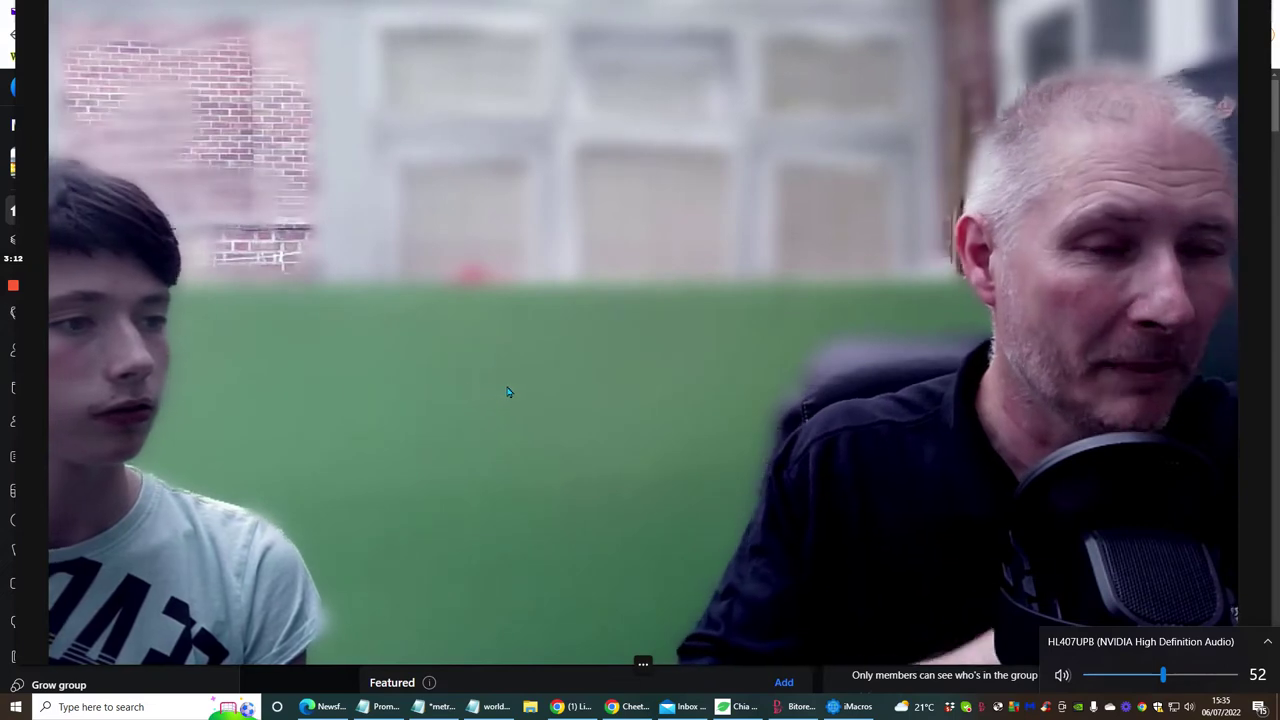
pyautogui.moveTo(640, 668)
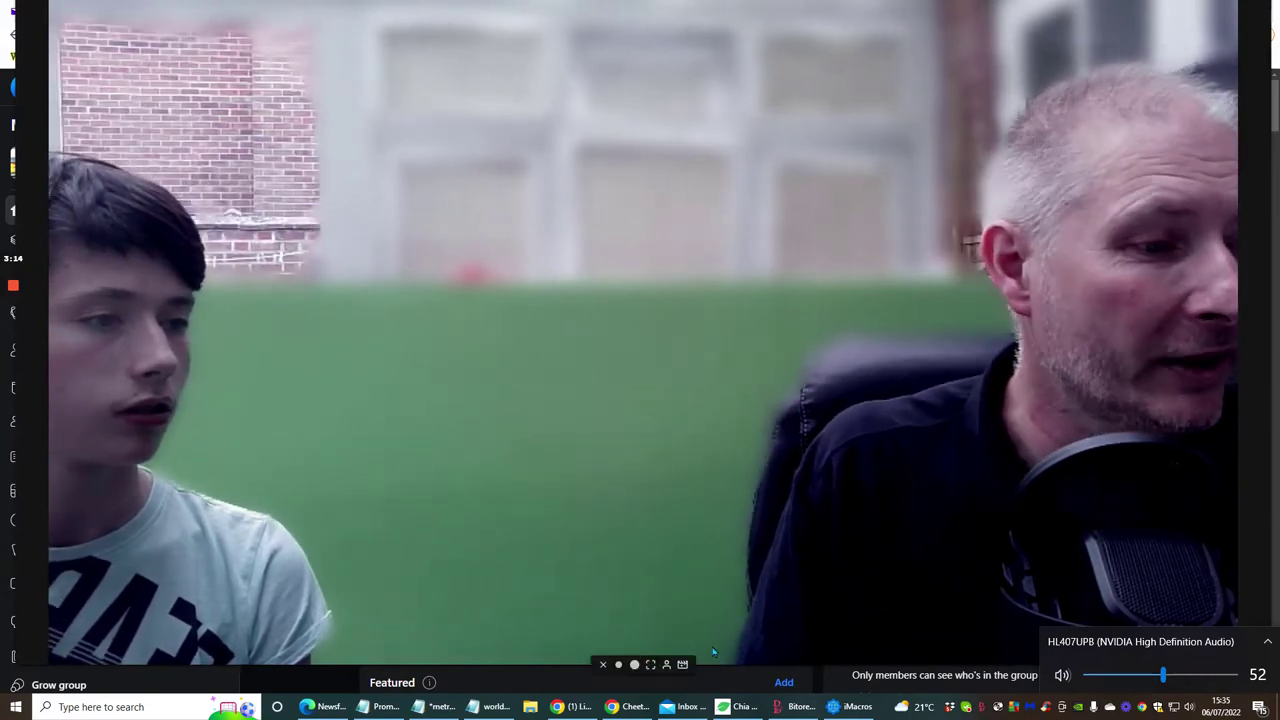
pyautogui.click(634, 668)
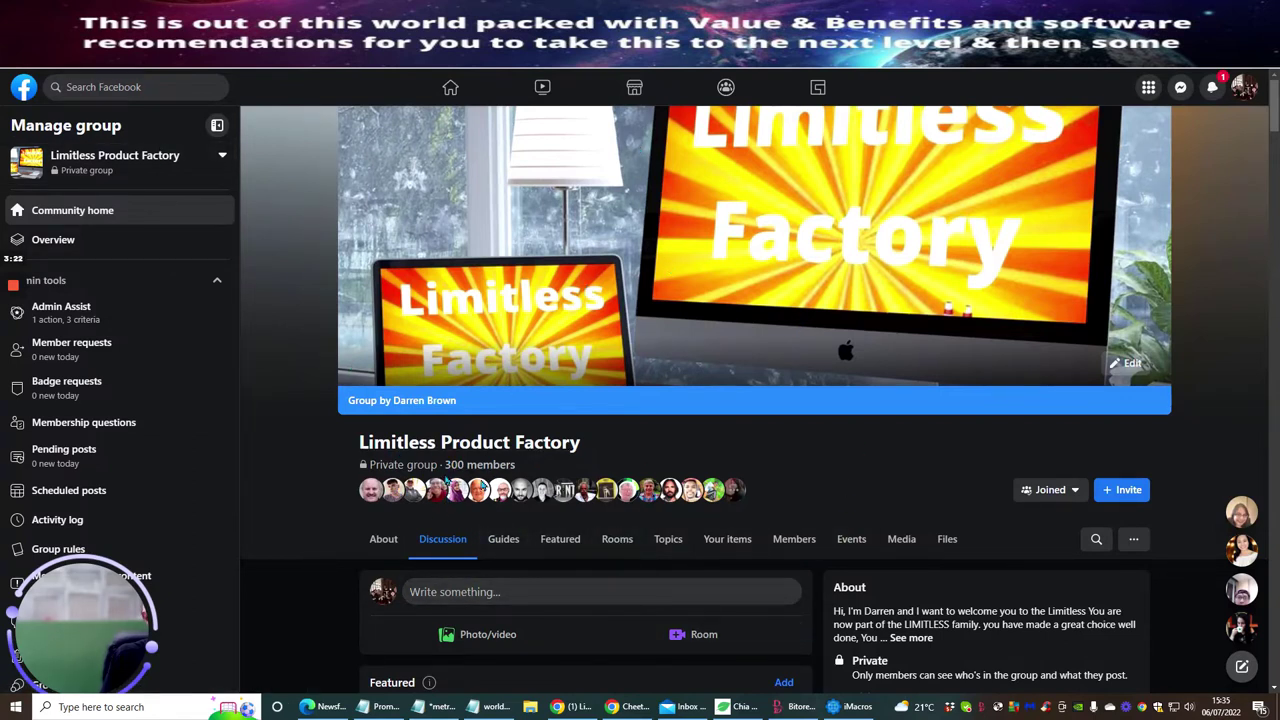
pyautogui.scroll(-3, 311, 356)
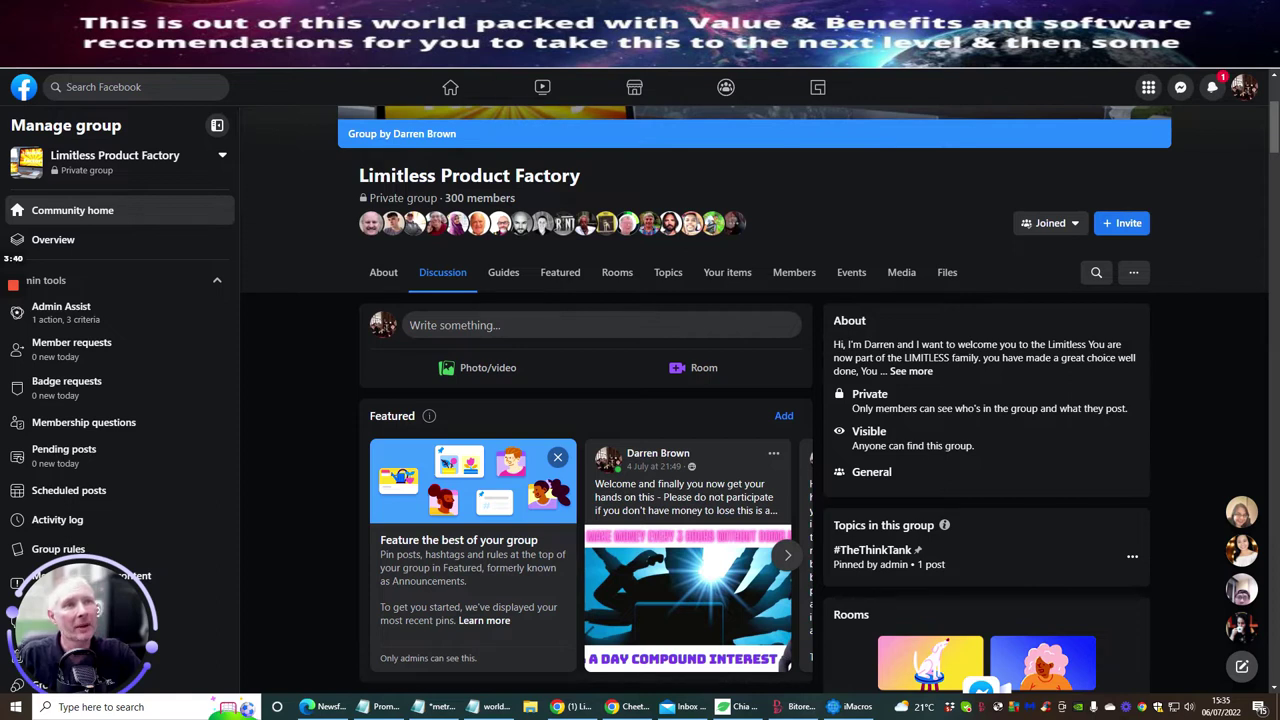
# - Switch to the Builderall dashboard and enter the Cheetah Website Builder
pyautogui.hotkey('ctrl', 'Tab')
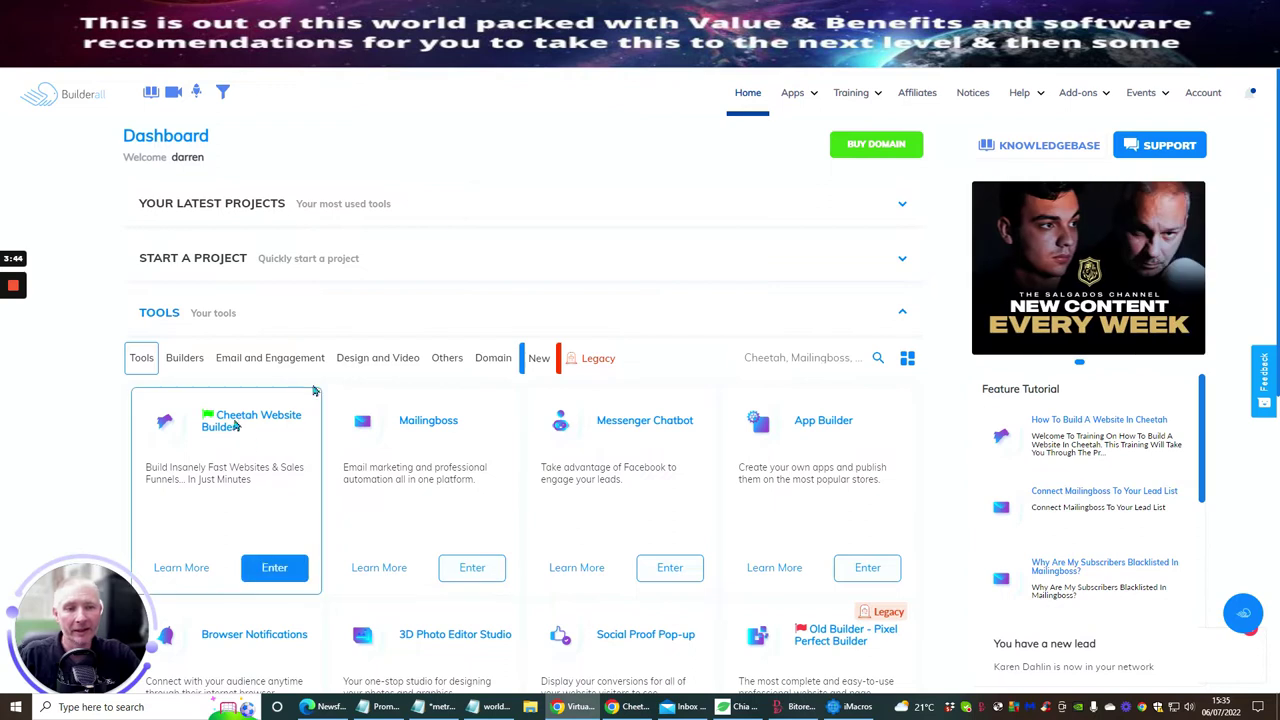
pyautogui.scroll(-2, 315, 390)
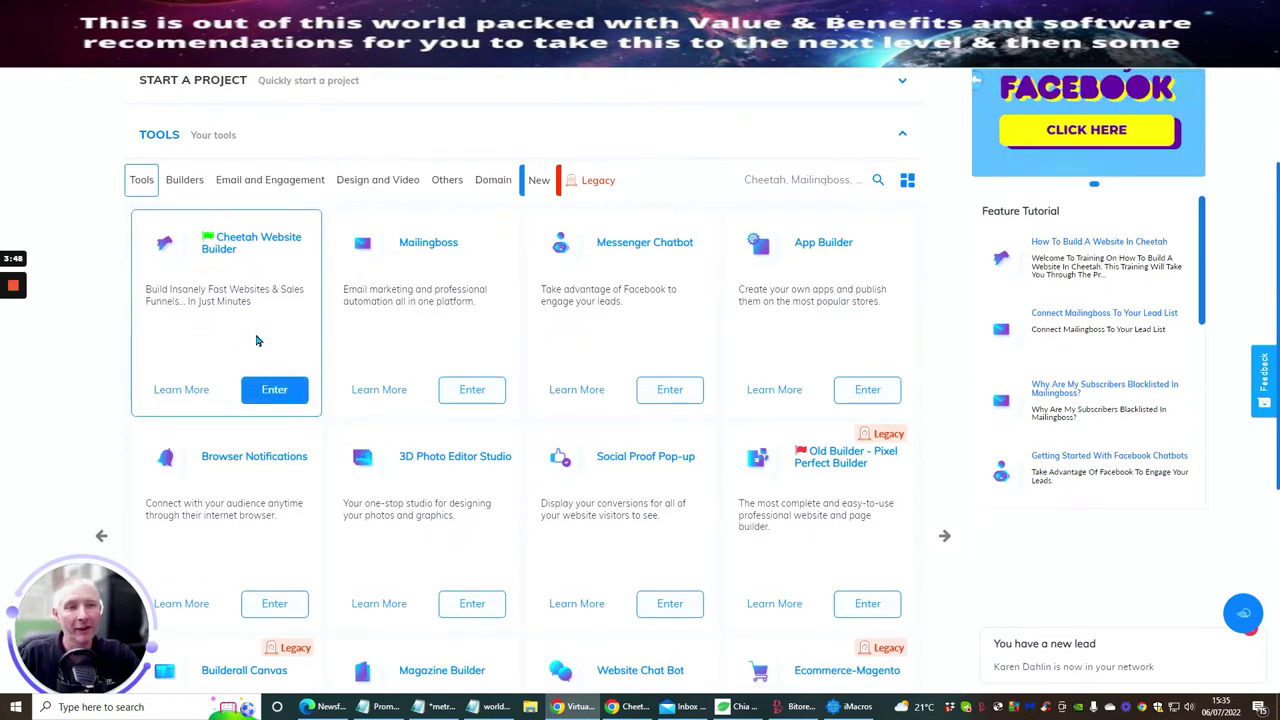
pyautogui.click(274, 390)
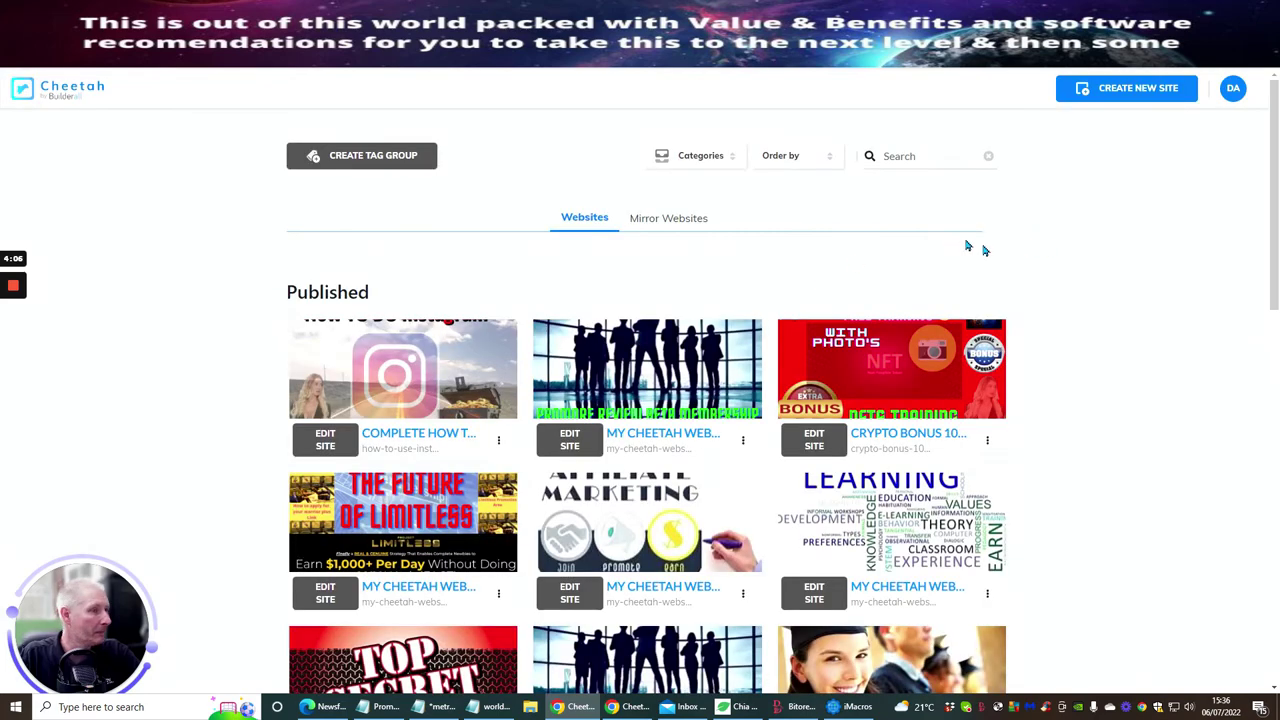
# - Start creating a new Cheetah site and choose the Professional Templates option
pyautogui.scroll(-5, 1063, 286)
pyautogui.scroll(3, 1040, 290)
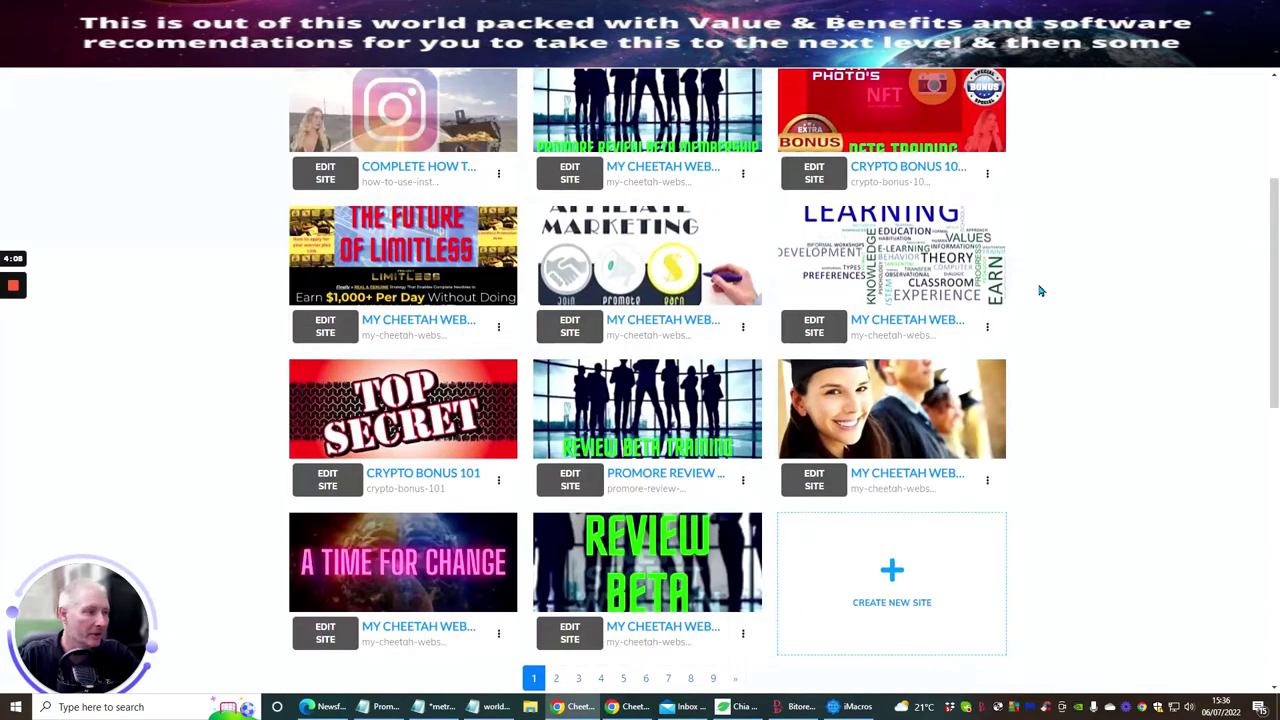
pyautogui.scroll(-1, 1037, 286)
pyautogui.click(892, 483)
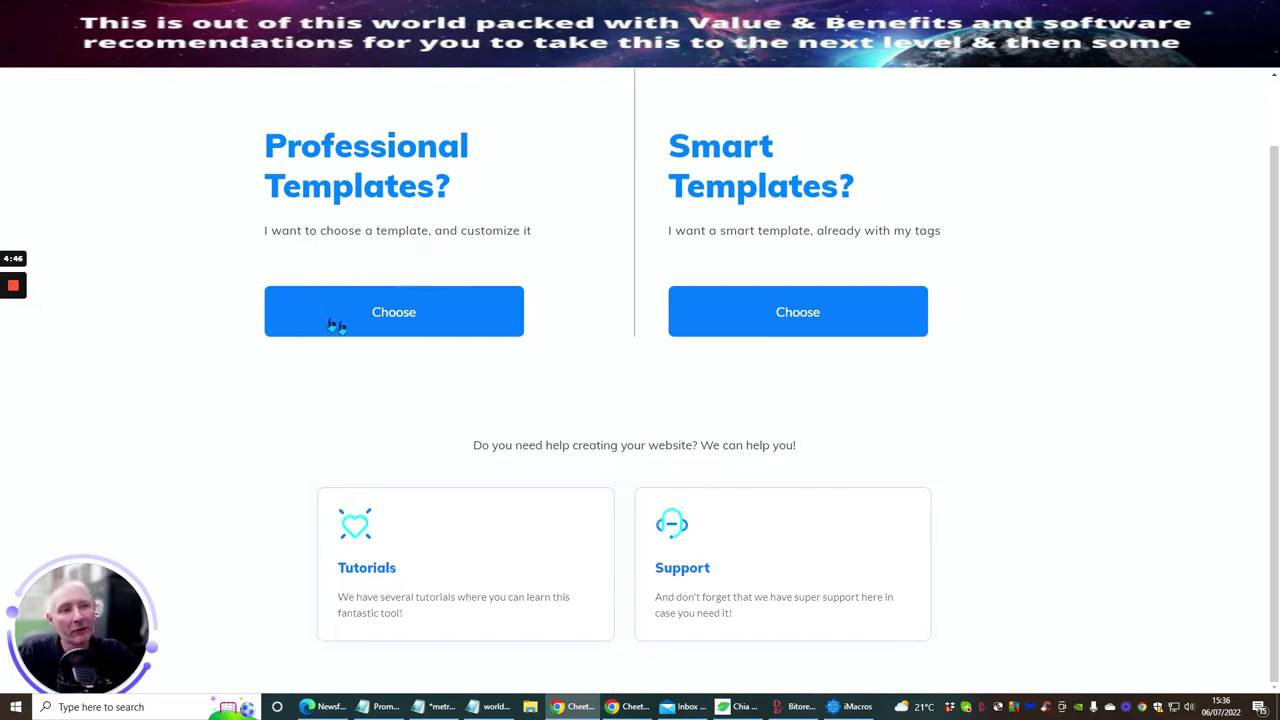
pyautogui.click(400, 314)
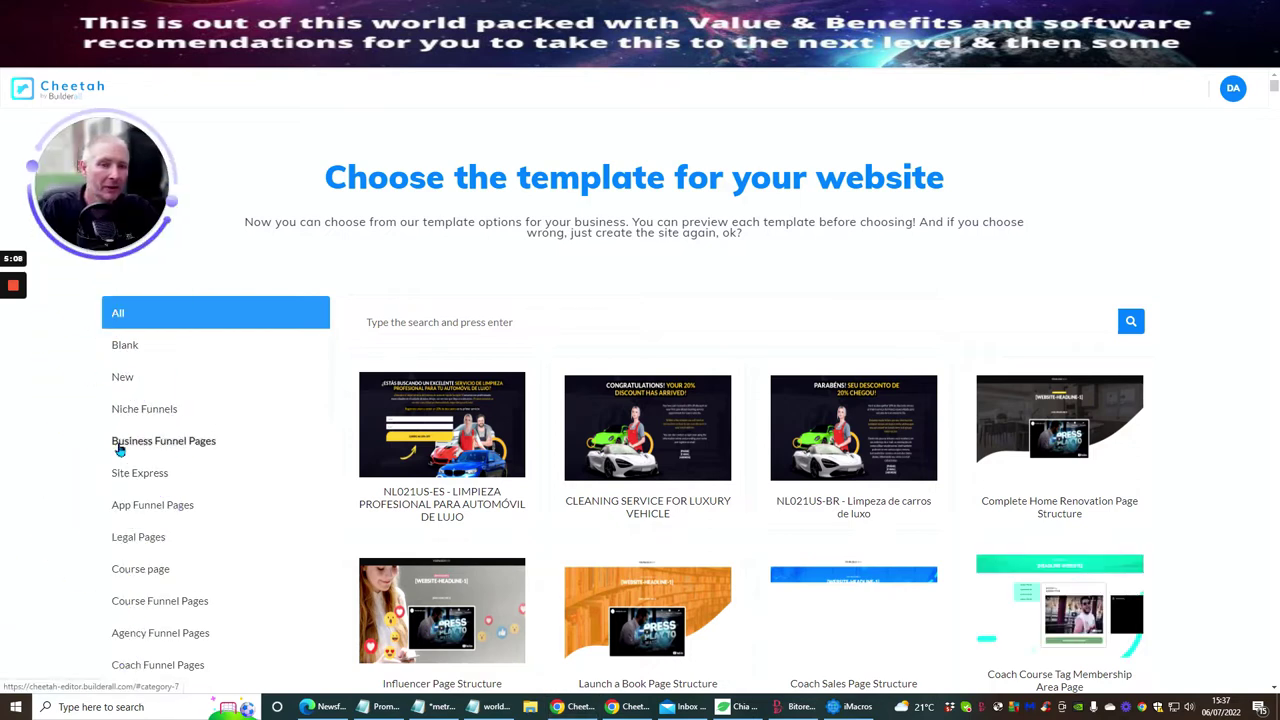
# - Filter the website templates to Business Funnel Pages and look through the available page designs
pyautogui.click(173, 445)
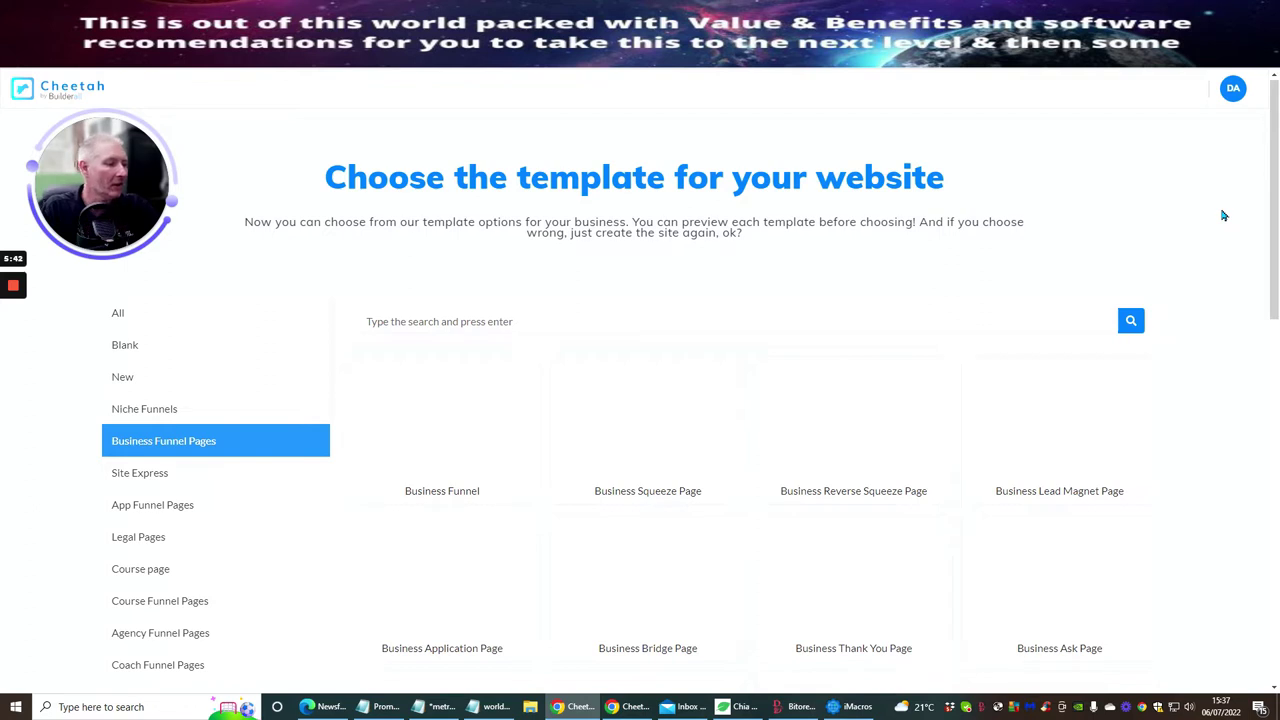
pyautogui.scroll(-2, 1222, 215)
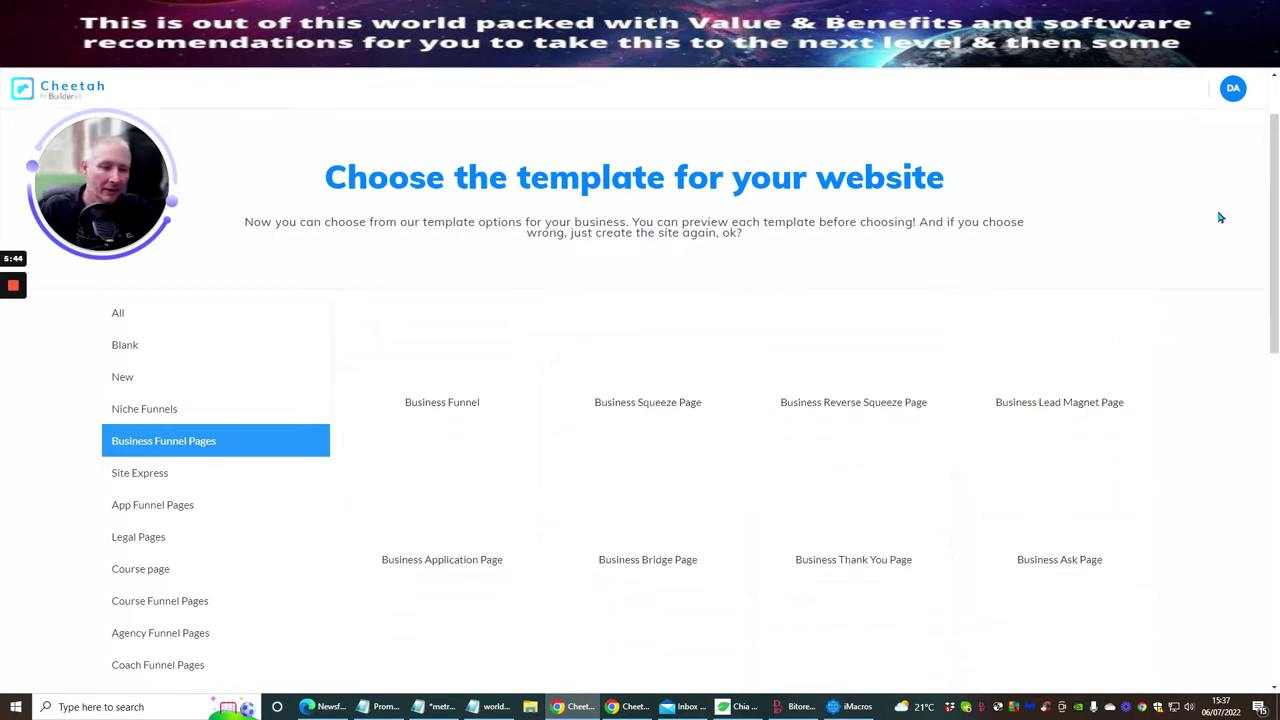
pyautogui.scroll(-4, 1219, 217)
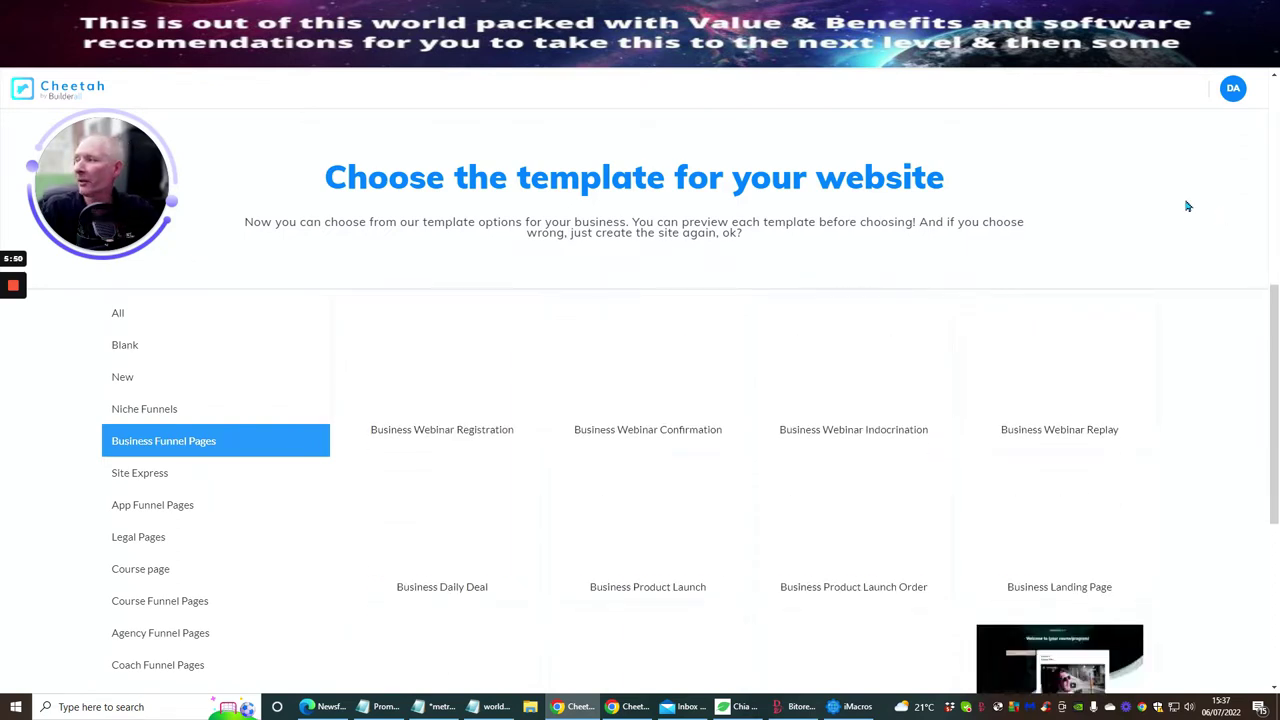
pyautogui.scroll(-3, 1183, 205)
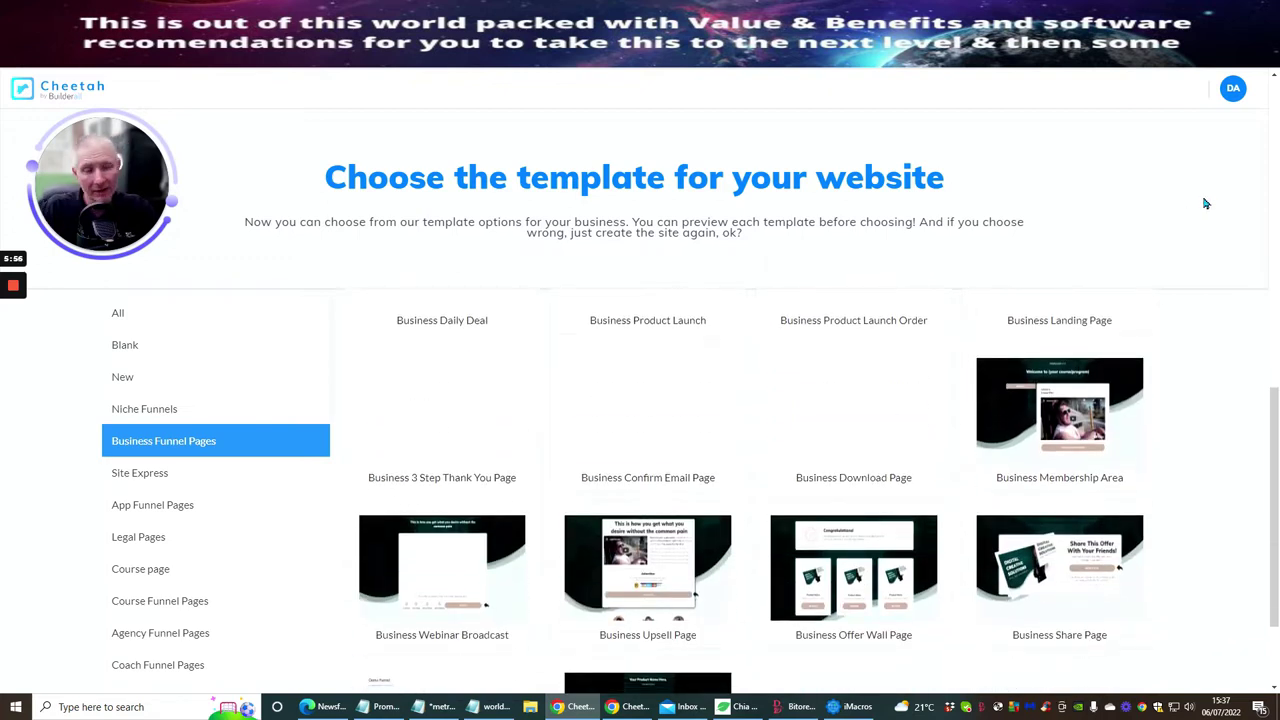
pyautogui.scroll(-2, 1210, 222)
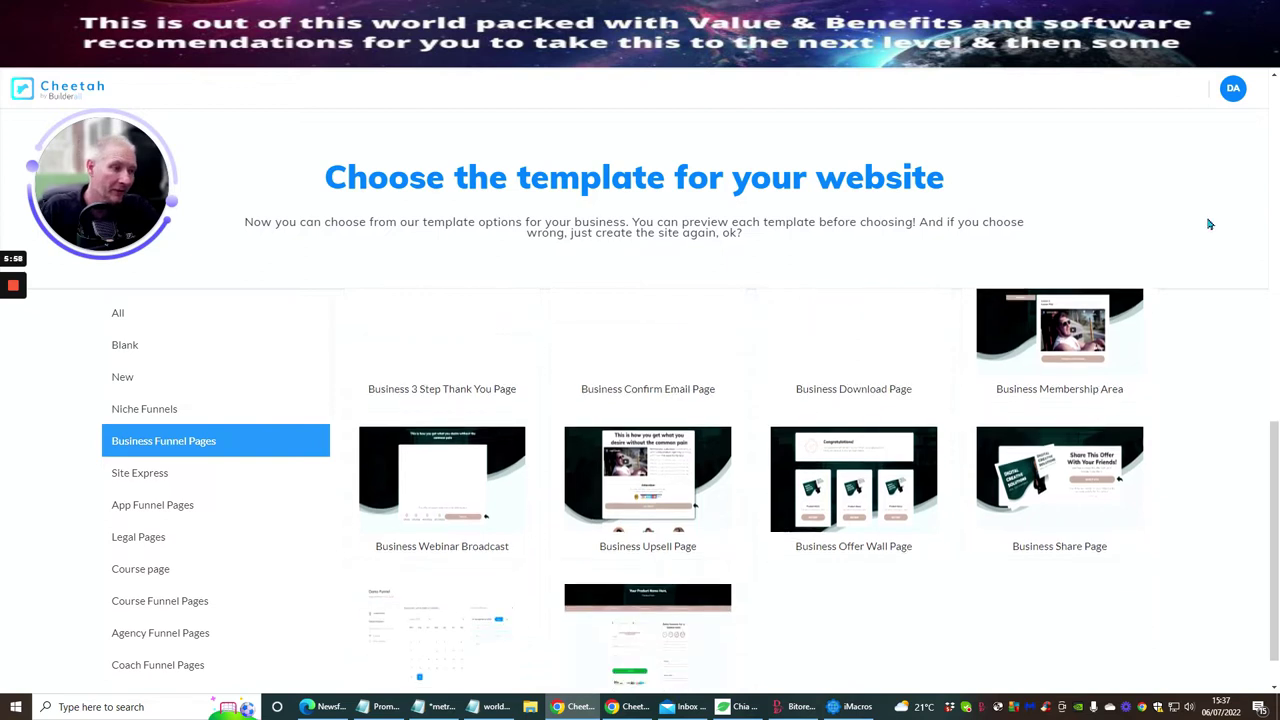
pyautogui.scroll(3, 1195, 220)
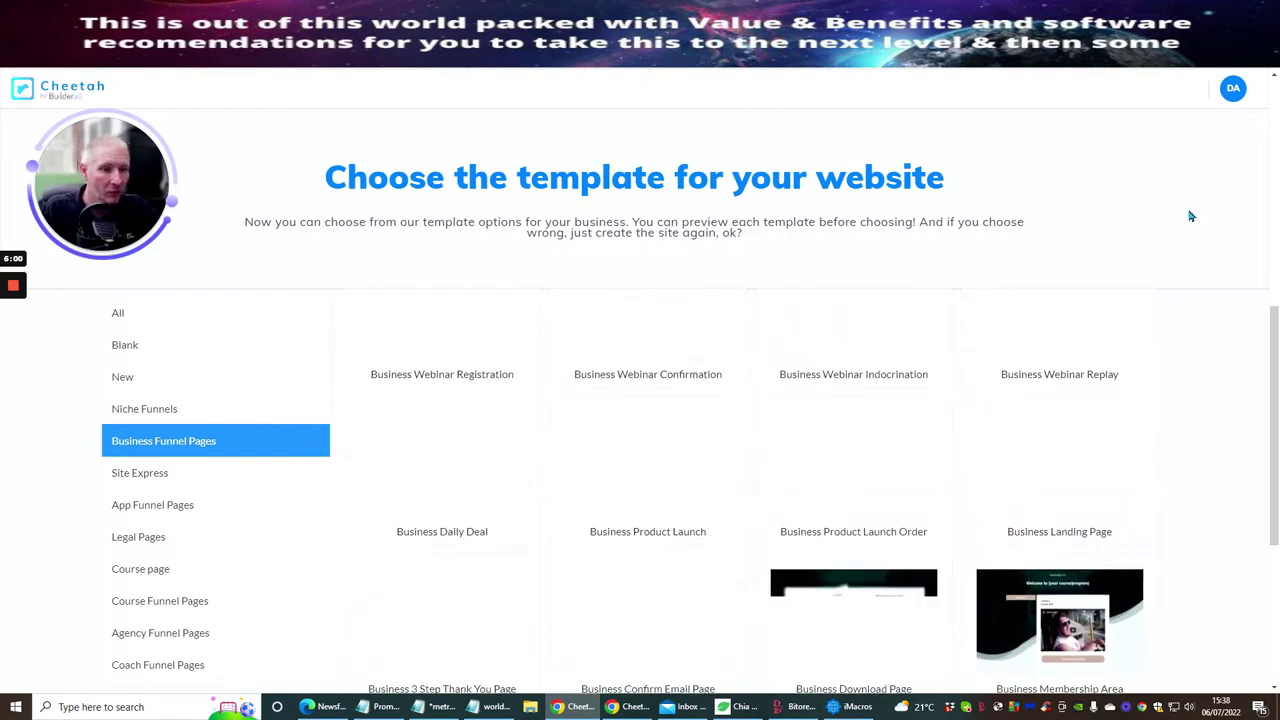
pyautogui.scroll(-2, 246, 529)
pyautogui.scroll(-1, 230, 513)
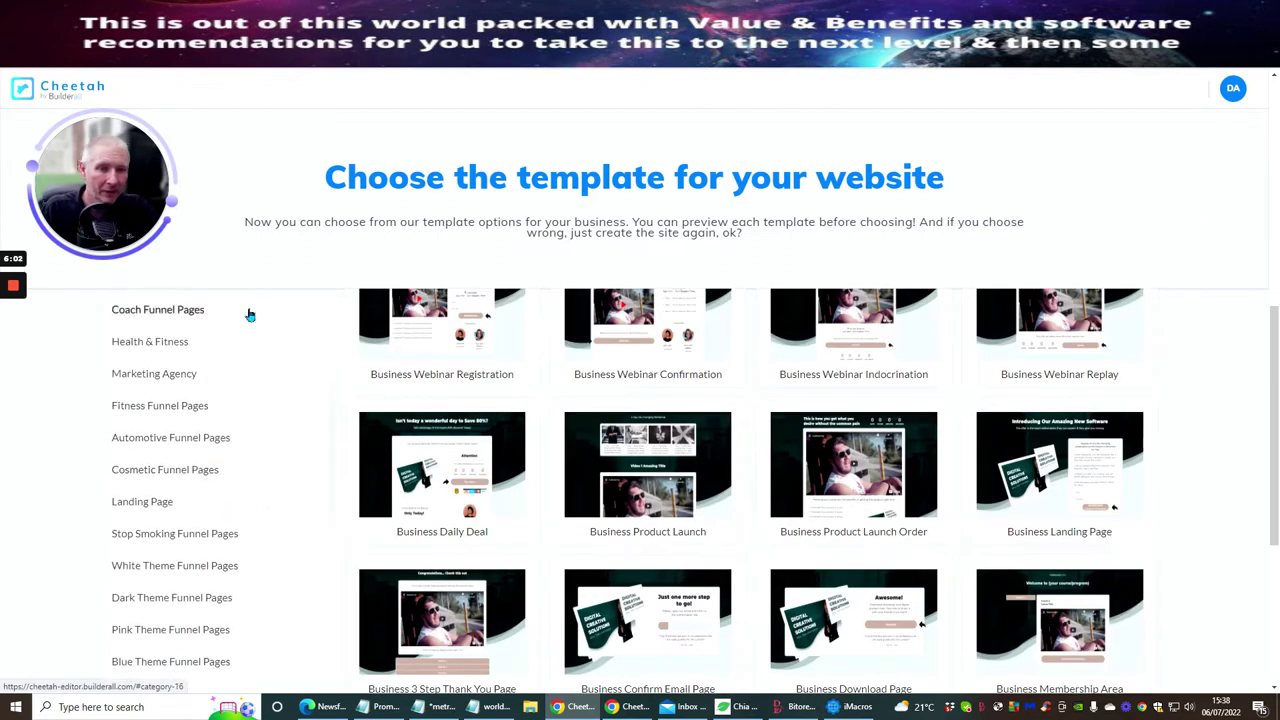
# - Browse the templates in the Fitness Funnel Pages category and in the Pink Theme Funnel Pages category
pyautogui.click(159, 406)
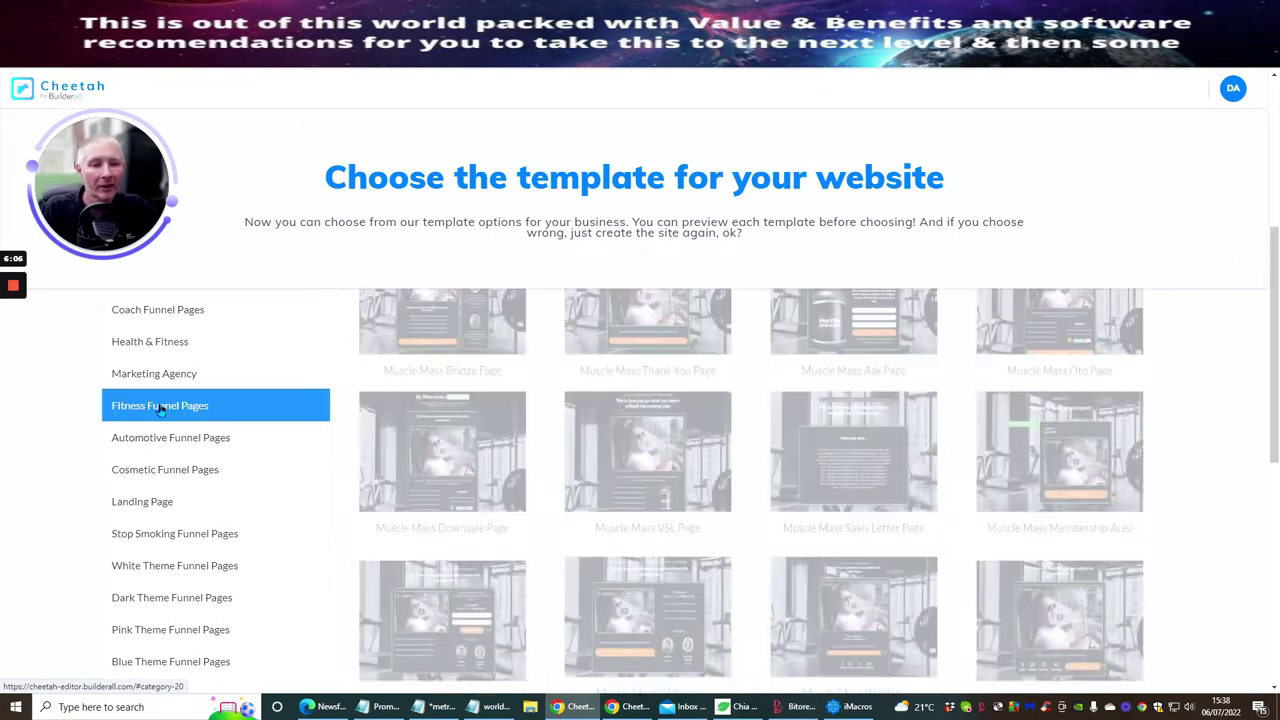
pyautogui.scroll(-10, 1157, 289)
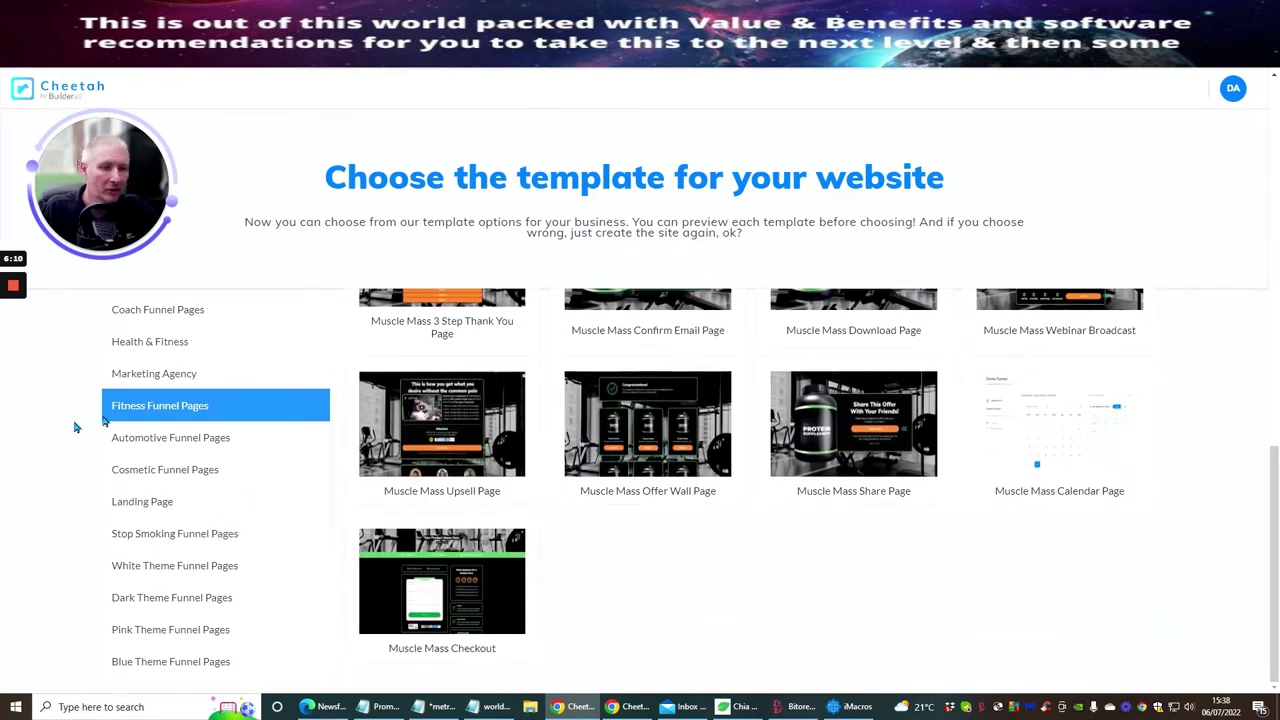
pyautogui.scroll(-2, 143, 423)
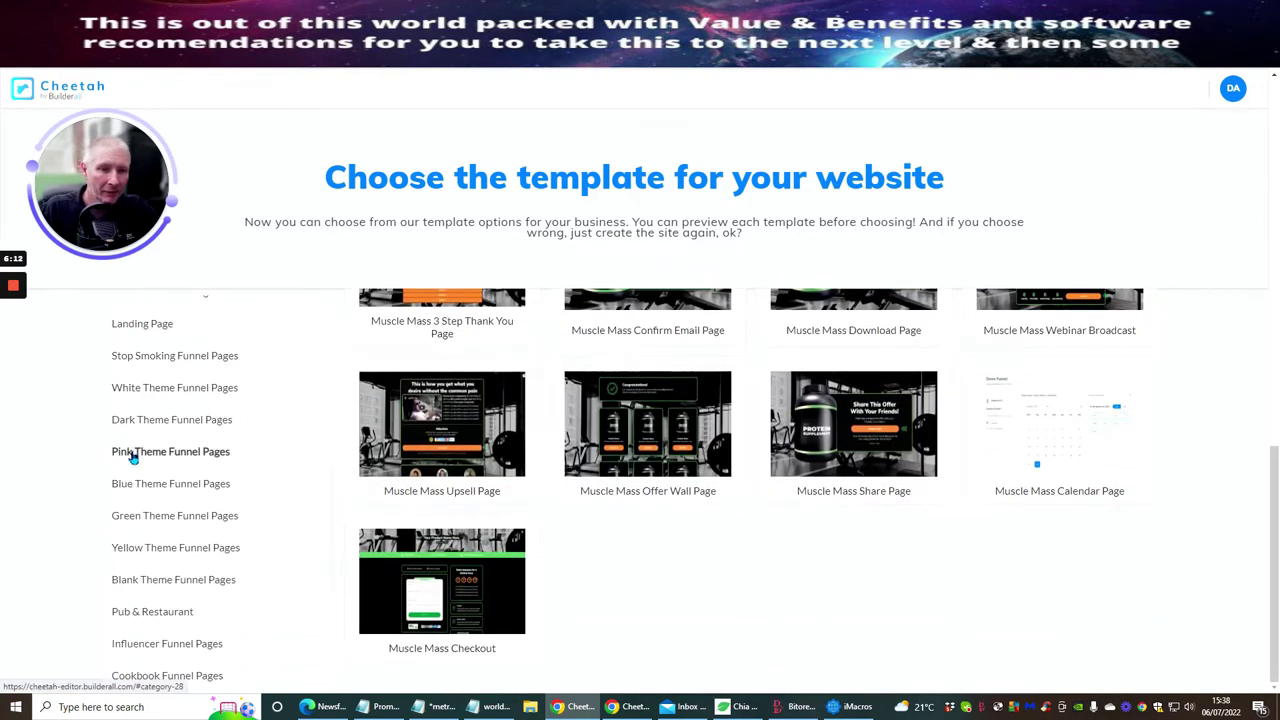
pyautogui.click(133, 453)
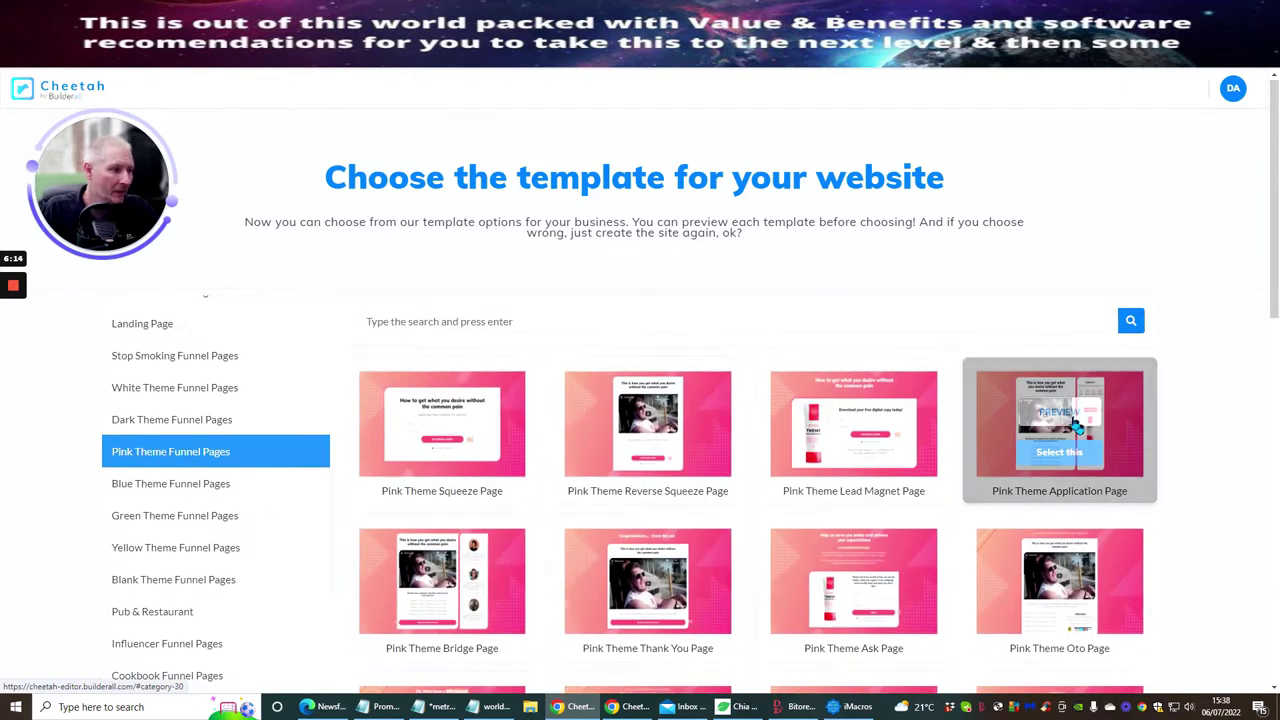
pyautogui.scroll(-5, 1235, 378)
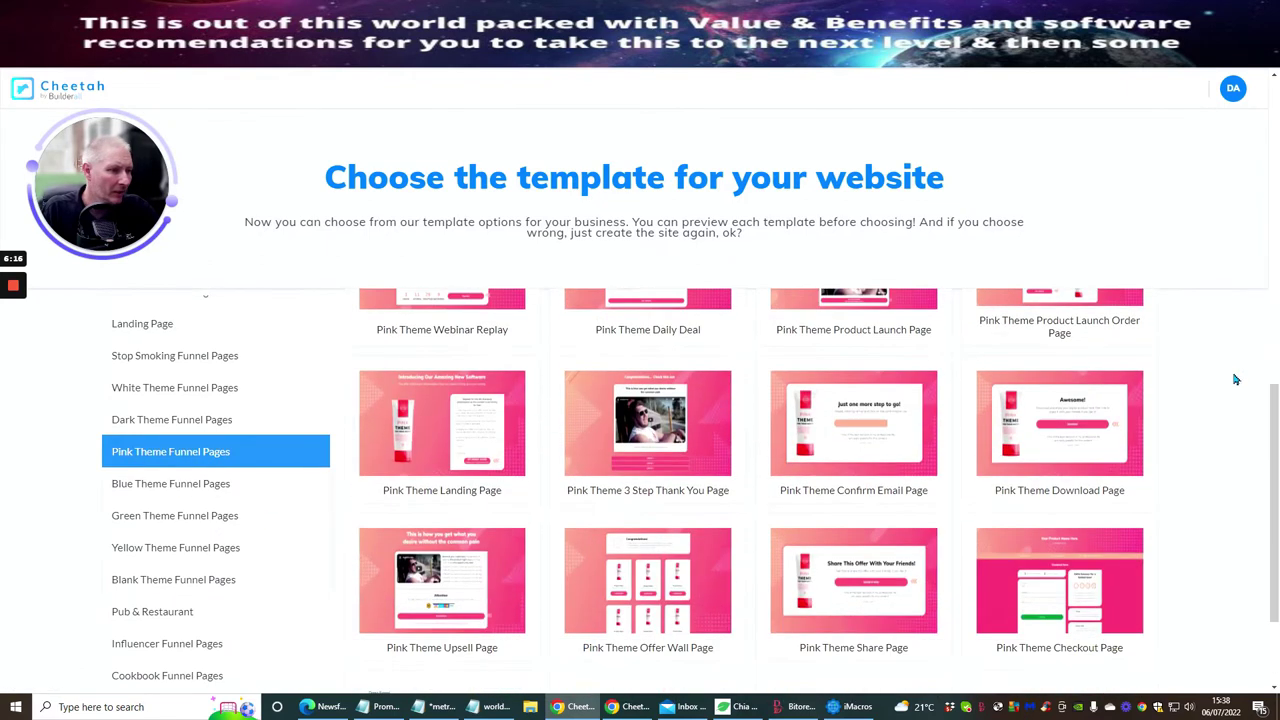
pyautogui.scroll(-3, 1235, 378)
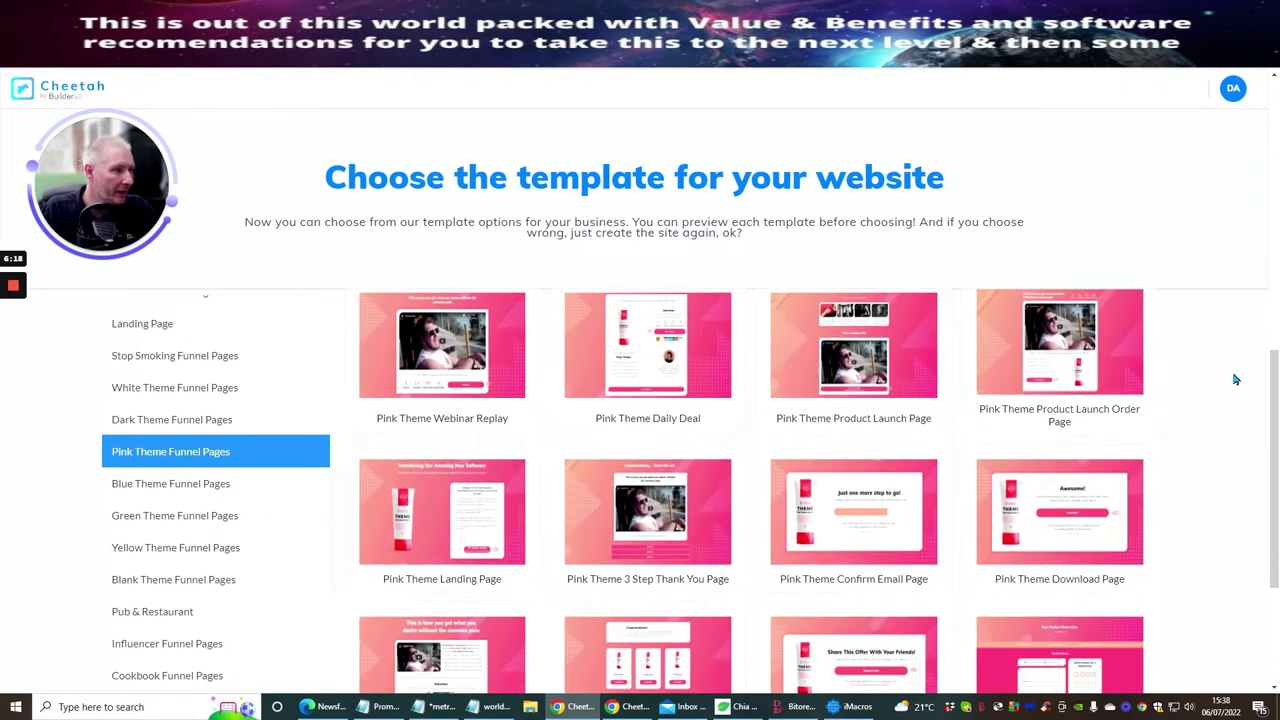
pyautogui.scroll(-2, 1235, 378)
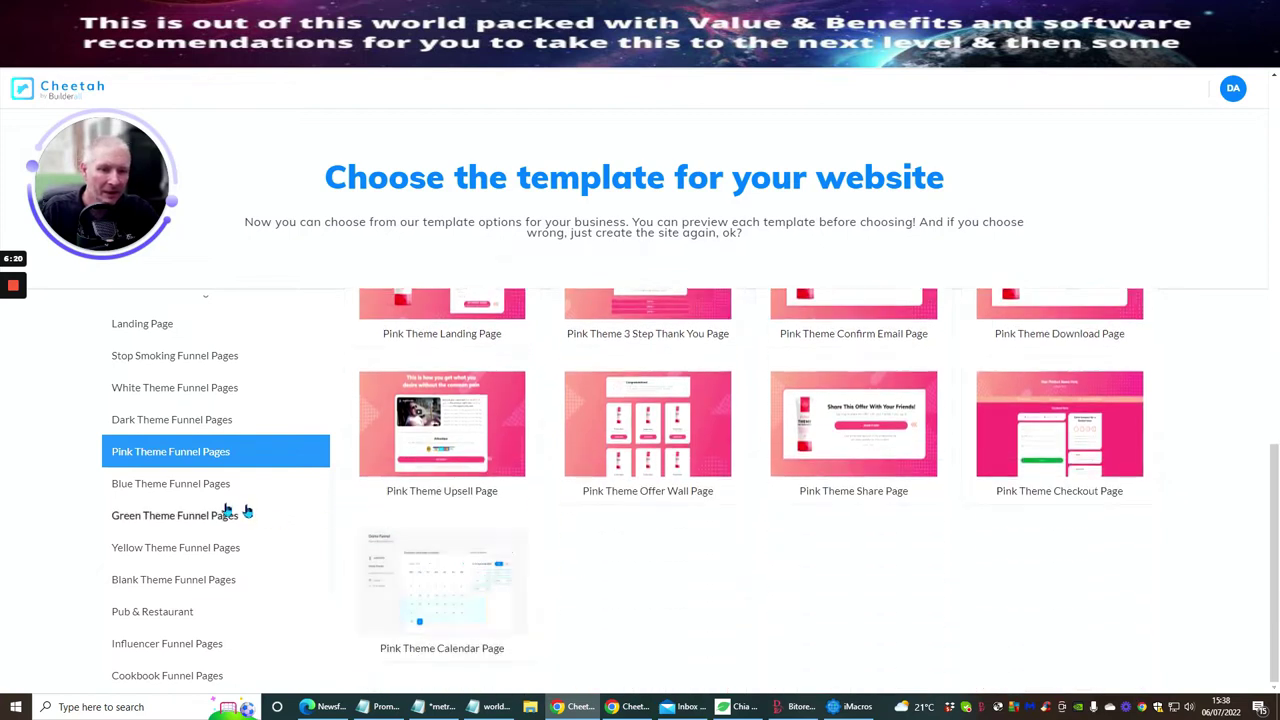
# - Show the Influencer Funnel Pages templates and look through them and the remaining template categories
pyautogui.scroll(-2, 207, 503)
pyautogui.scroll(-2, 207, 503)
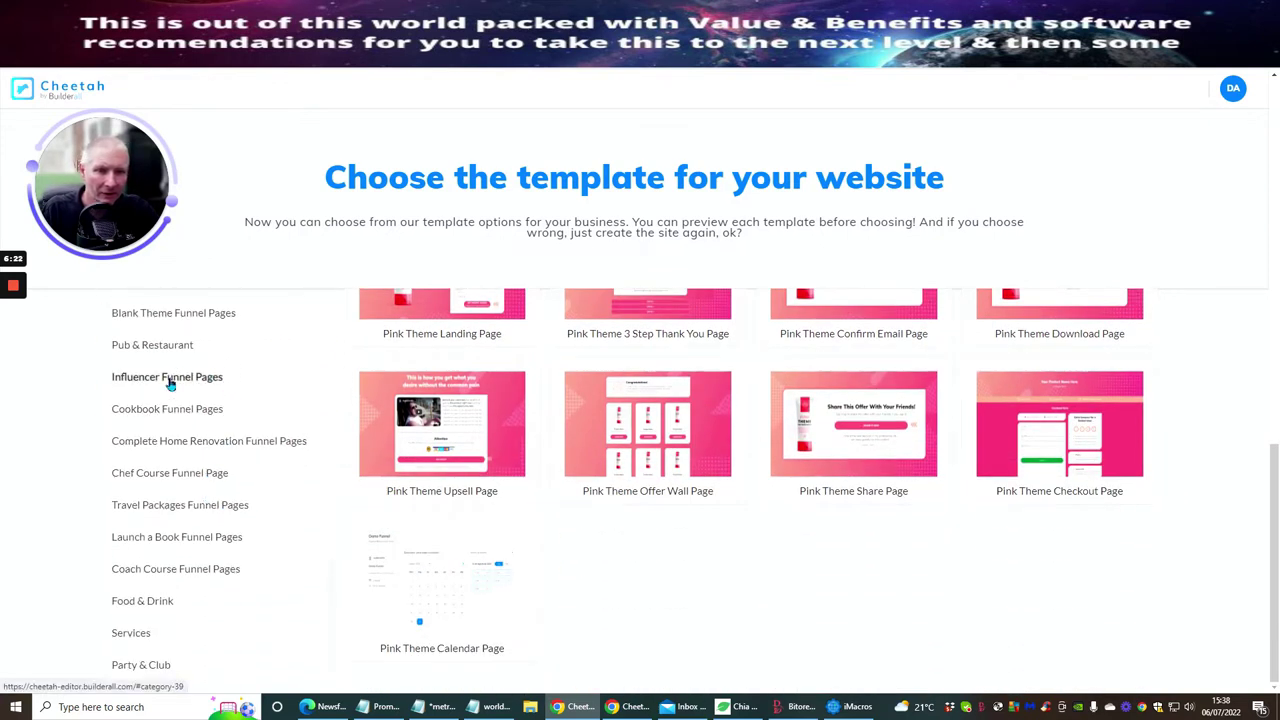
pyautogui.click(167, 377)
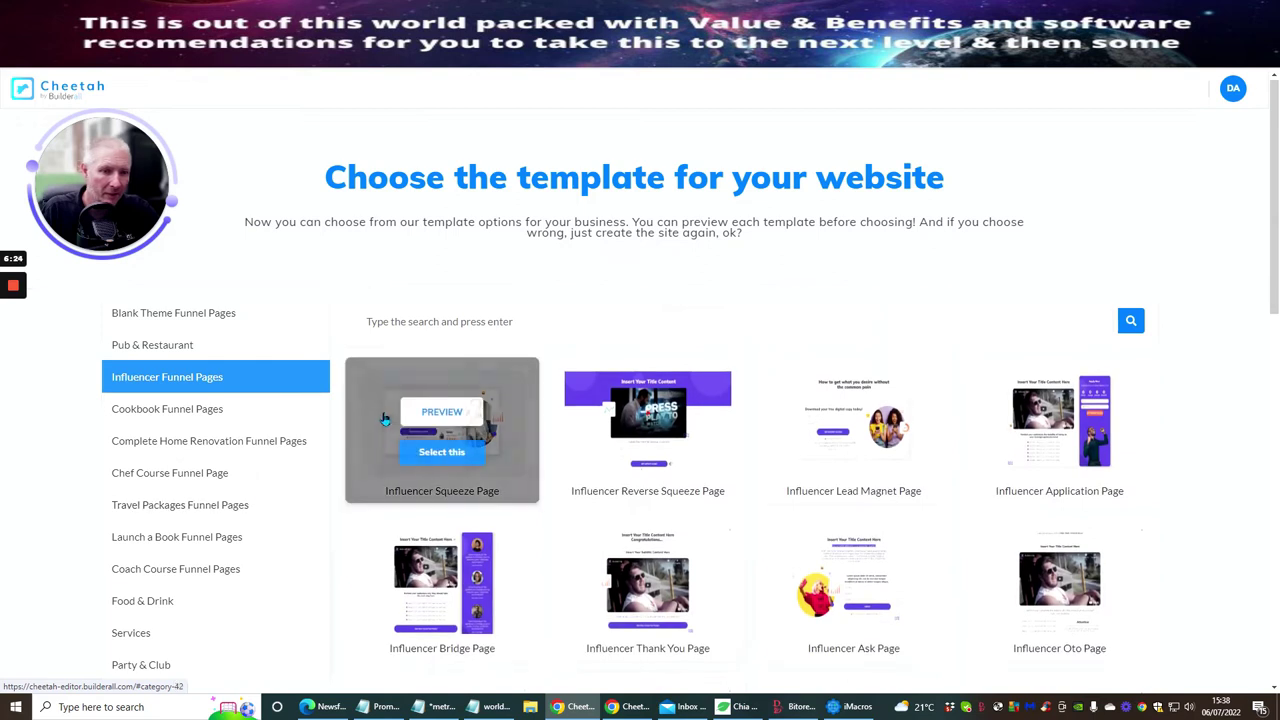
pyautogui.scroll(-7, 358, 430)
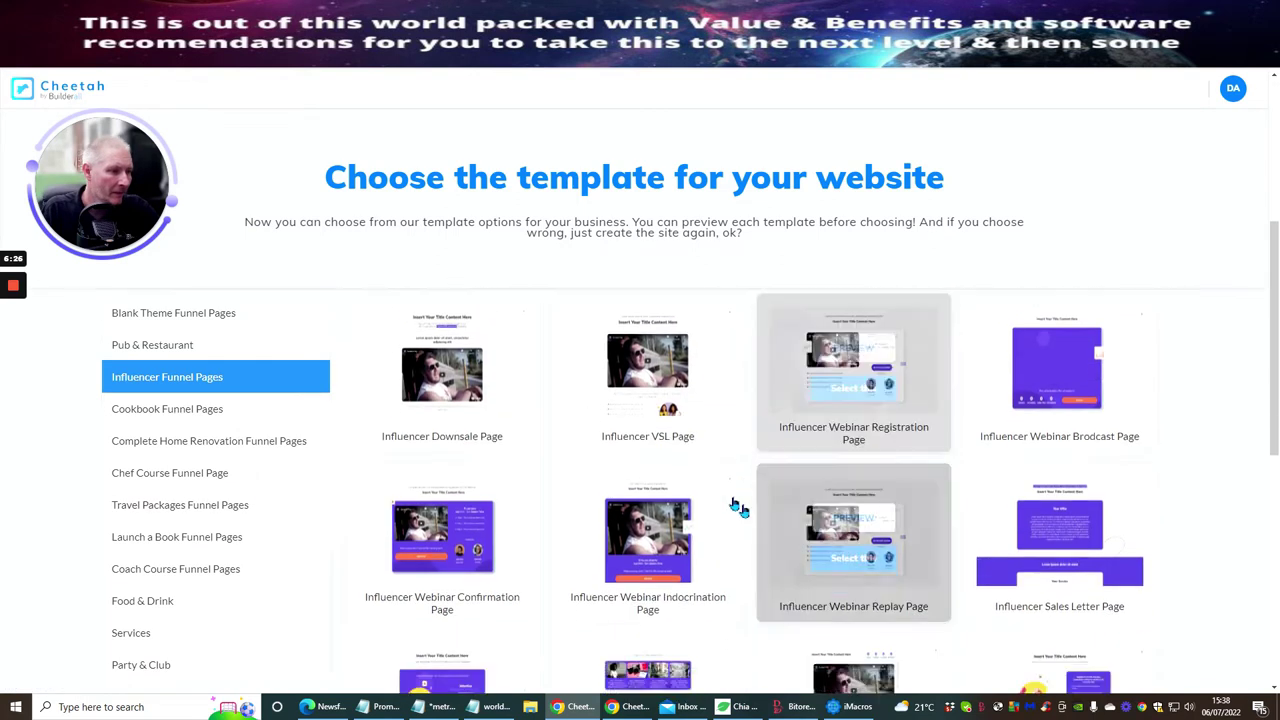
pyautogui.scroll(-3, 248, 463)
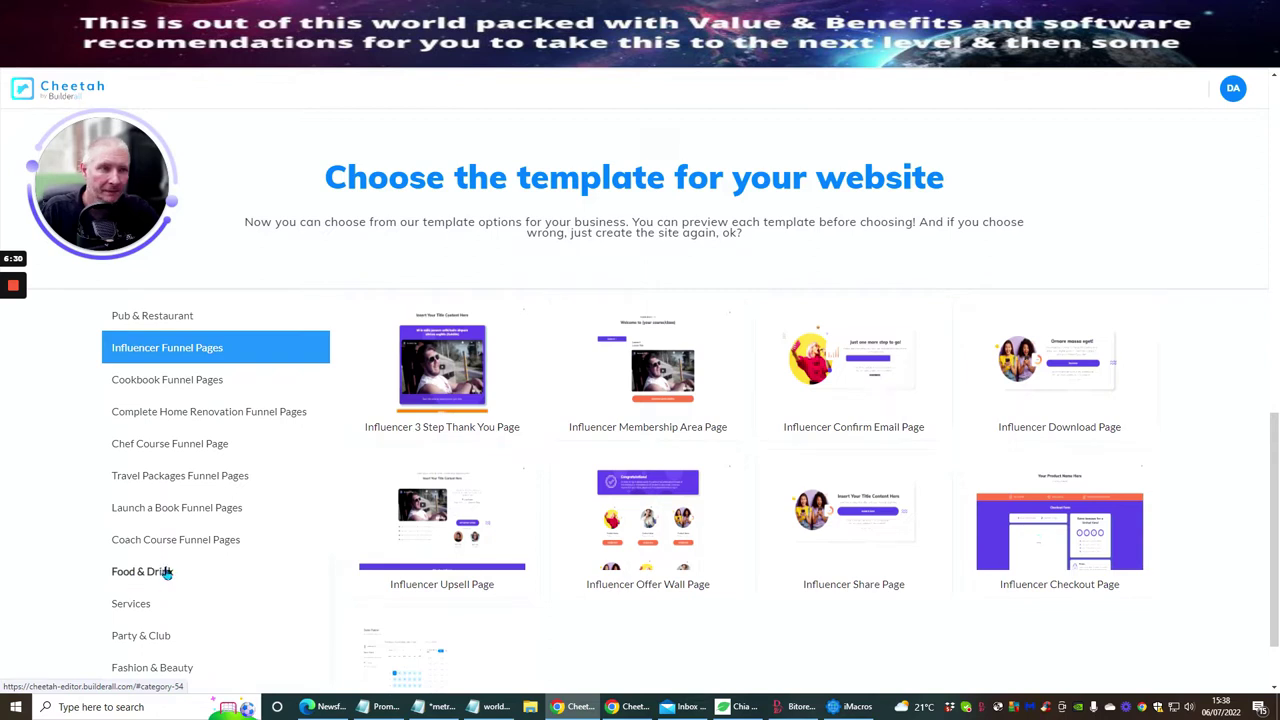
pyautogui.scroll(-2, 179, 583)
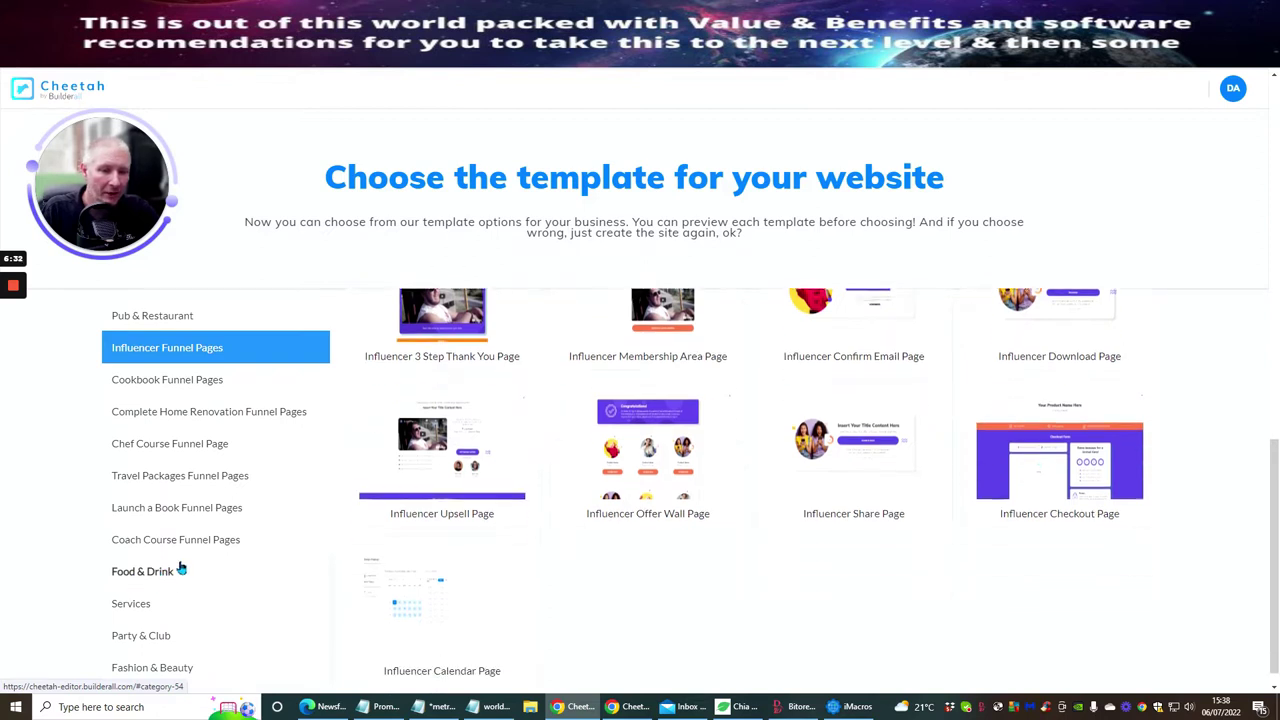
pyautogui.scroll(10, 180, 450)
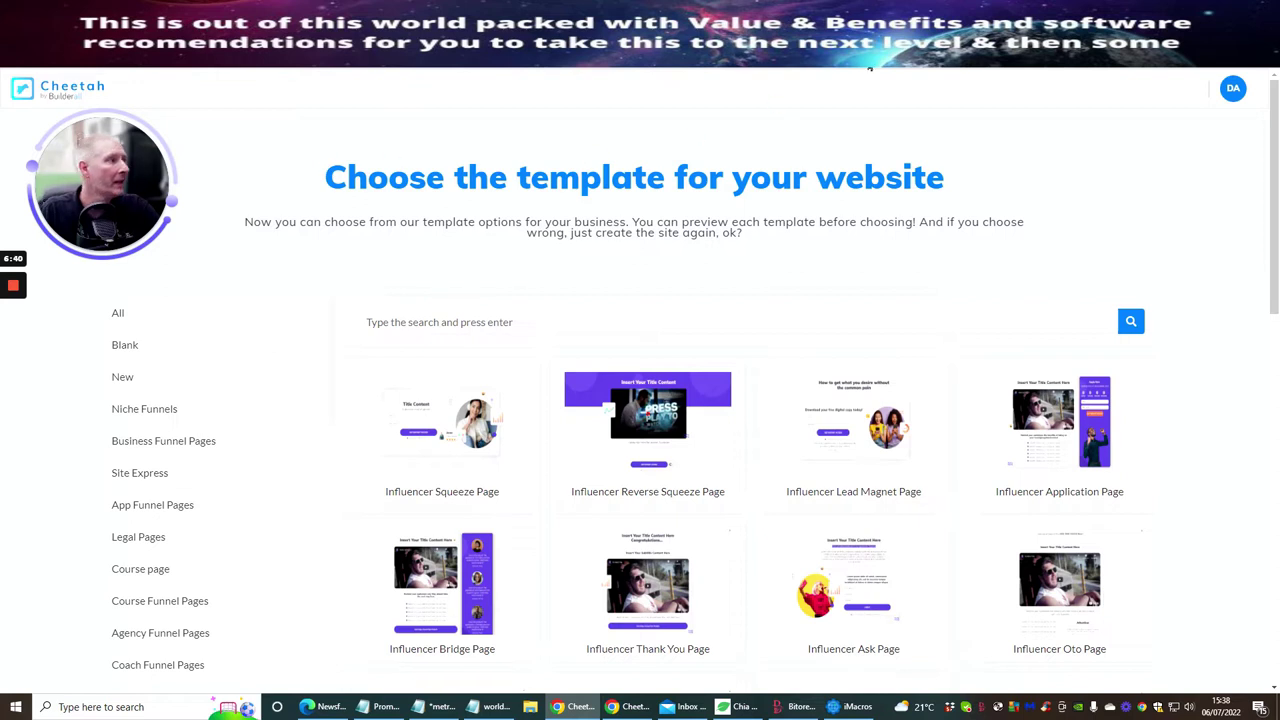
# - Close the template chooser and look through the dashboard's tool listing up to its third page
pyautogui.hotkey('ctrl', 'w')
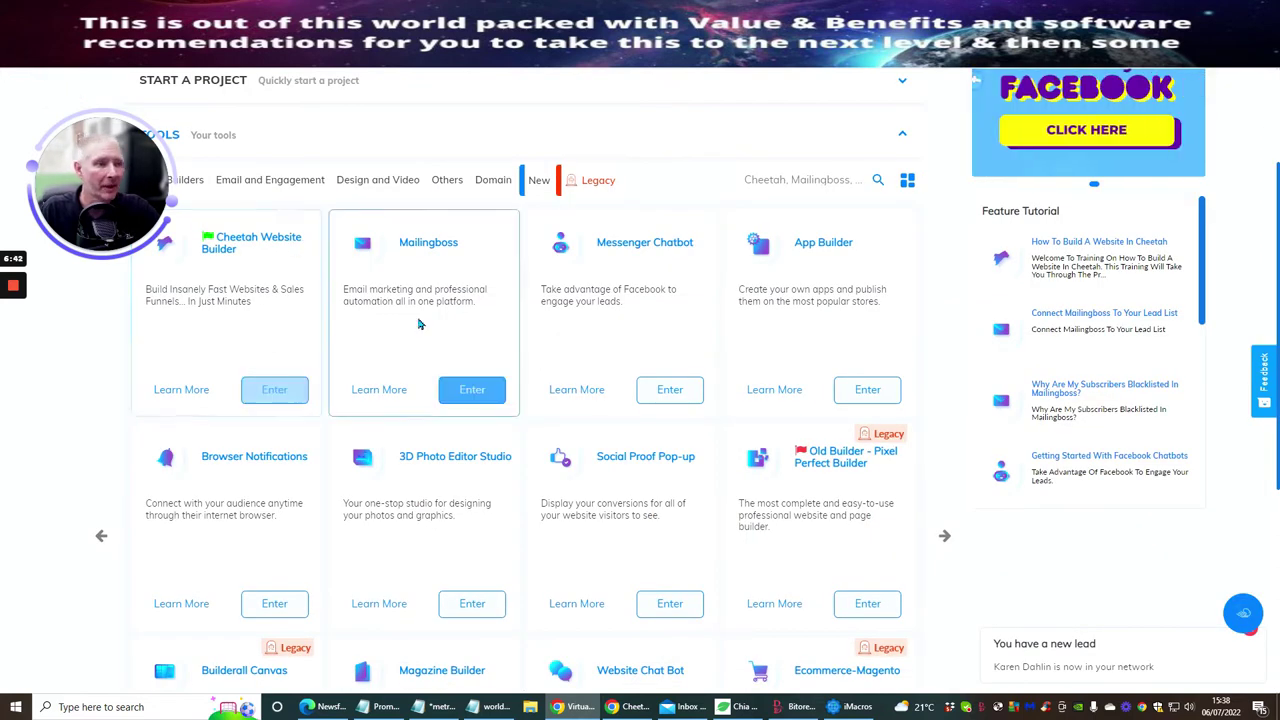
pyautogui.scroll(-4, 405, 327)
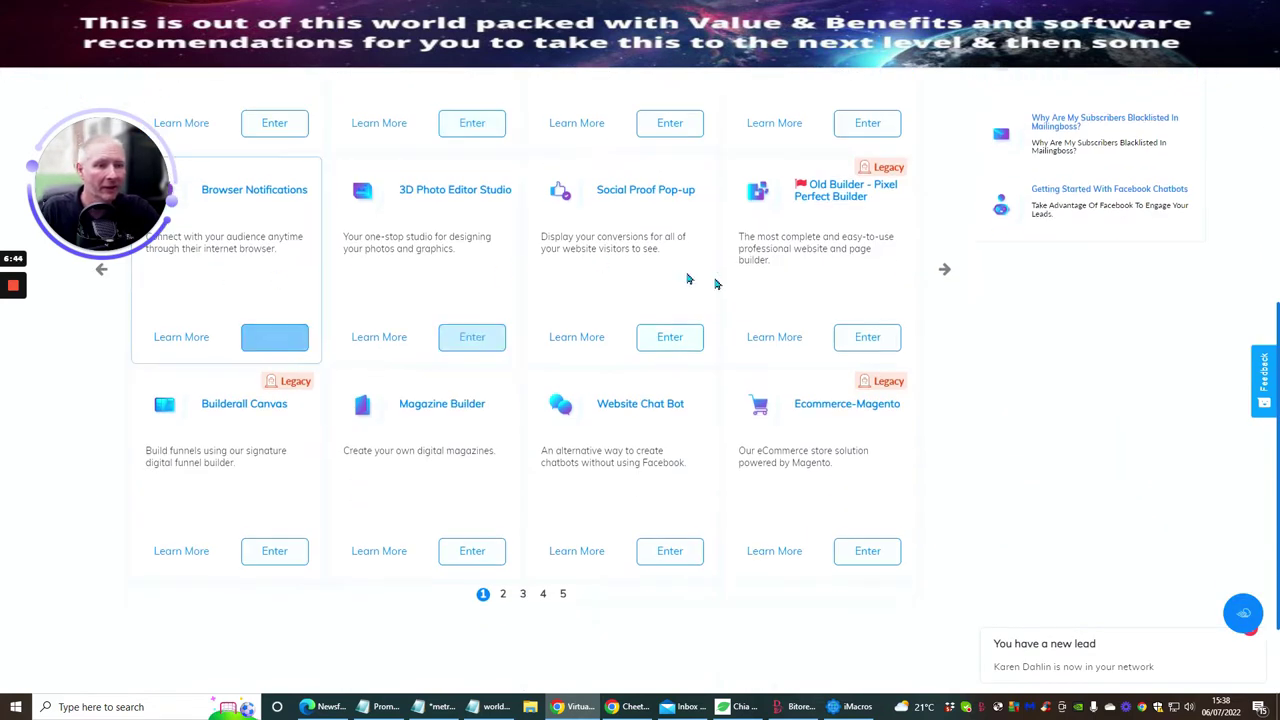
pyautogui.scroll(-1, 440, 286)
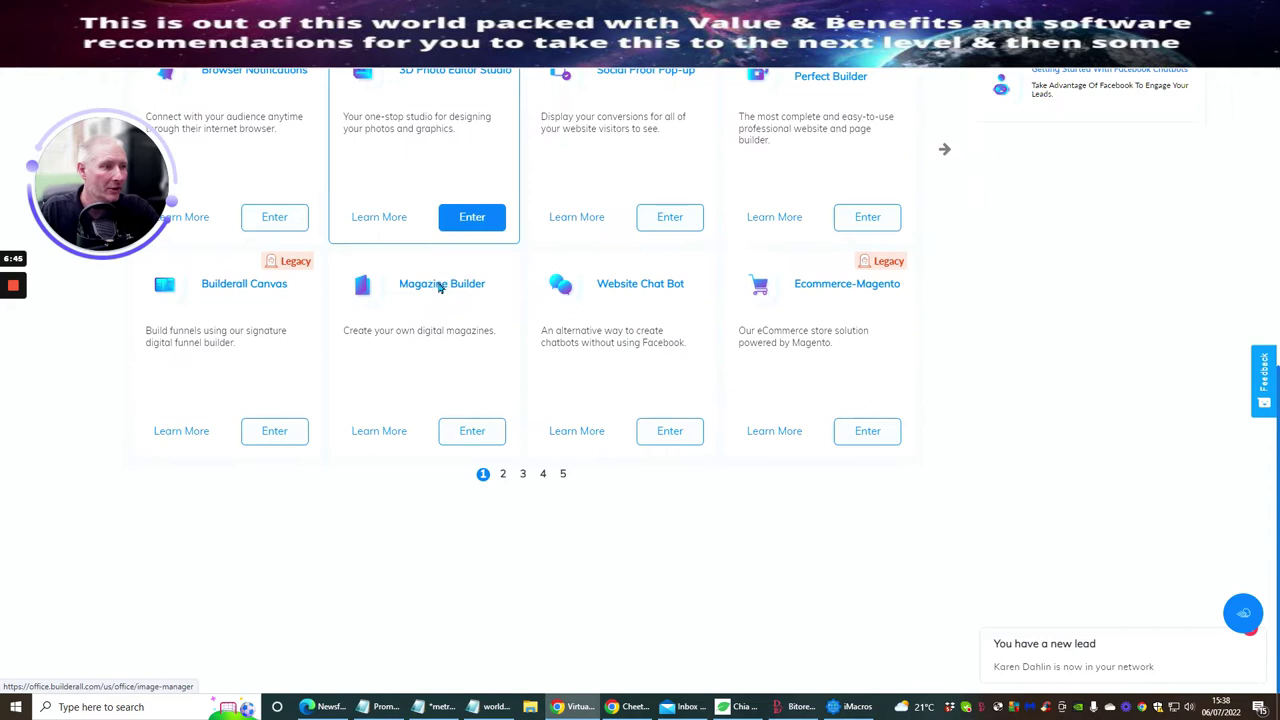
pyautogui.click(503, 474)
pyautogui.scroll(5, 355, 350)
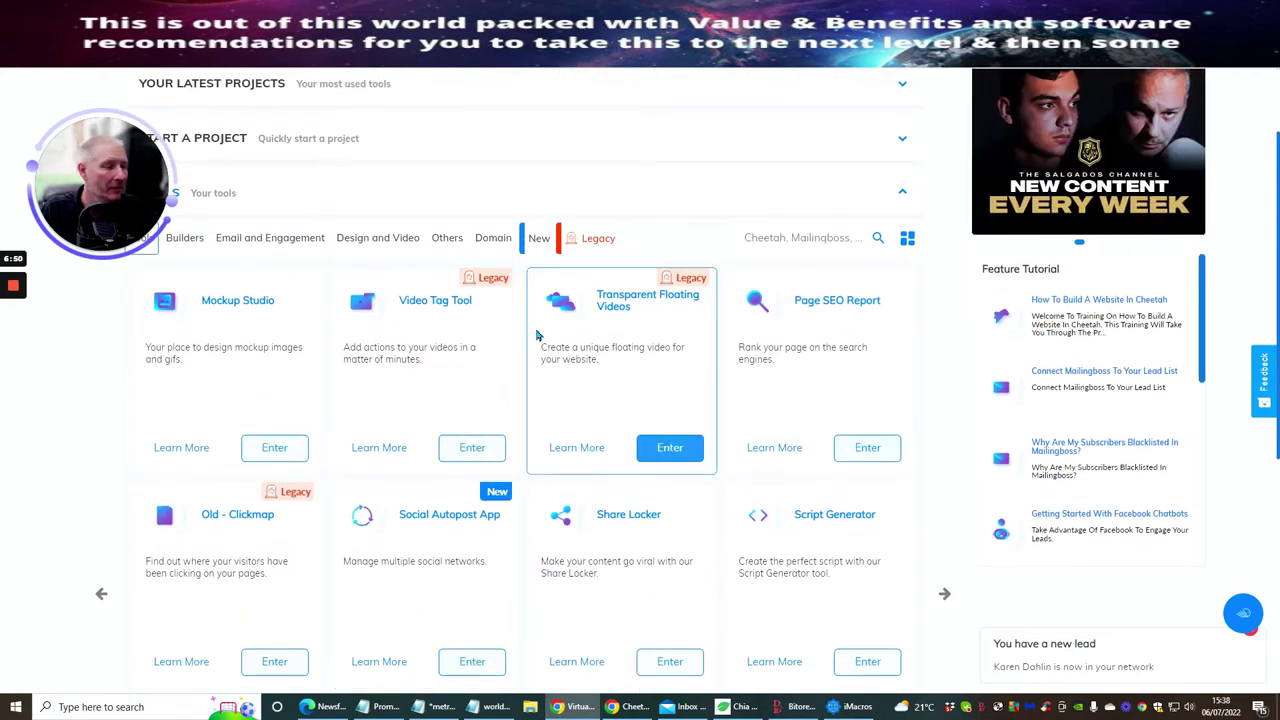
pyautogui.scroll(-3, 510, 324)
pyautogui.scroll(-1, 498, 324)
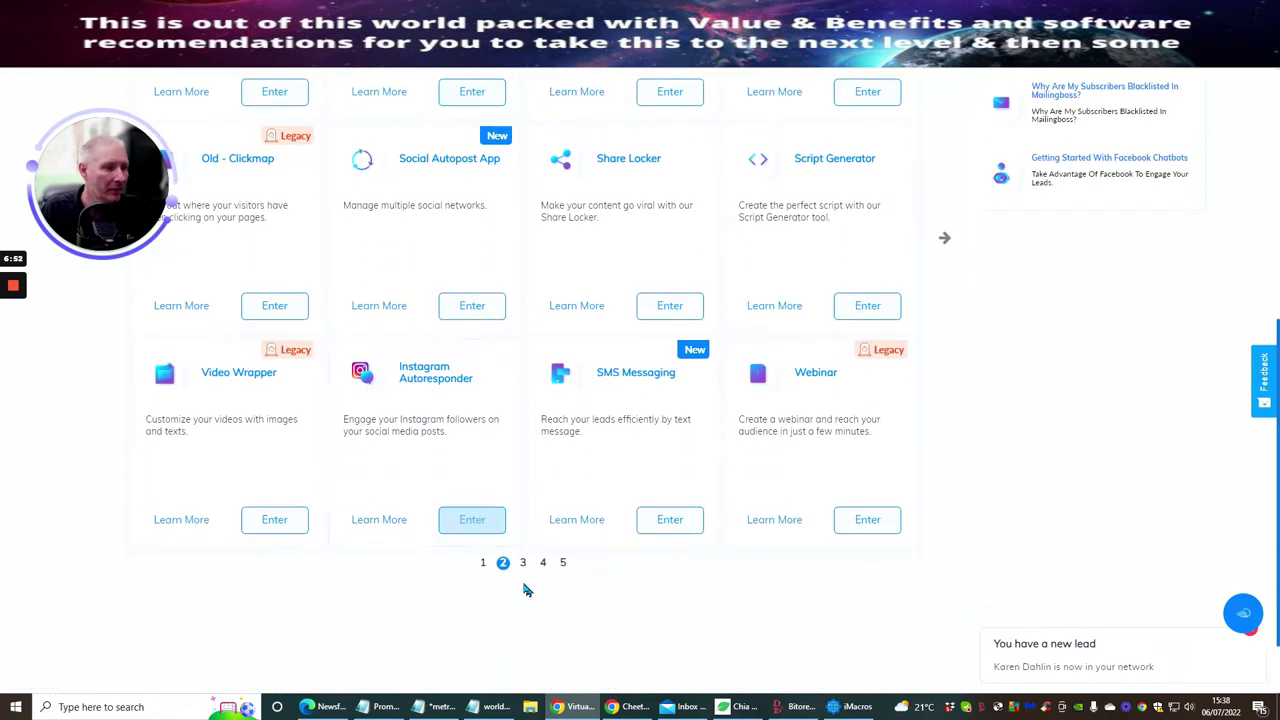
pyautogui.click(522, 563)
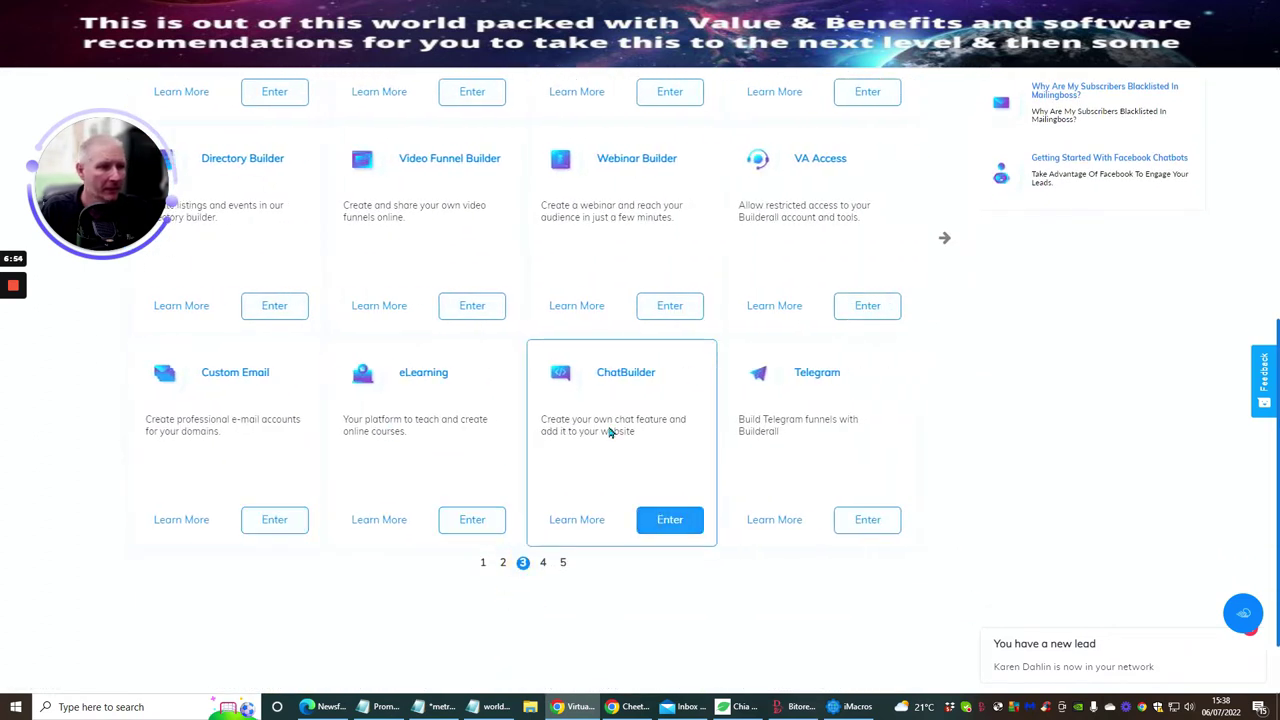
# - Look through the tools on the third page of the dashboard's listing and those on the fourth page
pyautogui.scroll(2, 407, 435)
pyautogui.scroll(2, 554, 437)
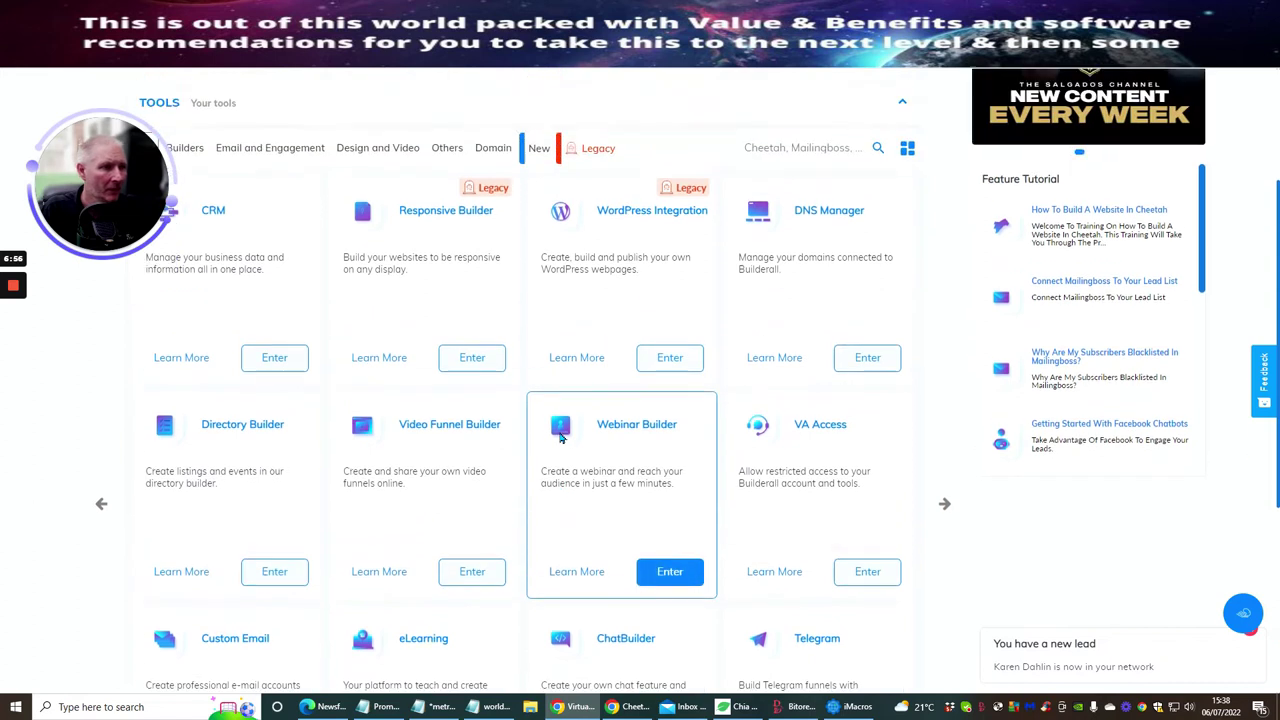
pyautogui.scroll(-2, 478, 392)
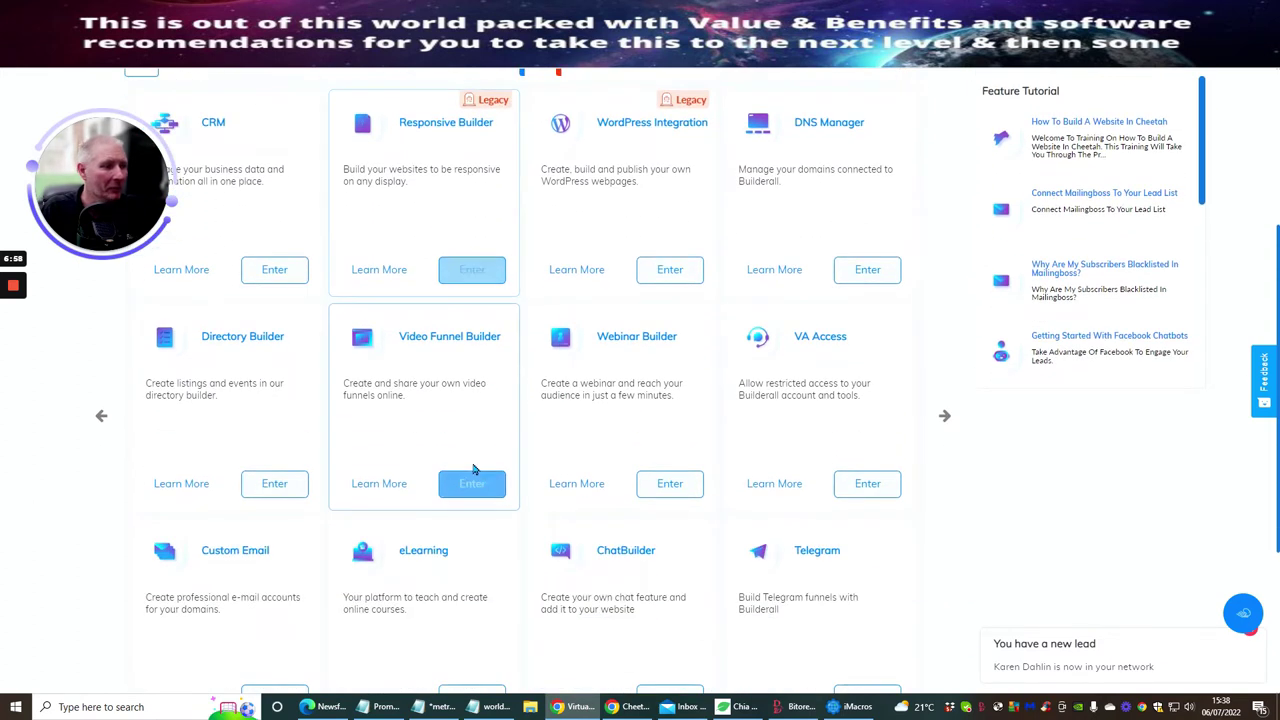
pyautogui.scroll(-3, 474, 471)
pyautogui.click(542, 475)
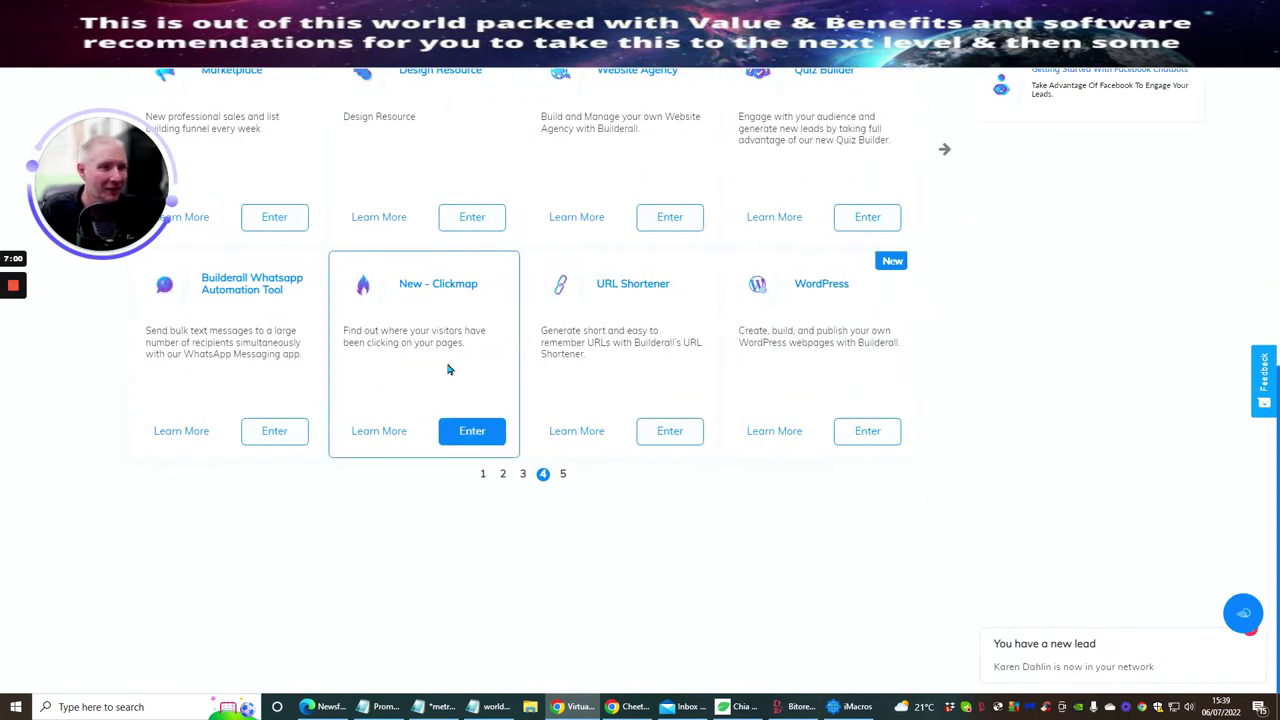
pyautogui.scroll(3, 457, 397)
pyautogui.scroll(2, 534, 457)
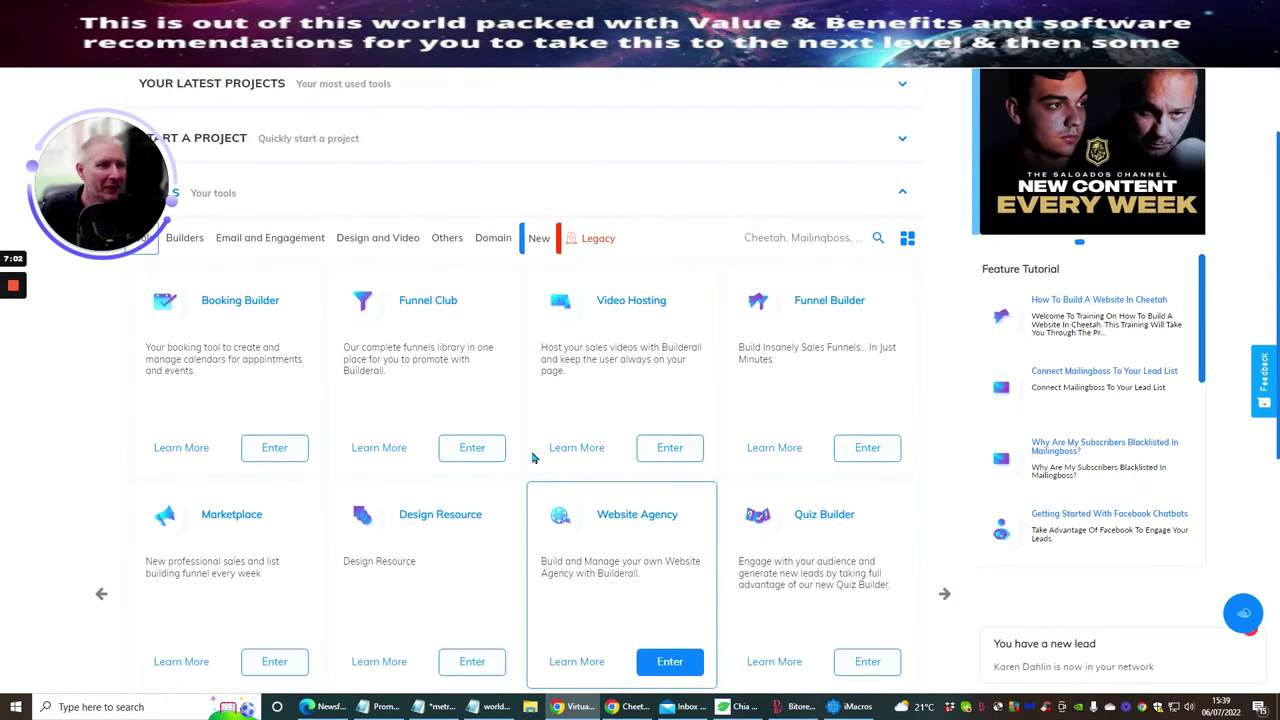
# - Open the Funnel Club tool and collapse the Overview video panel on its dashboard
pyautogui.click(471, 448)
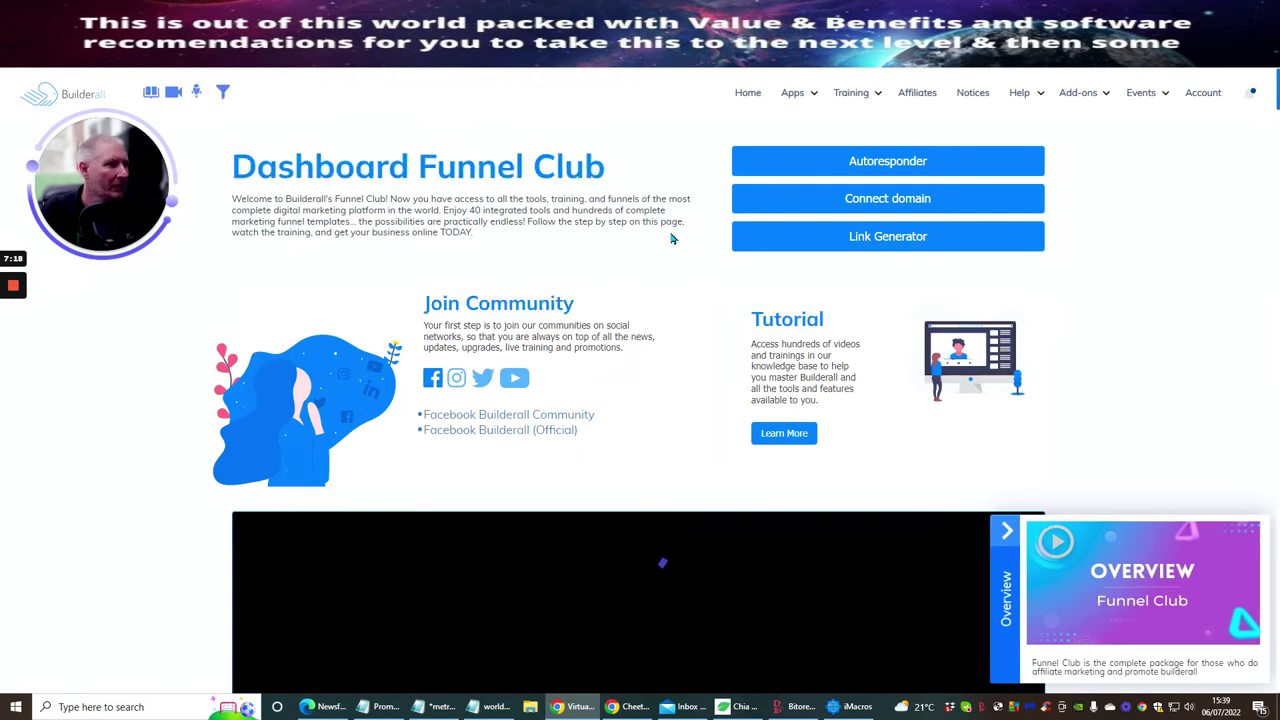
pyautogui.scroll(-1, 670, 240)
pyautogui.scroll(-3, 668, 240)
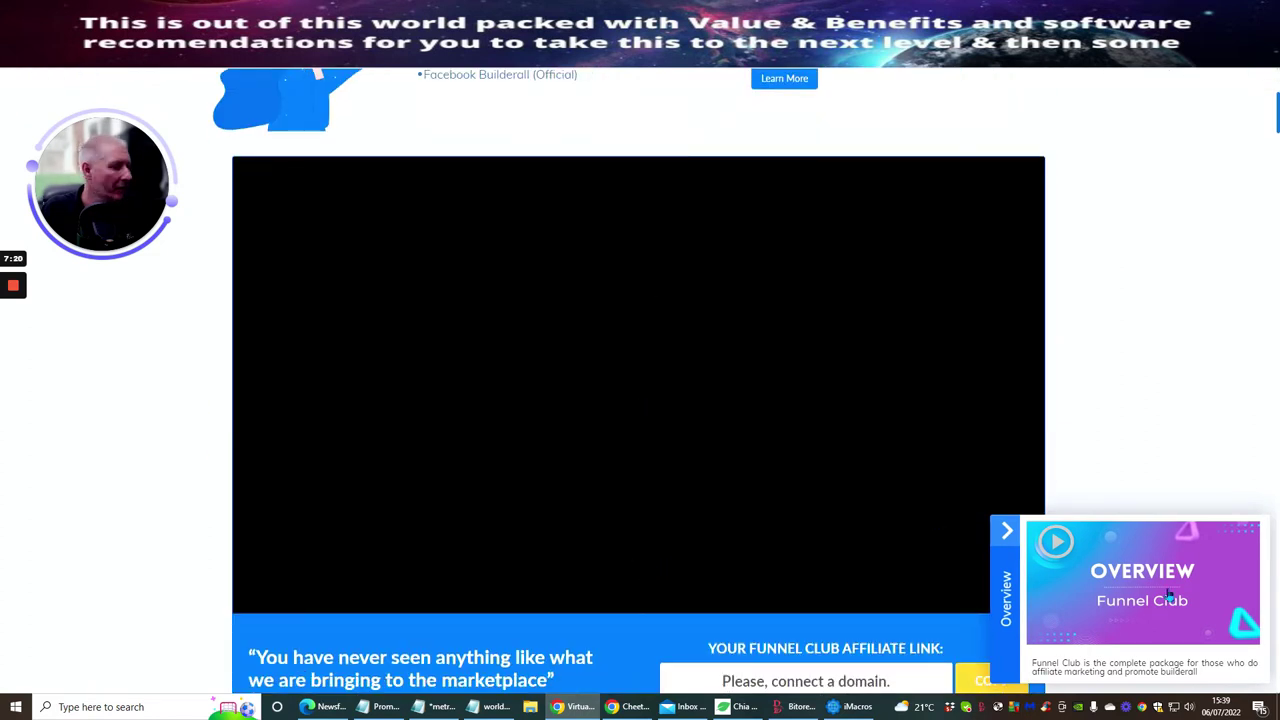
pyautogui.click(1008, 533)
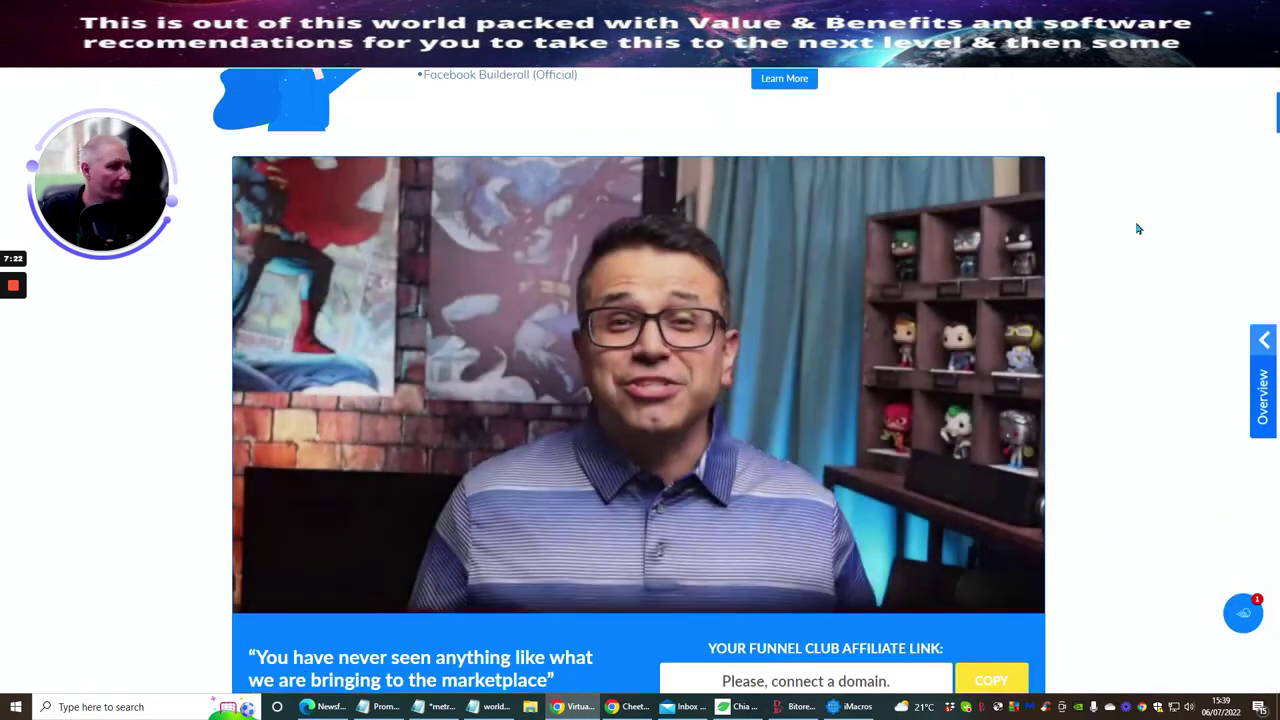
# - Look through all the funnels in the New Funnels of The Month carousel
pyautogui.scroll(-8, 1089, 317)
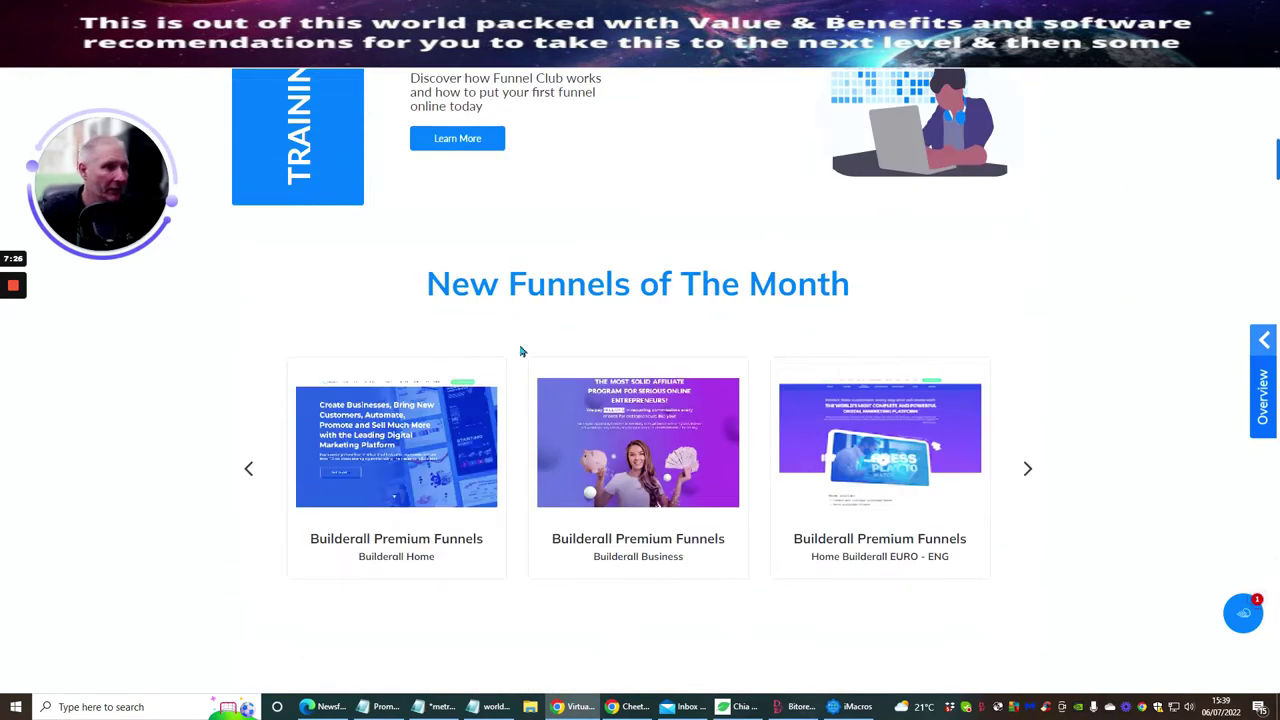
pyautogui.scroll(-2, 583, 449)
pyautogui.scroll(-2, 791, 390)
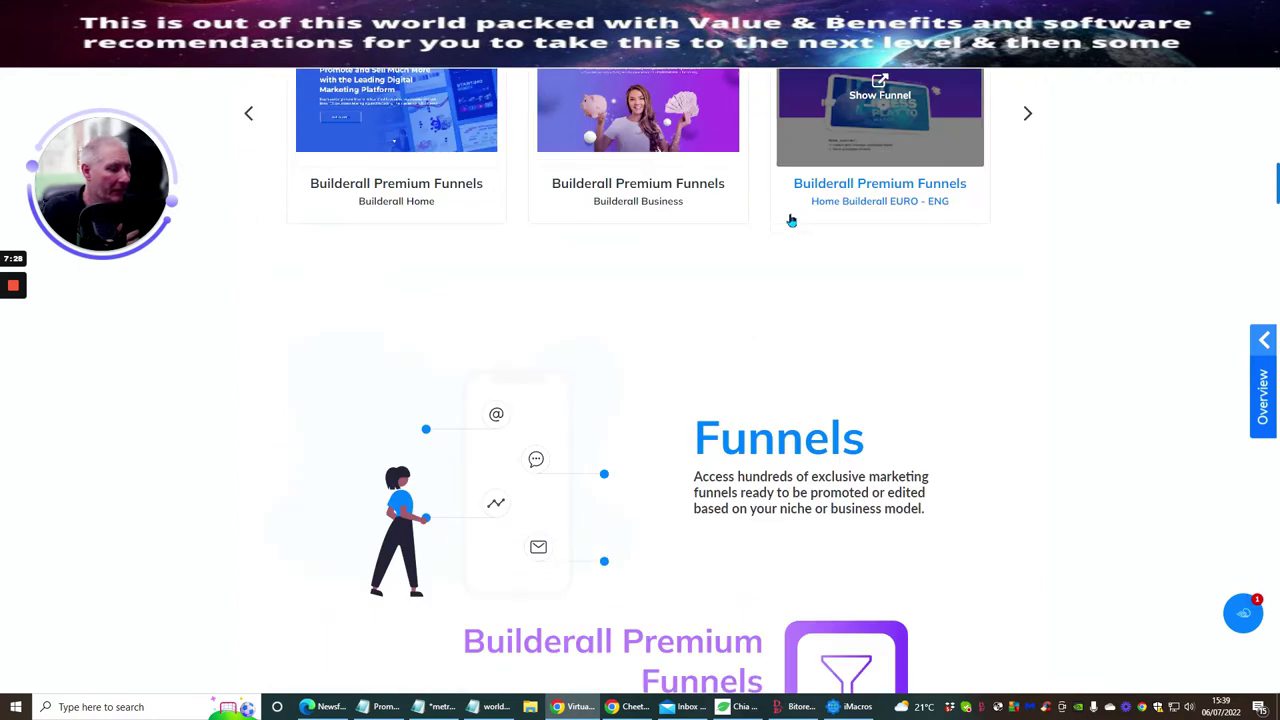
pyautogui.scroll(3, 820, 266)
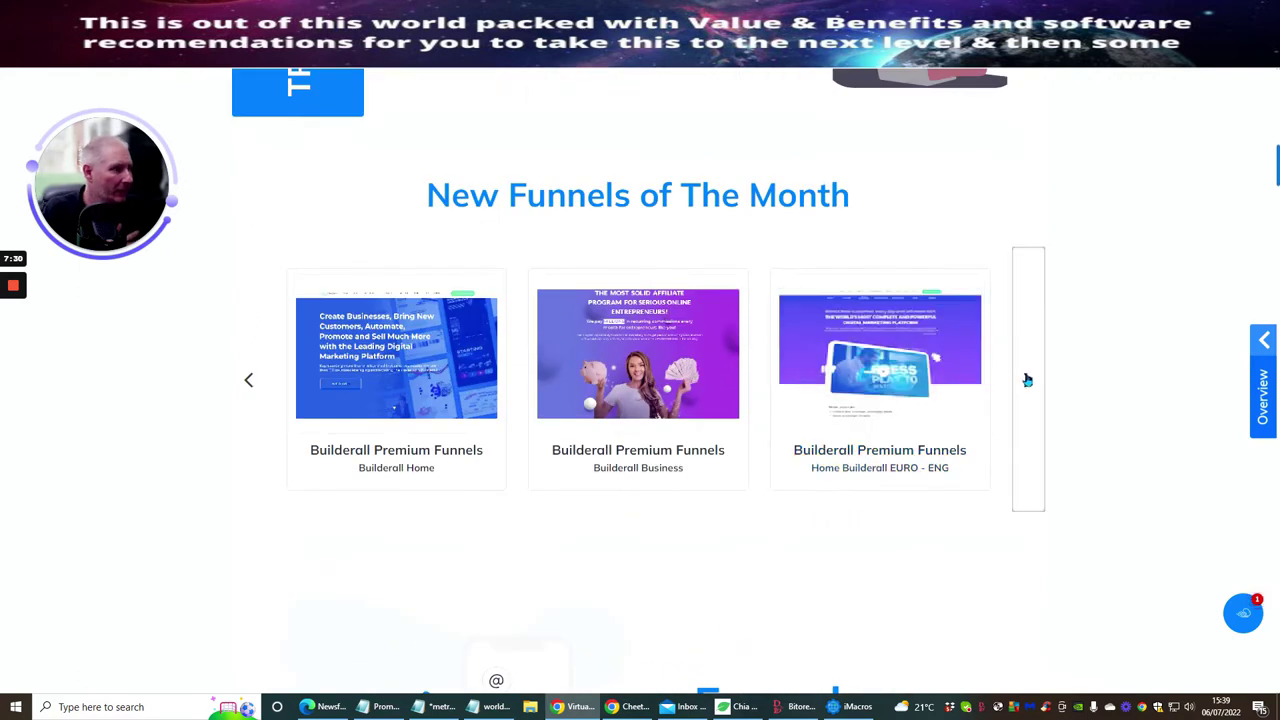
pyautogui.click(1027, 380)
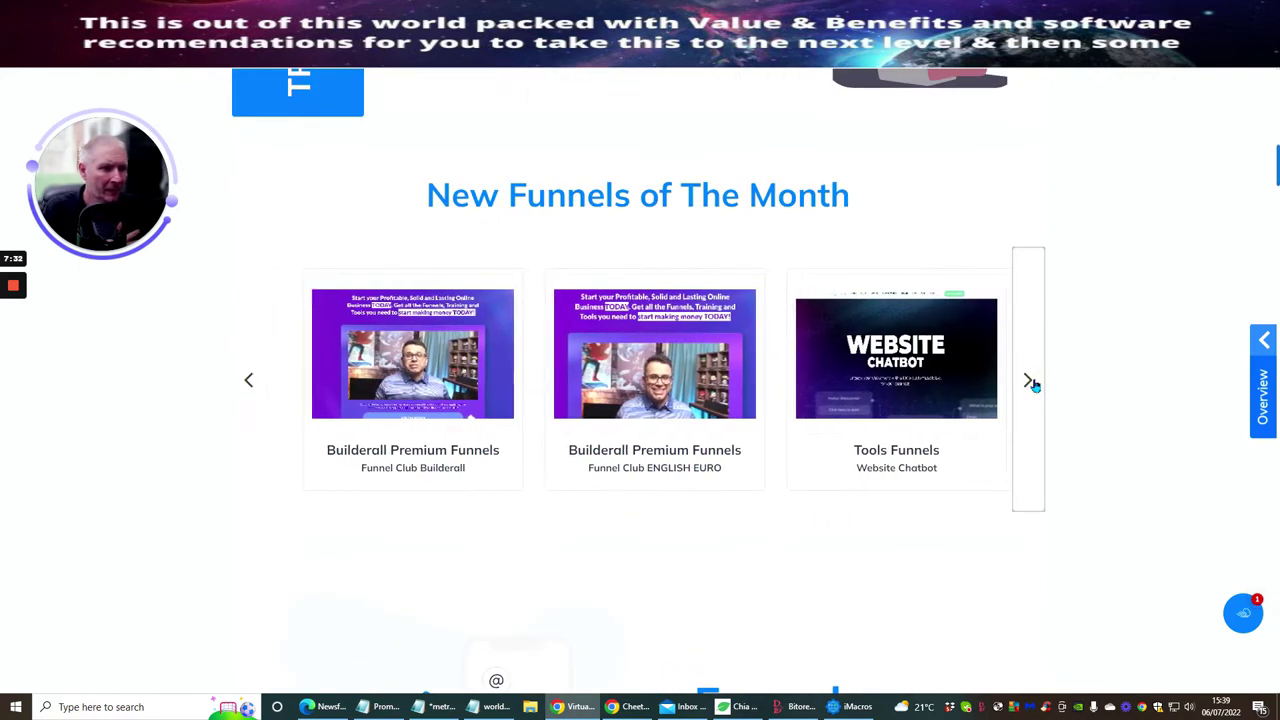
pyautogui.click(1028, 381)
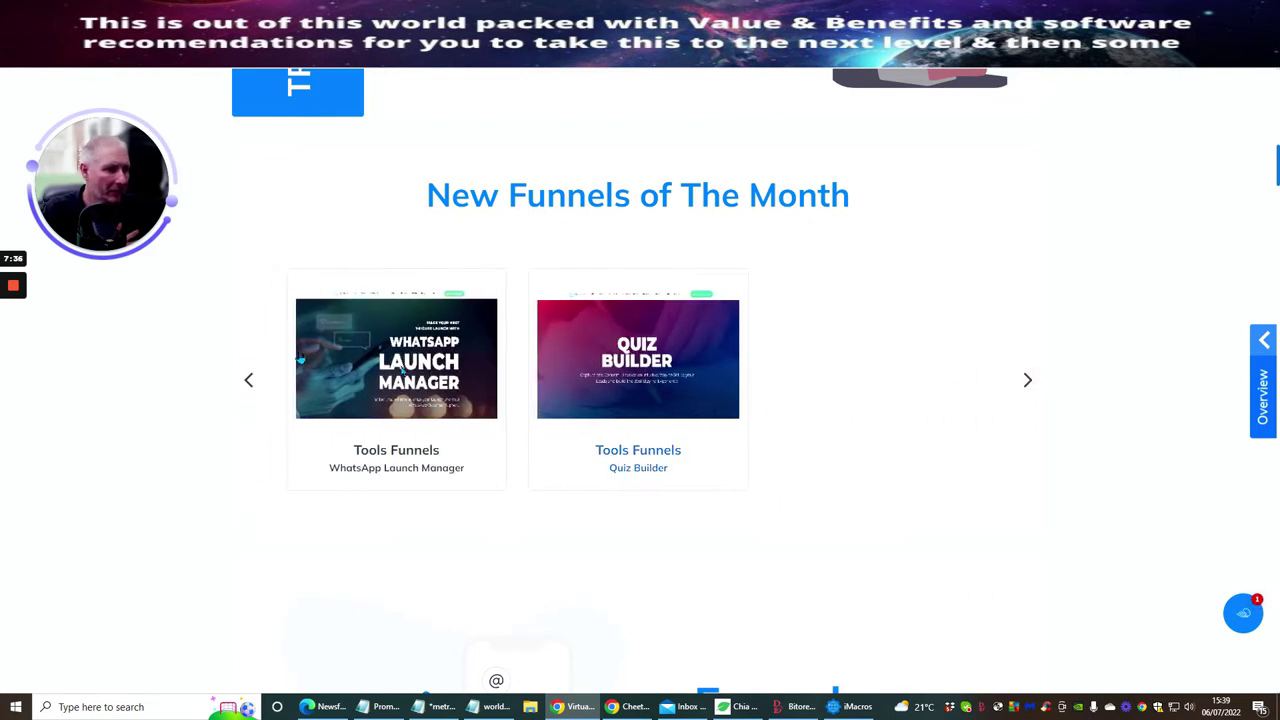
# - Review the Funnel Club's funnel categories, from Builderall Premium Funnels down to Sales Page Funnels
pyautogui.scroll(-5, 770, 330)
pyautogui.scroll(-7, 726, 328)
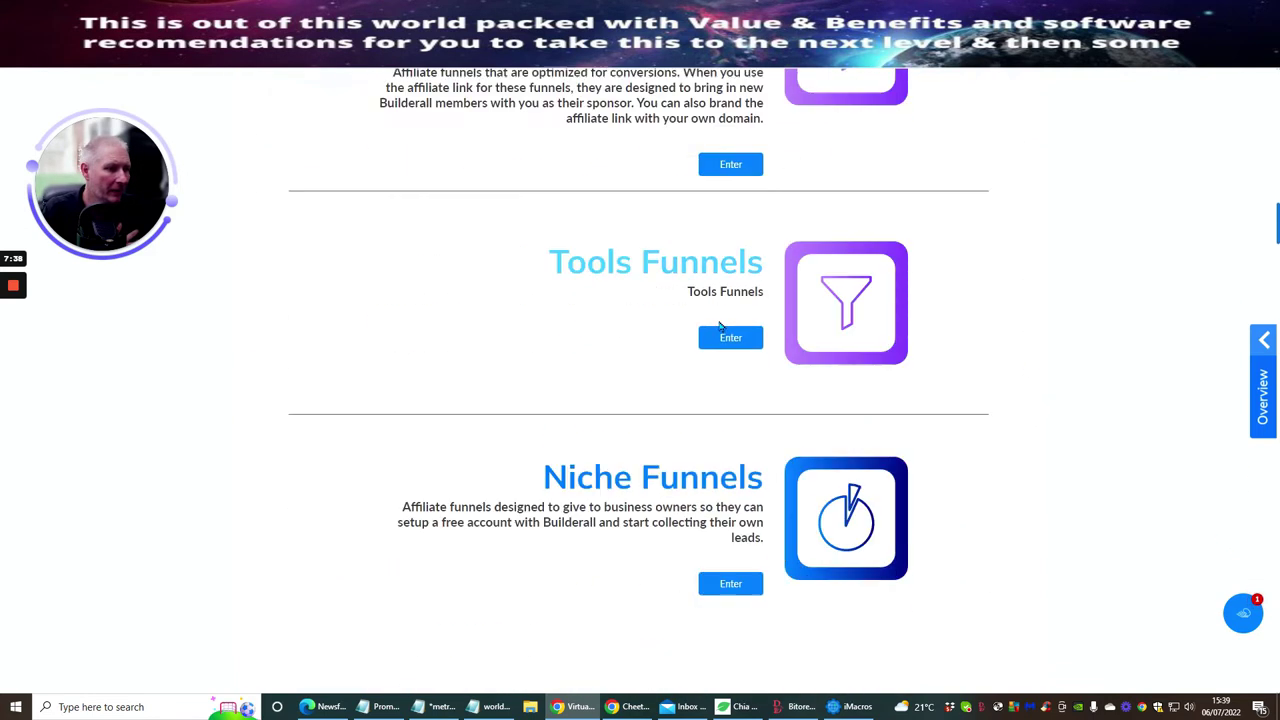
pyautogui.scroll(5, 720, 328)
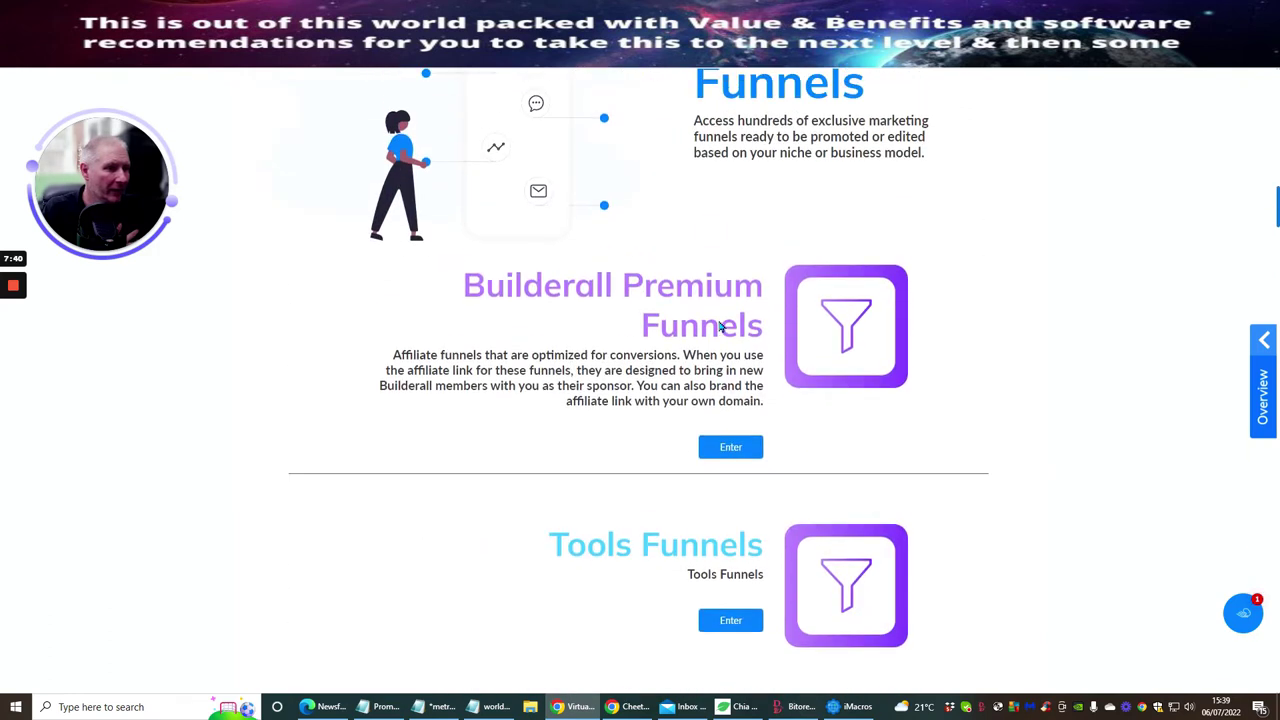
pyautogui.scroll(-3, 682, 306)
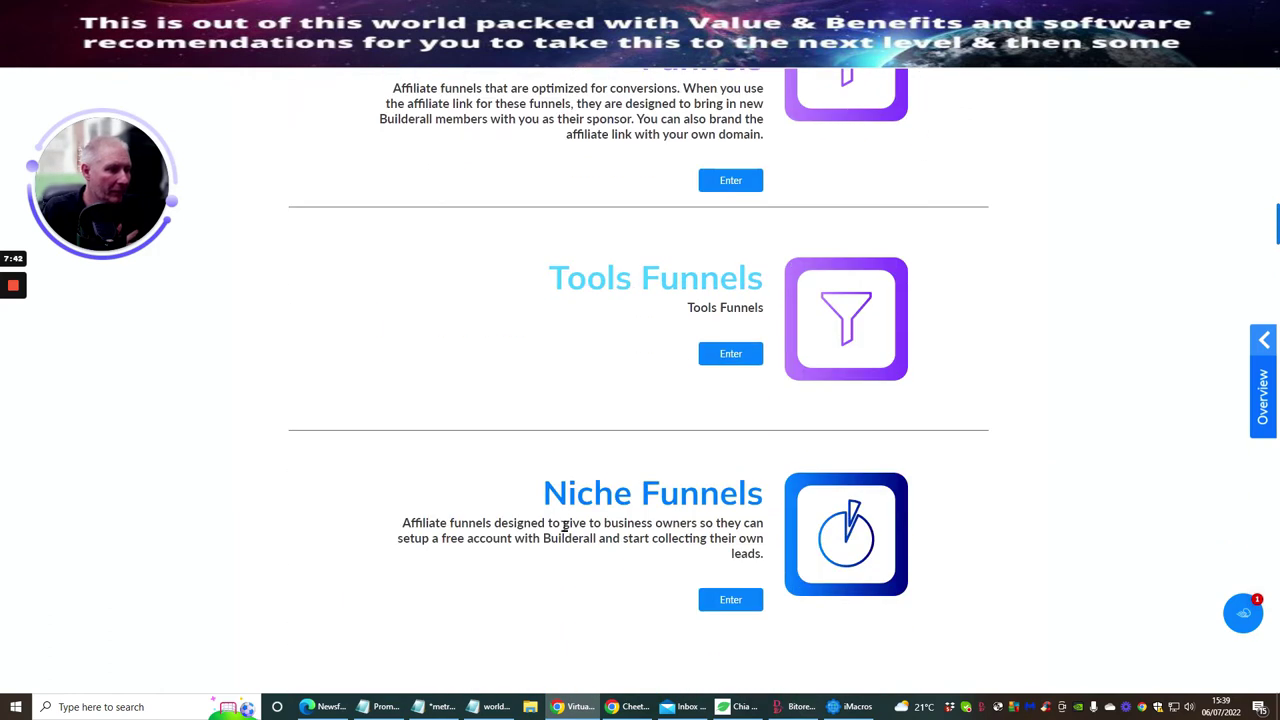
pyautogui.scroll(-4, 614, 366)
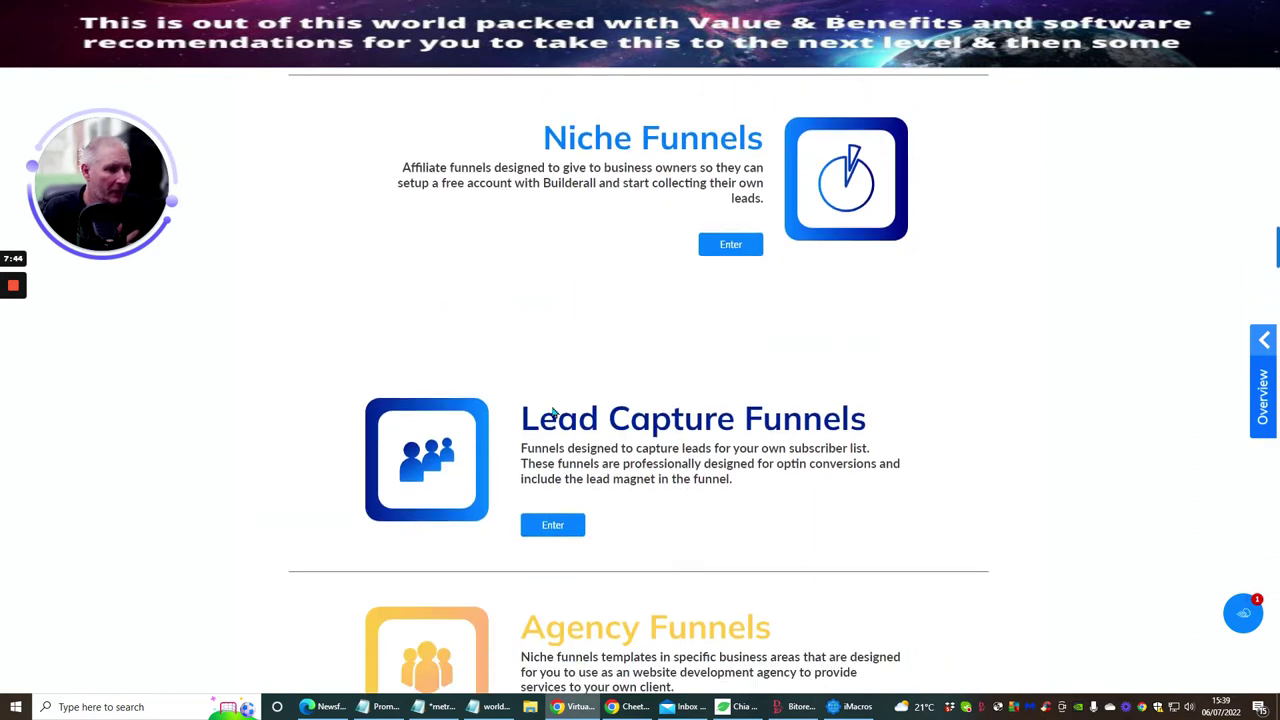
pyautogui.scroll(-3, 698, 388)
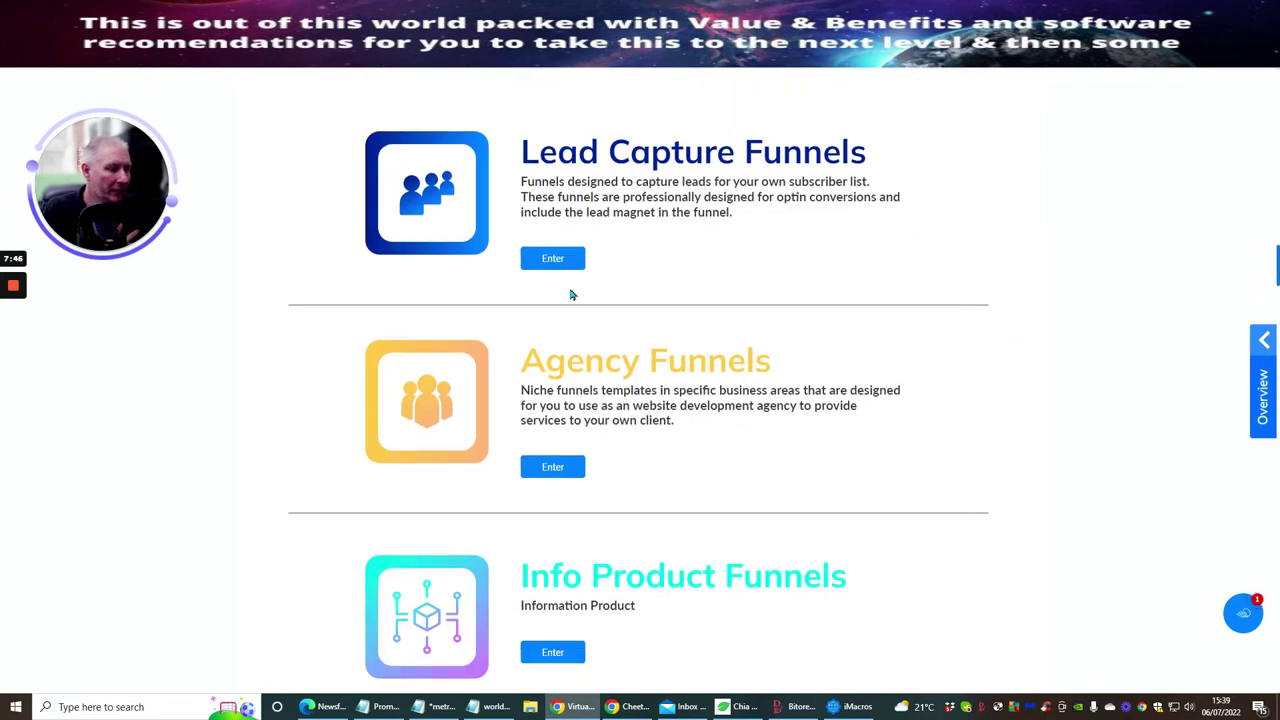
pyautogui.scroll(-3, 574, 320)
pyautogui.scroll(-3, 698, 403)
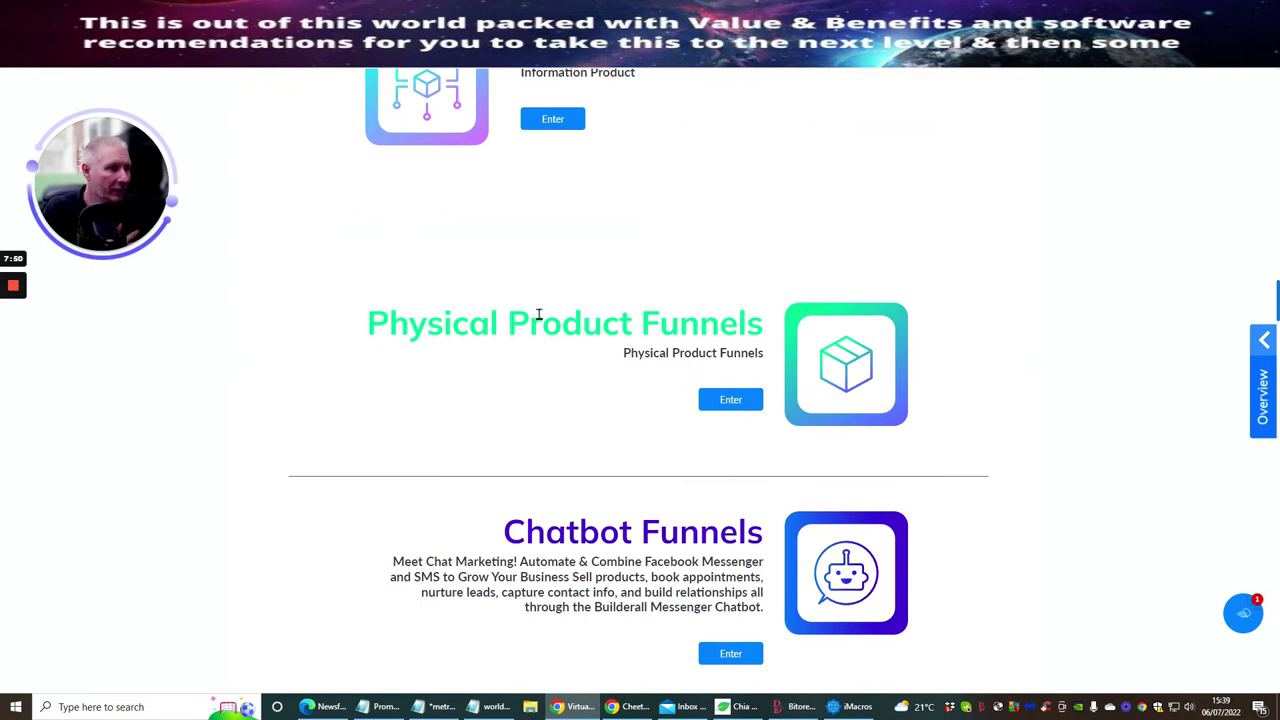
pyautogui.scroll(-2, 538, 315)
pyautogui.scroll(-5, 549, 342)
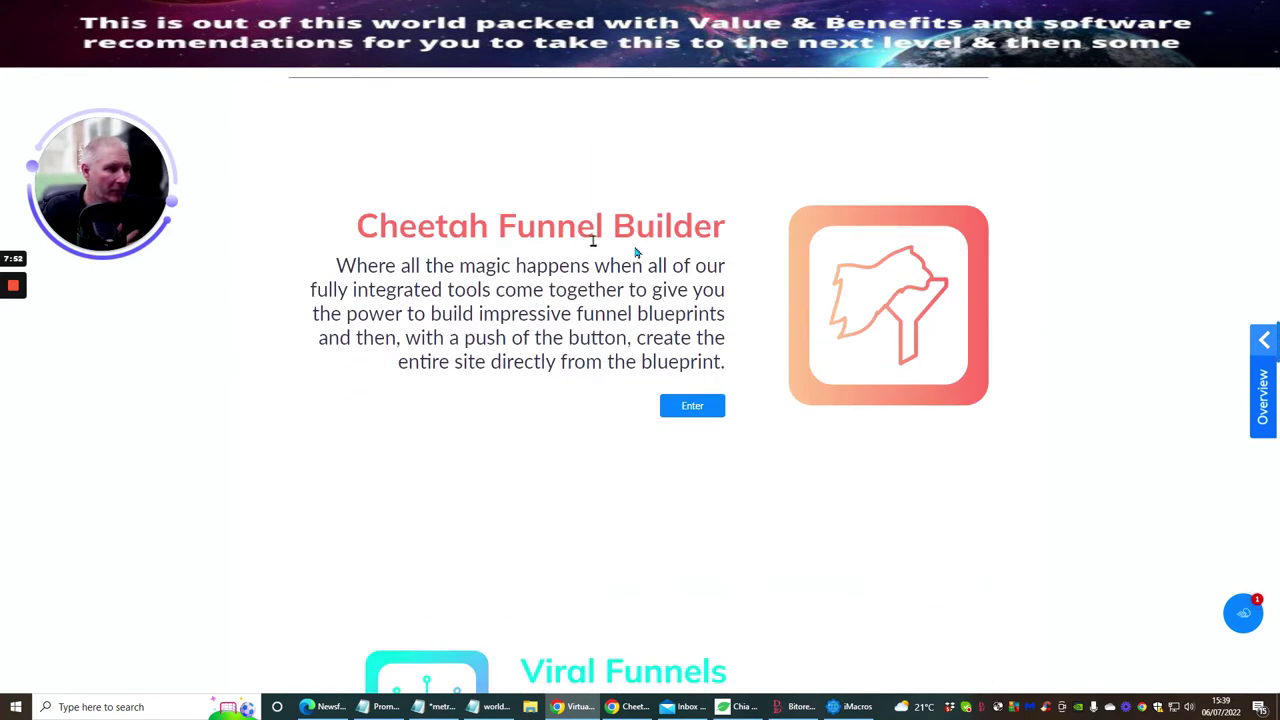
pyautogui.scroll(-3, 536, 315)
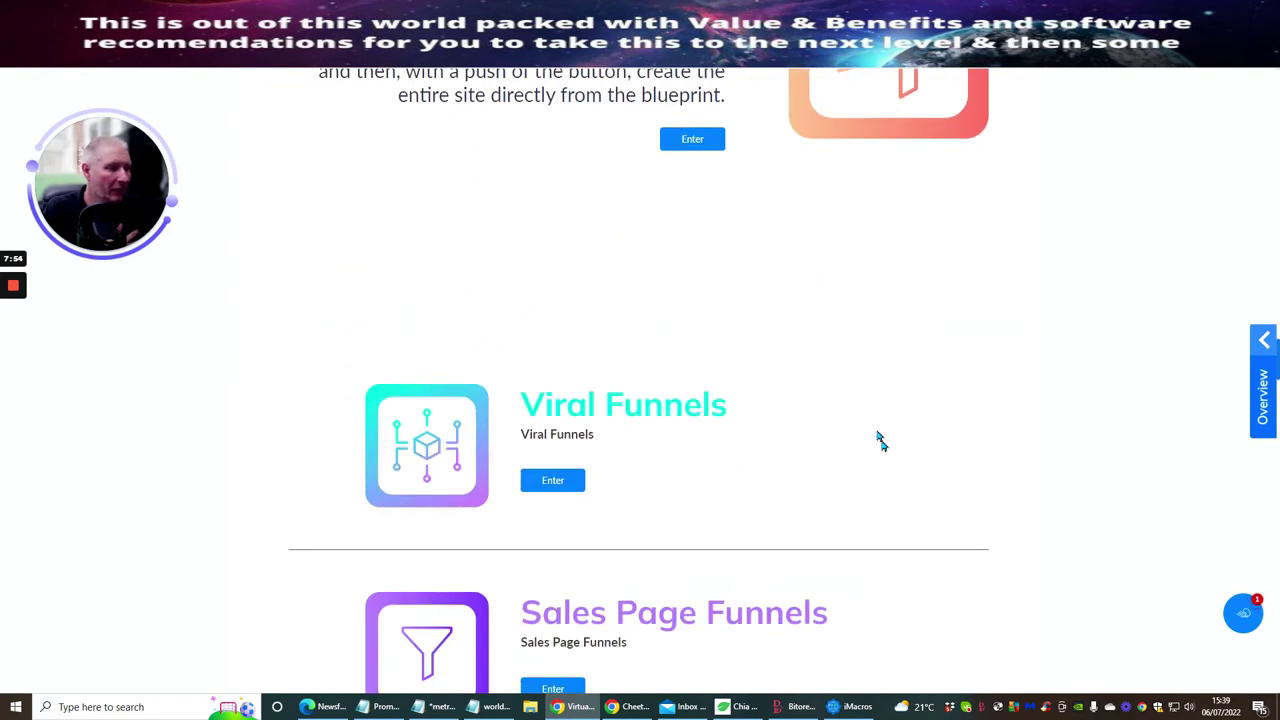
pyautogui.scroll(-3, 866, 420)
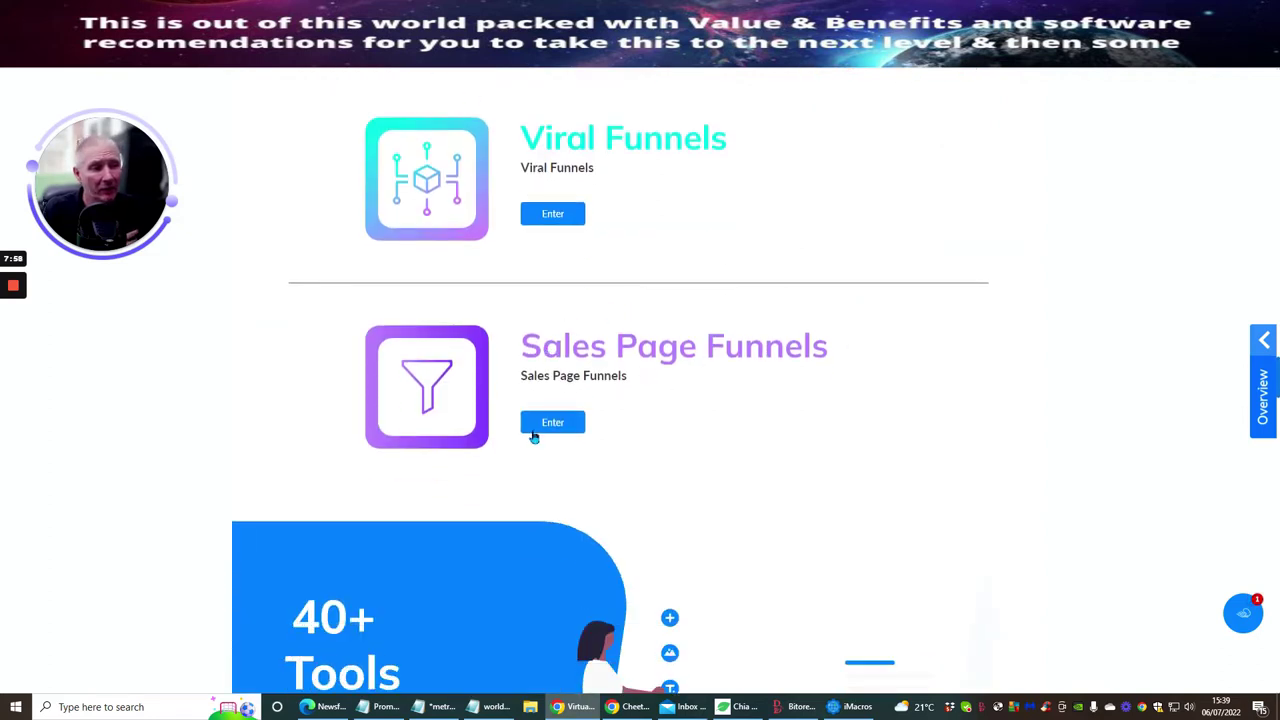
# - Open the Sales Page Funnels category and look over its tutorial and the funnels available for download
pyautogui.click(558, 421)
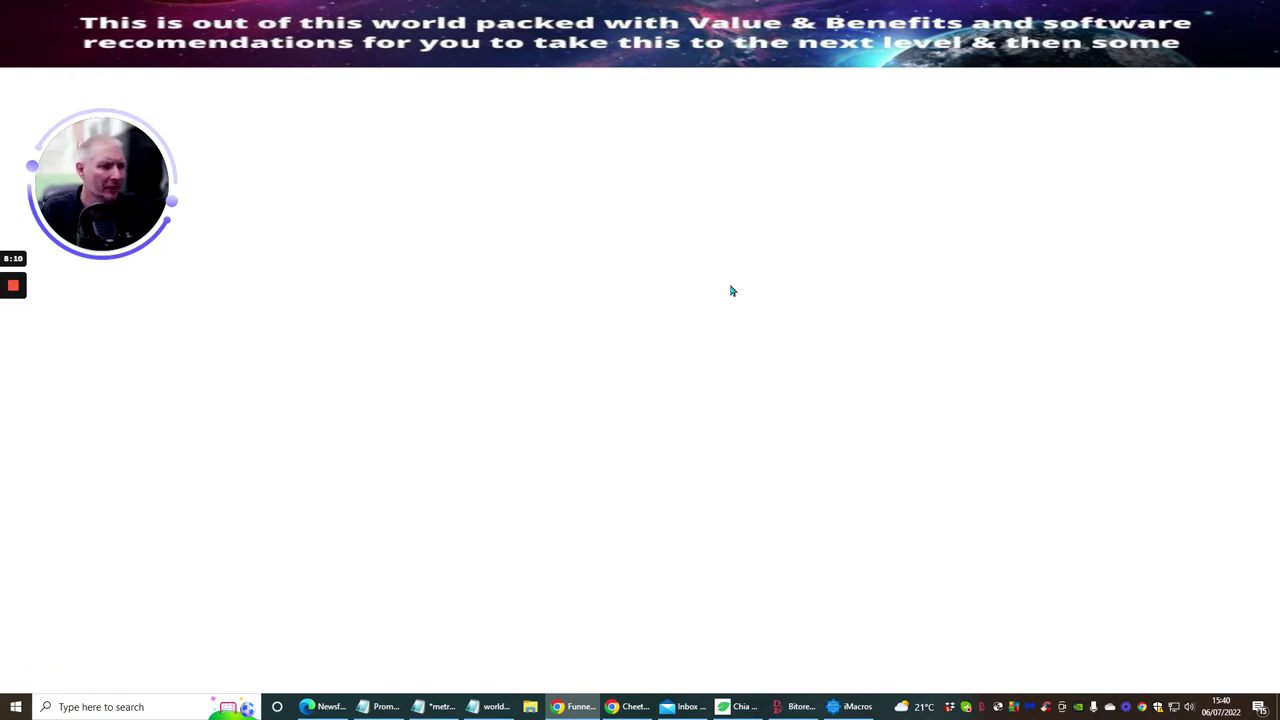
pyautogui.scroll(-5, 648, 282)
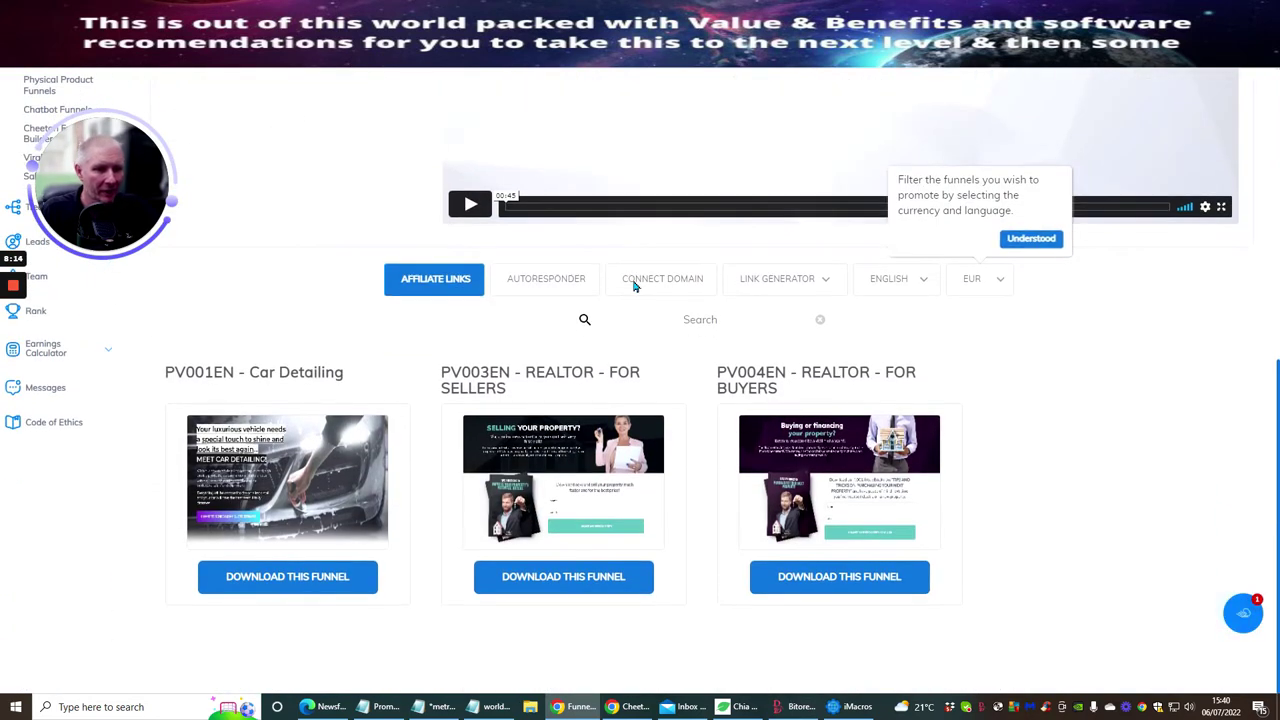
pyautogui.scroll(1, 634, 286)
pyautogui.scroll(-1, 634, 286)
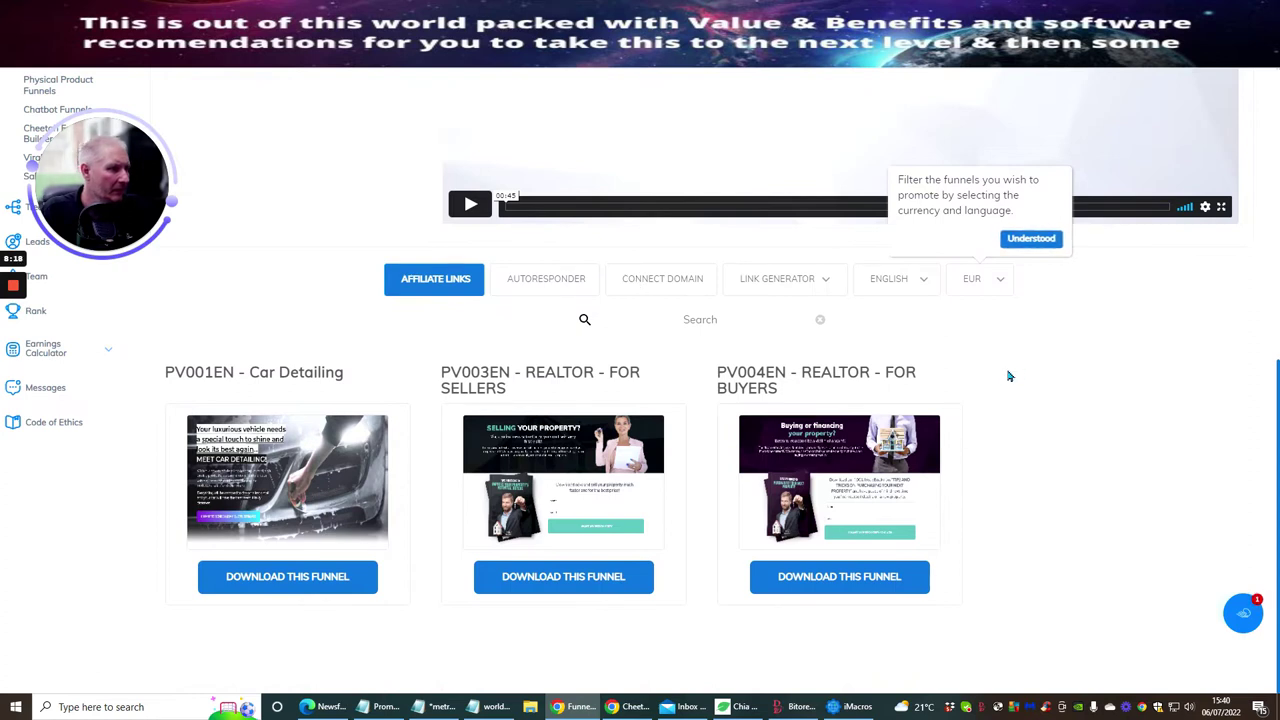
pyautogui.scroll(5, 1008, 374)
pyautogui.scroll(-3, 983, 373)
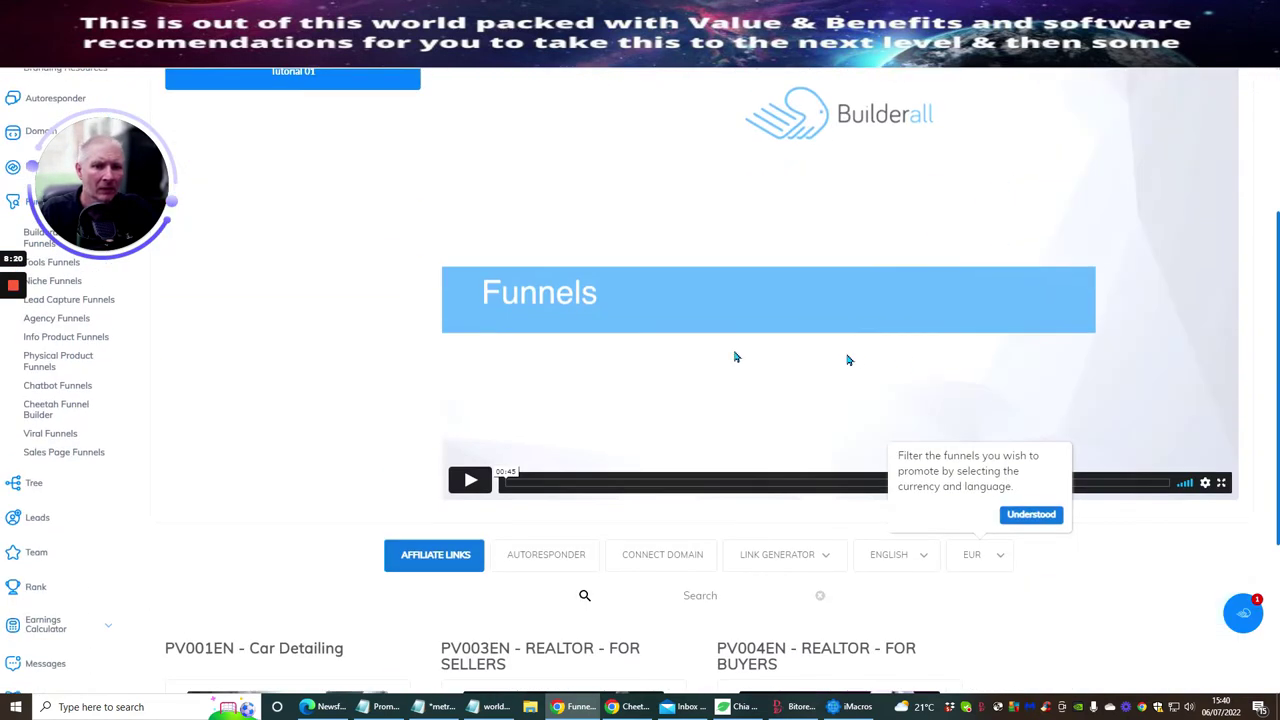
# - Switch to the Physical Product Funnels category and display its downloadable funnels
pyautogui.click(50, 362)
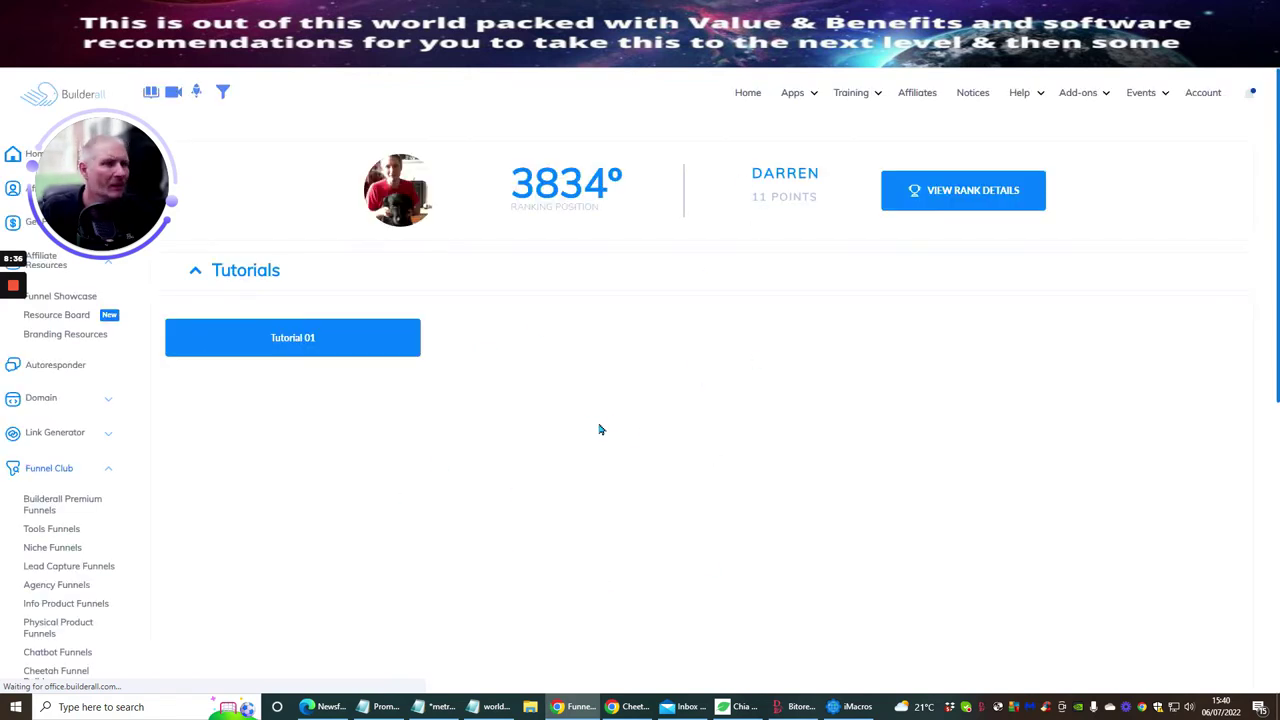
pyautogui.scroll(-5, 604, 395)
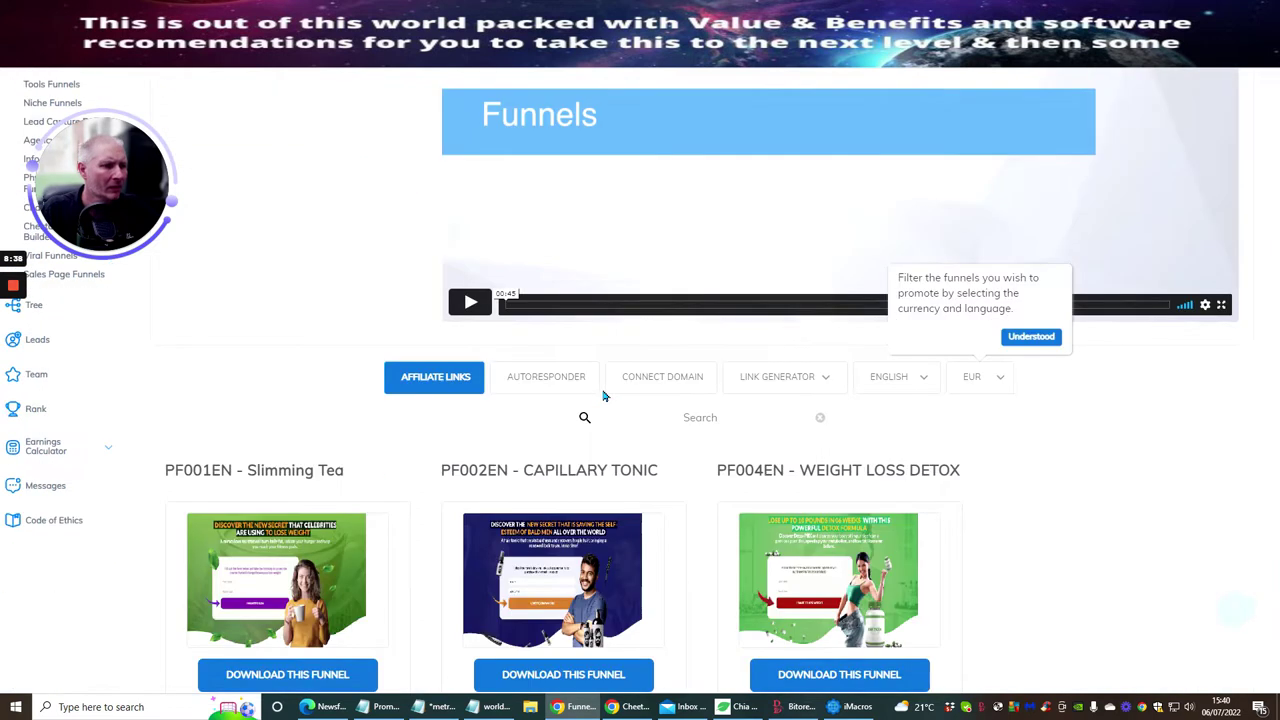
pyautogui.moveTo(296, 440)
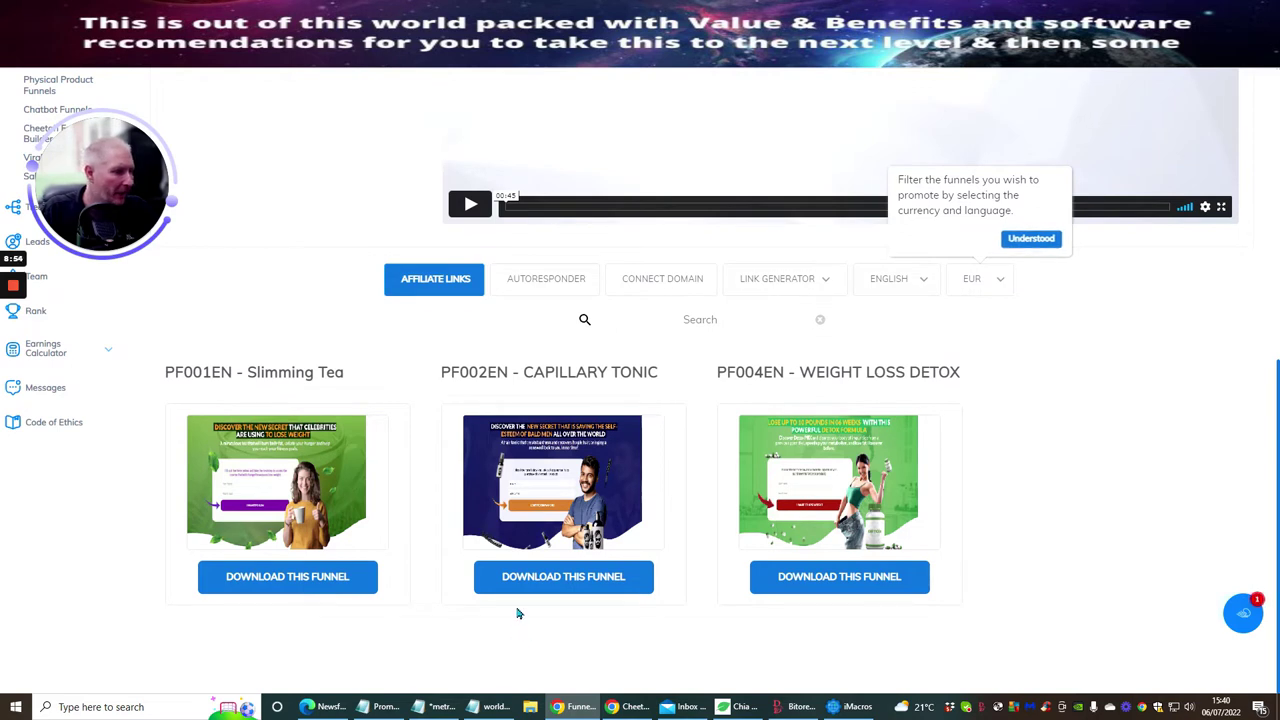
# - Download the PF001EN - Slimming Tea funnel, confirm its transfer to the account, and go to the site dashboard
pyautogui.click(289, 577)
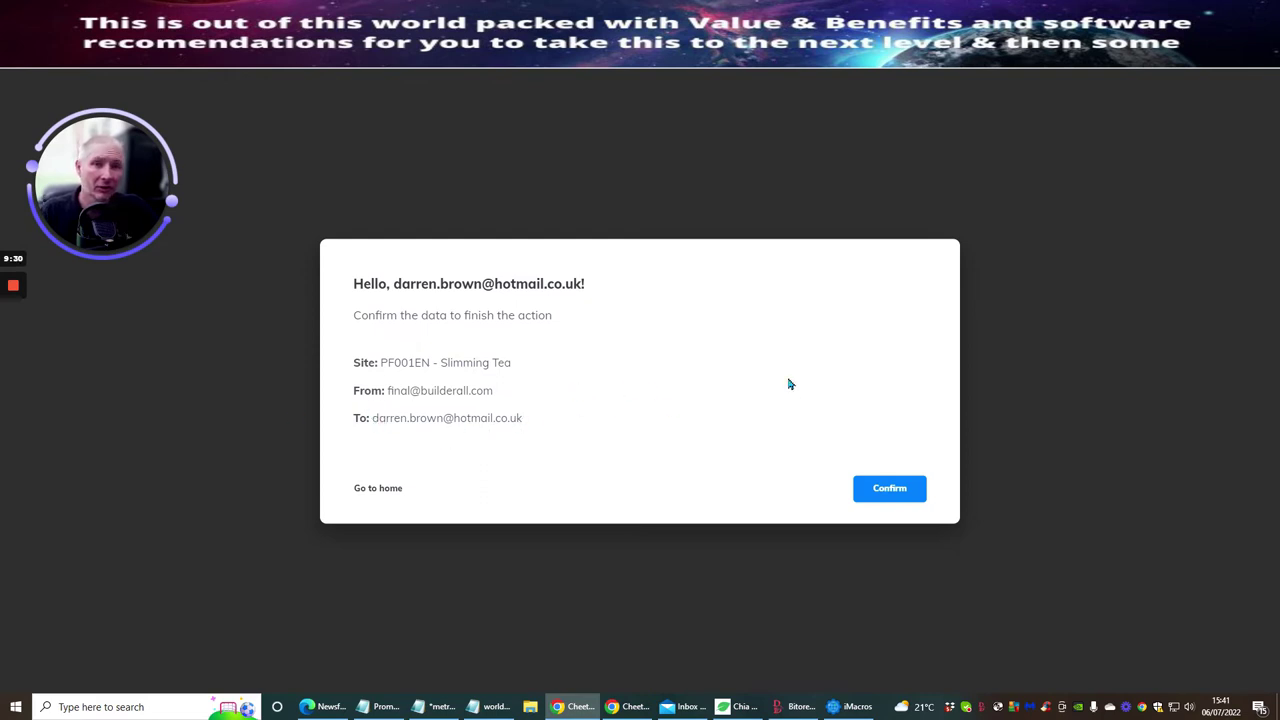
pyautogui.click(883, 491)
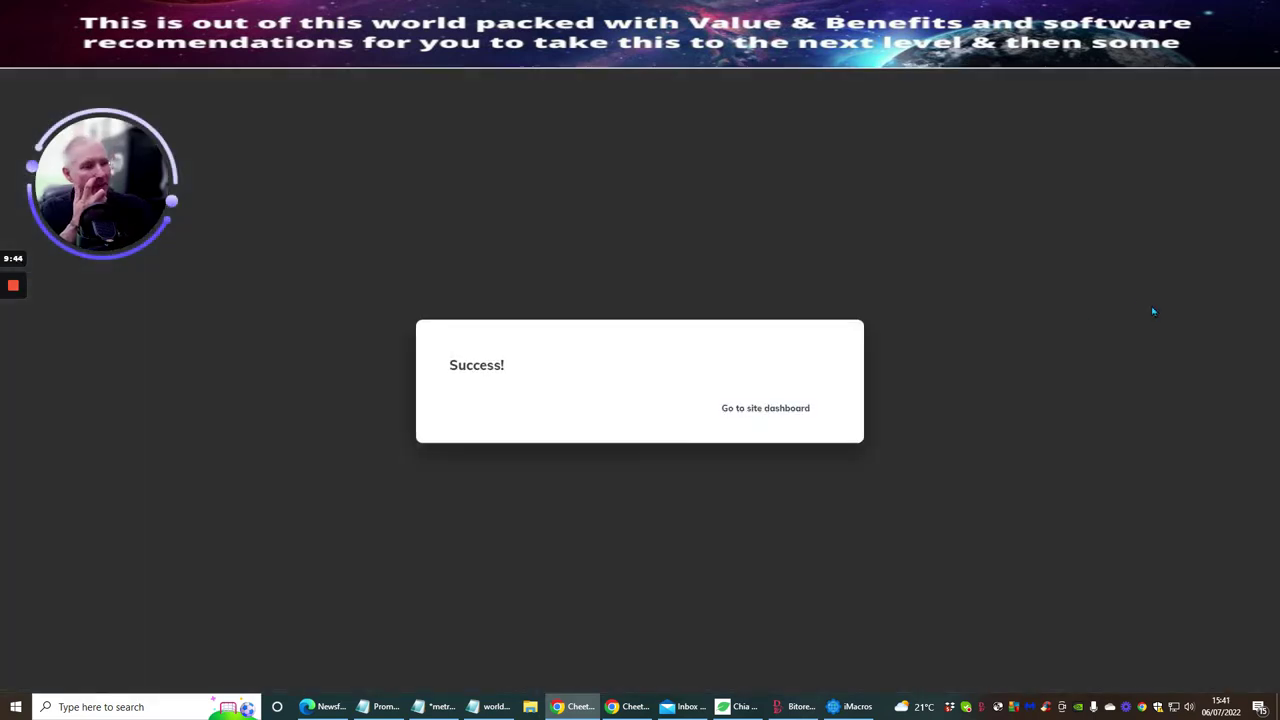
pyautogui.click(753, 412)
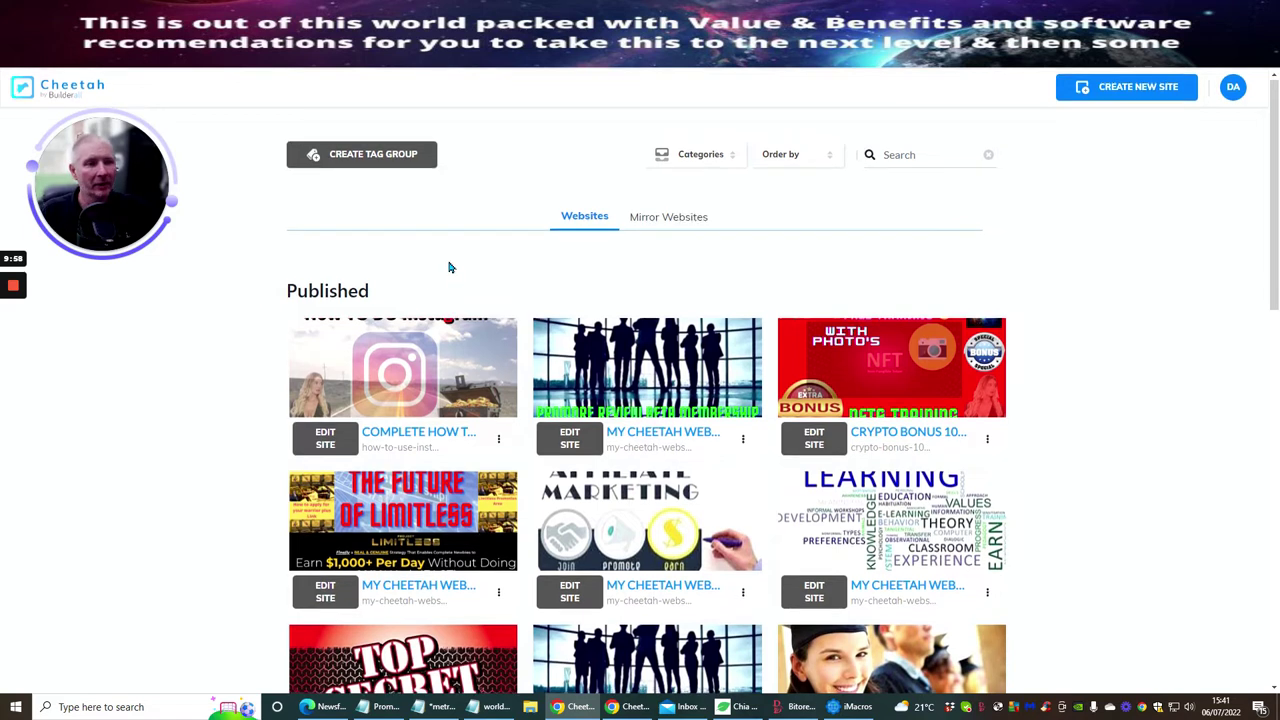
# - Open the site settings of the unpublished PF001EN - Slimming Tea website
pyautogui.scroll(-7, 449, 266)
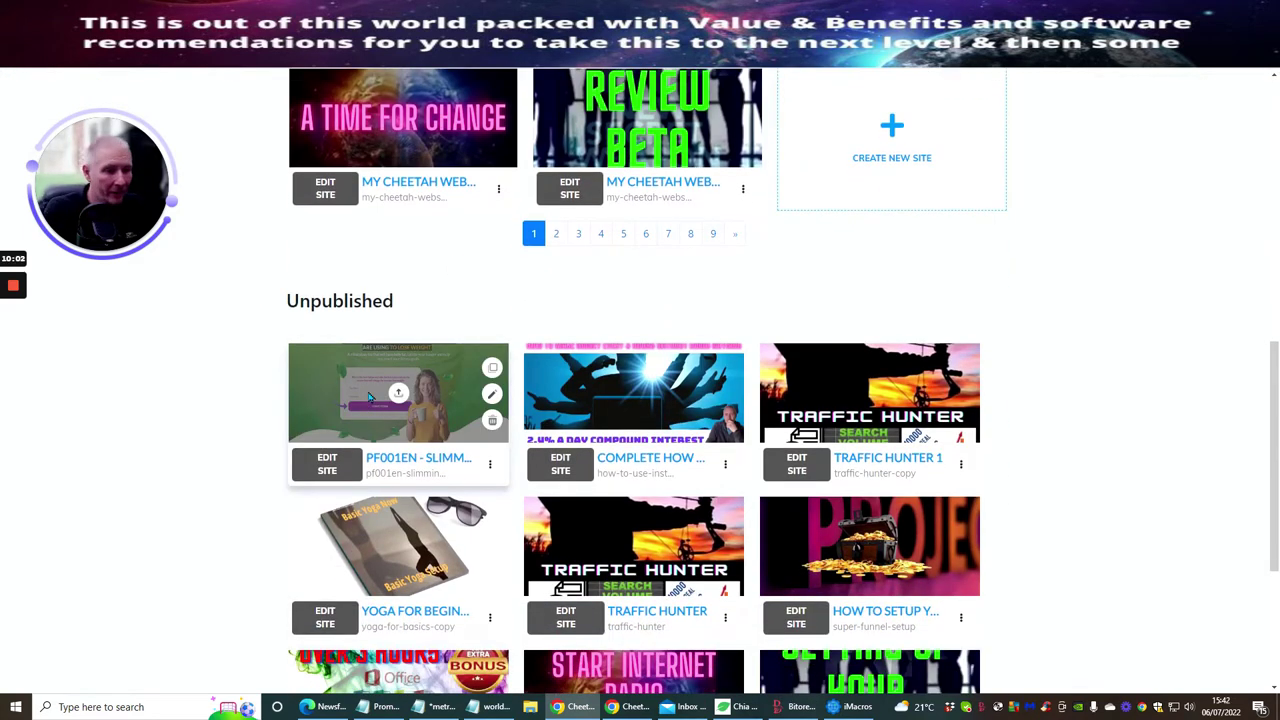
pyautogui.click(490, 464)
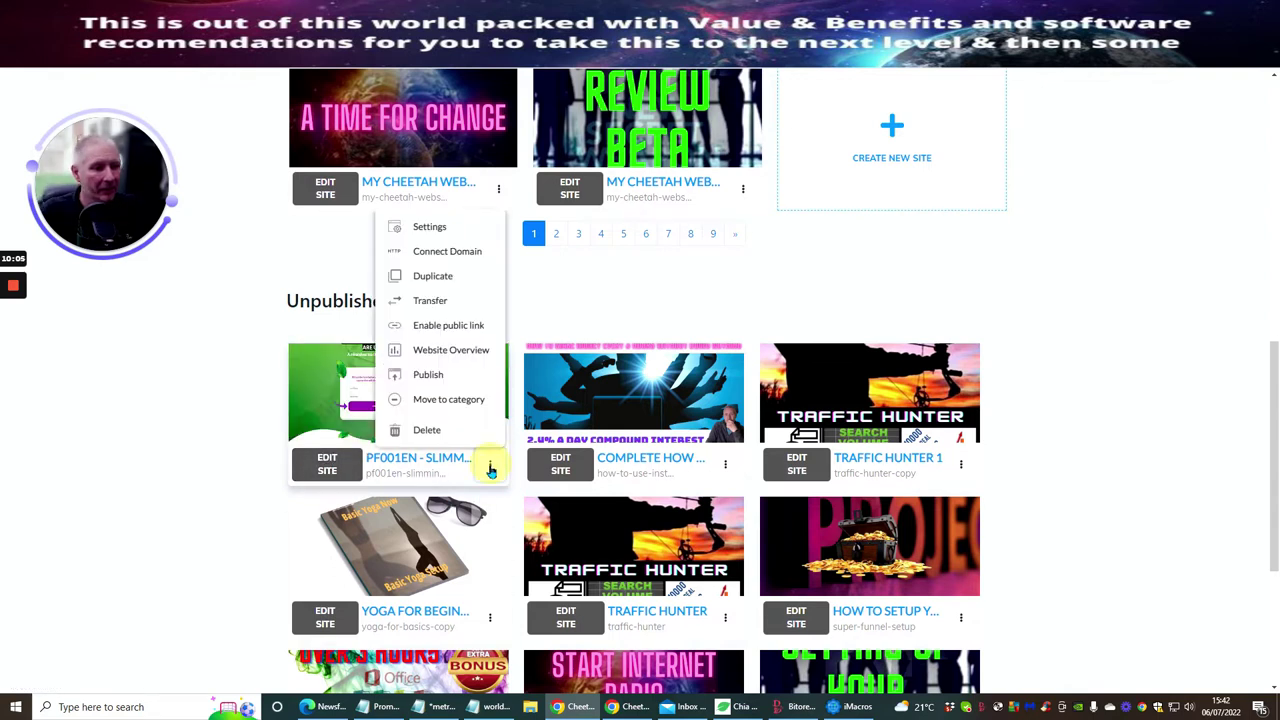
pyautogui.click(429, 227)
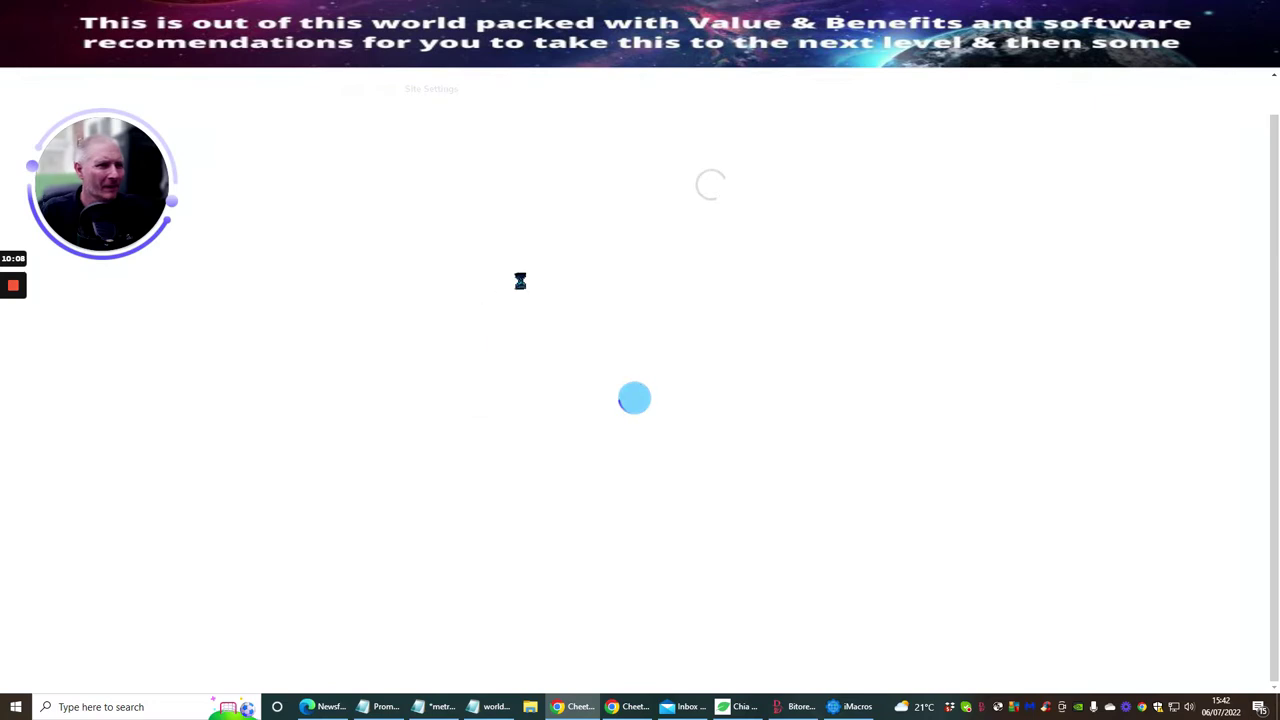
pyautogui.scroll(4, 543, 303)
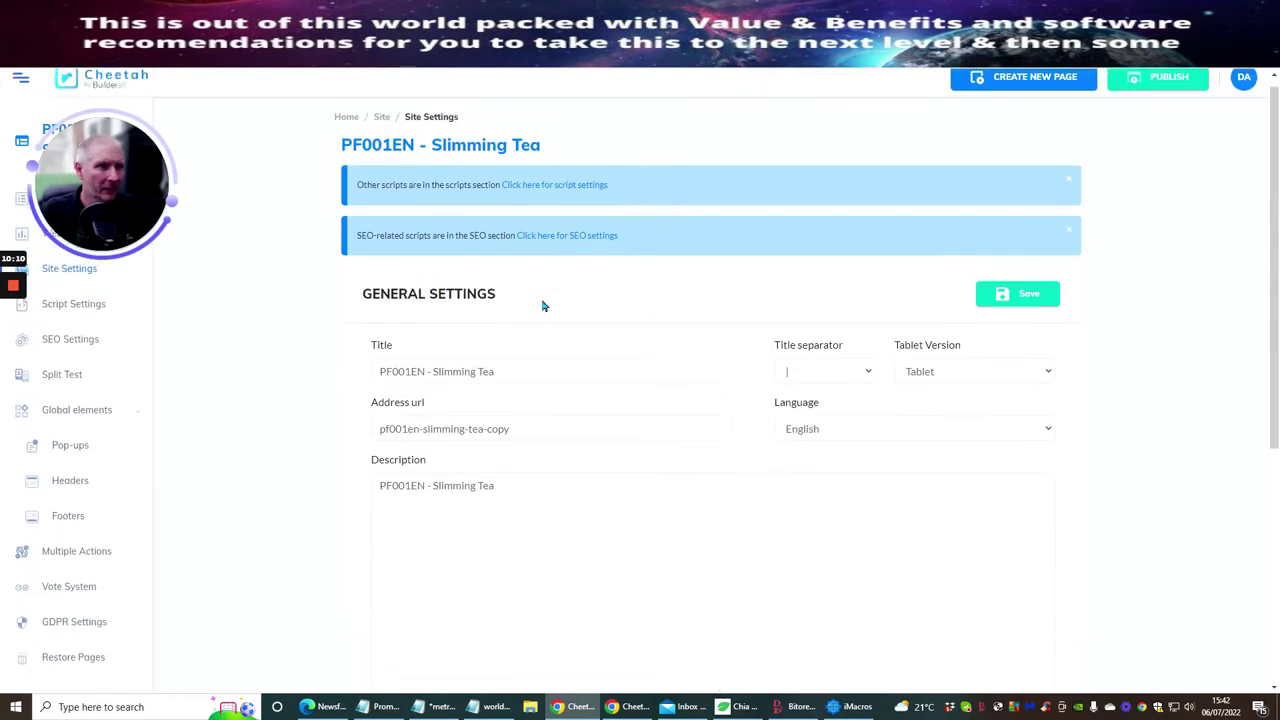
# - Set the site's title to "chrissys angelic healing" in the general settings
pyautogui.scroll(-1, 543, 305)
pyautogui.moveTo(507, 293); pyautogui.dragTo(357, 287)
pyautogui.write('ch')
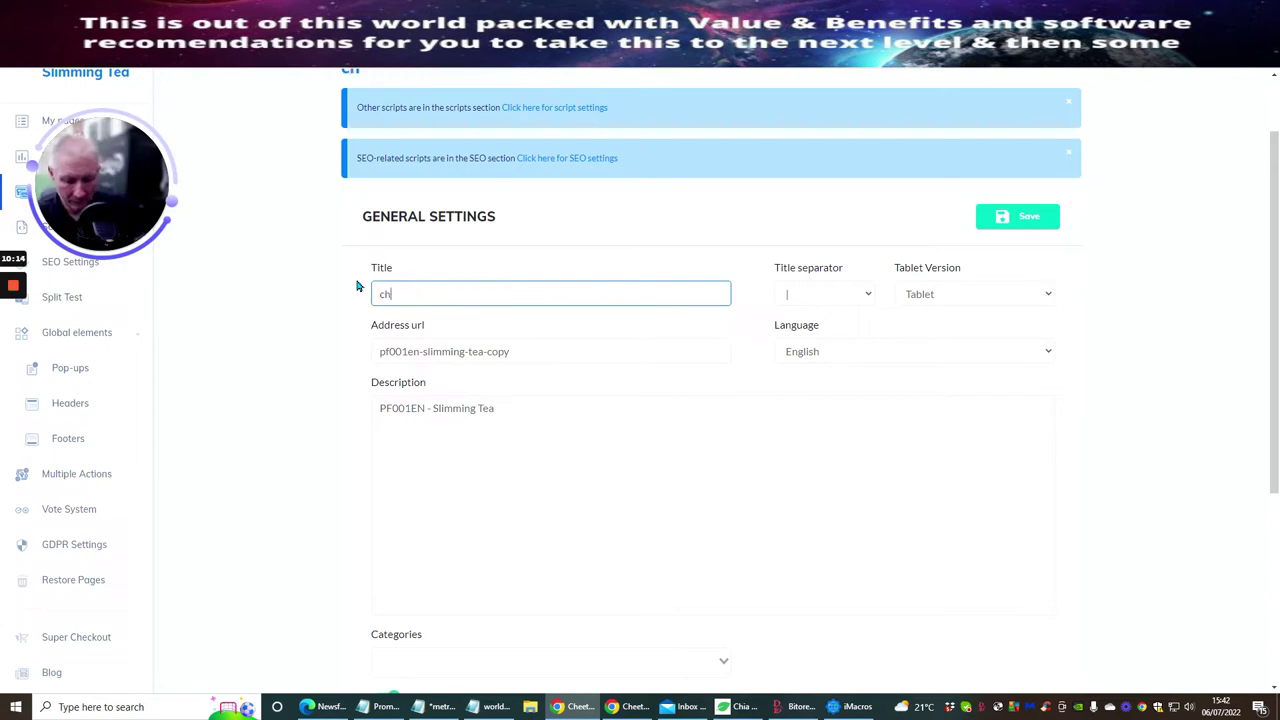
pyautogui.write('rissys ang')
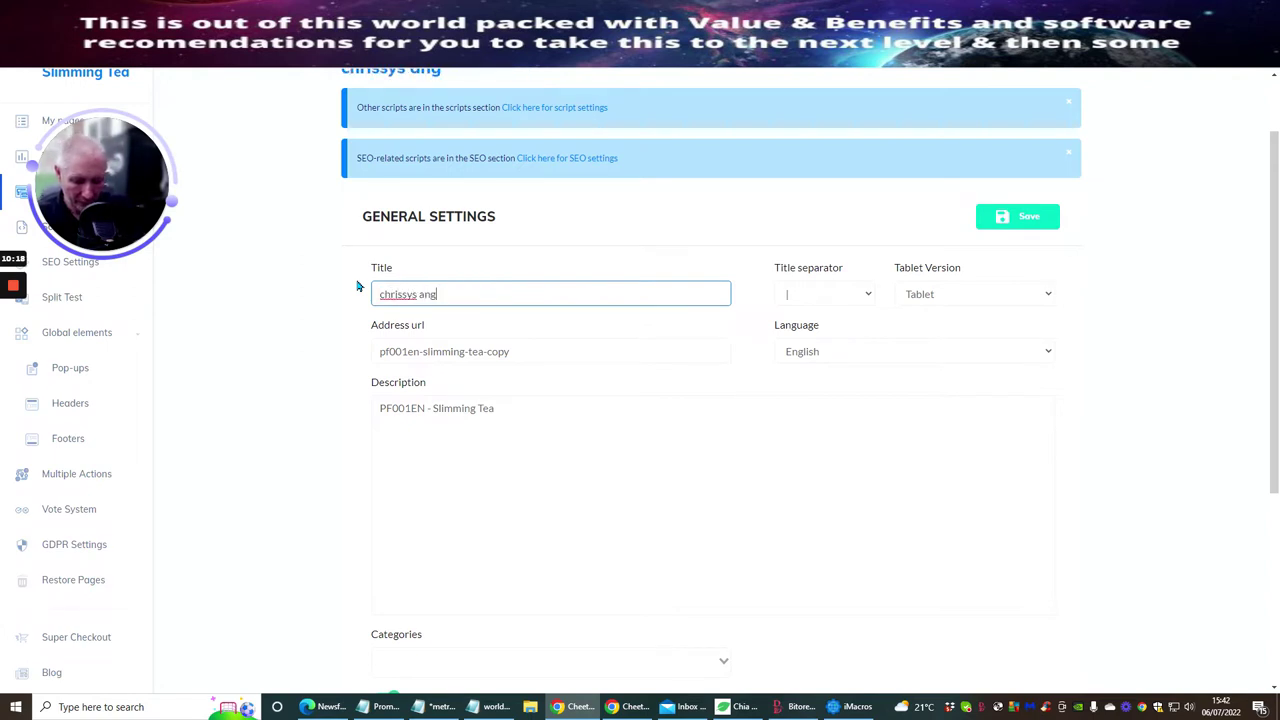
pyautogui.write('elic healing')
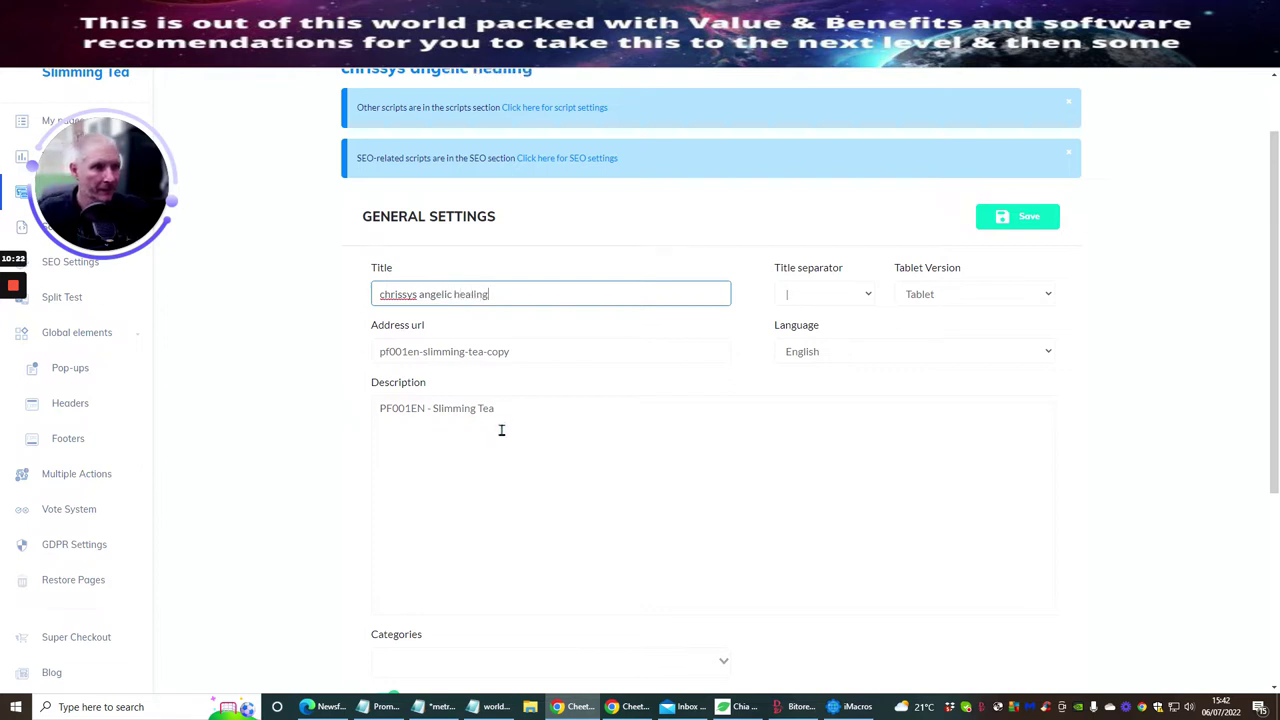
# - Copy the site title and replace the description text with it, "chrissys angelic healing"
pyautogui.moveTo(507, 404); pyautogui.dragTo(295, 385)
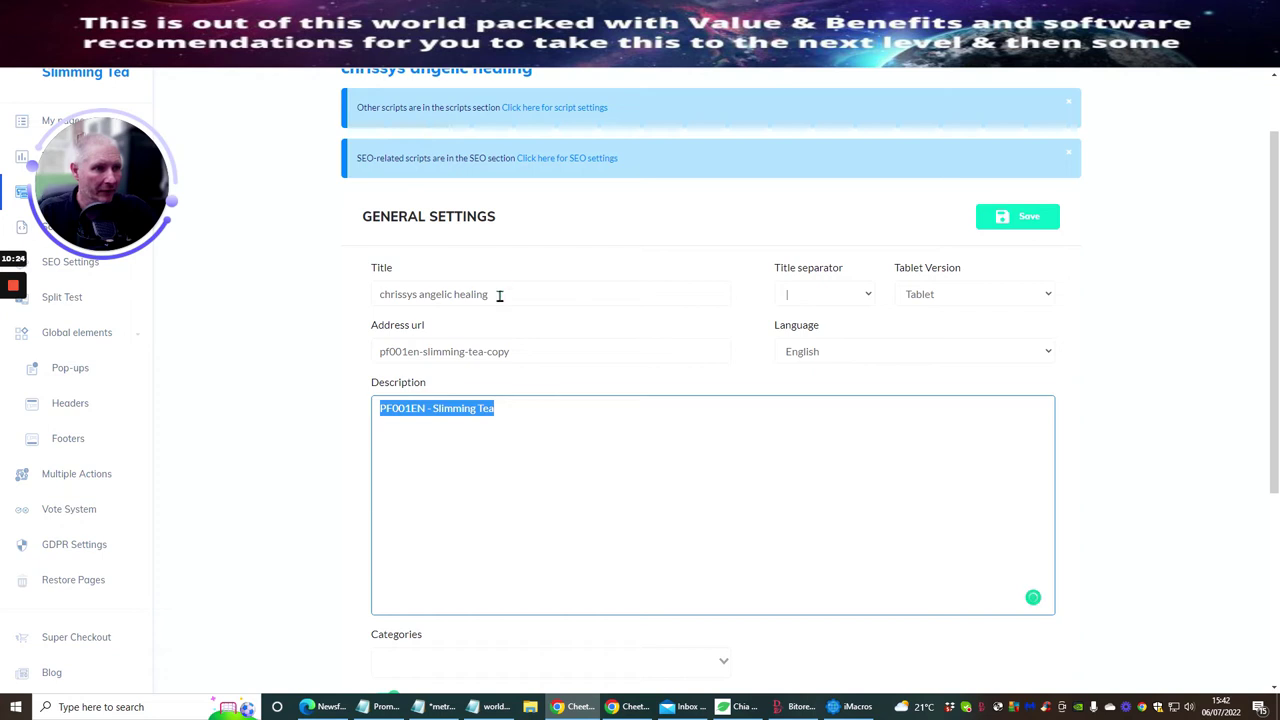
pyautogui.moveTo(499, 296); pyautogui.dragTo(363, 287)
pyautogui.rightClick(405, 294)
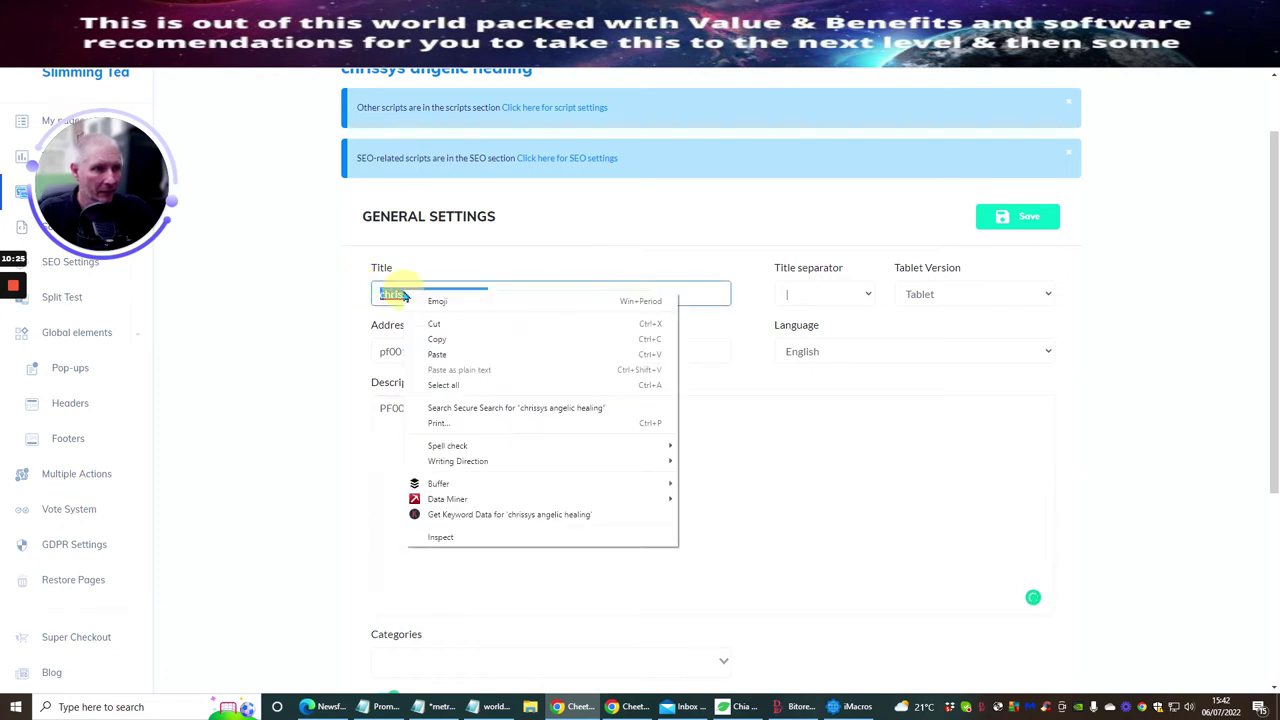
pyautogui.click(420, 340)
pyautogui.moveTo(506, 409); pyautogui.dragTo(320, 409)
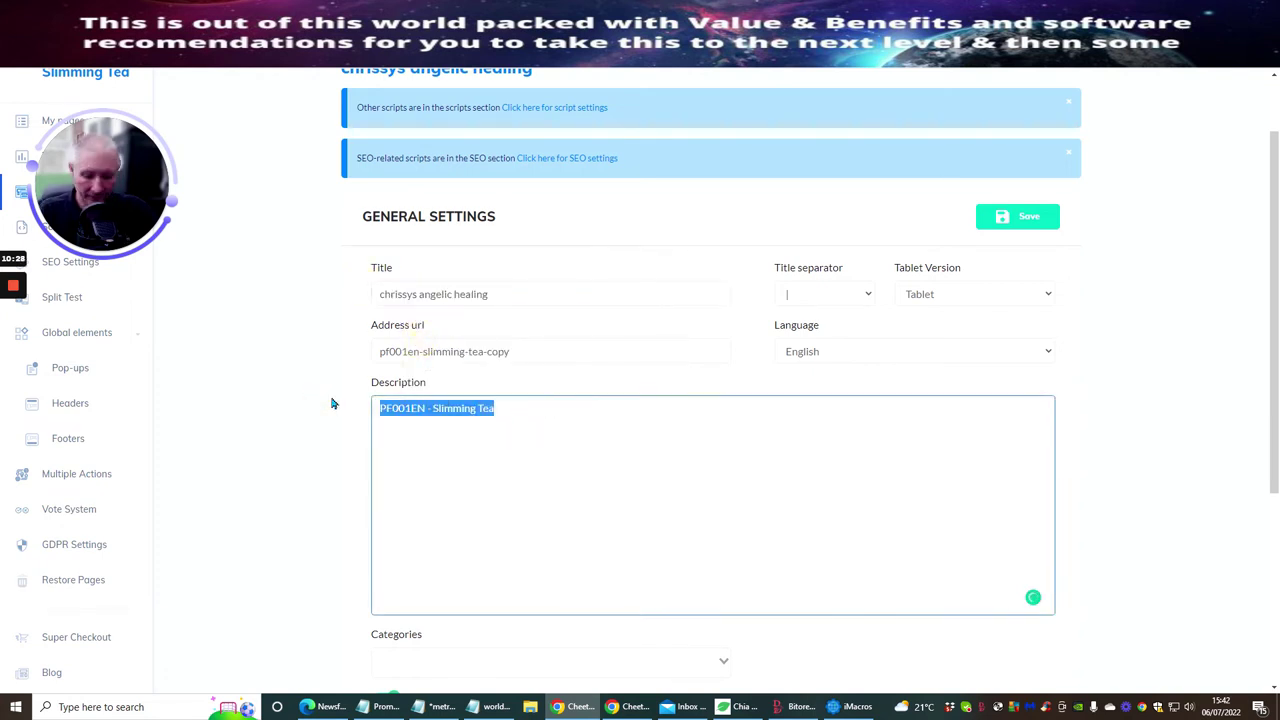
pyautogui.hotkey('ctrl', 'v')
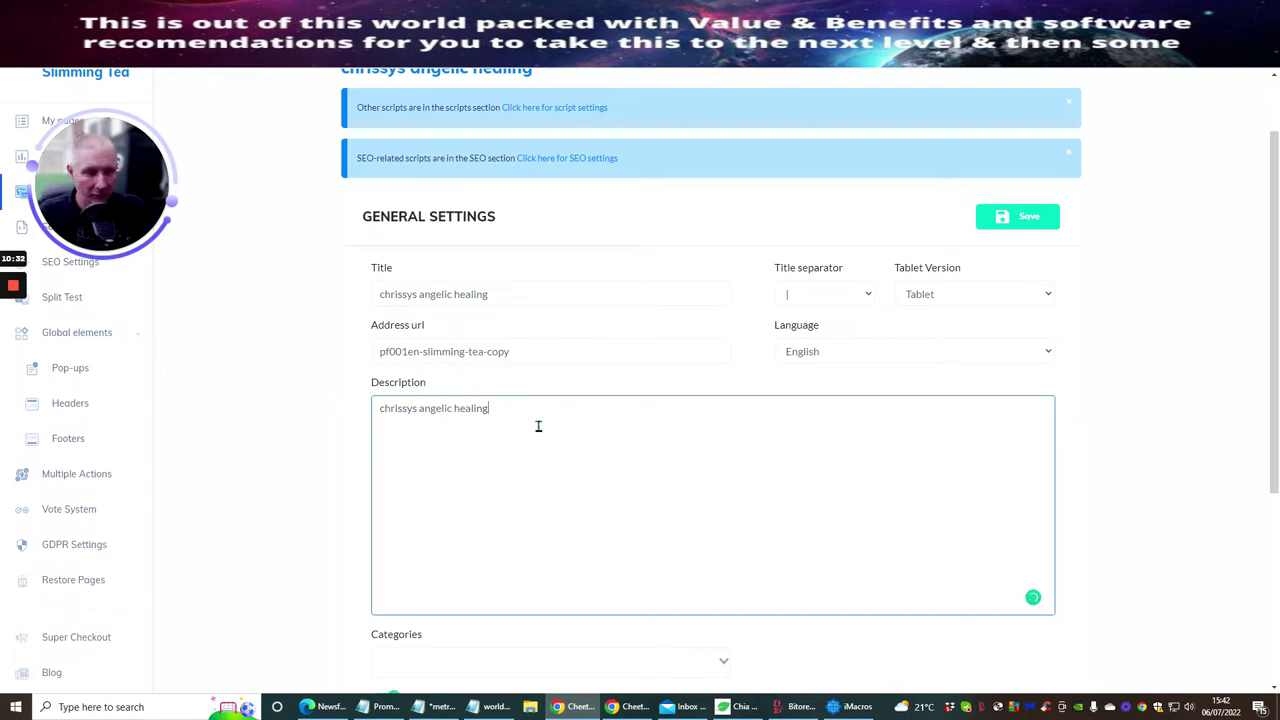
# - Set the site's address URL to "chrissys-angelic-healing", with hyphens in place of the spaces
pyautogui.tripleClick(531, 351)
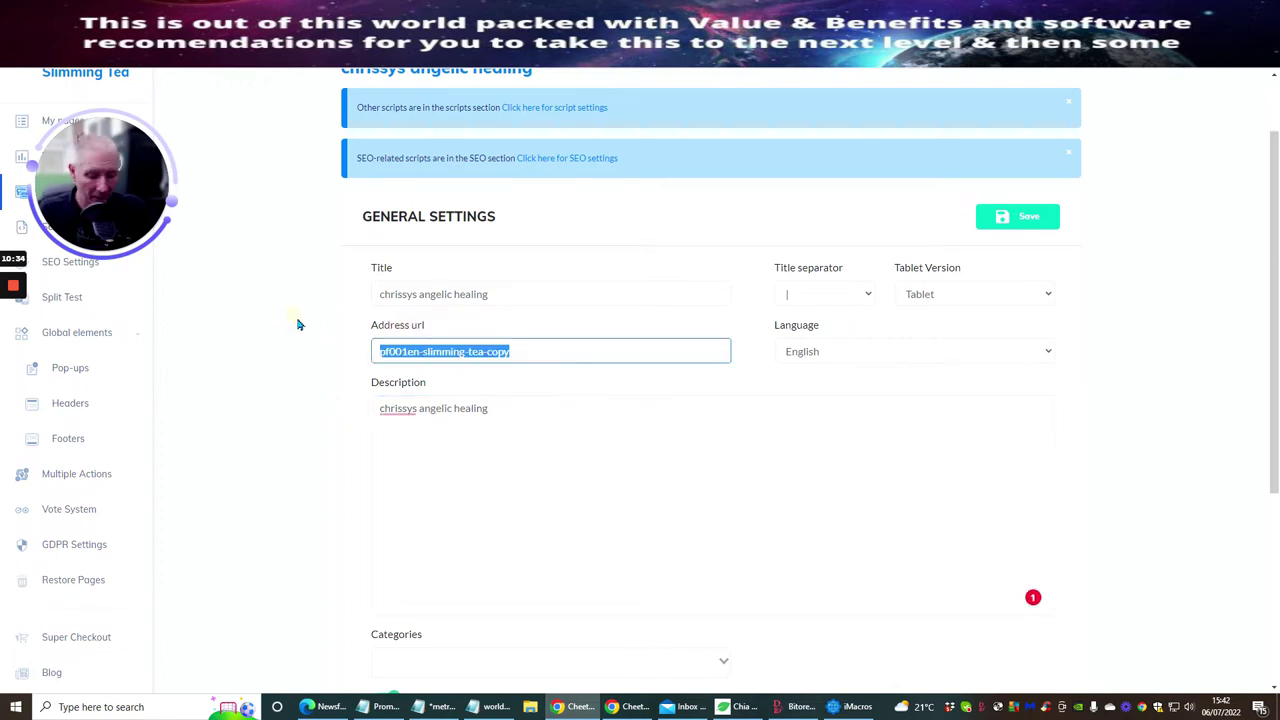
pyautogui.hotkey('ctrl', 'v')
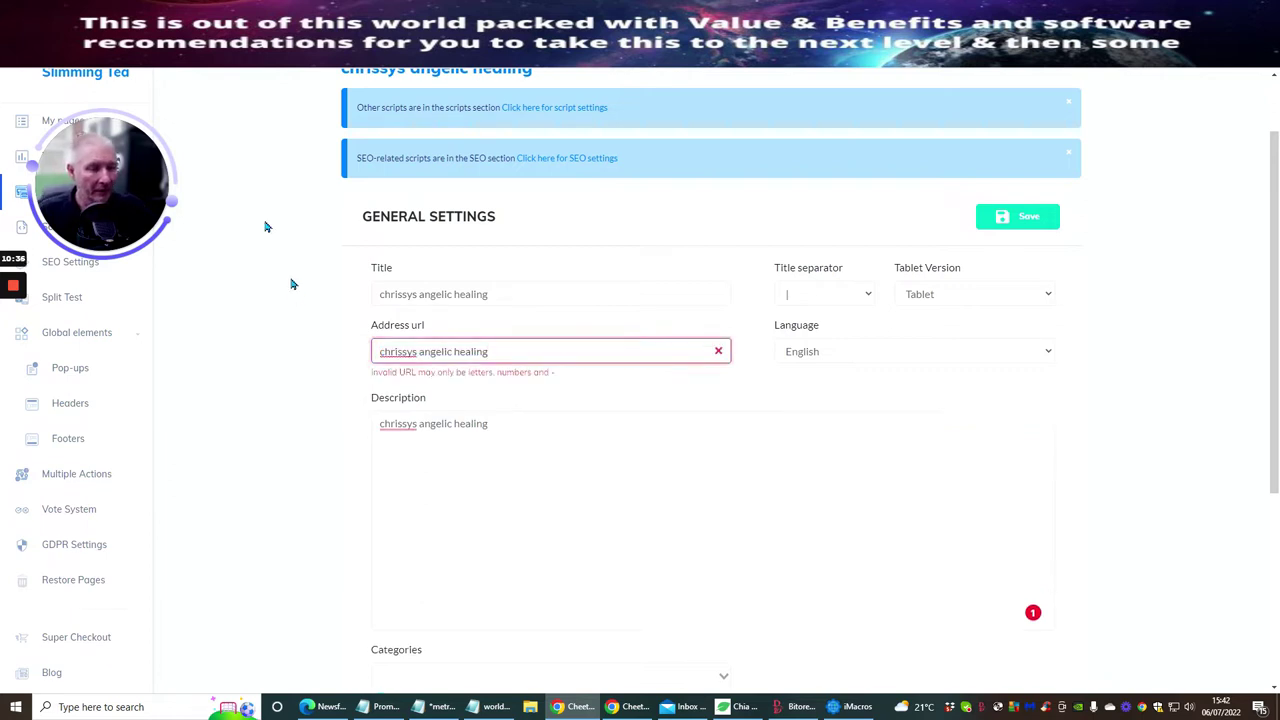
pyautogui.click(421, 356)
pyautogui.press('BackSpace')
pyautogui.write('-')
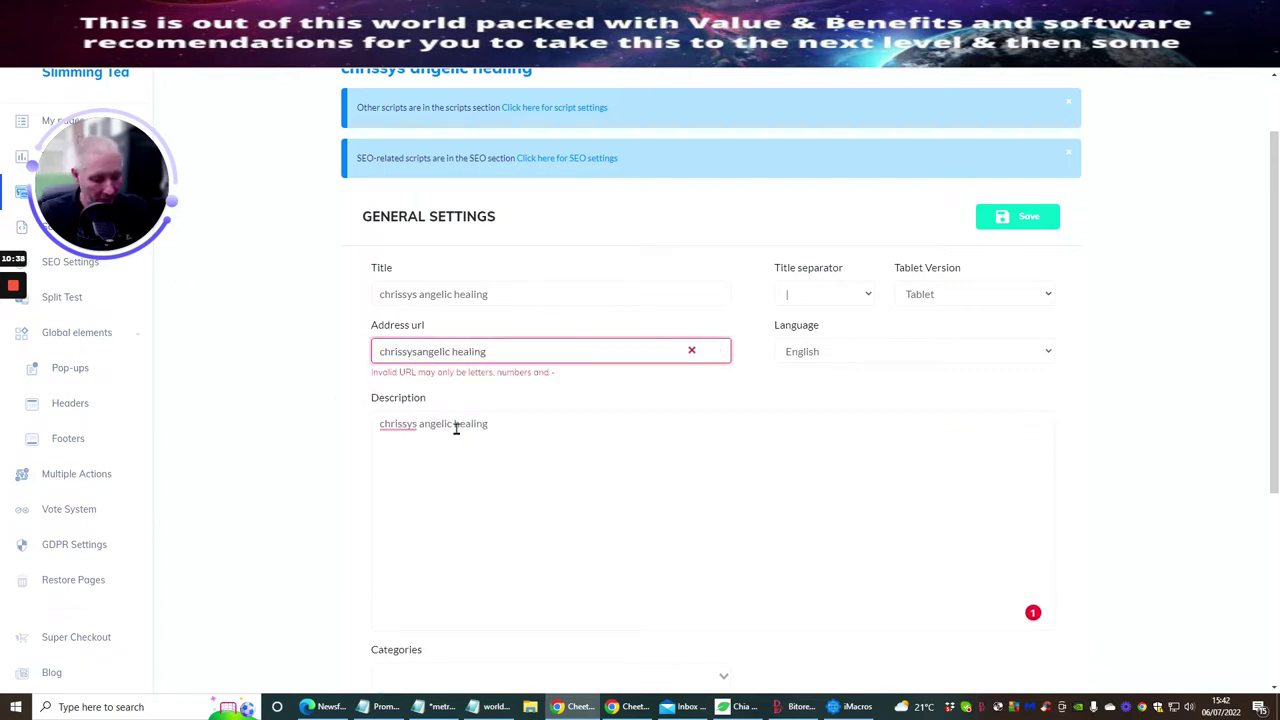
pyautogui.click(456, 352)
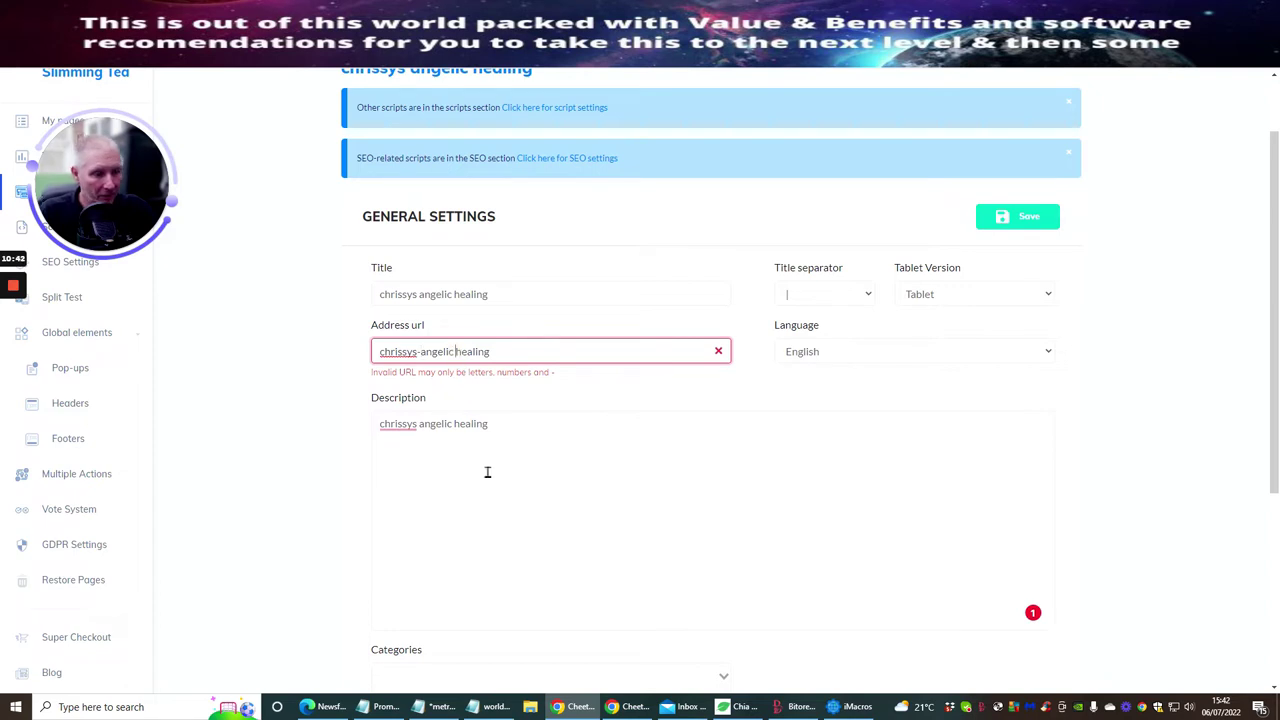
pyautogui.press('BackSpace')
pyautogui.write('-')
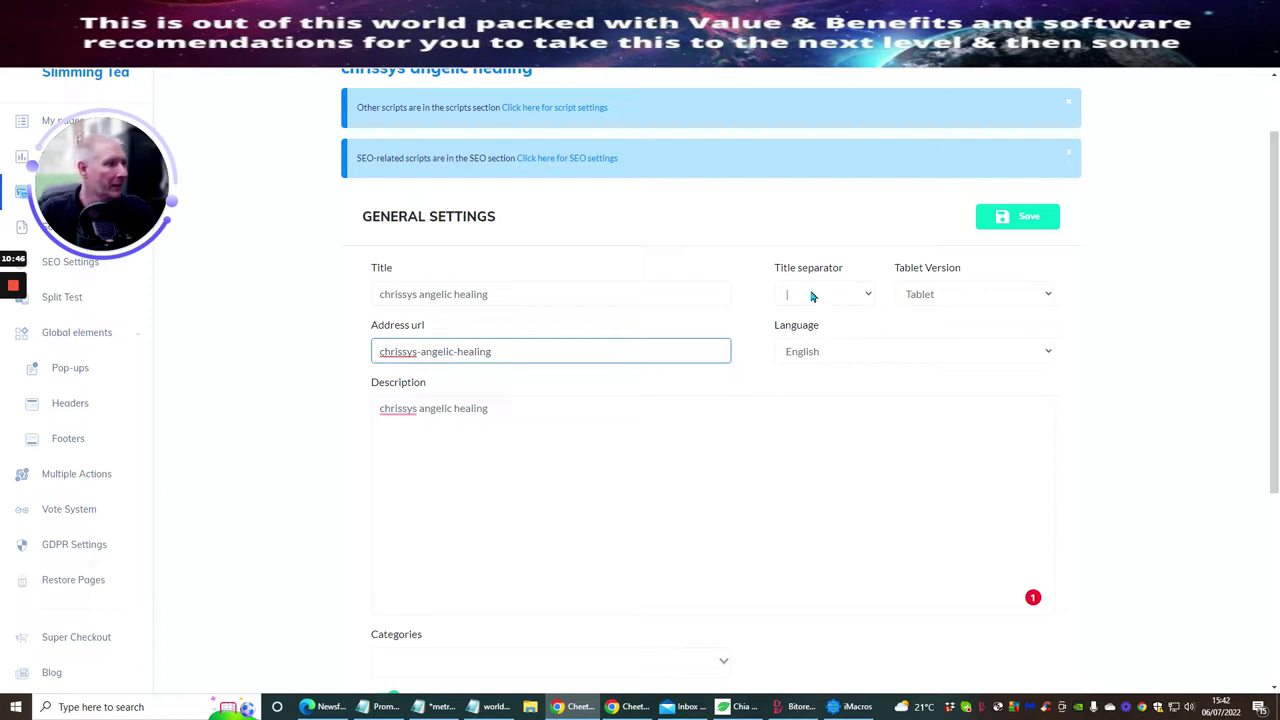
# - Switch to Canva in a new browser tab and open the recent design "we heart it traffic source"
pyautogui.scroll(-3, 626, 411)
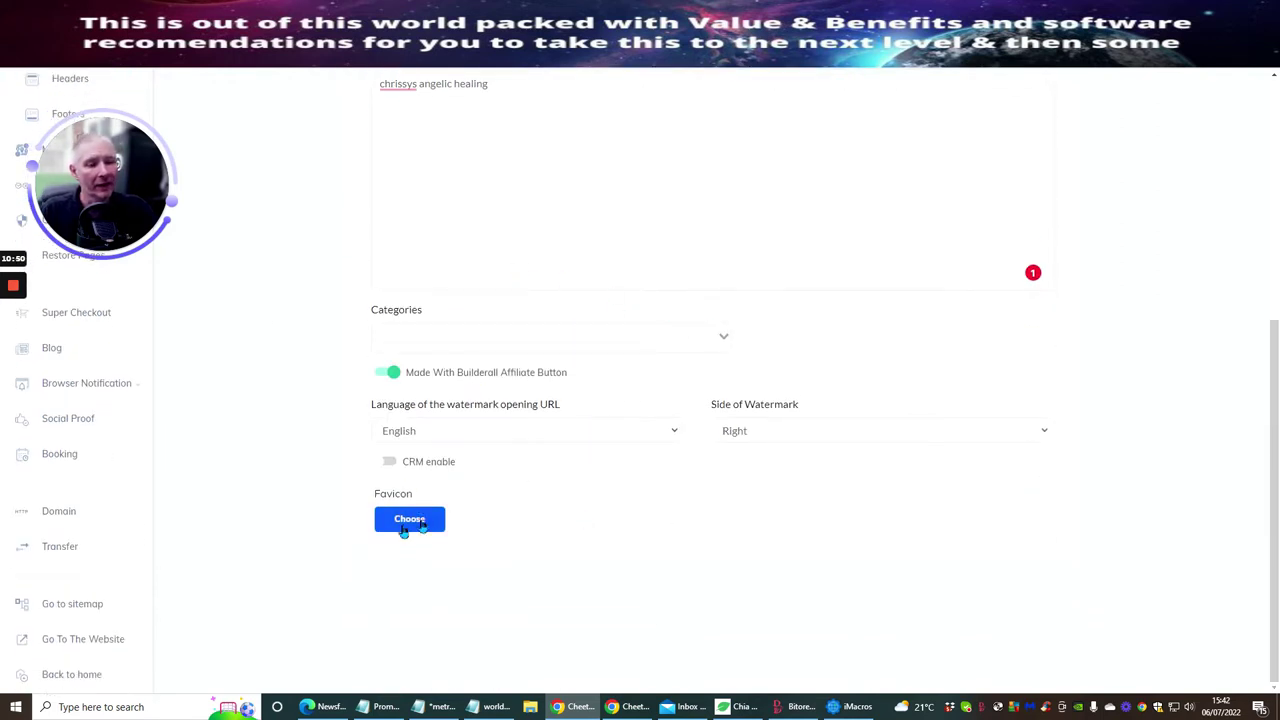
pyautogui.scroll(3, 734, 337)
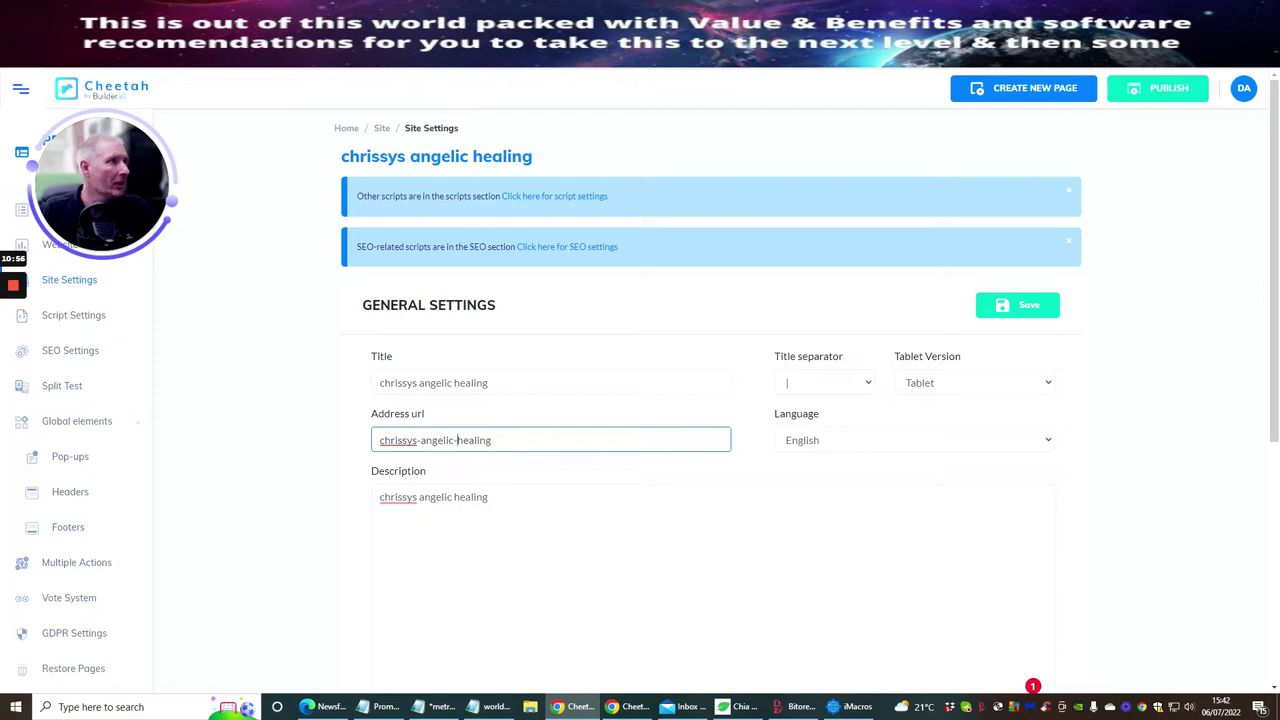
pyautogui.hotkey('ctrl', 't')
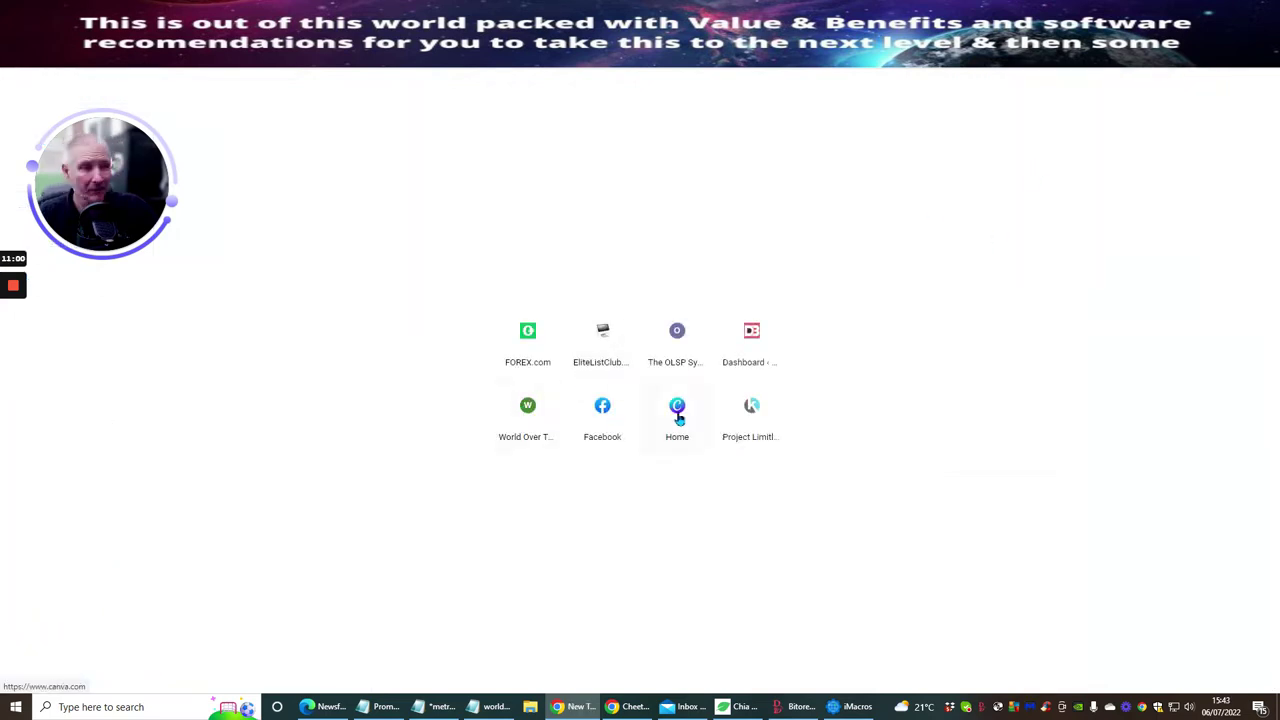
pyautogui.click(678, 440)
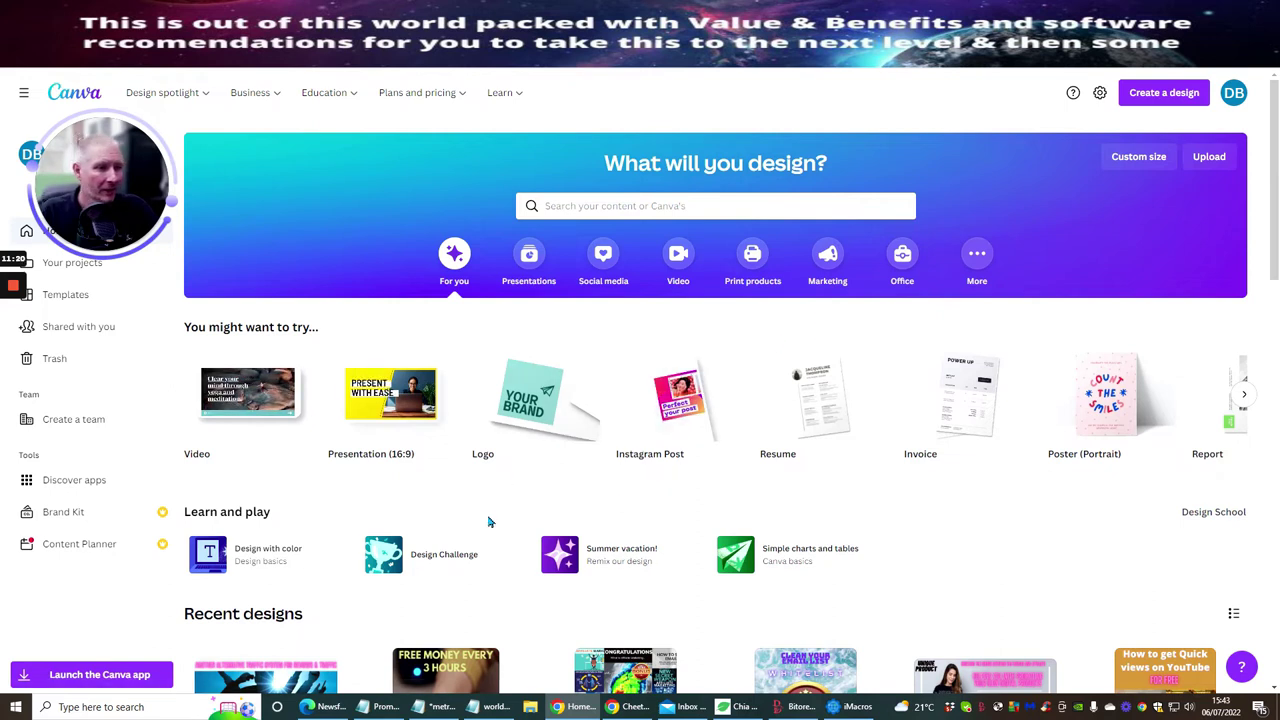
pyautogui.scroll(-3, 489, 521)
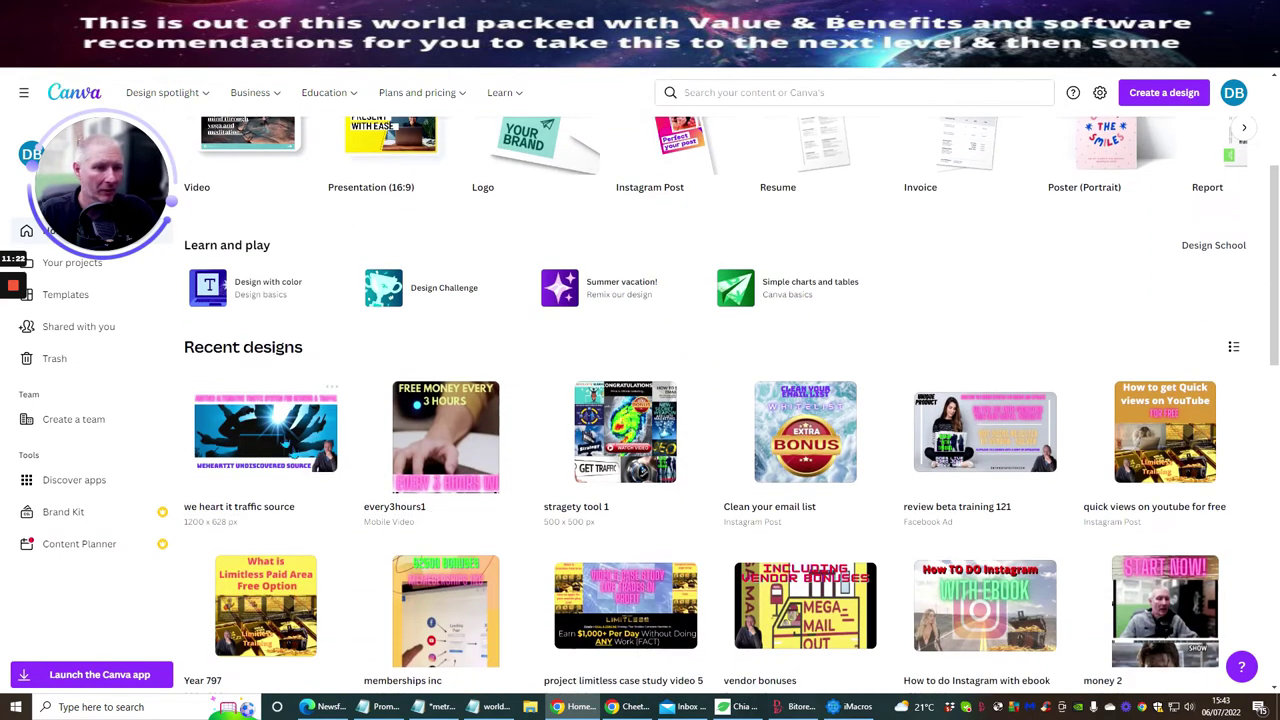
pyautogui.click(280, 430)
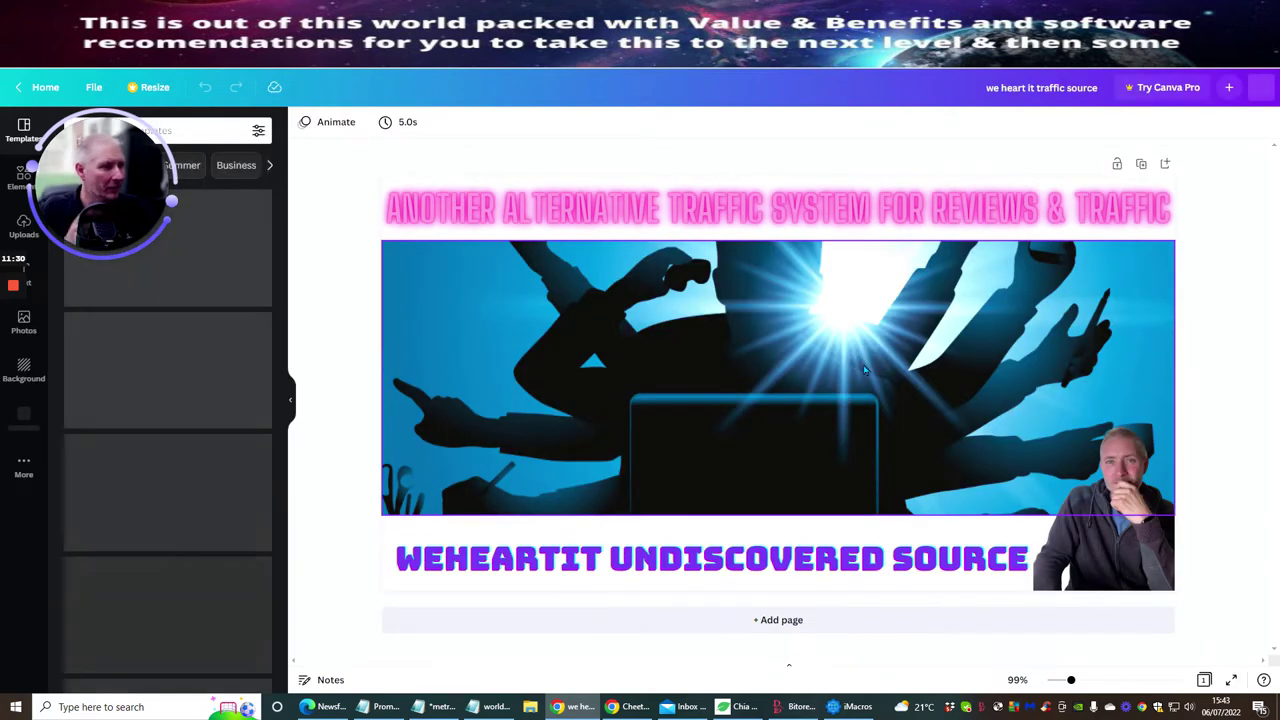
# - Empty the design page by deleting the silhouette photo, the pink headline, the purple caption and the portrait cutout
pyautogui.click(853, 349)
pyautogui.press('Delete')
pyautogui.click(873, 203)
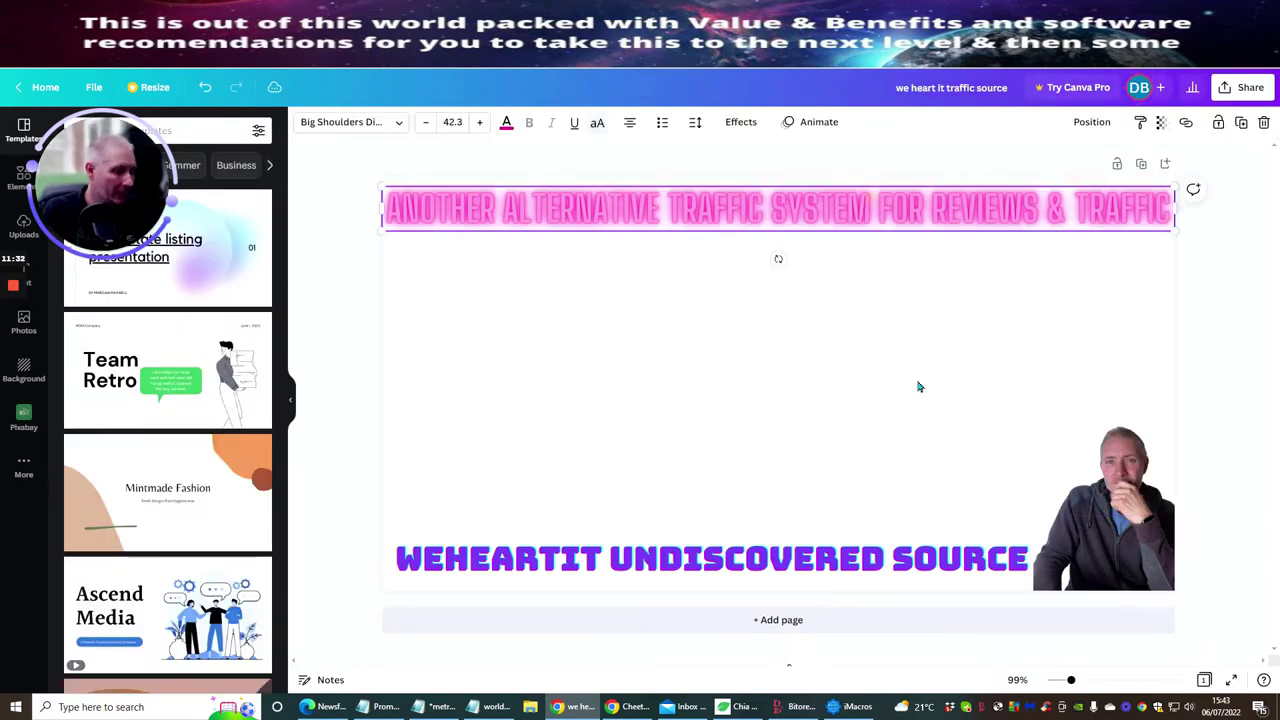
pyautogui.press('Delete')
pyautogui.click(805, 548)
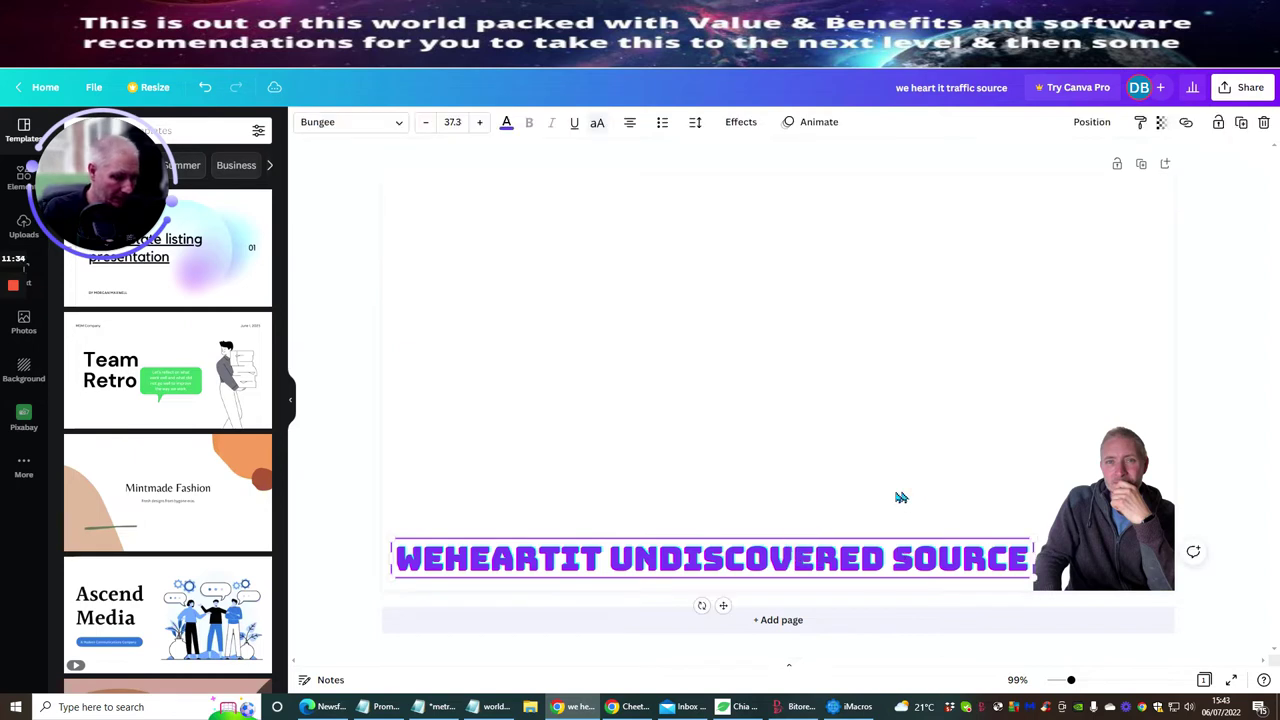
pyautogui.press('Delete')
pyautogui.click(1138, 512)
pyautogui.press('Delete')
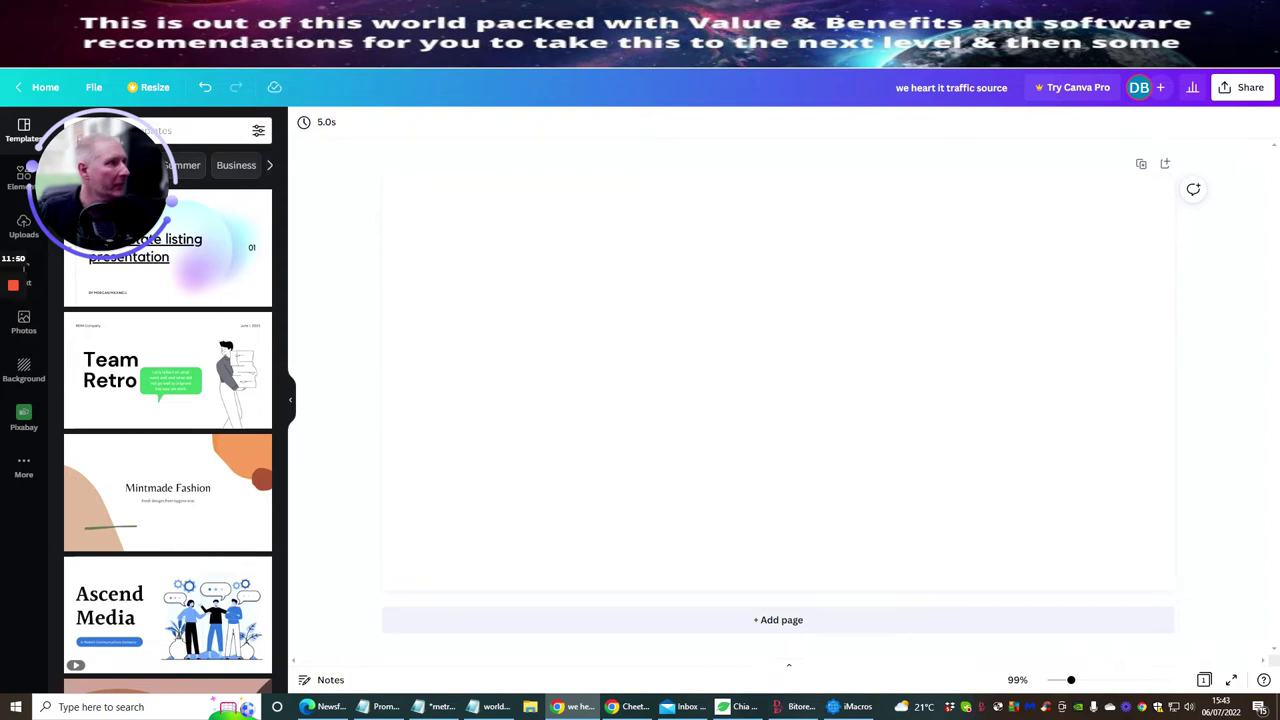
# - Search the web for "angelic healing" in a new browser tab and look through the image results
pyautogui.hotkey('ctrl', 't')
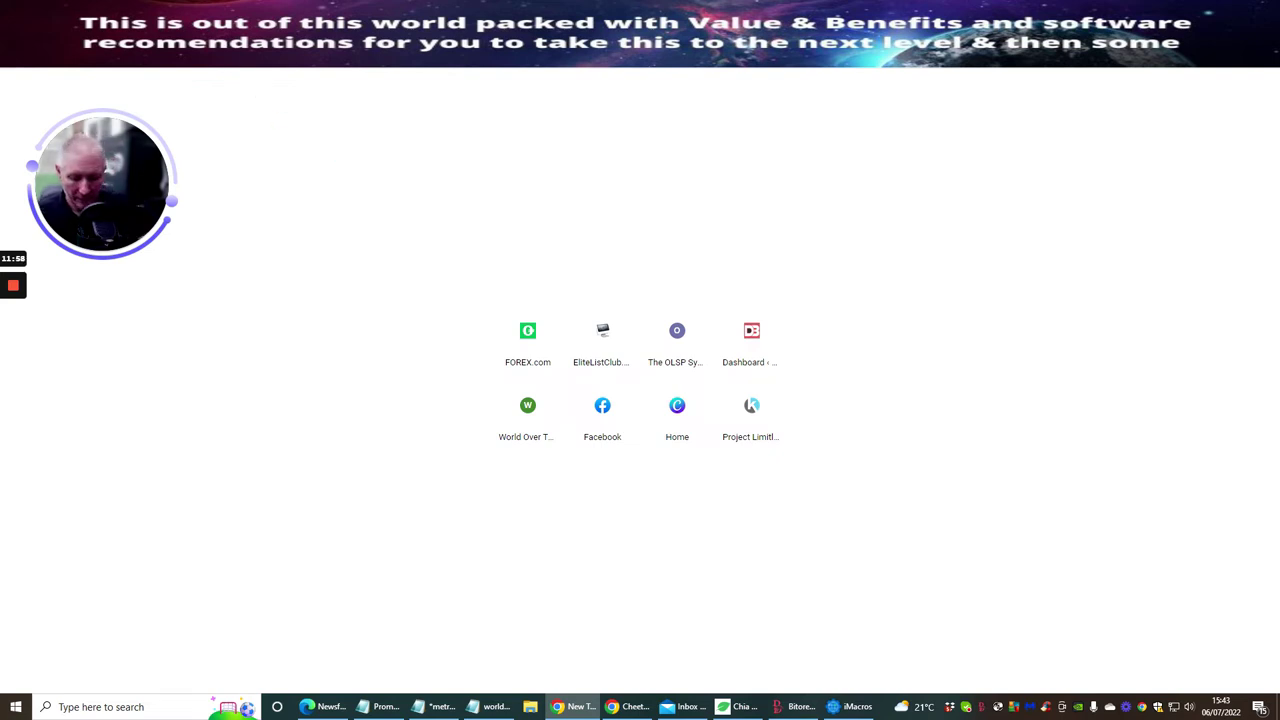
pyautogui.write('angel')
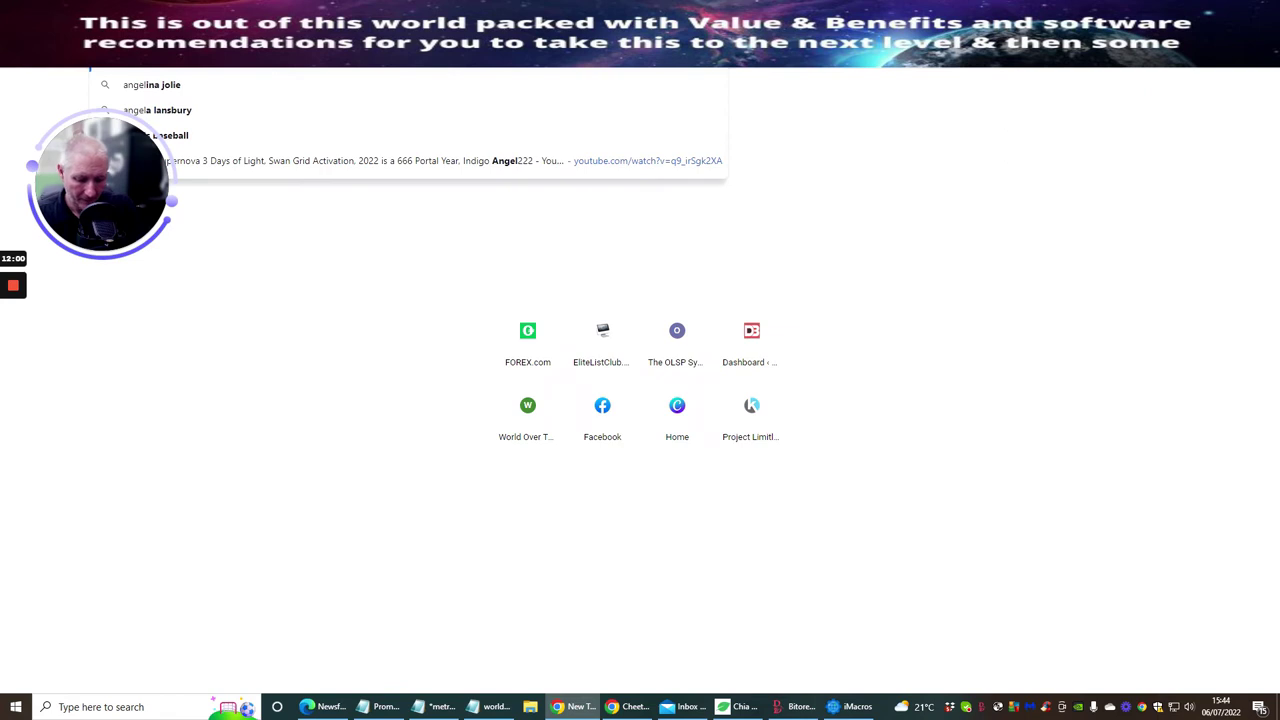
pyautogui.write('ic healing')
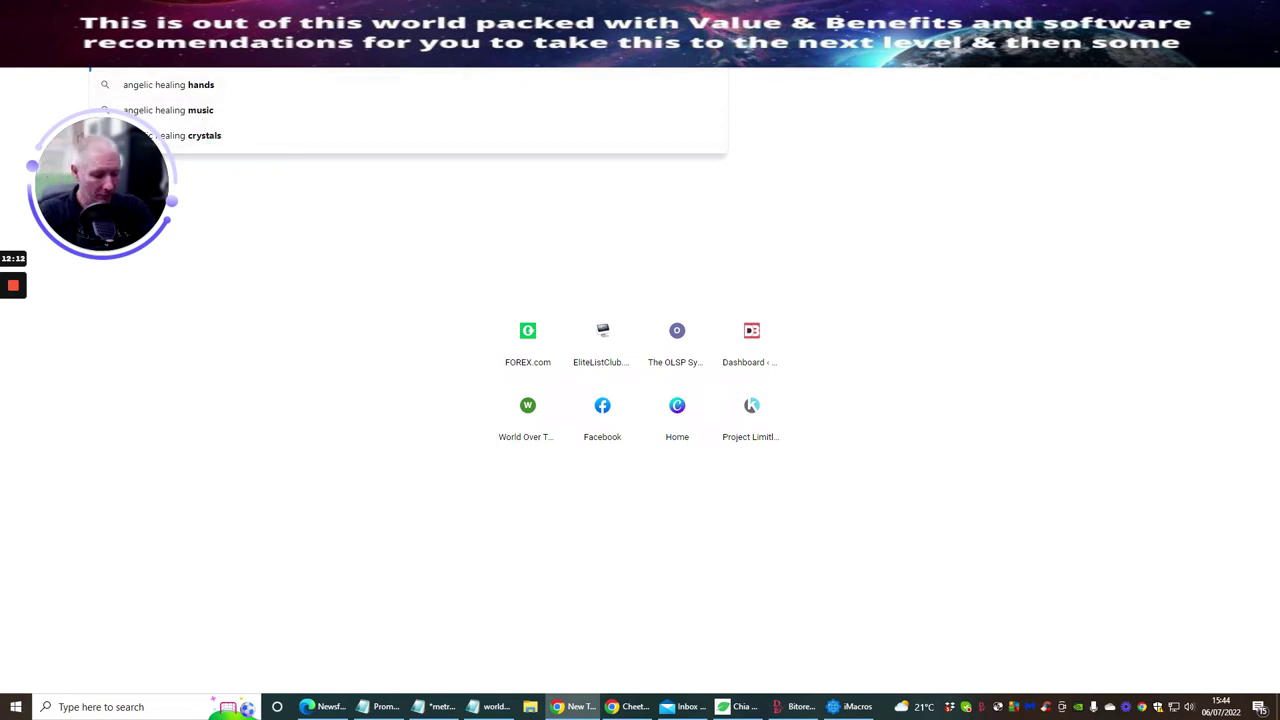
pyautogui.click(170, 76)
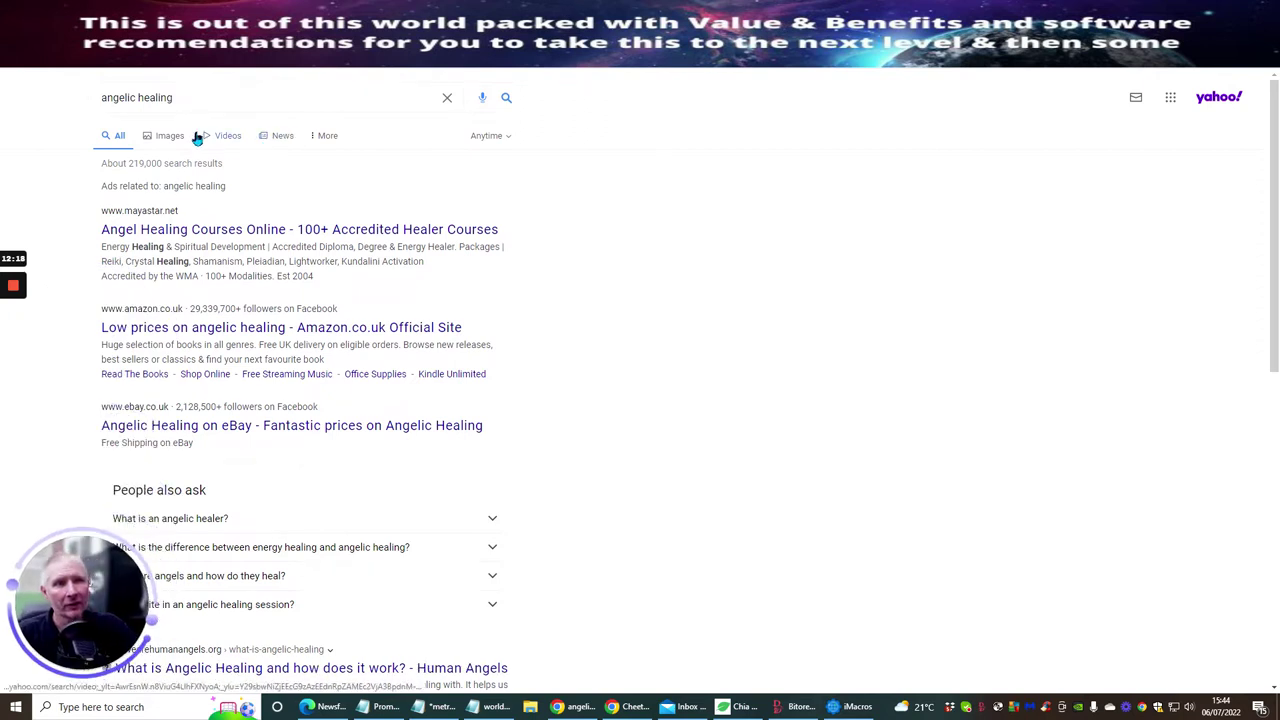
pyautogui.click(165, 138)
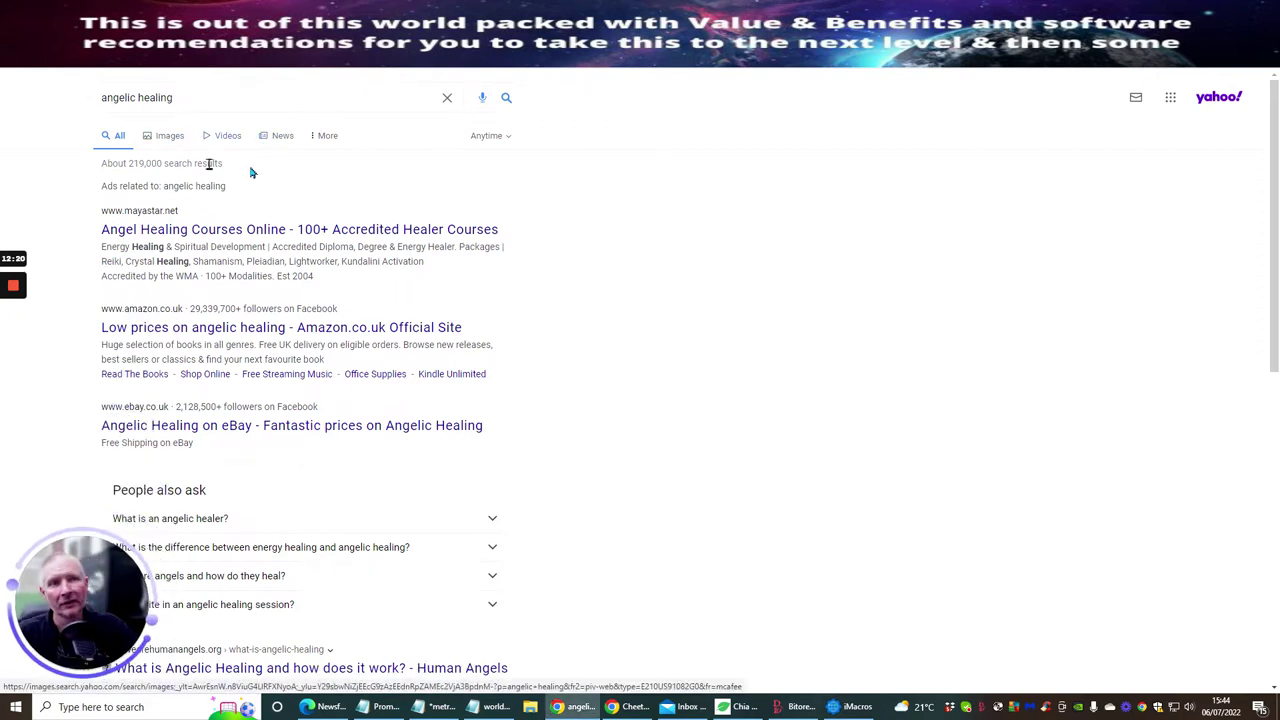
pyautogui.click(171, 141)
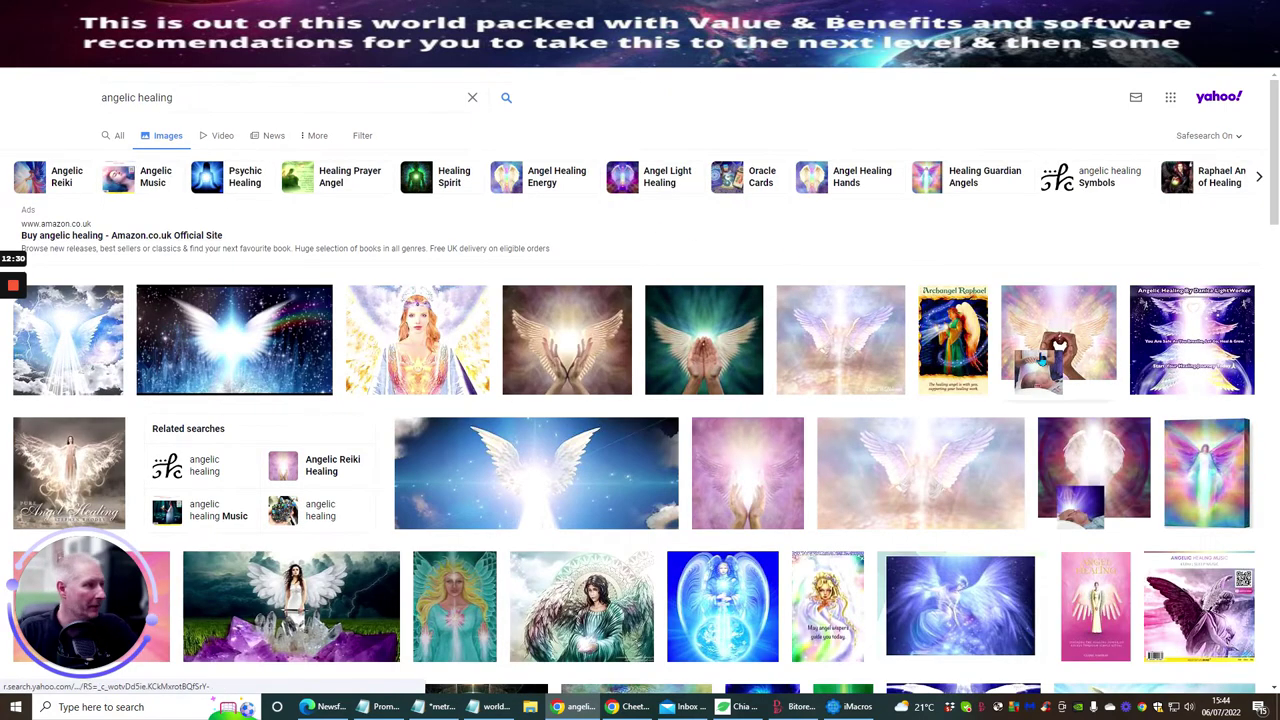
pyautogui.scroll(-4, 782, 264)
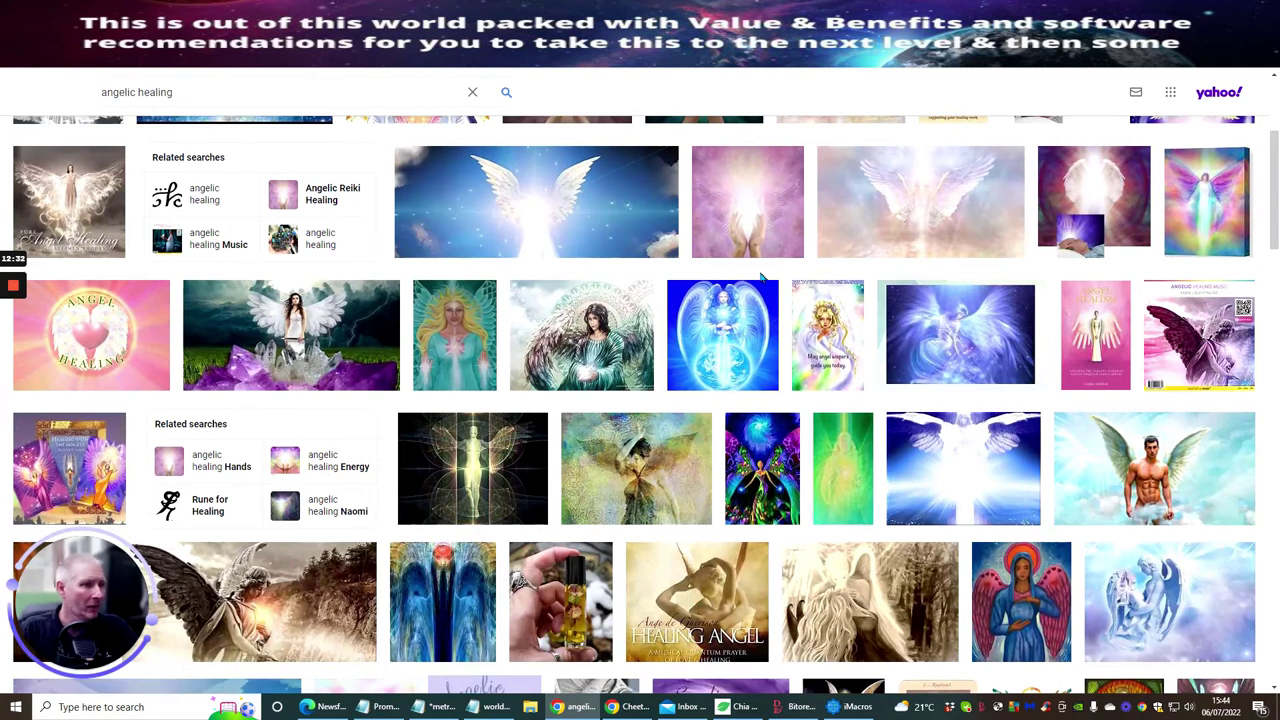
pyautogui.scroll(1, 760, 277)
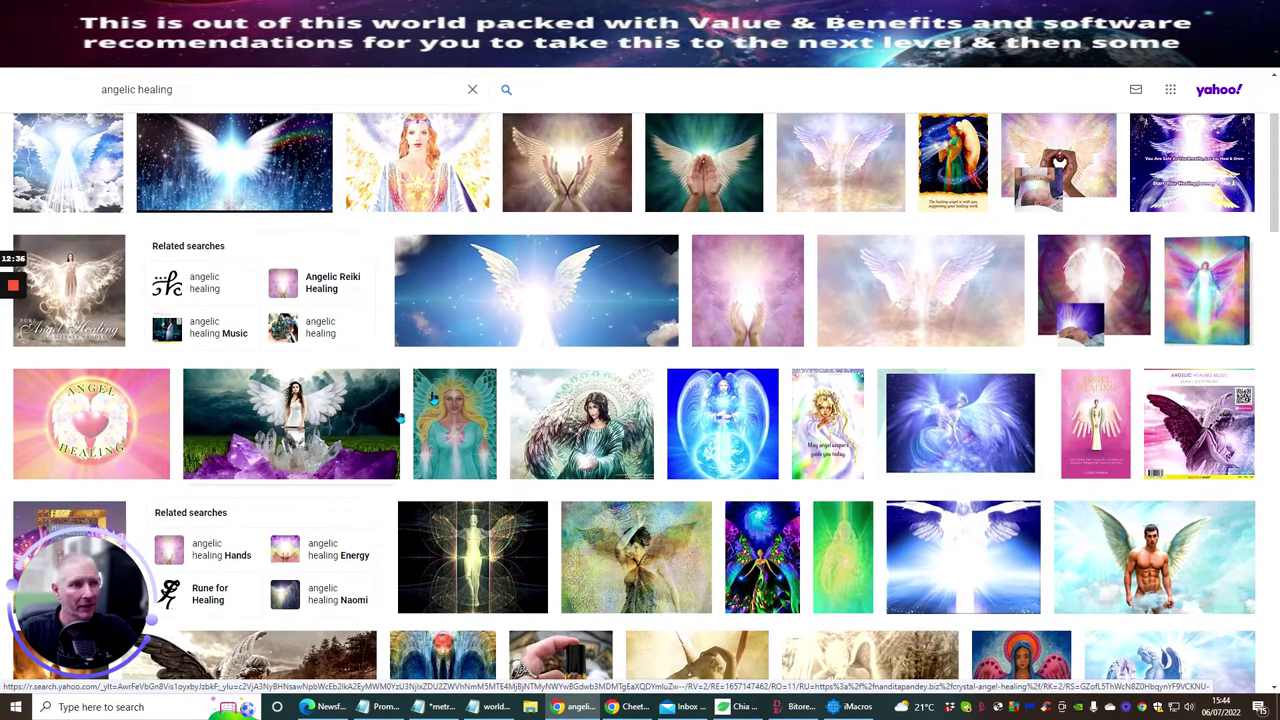
pyautogui.scroll(2, 492, 344)
pyautogui.scroll(-1, 492, 344)
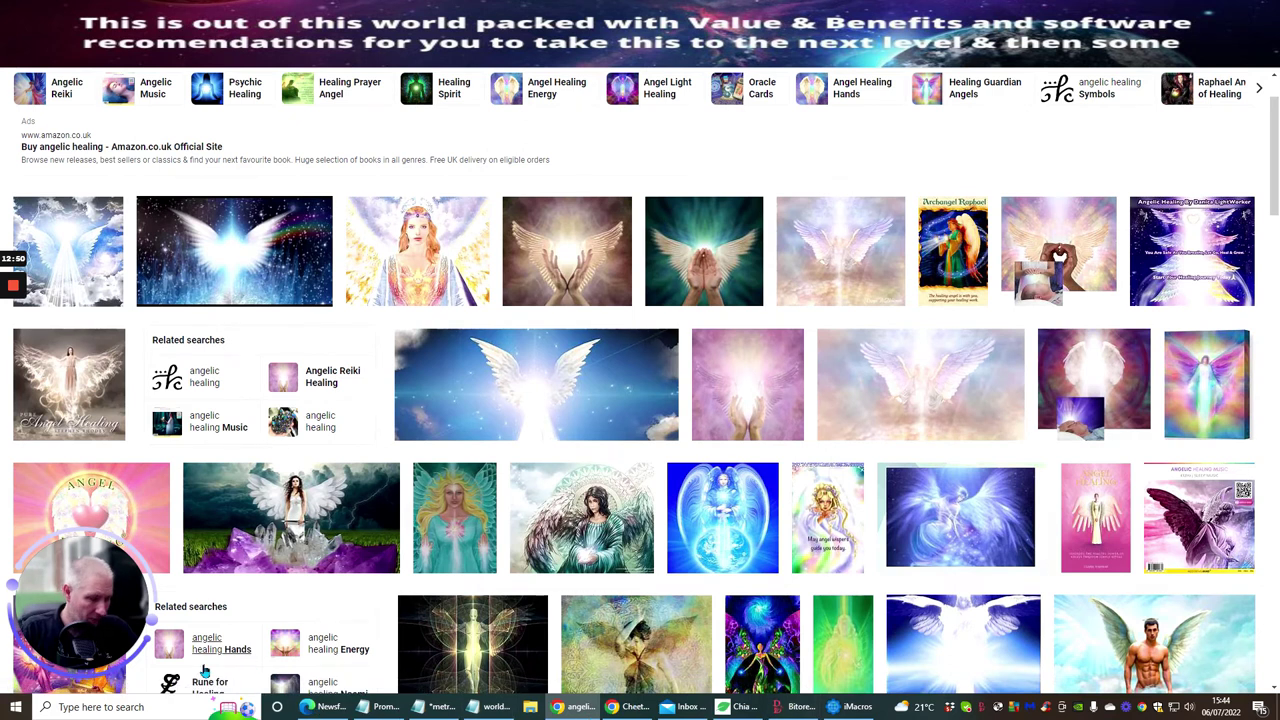
# - Open Snipping Tool and capture the glowing white wings on a starry background from the image results
pyautogui.click(165, 712)
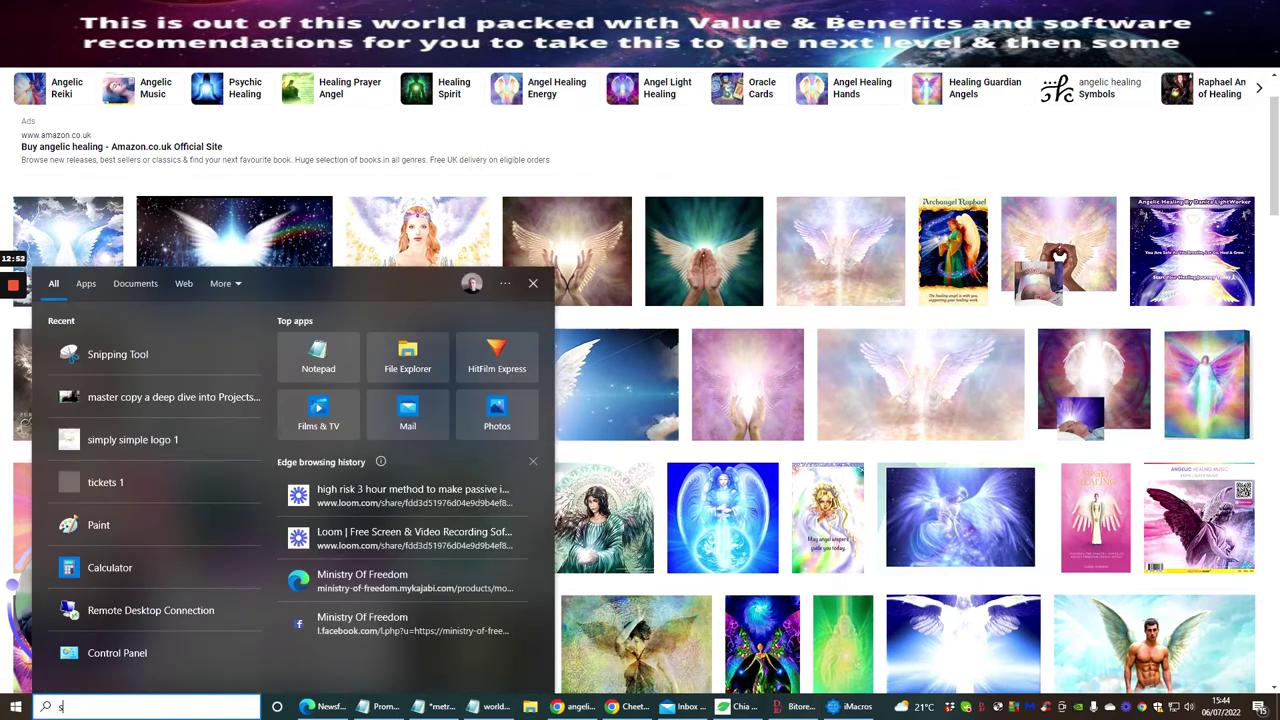
pyautogui.write('sn')
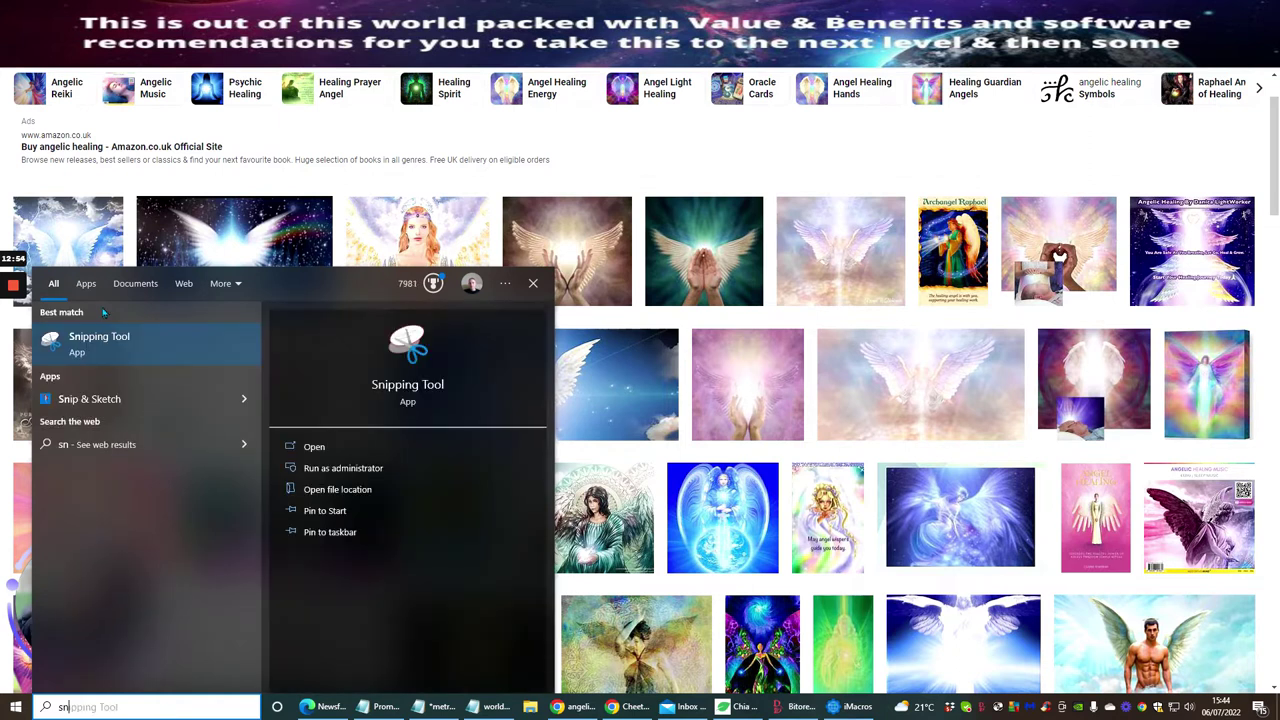
pyautogui.click(101, 343)
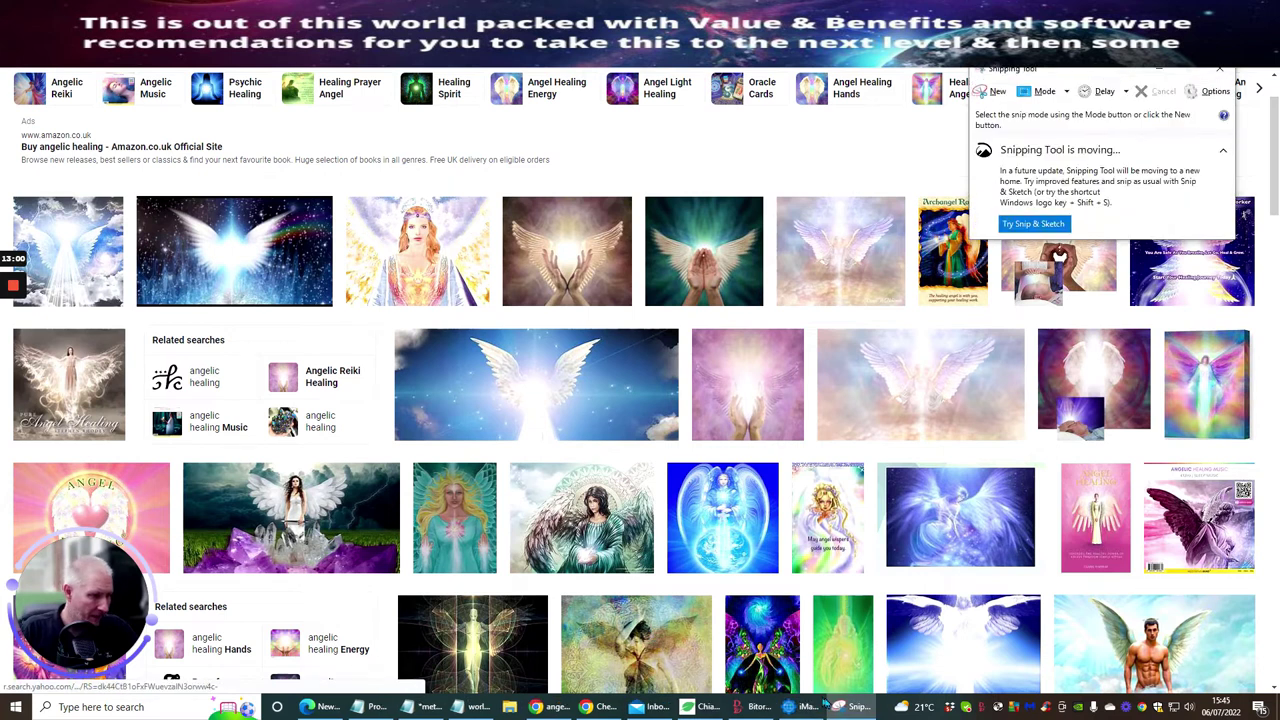
pyautogui.click(848, 712)
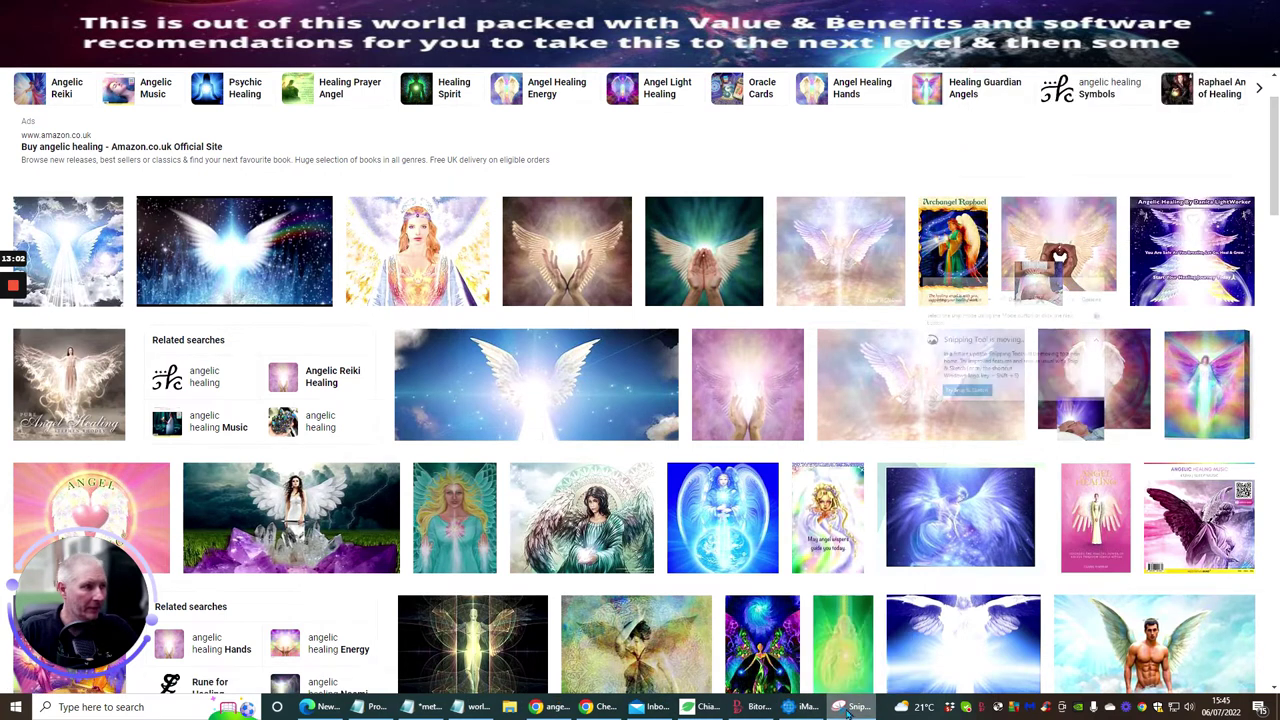
pyautogui.click(848, 712)
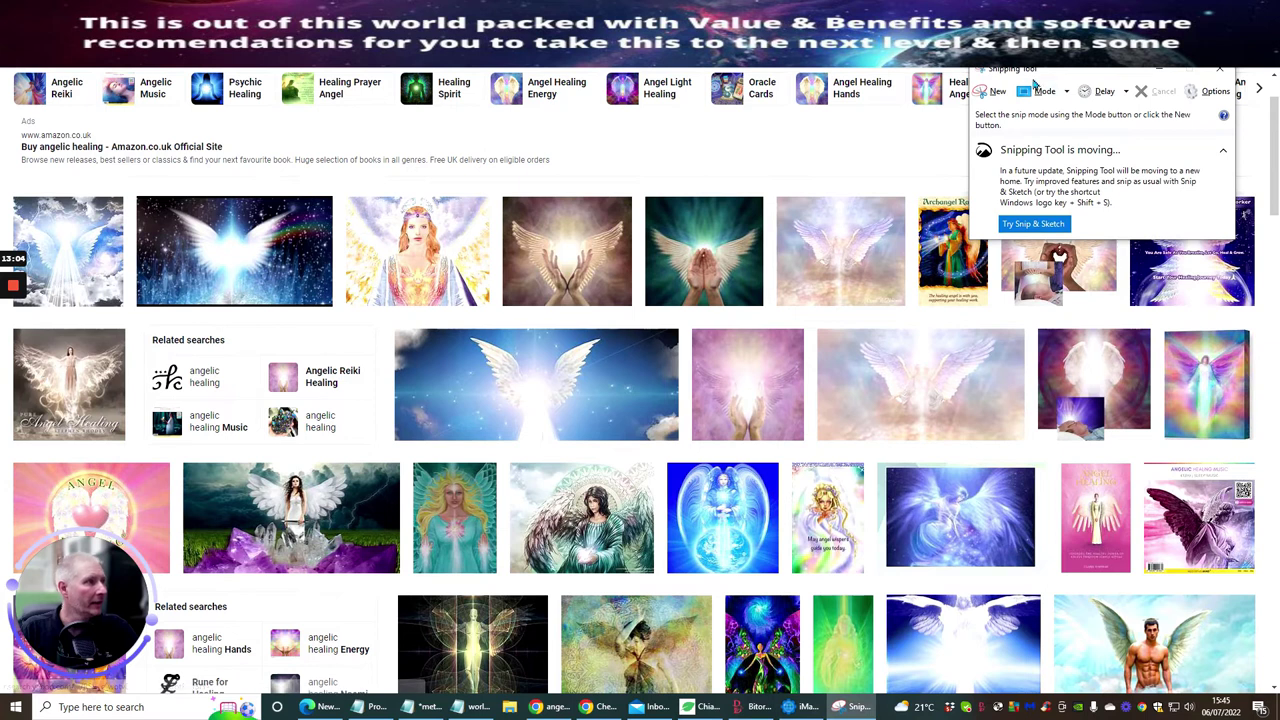
pyautogui.click(993, 91)
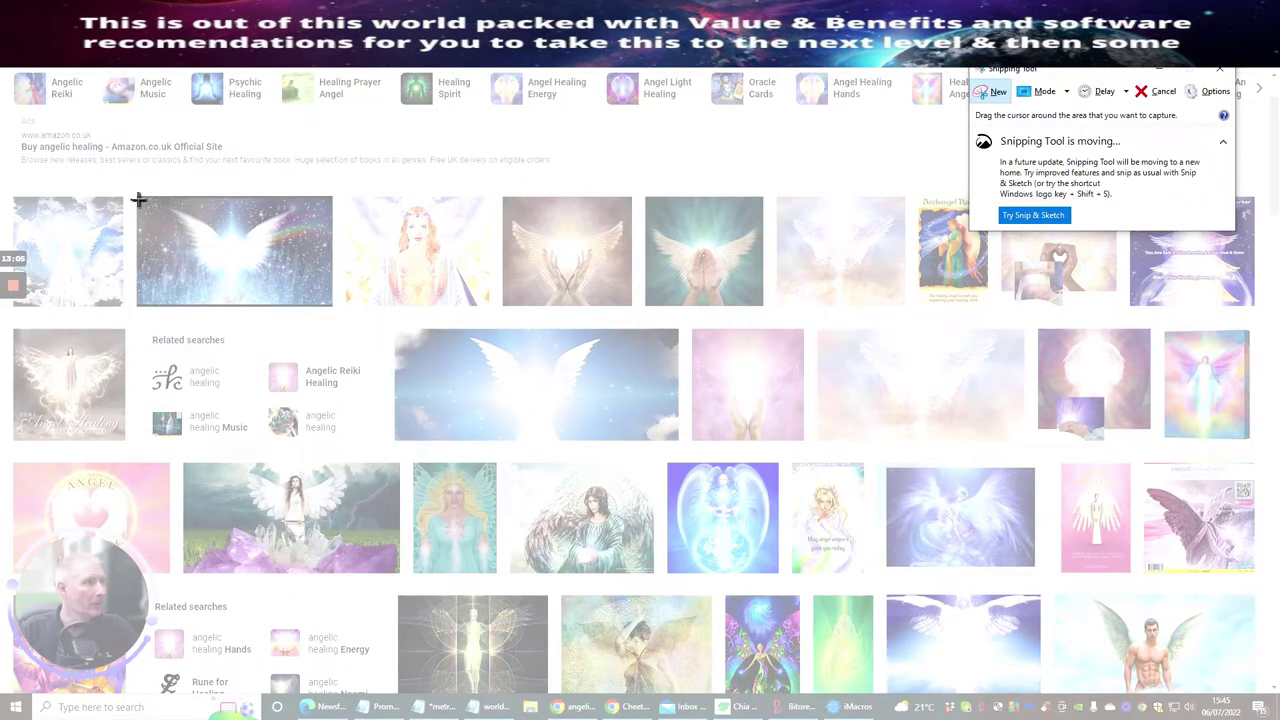
pyautogui.moveTo(138, 200); pyautogui.dragTo(331, 305)
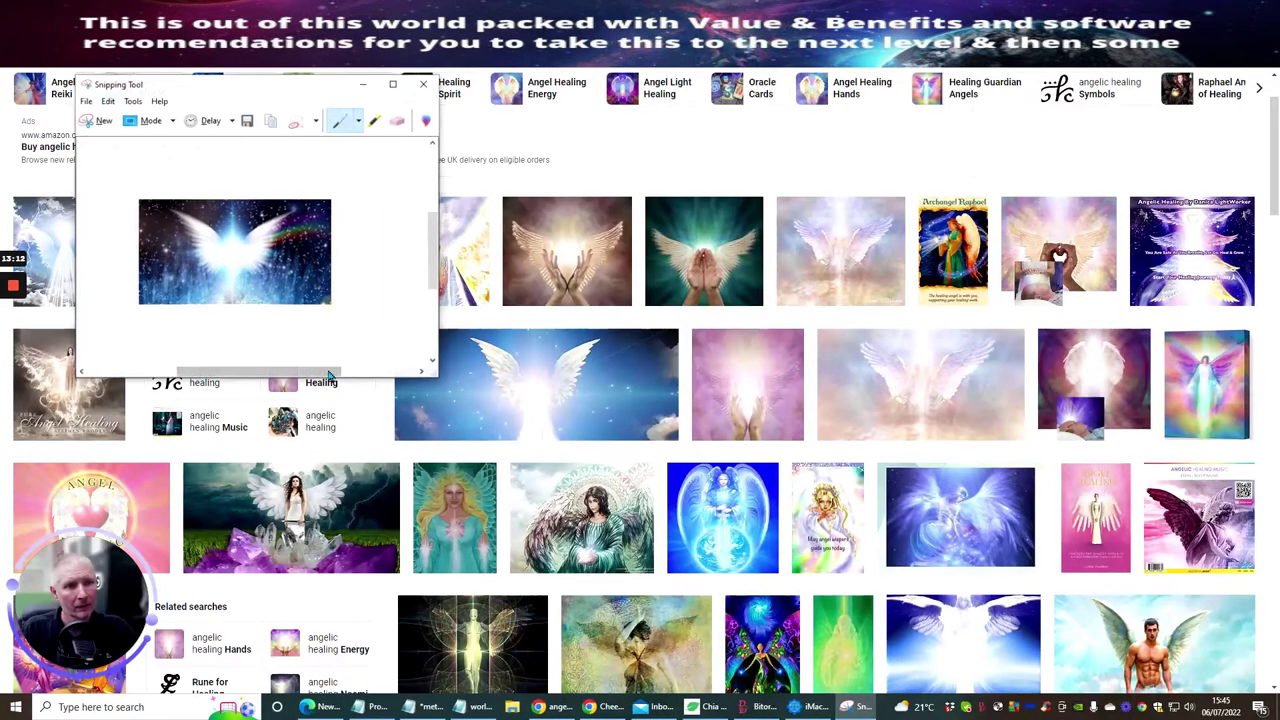
# - Save the snip as a JPEG file named "chrisssy 1" in the Pictures folder and minimize Snipping Tool
pyautogui.click(87, 101)
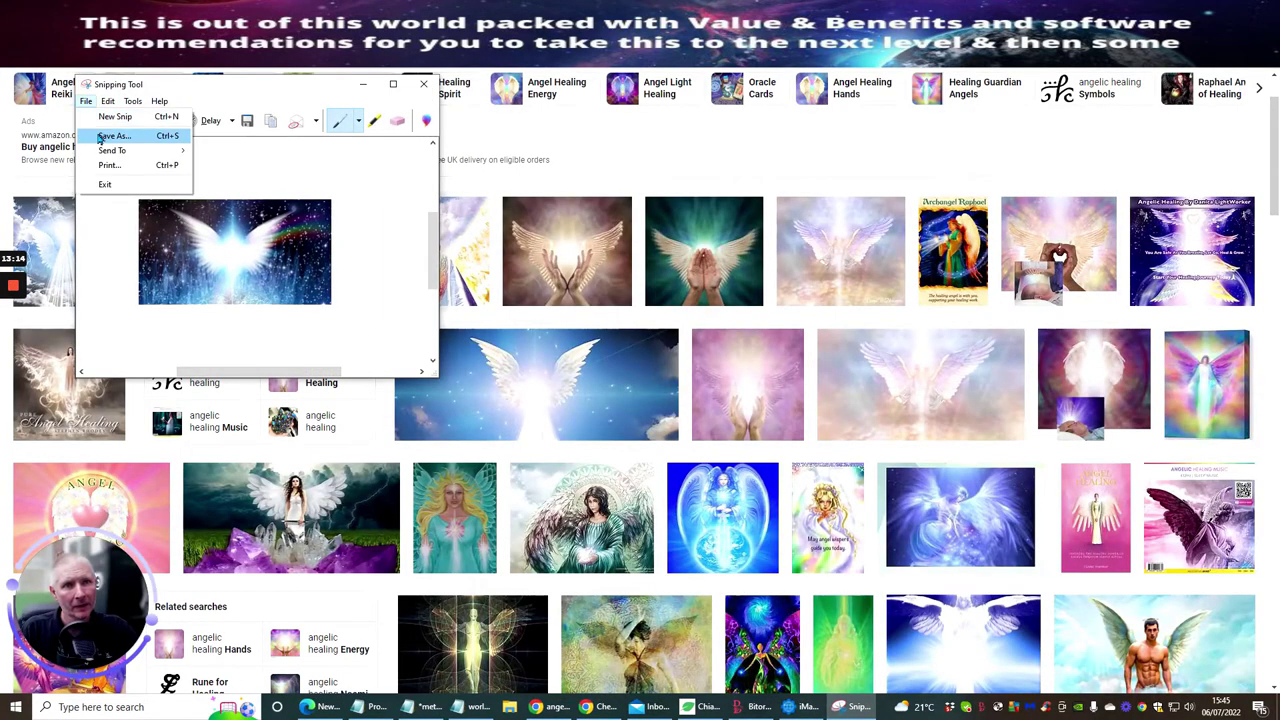
pyautogui.click(108, 136)
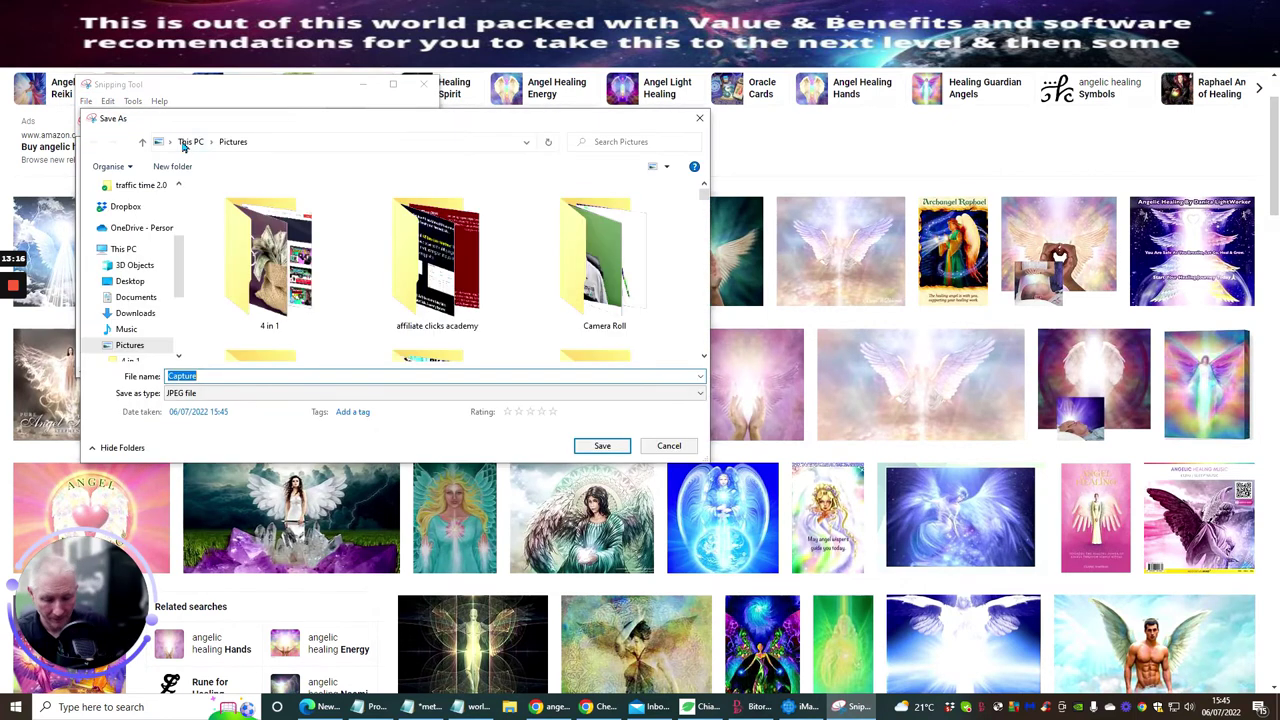
pyautogui.write('chrissy')
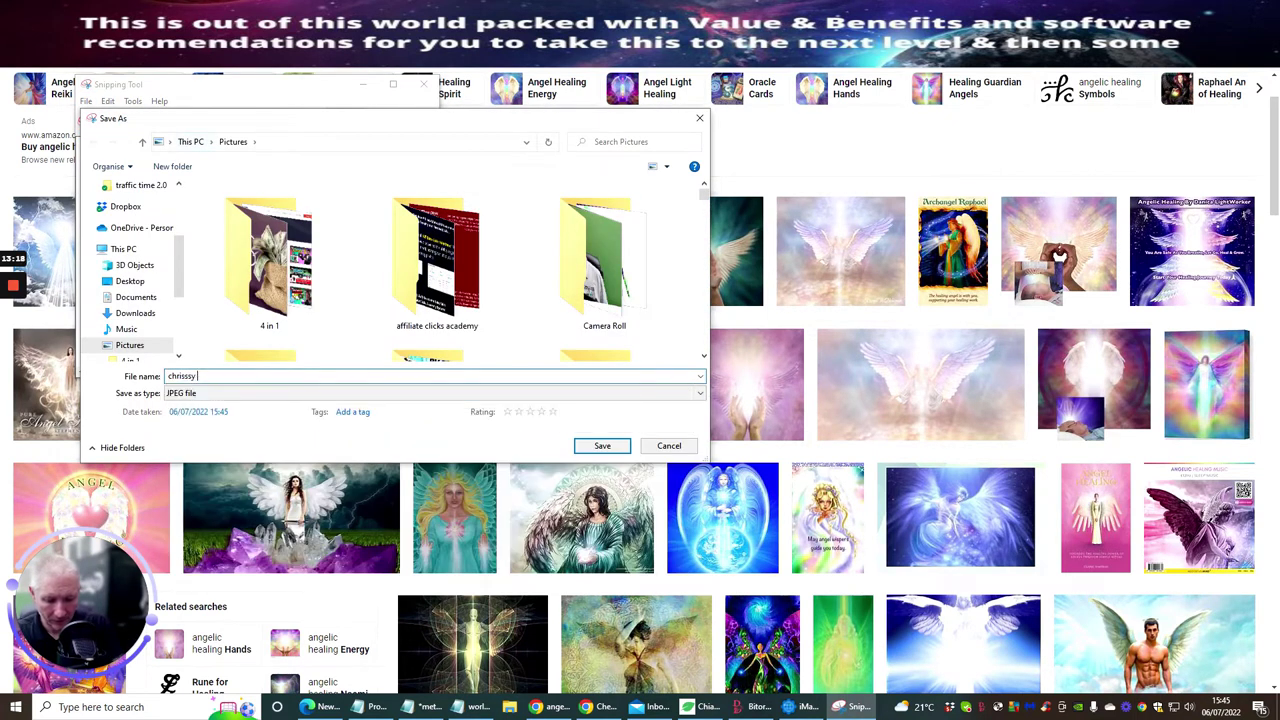
pyautogui.press('Return')
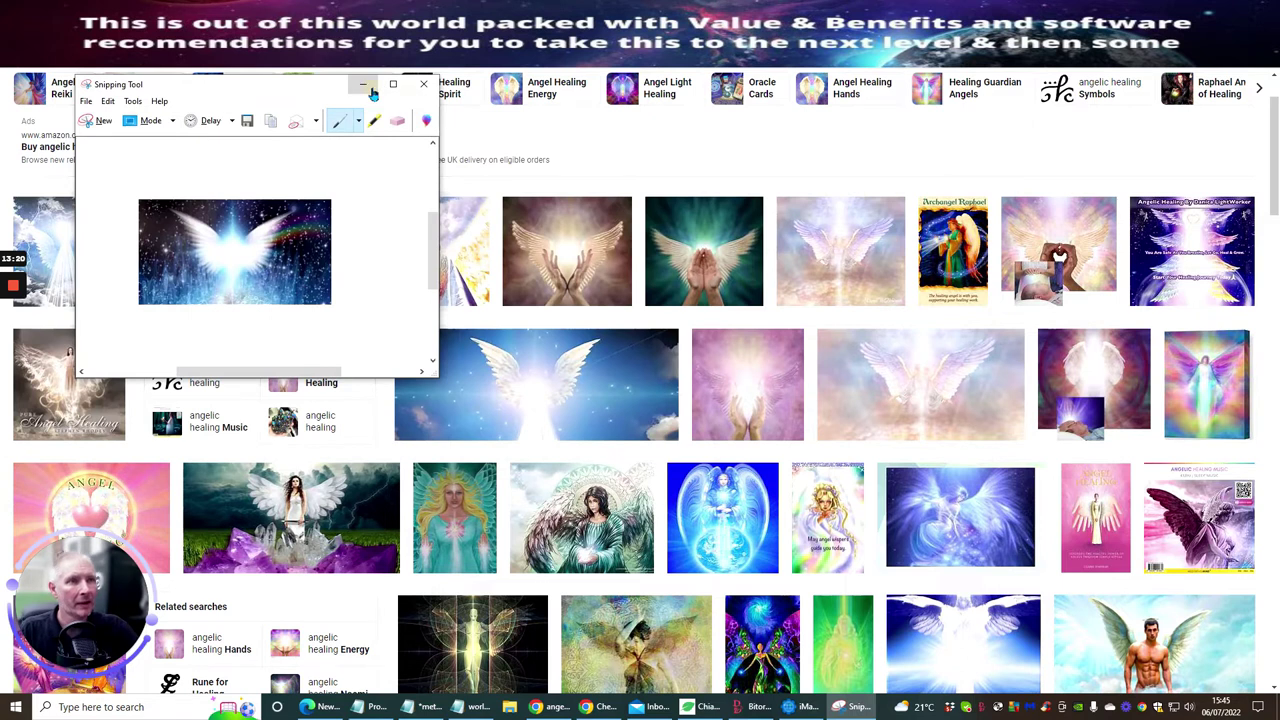
pyautogui.click(366, 87)
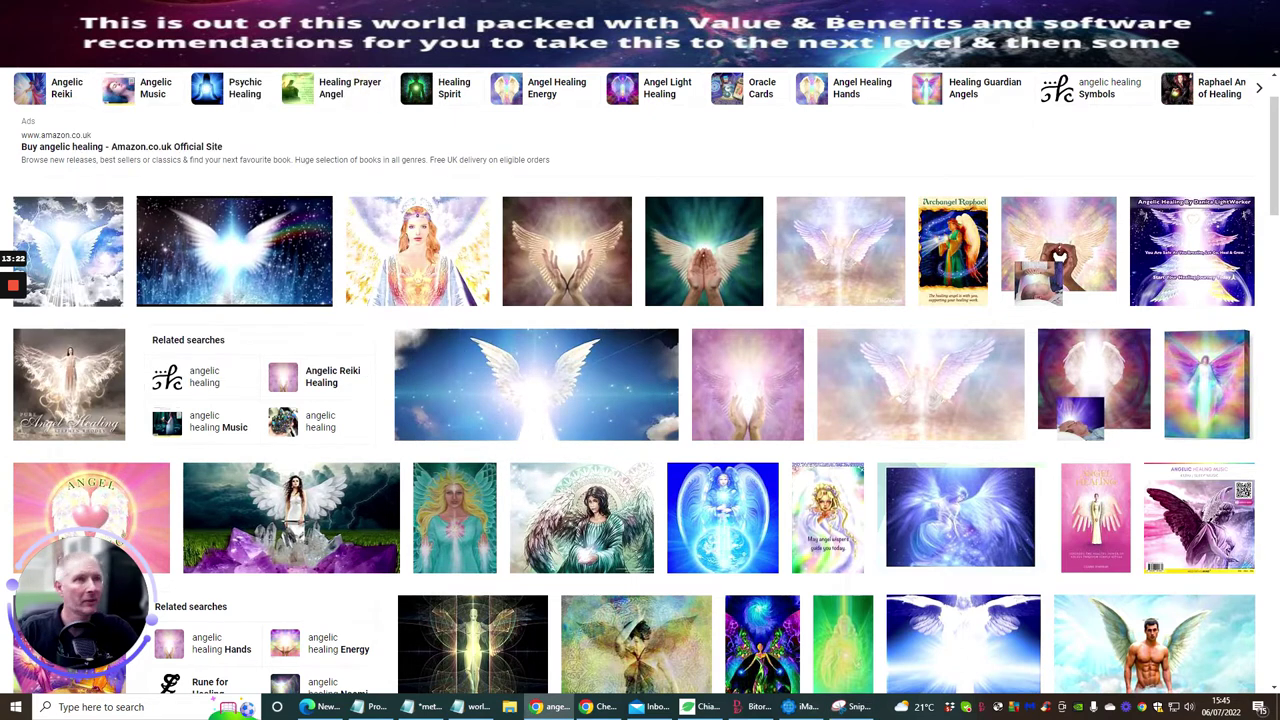
# - Switch back to the Canva design and upload the "chrisssy 1" image from the recent files
pyautogui.hotkey('ctrl', 'Tab')
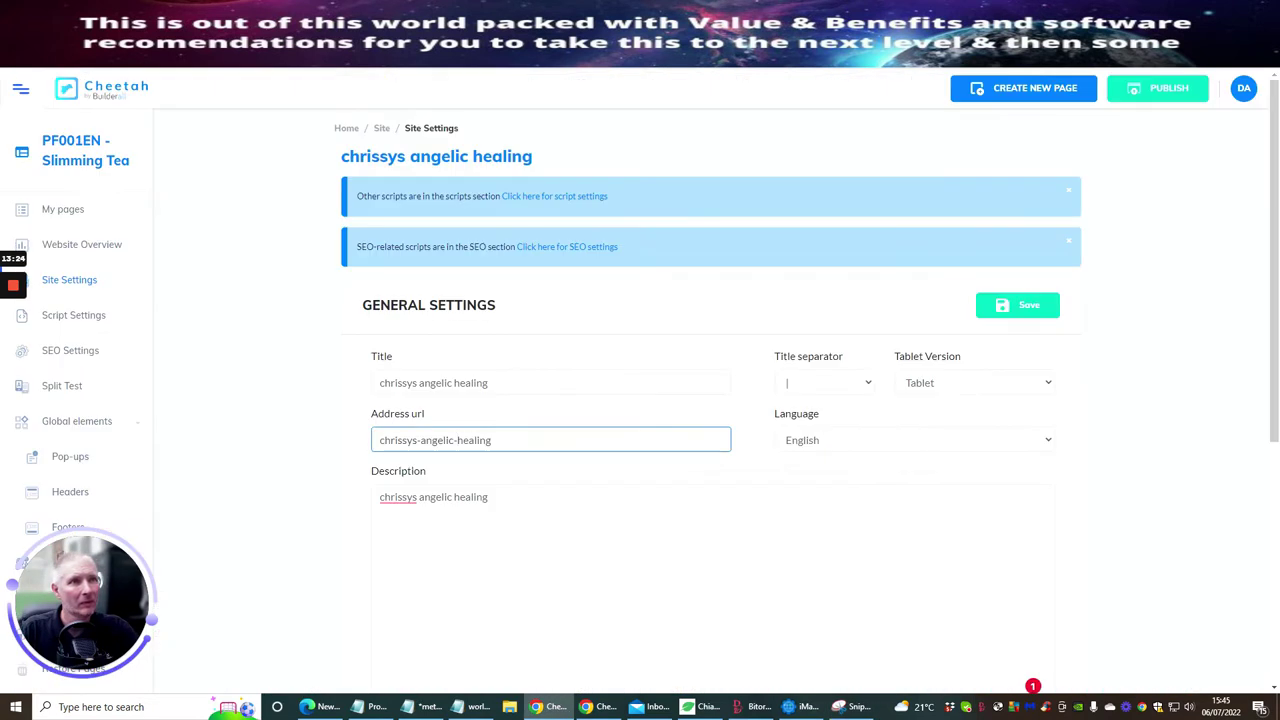
pyautogui.hotkey('ctrl', 'Tab')
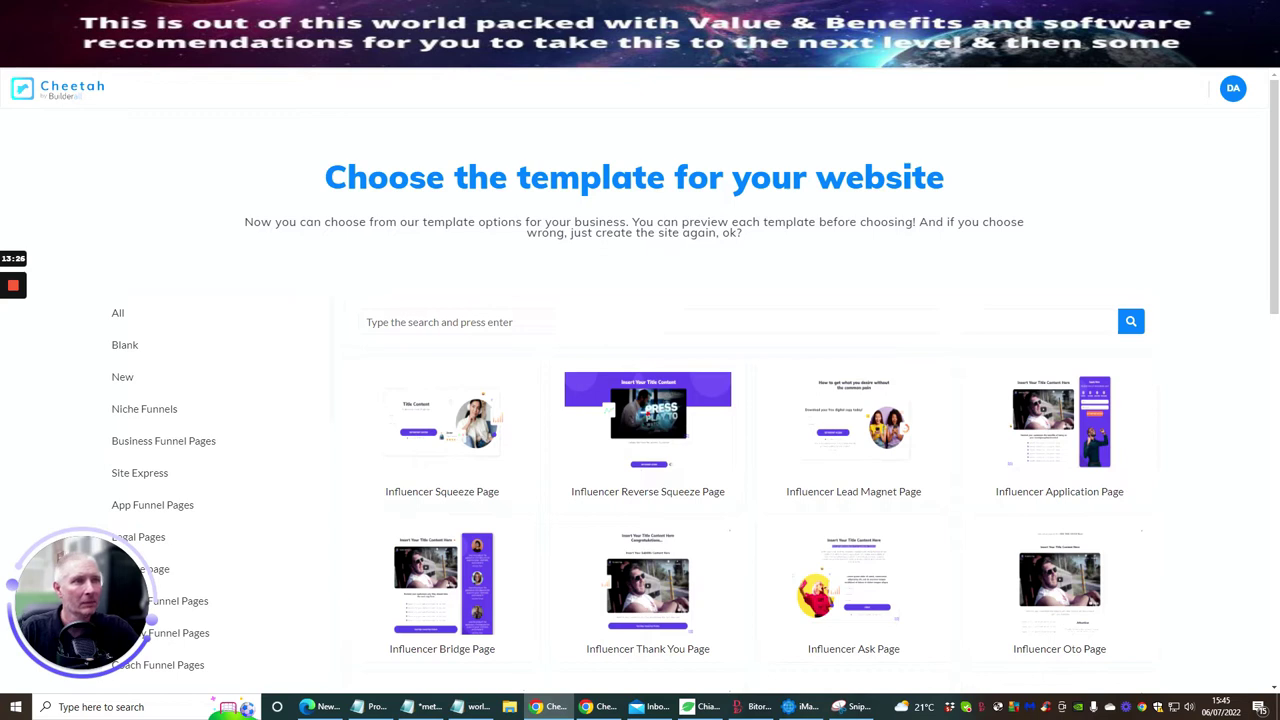
pyautogui.hotkey('ctrl', 'Tab')
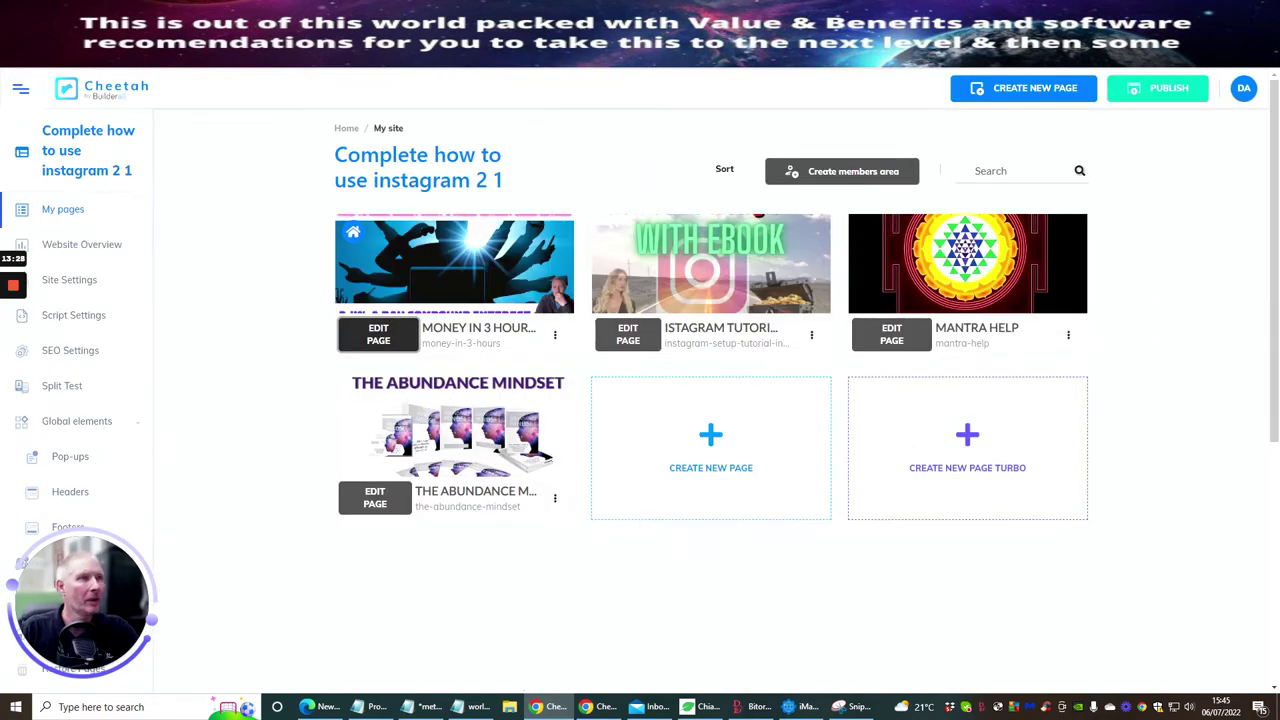
pyautogui.hotkey('ctrl', 'Tab')
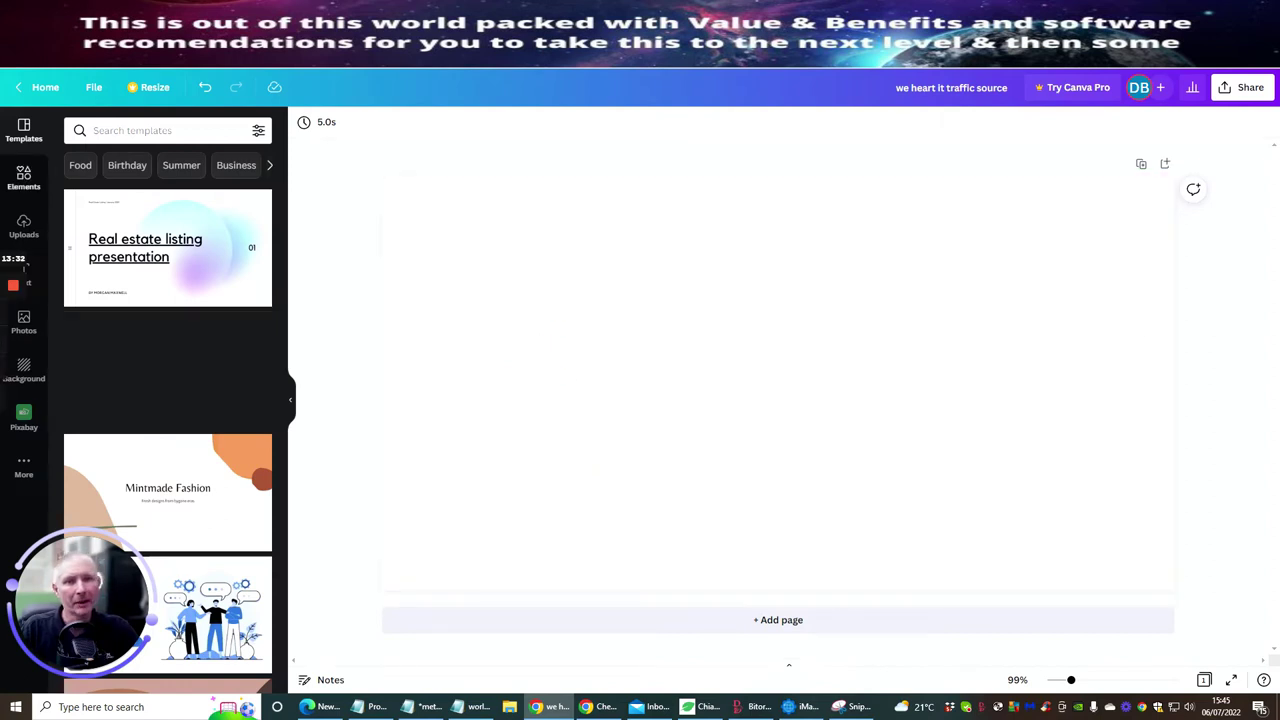
pyautogui.click(24, 226)
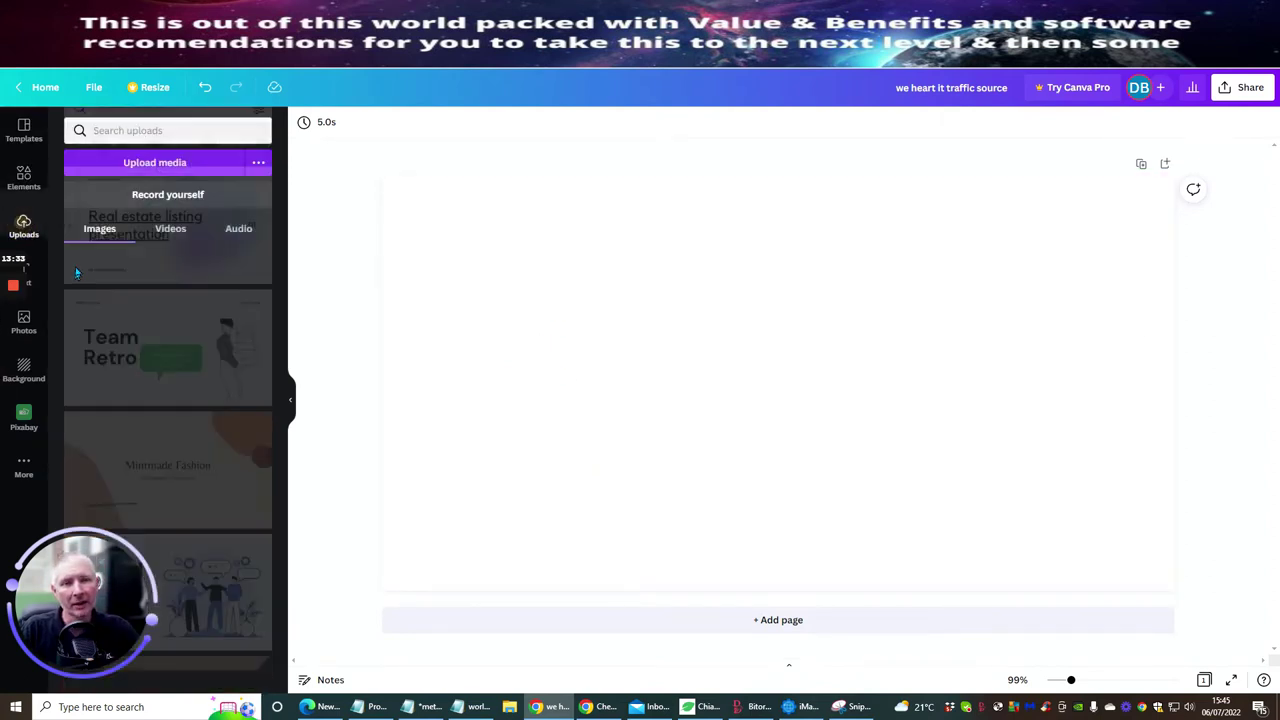
pyautogui.click(127, 163)
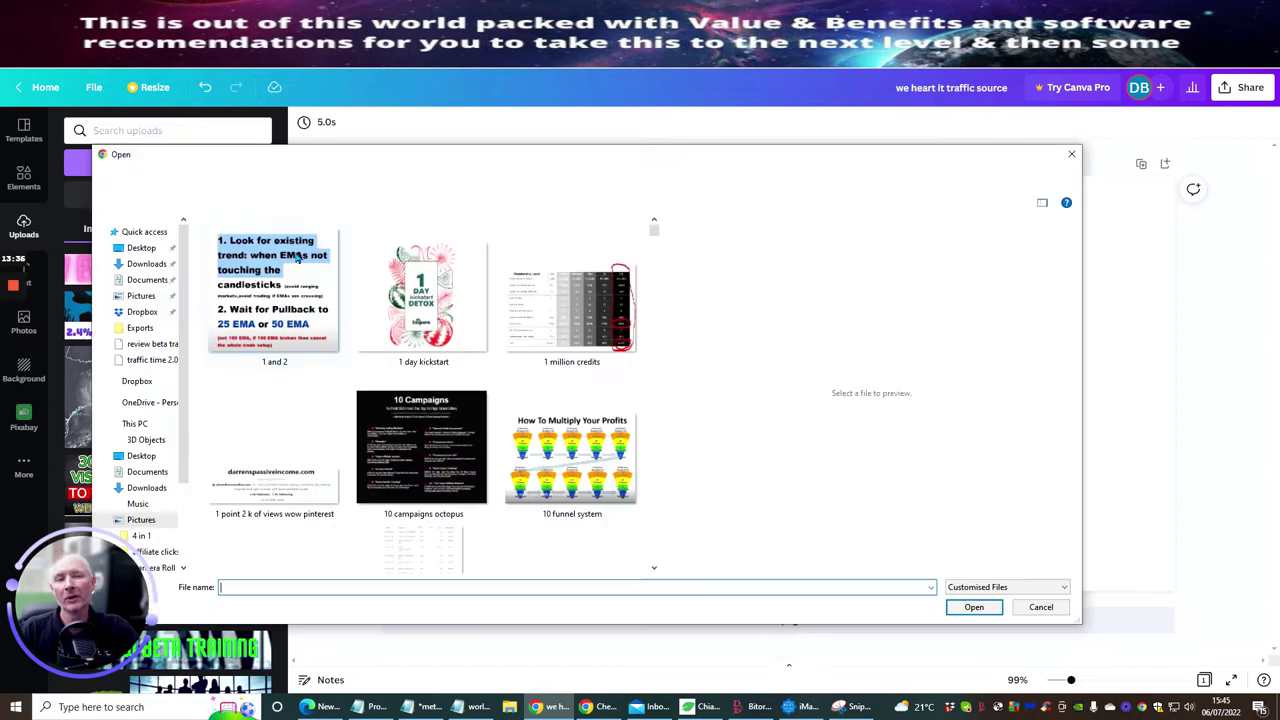
pyautogui.click(131, 231)
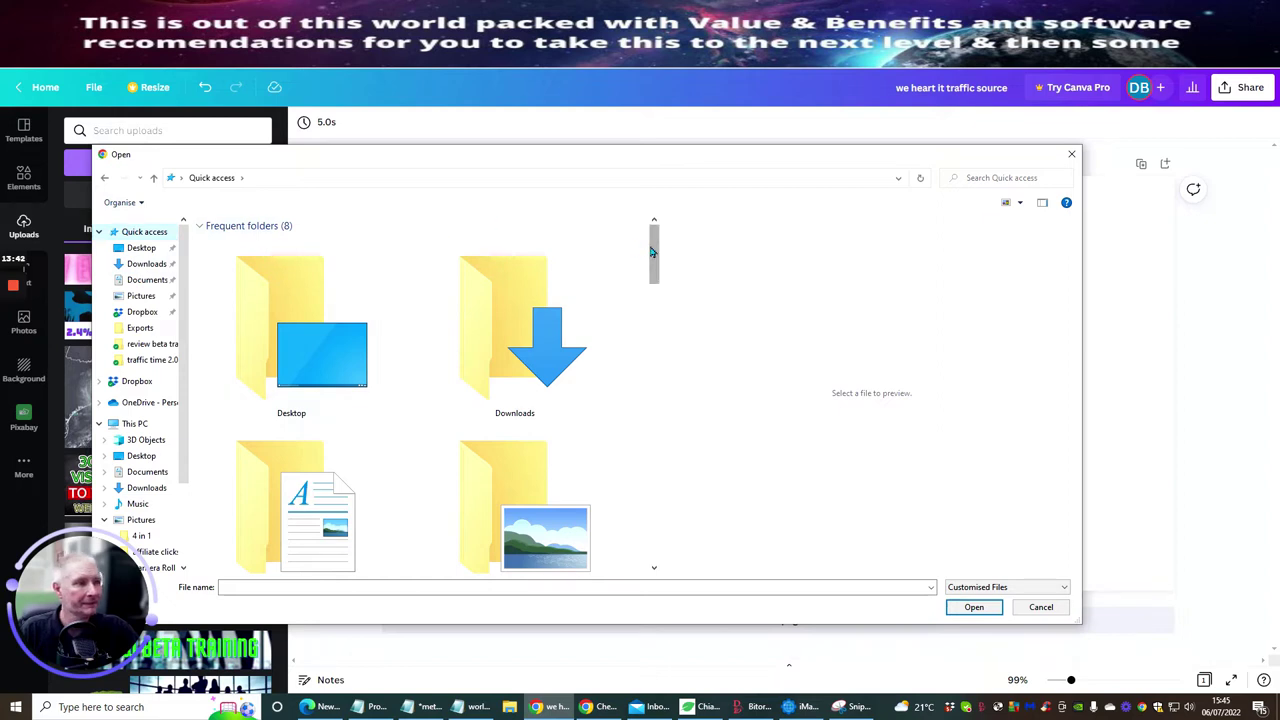
pyautogui.moveTo(652, 250); pyautogui.dragTo(654, 355)
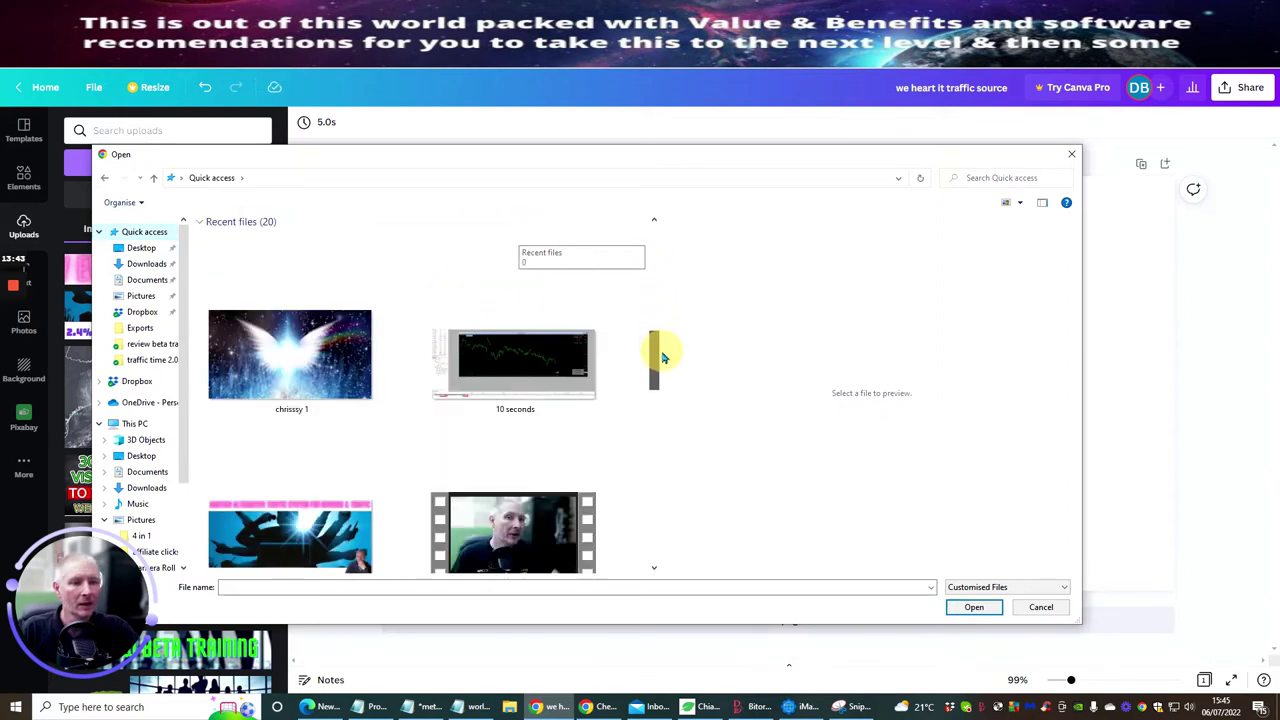
pyautogui.click(343, 366)
pyautogui.click(968, 607)
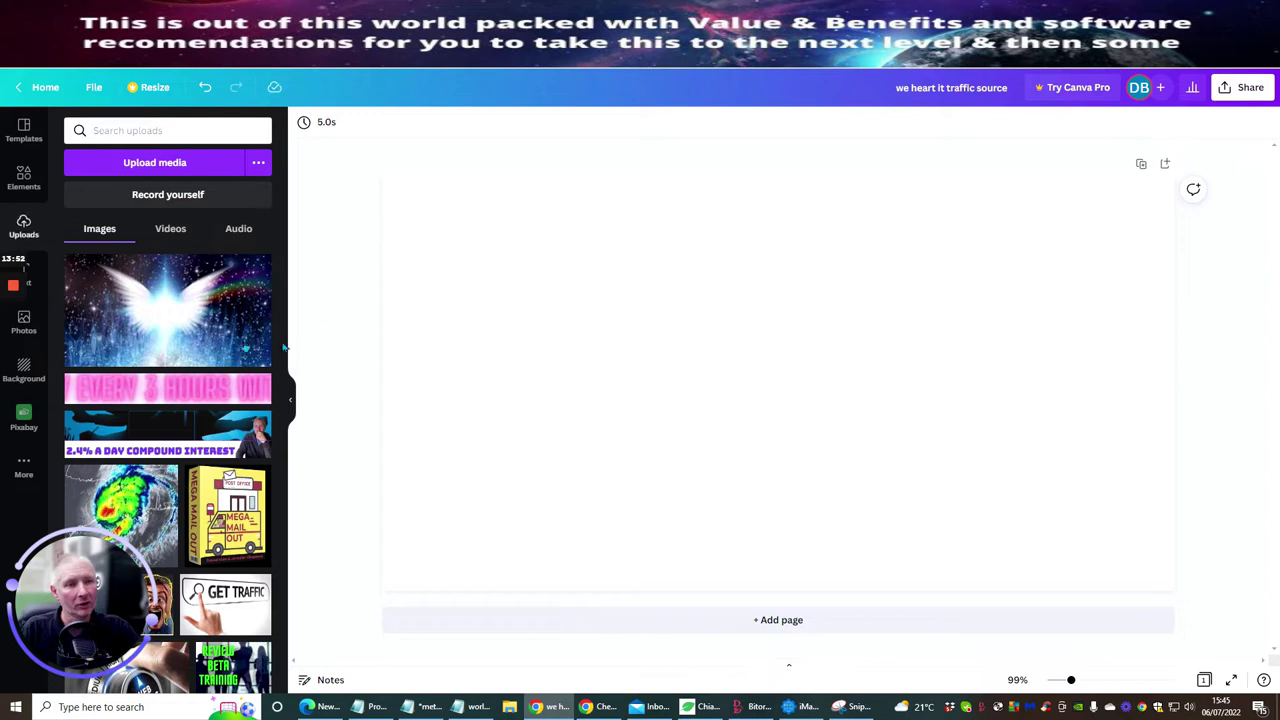
pyautogui.click(194, 294)
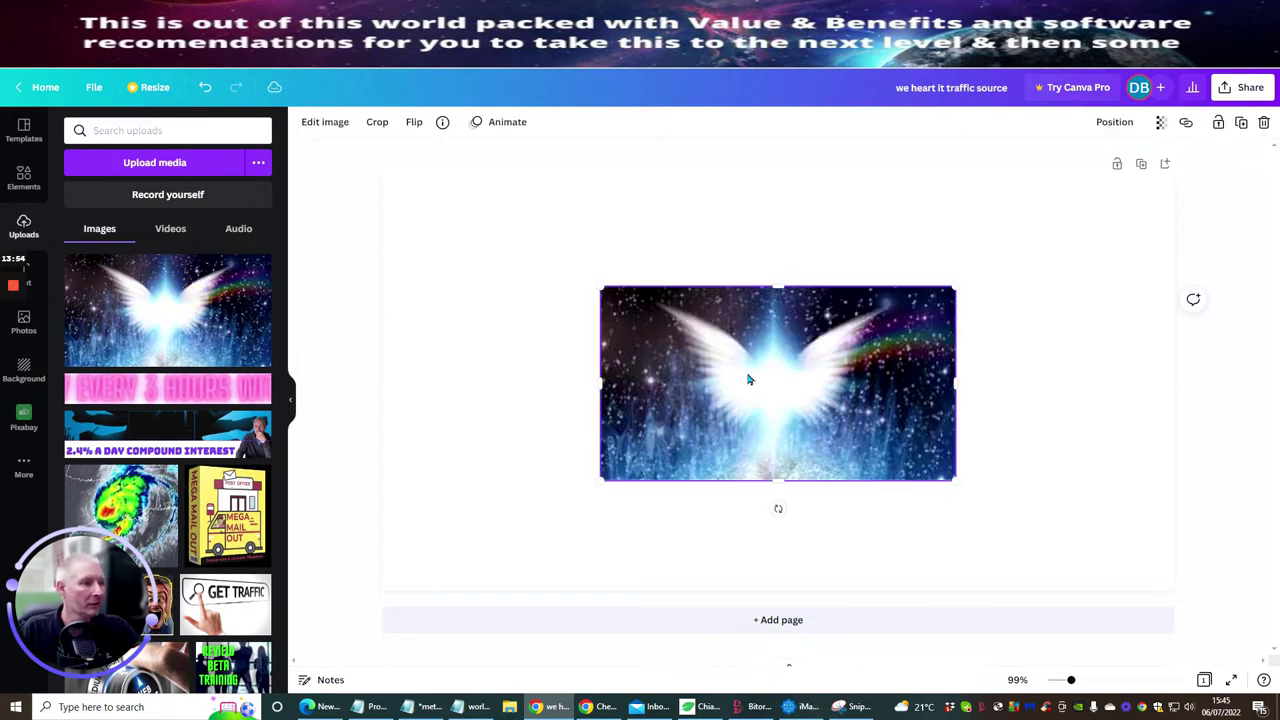
pyautogui.moveTo(748, 379); pyautogui.dragTo(520, 268)
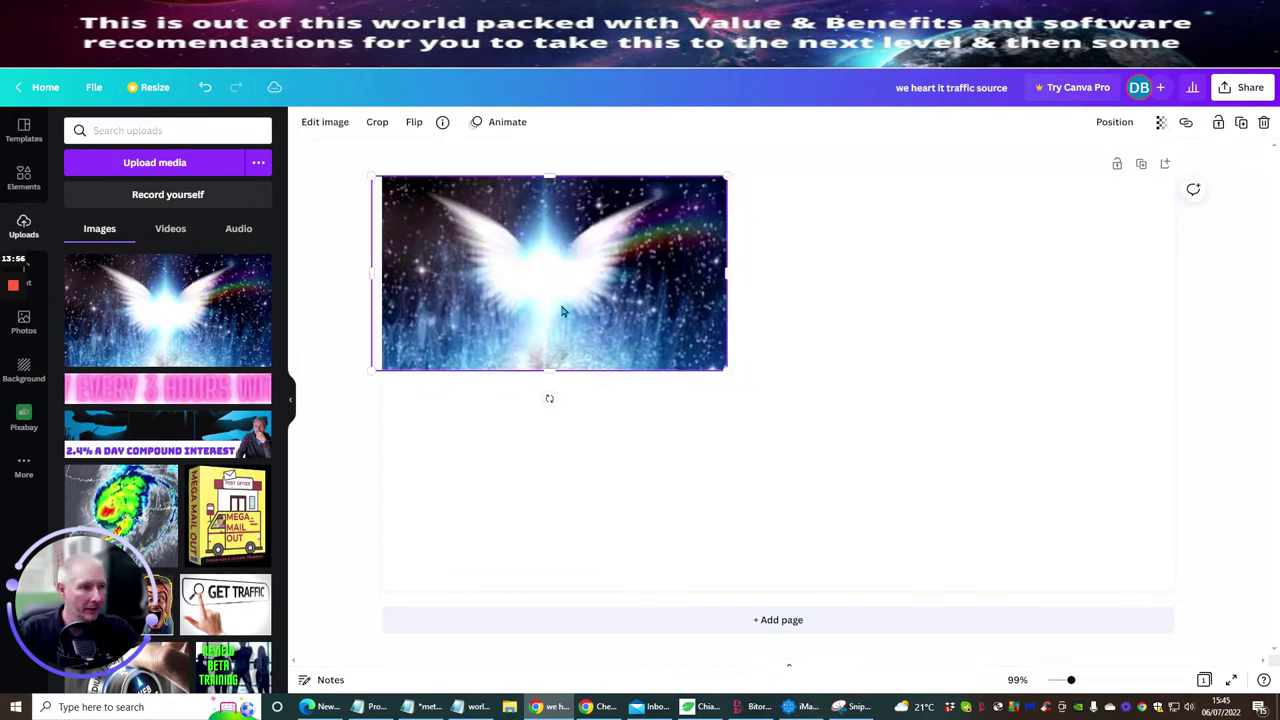
pyautogui.press('Delete')
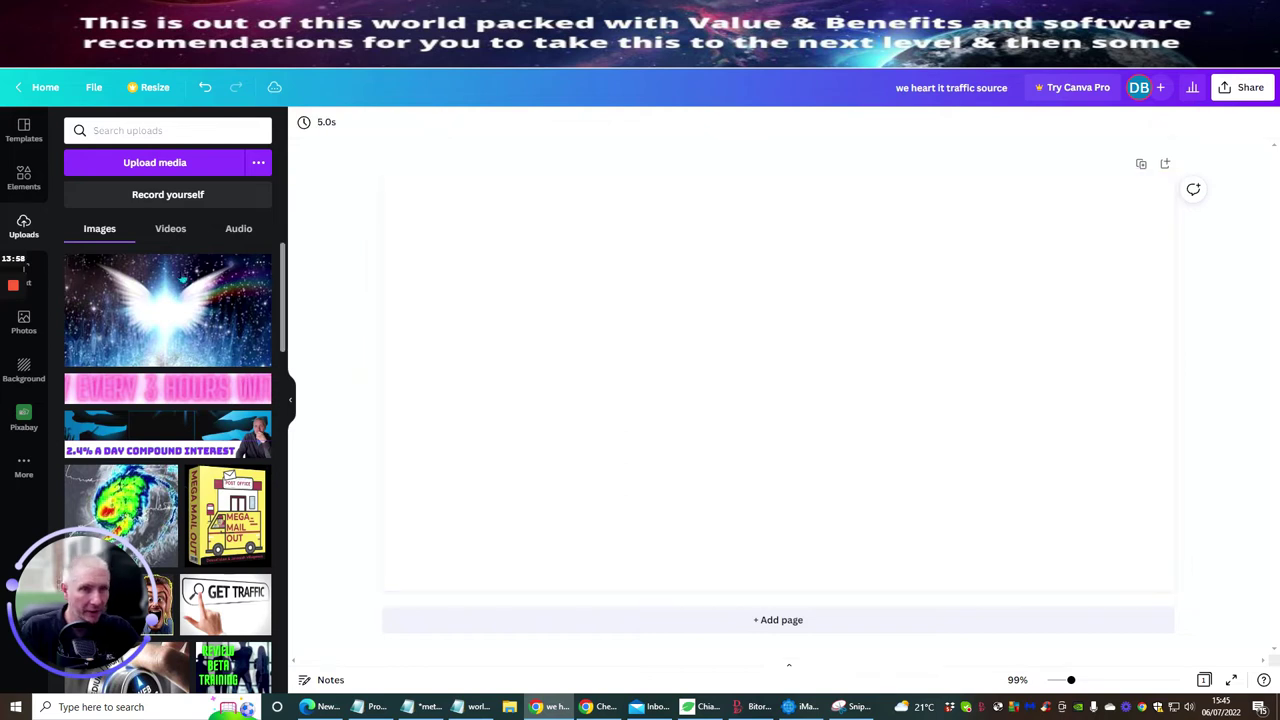
# - Set the uploaded wings image as the background filling the whole design page
pyautogui.moveTo(181, 283); pyautogui.dragTo(402, 228)
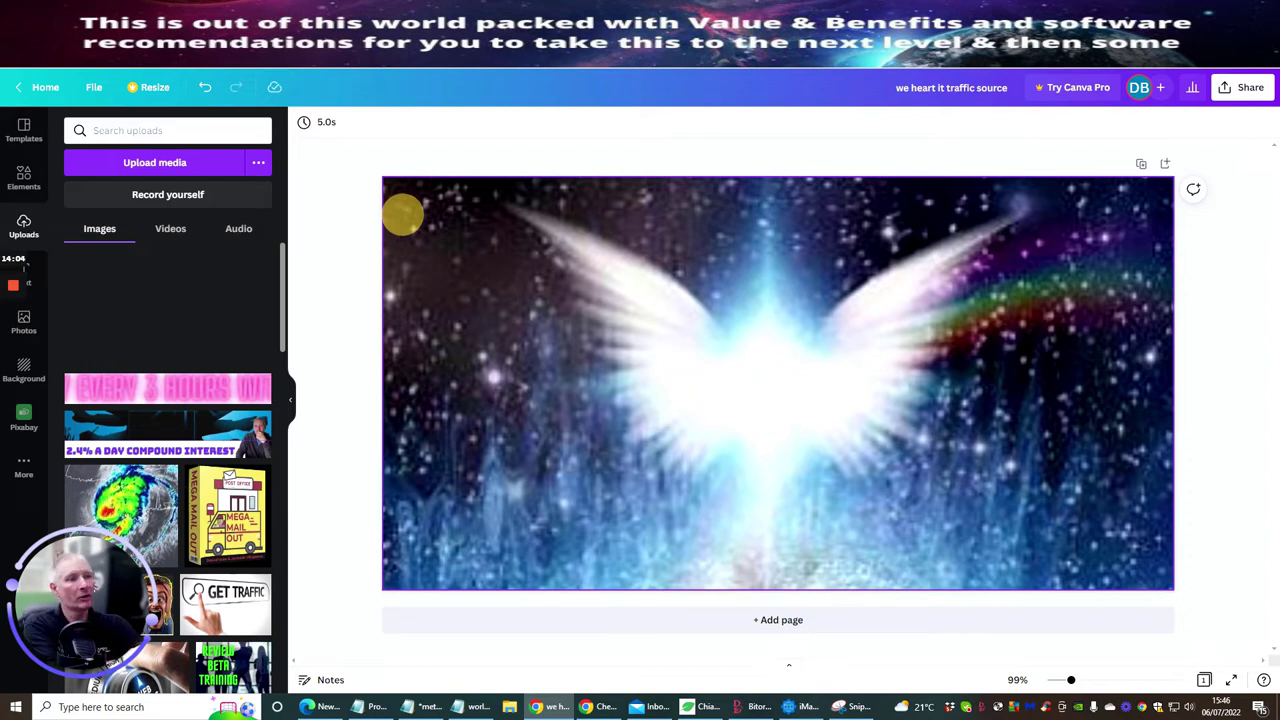
pyautogui.moveTo(402, 213); pyautogui.dragTo(402, 214)
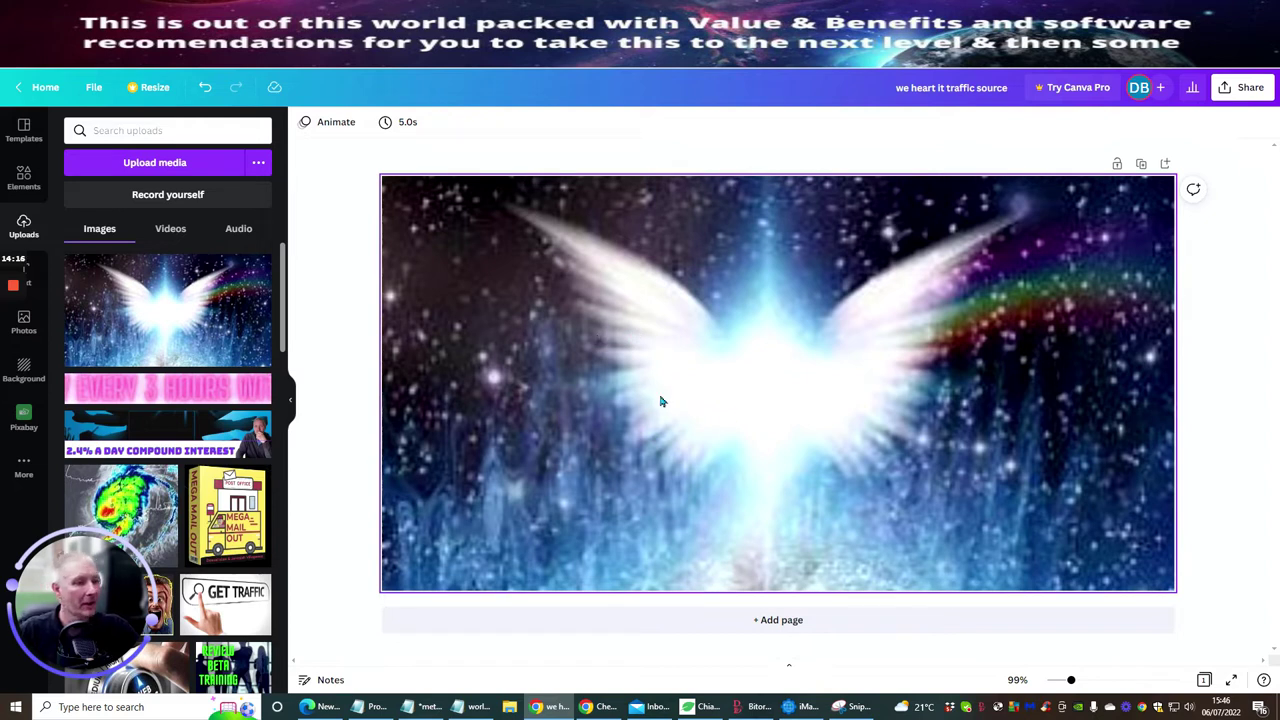
# - Add the pink "GLOW" text style, shrink it to font size 128 and widen its box across the lower page
pyautogui.moveTo(28, 330)
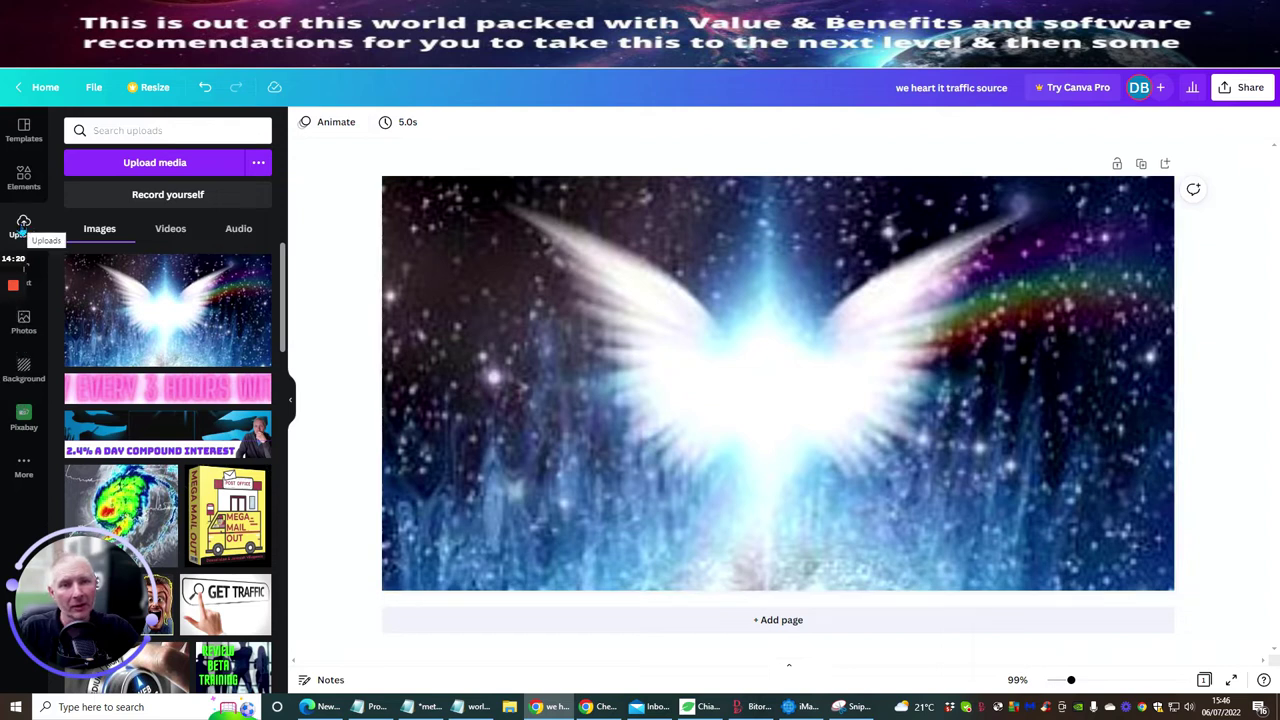
pyautogui.click(30, 272)
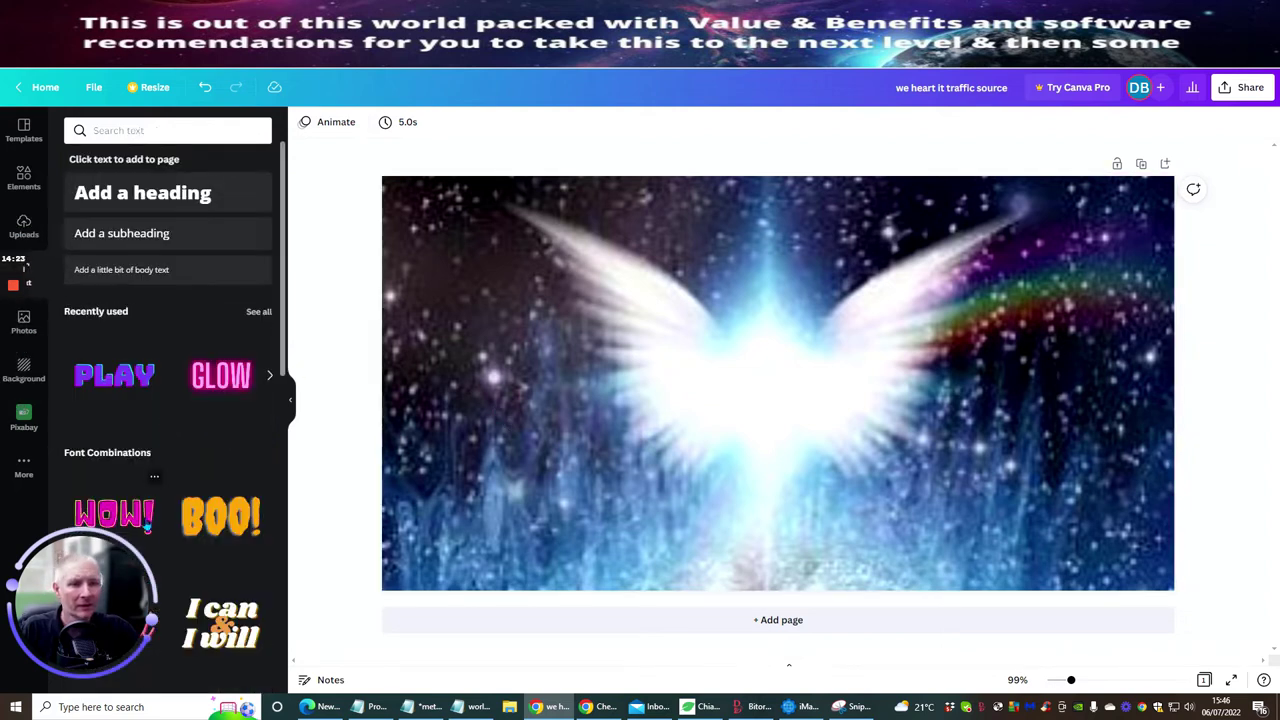
pyautogui.click(228, 376)
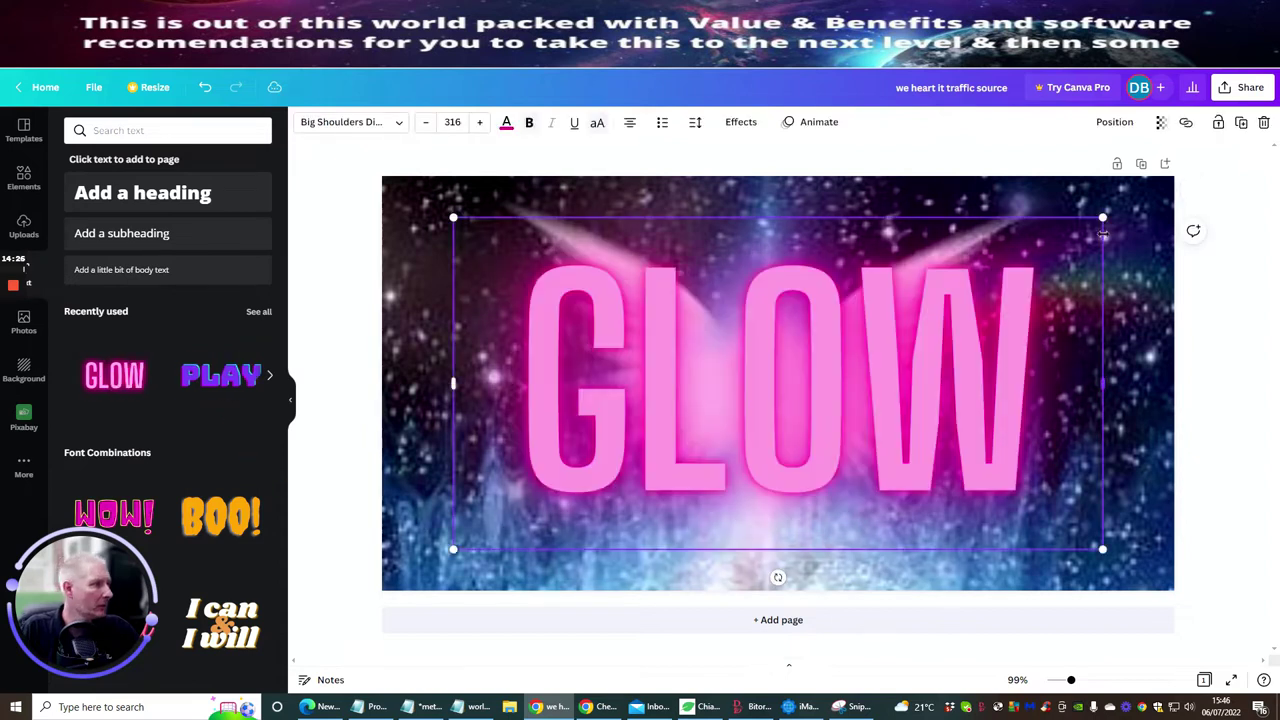
pyautogui.moveTo(1101, 217); pyautogui.dragTo(714, 416)
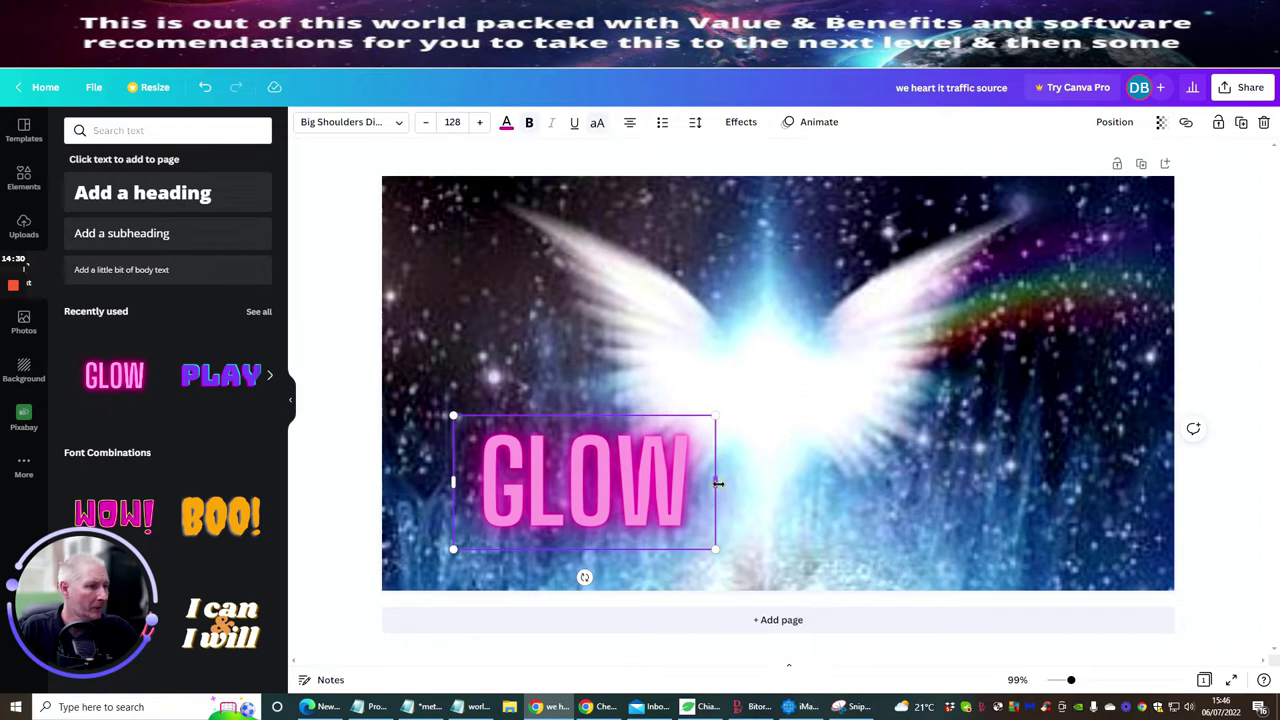
pyautogui.moveTo(718, 483); pyautogui.dragTo(1109, 482)
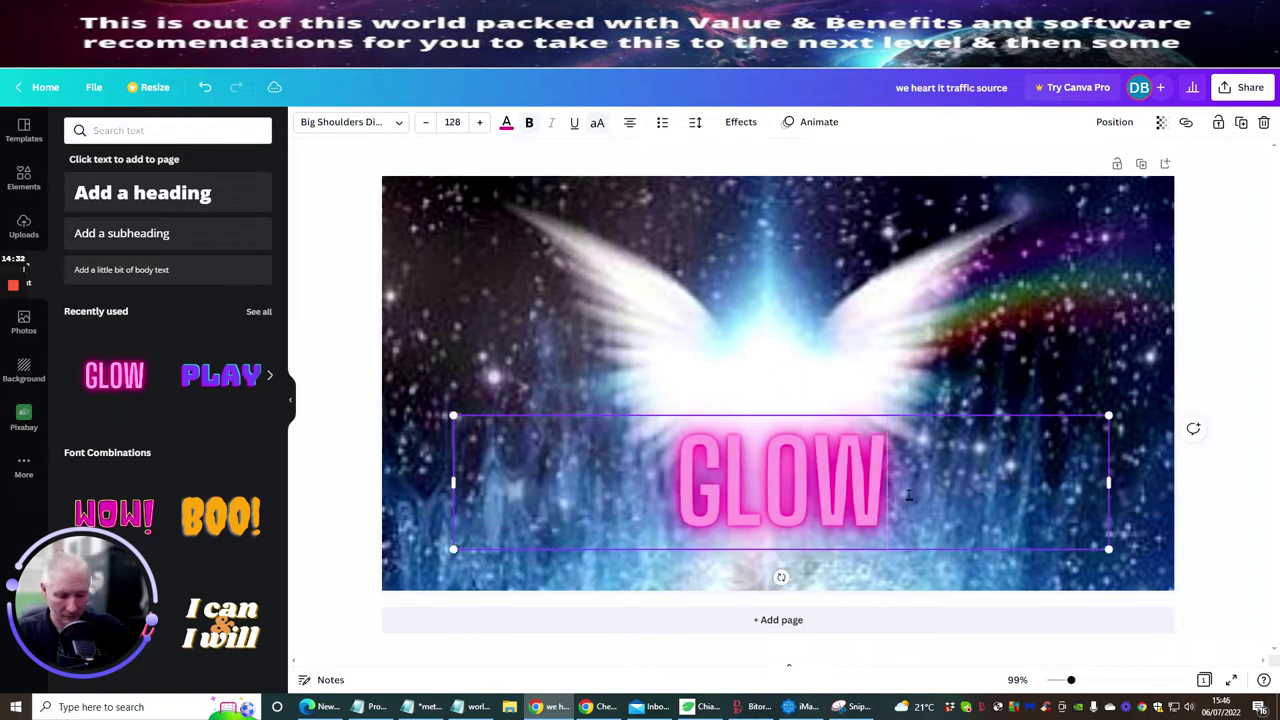
# - Replace the "GLOW" placeholder text with "CHRISSY'S ANGELIC HEALING"
pyautogui.press('BackSpace')
pyautogui.press('BackSpace')
pyautogui.press('BackSpace')
pyautogui.press('BackSpace')
pyautogui.write('CHR')
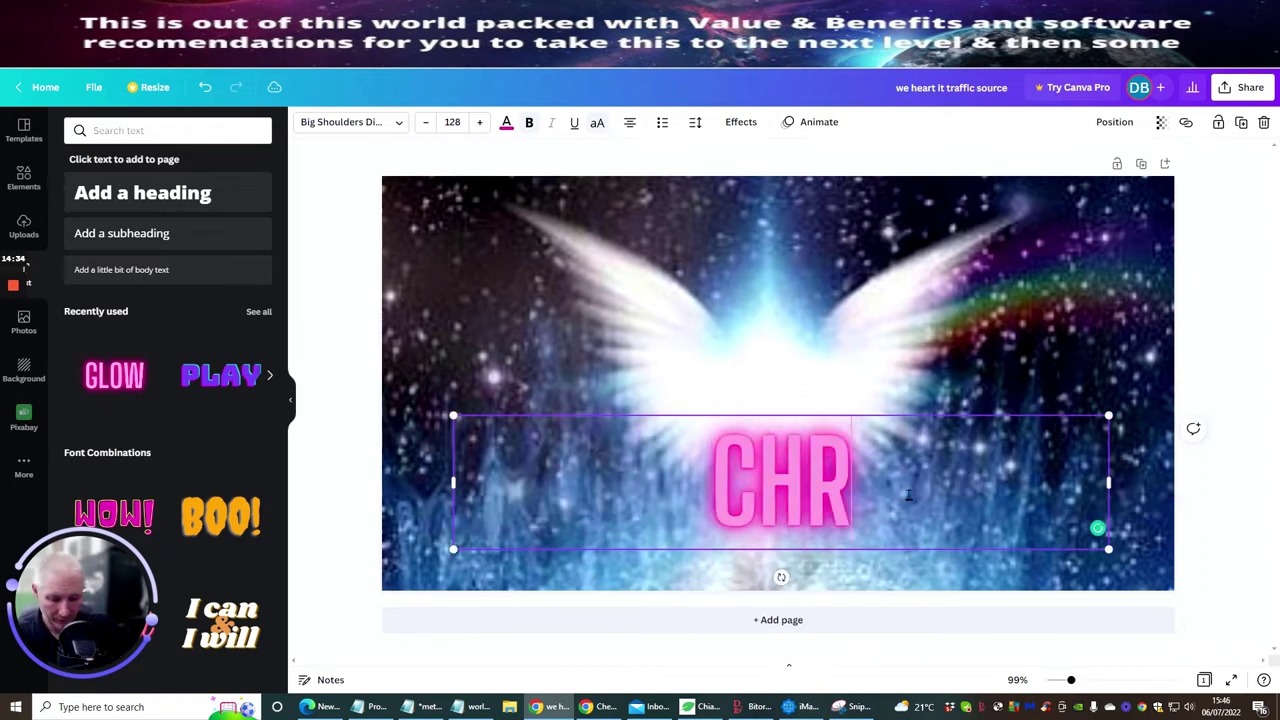
pyautogui.write('ISS')
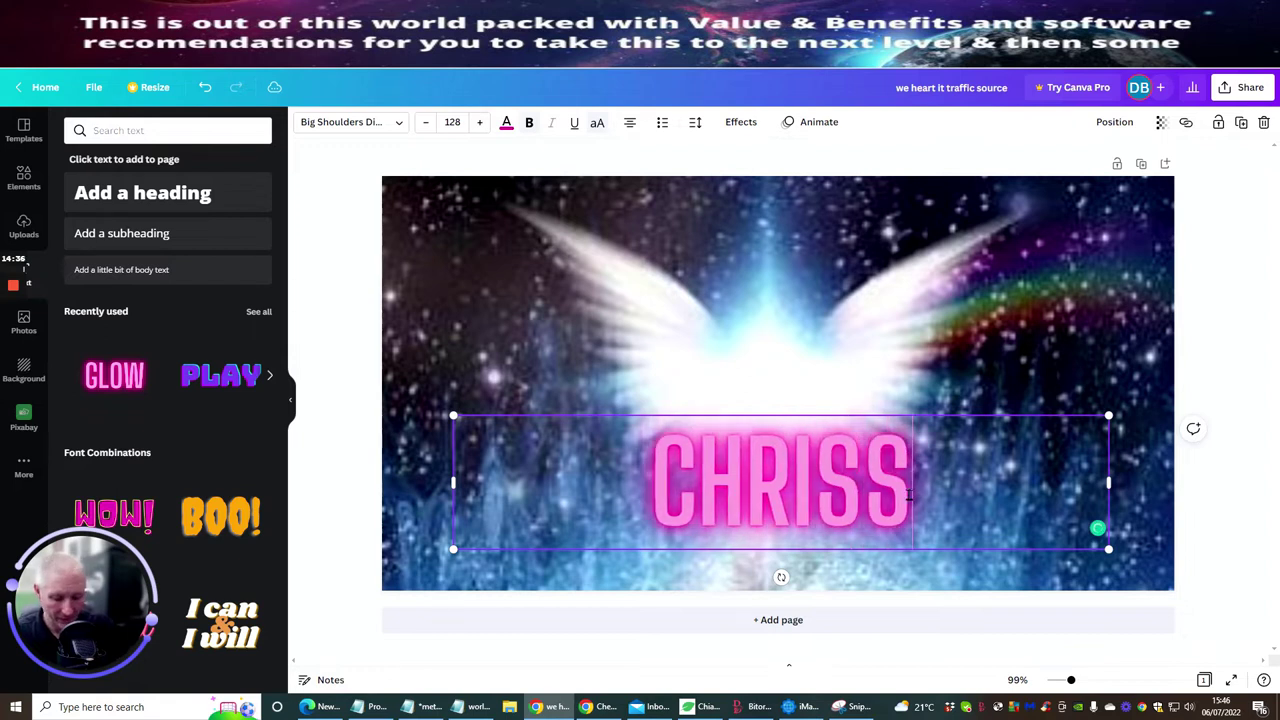
pyautogui.write("Y'S")
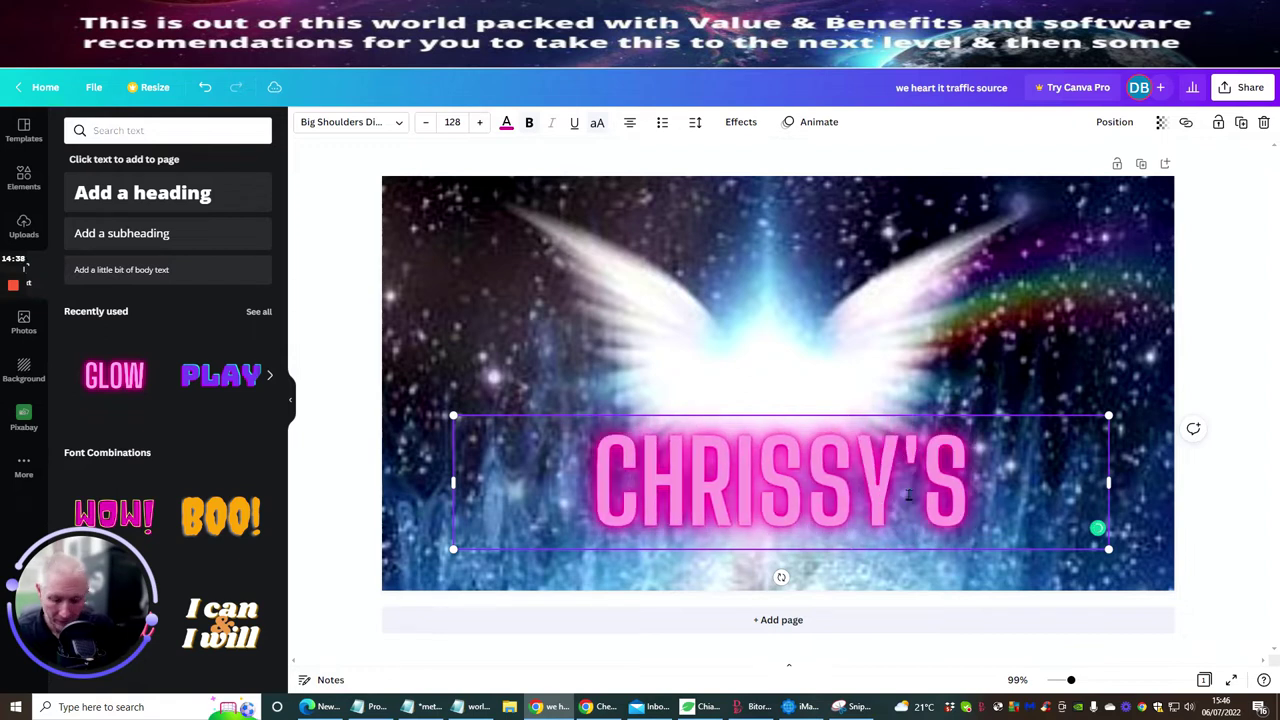
pyautogui.write(' AN')
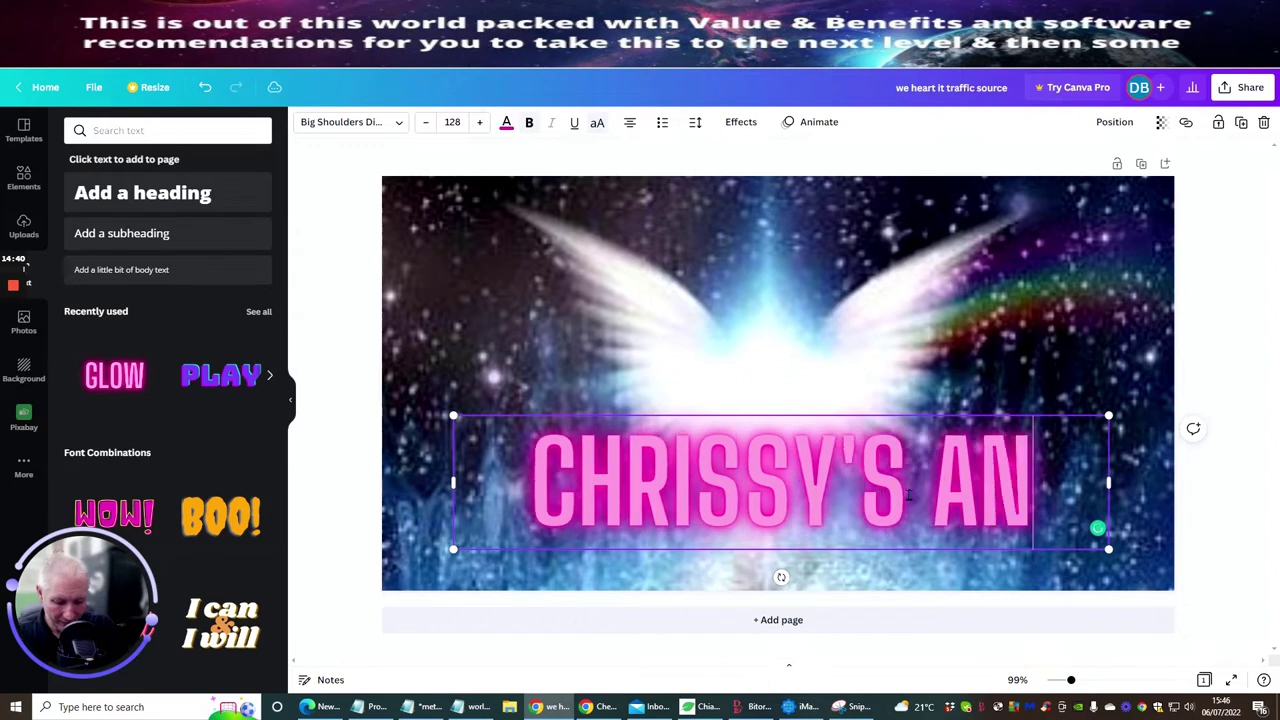
pyautogui.write('GELIC')
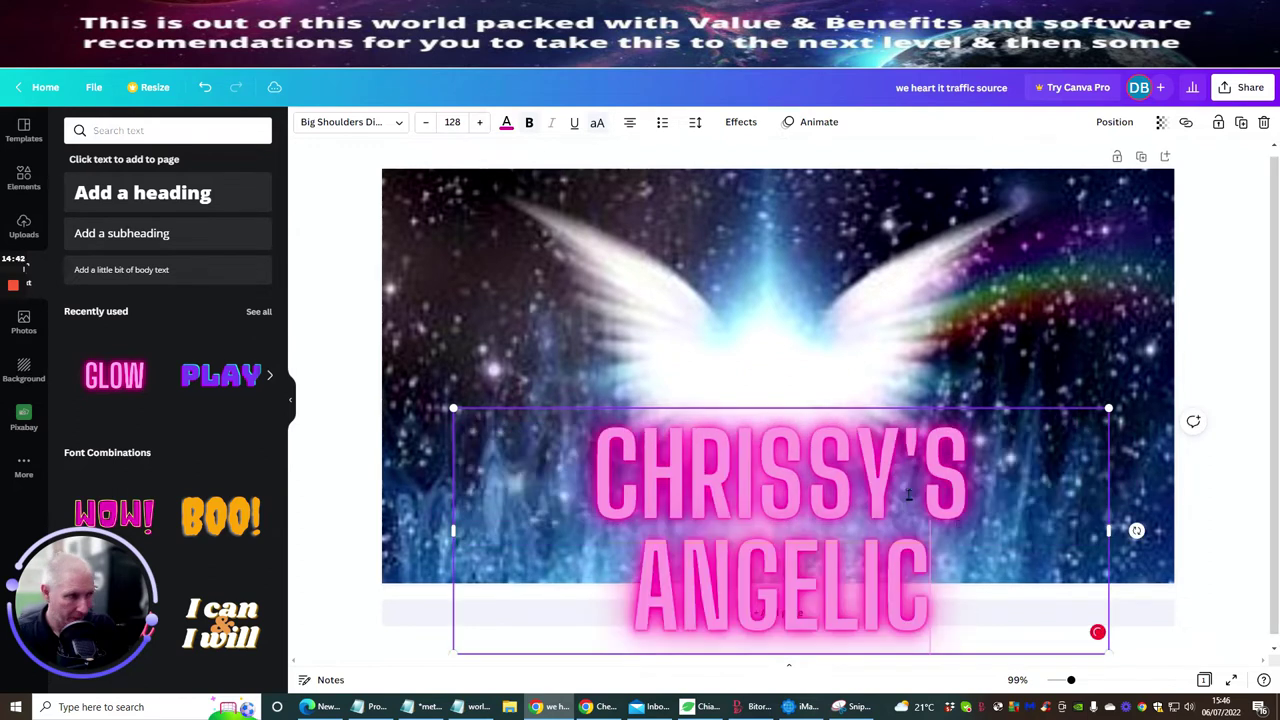
pyautogui.write(' HEAL;I')
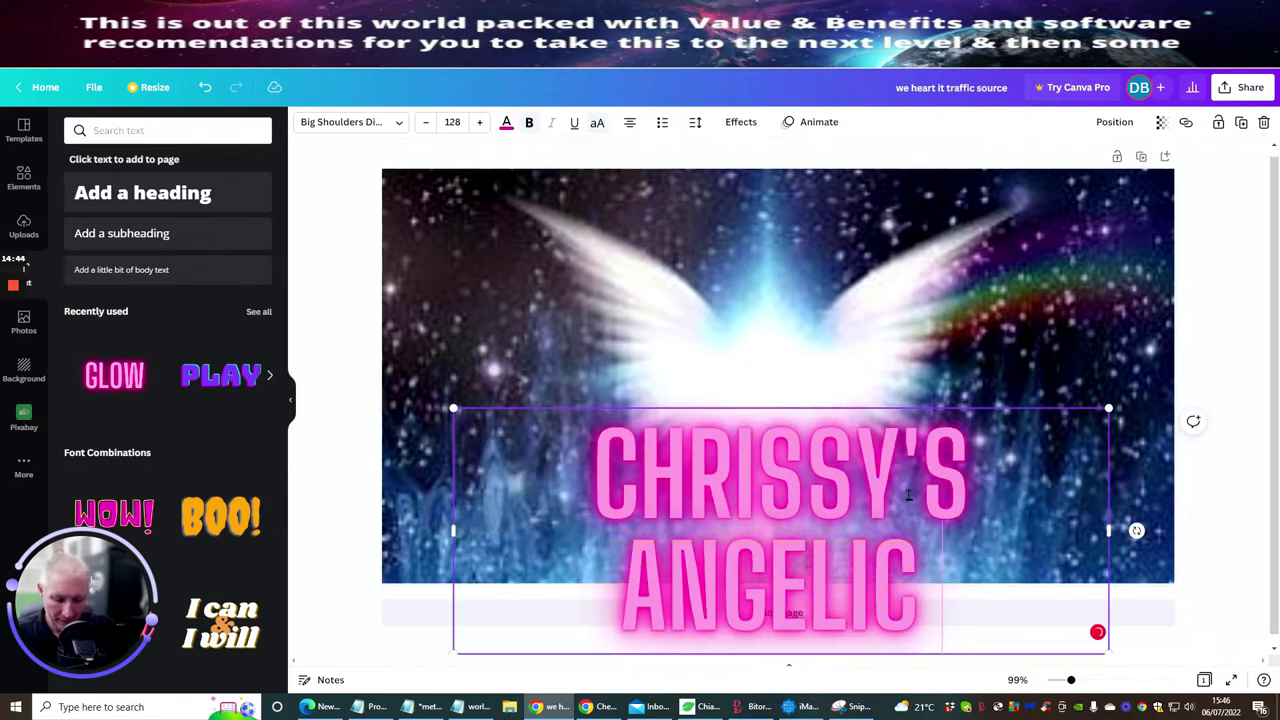
pyautogui.write('NG')
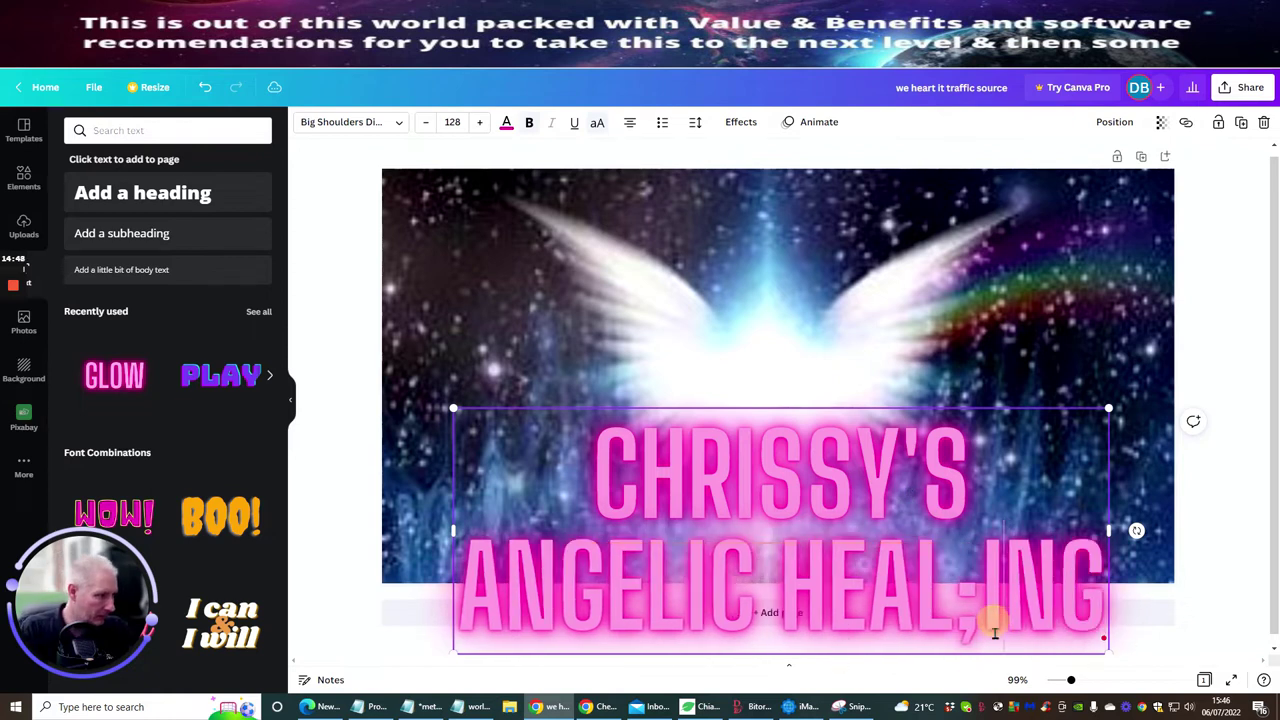
pyautogui.press('BackSpace')
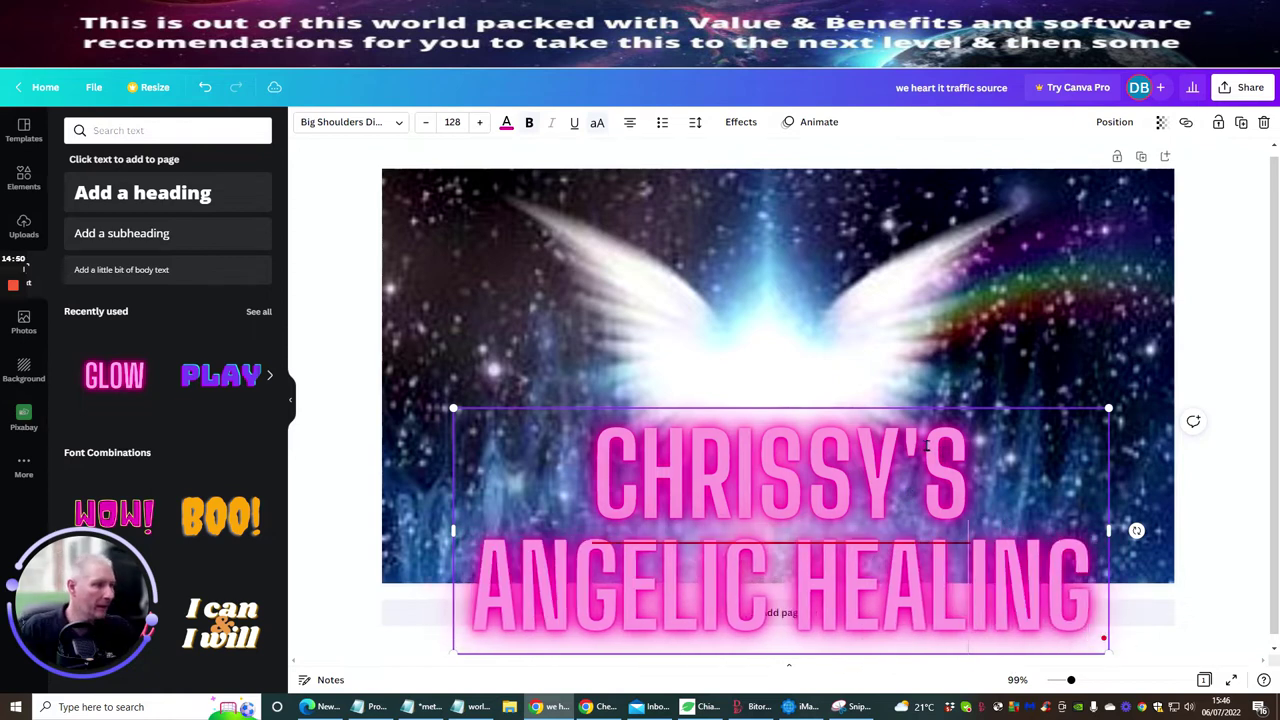
# - Shrink the heading to font size 79.3, widen its box so it fits one line, and place it along the page's upper edge
pyautogui.click(806, 438)
pyautogui.moveTo(806, 438); pyautogui.dragTo(809, 214)
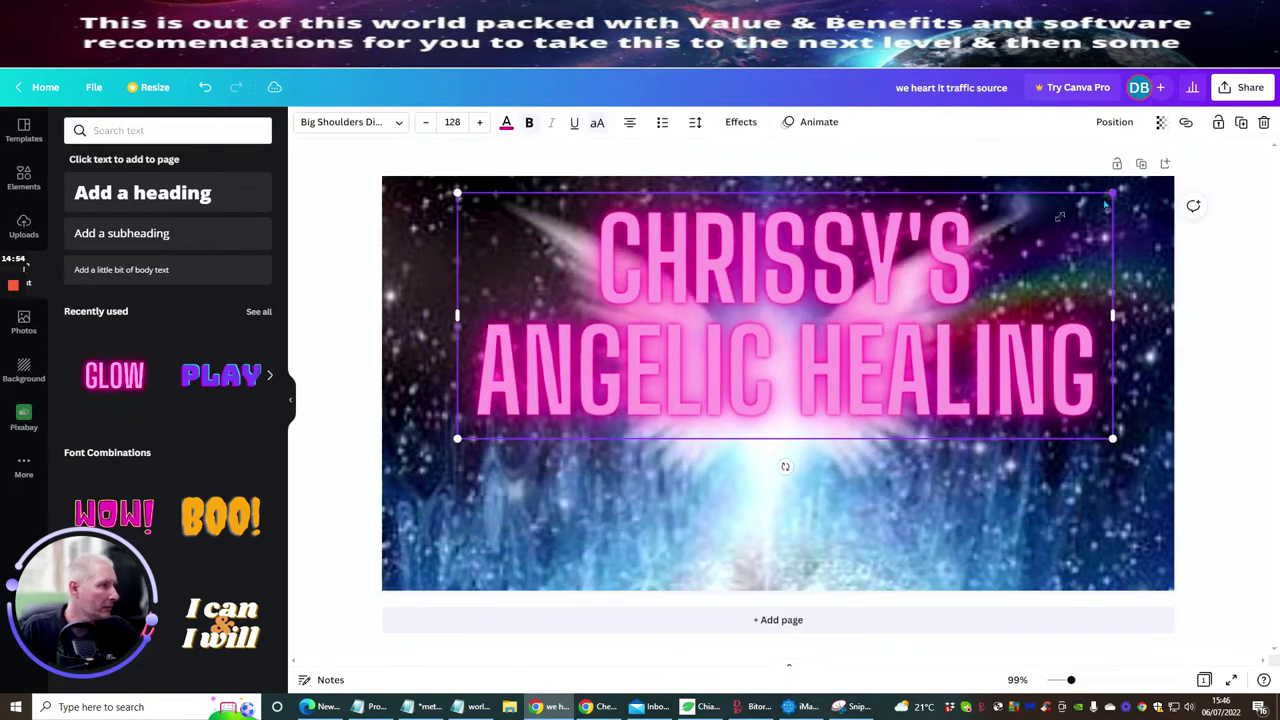
pyautogui.moveTo(1105, 205); pyautogui.dragTo(866, 290)
pyautogui.moveTo(866, 363)
pyautogui.mouseDown()
pyautogui.moveTo(1123, 354)
pyautogui.moveTo(1110, 352)
pyautogui.mouseUp()
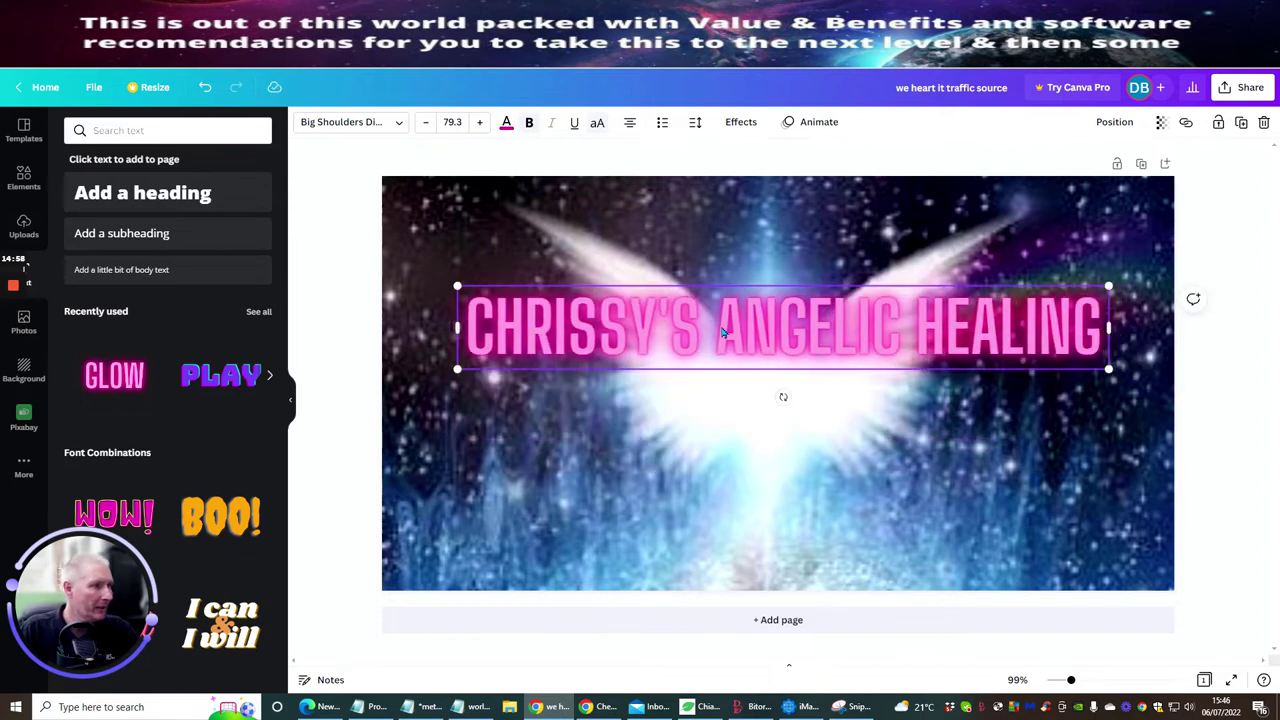
pyautogui.moveTo(723, 335); pyautogui.dragTo(714, 224)
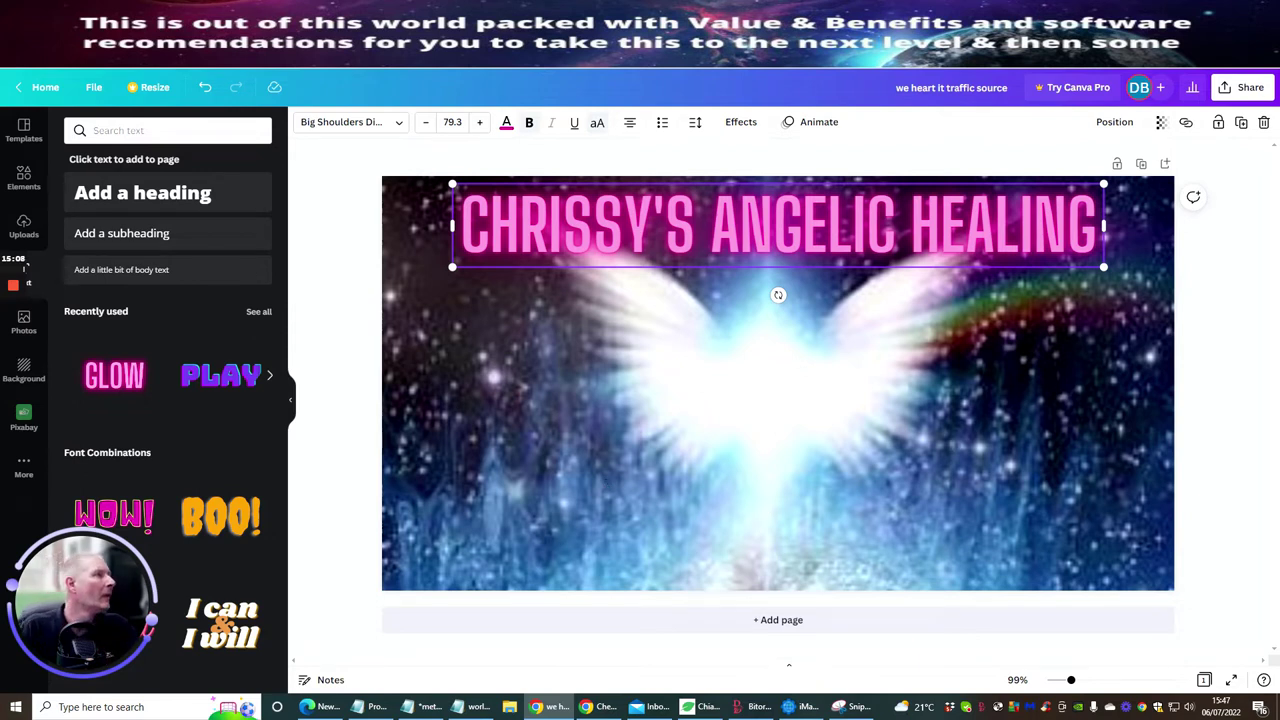
# - Switch to the Yahoo image search and search for "angelic healing crystals"
pyautogui.hotkey('ctrl', 'Tab')
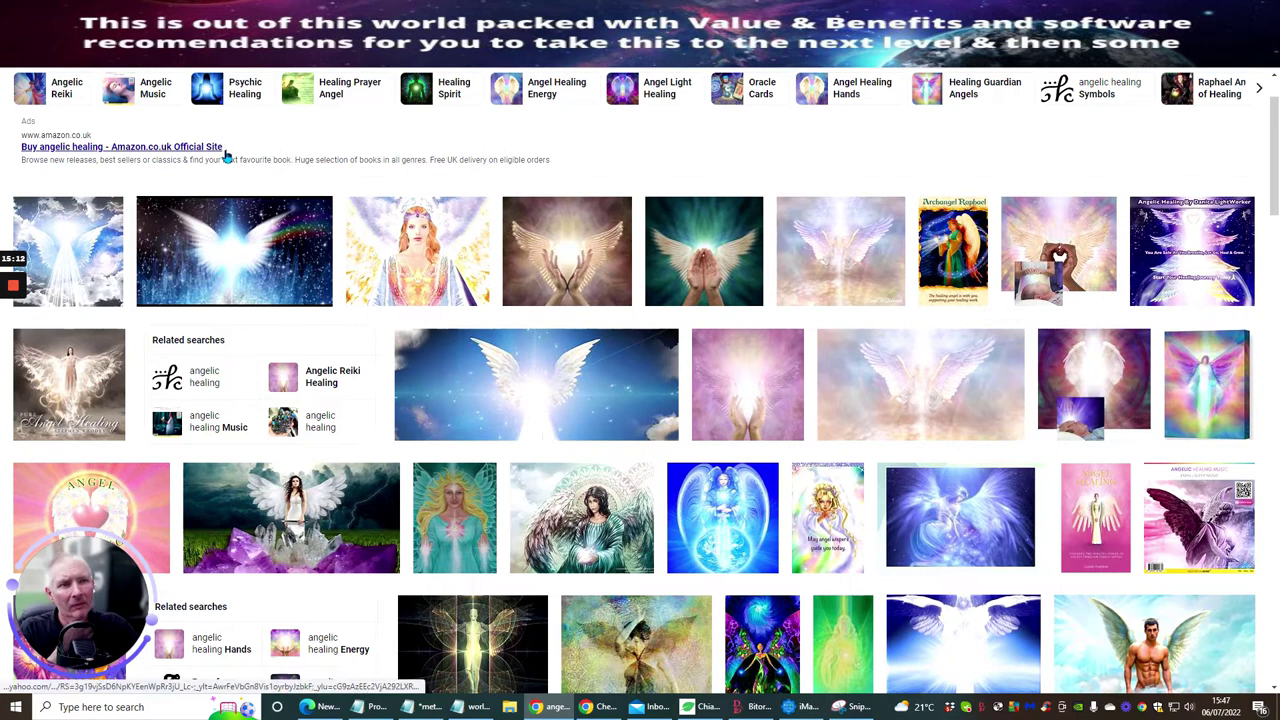
pyautogui.scroll(2, 225, 158)
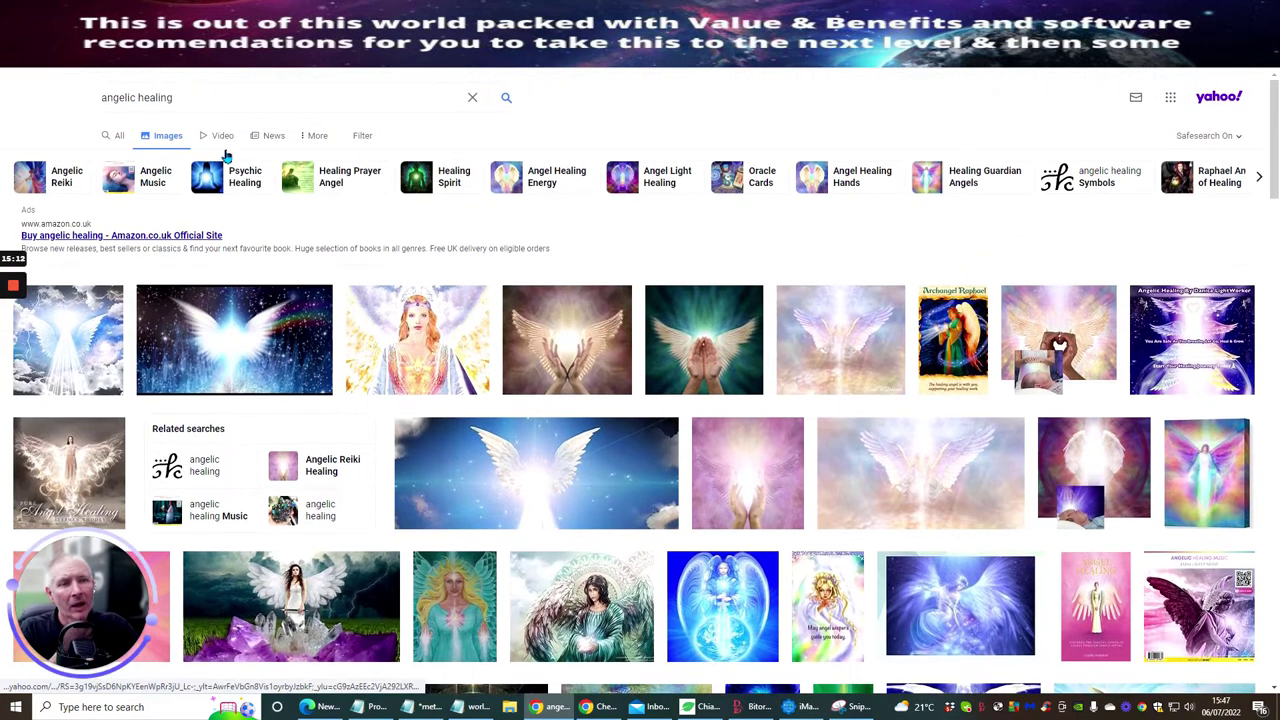
pyautogui.click(192, 95)
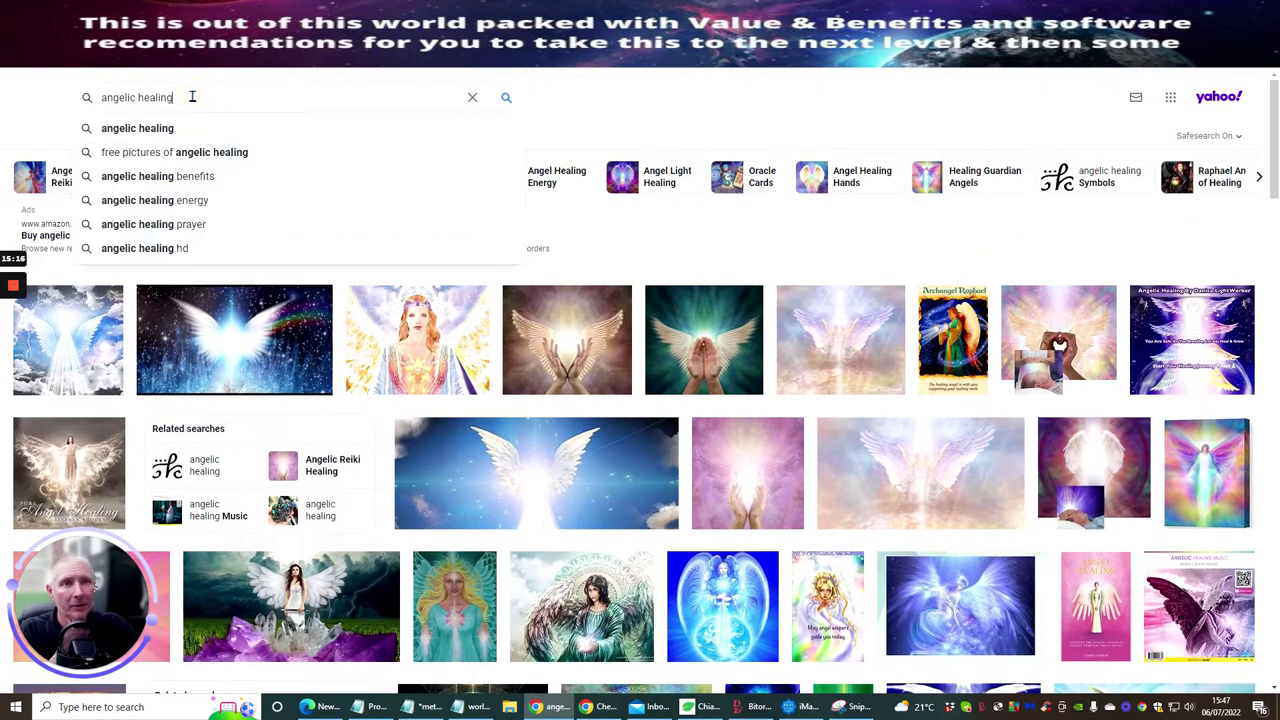
pyautogui.write('crystals')
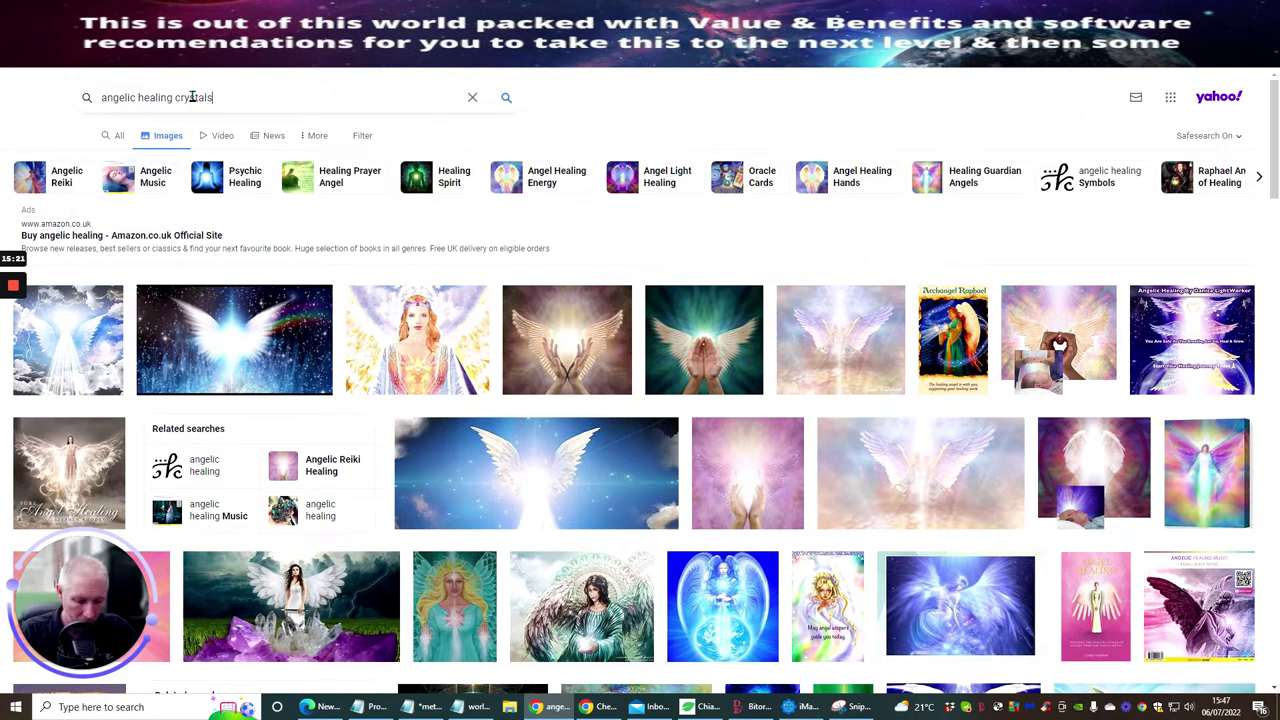
pyautogui.press('Return')
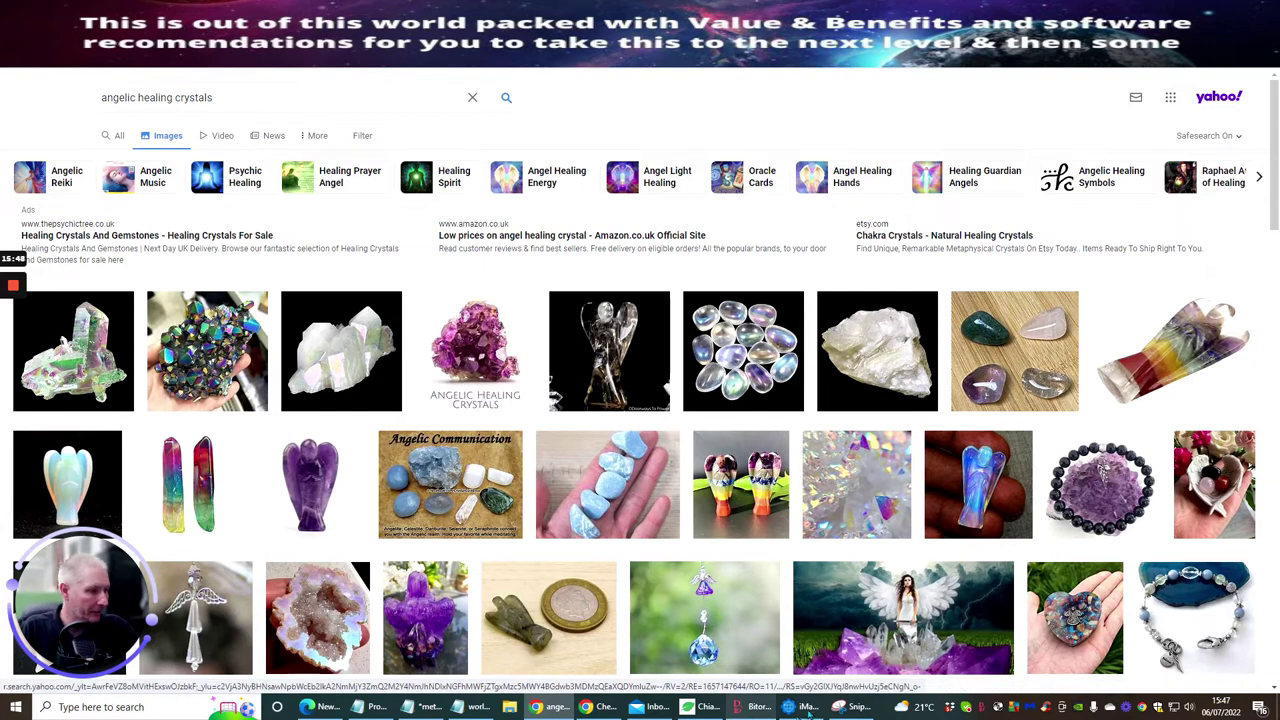
# - Snip the image of the winged woman above purple crystals with Snipping Tool, save it as "chrissy 2" and minimize the tool
pyautogui.click(852, 707)
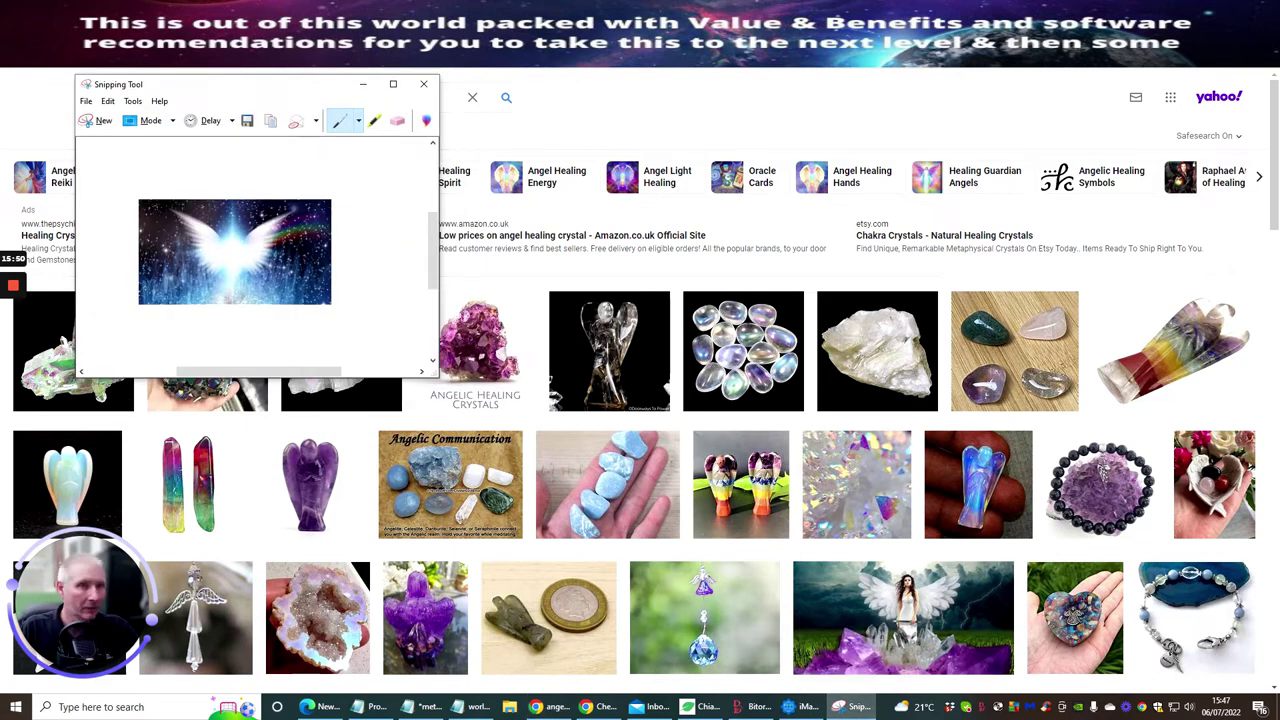
pyautogui.click(90, 120)
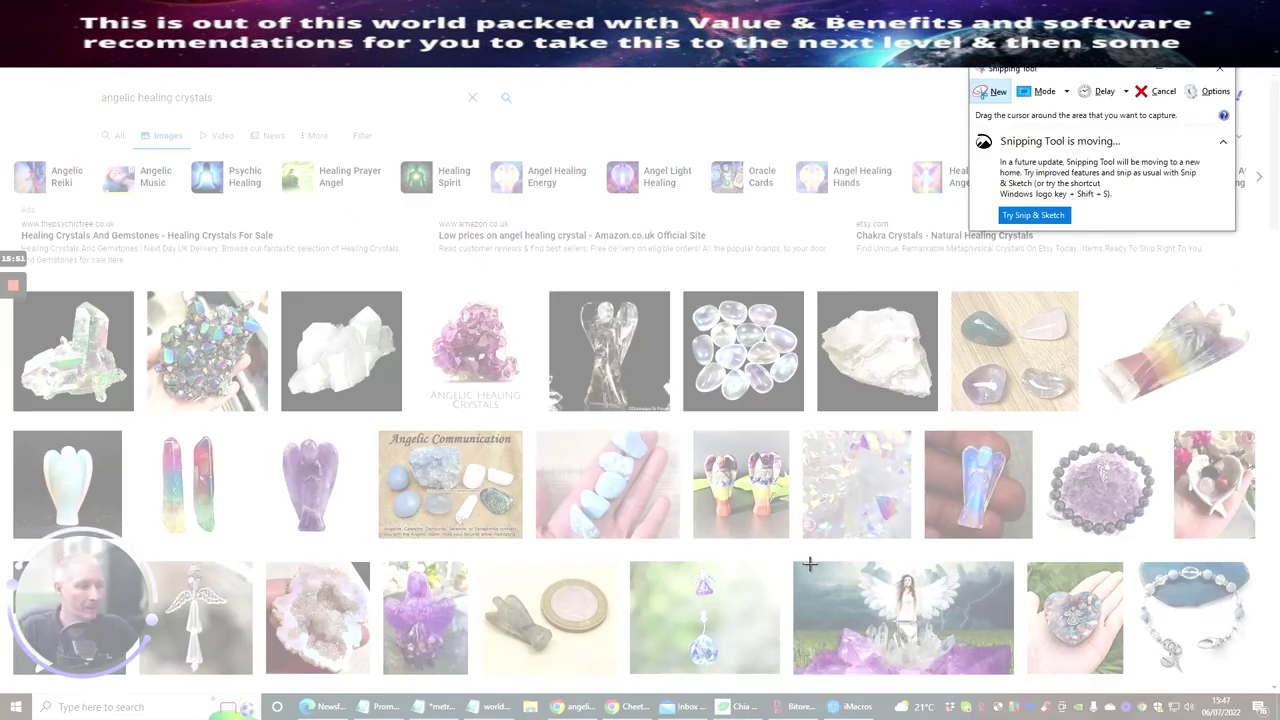
pyautogui.moveTo(796, 566); pyautogui.dragTo(1010, 670)
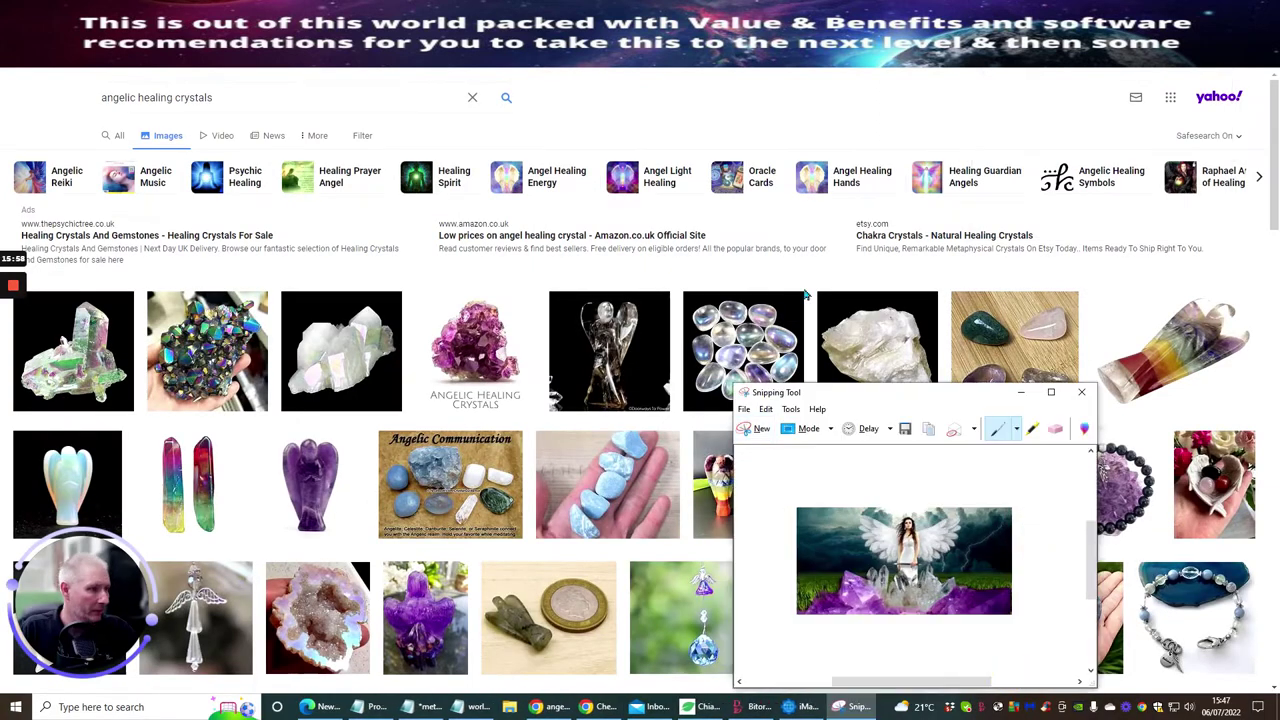
pyautogui.click(744, 410)
pyautogui.click(758, 444)
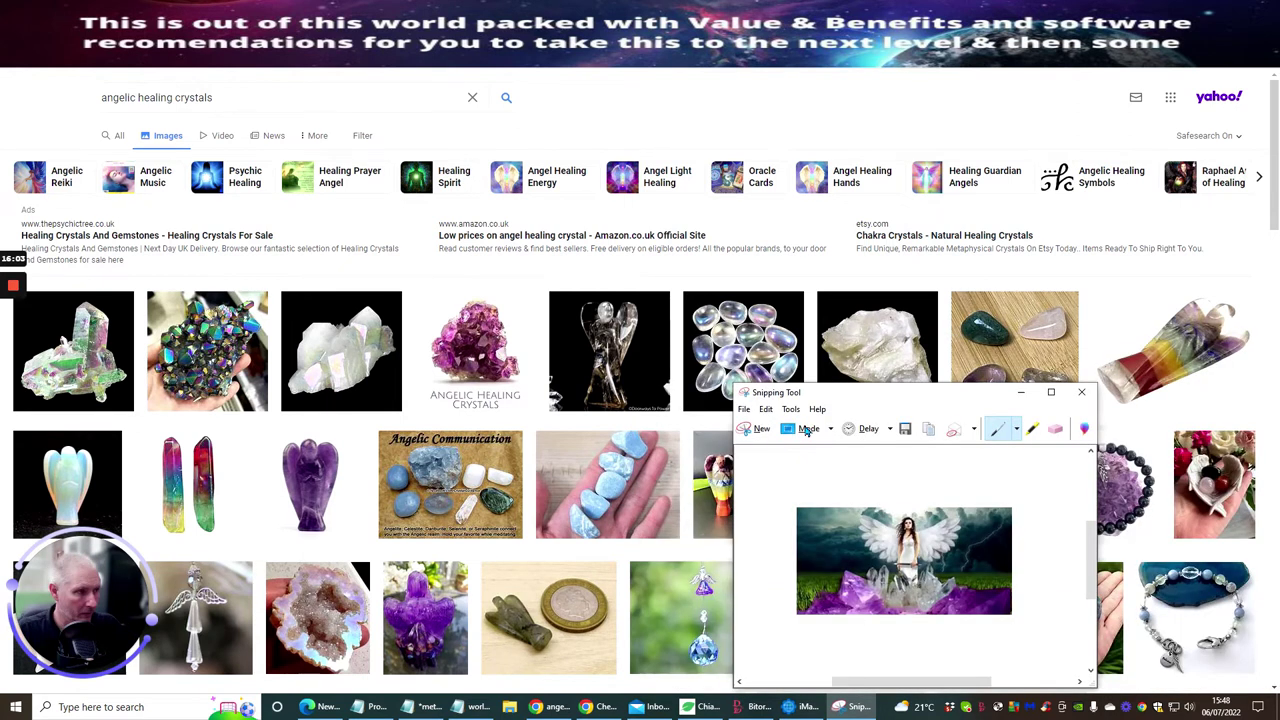
pyautogui.click(1020, 392)
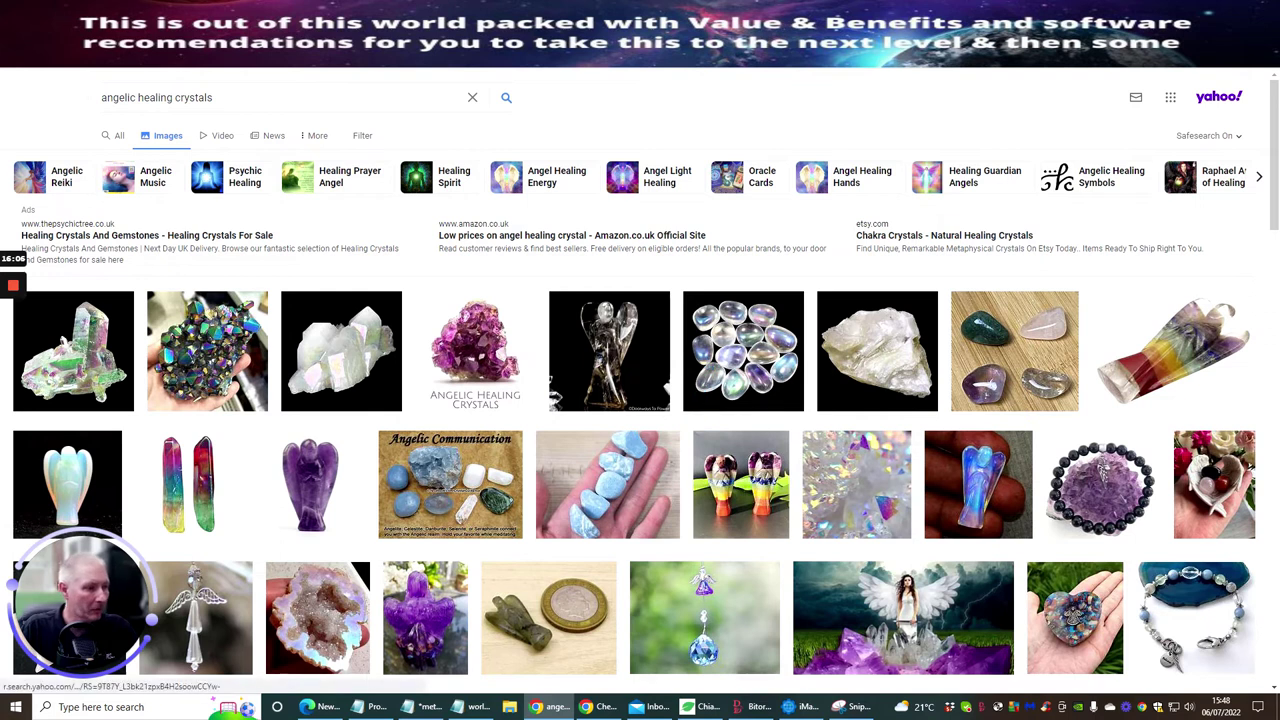
# - Take a new snip of the round tumbled crystals image on the black background
pyautogui.click(860, 710)
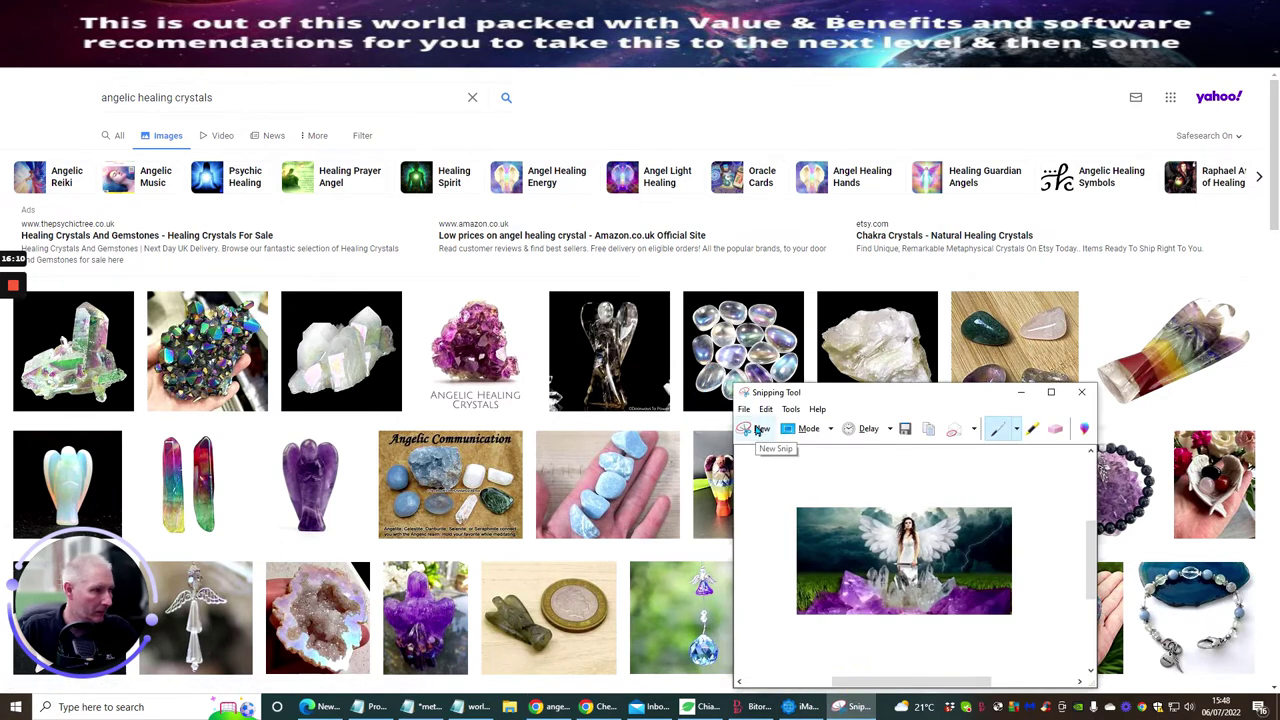
pyautogui.click(757, 430)
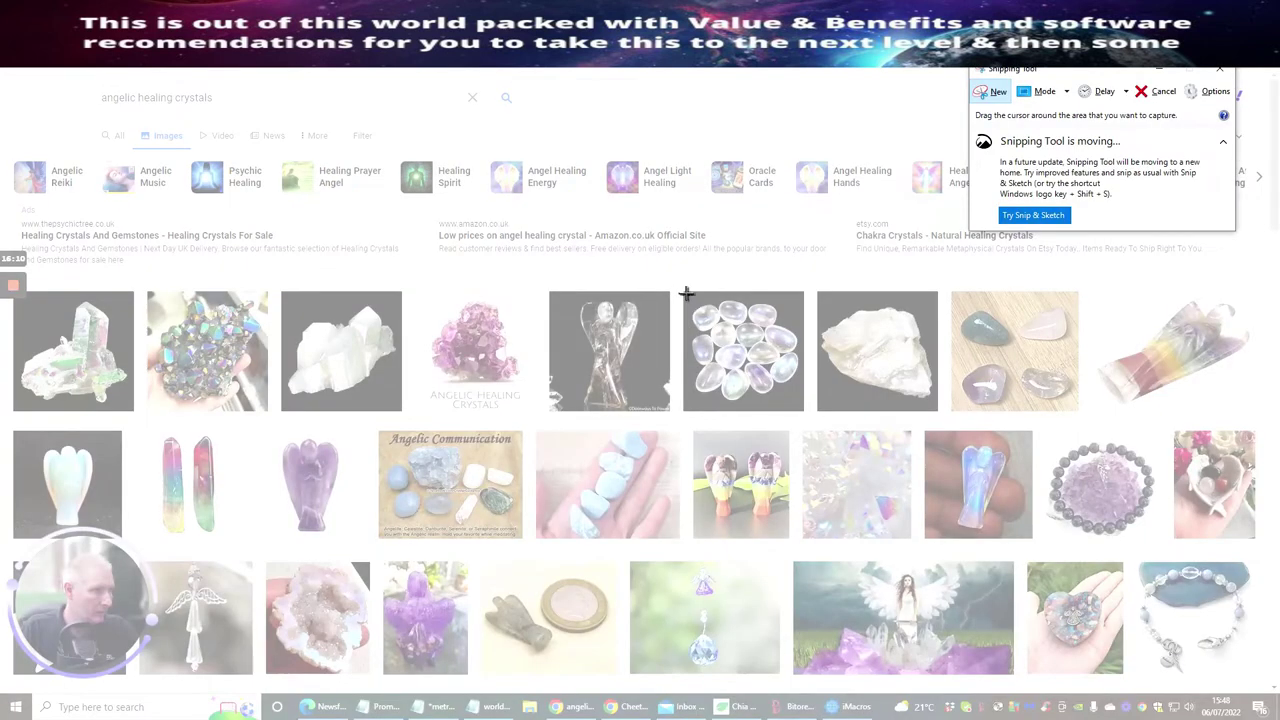
pyautogui.moveTo(686, 292); pyautogui.dragTo(802, 408)
# - Save the tumbled crystals snip as a JPEG file named "chrissy 3" in the Pictures folder and minimize Snipping Tool
pyautogui.click(634, 195)
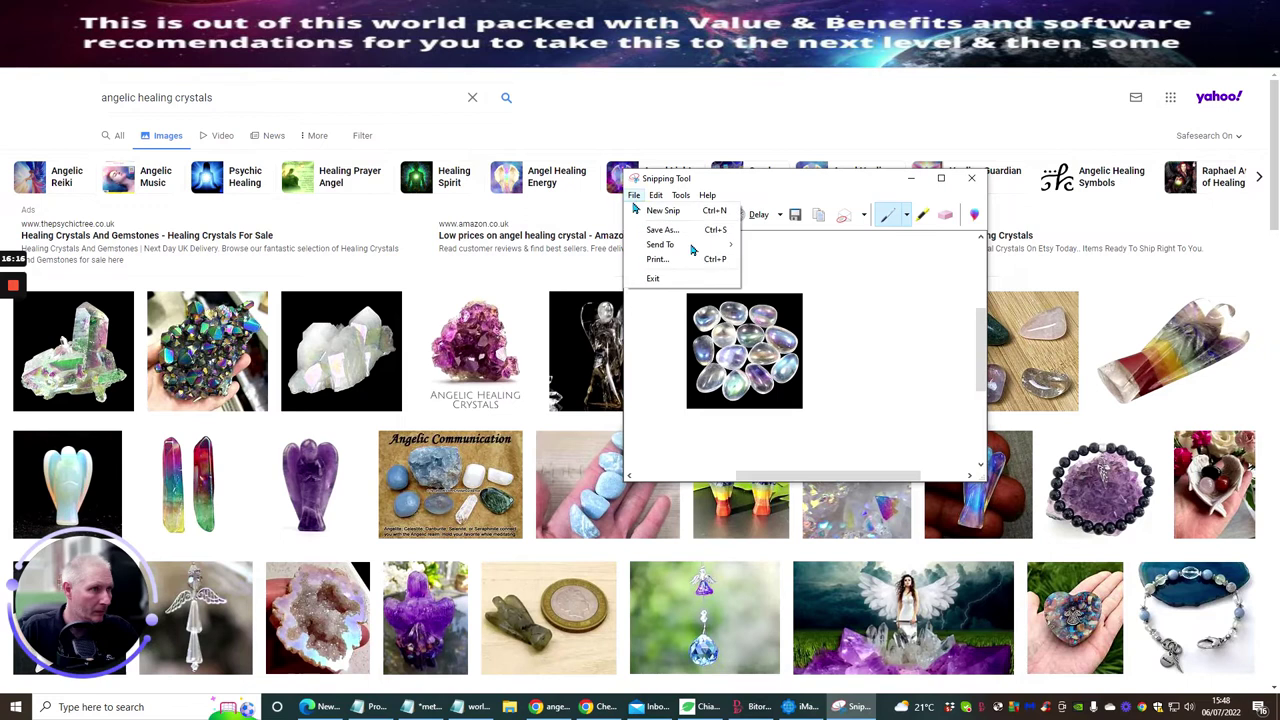
pyautogui.hotkey('ctrl', 's')
pyautogui.write('chrissy 2')
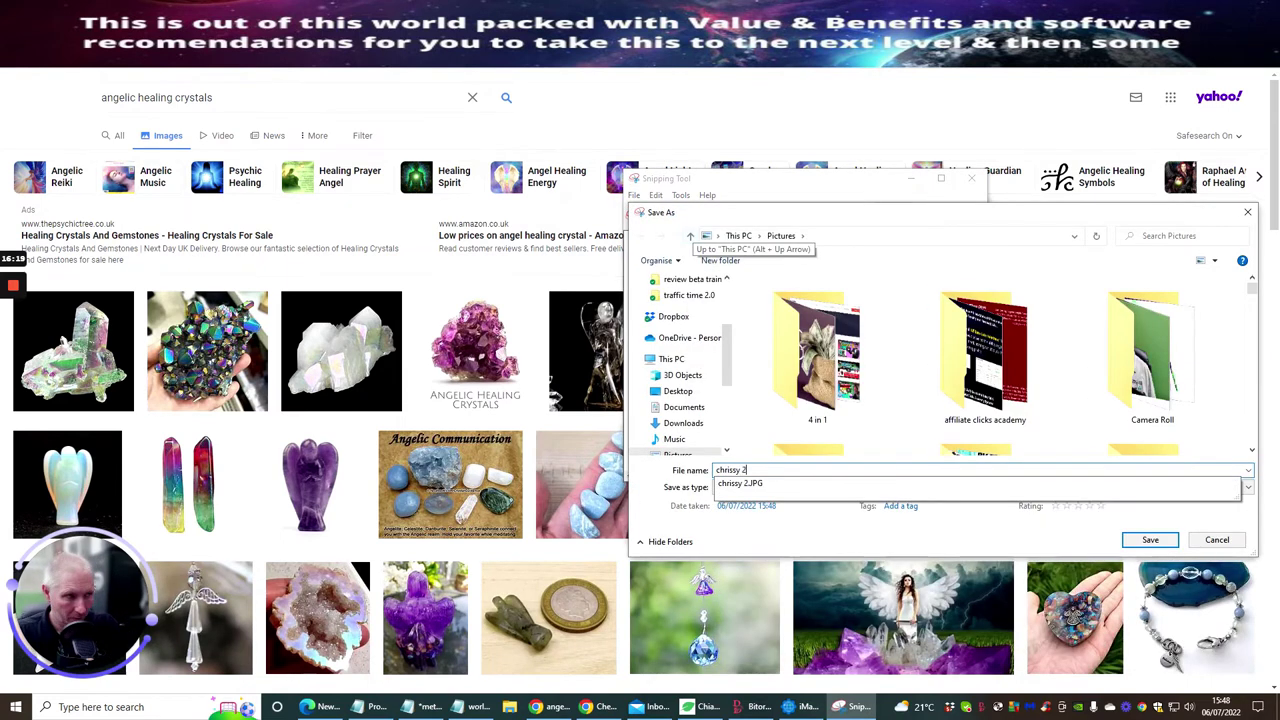
pyautogui.press('Return')
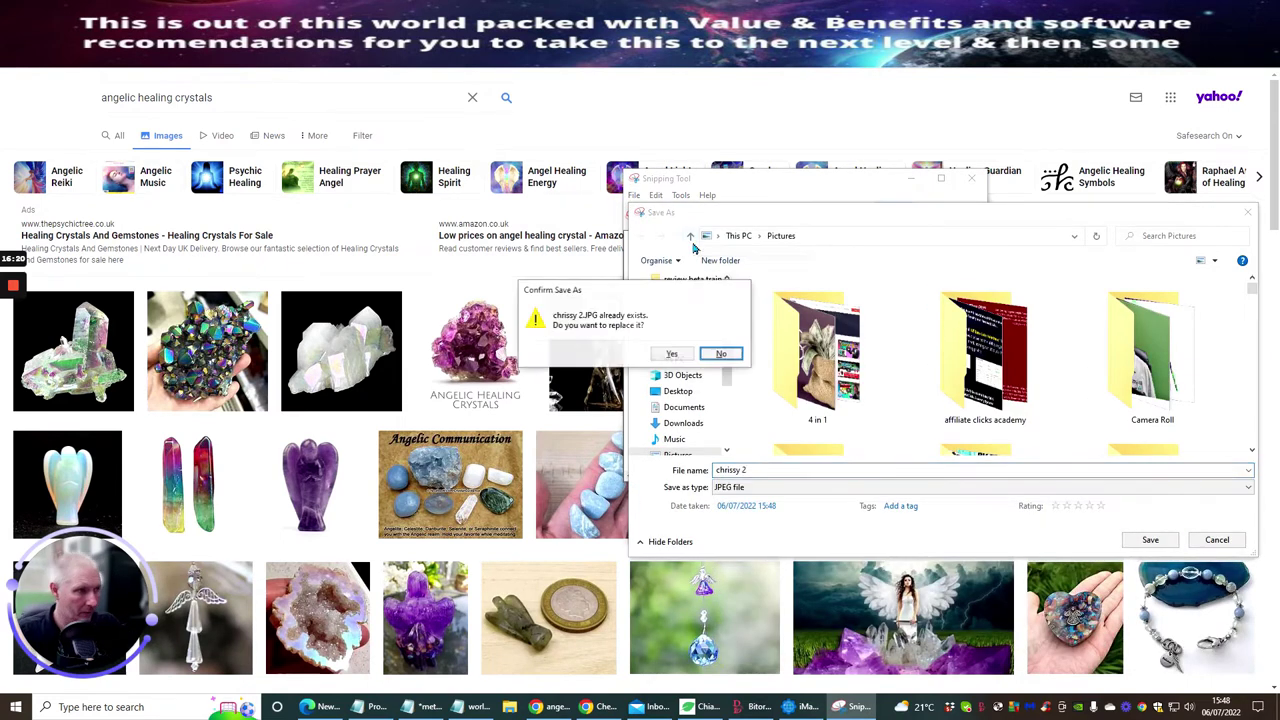
pyautogui.click(721, 354)
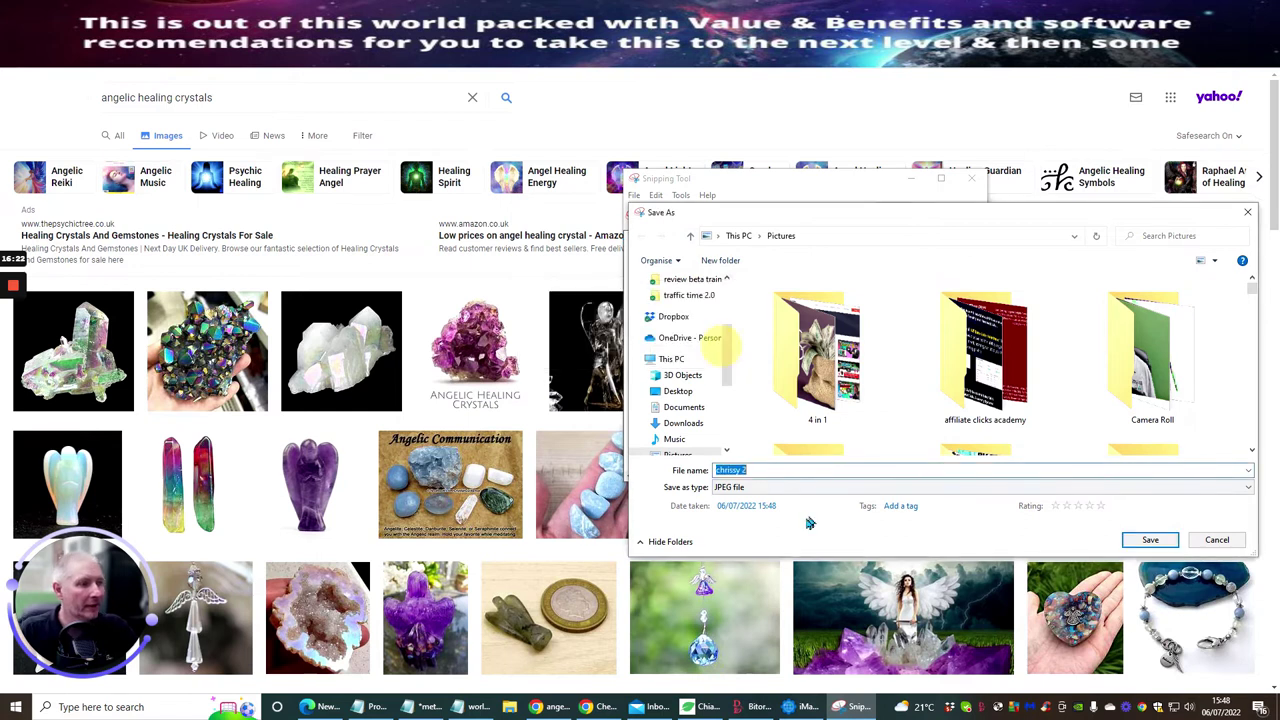
pyautogui.click(752, 470)
pyautogui.press('BackSpace')
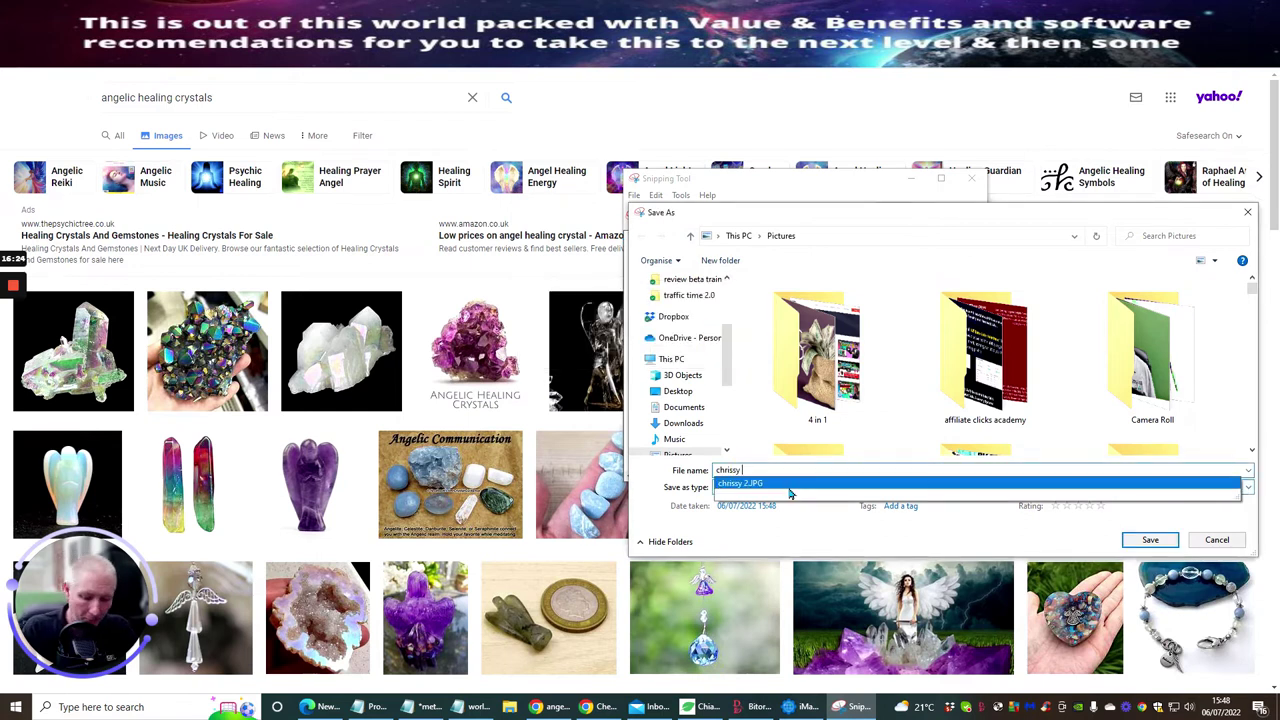
pyautogui.write('3')
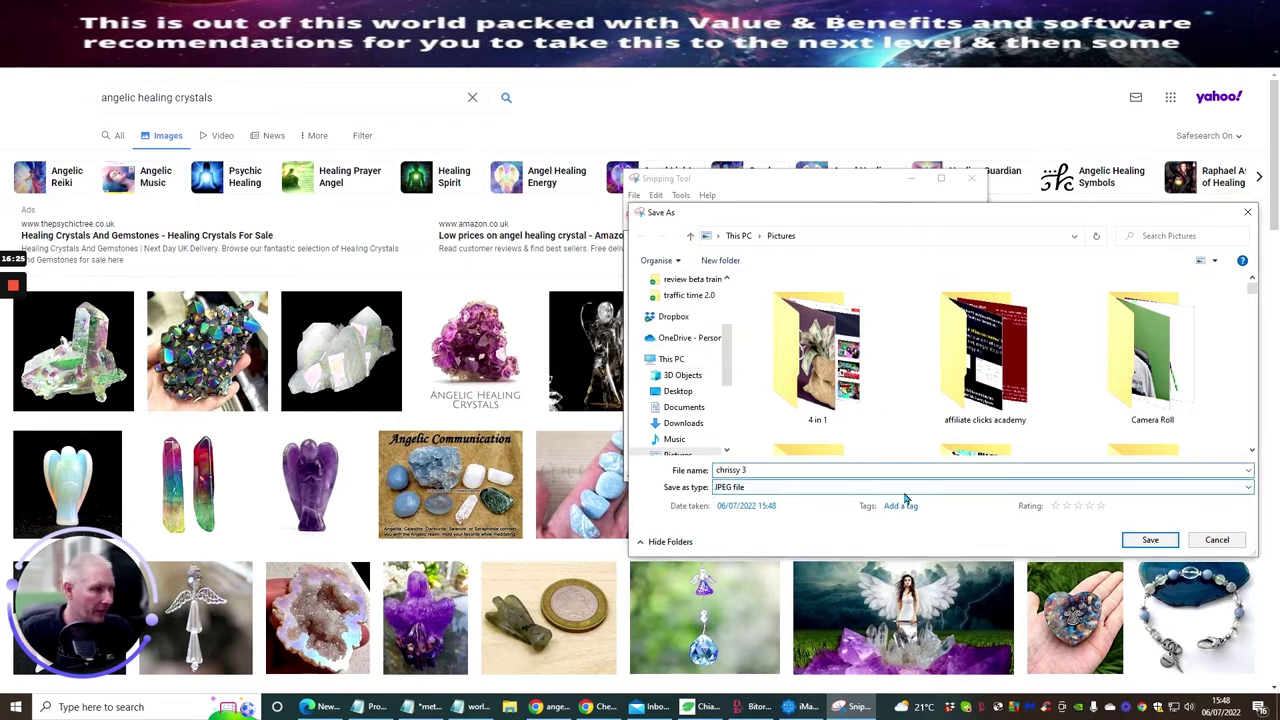
pyautogui.click(1155, 540)
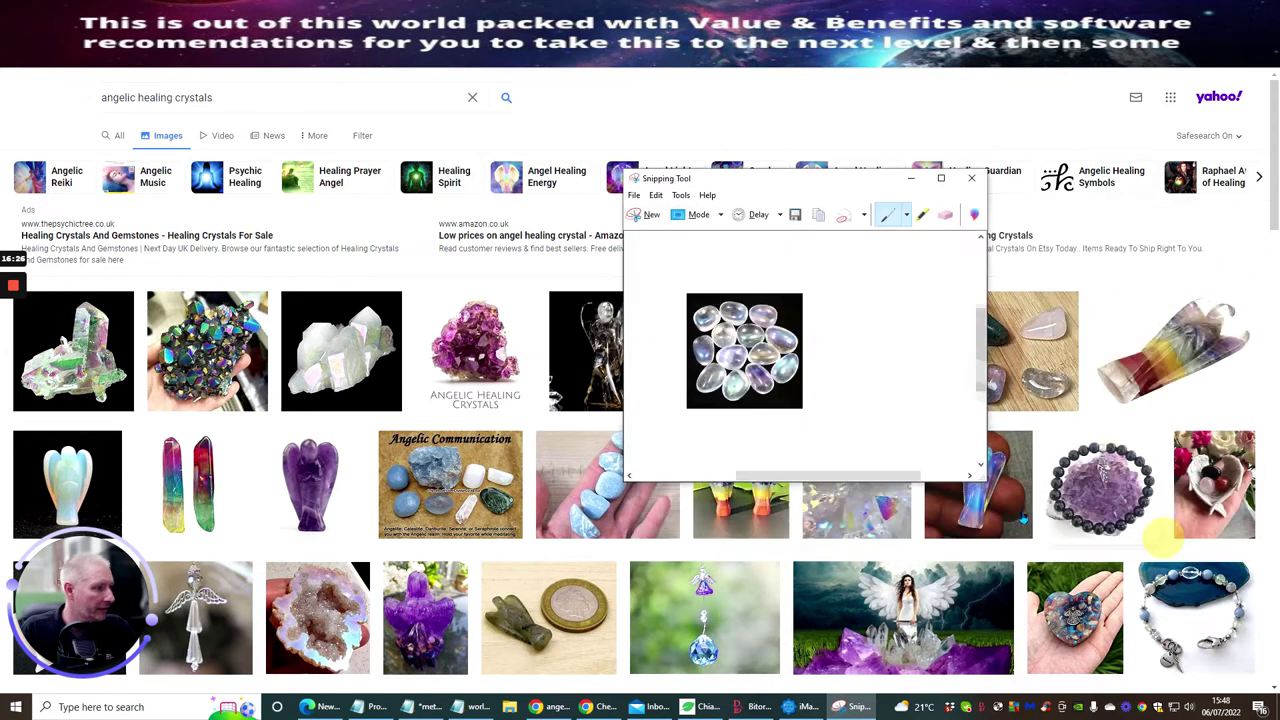
pyautogui.click(910, 178)
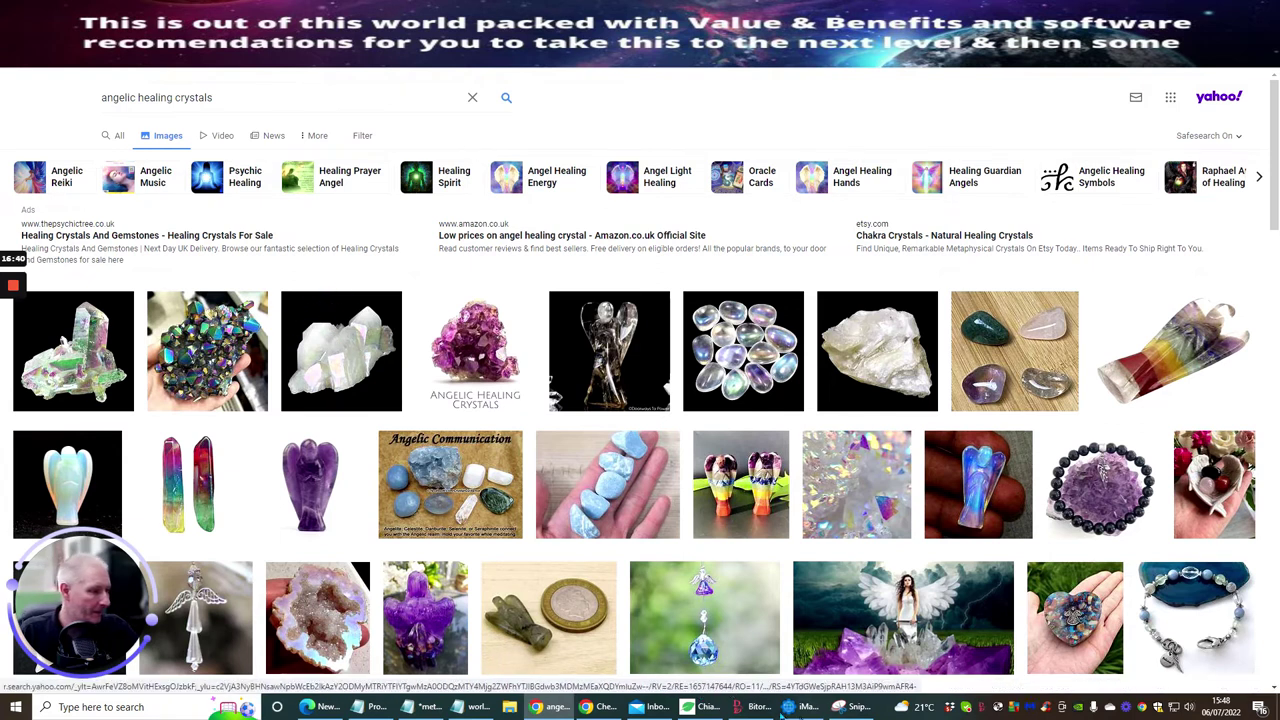
# - Switch to Snipping Tool and take a new snip of the white crystal cluster image on the black background
pyautogui.click(852, 707)
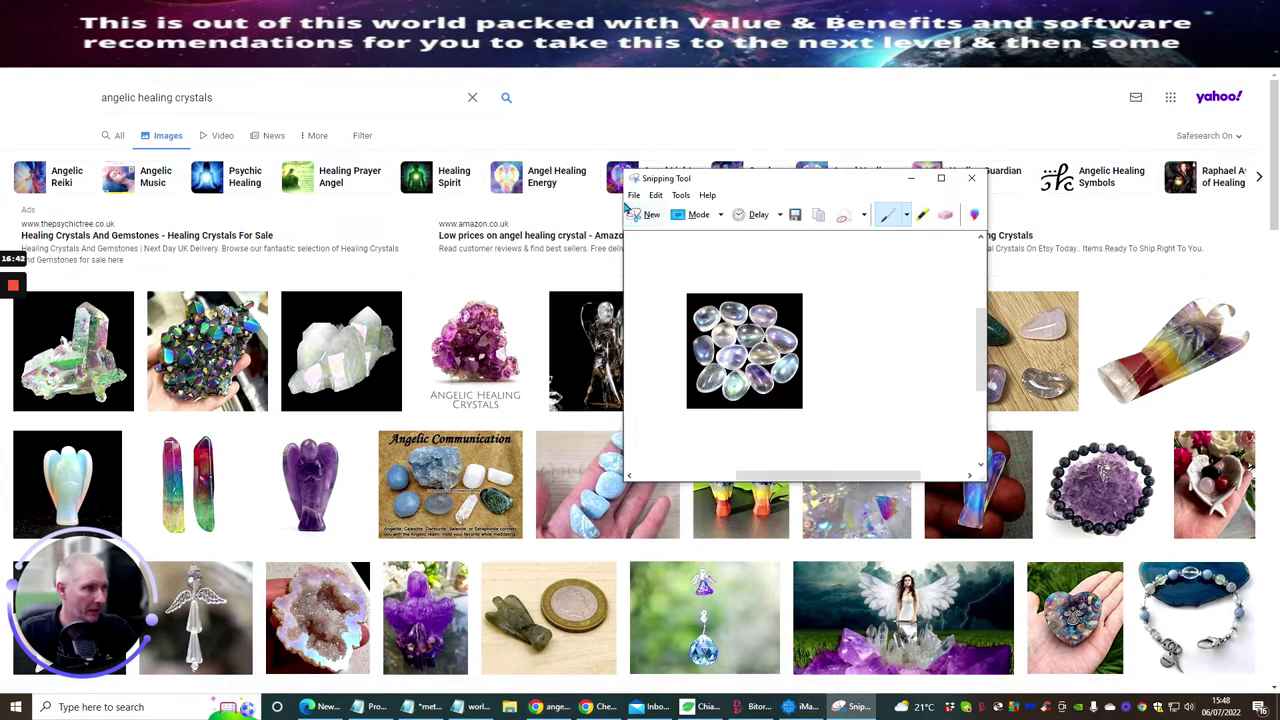
pyautogui.click(645, 214)
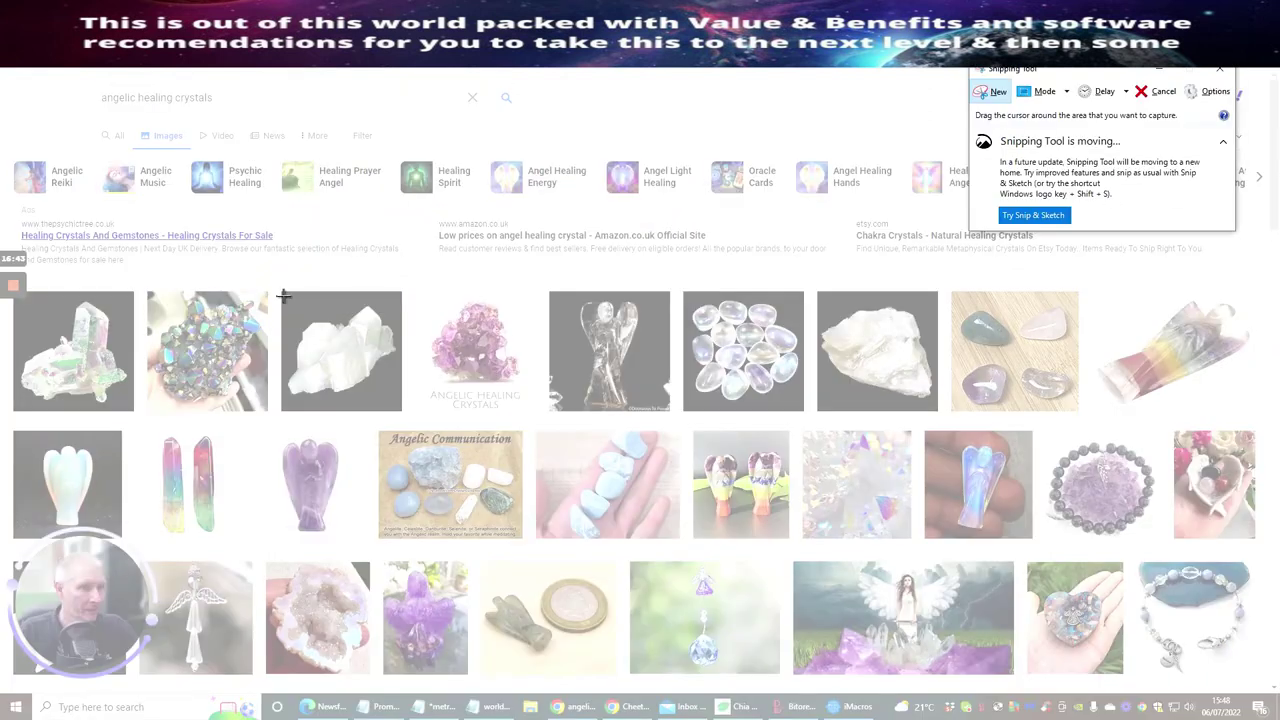
pyautogui.moveTo(285, 296); pyautogui.dragTo(398, 409)
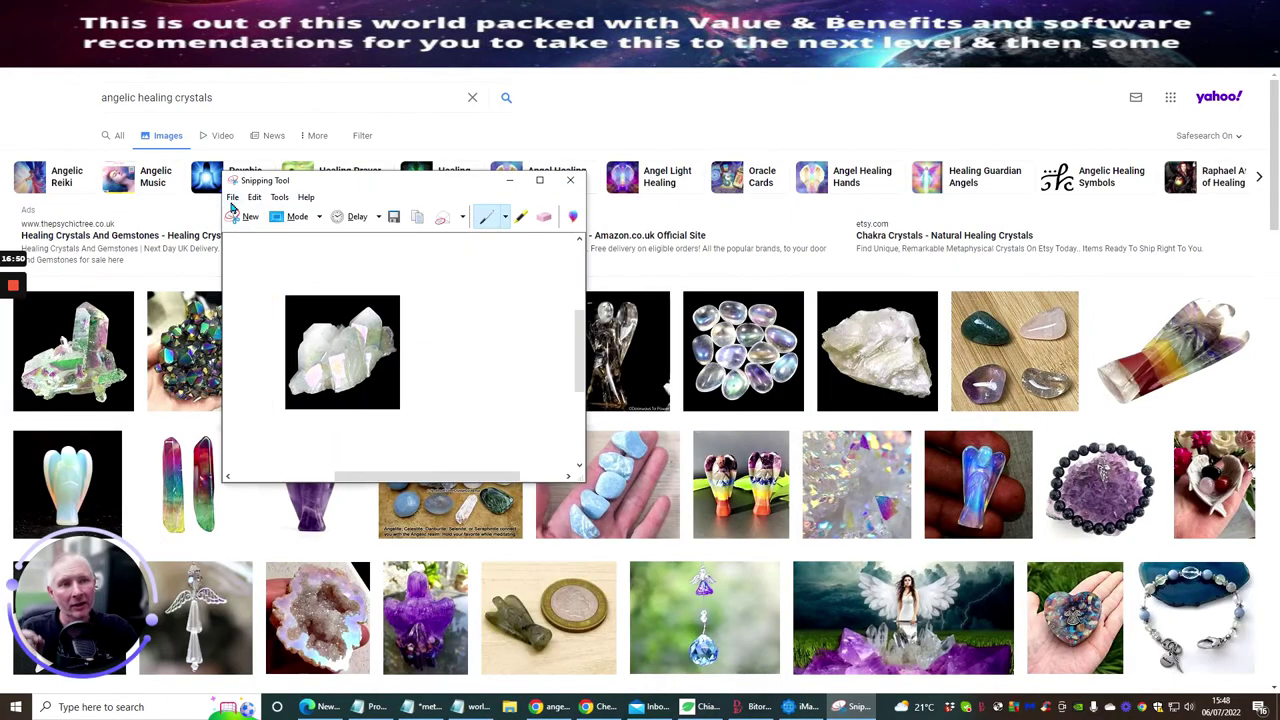
# - Save the white crystal cluster snip as a JPEG file named "chrissy 4" in the Pictures folder and minimize Snipping Tool
pyautogui.click(232, 198)
pyautogui.click(246, 234)
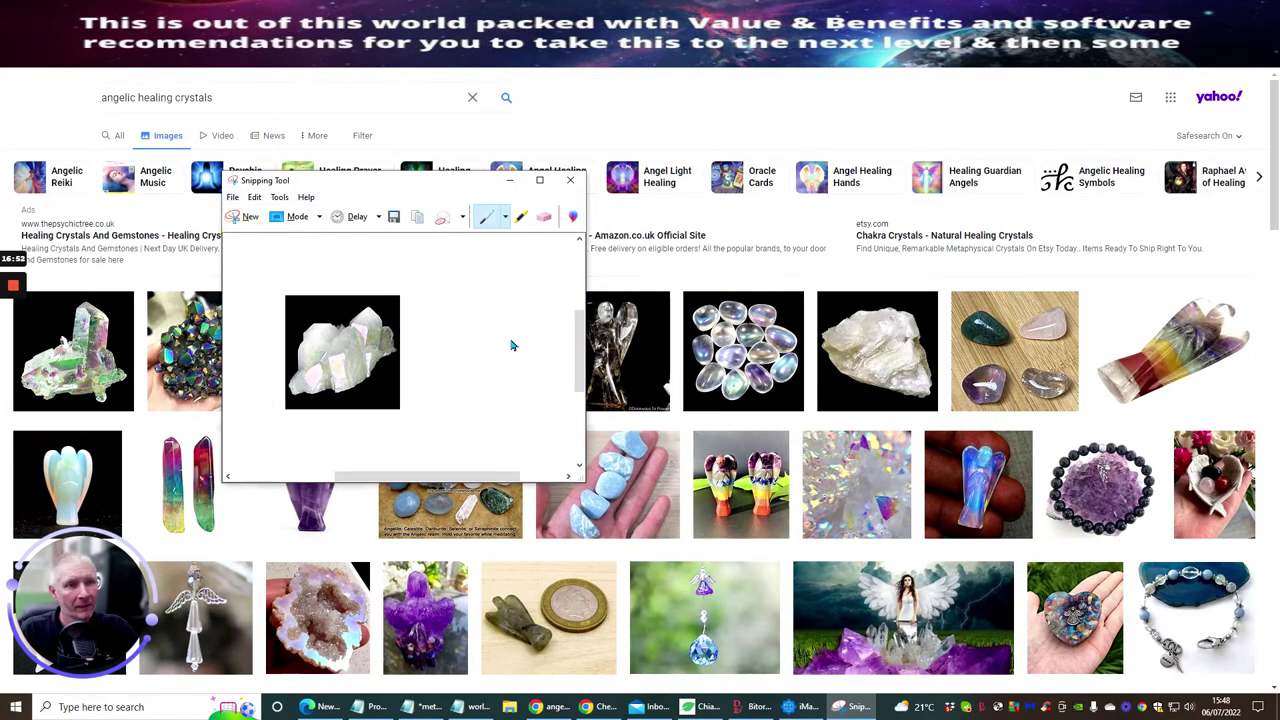
pyautogui.write('chrissy 4')
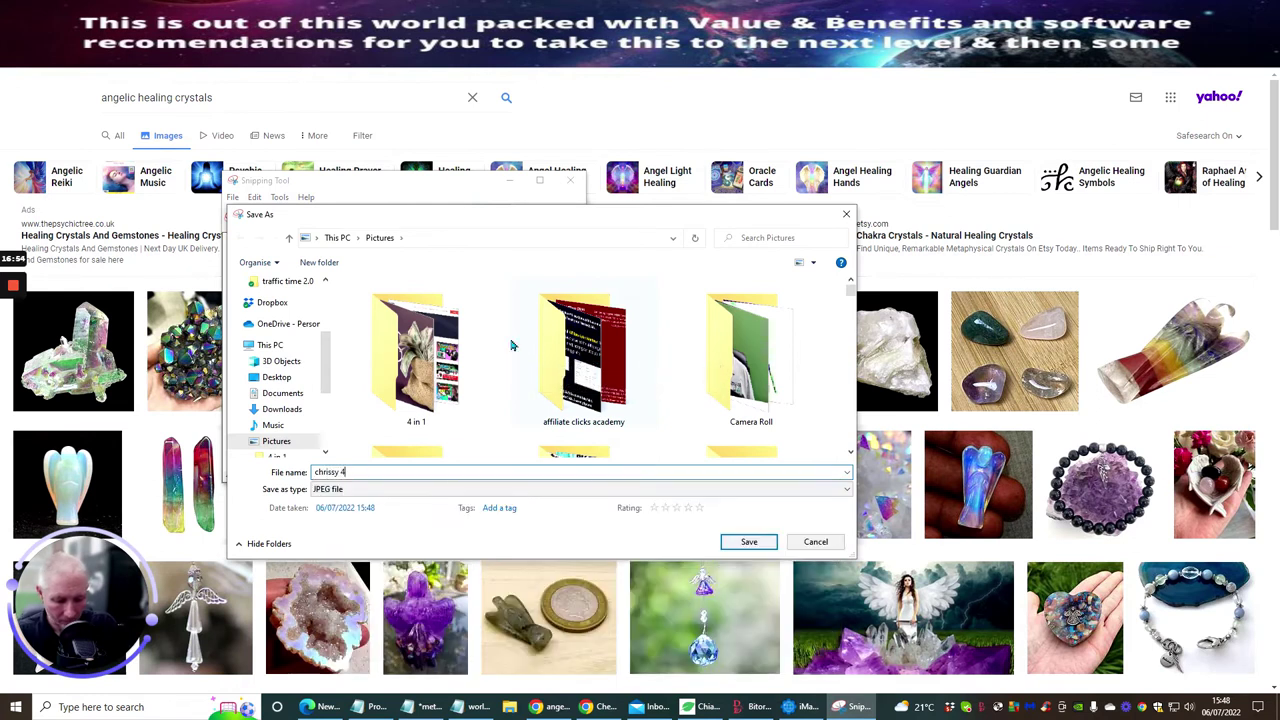
pyautogui.press('Return')
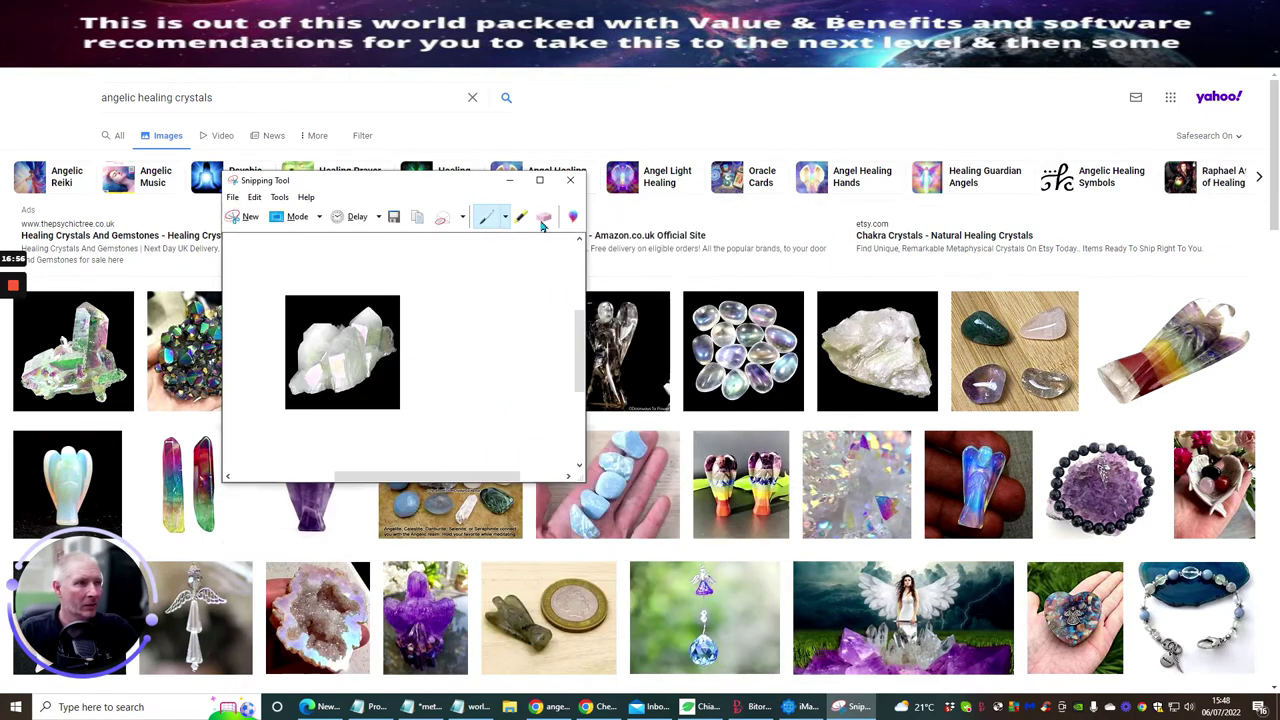
pyautogui.click(509, 181)
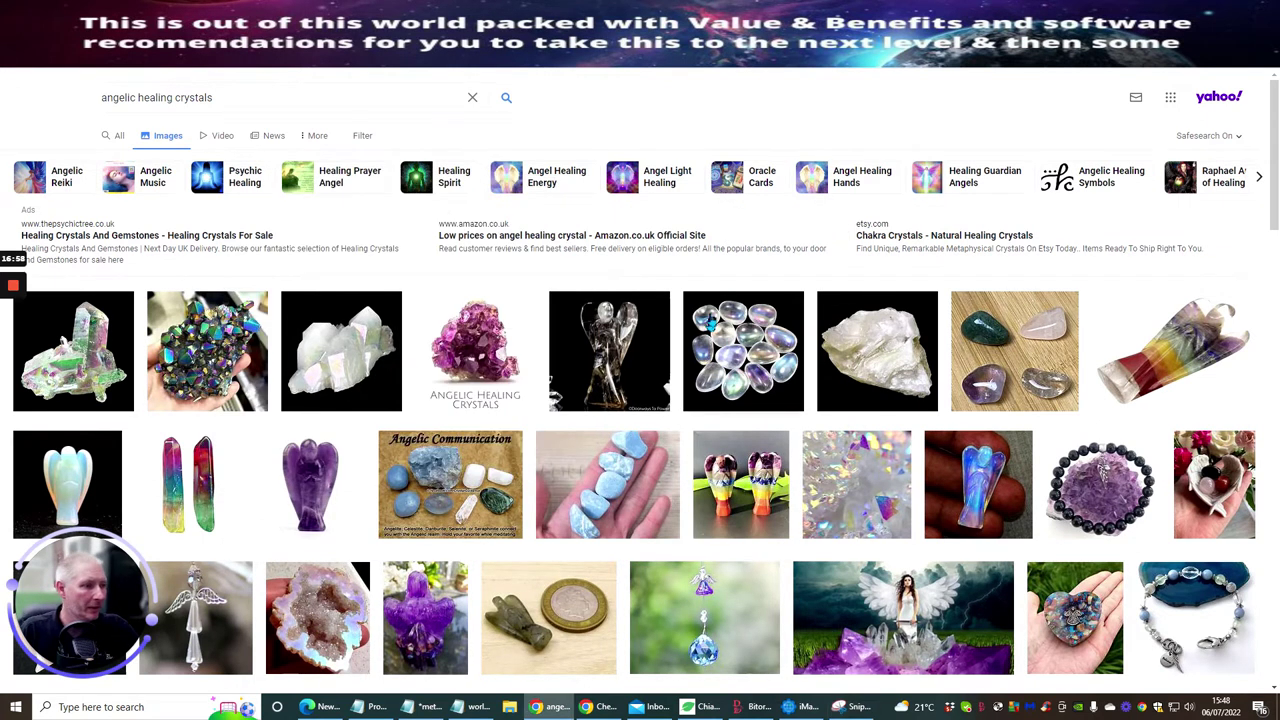
# - Take a new Snipping Tool capture of the purple crystal angel figure on the white background
pyautogui.scroll(-1, 640, 450)
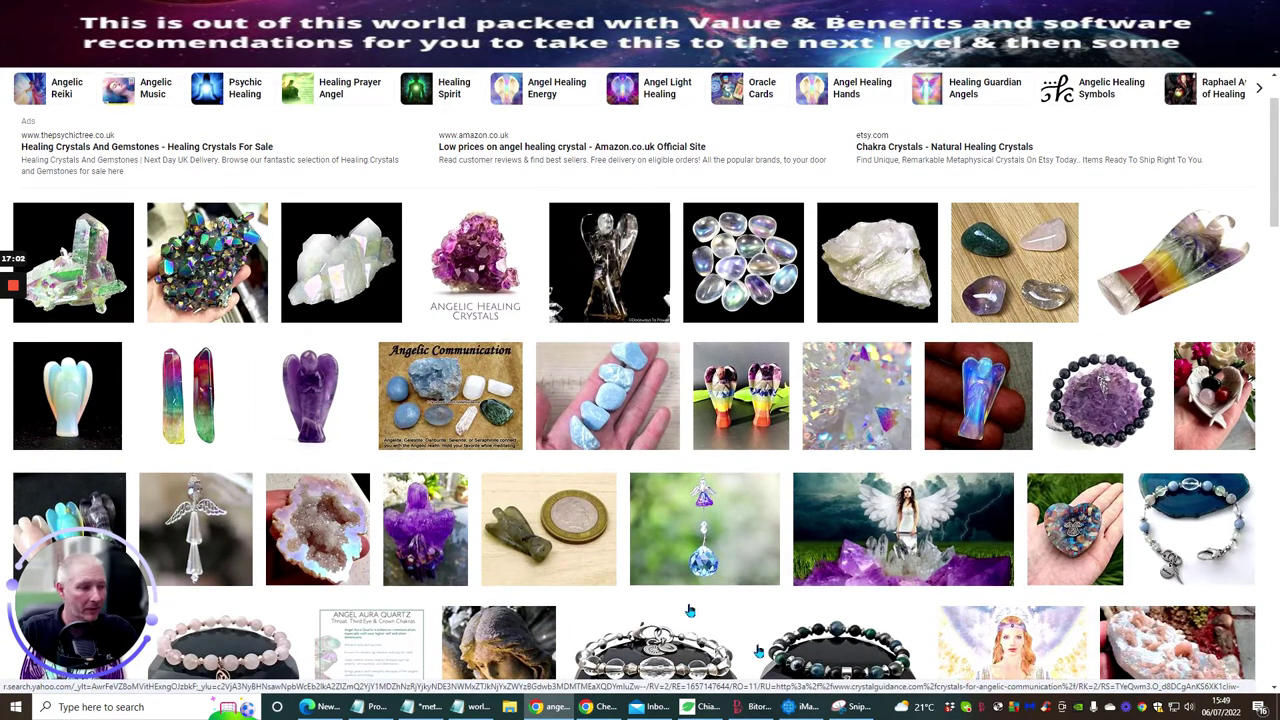
pyautogui.click(848, 707)
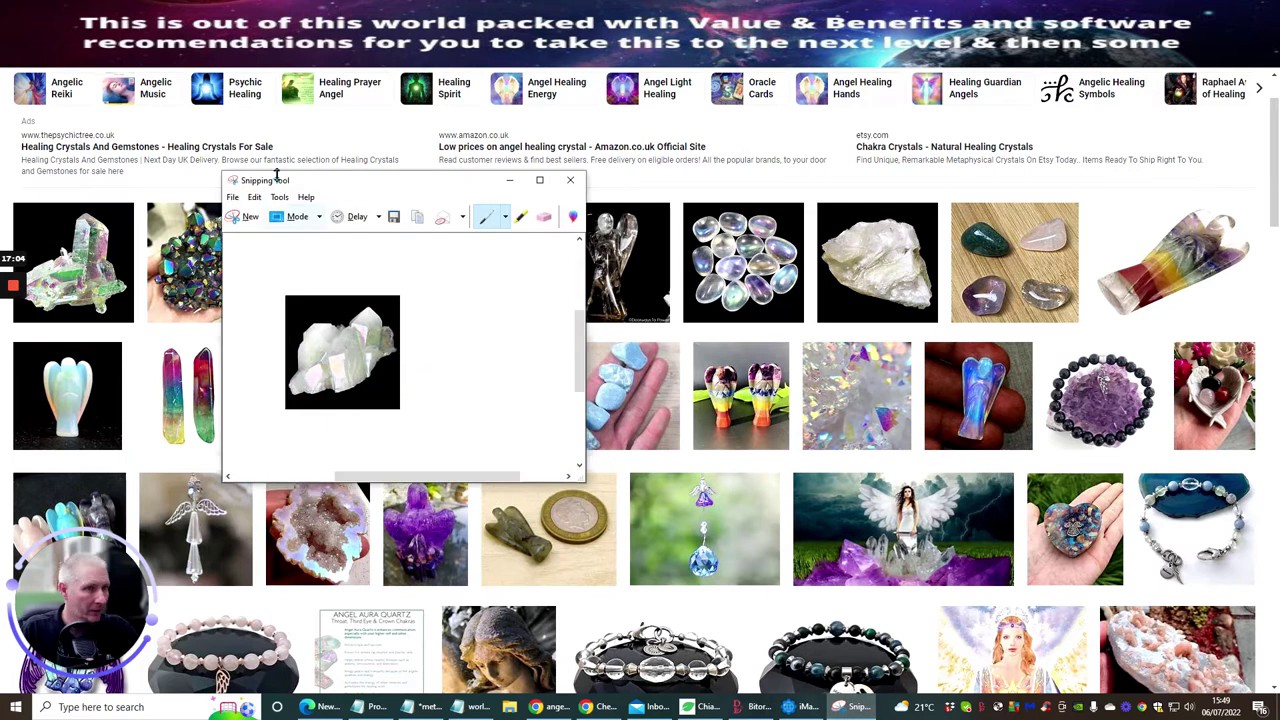
pyautogui.click(274, 240)
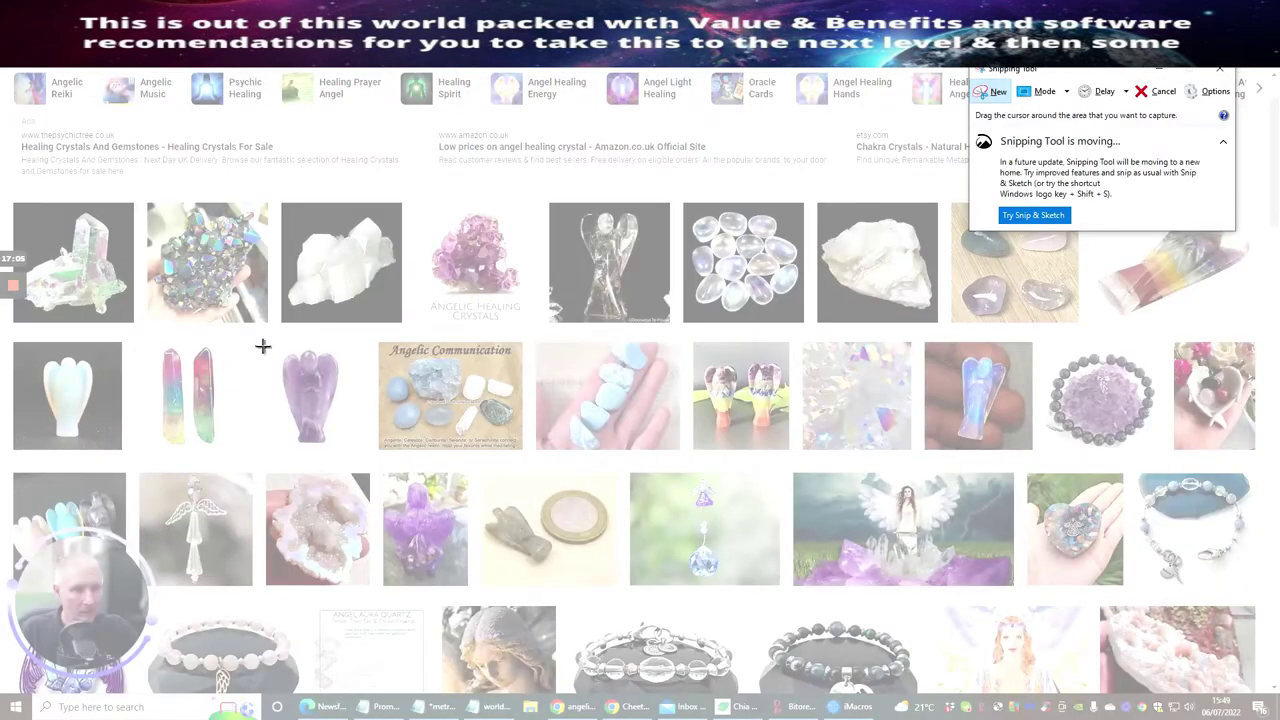
pyautogui.moveTo(262, 346); pyautogui.dragTo(363, 450)
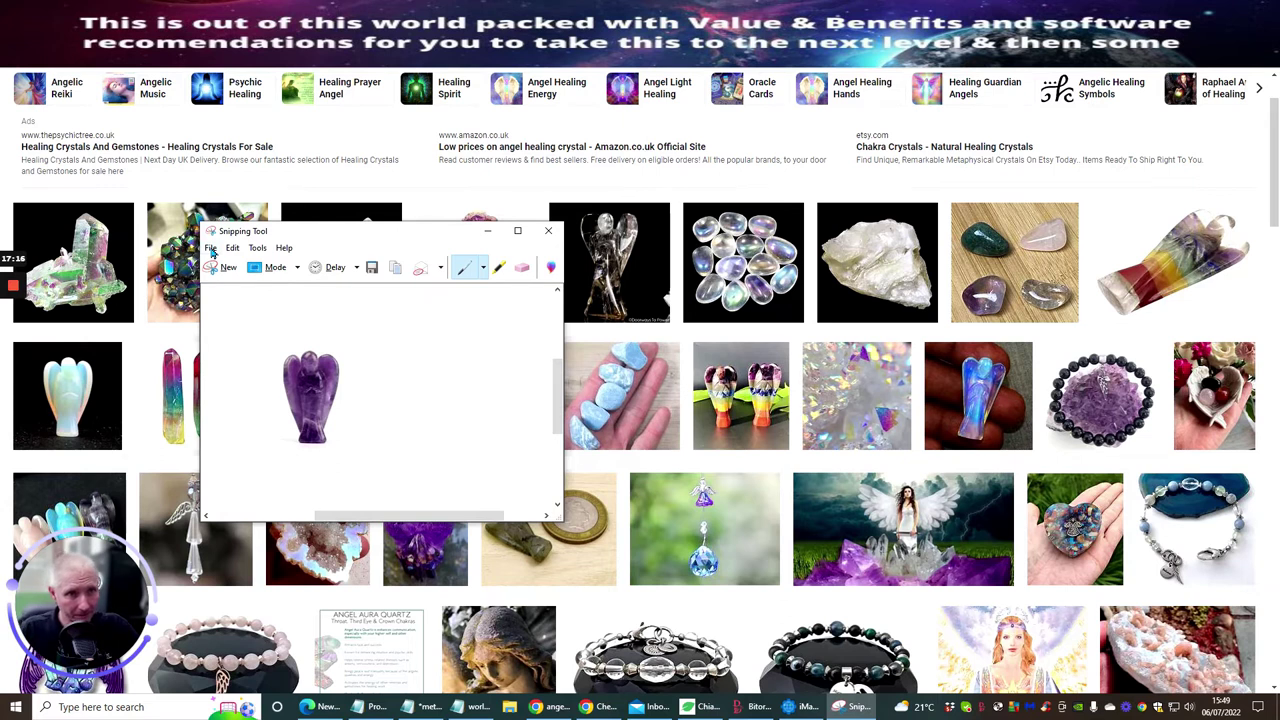
# - Save the purple angel snip as "chrissy 5" in the Pictures folder and minimize Snipping Tool
pyautogui.click(211, 248)
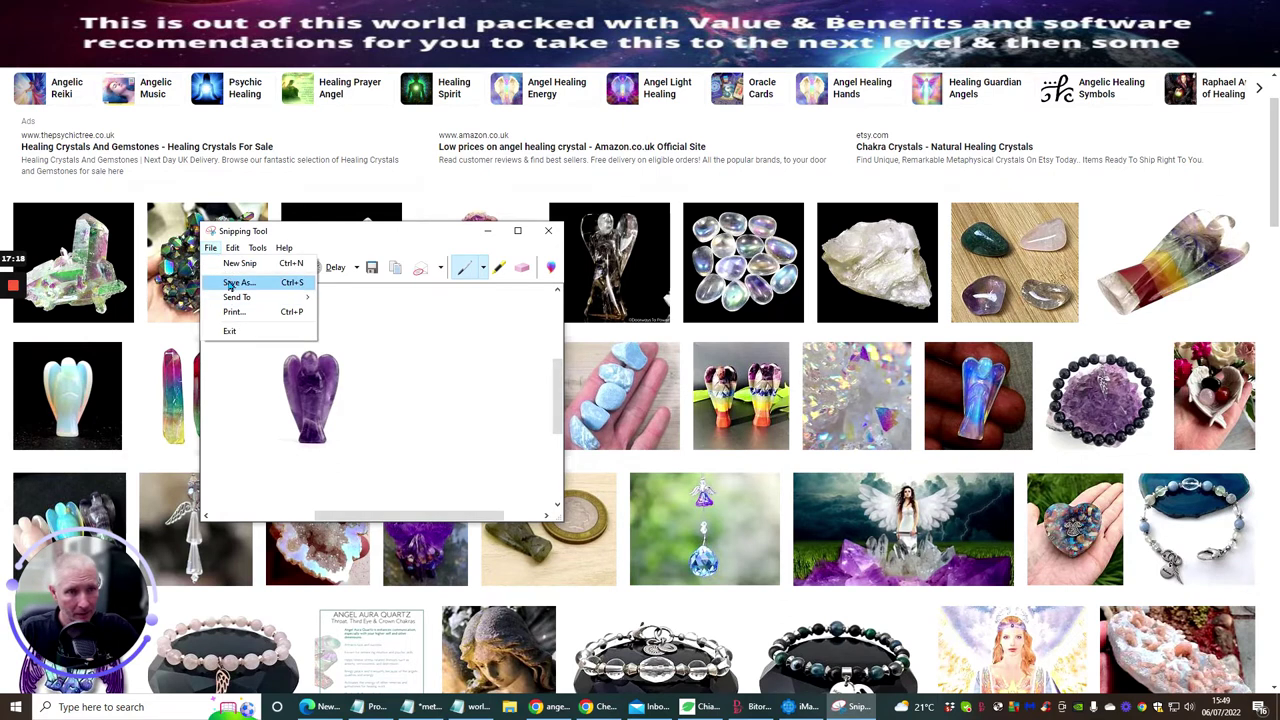
pyautogui.click(230, 284)
pyautogui.write('chr')
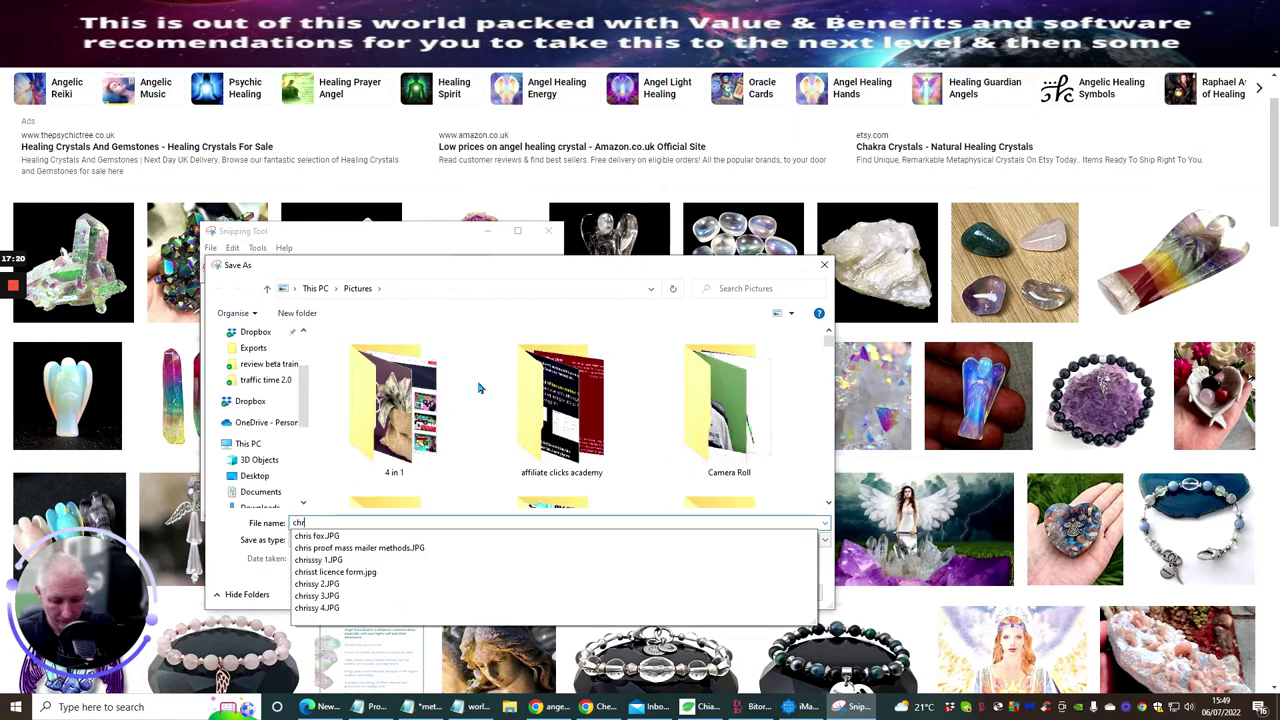
pyautogui.write('issy')
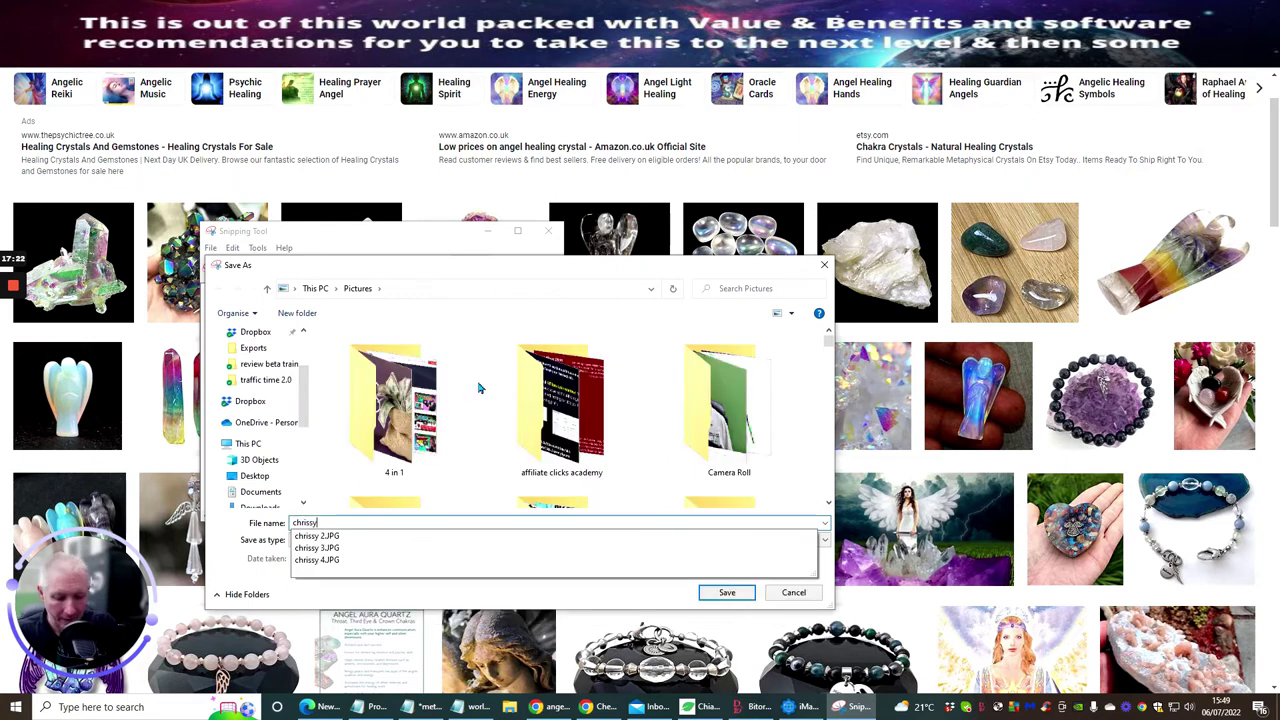
pyautogui.write(' 5')
pyautogui.press('Return')
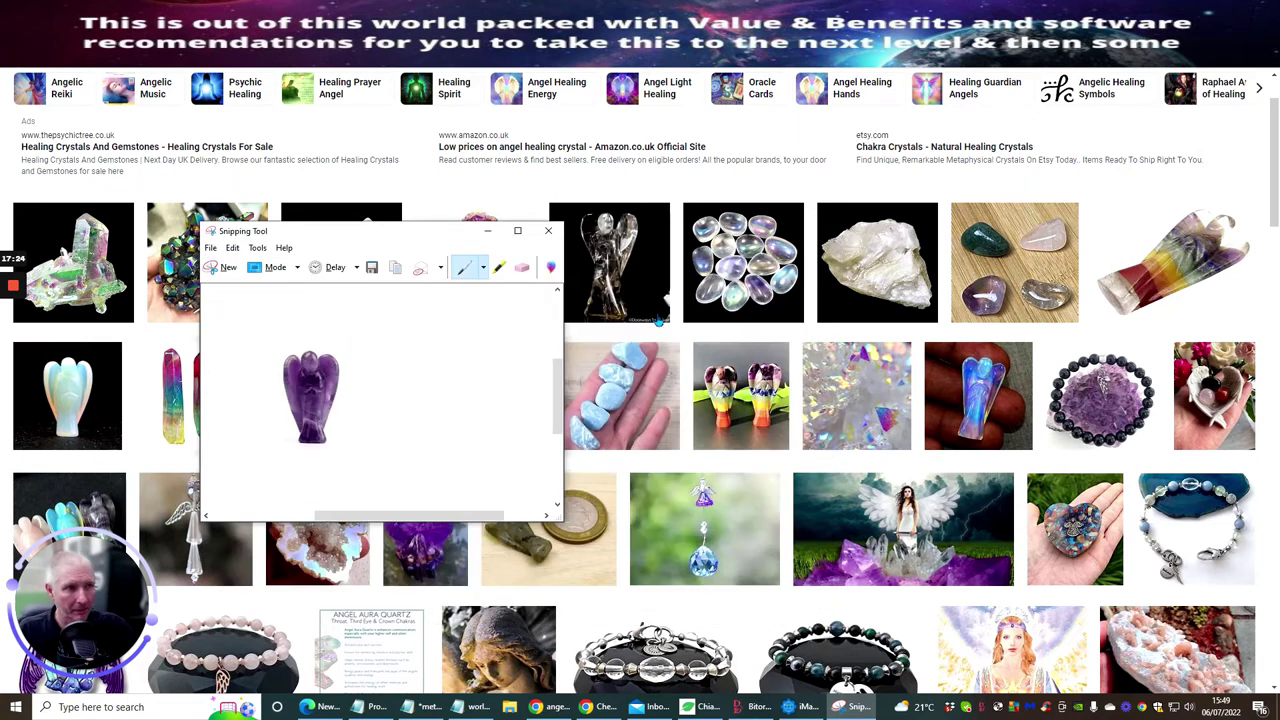
pyautogui.click(487, 236)
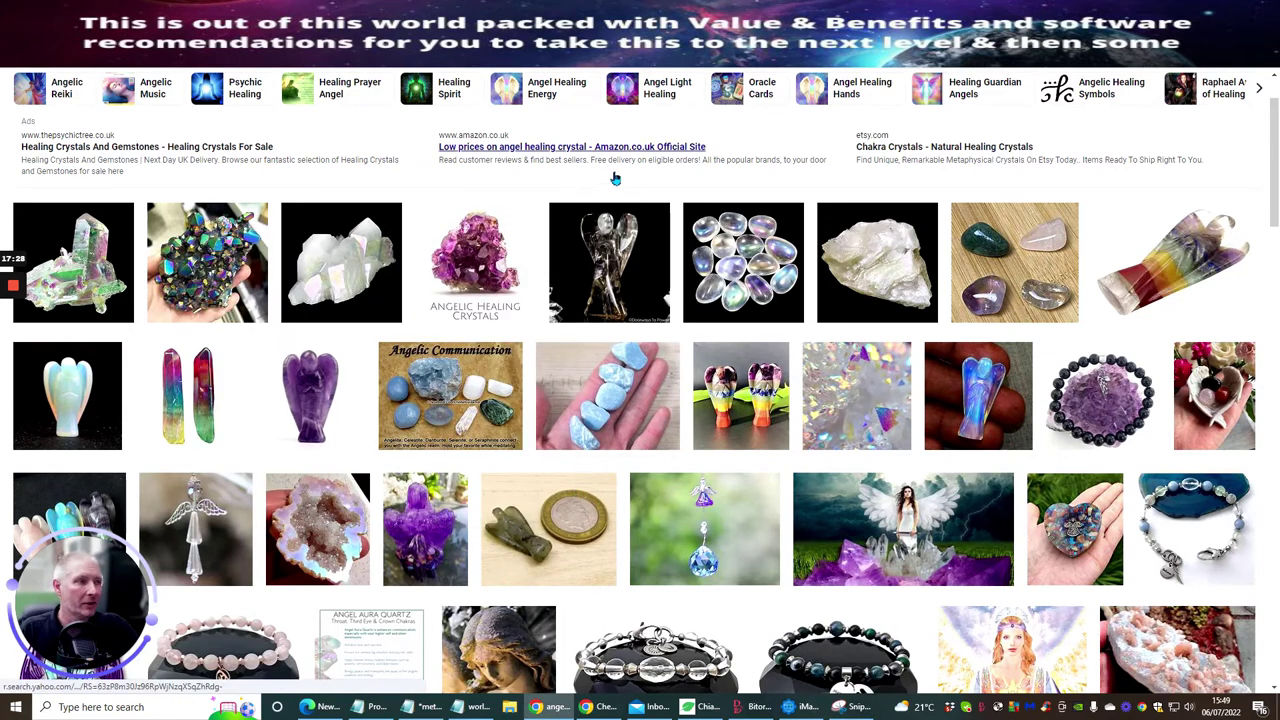
# - Open the remove.bg background removal site in a new browser tab
pyautogui.hotkey('ctrl', 't')
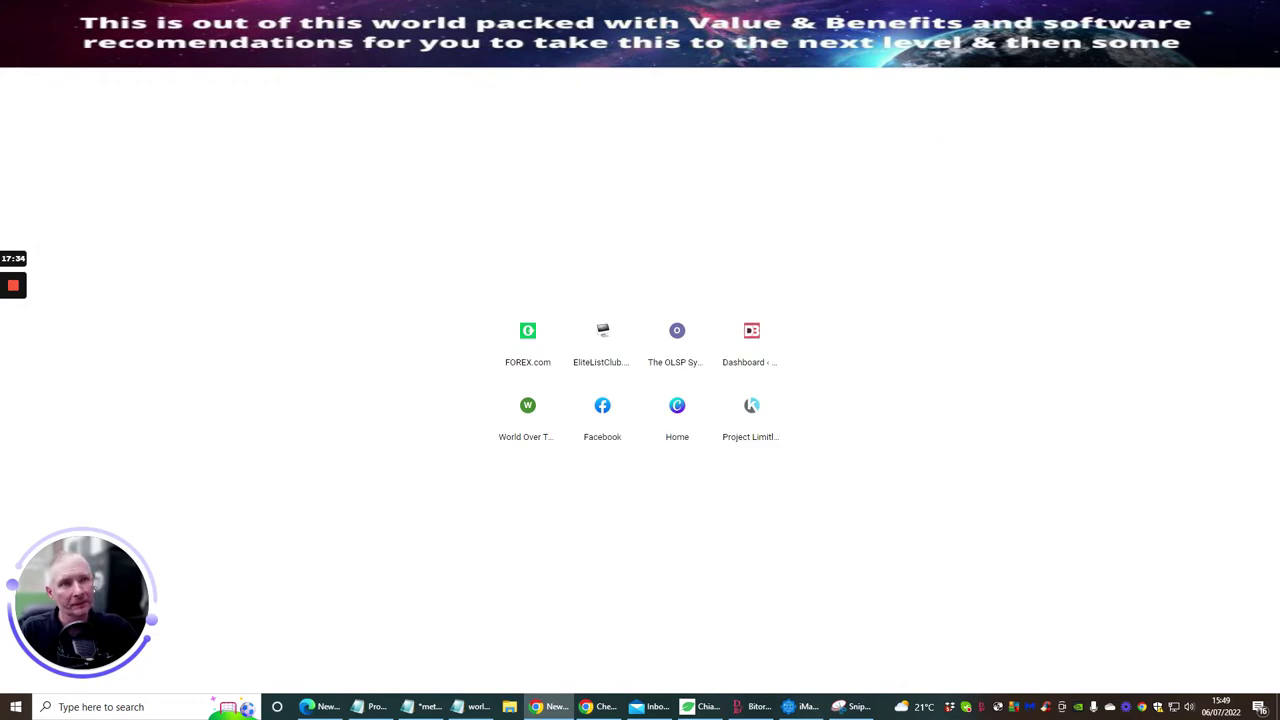
pyautogui.write('remove ba')
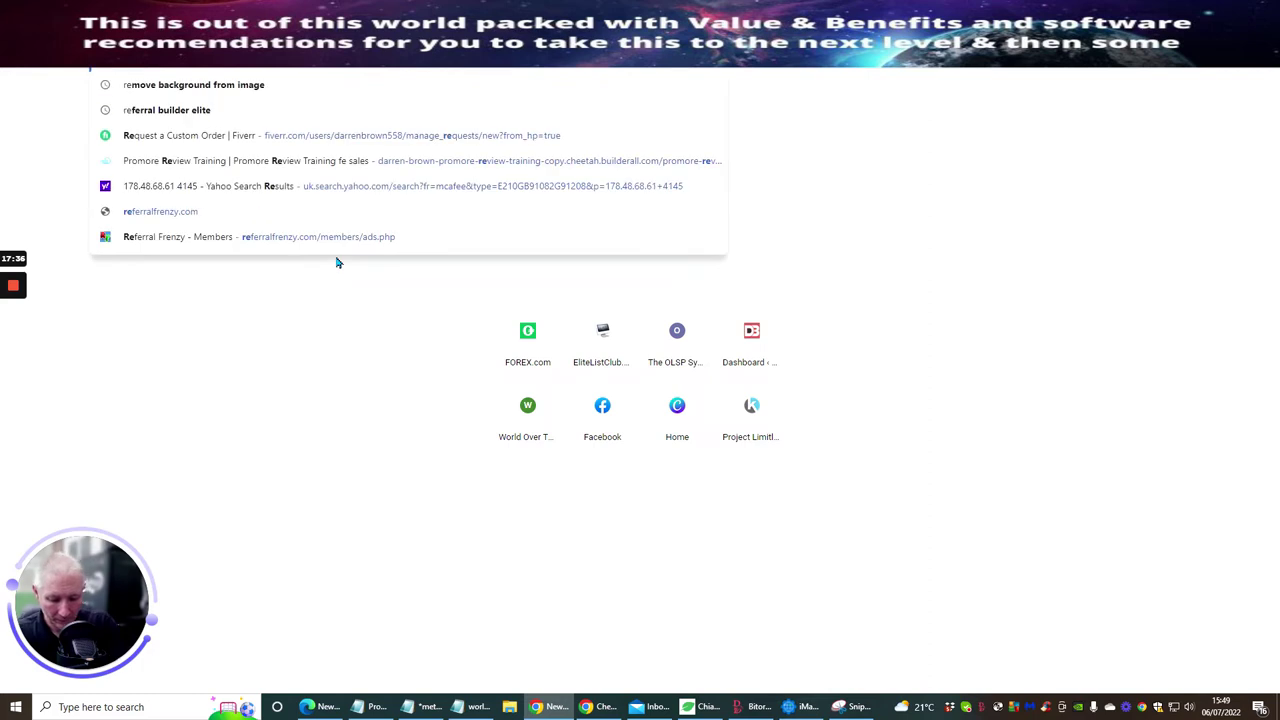
pyautogui.write('c')
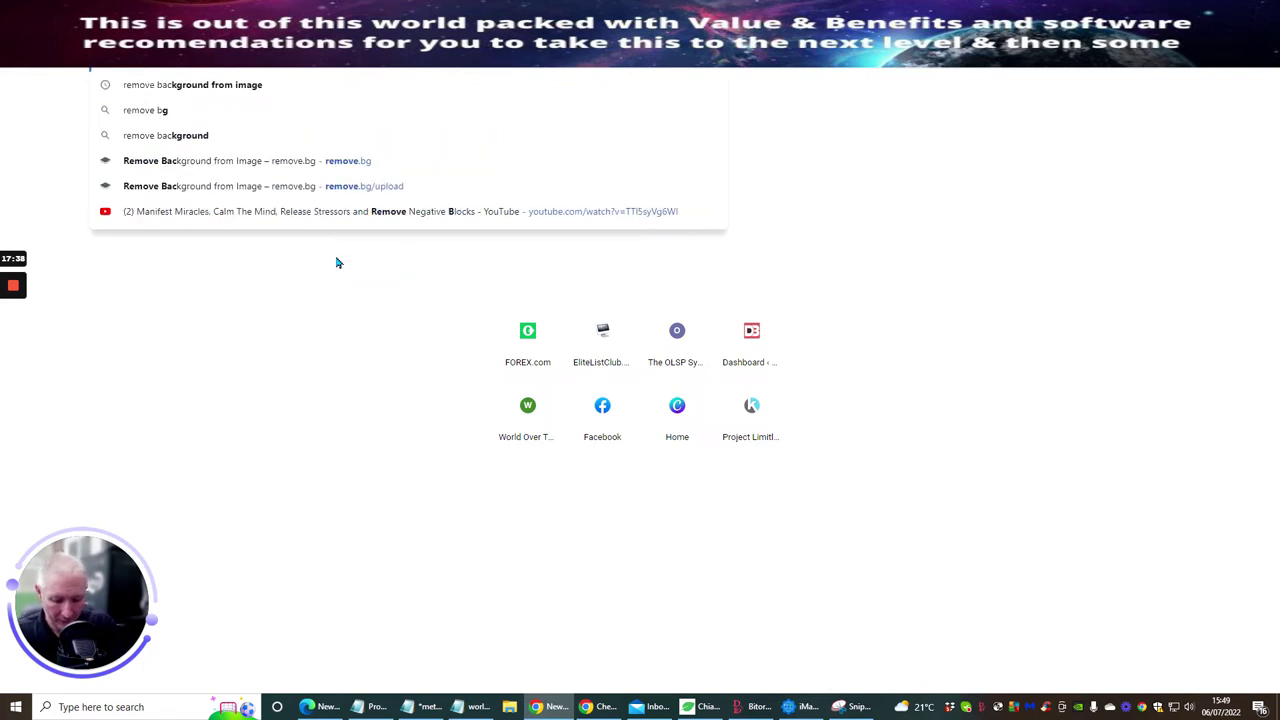
pyautogui.write('k')
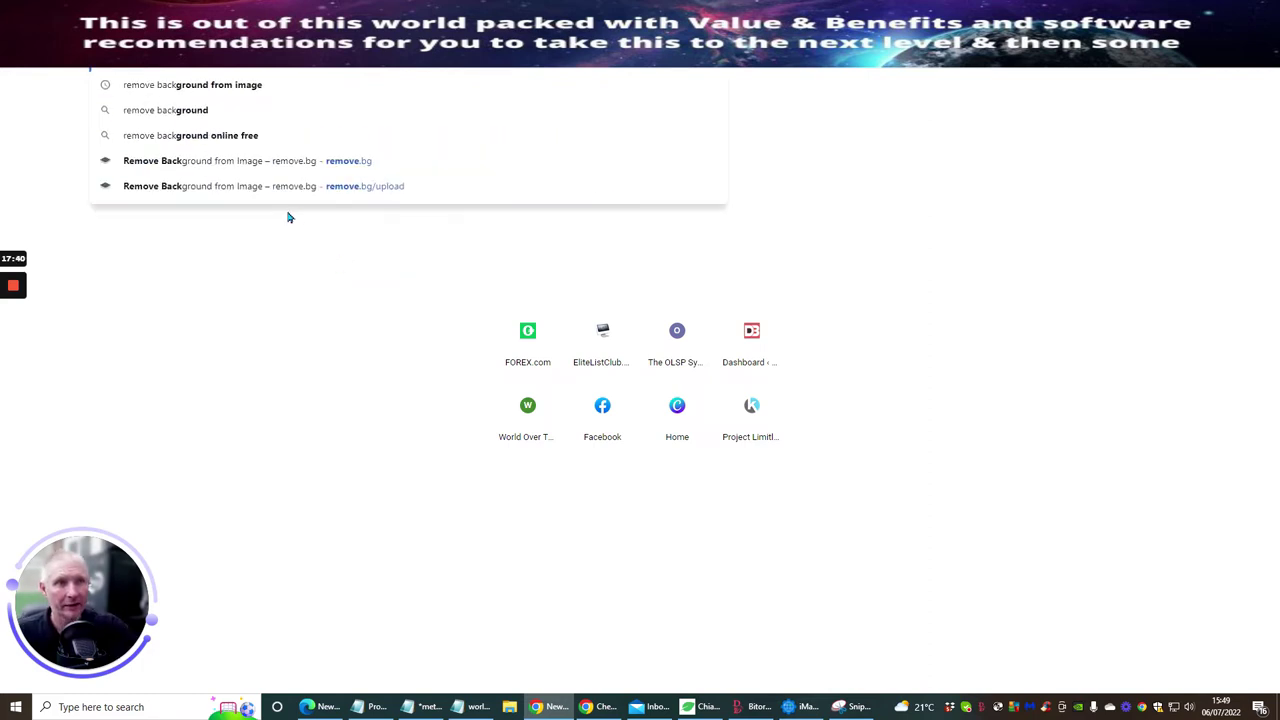
pyautogui.click(301, 162)
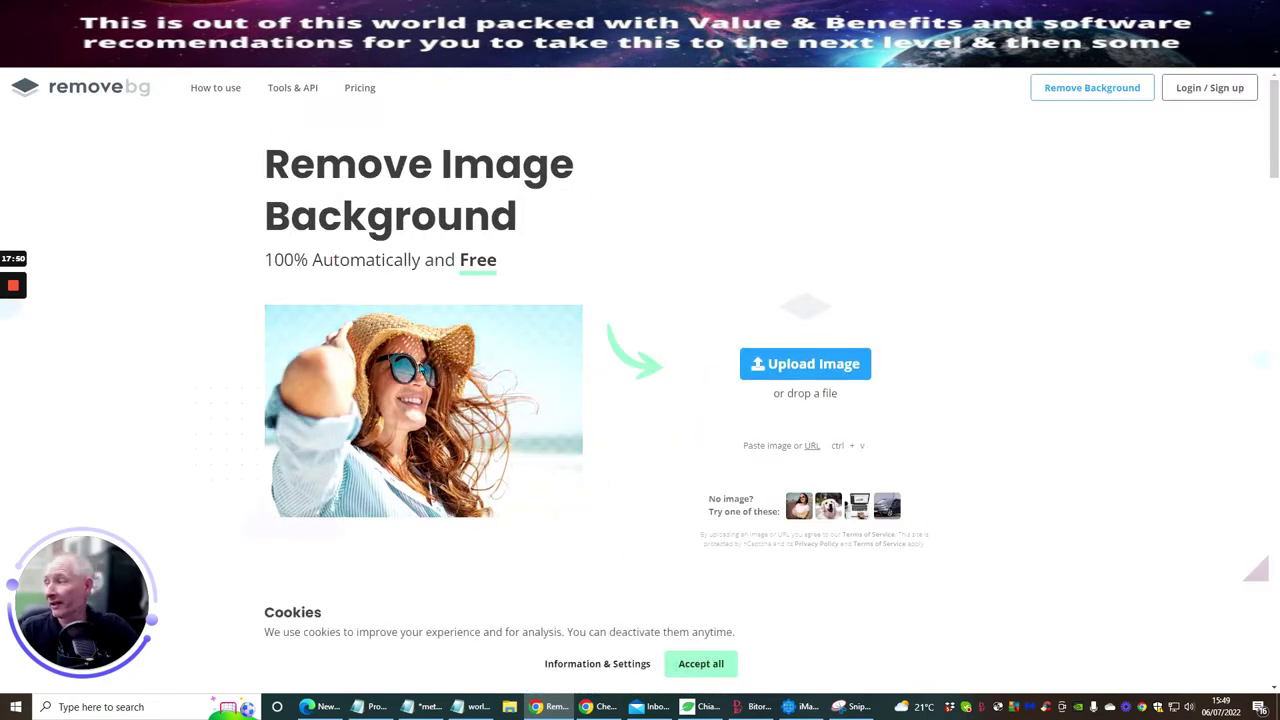
# - Upload "chrissy 5" from the recent files to remove its background and download the resulting image
pyautogui.click(819, 362)
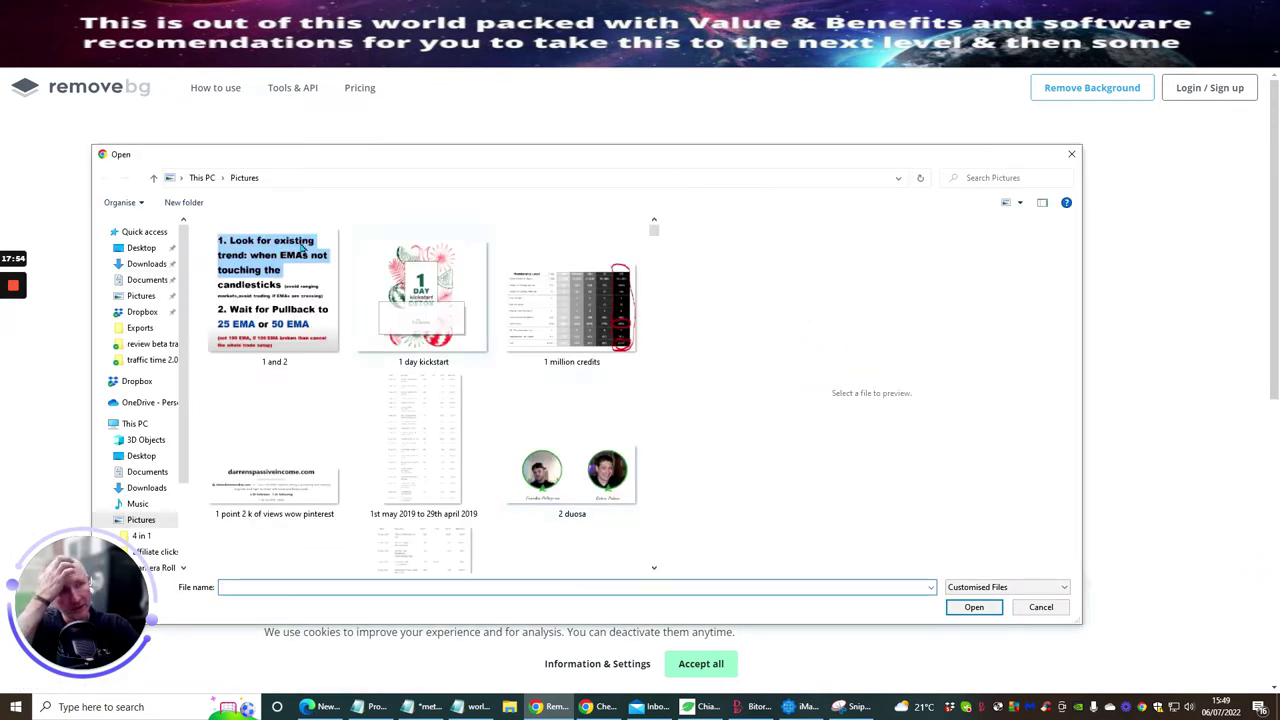
pyautogui.click(140, 232)
pyautogui.scroll(-7, 490, 350)
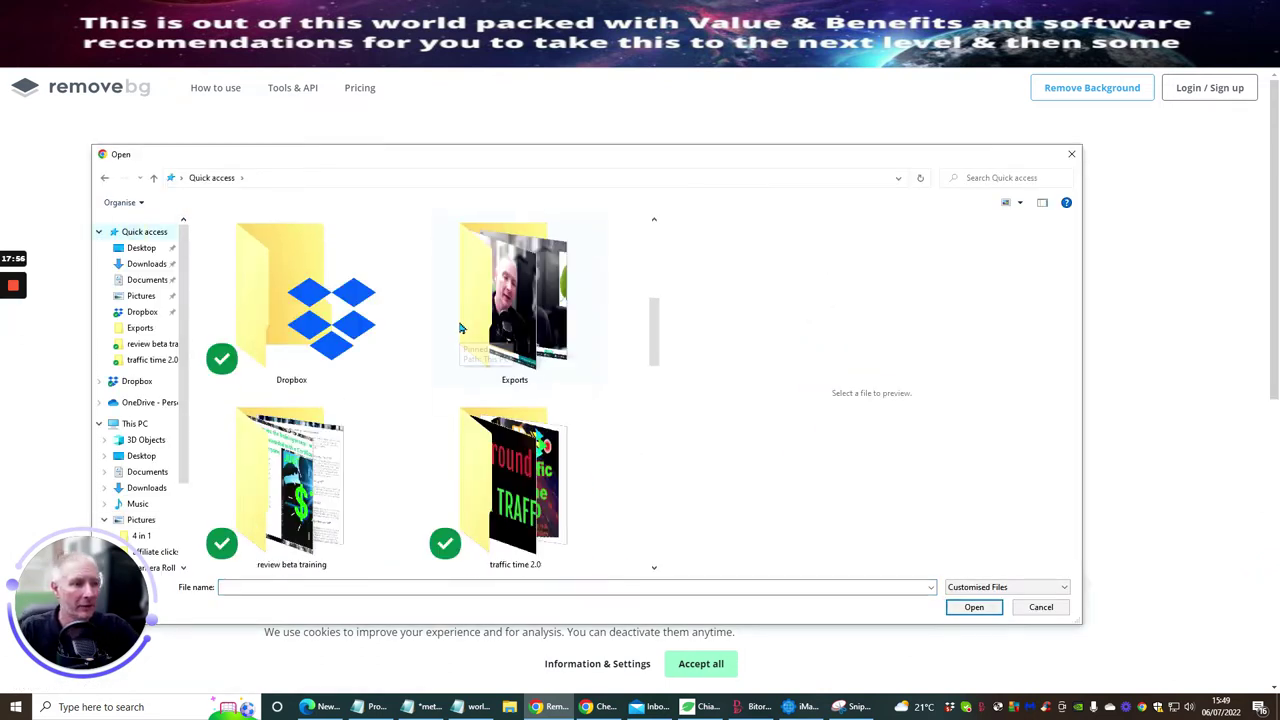
pyautogui.click(316, 319)
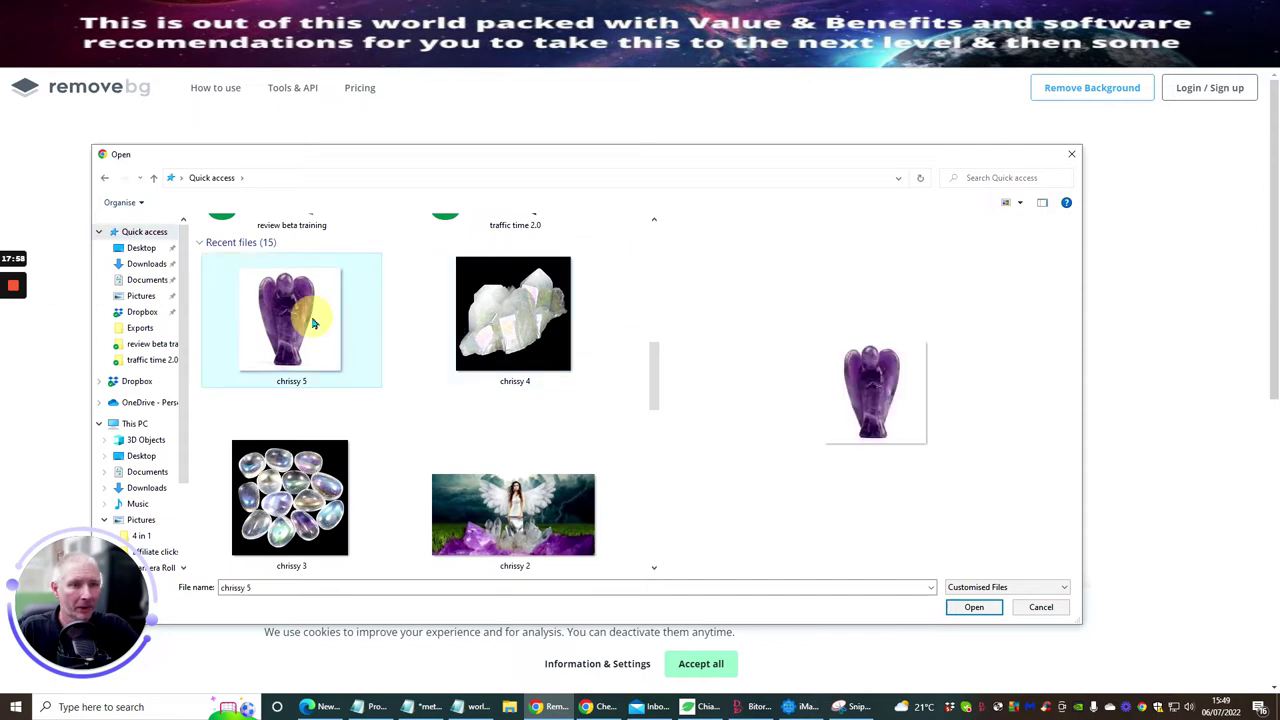
pyautogui.click(964, 612)
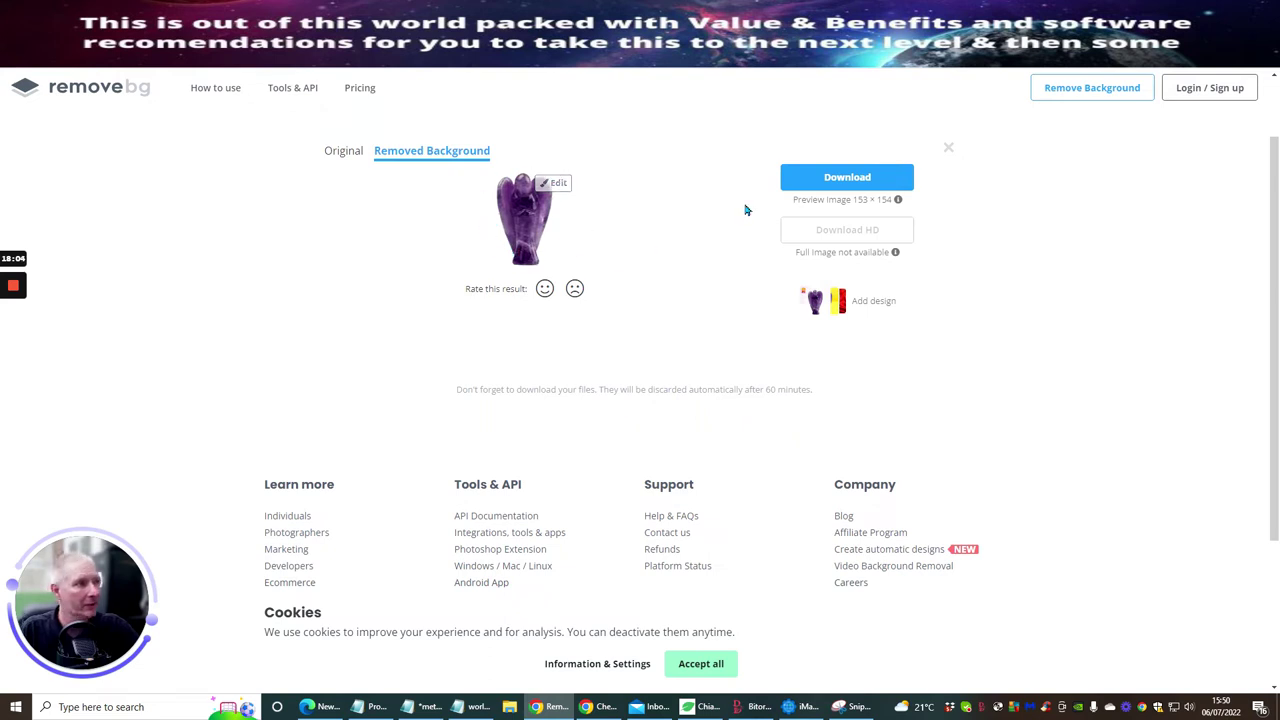
pyautogui.click(850, 177)
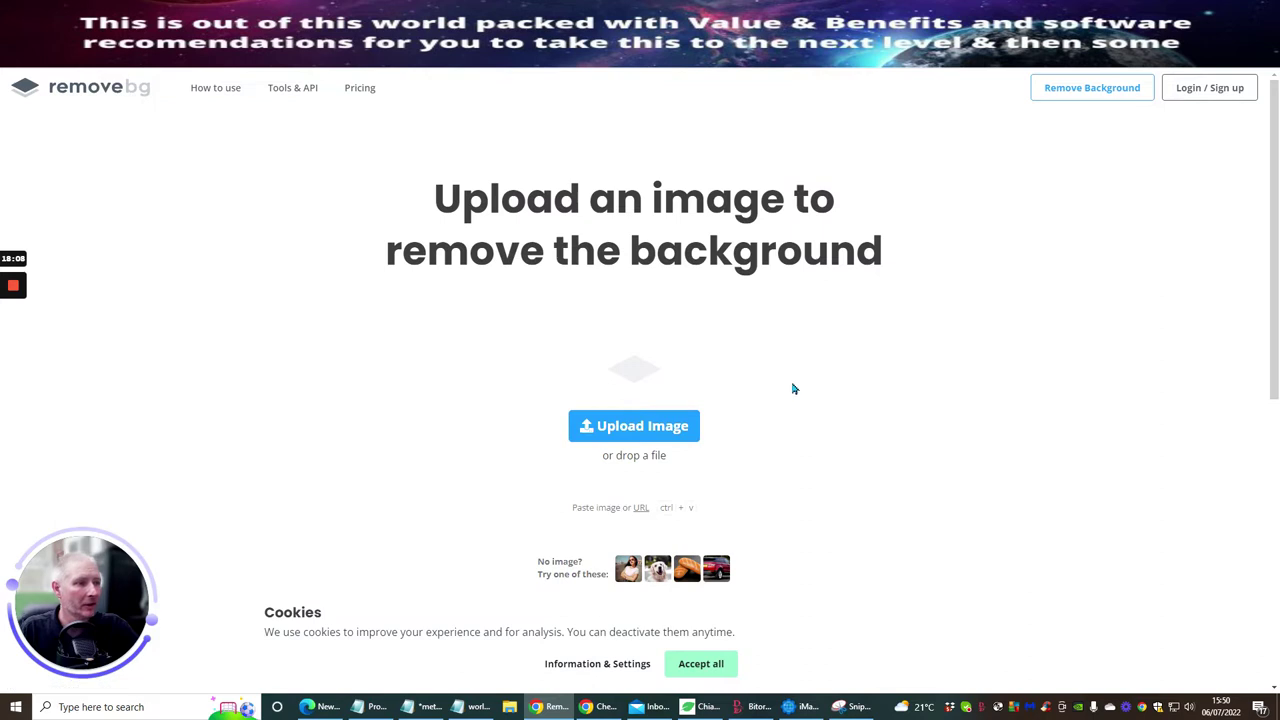
# - Upload "chrissy 4" from the recent files to remove its background and download the resulting image
pyautogui.click(634, 425)
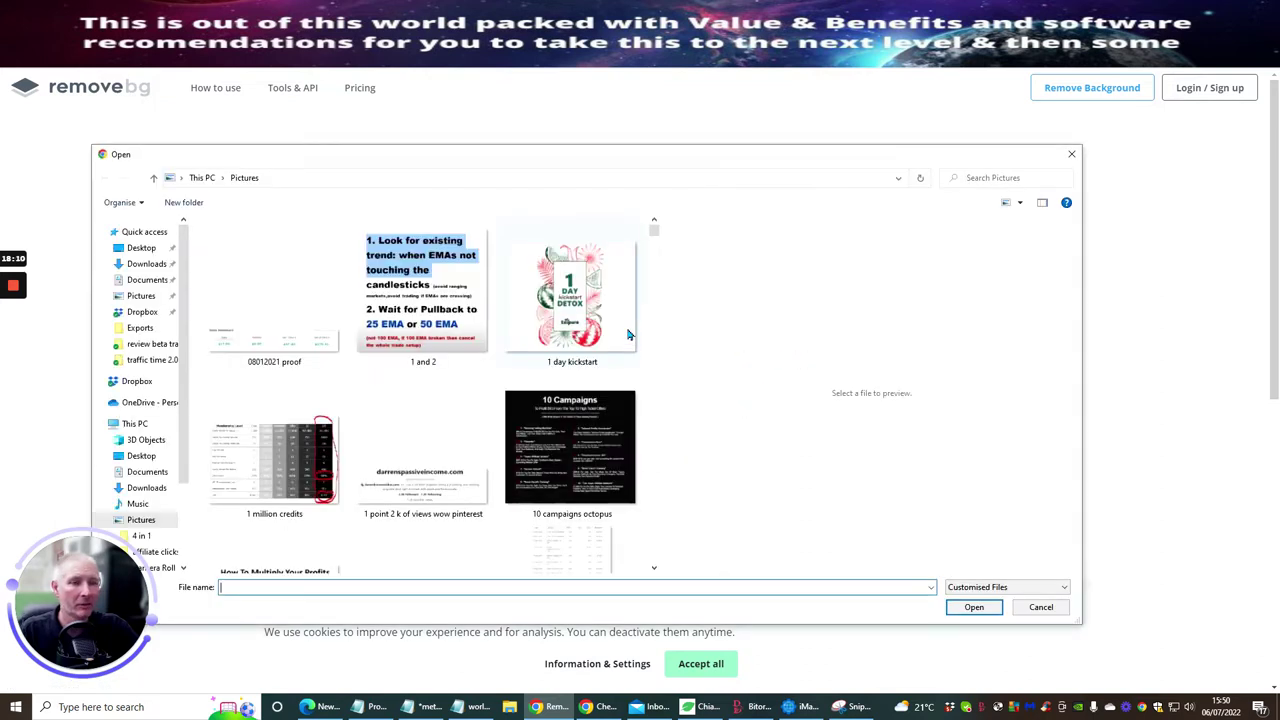
pyautogui.click(144, 233)
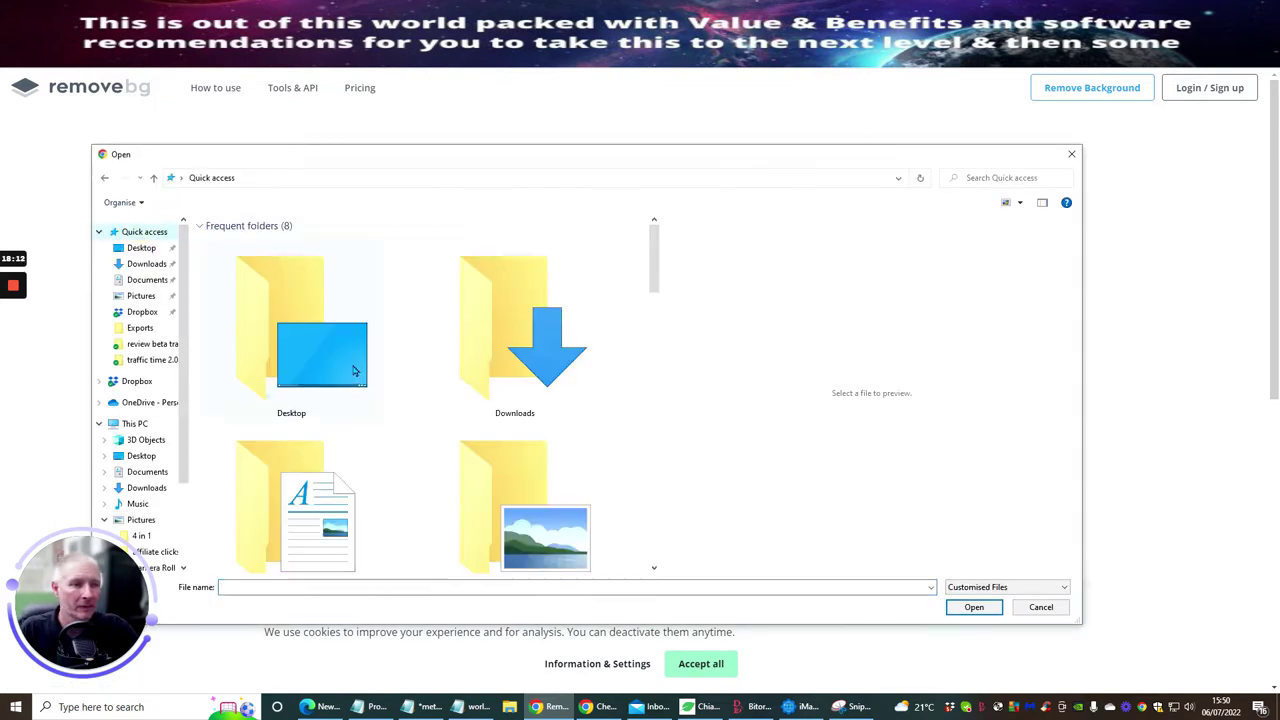
pyautogui.scroll(-5, 354, 369)
pyautogui.scroll(-2, 354, 369)
pyautogui.scroll(3, 354, 369)
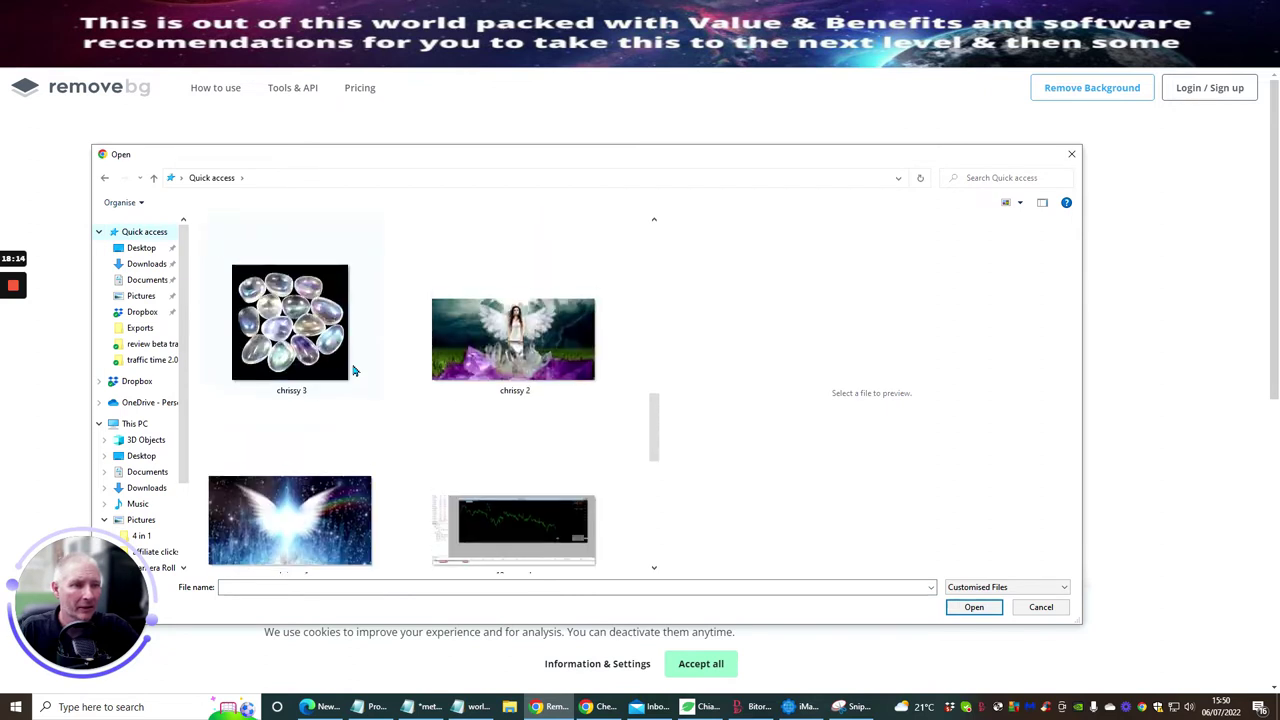
pyautogui.click(515, 330)
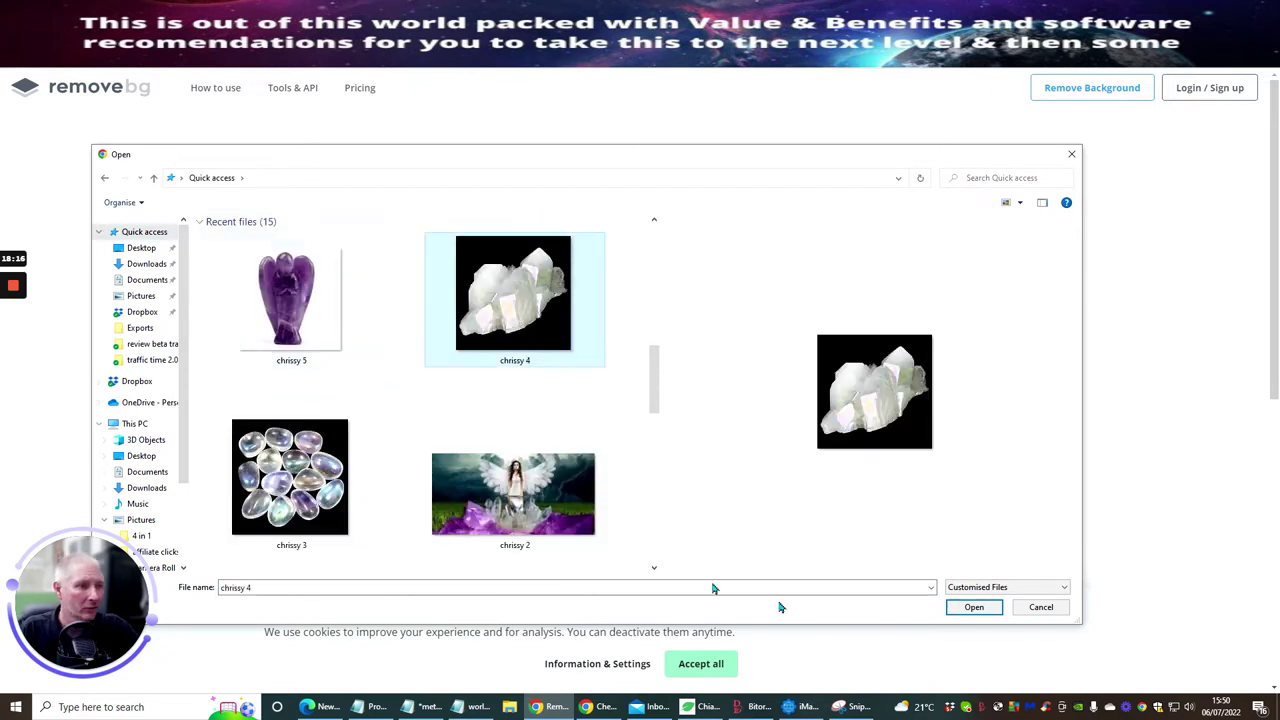
pyautogui.click(970, 607)
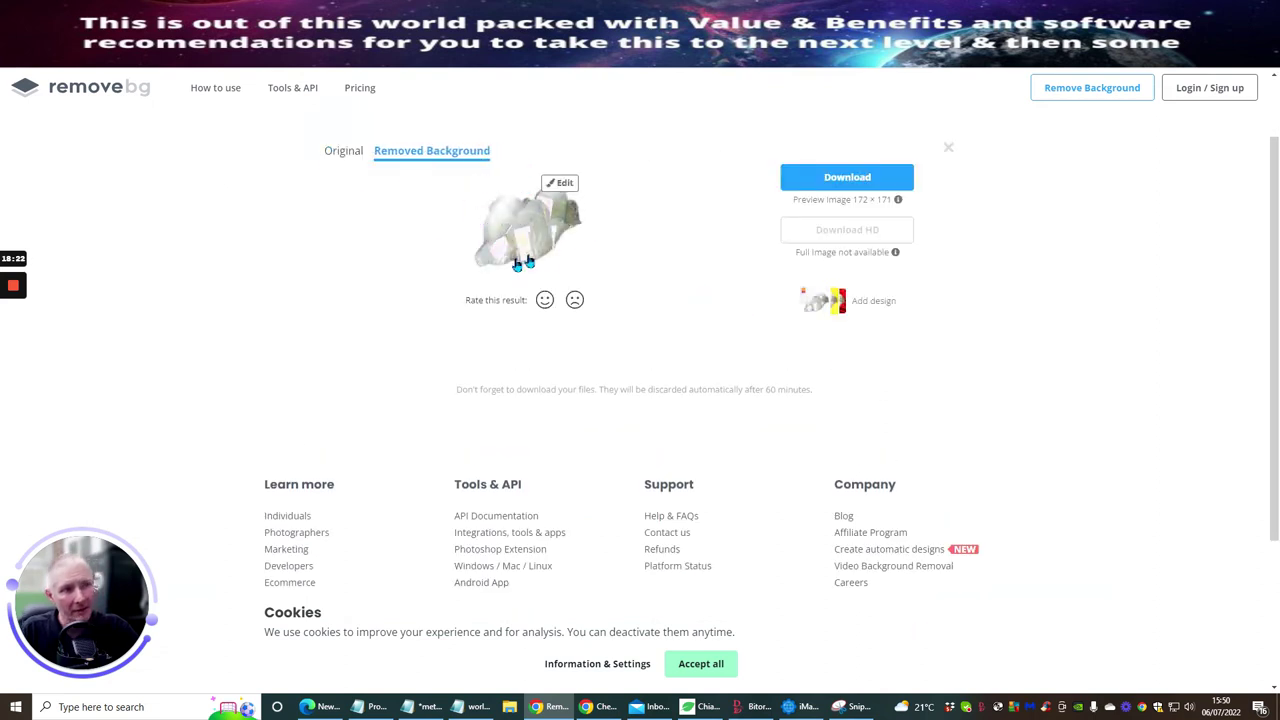
pyautogui.click(826, 178)
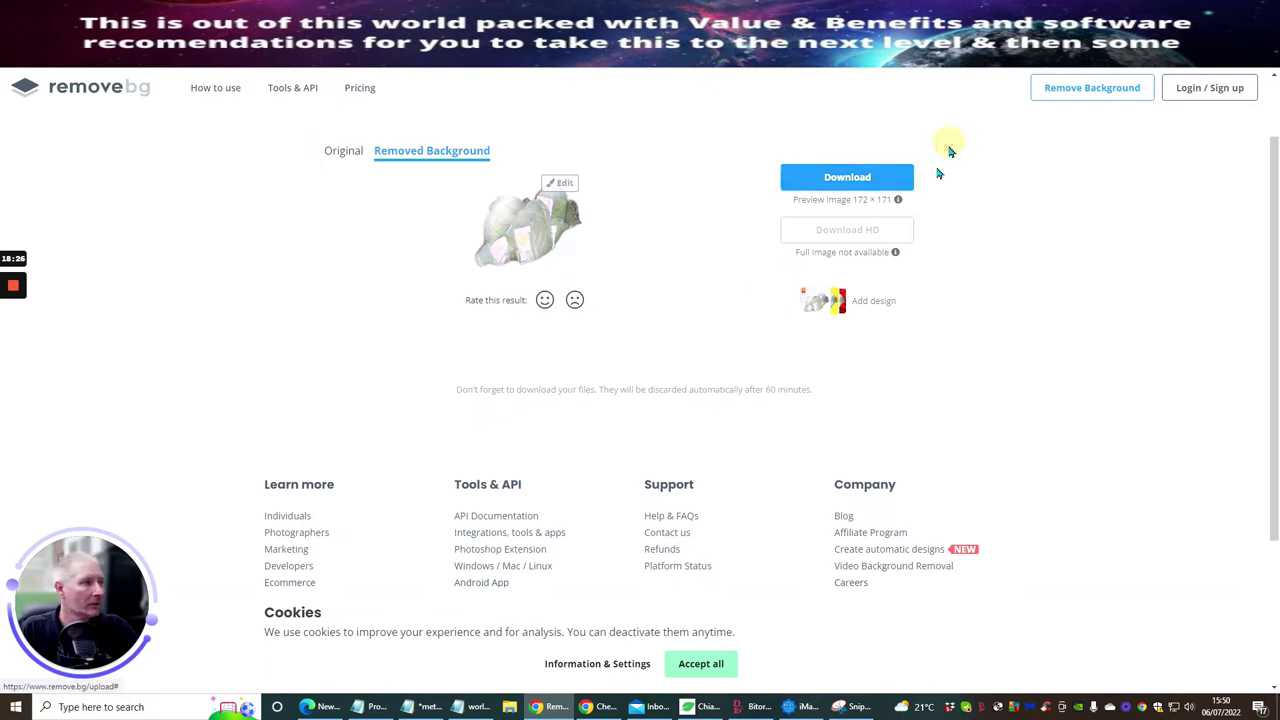
# - Upload "chrissy 3" from the recent files to remove its background, download the resulting image and close the result
pyautogui.click(640, 425)
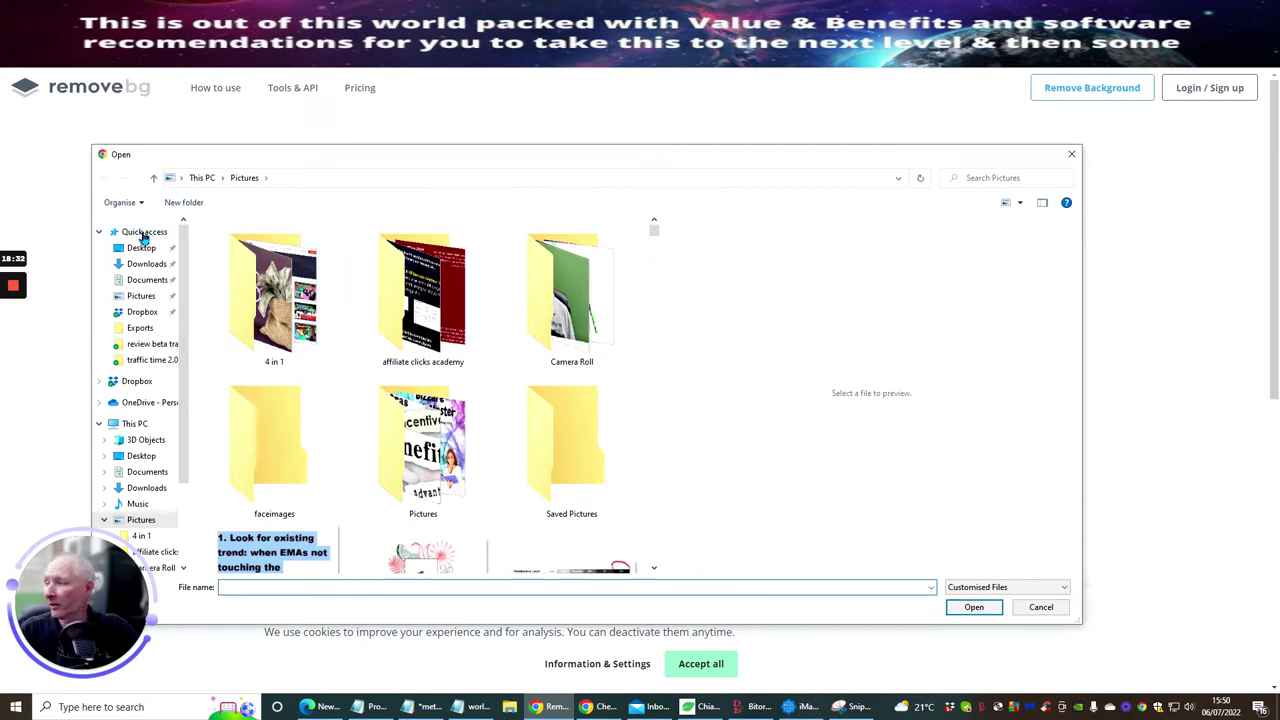
pyautogui.click(143, 232)
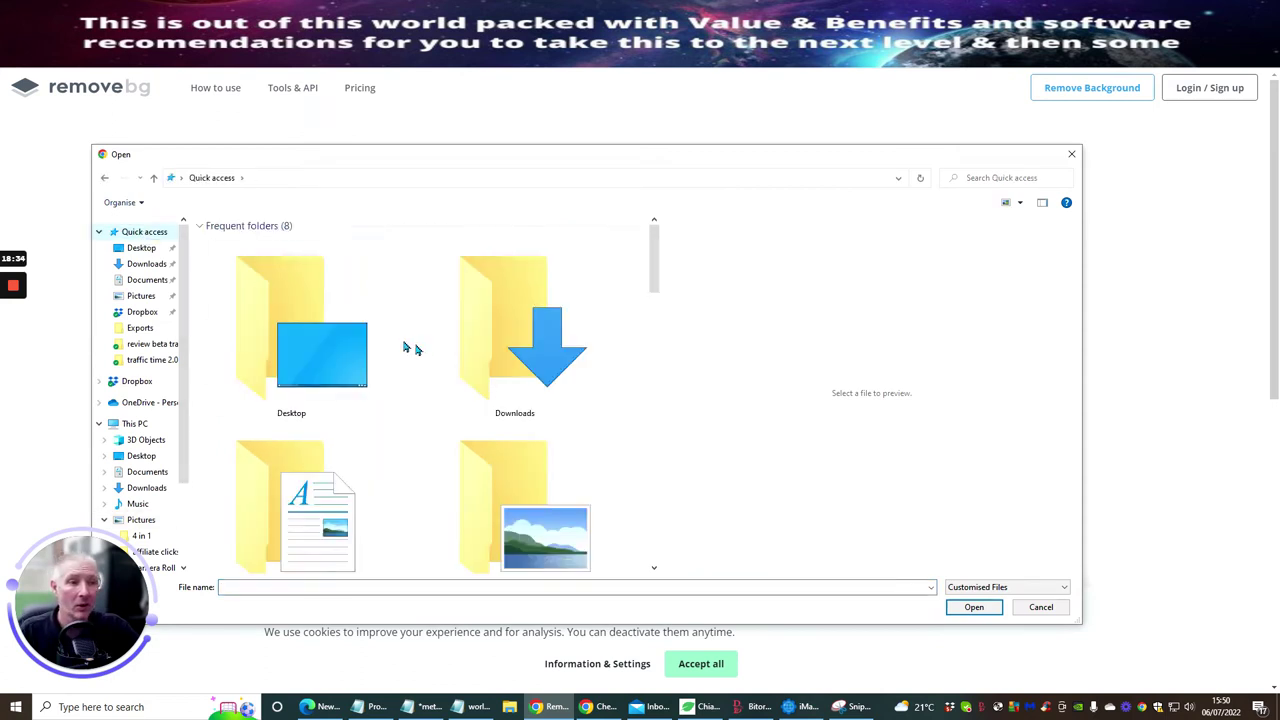
pyautogui.scroll(-10, 414, 348)
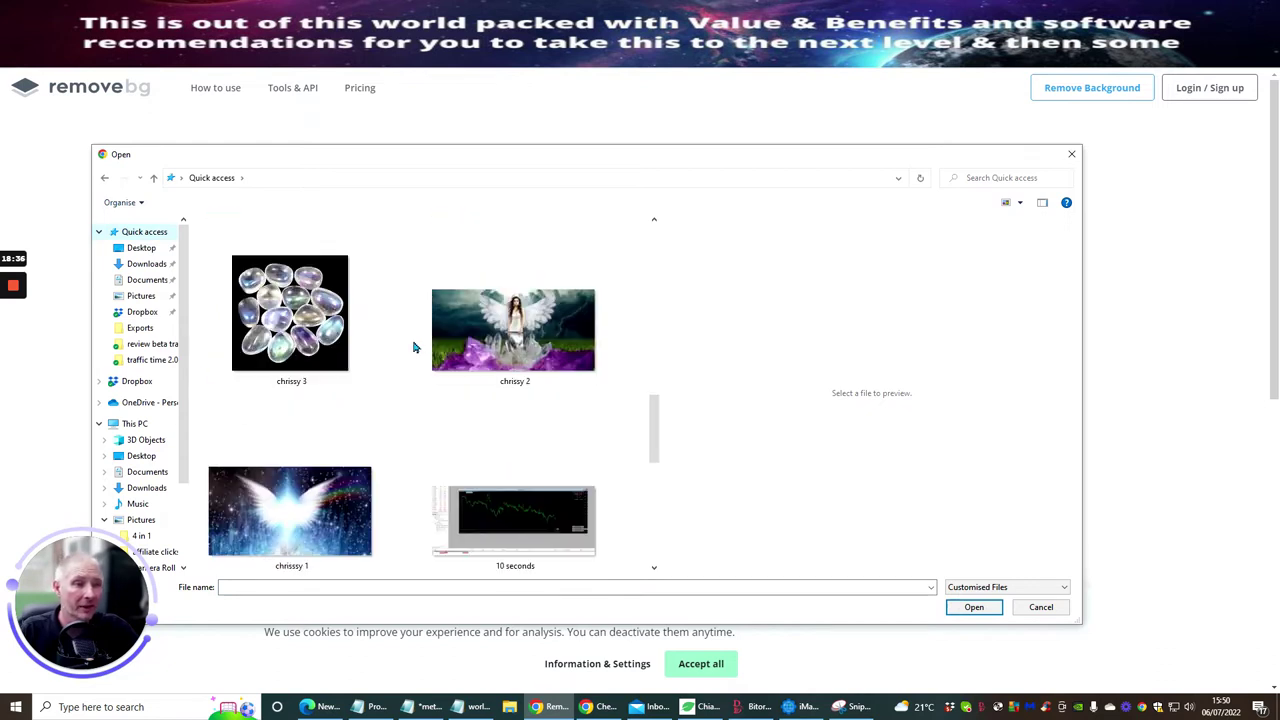
pyautogui.scroll(5, 414, 348)
pyautogui.click(278, 468)
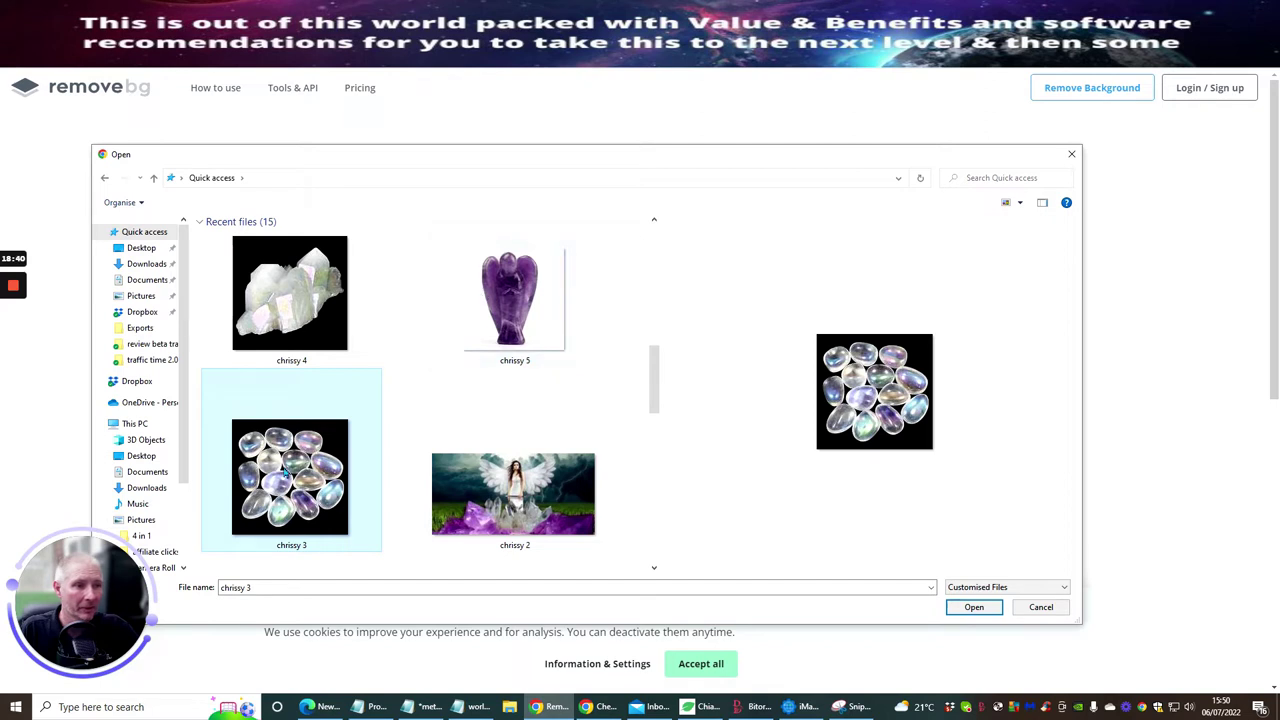
pyautogui.click(960, 607)
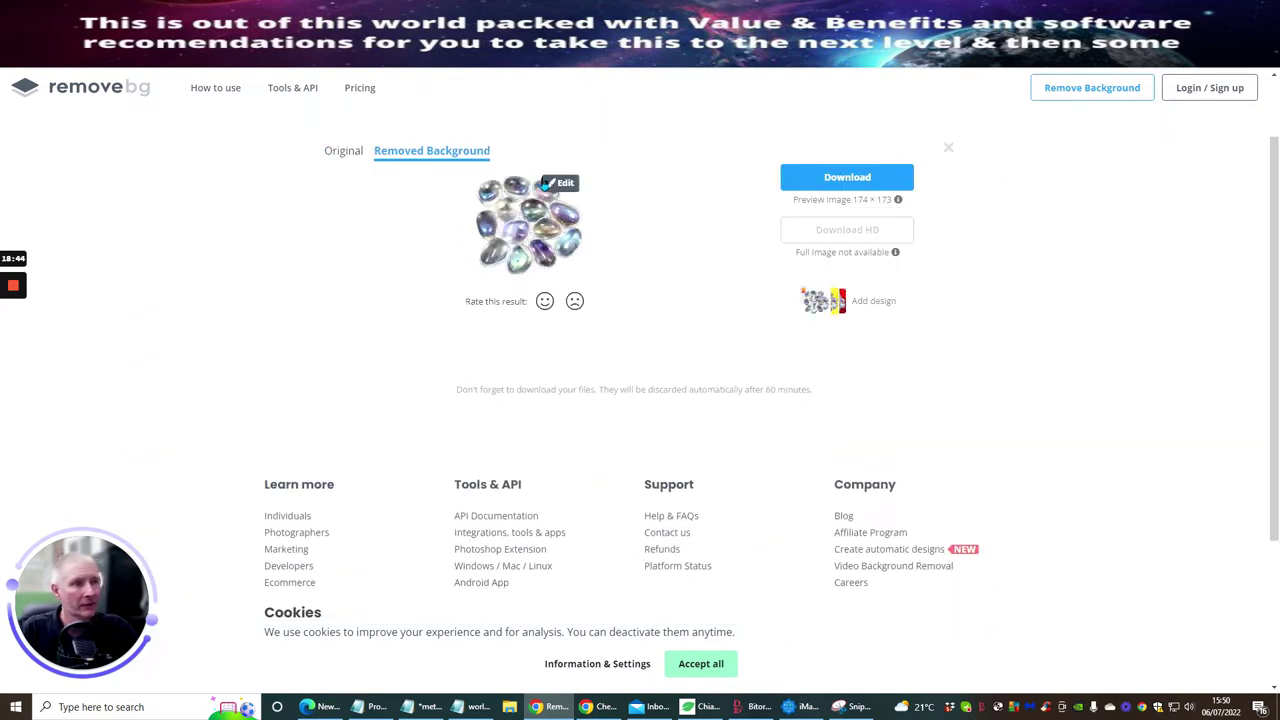
pyautogui.click(848, 184)
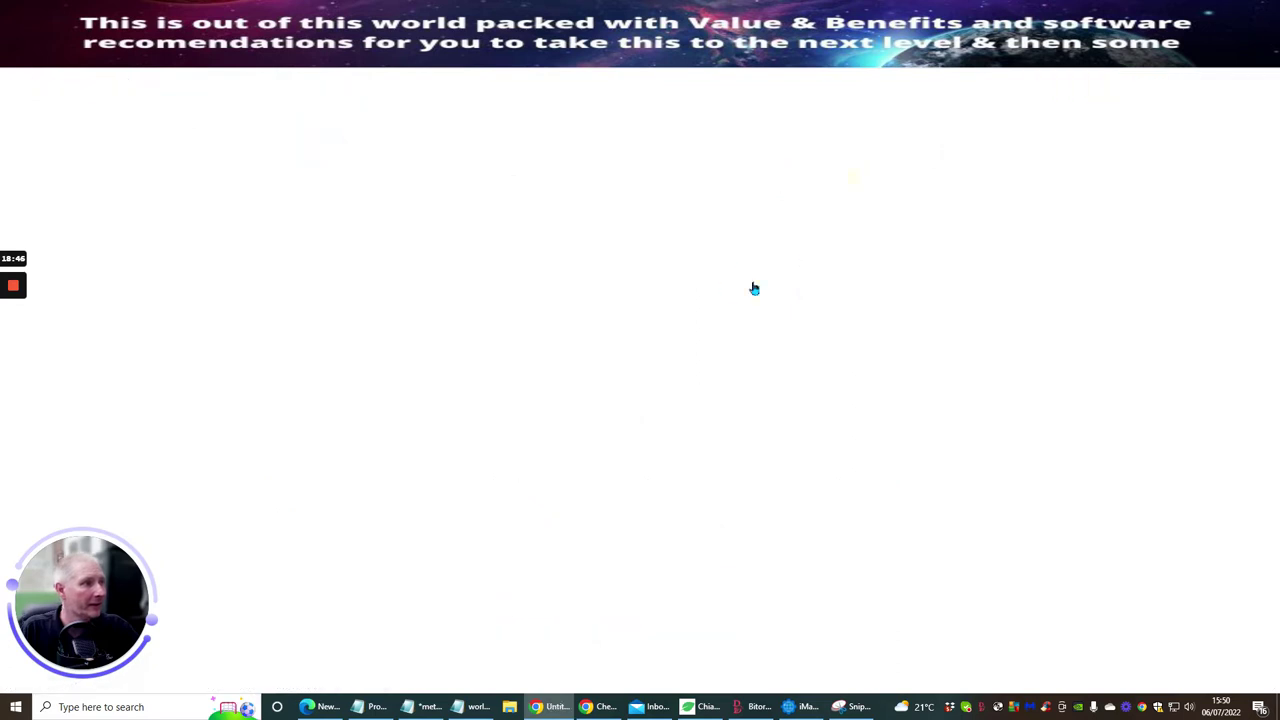
pyautogui.click(946, 148)
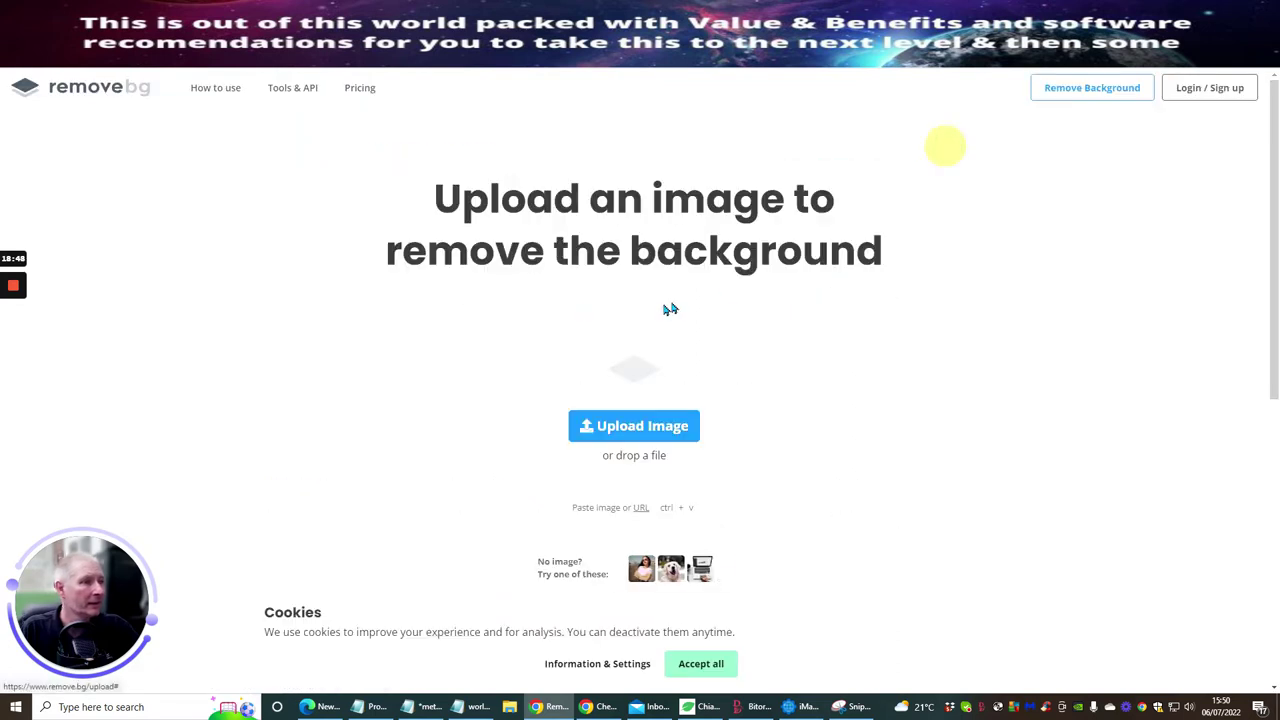
# - Upload "chrissy 2" from the recent files to remove its background and download the resulting image
pyautogui.click(640, 426)
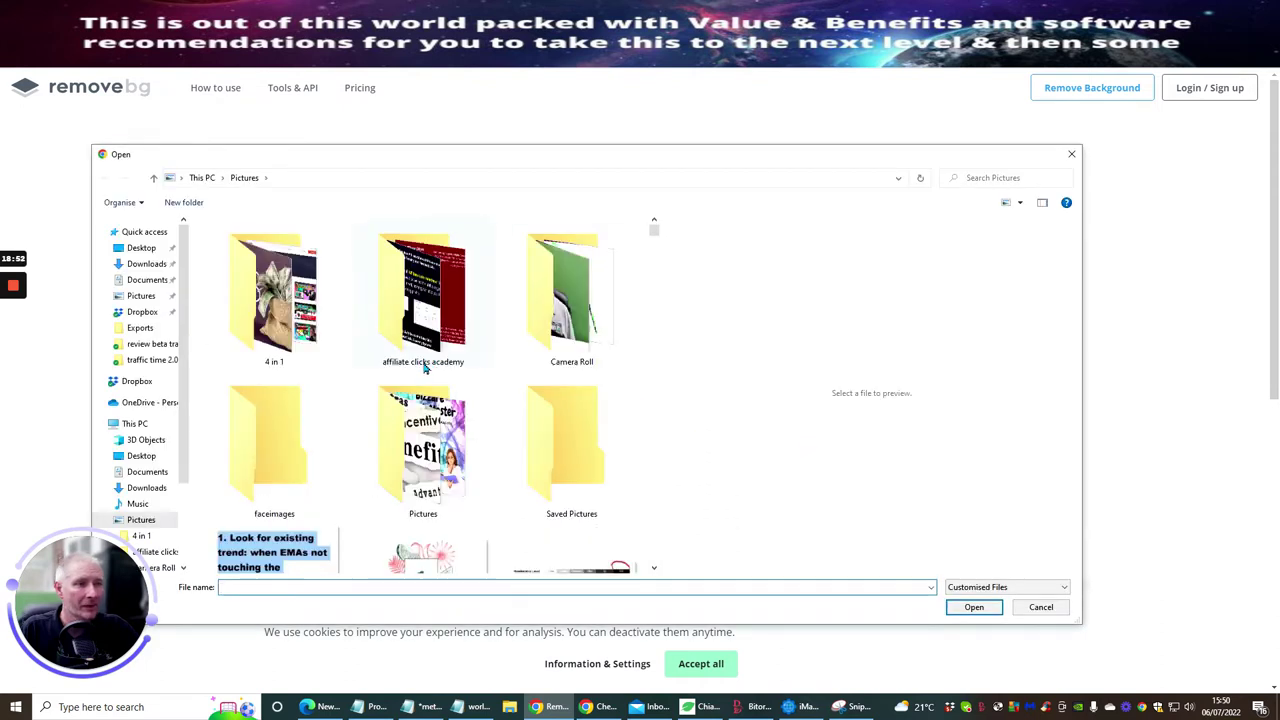
pyautogui.click(140, 234)
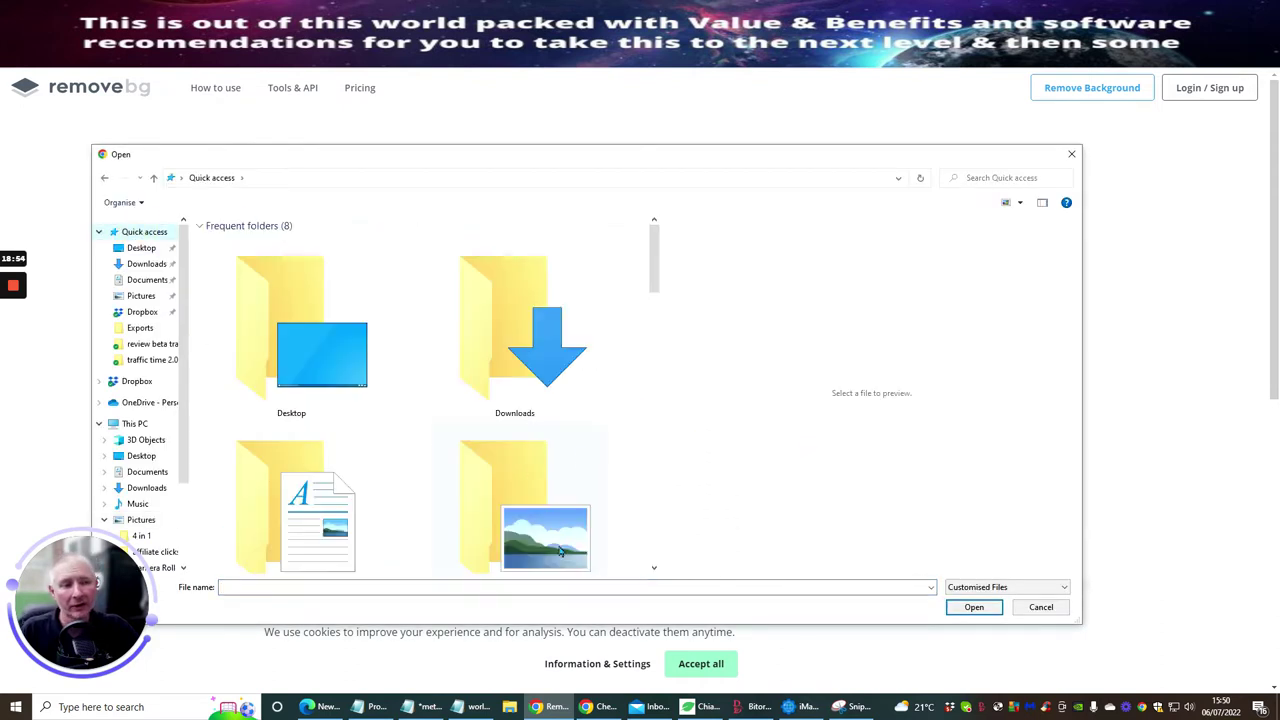
pyautogui.scroll(-3, 537, 409)
pyautogui.scroll(-5, 537, 409)
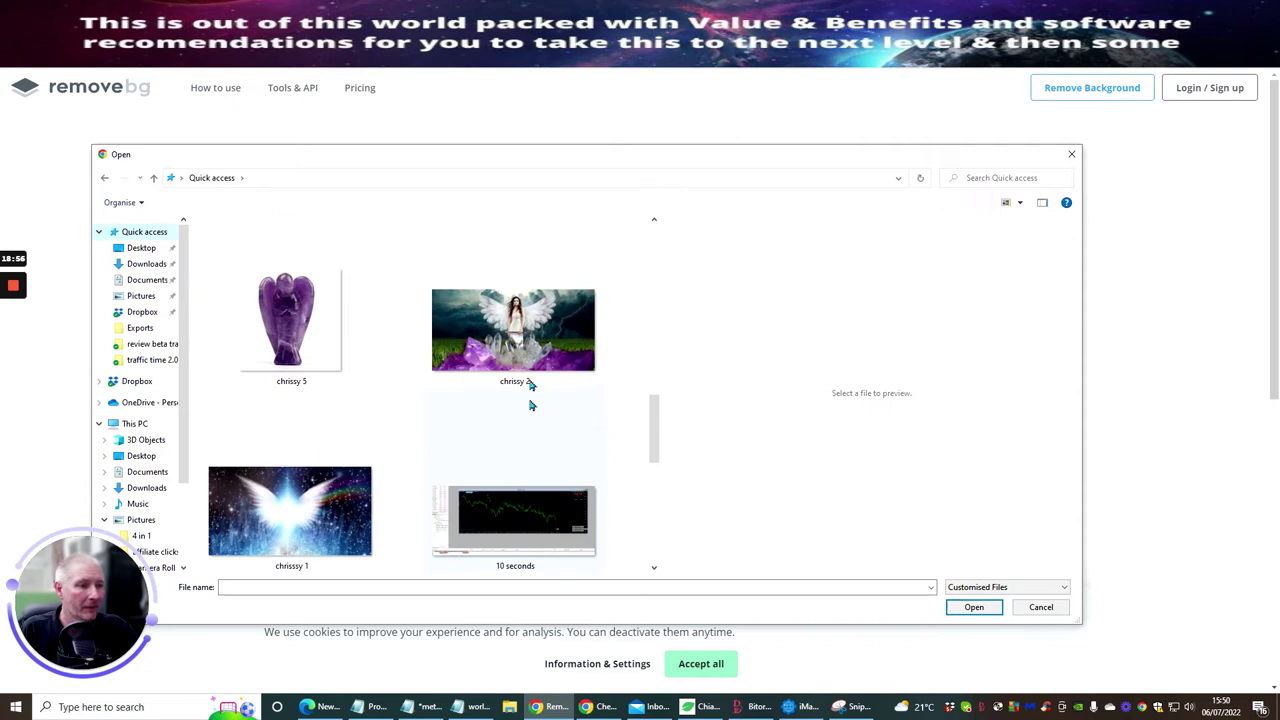
pyautogui.click(517, 341)
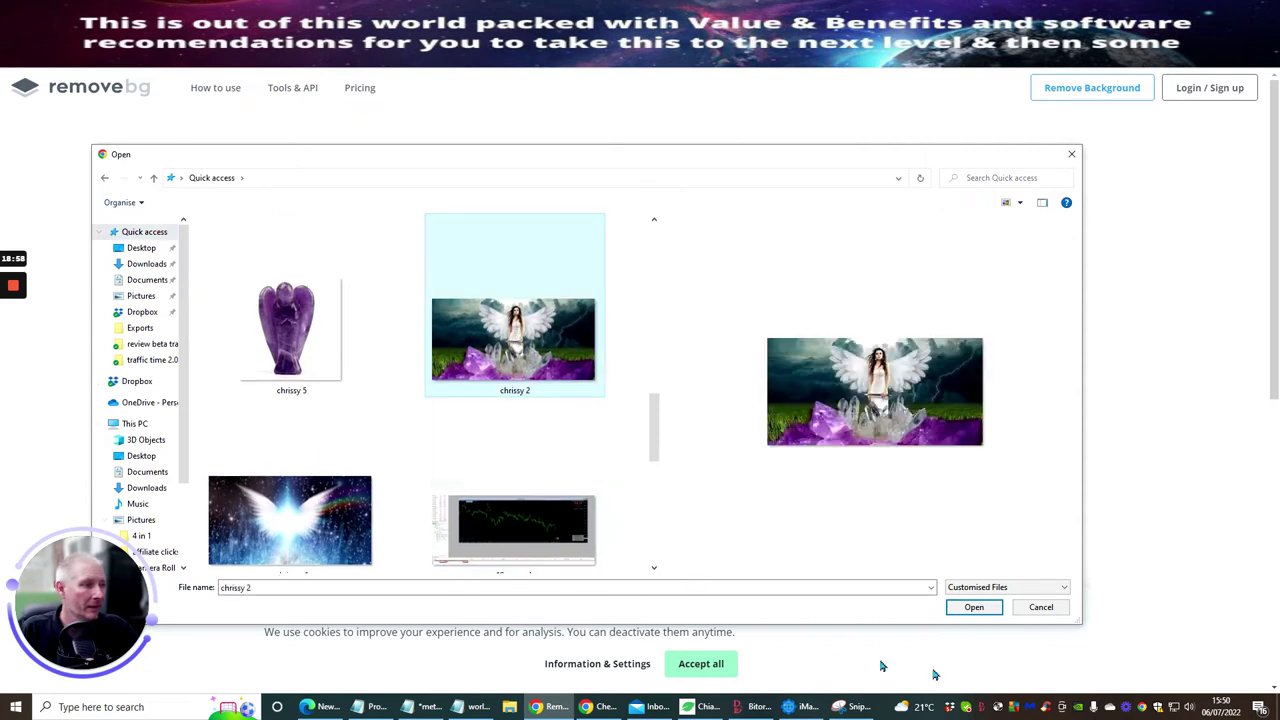
pyautogui.click(972, 608)
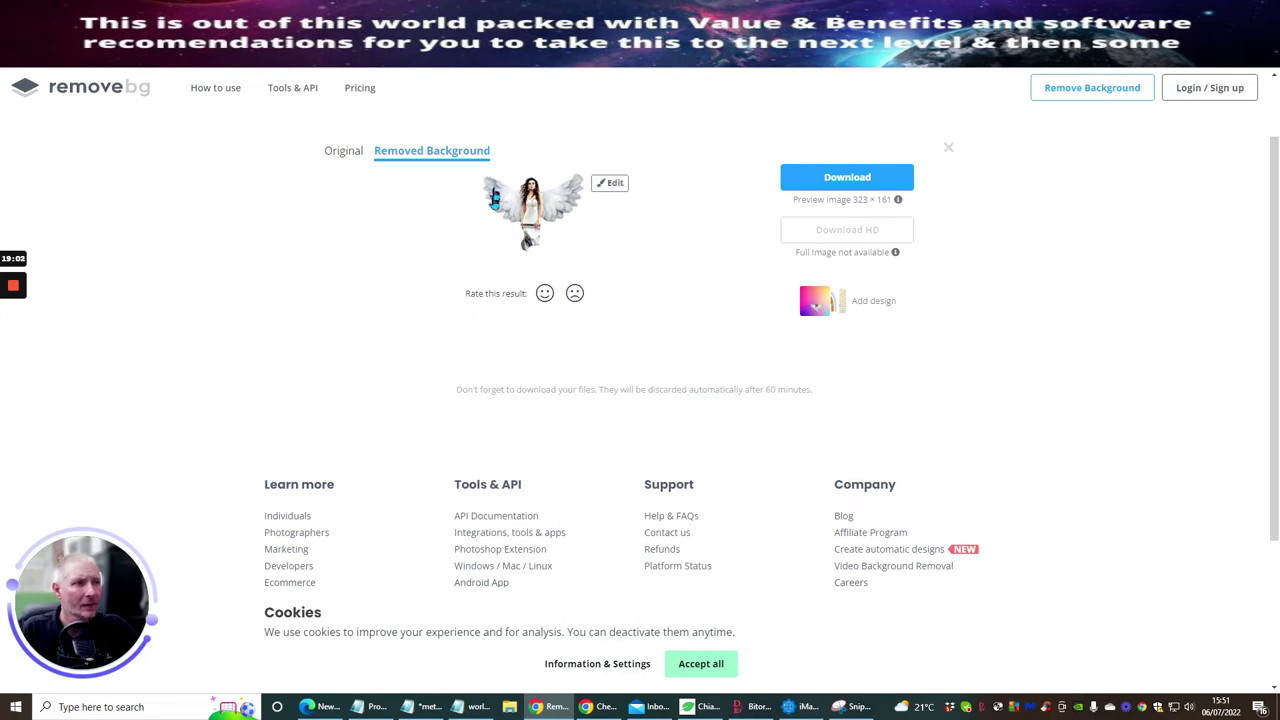
pyautogui.click(843, 178)
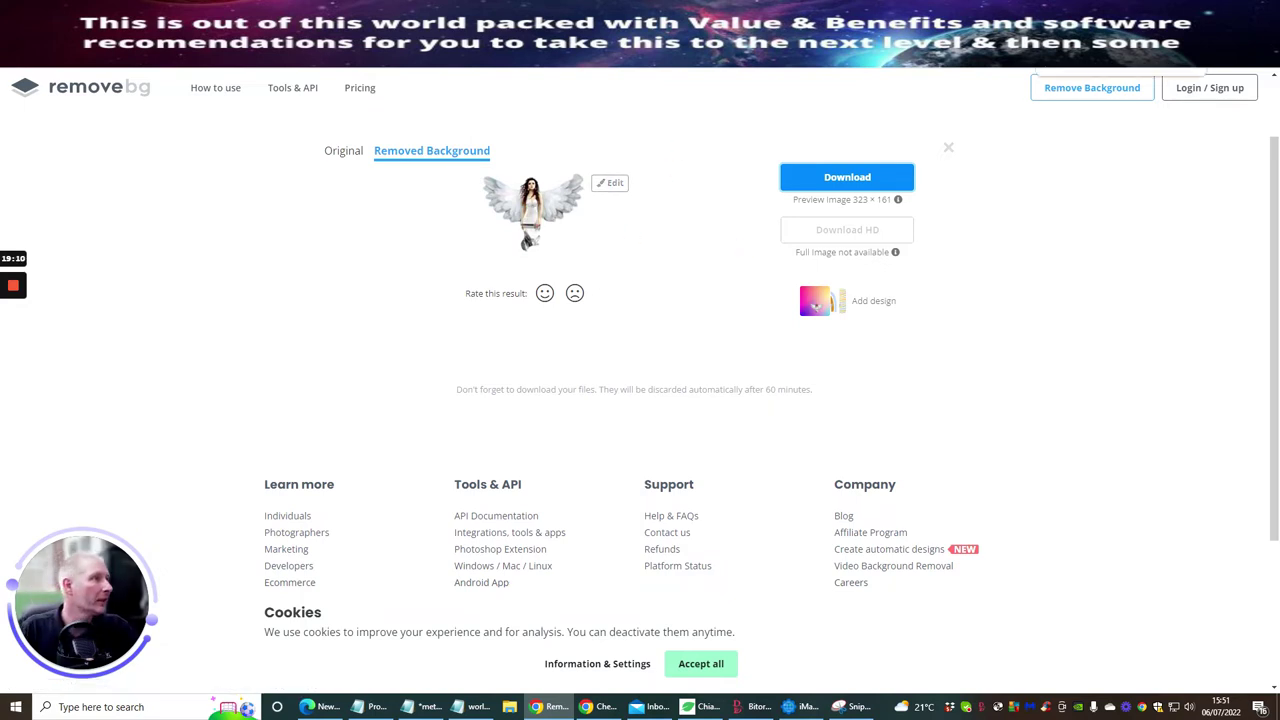
# - Switch to the banner design in Canva and start uploading media from the computer
pyautogui.click(1043, 63)
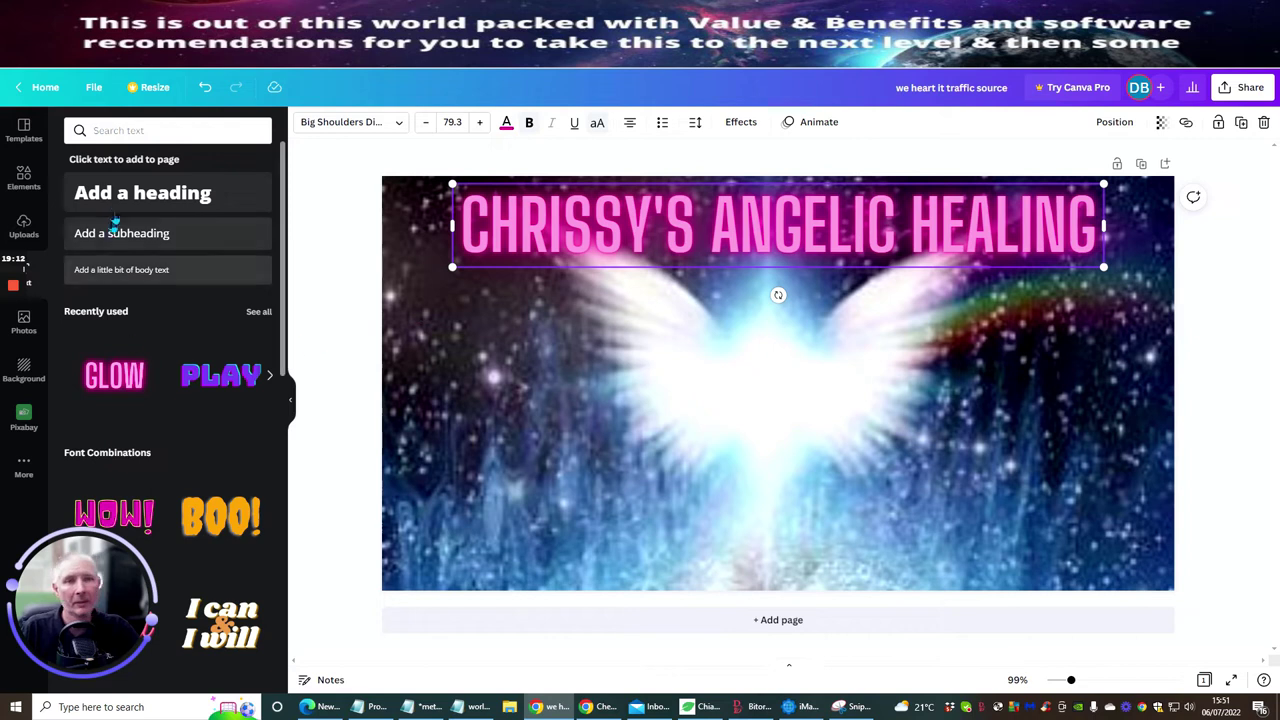
pyautogui.click(24, 226)
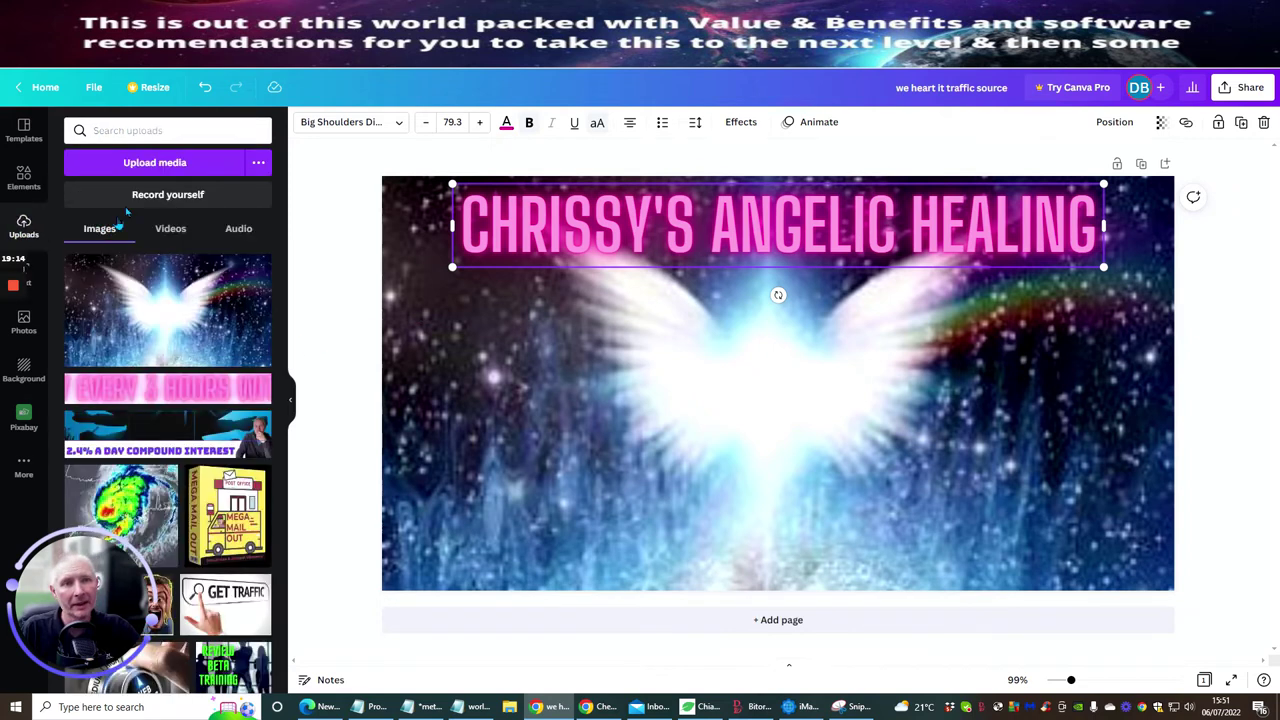
pyautogui.click(140, 161)
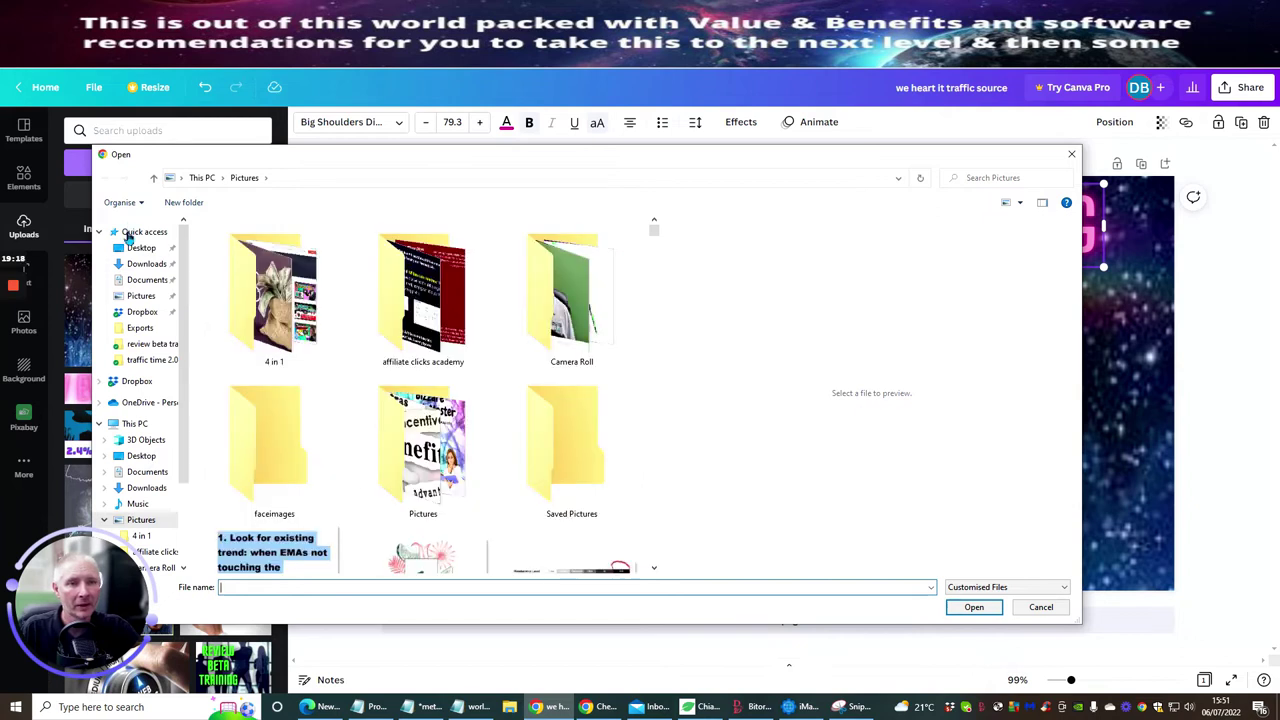
# - Upload the four background-free images, "chrissy_2-removebg-preview" through "chrissy_5-removebg-preview", from the Downloads folder
pyautogui.click(136, 231)
pyautogui.scroll(-10, 290, 340)
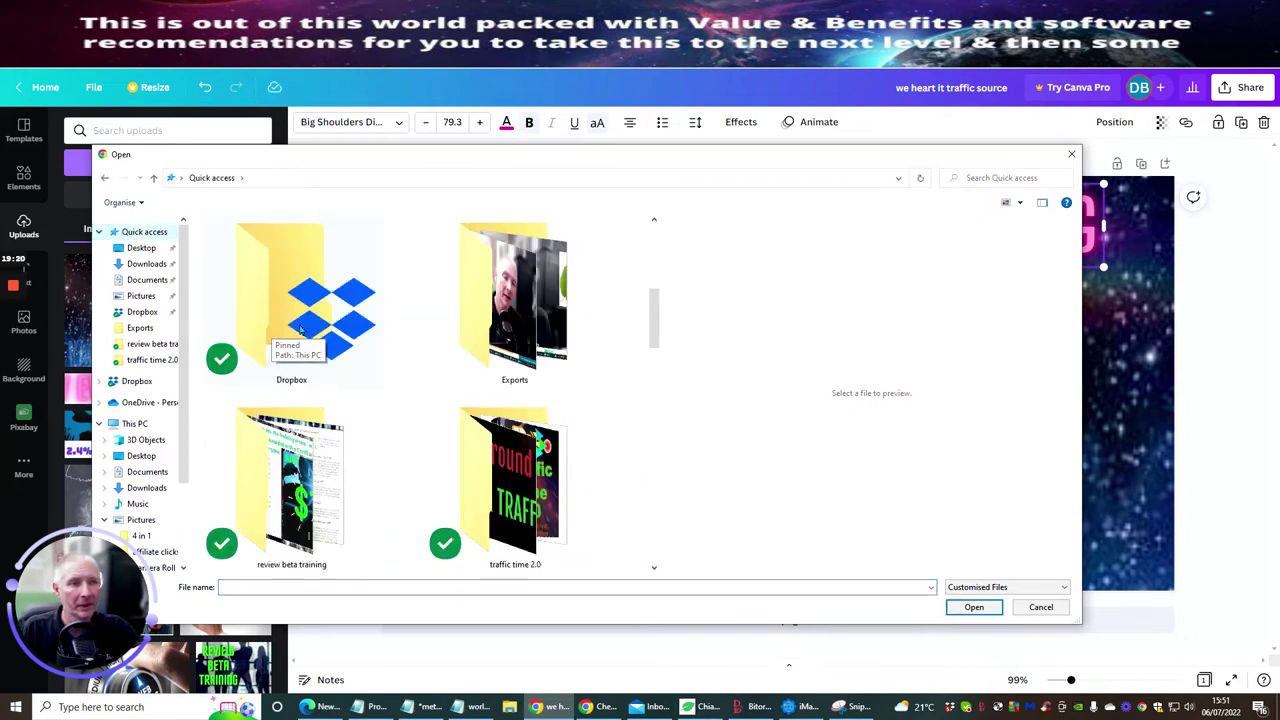
pyautogui.scroll(3, 300, 330)
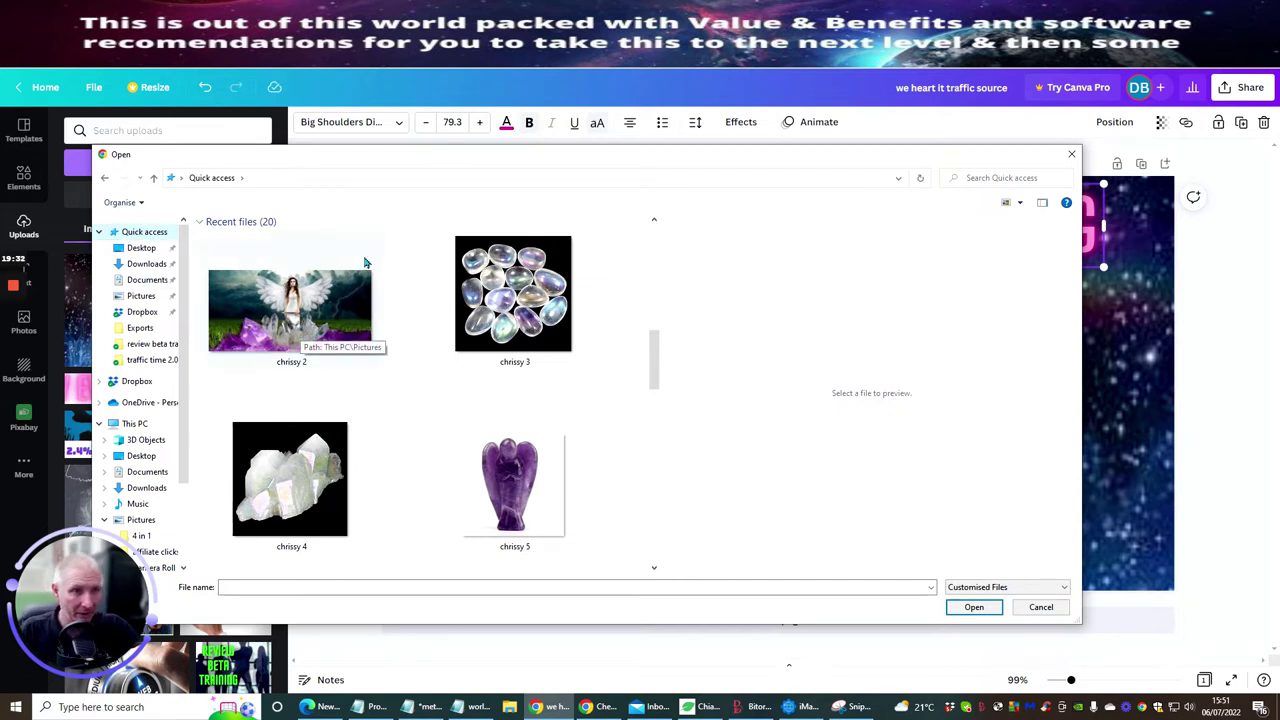
pyautogui.scroll(5, 300, 342)
pyautogui.scroll(-4, 330, 345)
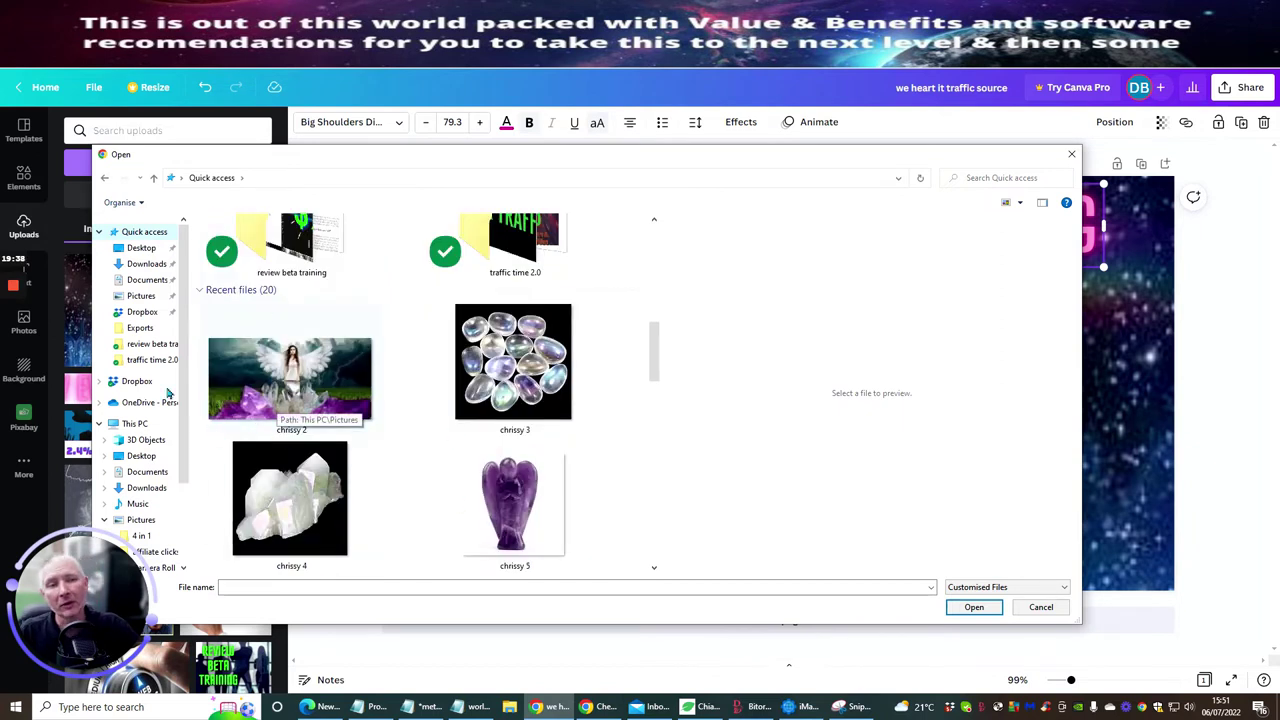
pyautogui.click(141, 263)
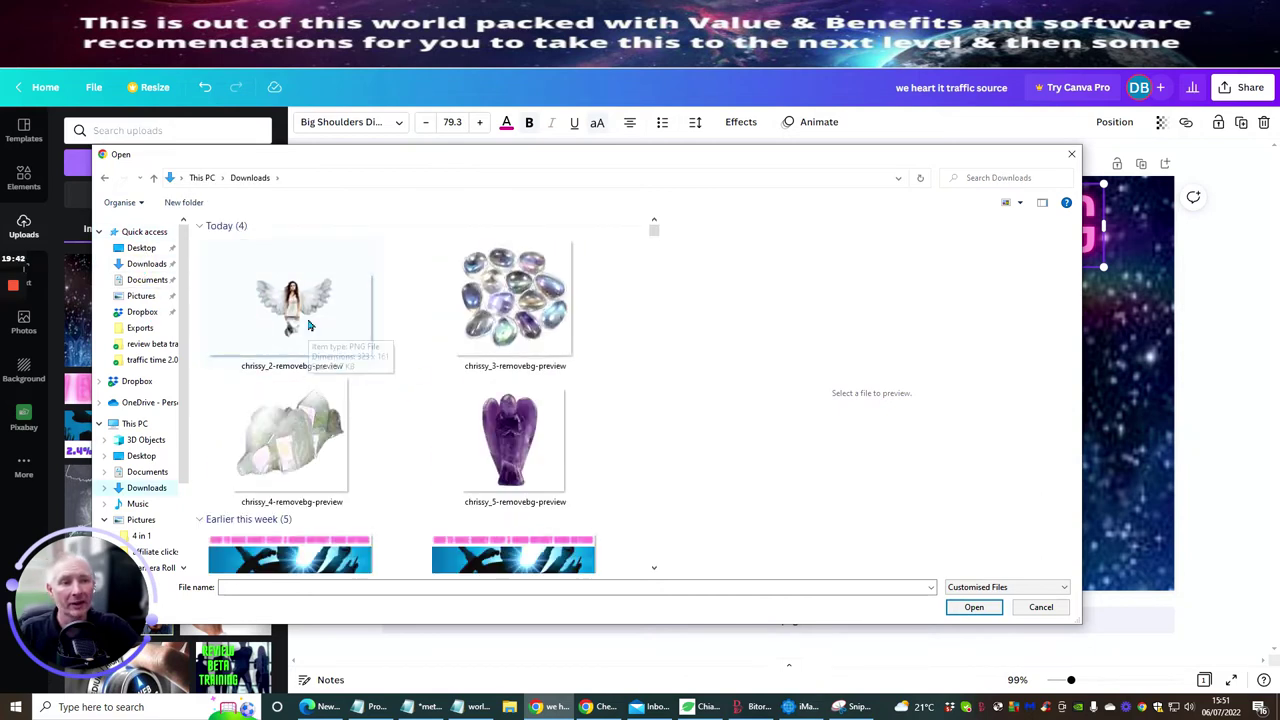
pyautogui.click(309, 325)
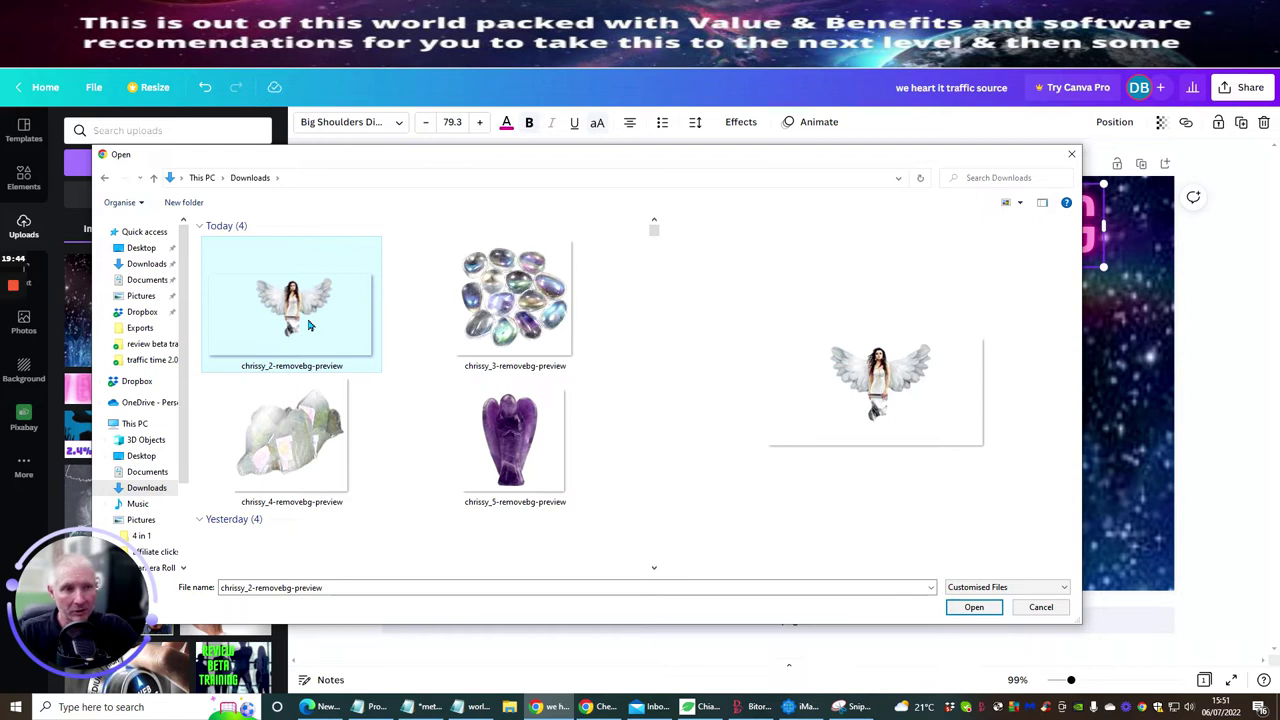
pyautogui.keyDown('ctrl'); pyautogui.click(460, 310); pyautogui.keyUp('ctrl')
pyautogui.keyDown('ctrl'); pyautogui.click(500, 437); pyautogui.keyUp('ctrl')
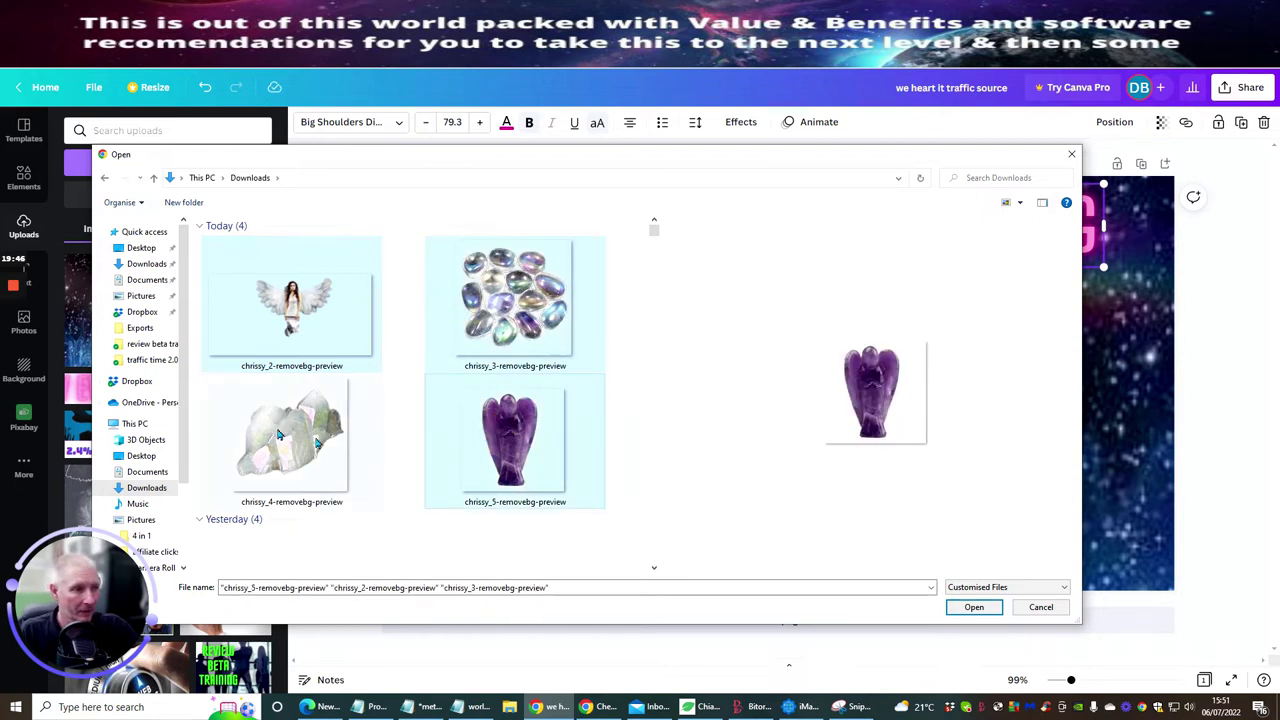
pyautogui.keyDown('ctrl'); pyautogui.click(279, 434); pyautogui.keyUp('ctrl')
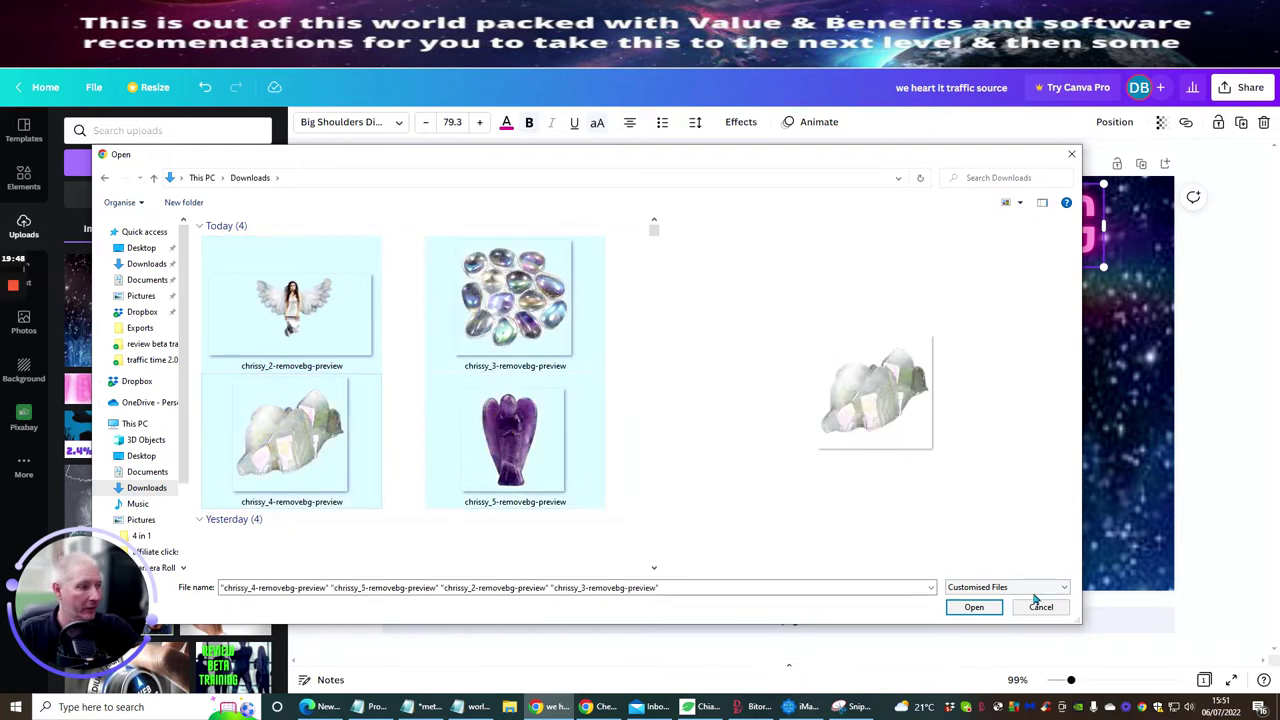
pyautogui.click(972, 607)
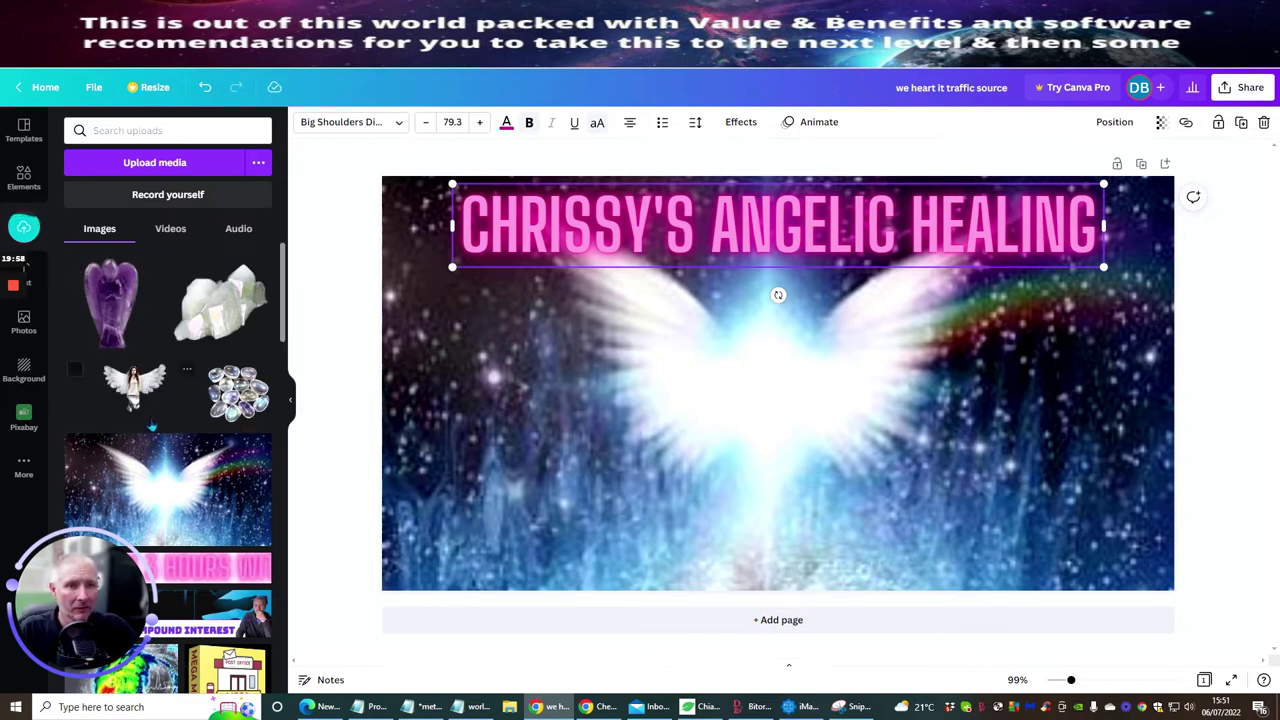
# - Add the winged woman to the banner's lower right corner and the polished stones, scaled down, to its lower left corner
pyautogui.click(134, 388)
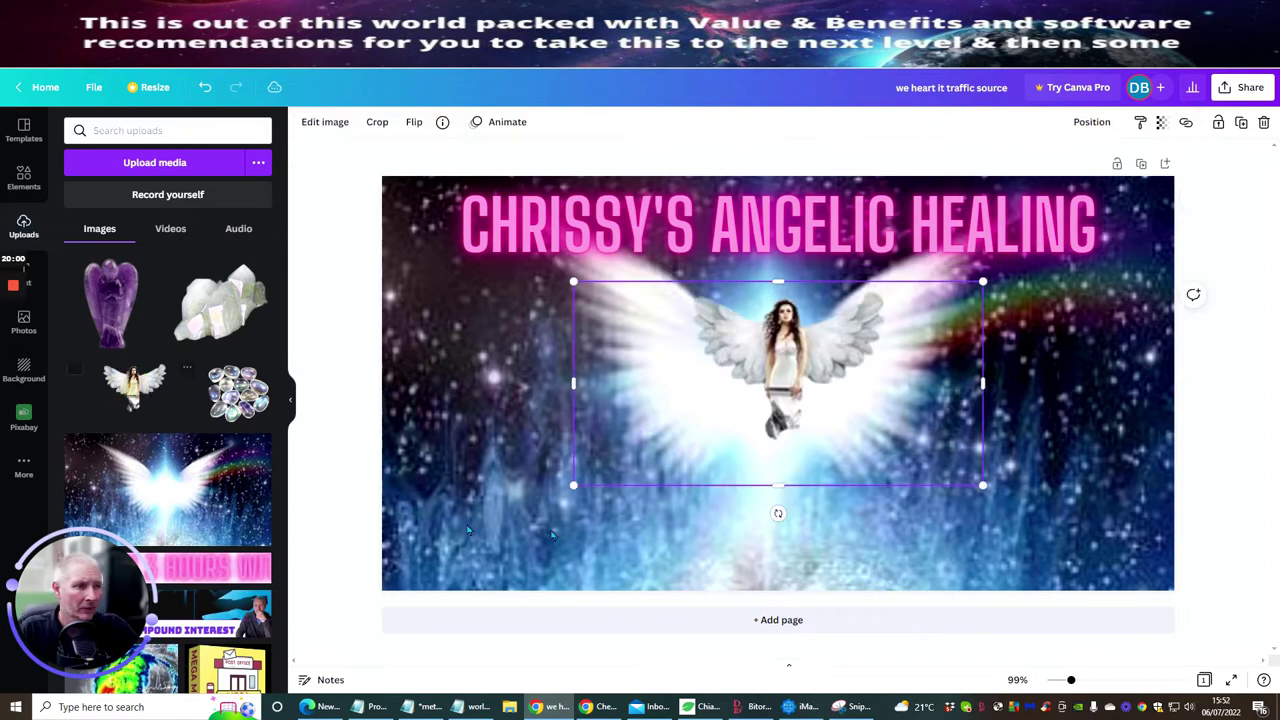
pyautogui.moveTo(786, 369); pyautogui.dragTo(1056, 495)
pyautogui.click(237, 390)
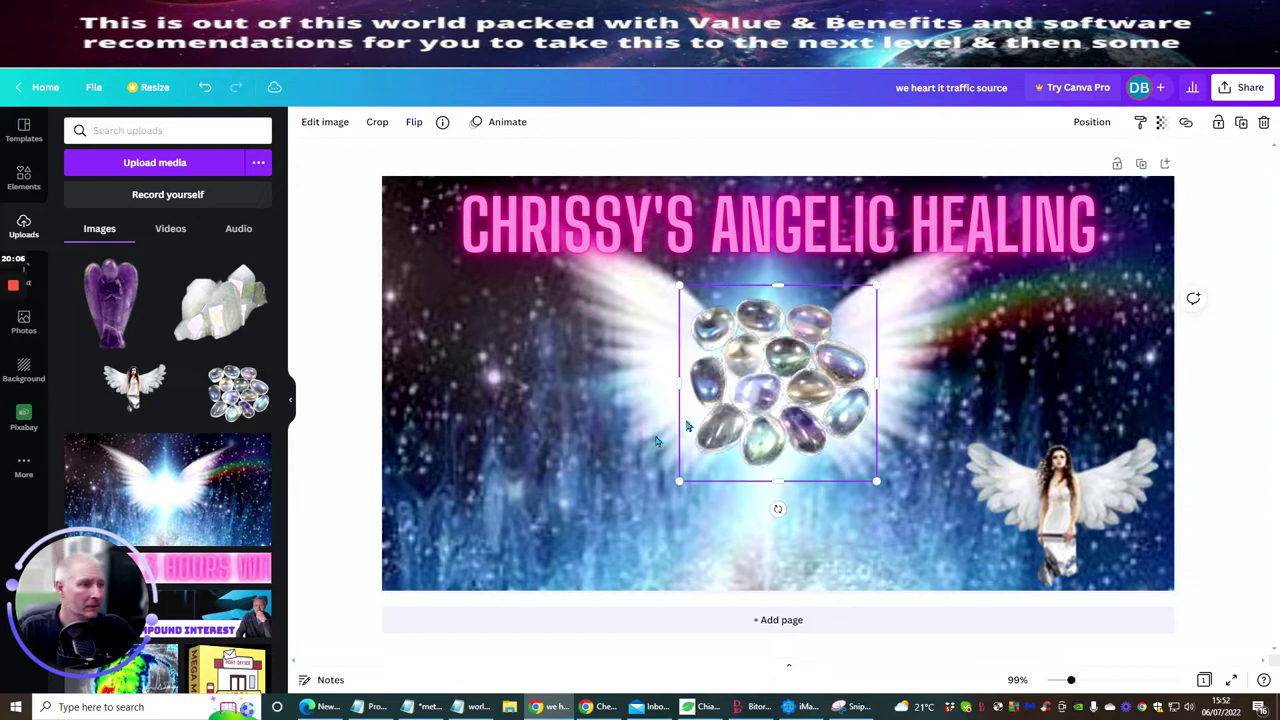
pyautogui.moveTo(764, 400); pyautogui.dragTo(476, 496)
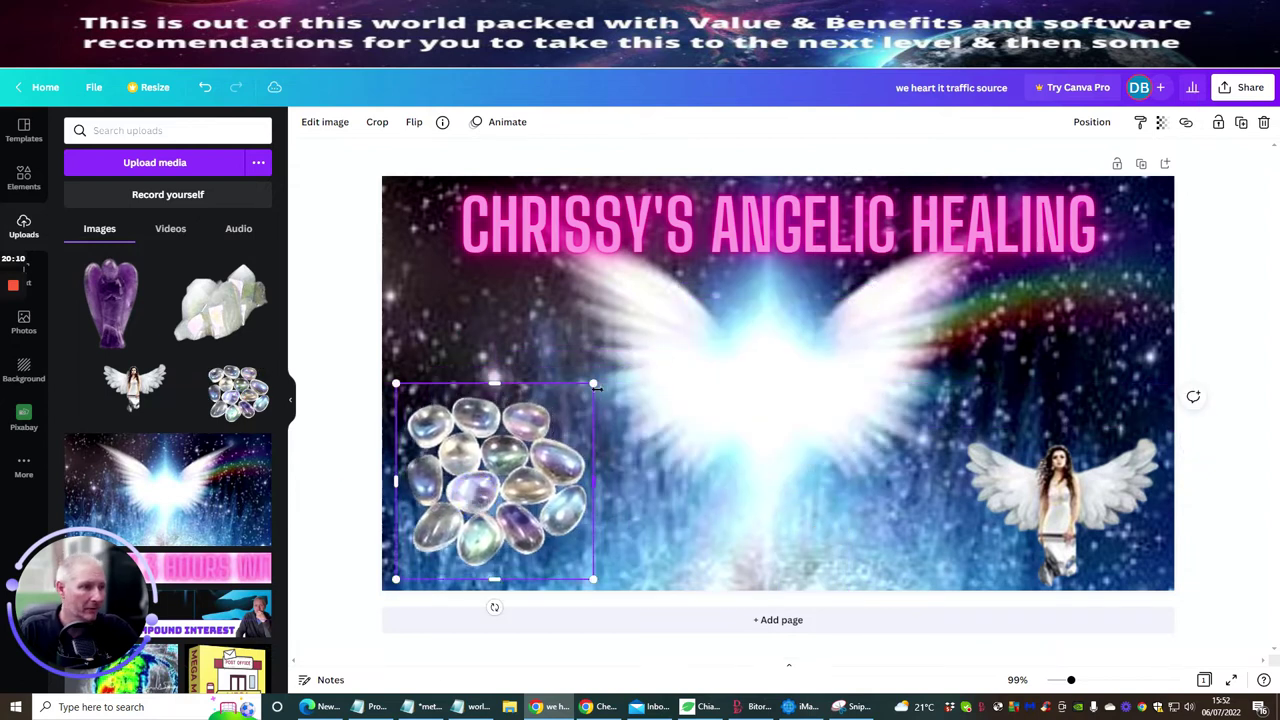
pyautogui.moveTo(595, 385); pyautogui.dragTo(535, 447)
# - Add the purple angel image to the banner, enlarge it and centre it over the glowing wings below the title
pyautogui.click(112, 290)
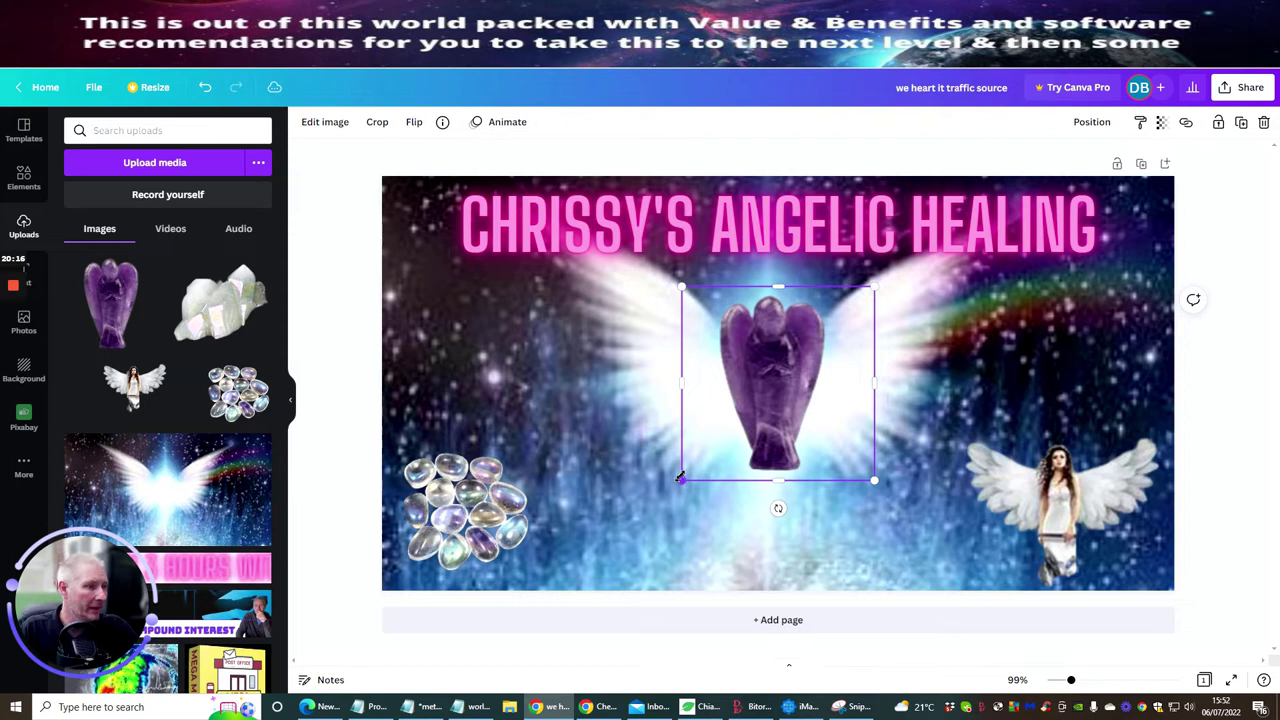
pyautogui.moveTo(680, 481); pyautogui.dragTo(554, 546)
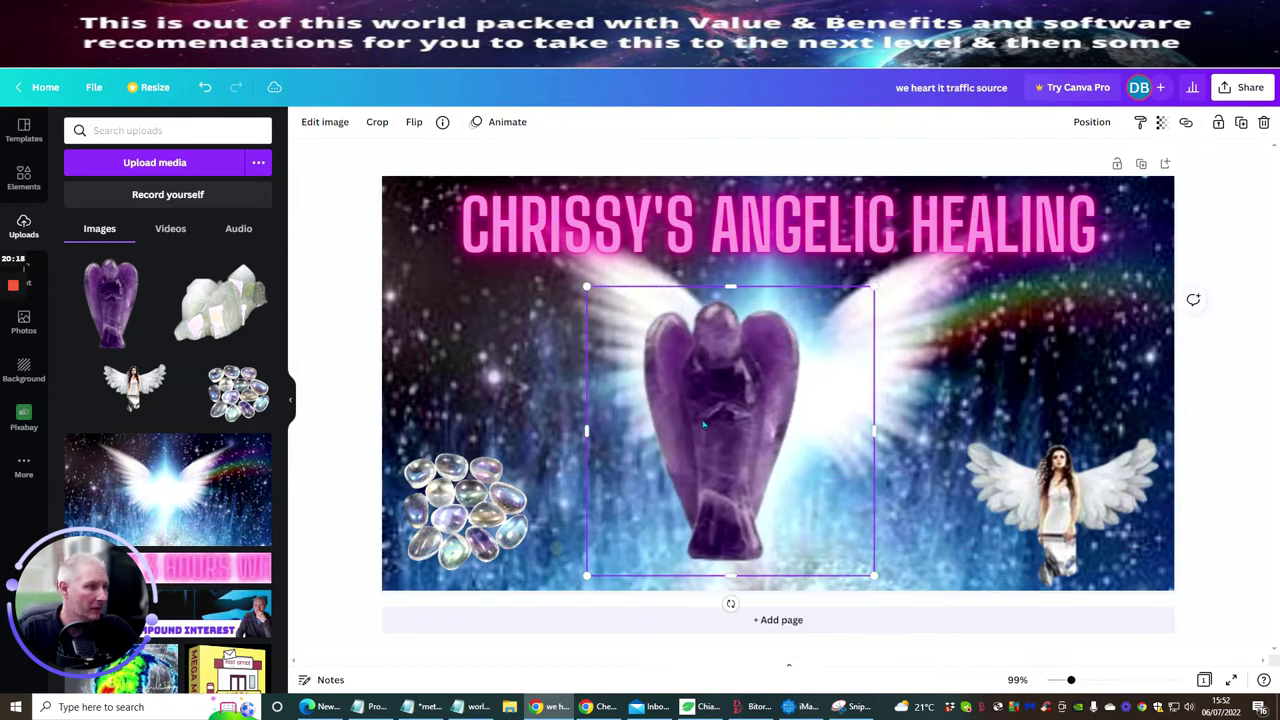
pyautogui.moveTo(689, 411); pyautogui.dragTo(751, 411)
pyautogui.click(552, 376)
# - Add the white crystal cluster, shift the title left, and shrink the cluster into the banner's upper right corner beside the title
pyautogui.click(220, 298)
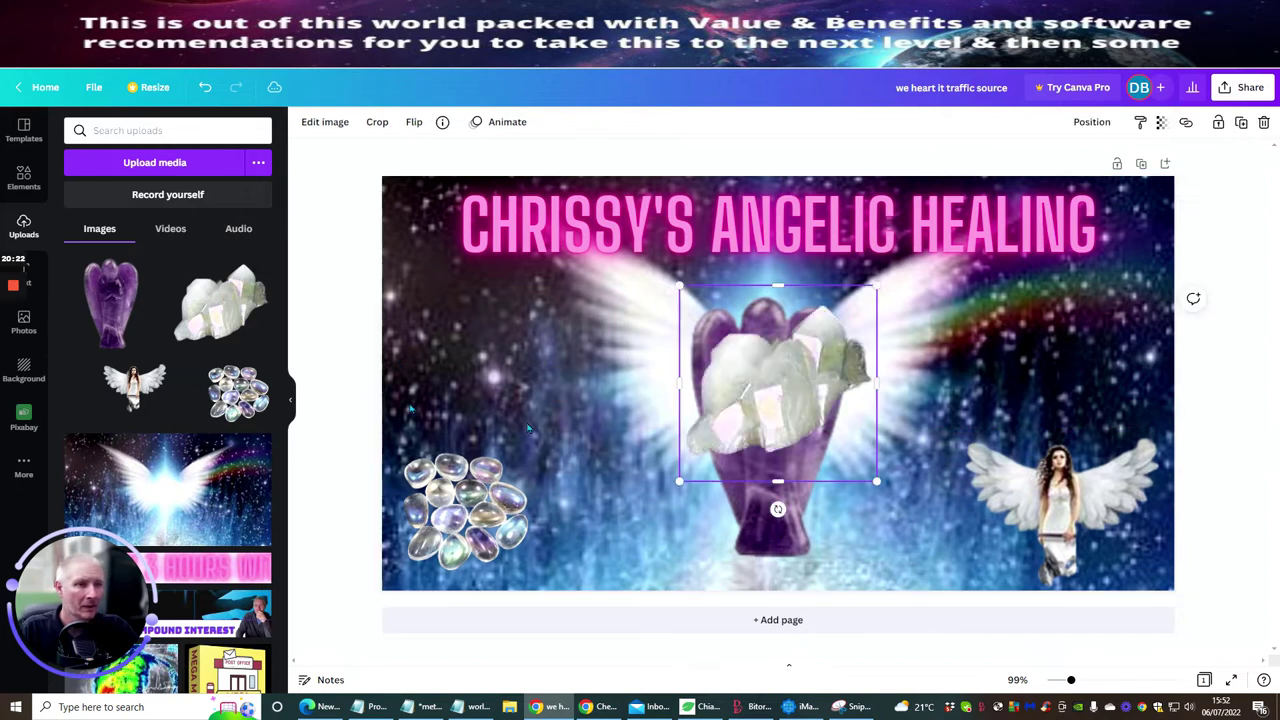
pyautogui.moveTo(766, 214); pyautogui.dragTo(737, 223)
pyautogui.moveTo(770, 406); pyautogui.dragTo(1024, 376)
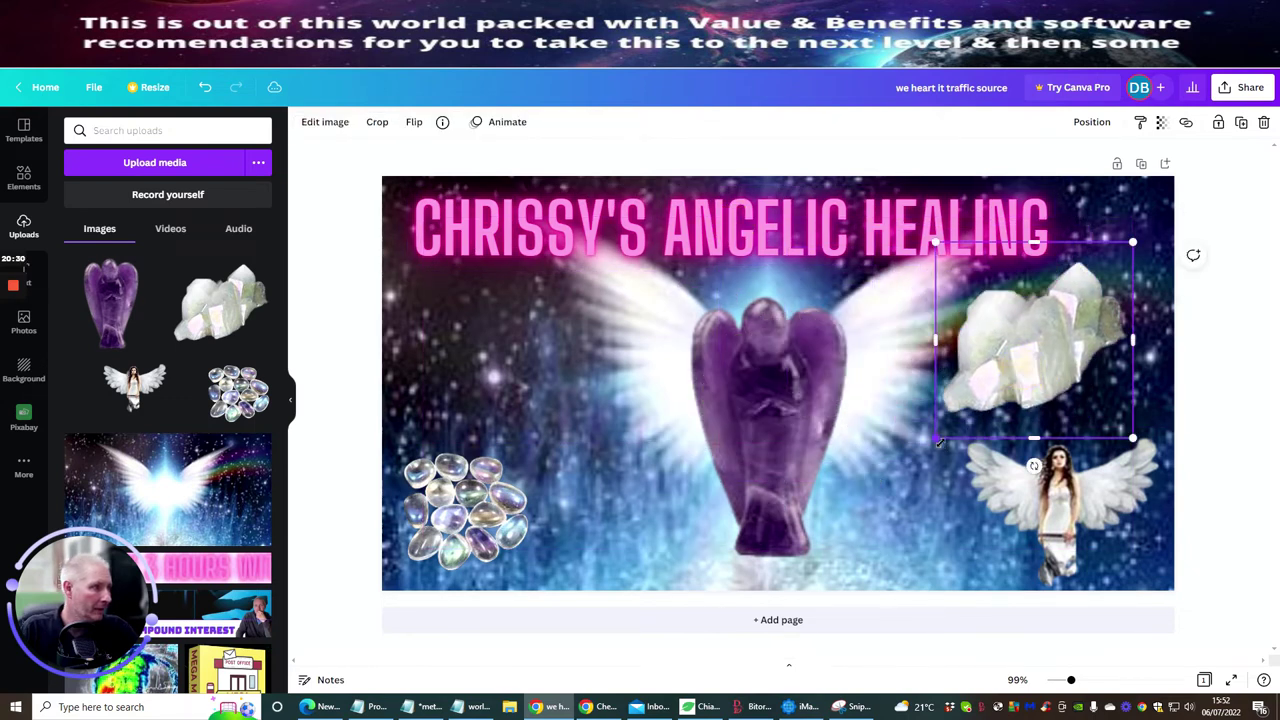
pyautogui.moveTo(936, 441); pyautogui.dragTo(1128, 237)
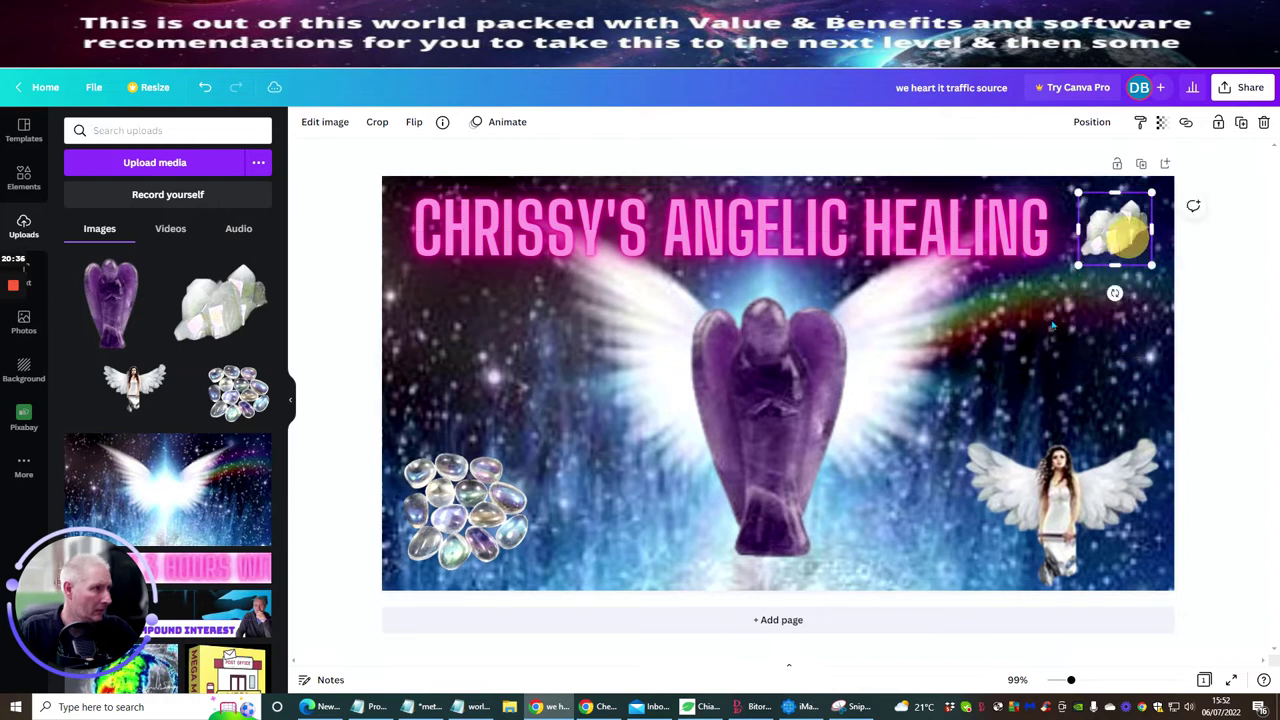
pyautogui.click(948, 329)
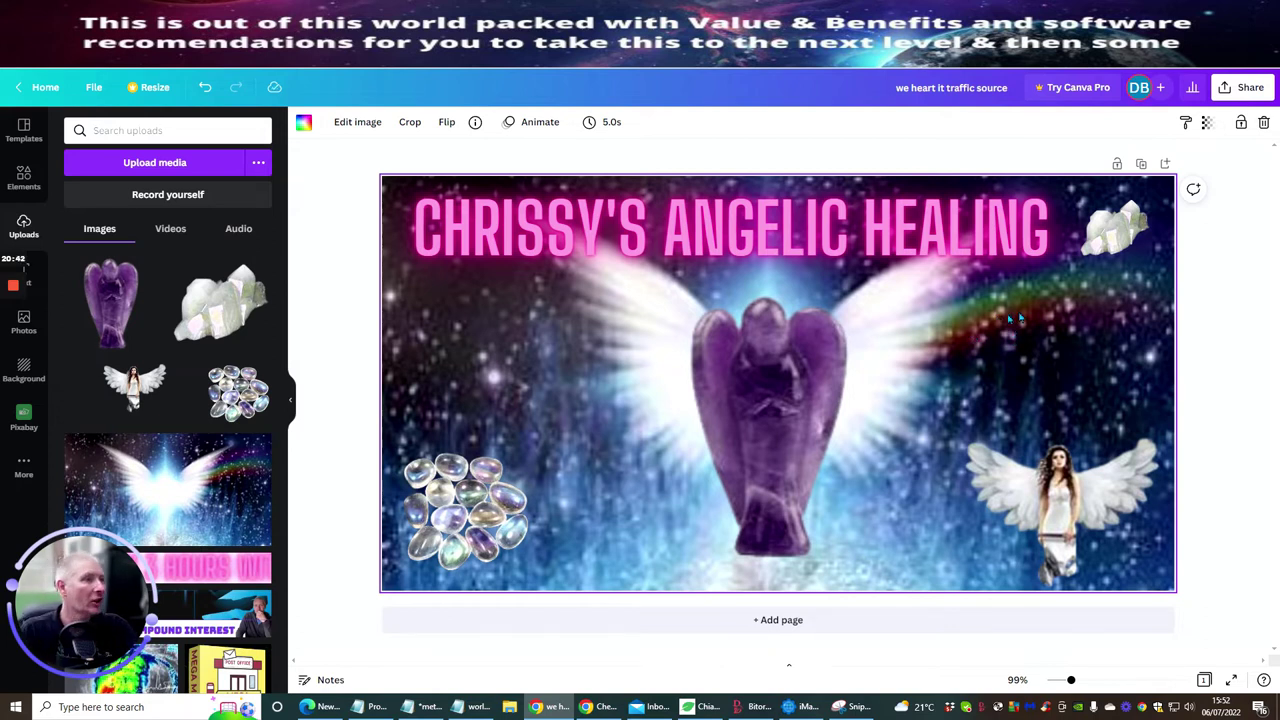
# - Rename the design as "chrissy 12" and delete the starry background image with the glowing wings
pyautogui.click(1011, 87)
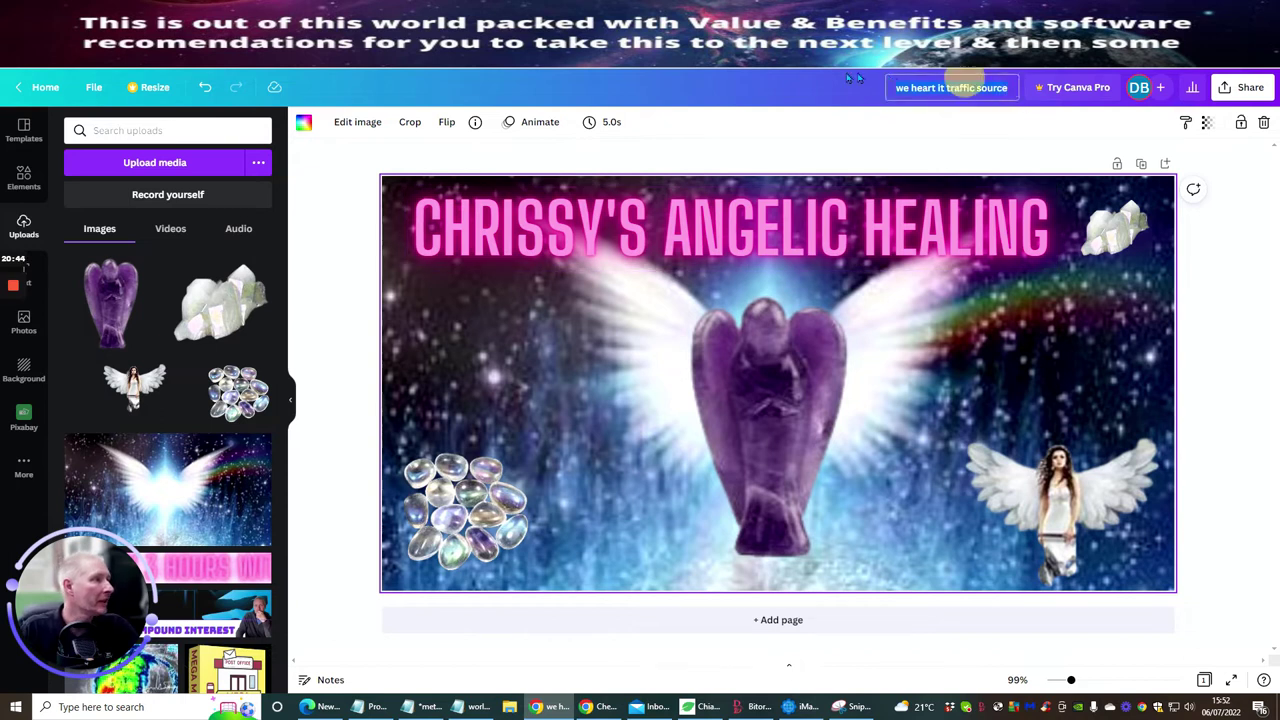
pyautogui.write('chr')
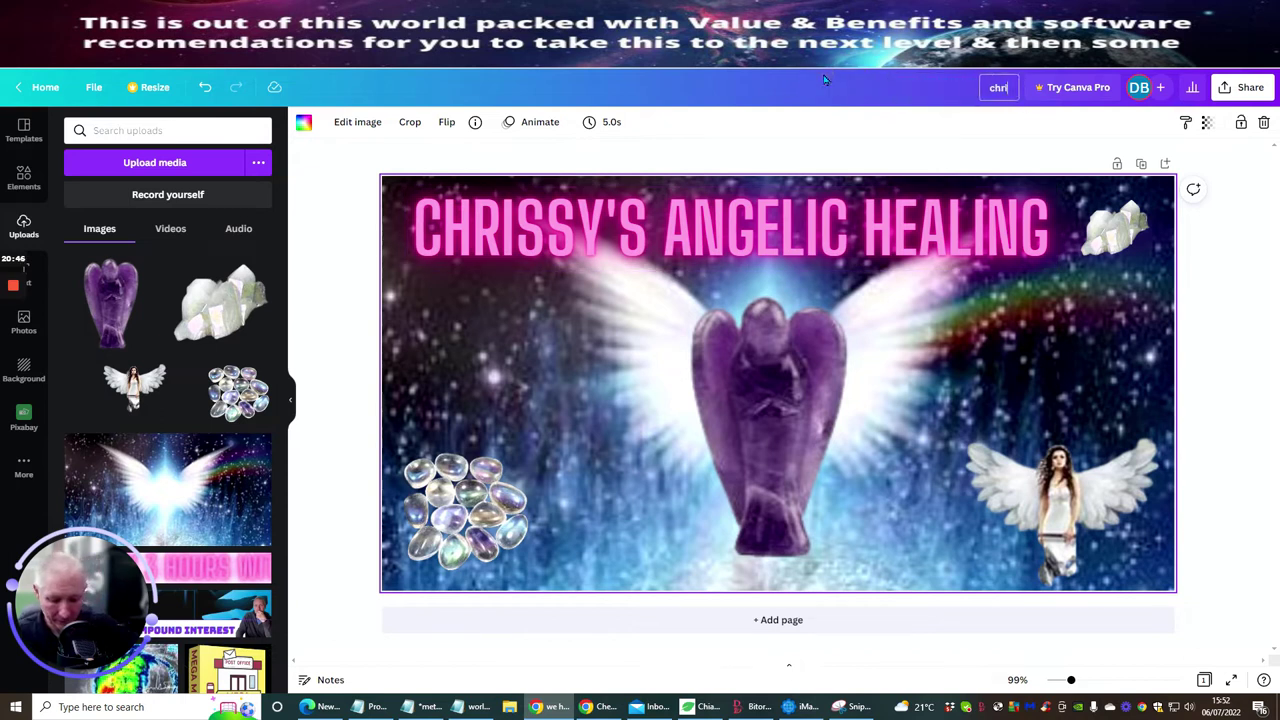
pyautogui.write('issy 12')
pyautogui.press('Return')
pyautogui.press('Delete')
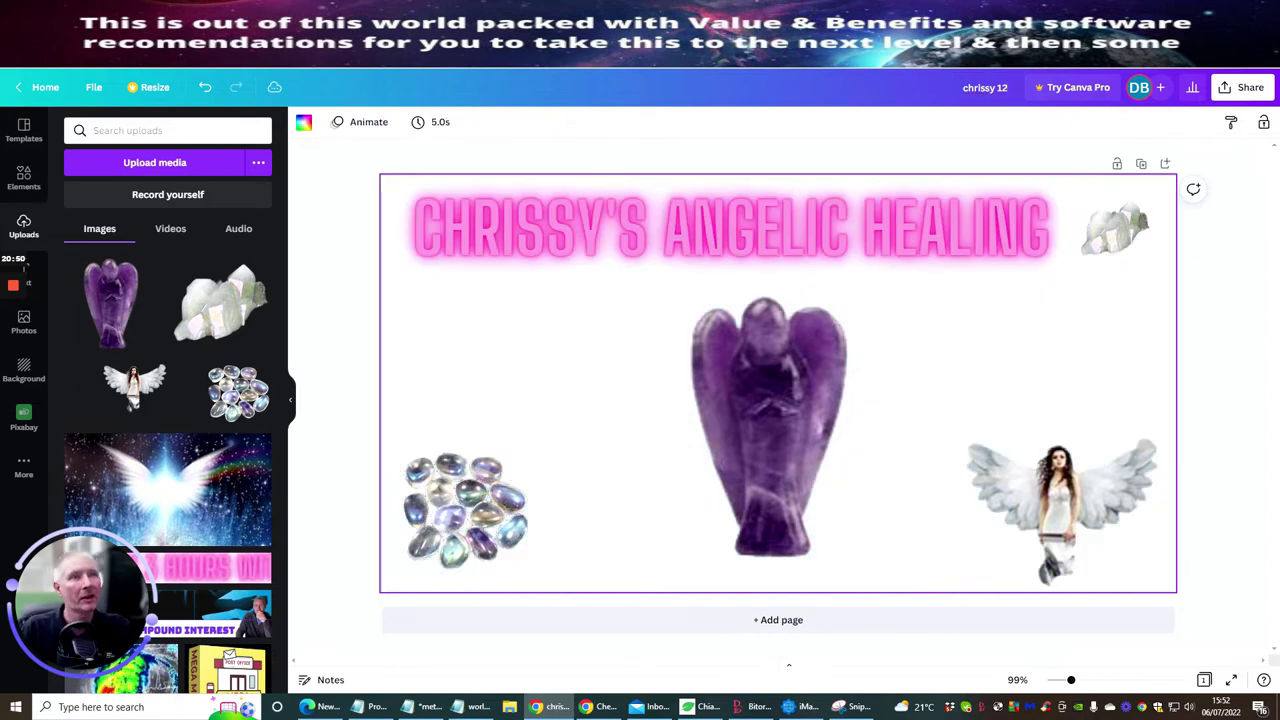
# - Switch to Cheetah's site settings and correct "chrissys" to "Chrissy's" in the site description
pyautogui.hotkey('ctrl', 'Tab')
pyautogui.hotkey('ctrl', 'Tab')
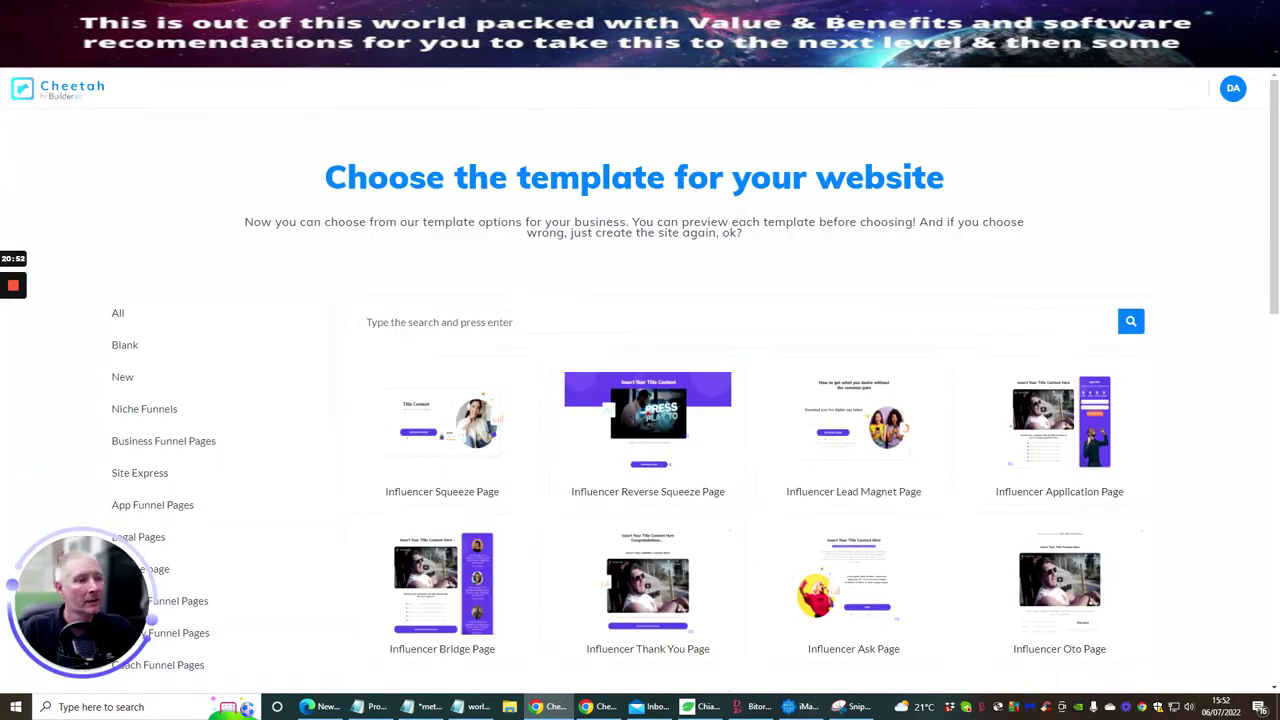
pyautogui.hotkey('ctrl', 'Tab')
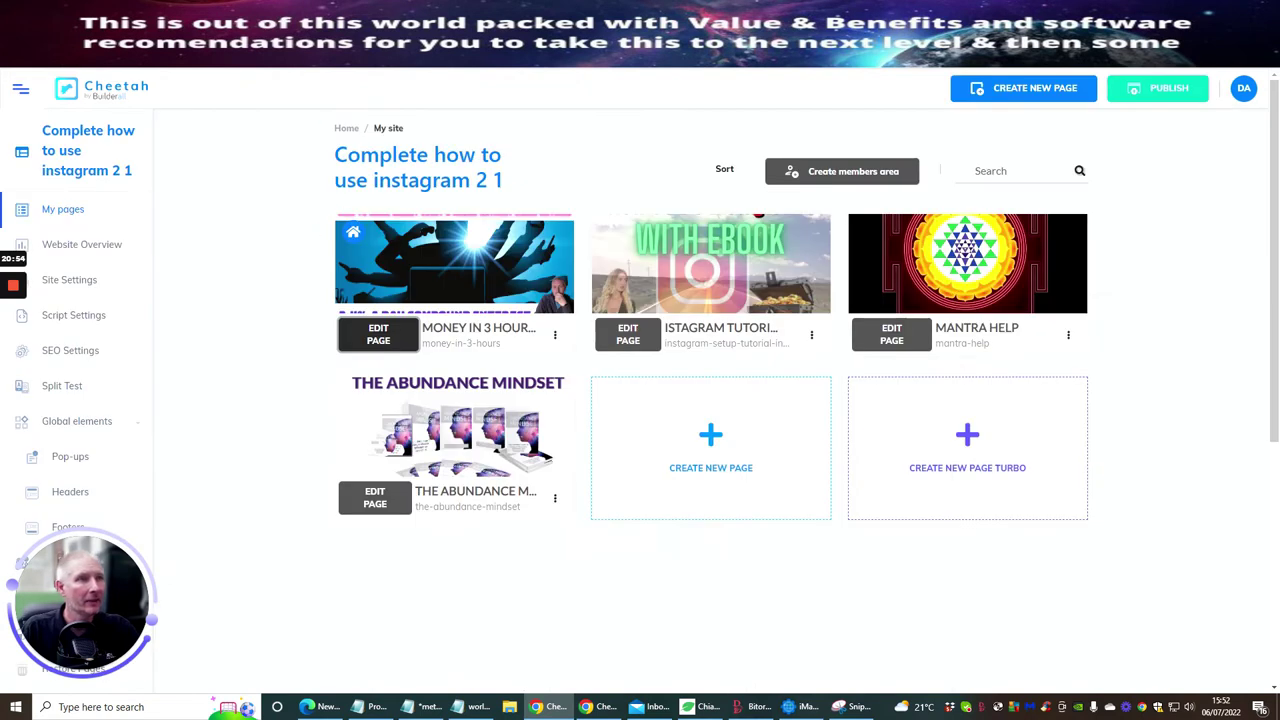
pyautogui.hotkey('ctrl', 'Tab')
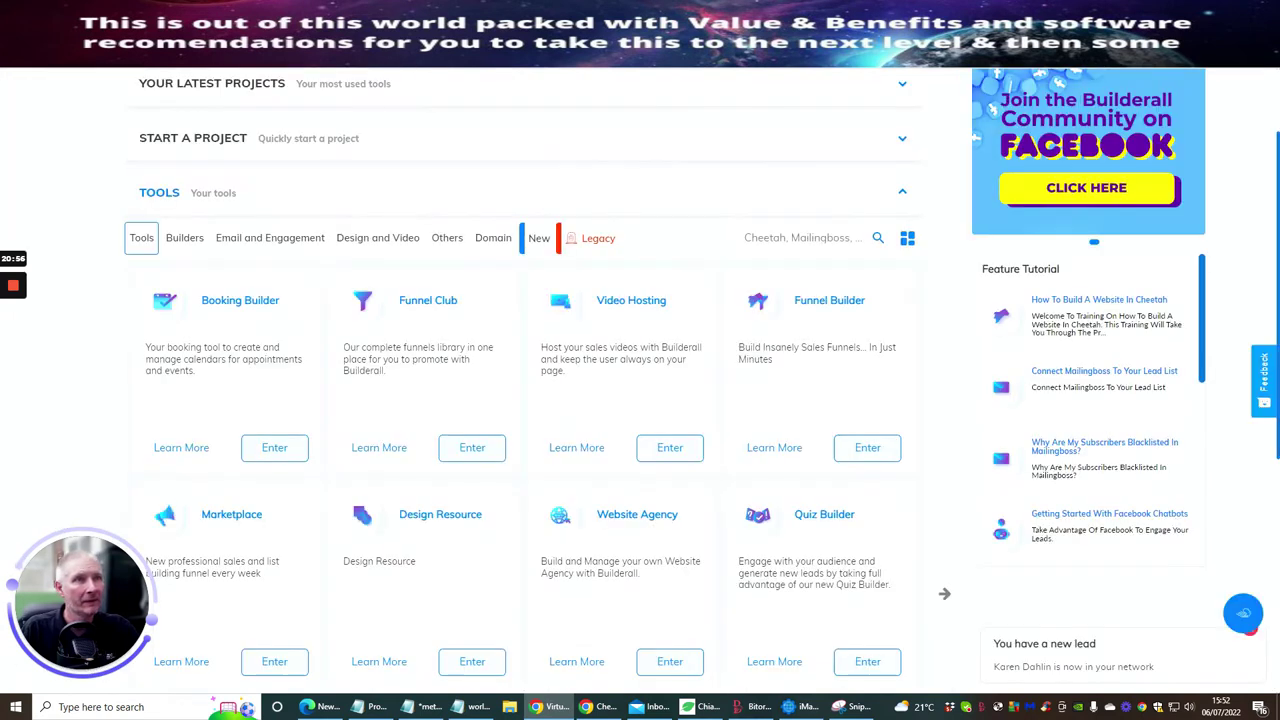
pyautogui.hotkey('ctrl', 'Tab')
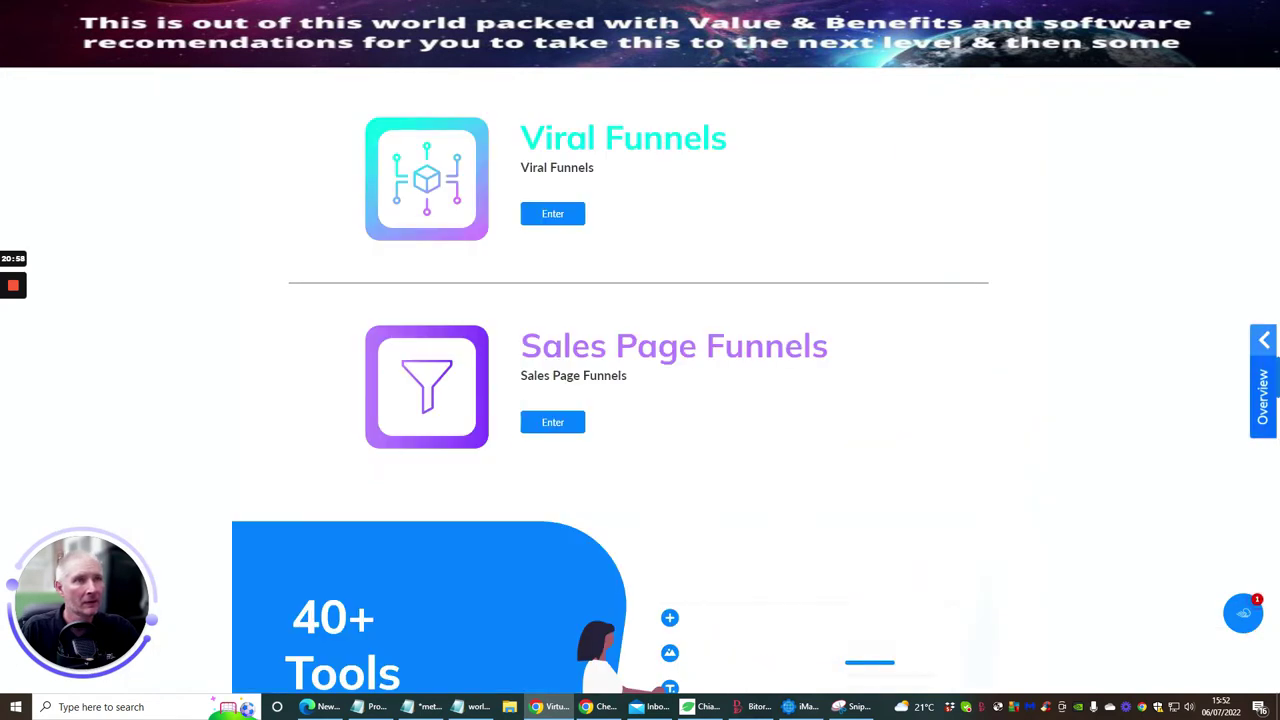
pyautogui.hotkey('ctrl', 'Tab')
pyautogui.hotkey('ctrl', 'Tab')
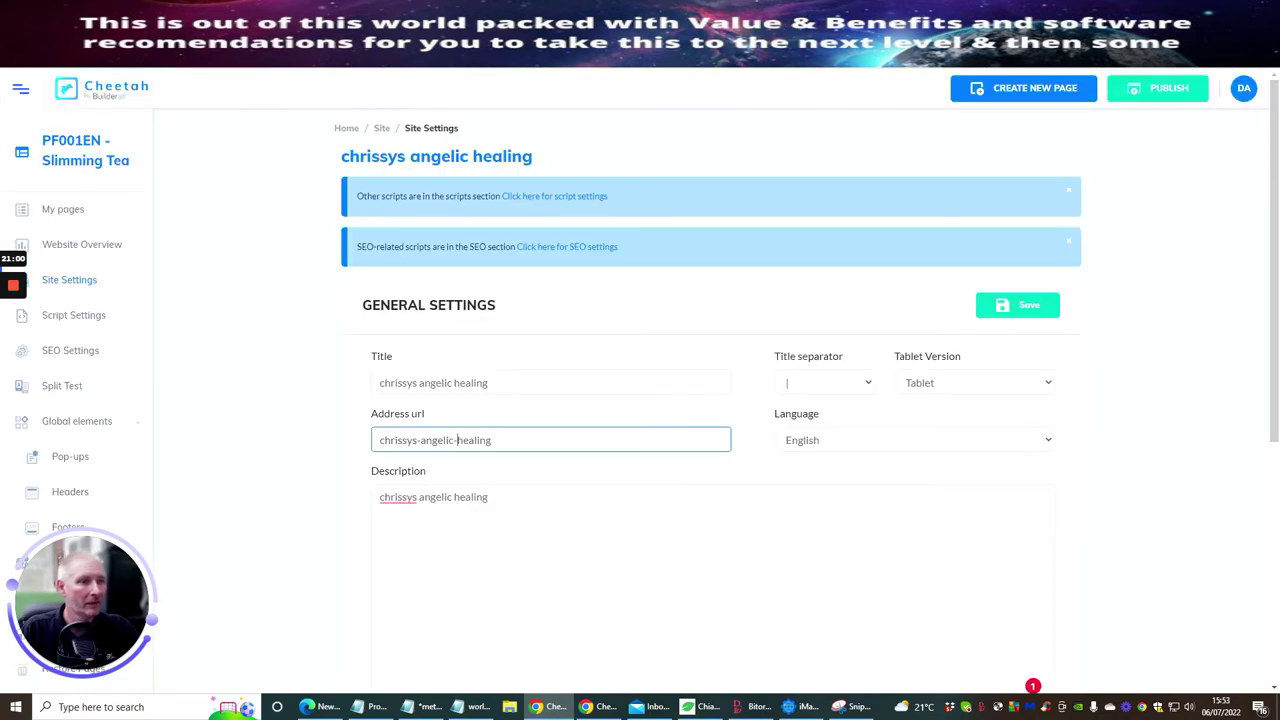
pyautogui.click(392, 502)
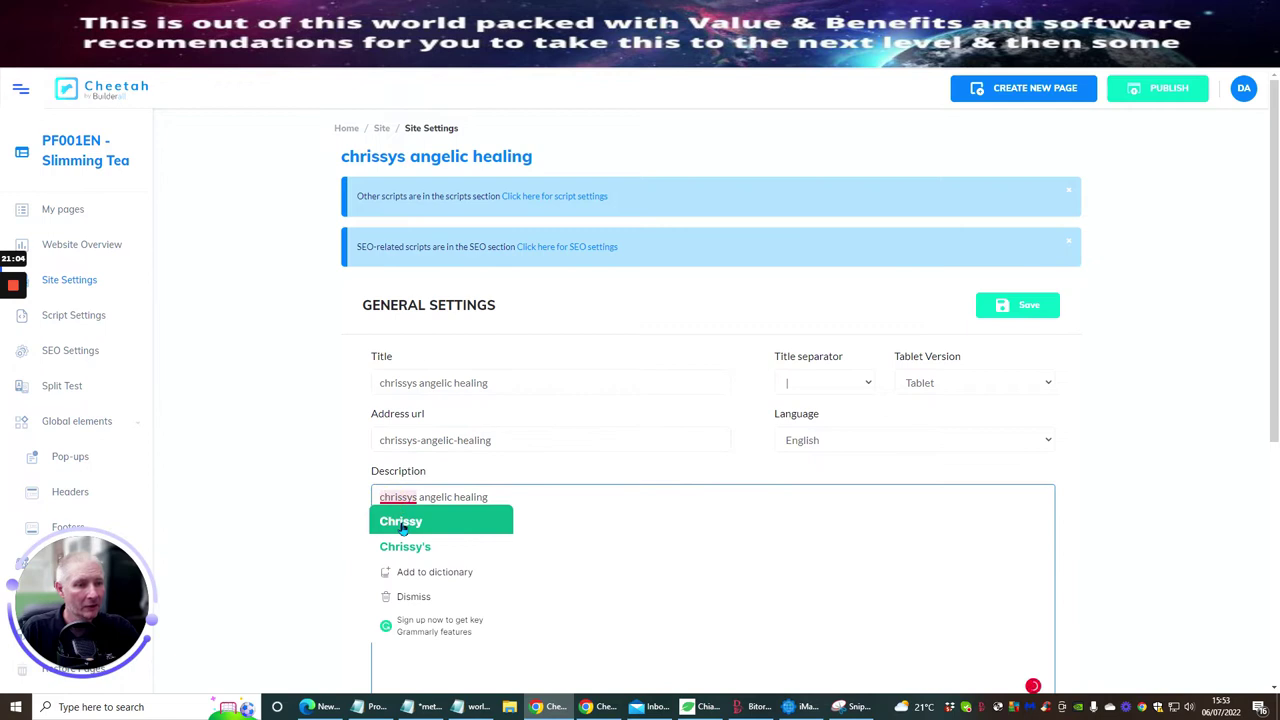
pyautogui.click(404, 546)
# - Open the image picker for the site's favicon and look through the user files
pyautogui.scroll(-4, 573, 535)
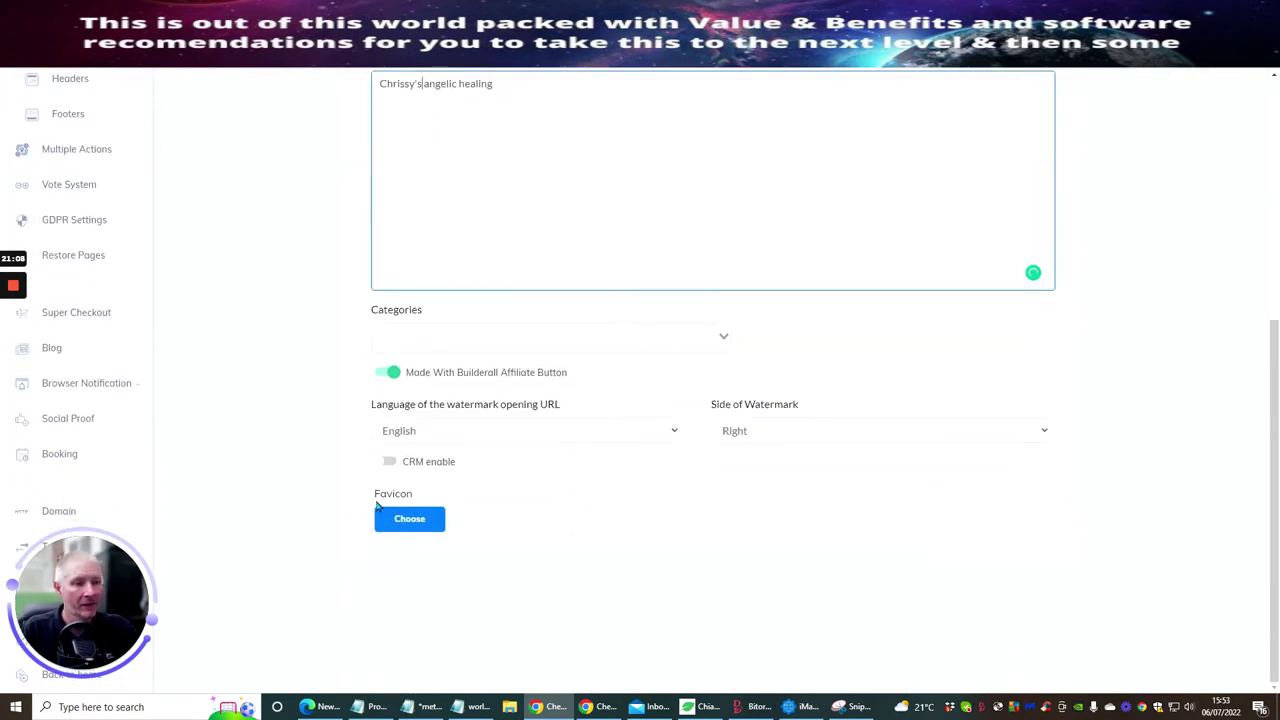
pyautogui.click(404, 520)
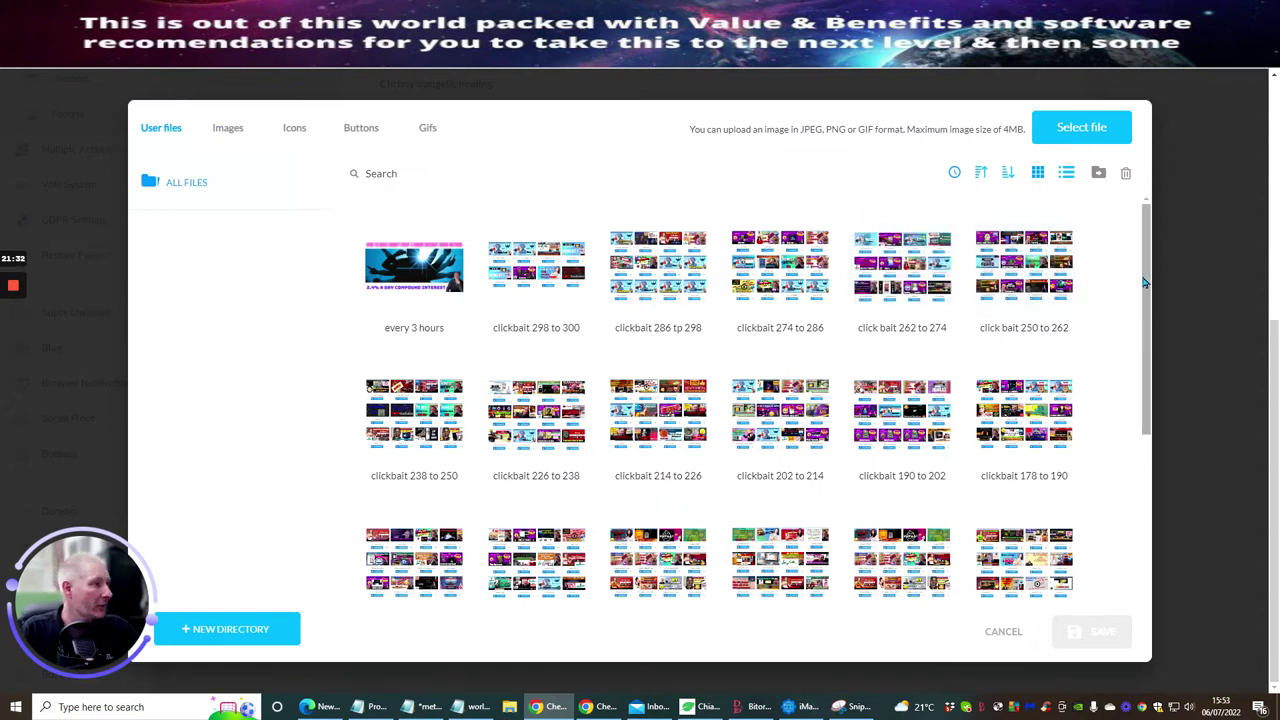
pyautogui.moveTo(1148, 400); pyautogui.dragTo(1149, 266)
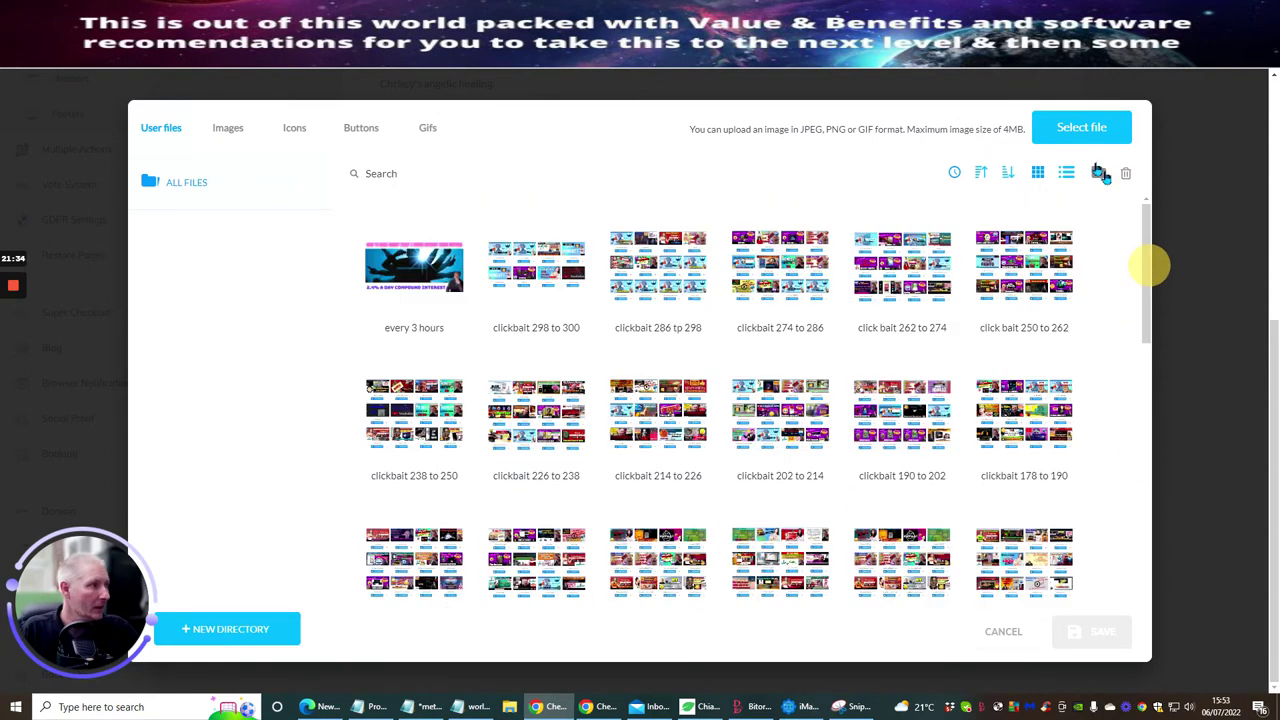
pyautogui.click(1070, 126)
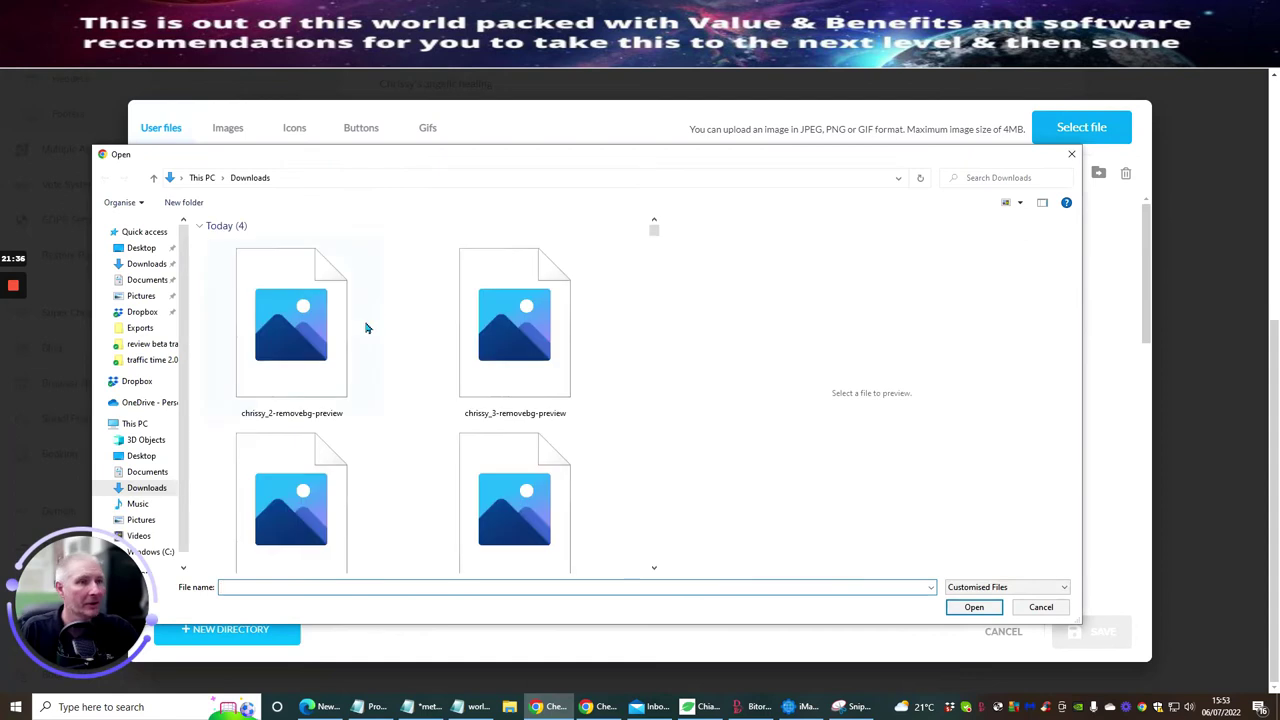
pyautogui.click(138, 233)
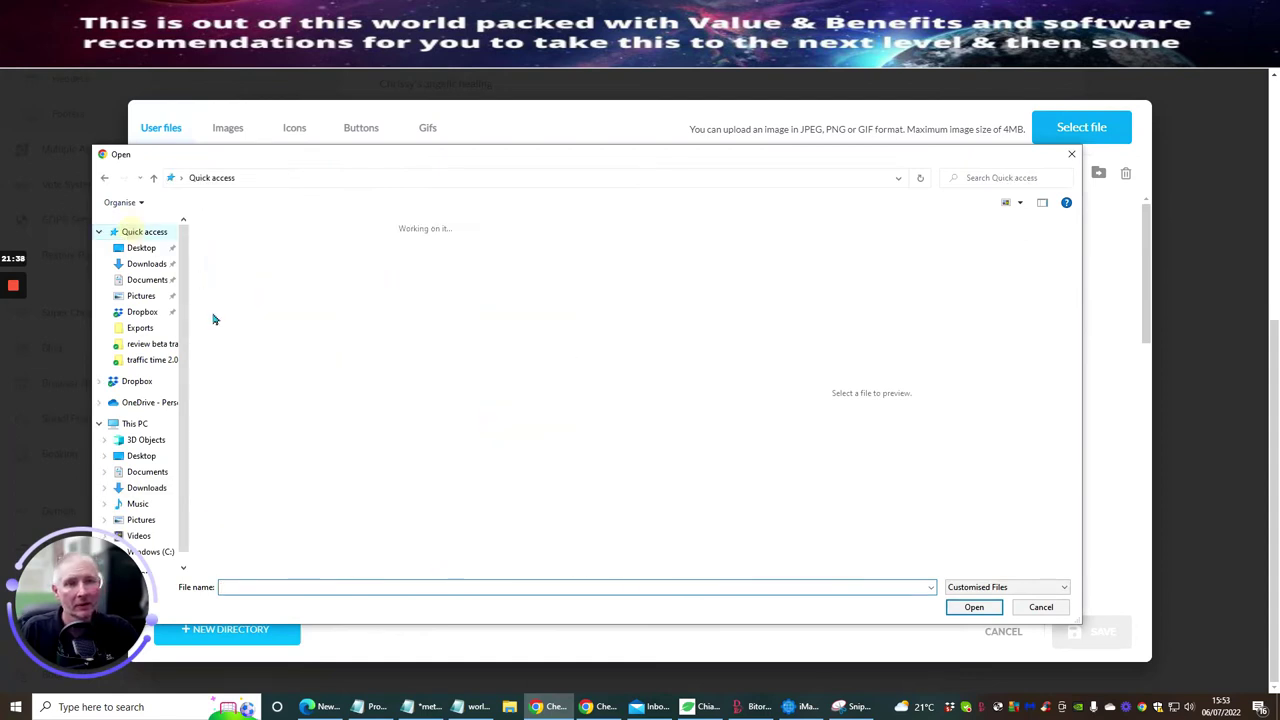
pyautogui.scroll(-10, 289, 329)
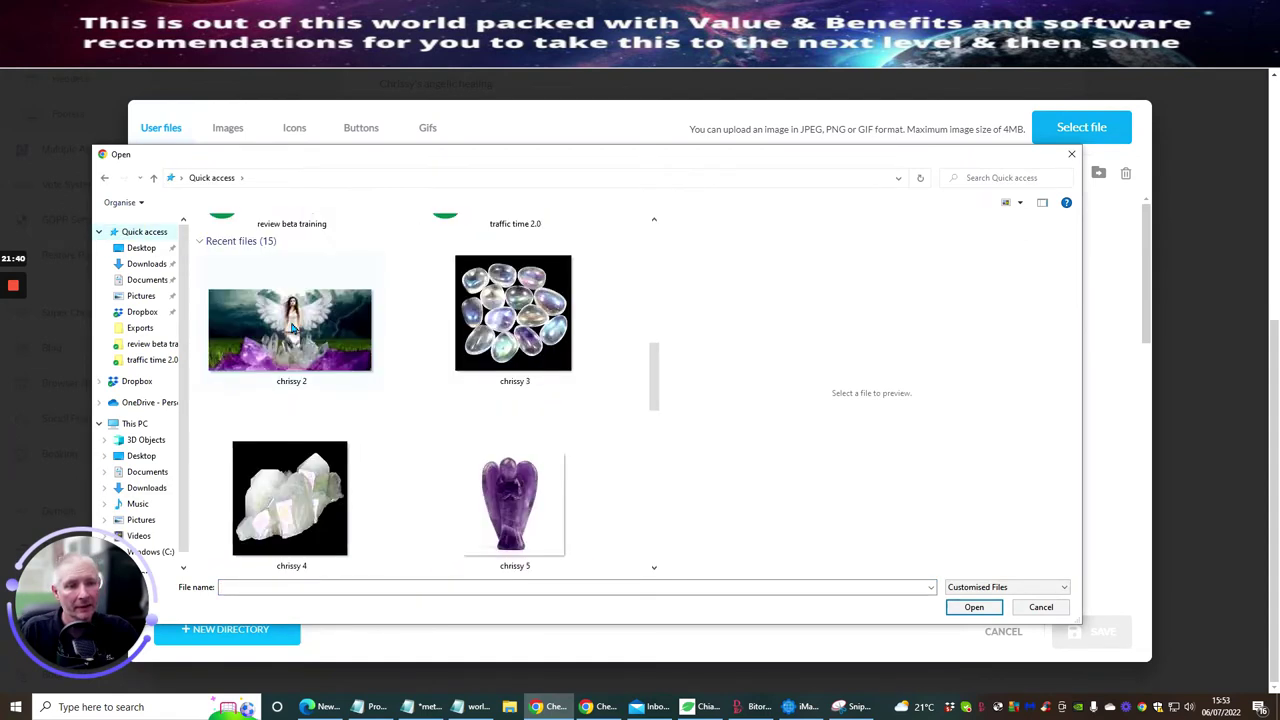
pyautogui.scroll(3, 293, 329)
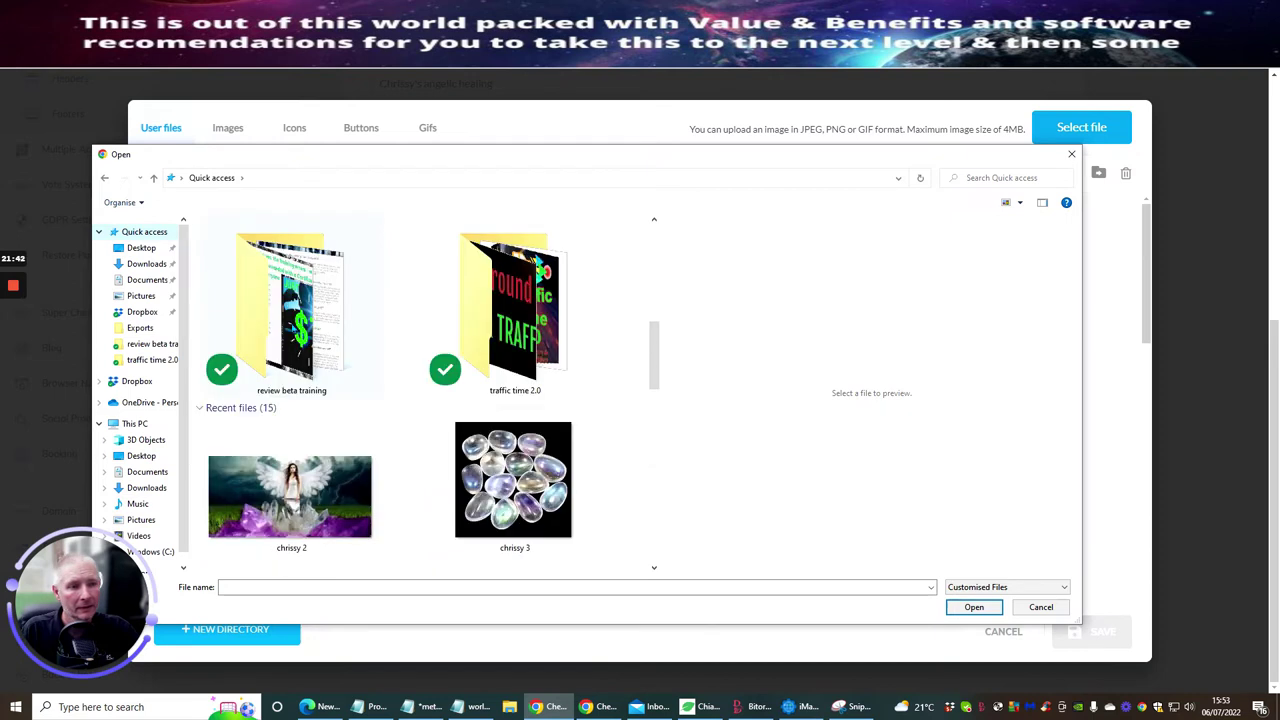
pyautogui.scroll(-1, 292, 328)
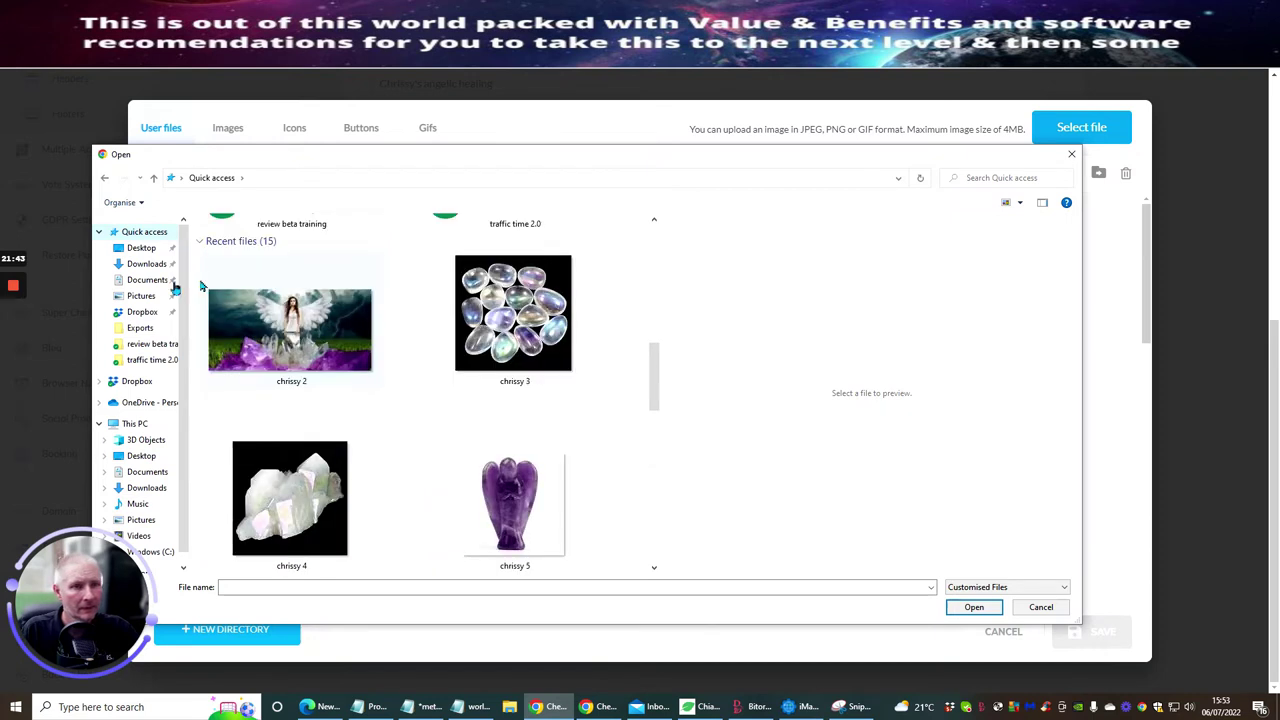
pyautogui.click(146, 264)
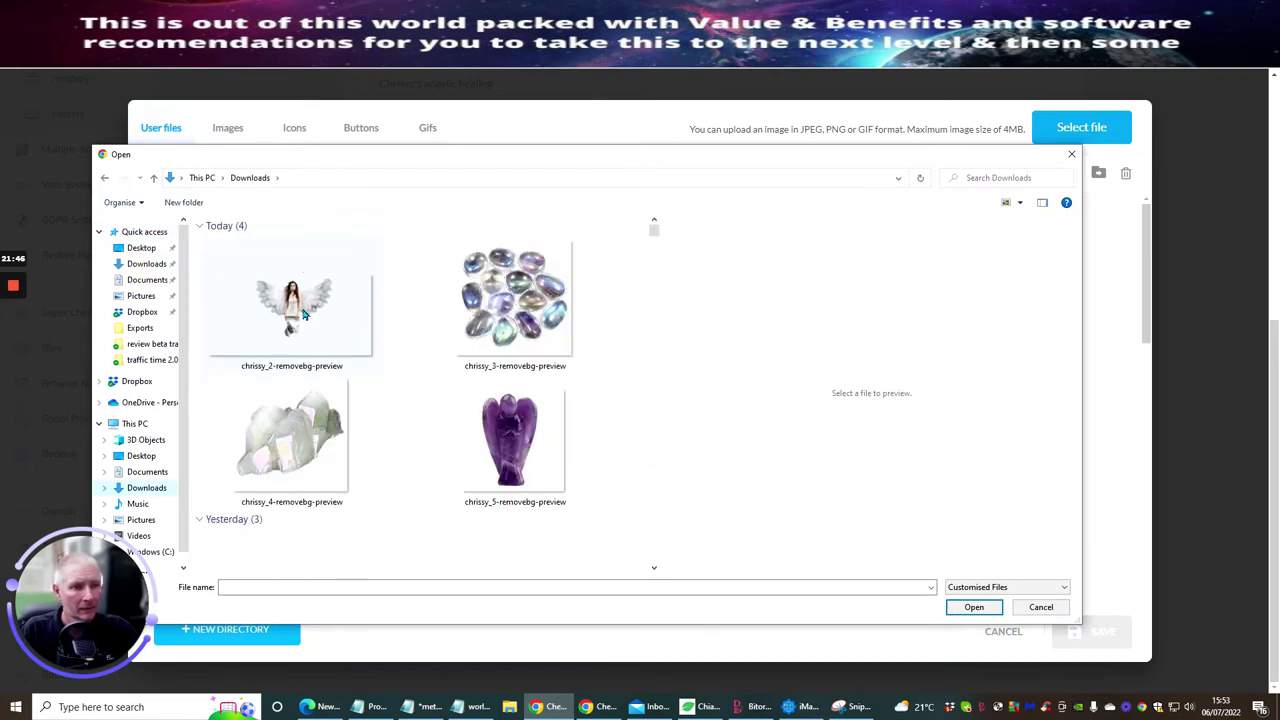
pyautogui.scroll(-1, 304, 315)
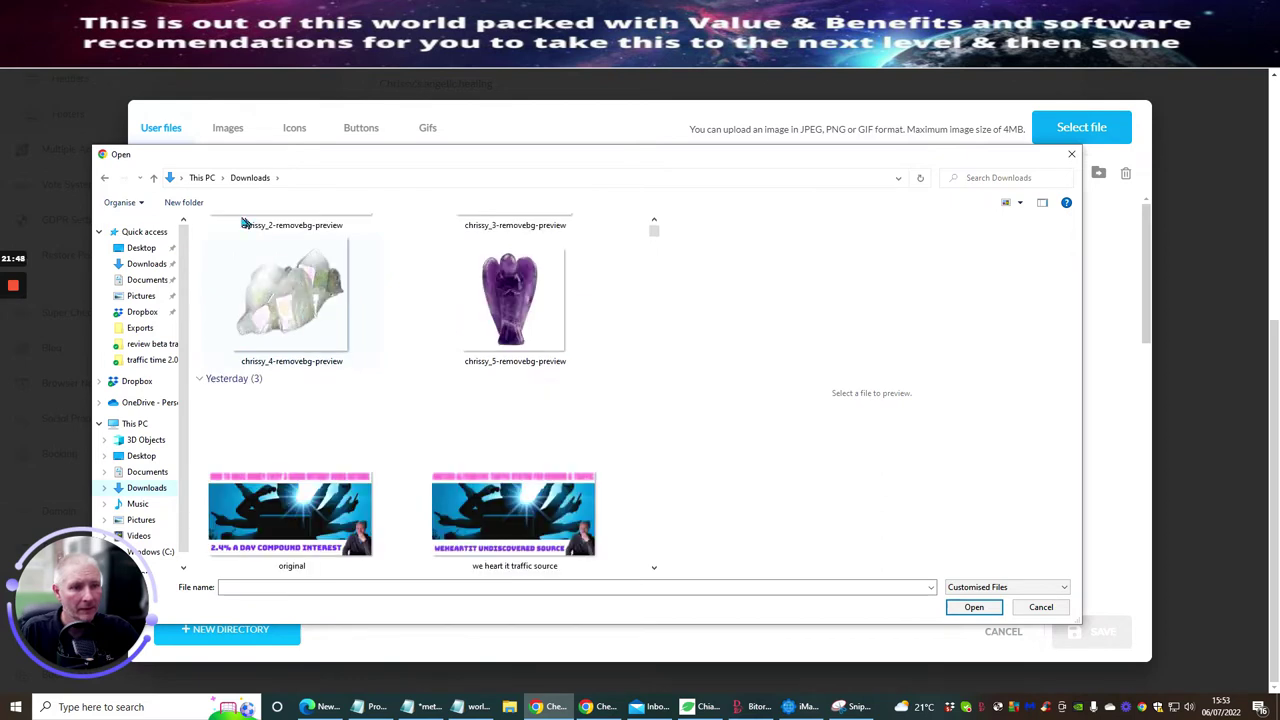
pyautogui.click(135, 231)
pyautogui.scroll(-1, 305, 300)
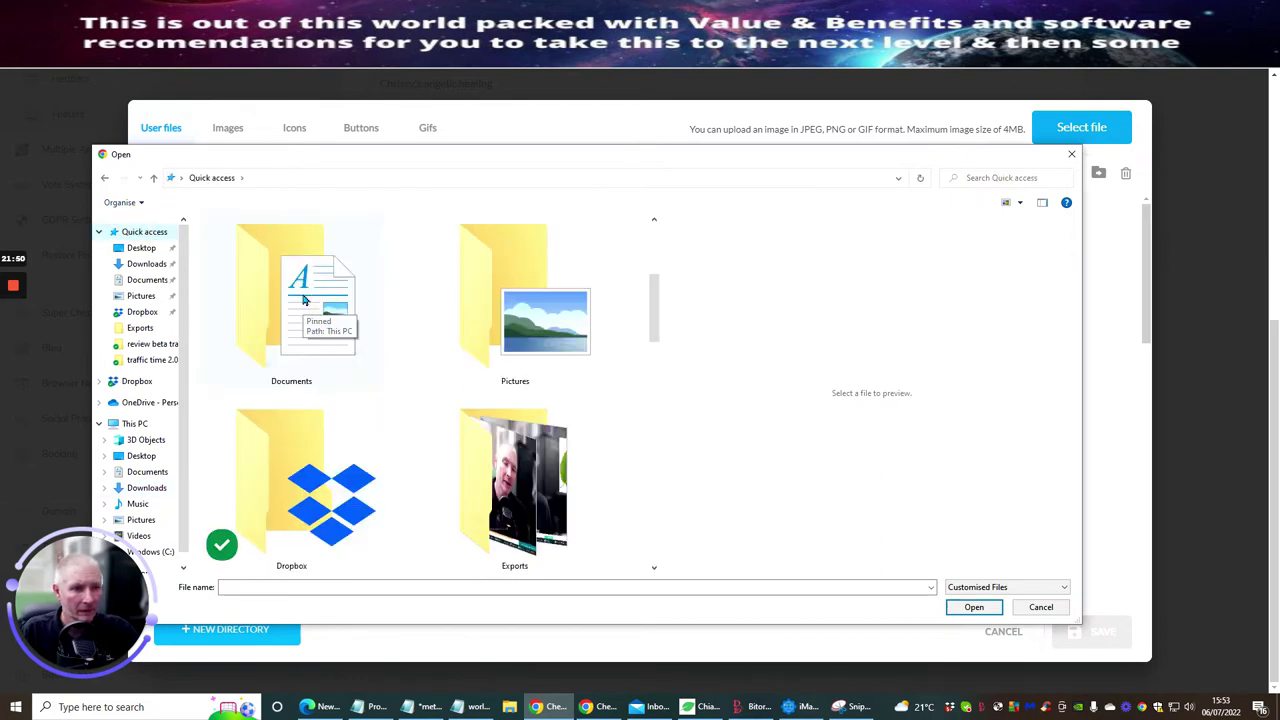
pyautogui.scroll(-4, 304, 300)
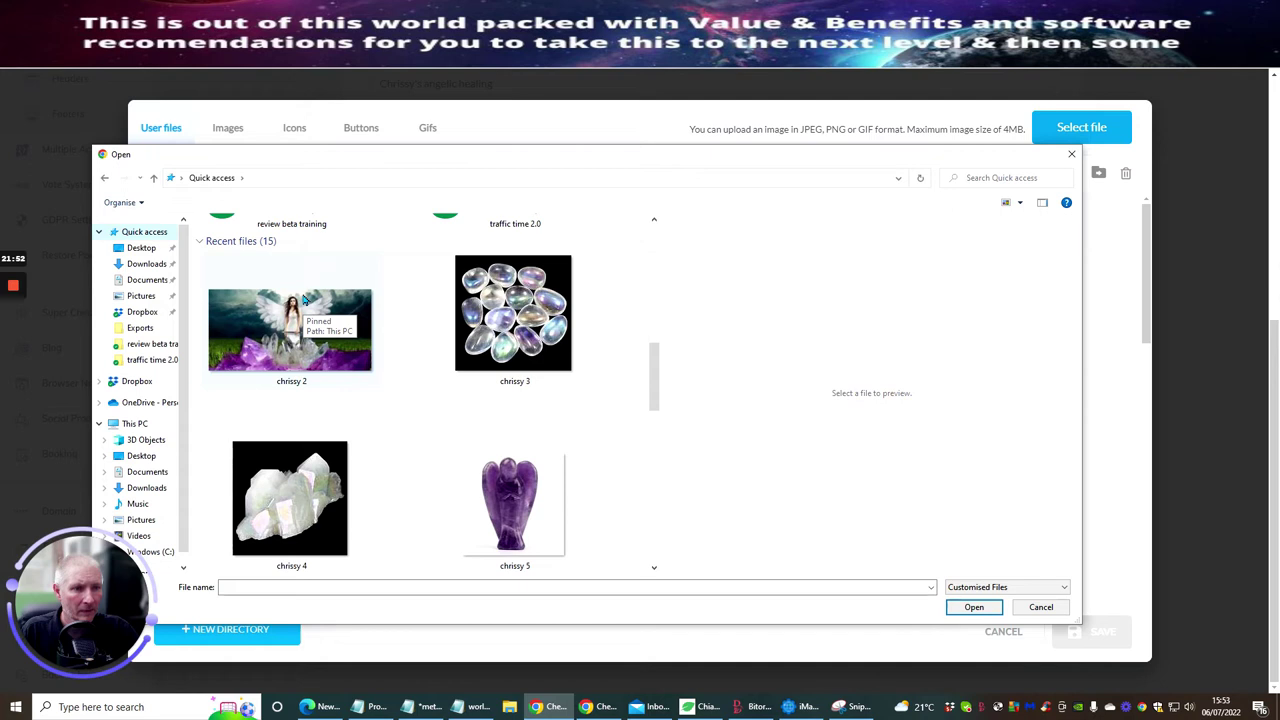
pyautogui.scroll(5, 308, 381)
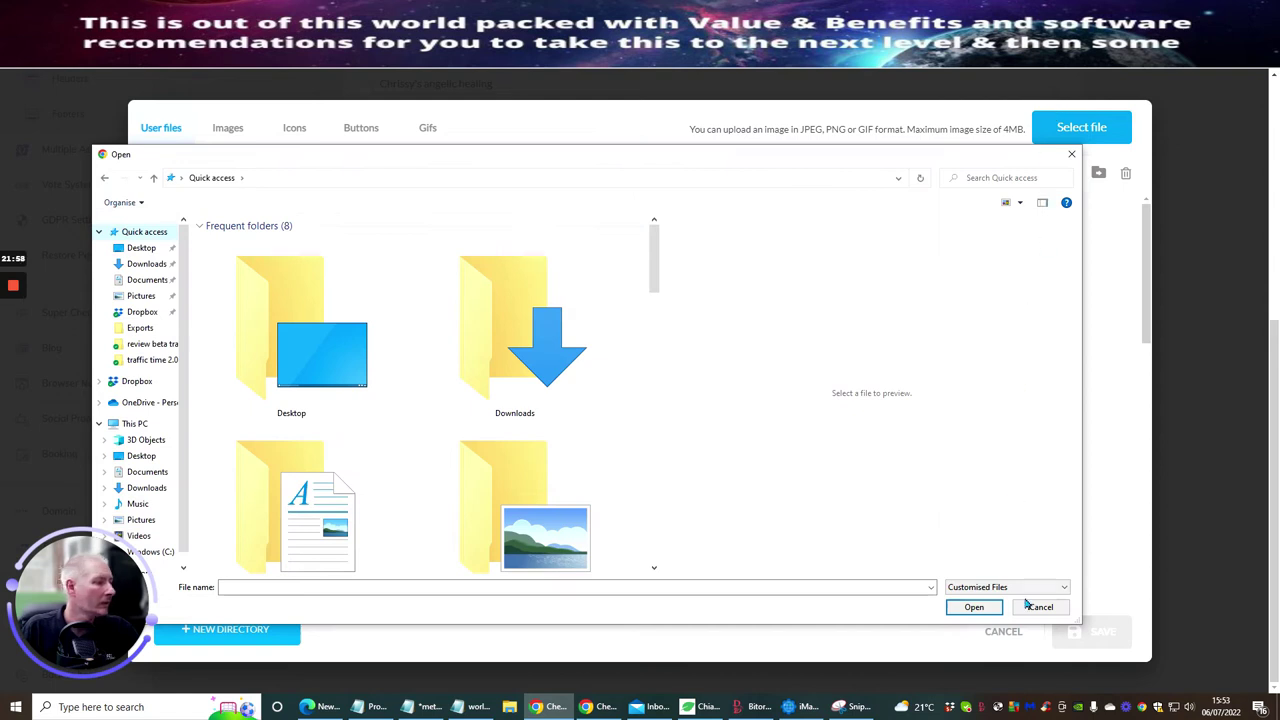
pyautogui.click(1035, 607)
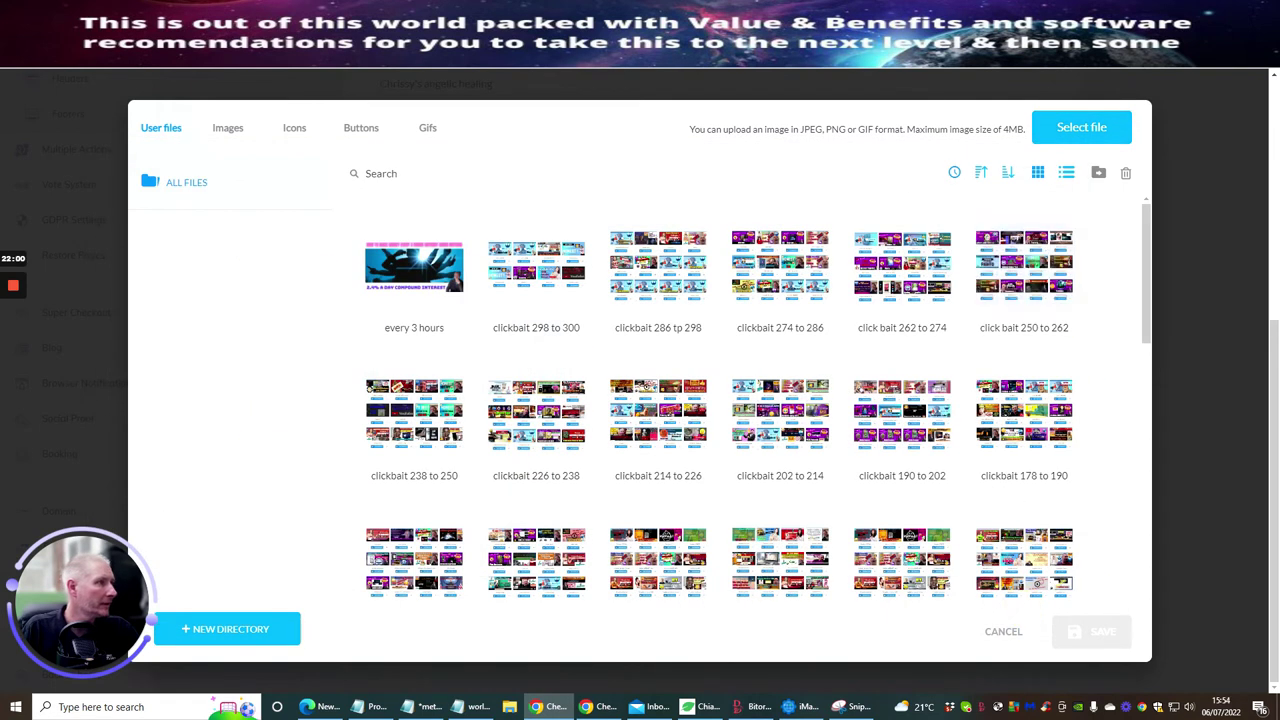
# - Switch to Canva and download the "chrissy 12" banner as a PNG
pyautogui.hotkey('ctrl', 'w')
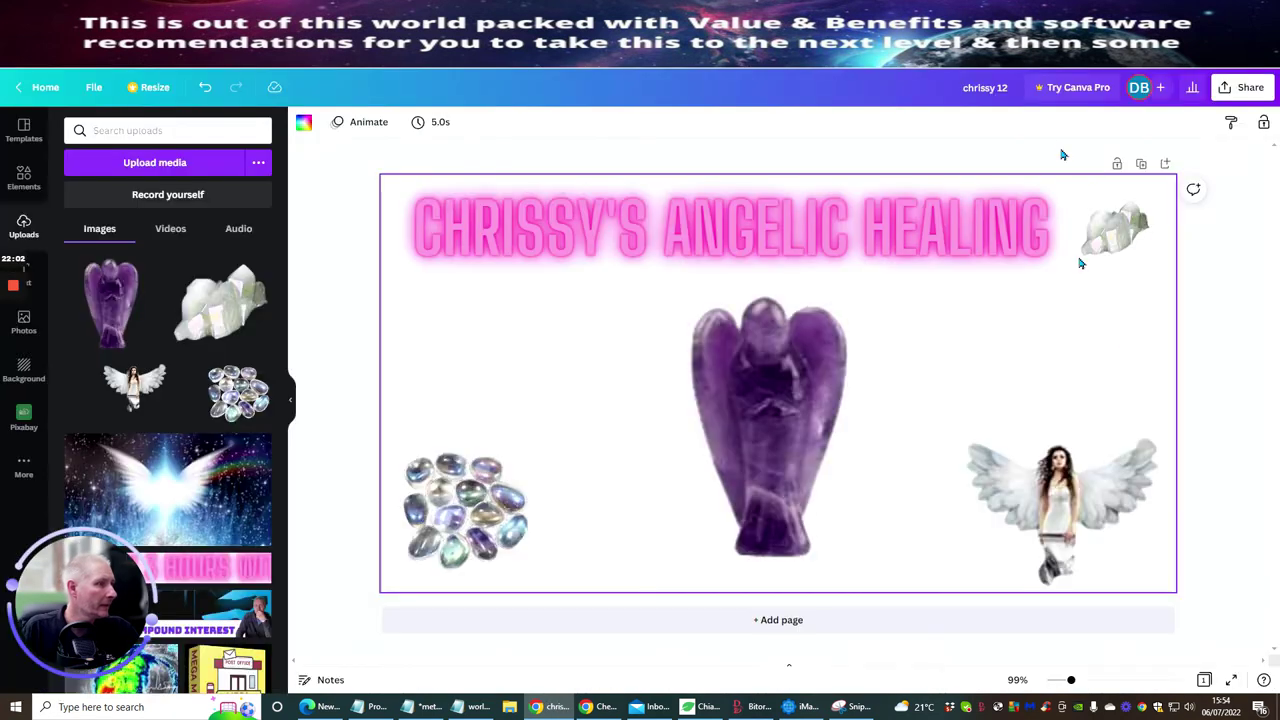
pyautogui.click(1250, 88)
pyautogui.click(1110, 408)
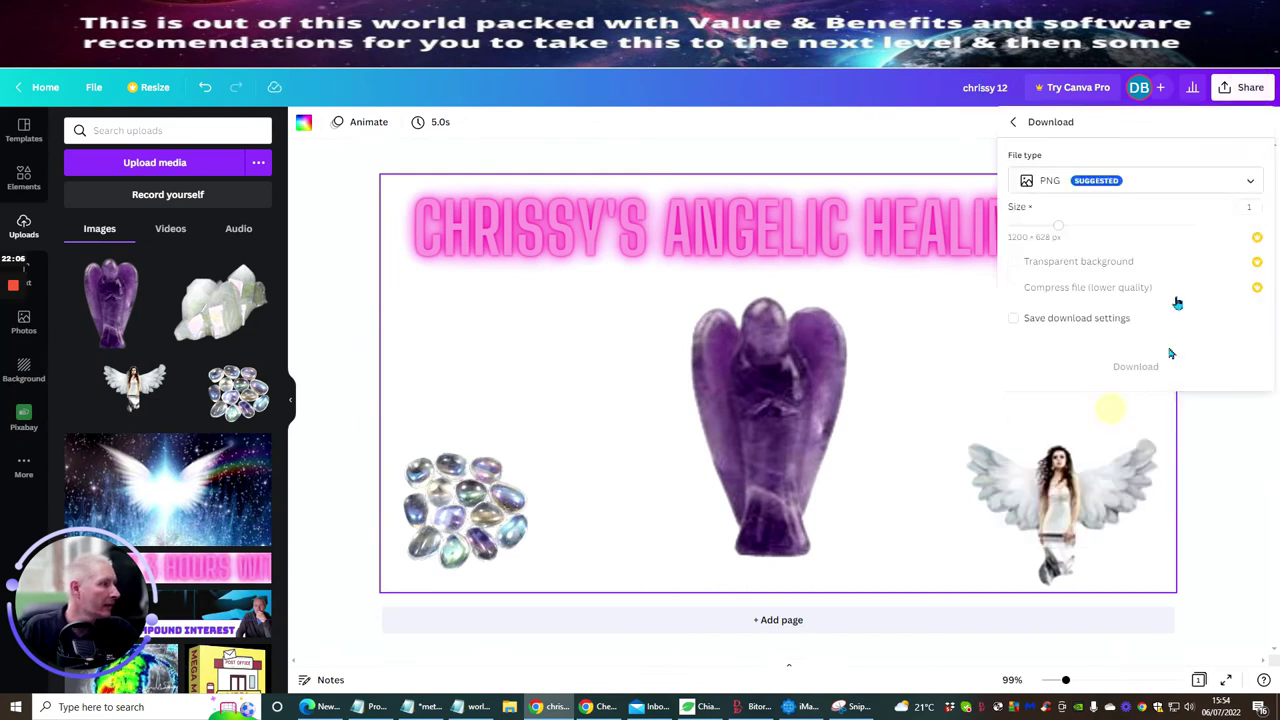
pyautogui.click(1125, 370)
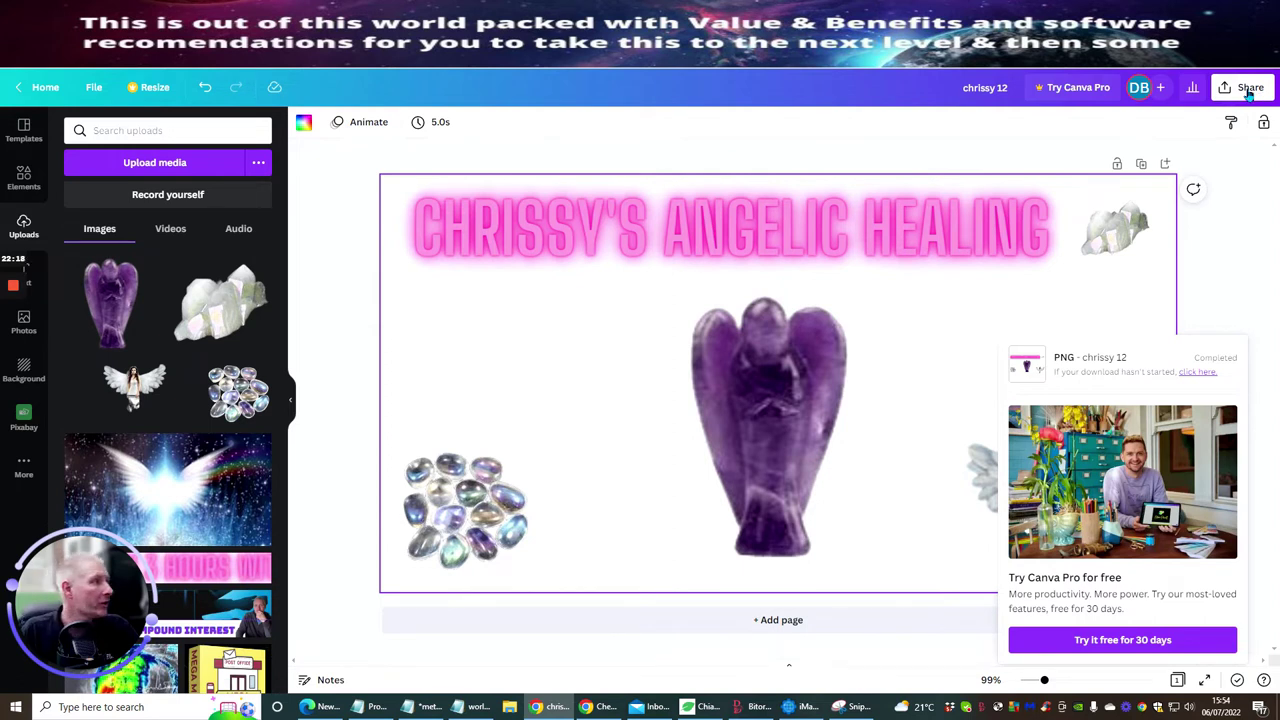
# - Download the "chrissy 12" banner again with the file type set to JPG
pyautogui.click(1249, 89)
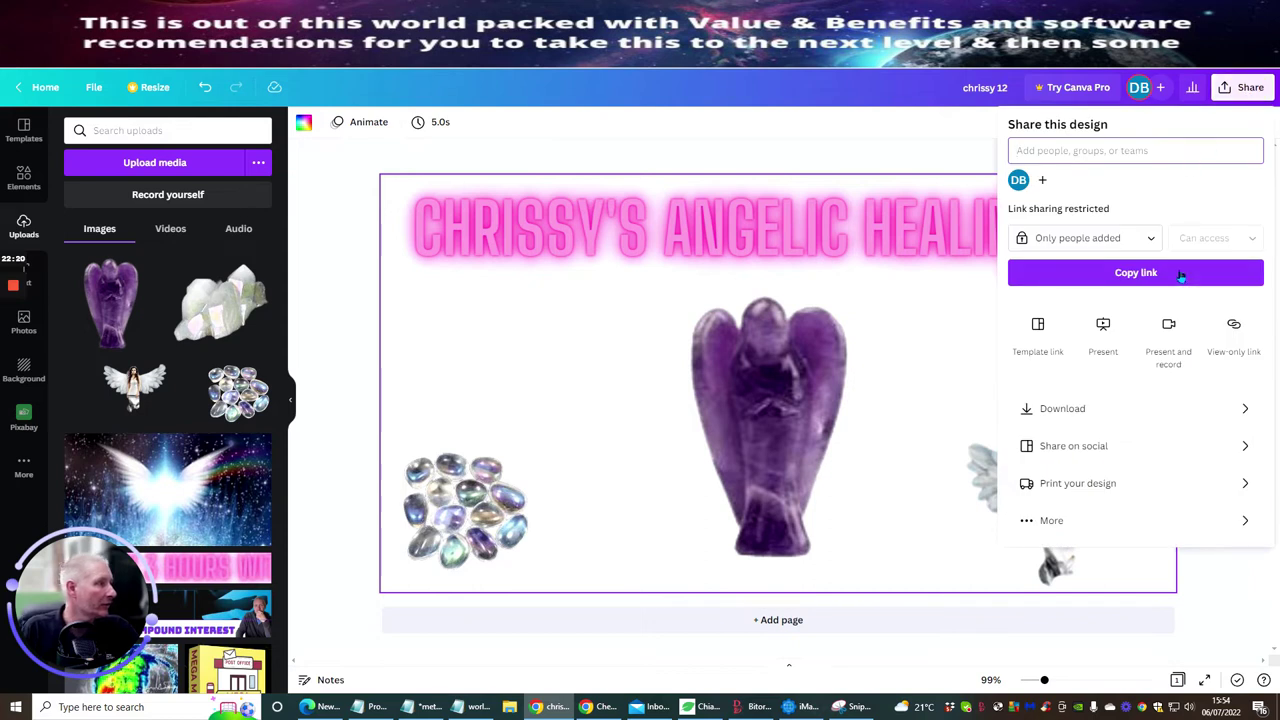
pyautogui.click(1175, 410)
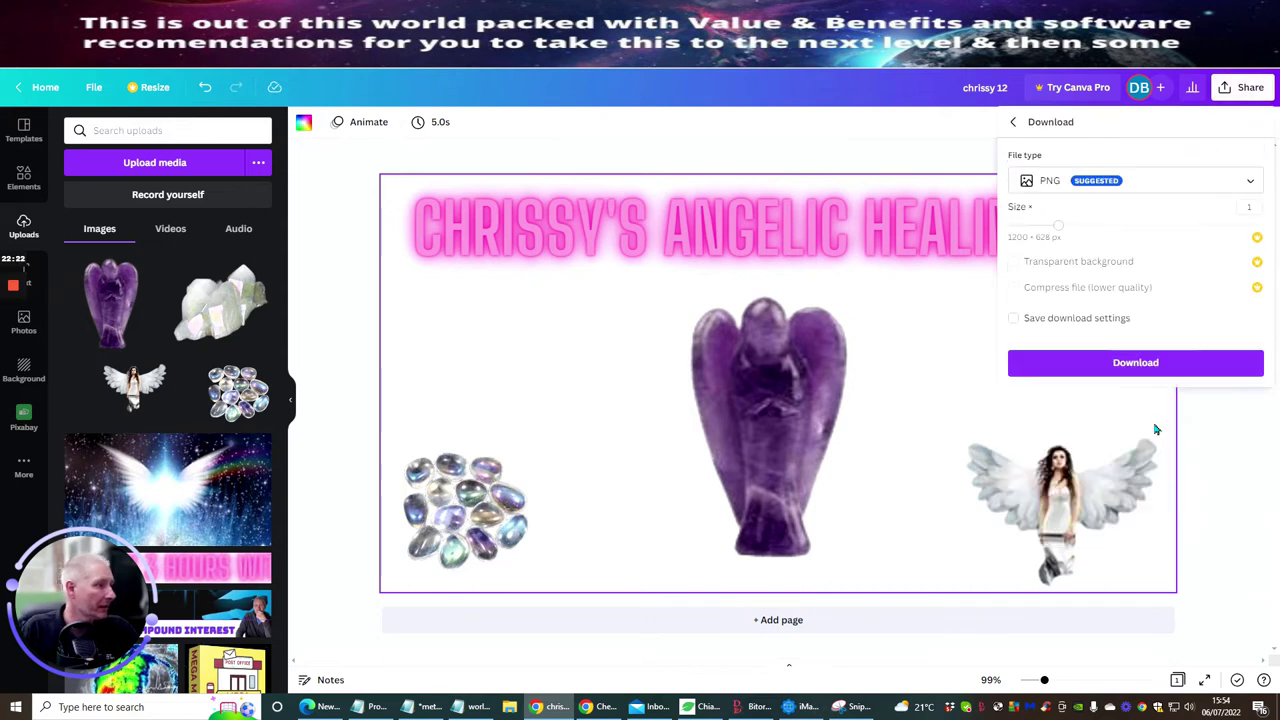
pyautogui.click(1161, 179)
pyautogui.click(1131, 150)
pyautogui.click(1134, 362)
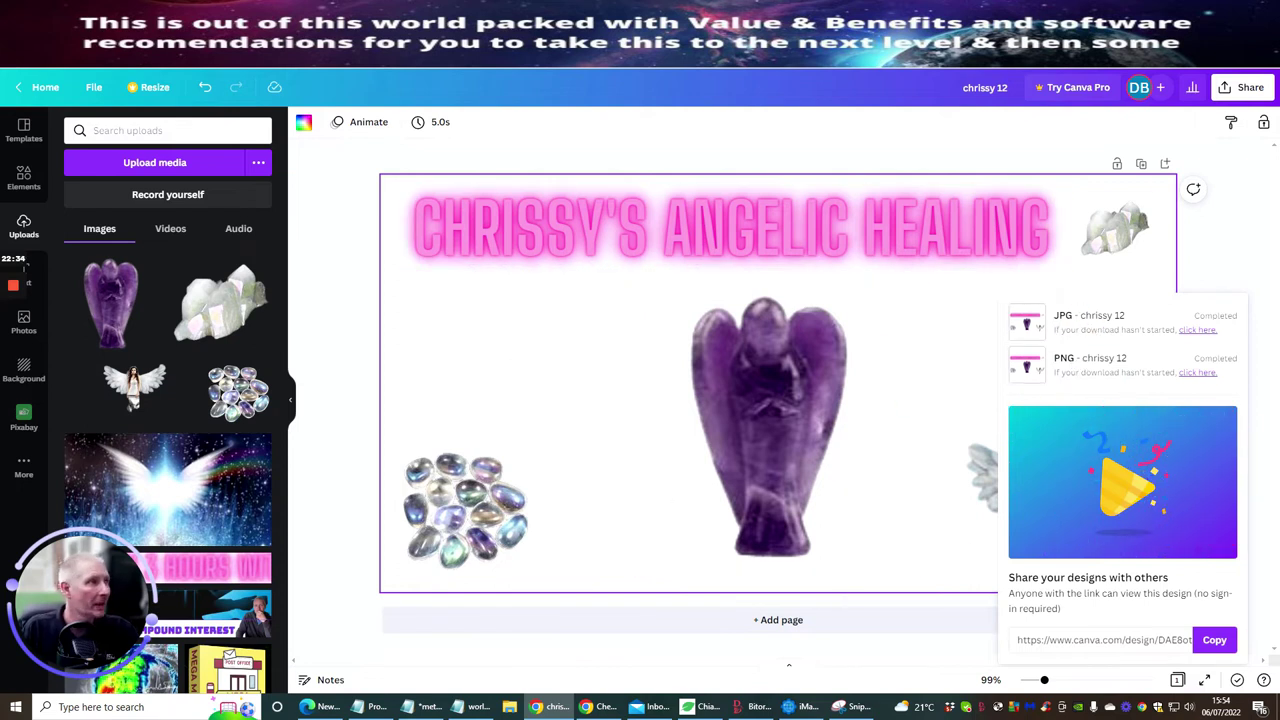
# - Back in Cheetah, upload the second "chrissy 12" image from the Downloads folder and set it as the site's favicon
pyautogui.hotkey('alt', 'Tab')
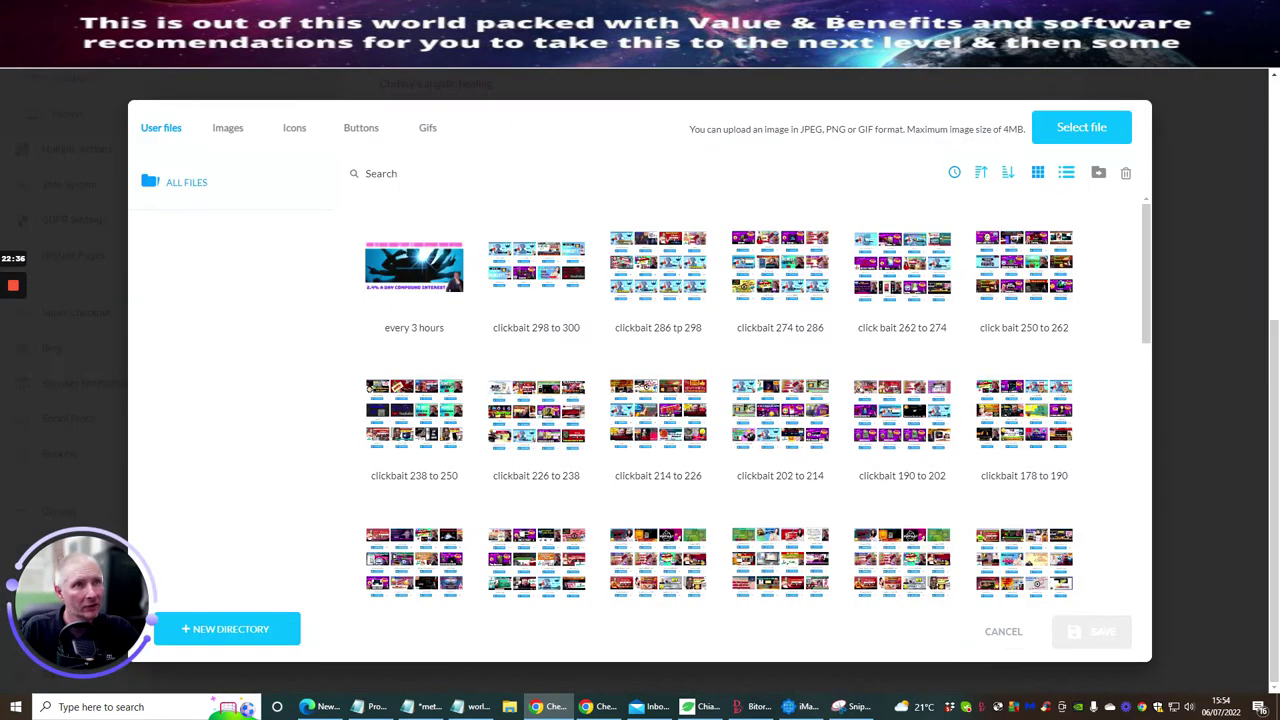
pyautogui.hotkey('alt', 'Tab')
pyautogui.hotkey('alt', 'Tab')
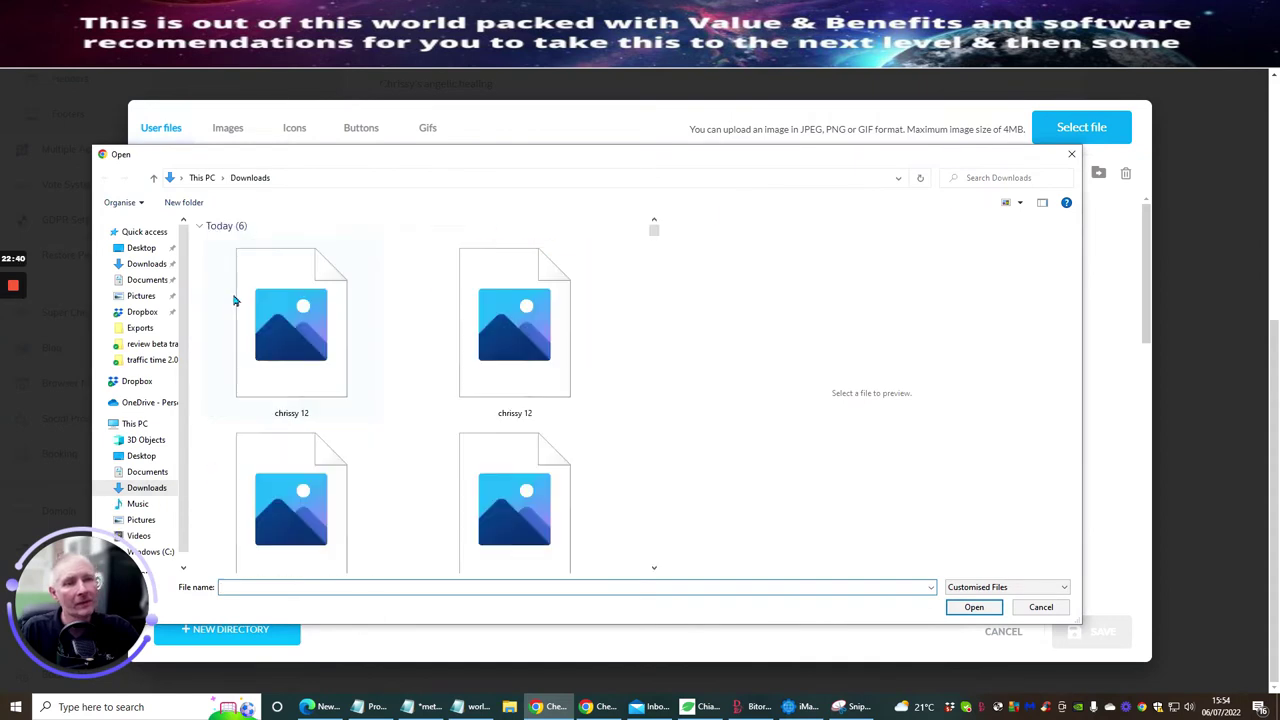
pyautogui.click(474, 309)
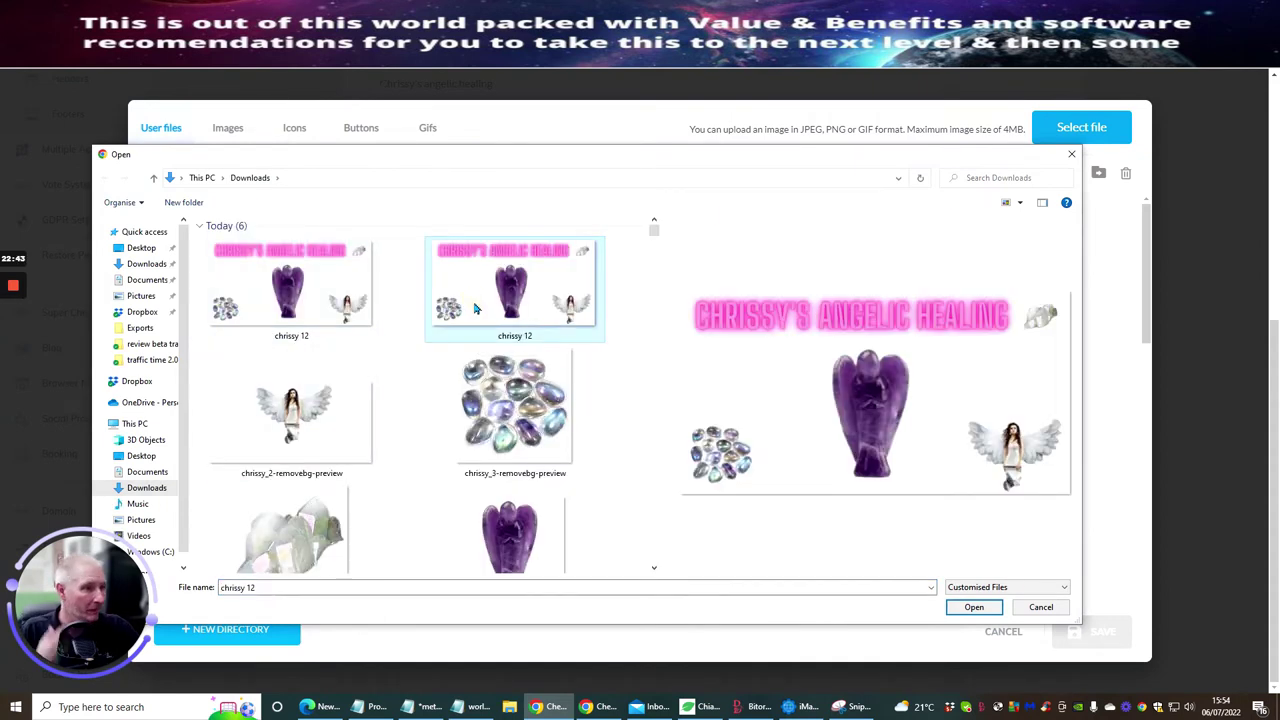
pyautogui.click(974, 607)
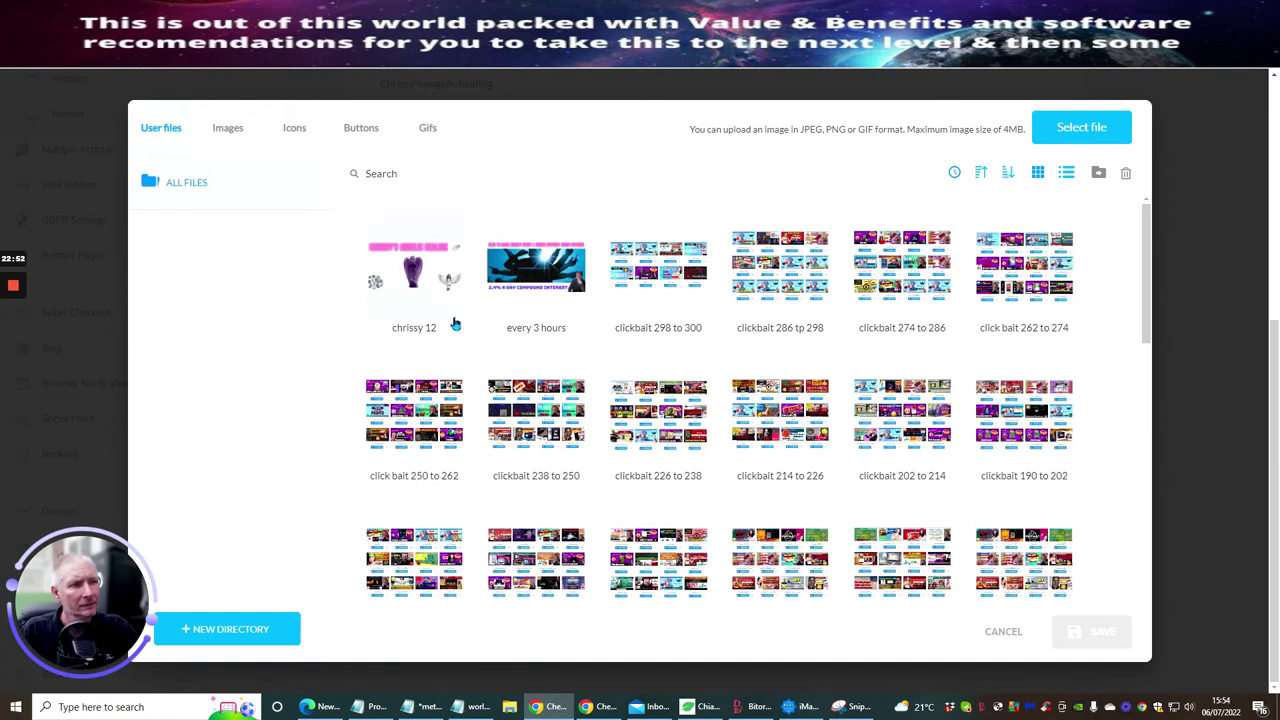
pyautogui.click(450, 322)
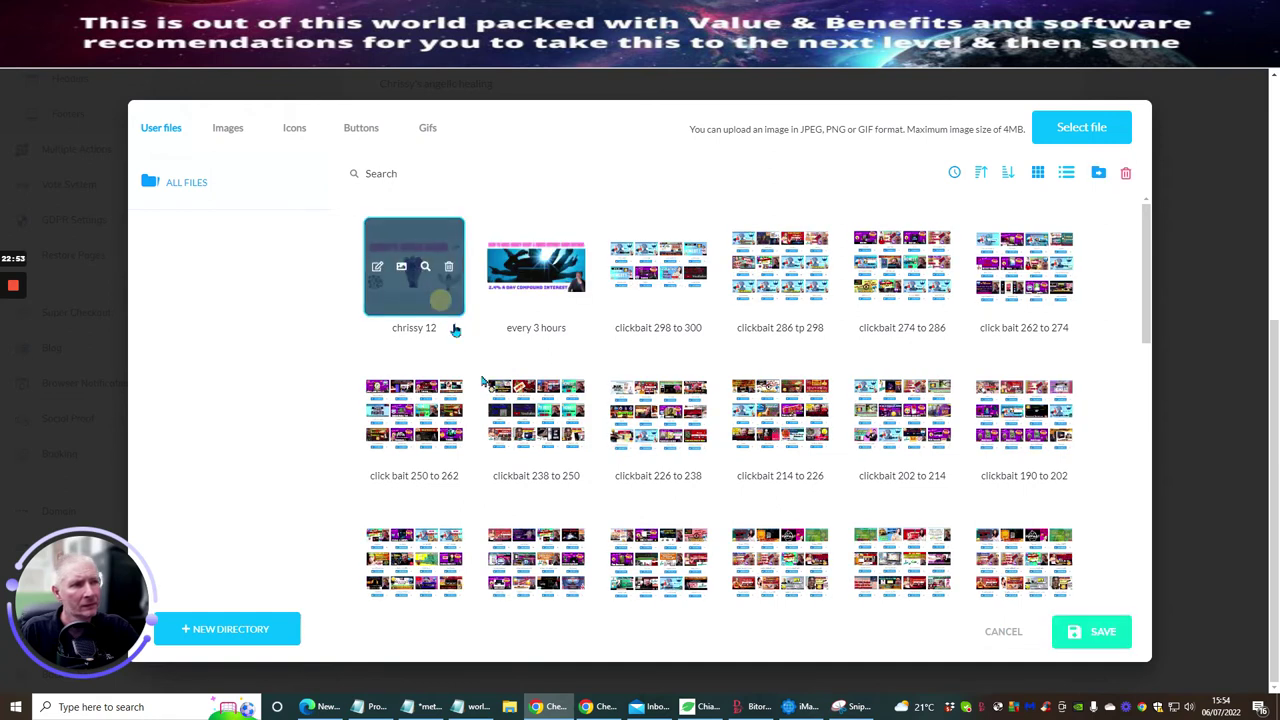
pyautogui.click(1100, 631)
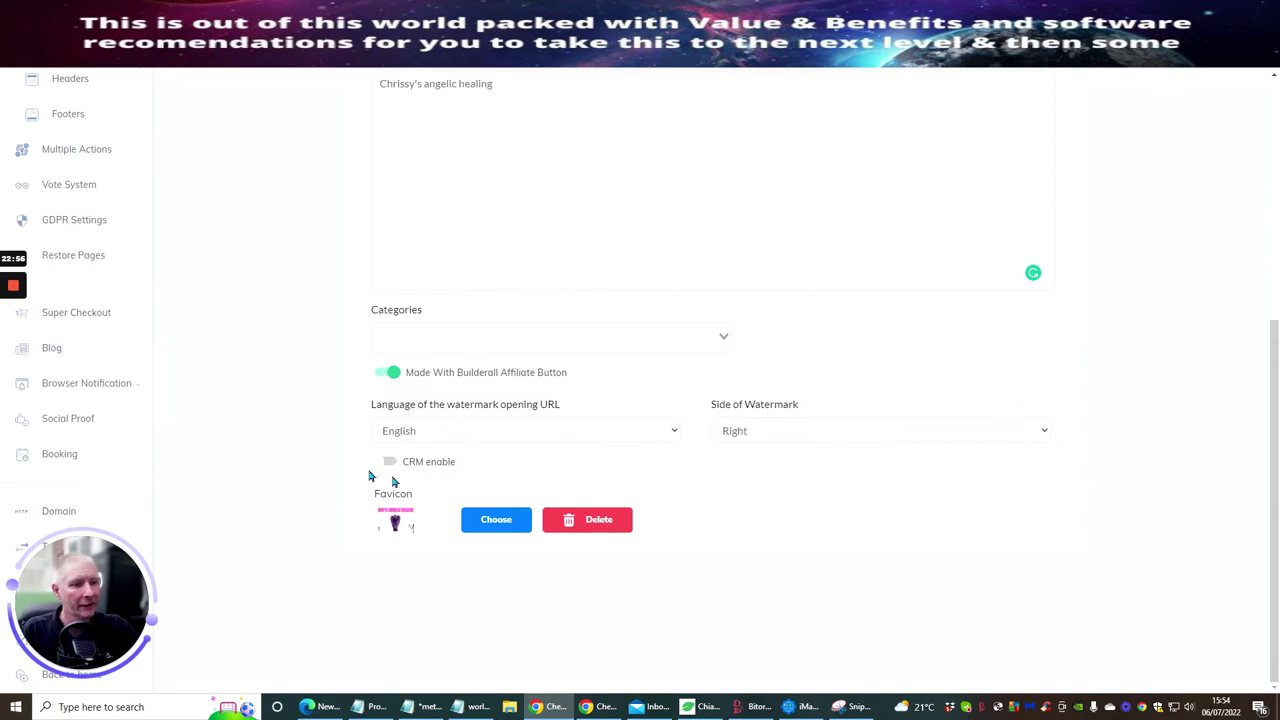
# - Save the site settings with the new favicon and return to the site's page overview
pyautogui.scroll(5, 968, 474)
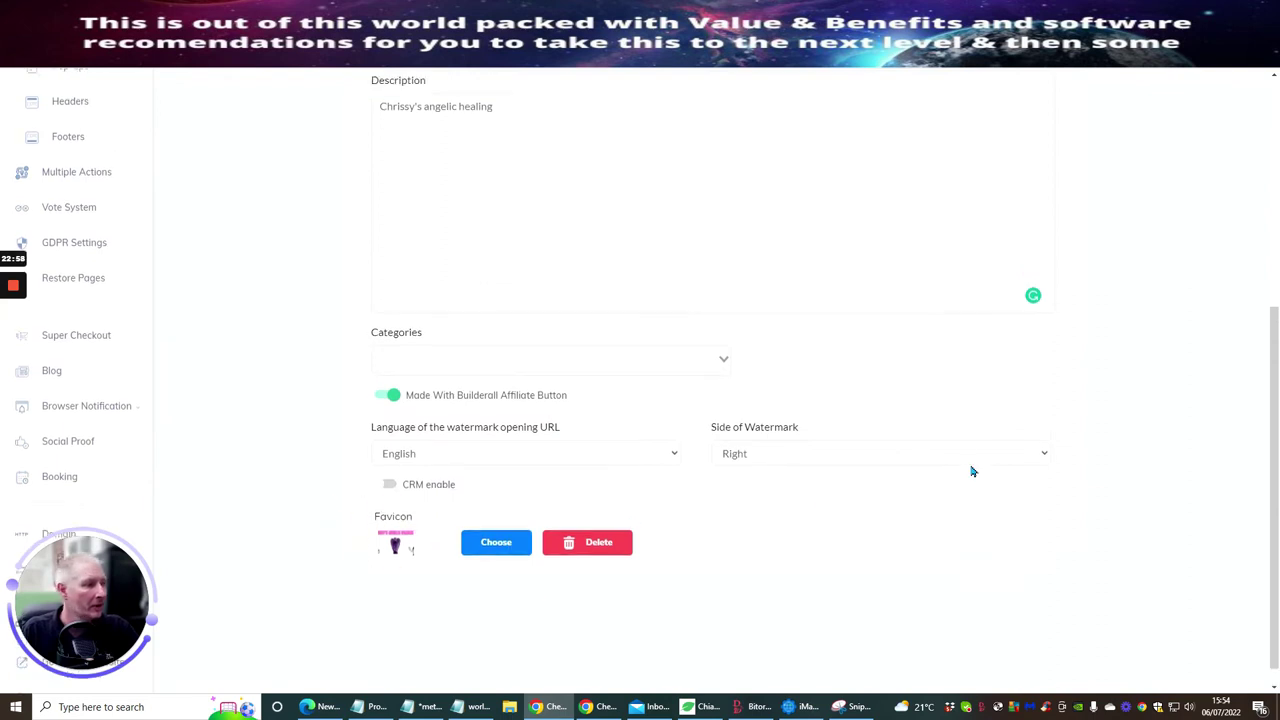
pyautogui.click(1034, 302)
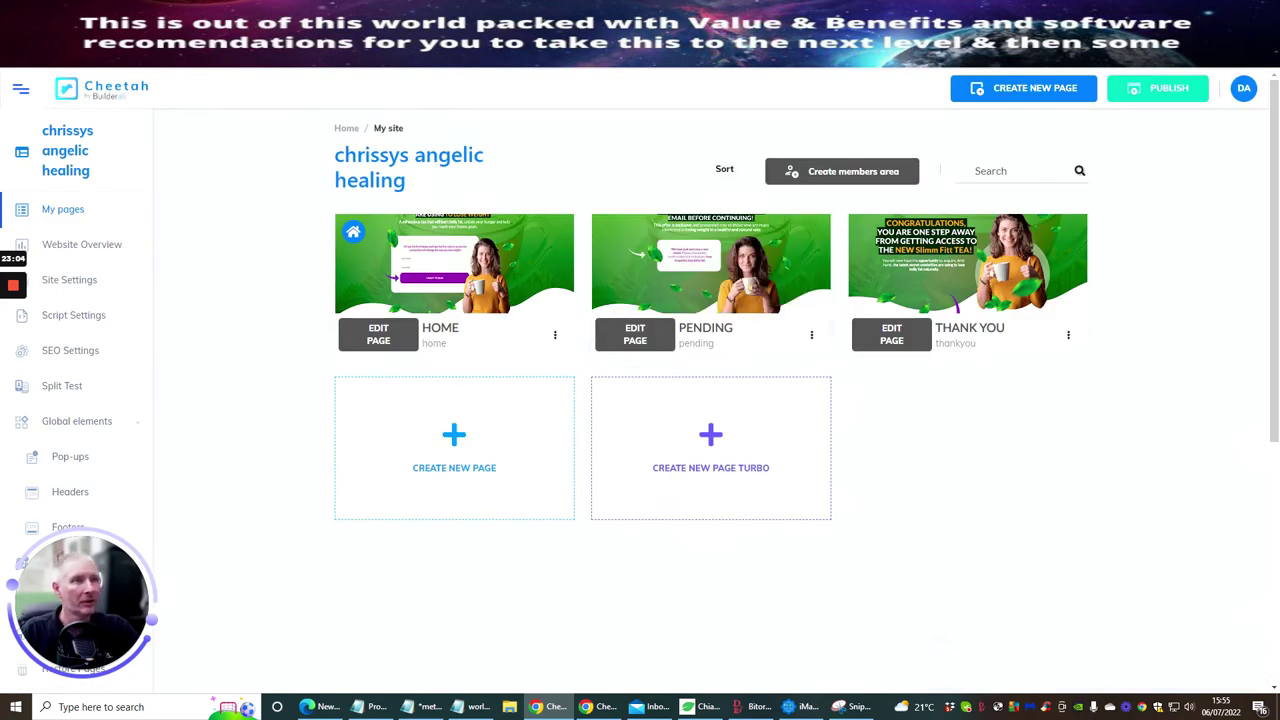
# - Check the page options of the HOME page and open that page in the editor
pyautogui.moveTo(541, 243)
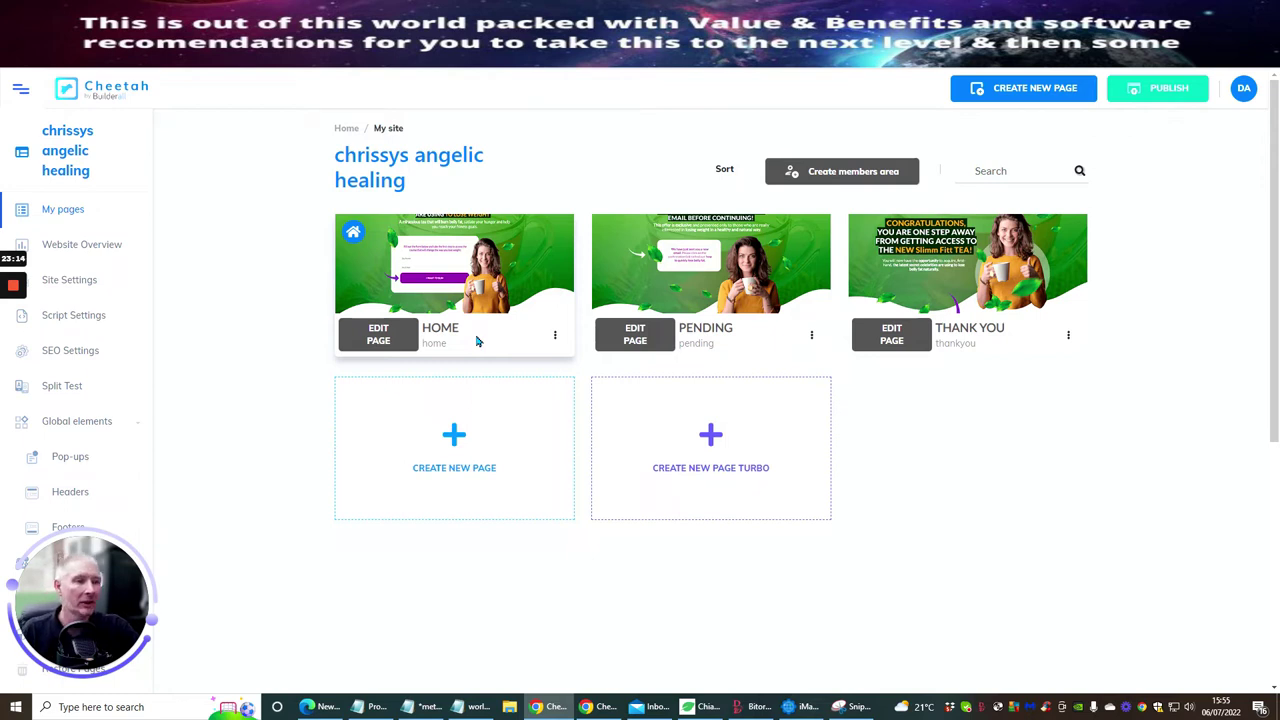
pyautogui.moveTo(422, 286)
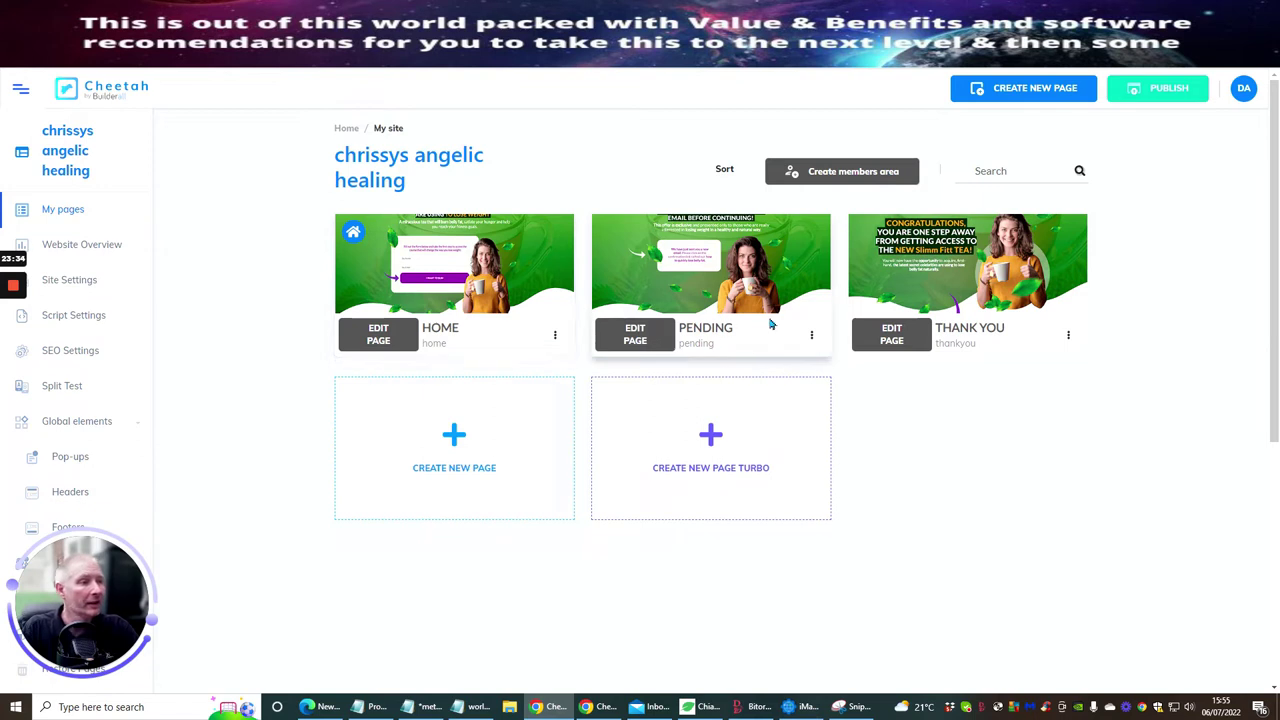
pyautogui.moveTo(740, 300)
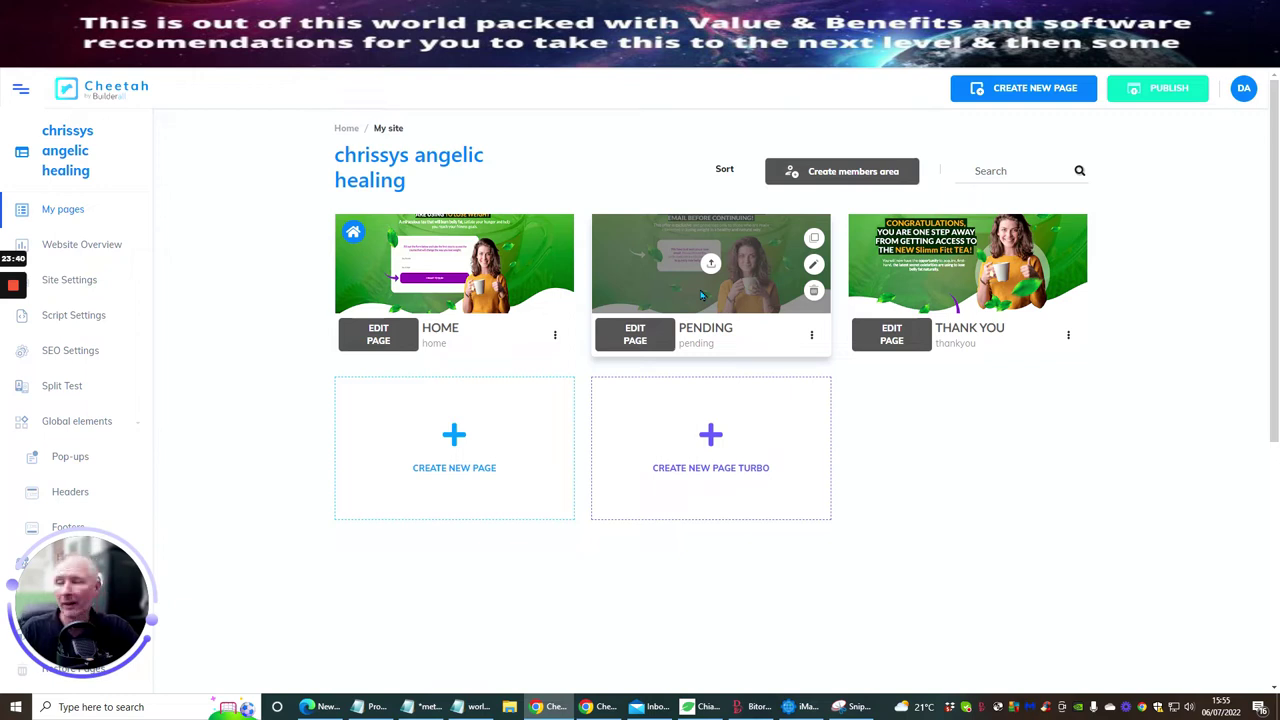
pyautogui.moveTo(920, 280)
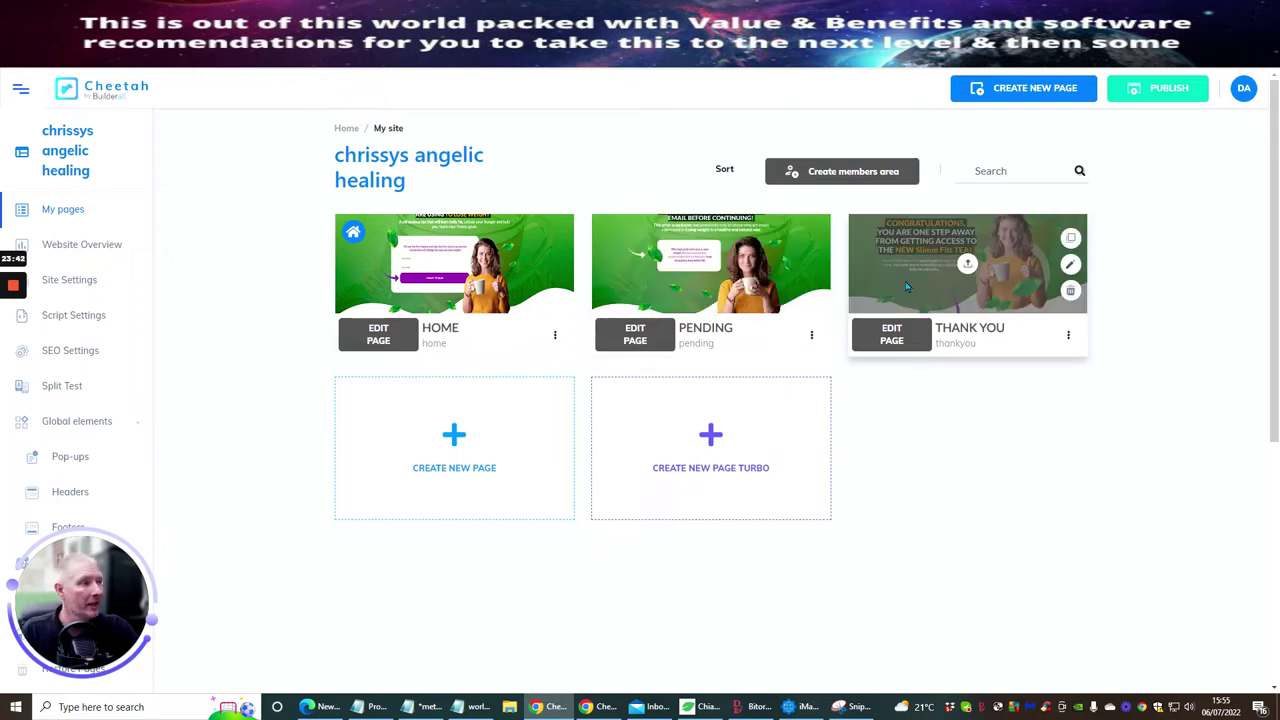
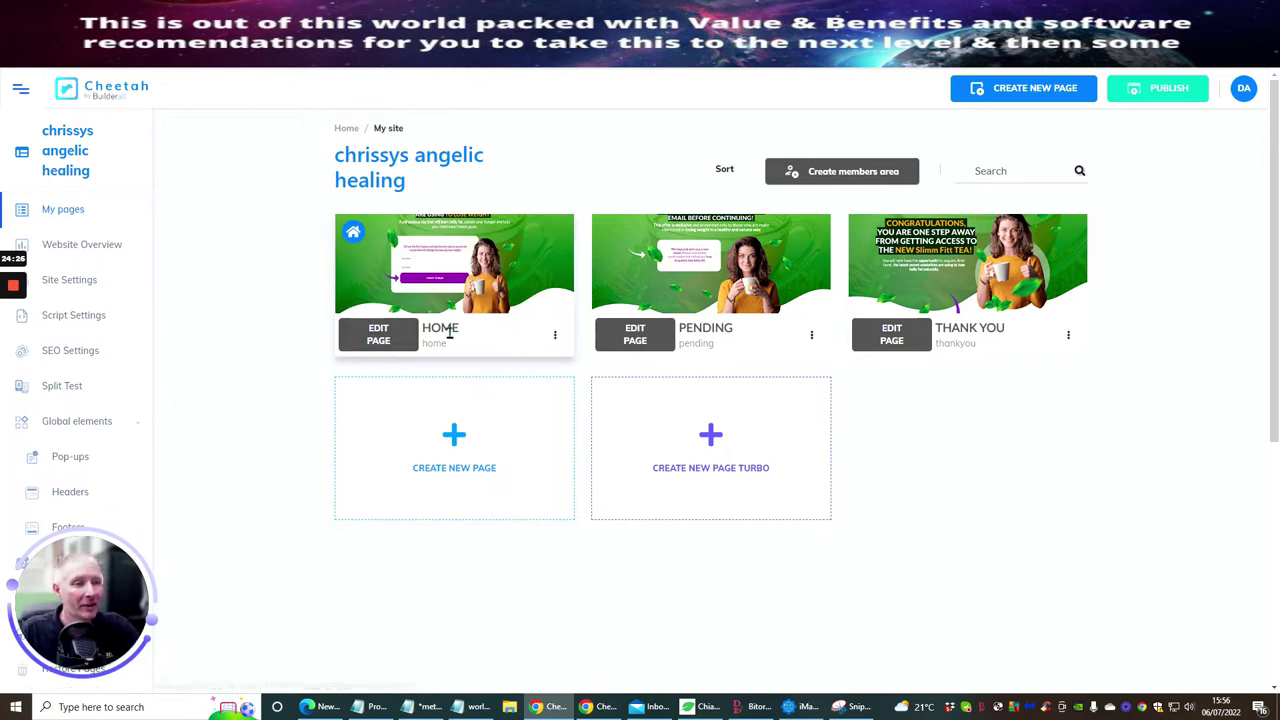
pyautogui.click(555, 340)
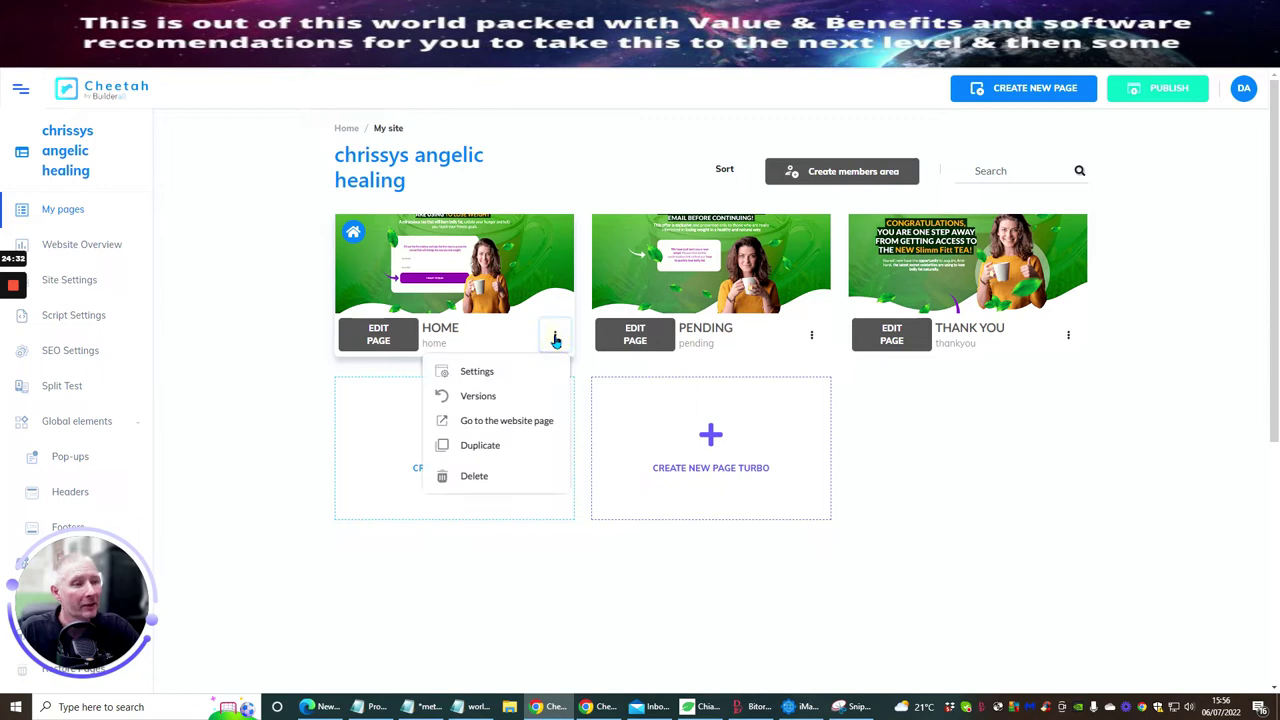
pyautogui.click(378, 334)
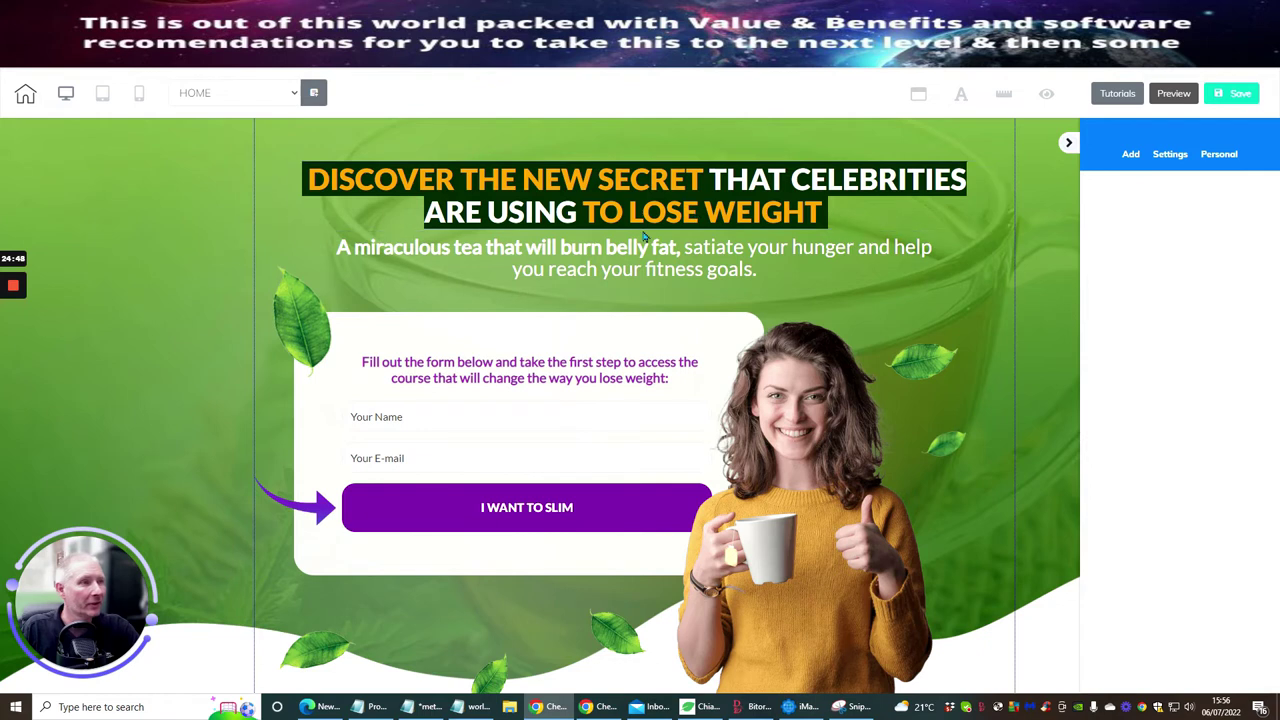
# - Replace the headline text after "DISCOVER THE" with "Chrissys Angelic Healing Methods to help you with fereling better"
pyautogui.click(523, 180)
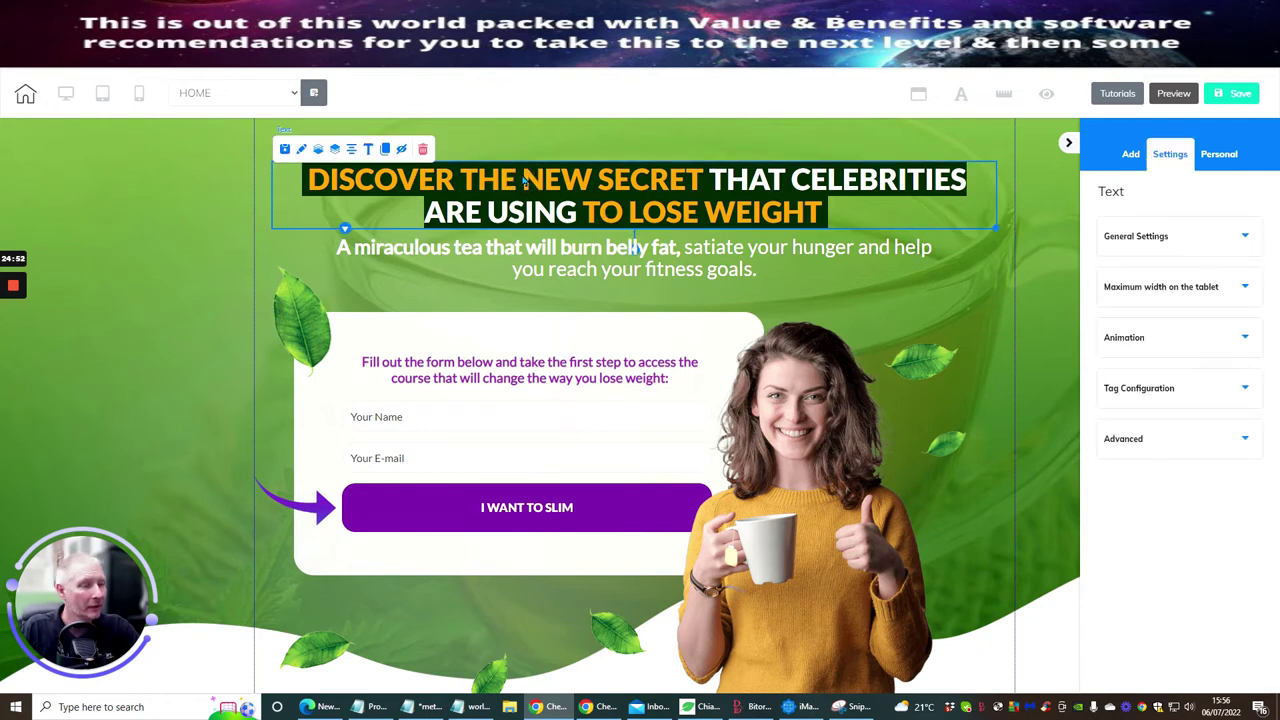
pyautogui.click(523, 180)
pyautogui.click(523, 180)
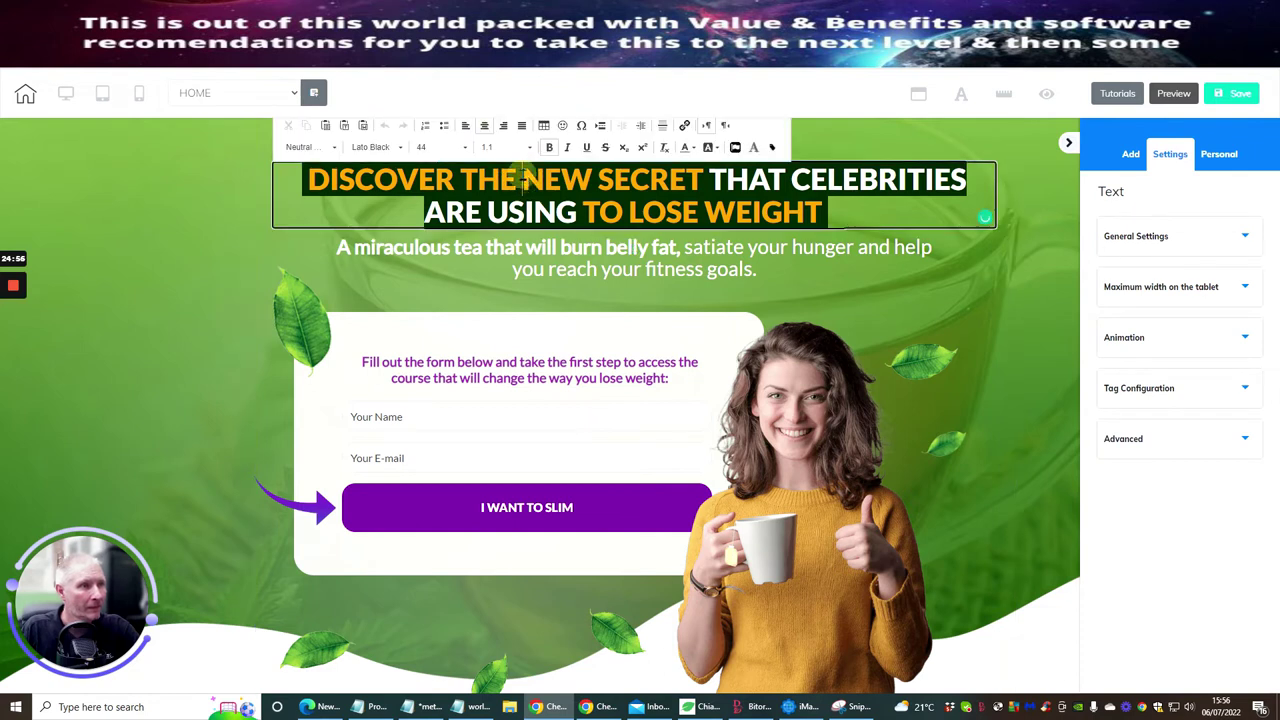
pyautogui.moveTo(523, 180); pyautogui.dragTo(858, 219)
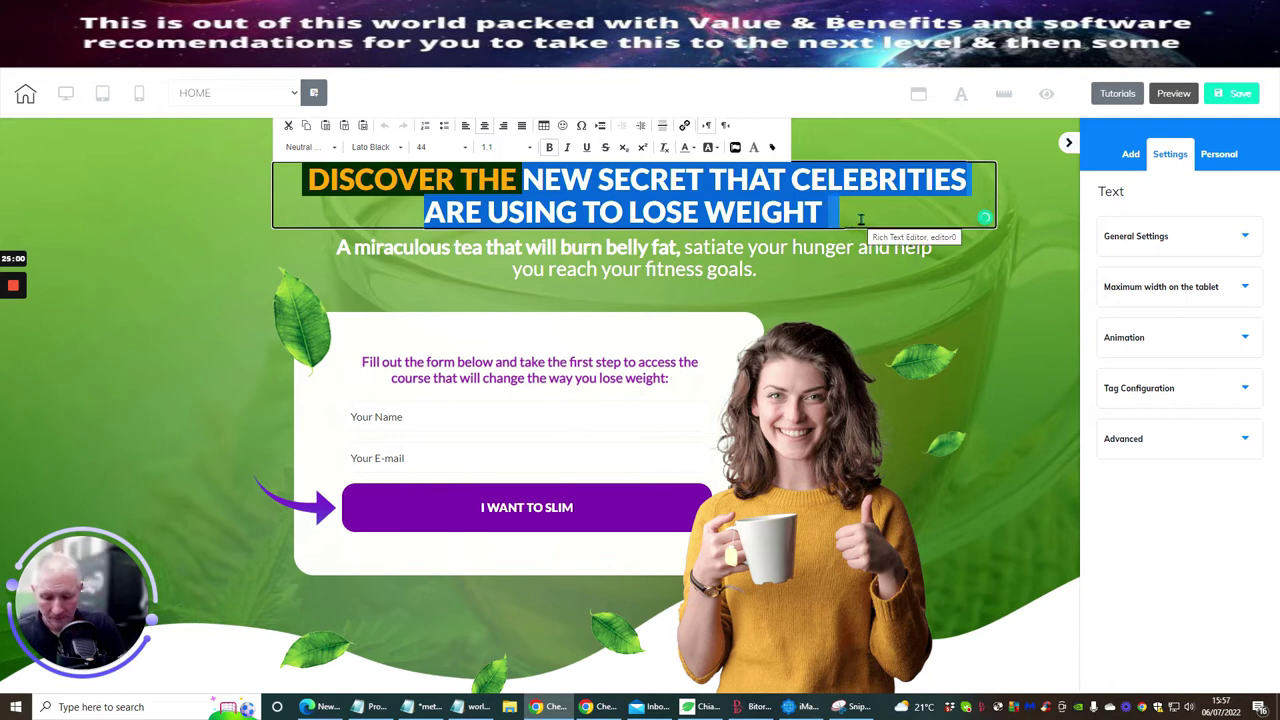
pyautogui.write('Chriss')
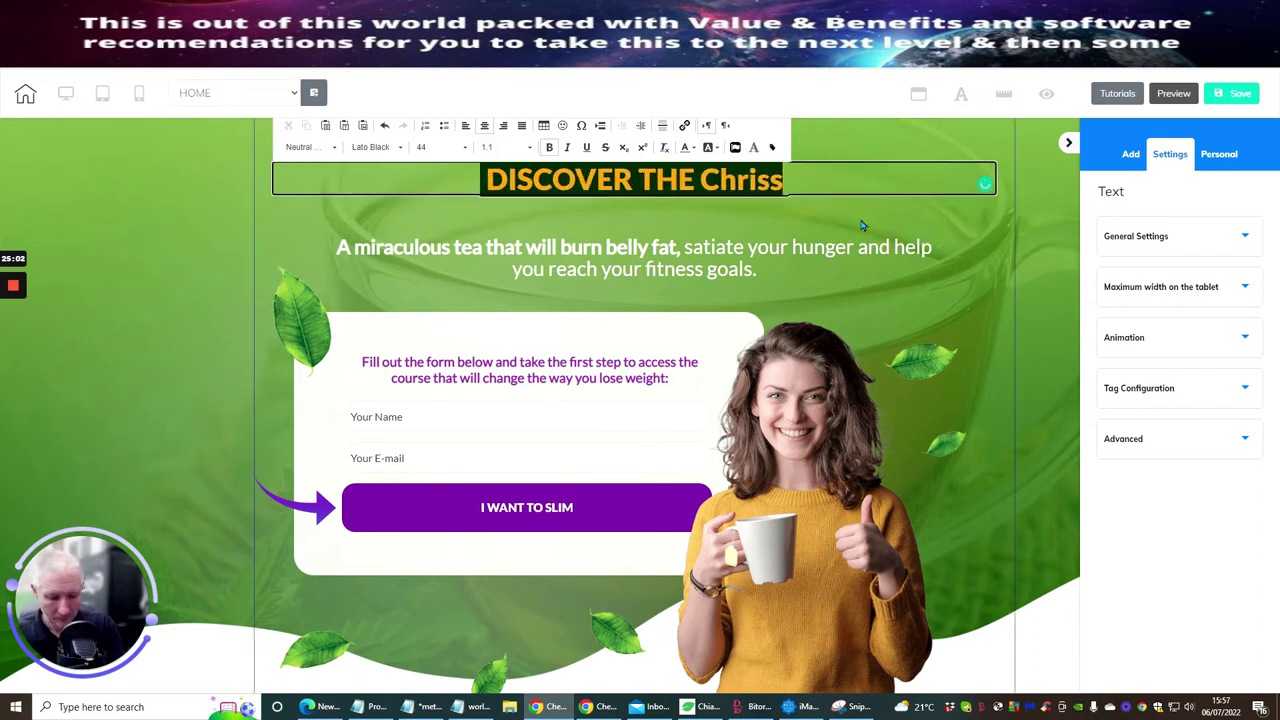
pyautogui.write('ys')
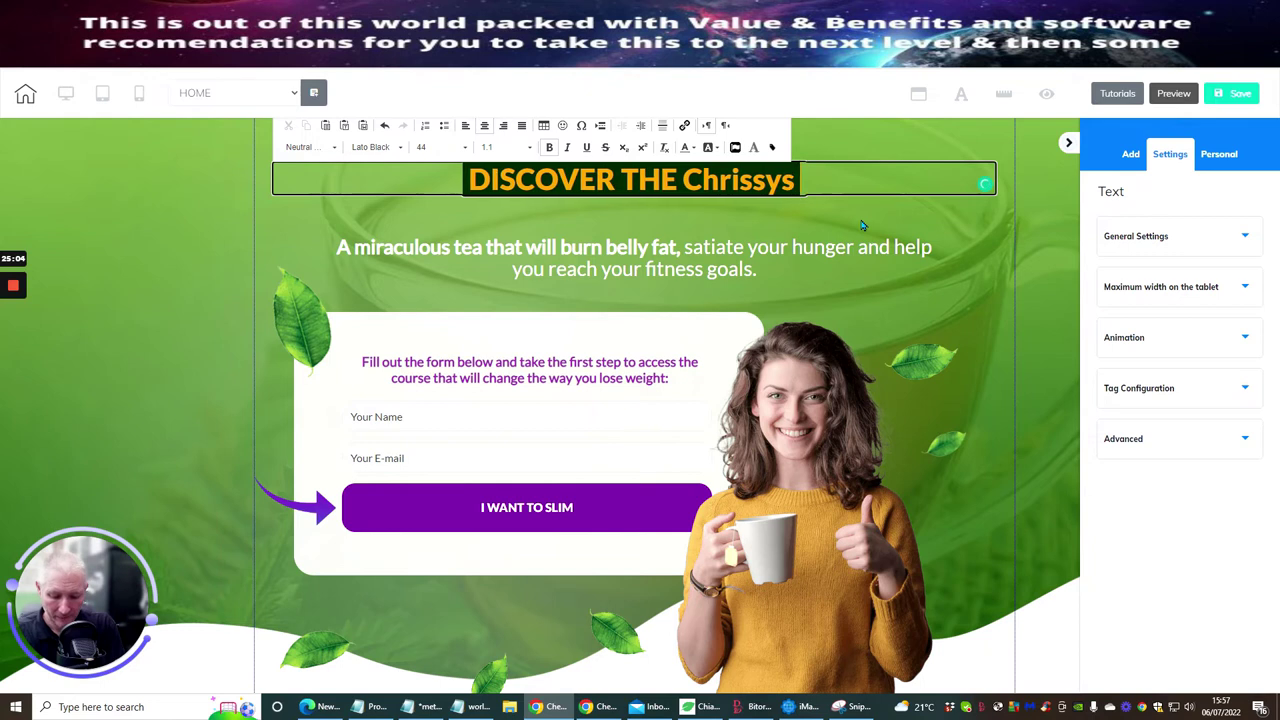
pyautogui.write(' Angel')
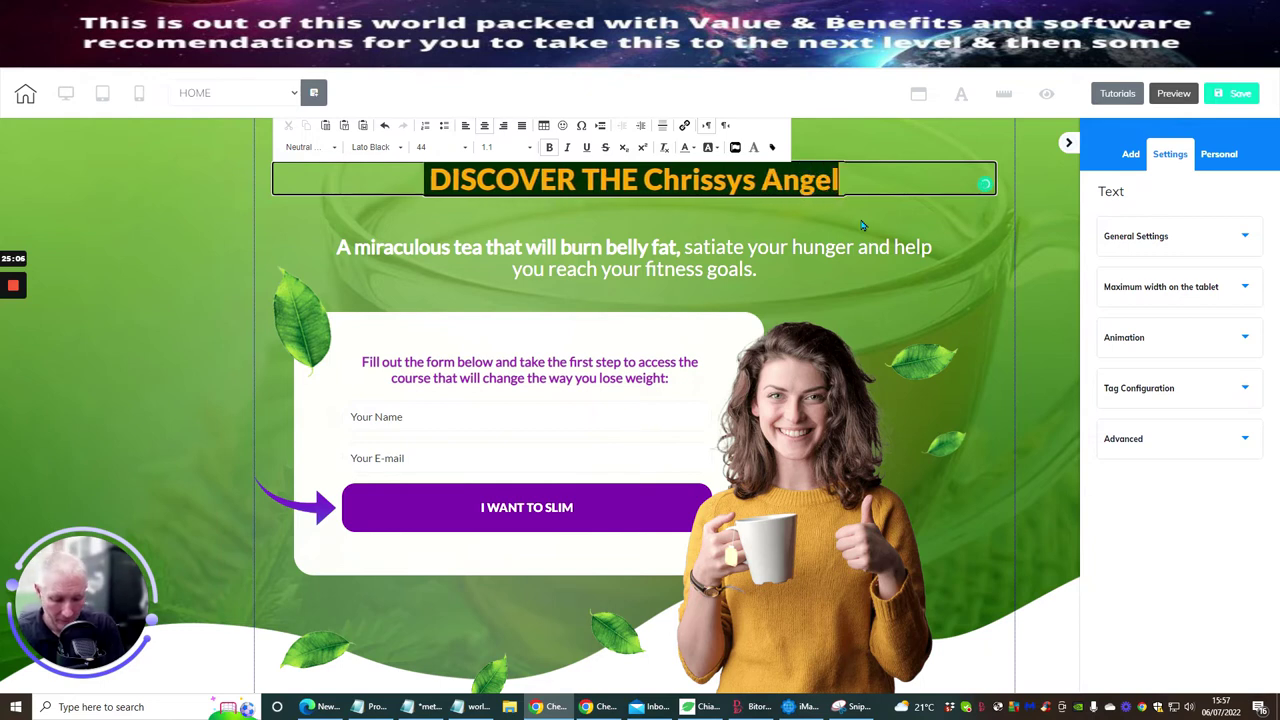
pyautogui.write('ic He')
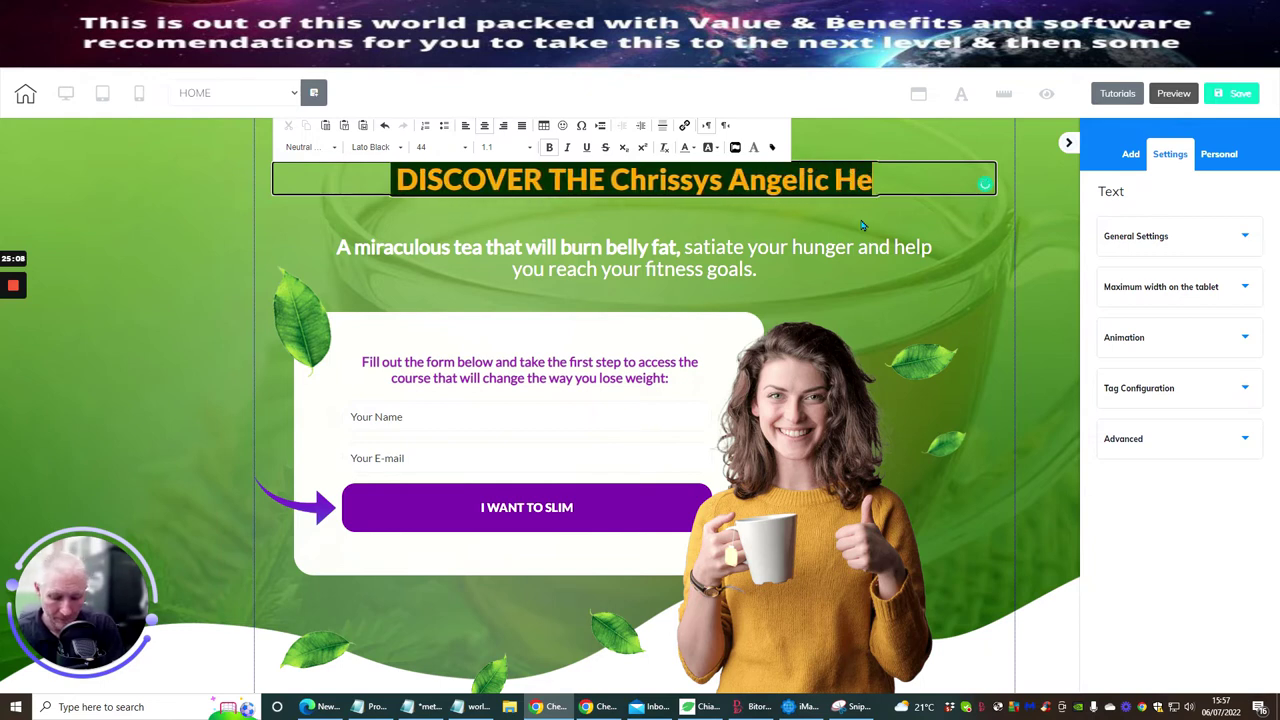
pyautogui.write('aling ')
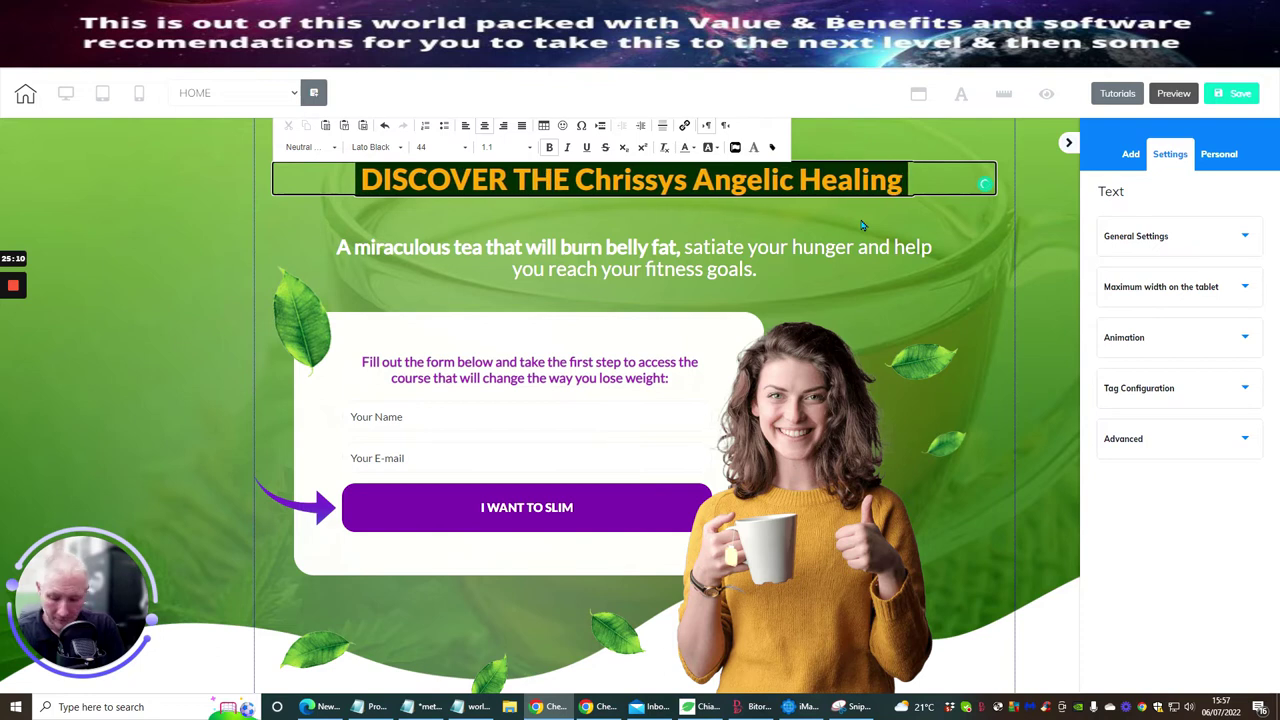
pyautogui.write('Methods')
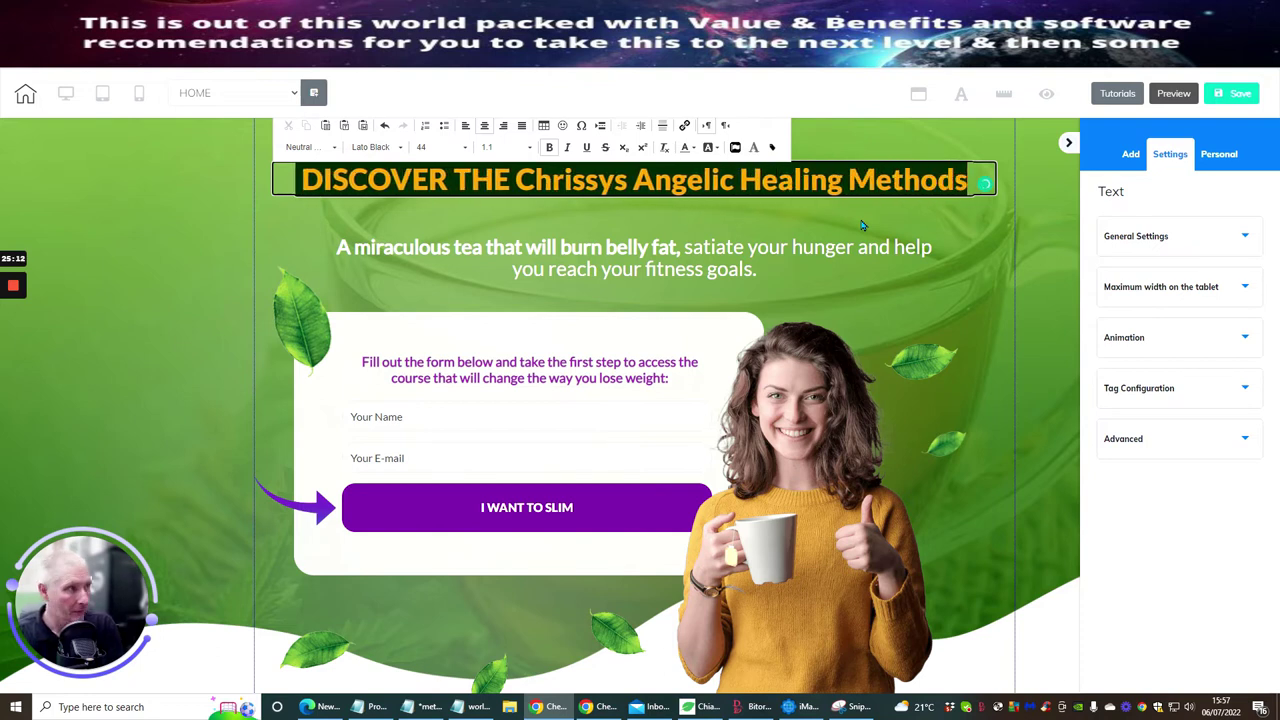
pyautogui.write(' to')
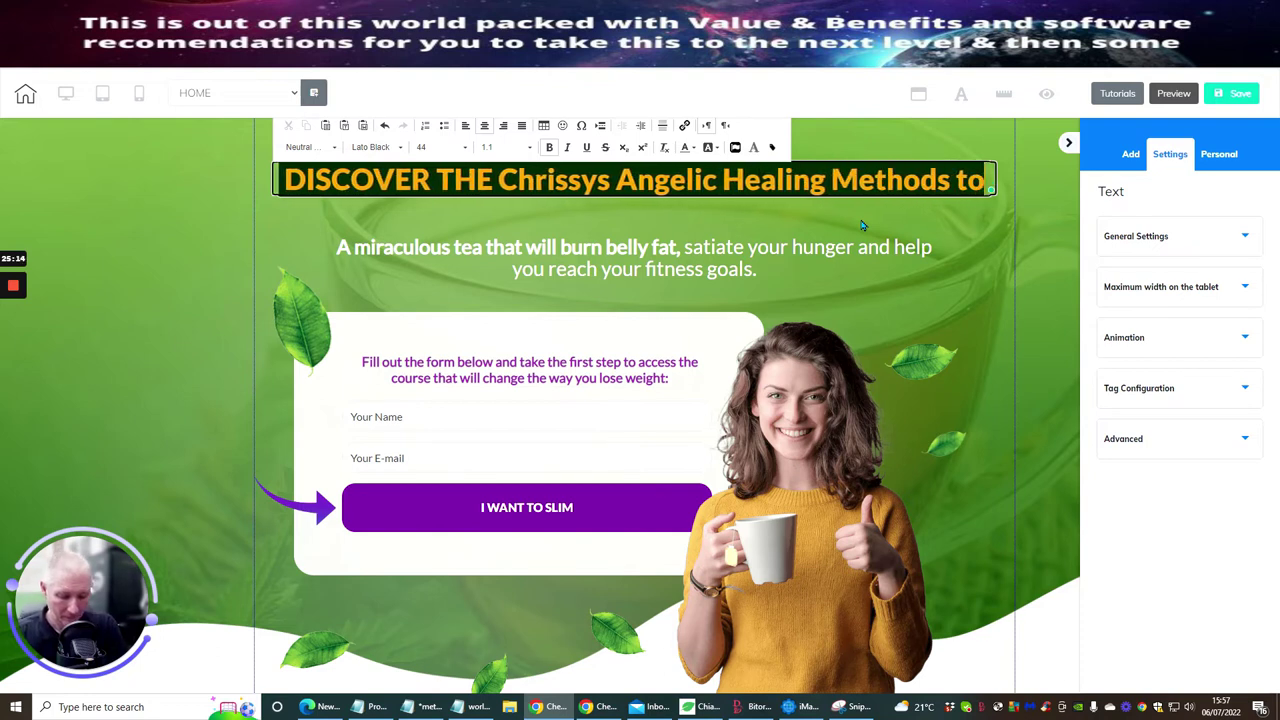
pyautogui.write(' help yo')
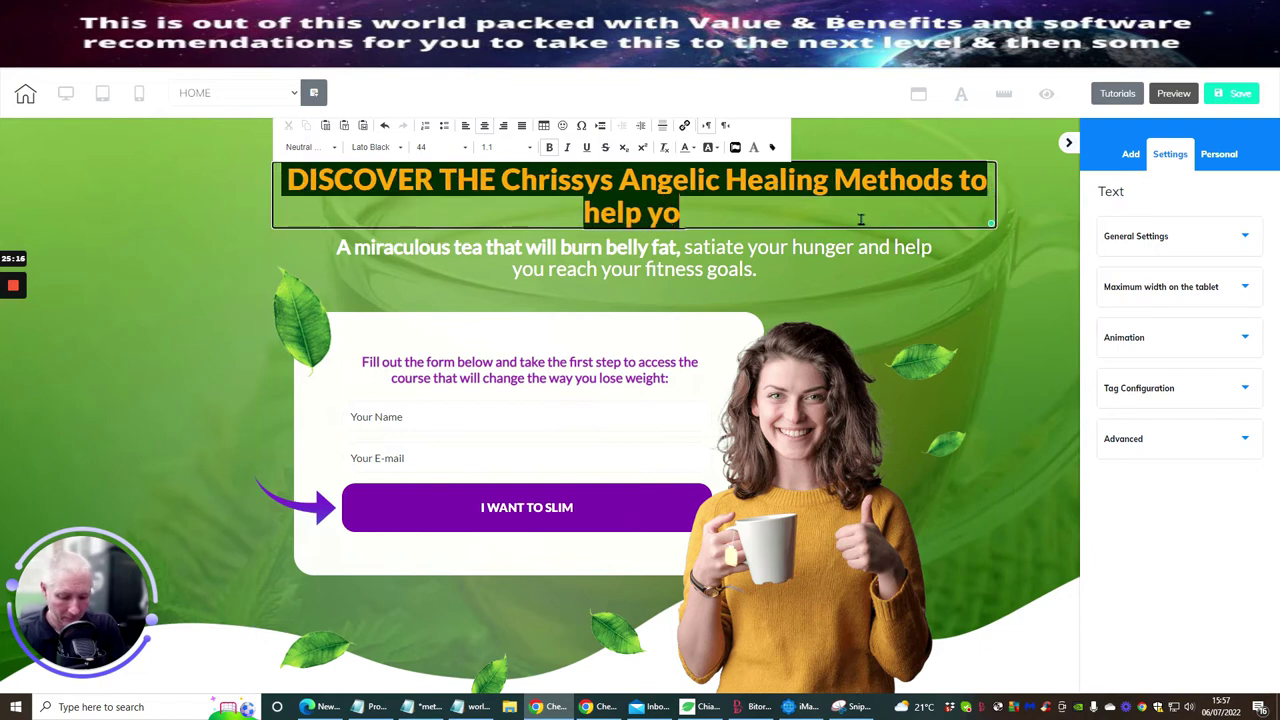
pyautogui.write('u with')
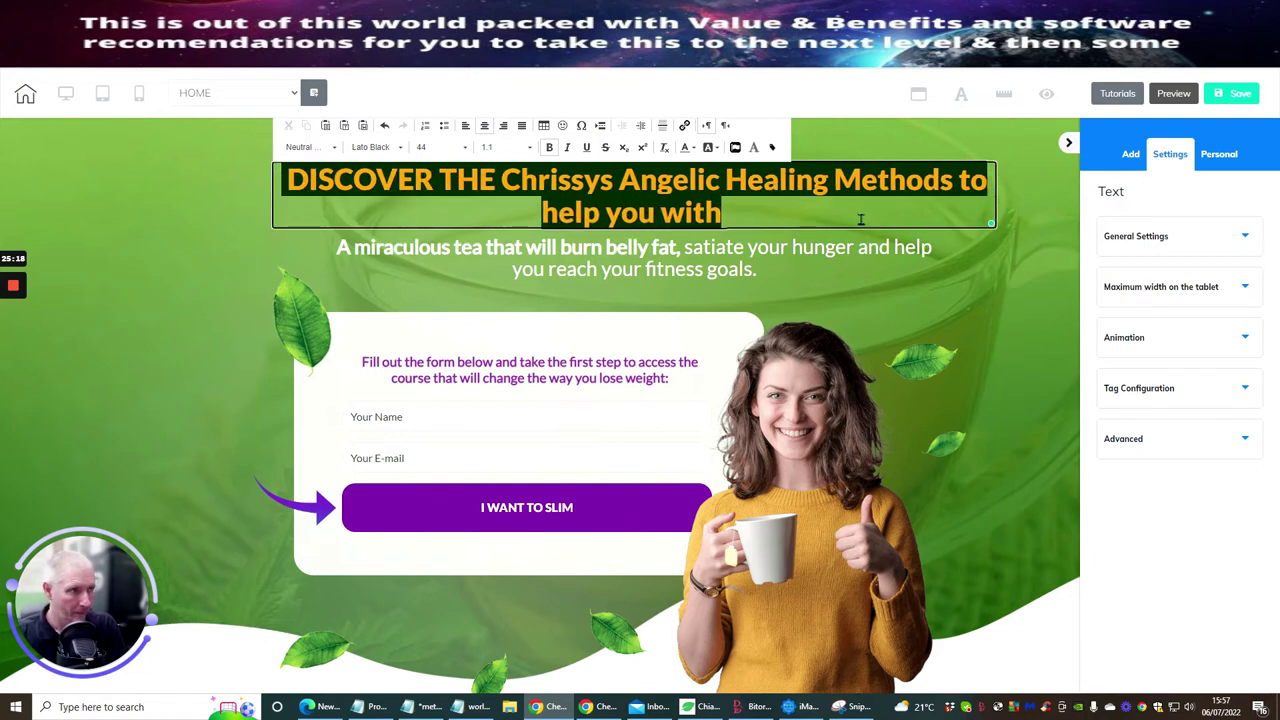
pyautogui.write(' fereling')
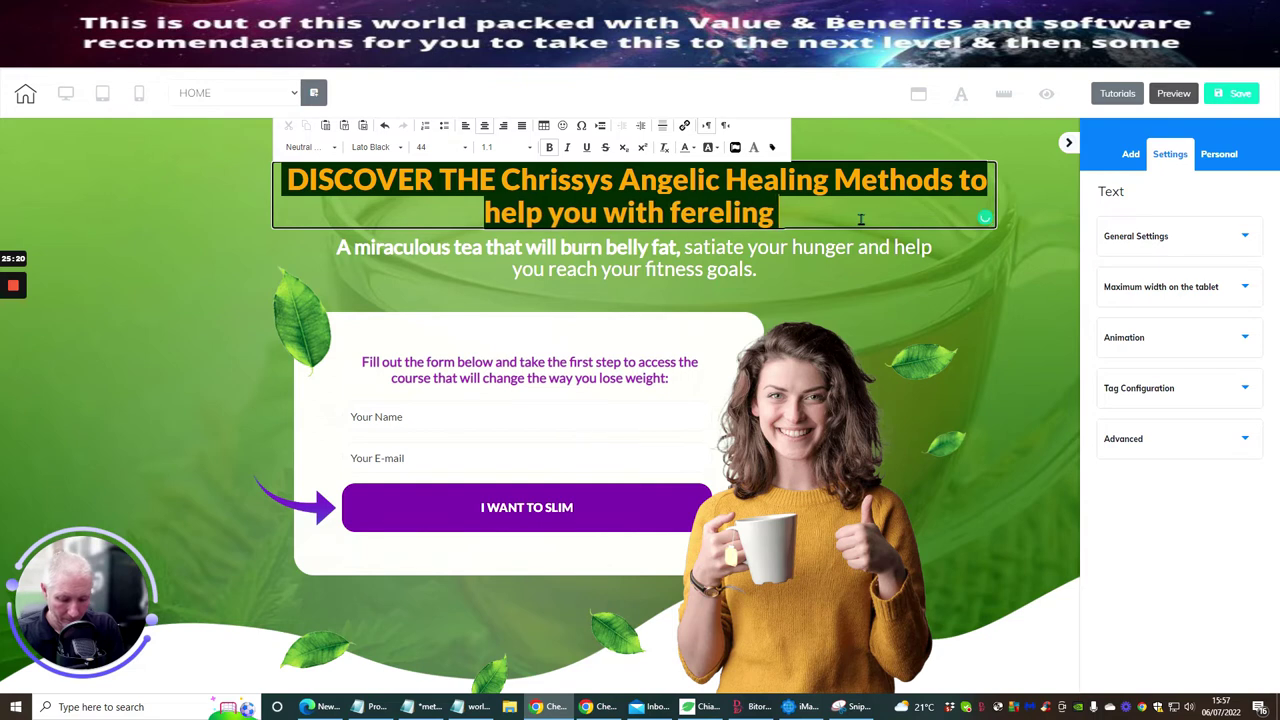
pyautogui.write(' better')
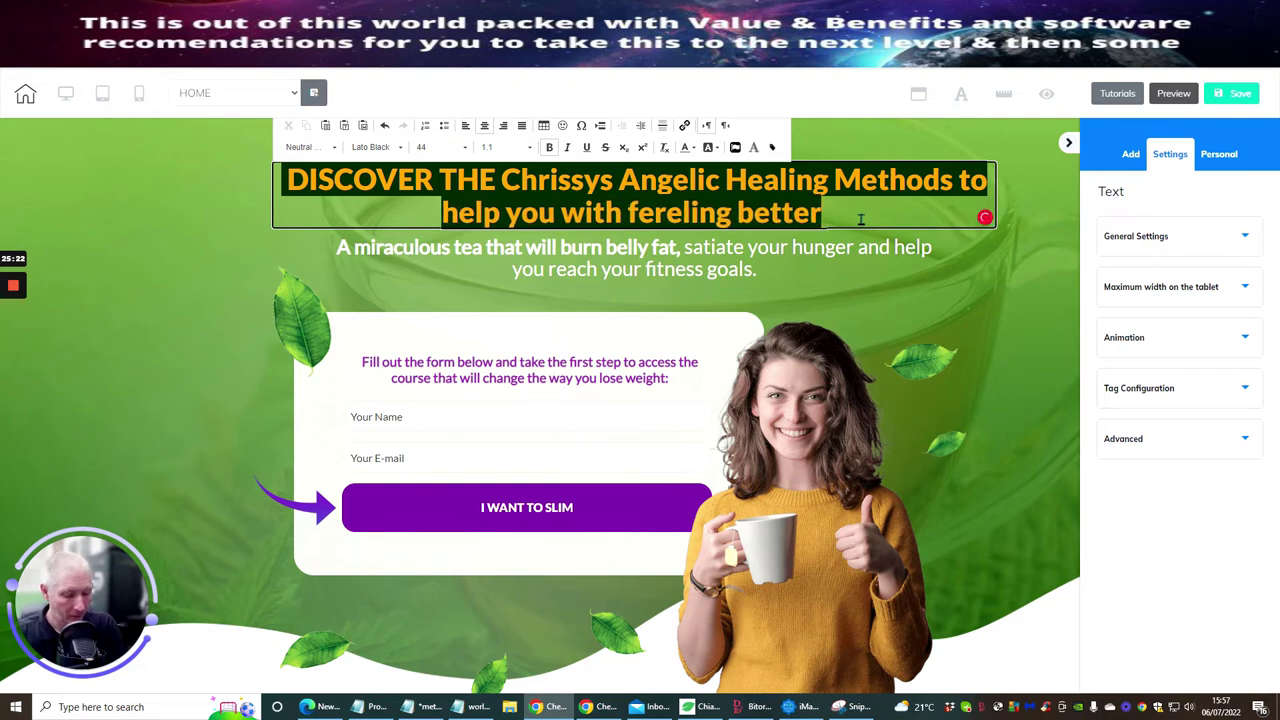
# - Change the end of the headline after "Methods to help" to "with Well Being"
pyautogui.press('BackSpace')
pyautogui.press('BackSpace')
pyautogui.press('BackSpace')
pyautogui.press('BackSpace')
pyautogui.press('BackSpace')
pyautogui.press('BackSpace')
pyautogui.press('BackSpace')
pyautogui.press('BackSpace')
pyautogui.press('BackSpace')
pyautogui.press('BackSpace')
pyautogui.press('BackSpace')
pyautogui.press('BackSpace')
pyautogui.press('BackSpace')
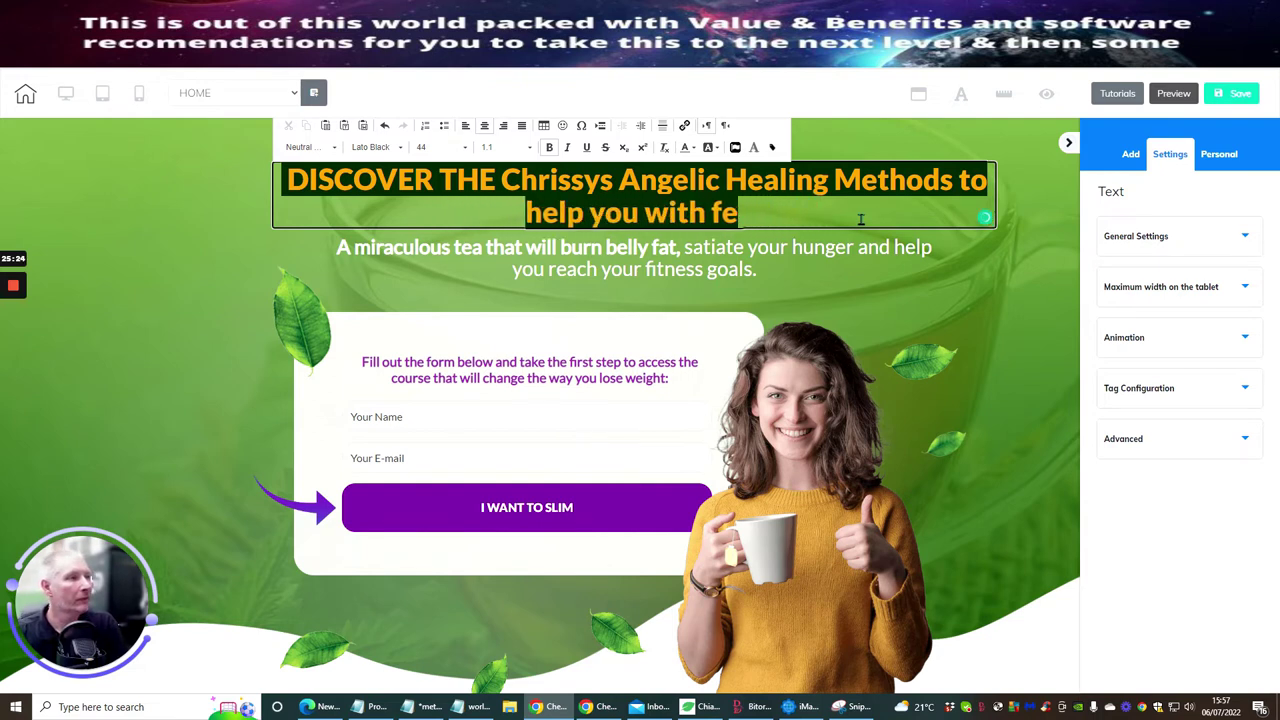
pyautogui.press('BackSpace')
pyautogui.press('BackSpace')
pyautogui.press('BackSpace')
pyautogui.press('BackSpace')
pyautogui.press('BackSpace')
pyautogui.press('BackSpace')
pyautogui.press('BackSpace')
pyautogui.press('BackSpace')
pyautogui.press('BackSpace')
pyautogui.press('BackSpace')
pyautogui.press('BackSpace')
pyautogui.press('BackSpace')
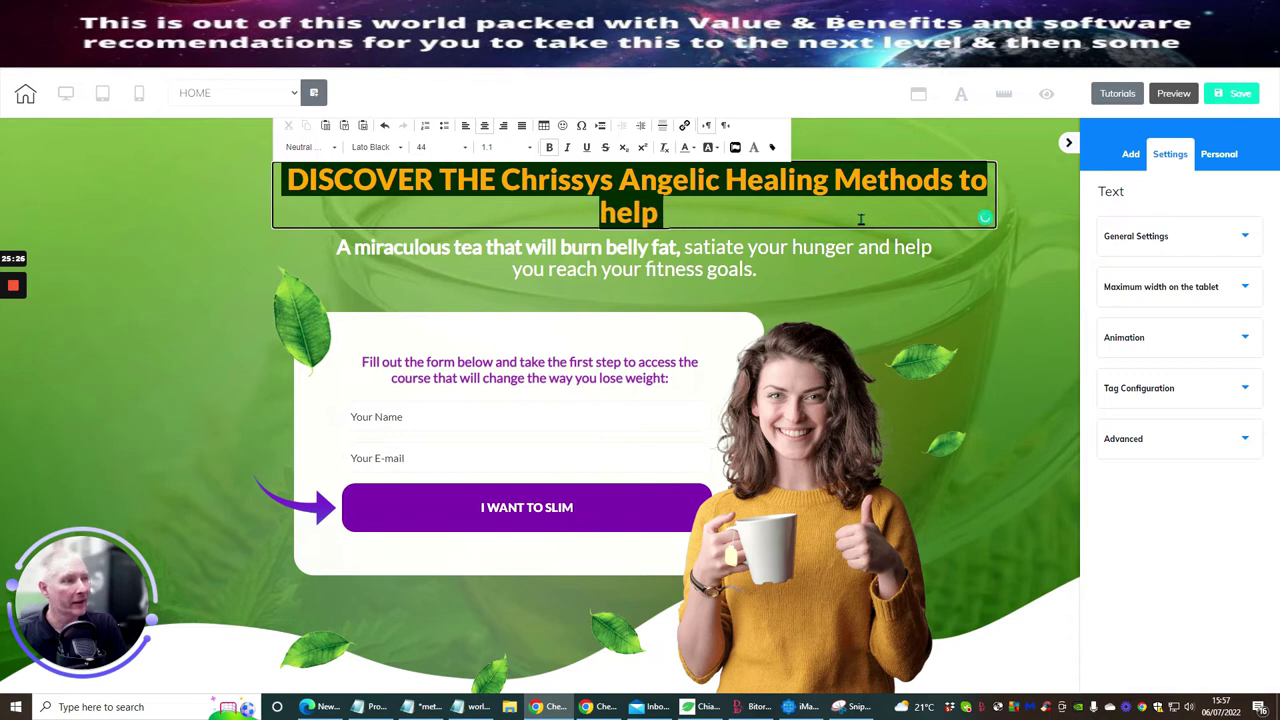
pyautogui.write('with')
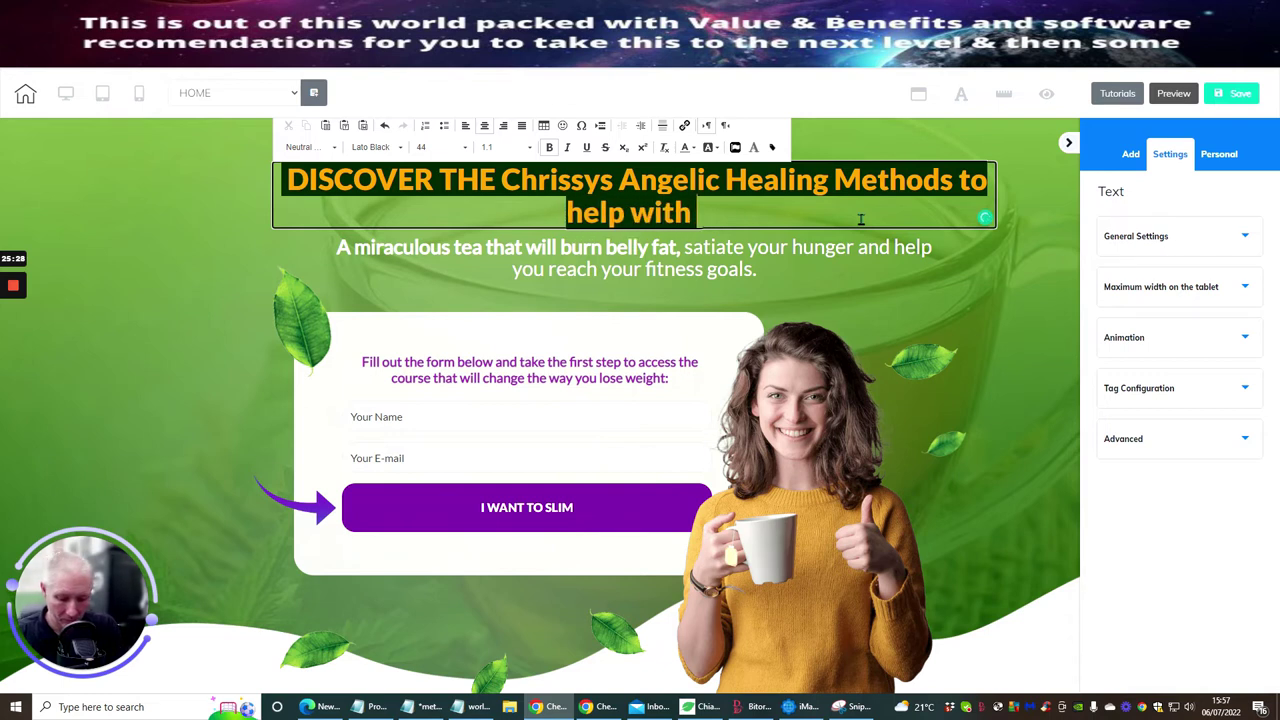
pyautogui.write(' Well')
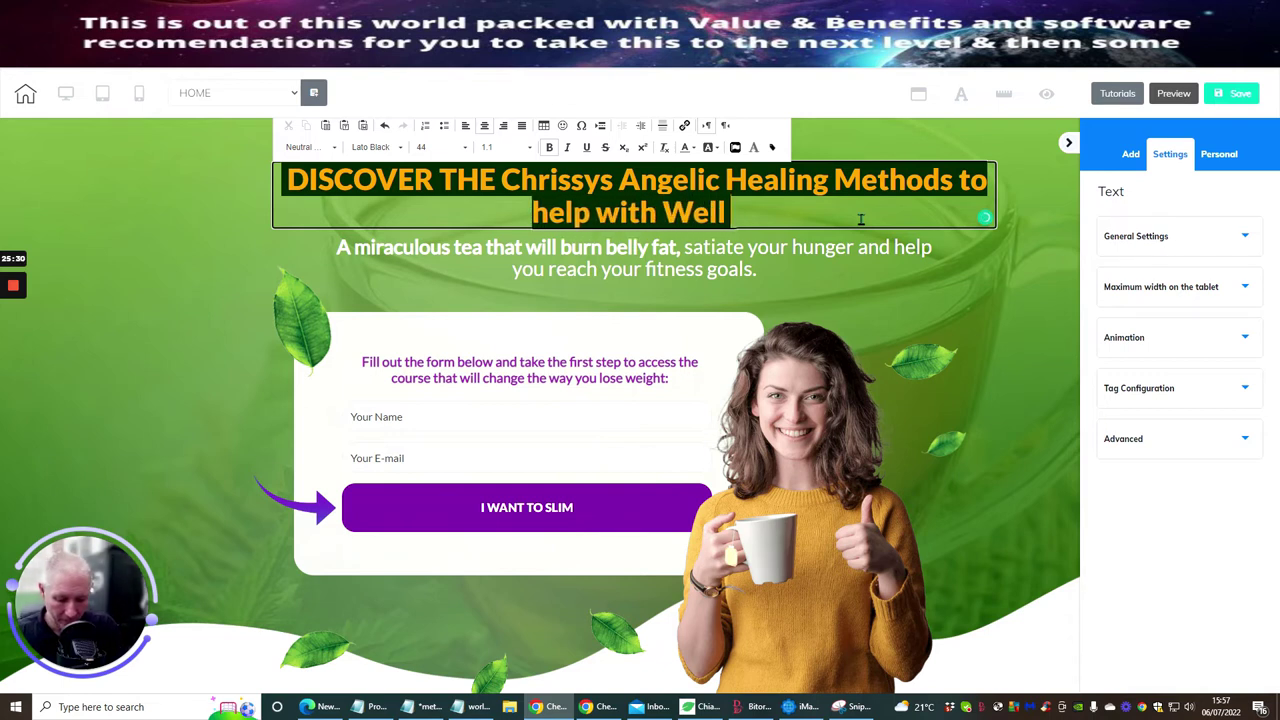
pyautogui.write(' Being')
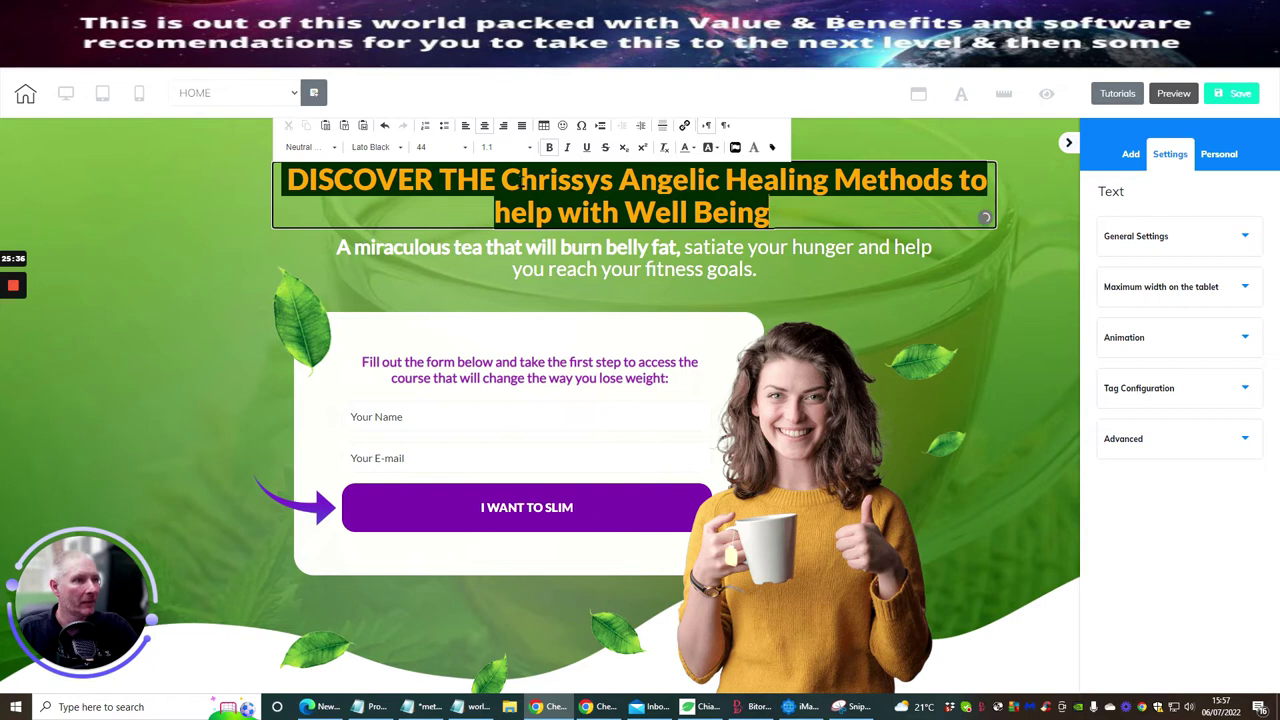
# - Rewrite "Chrissys" in the headline as "CHRISSY'S", in capitals with an apostrophe
pyautogui.click(614, 182)
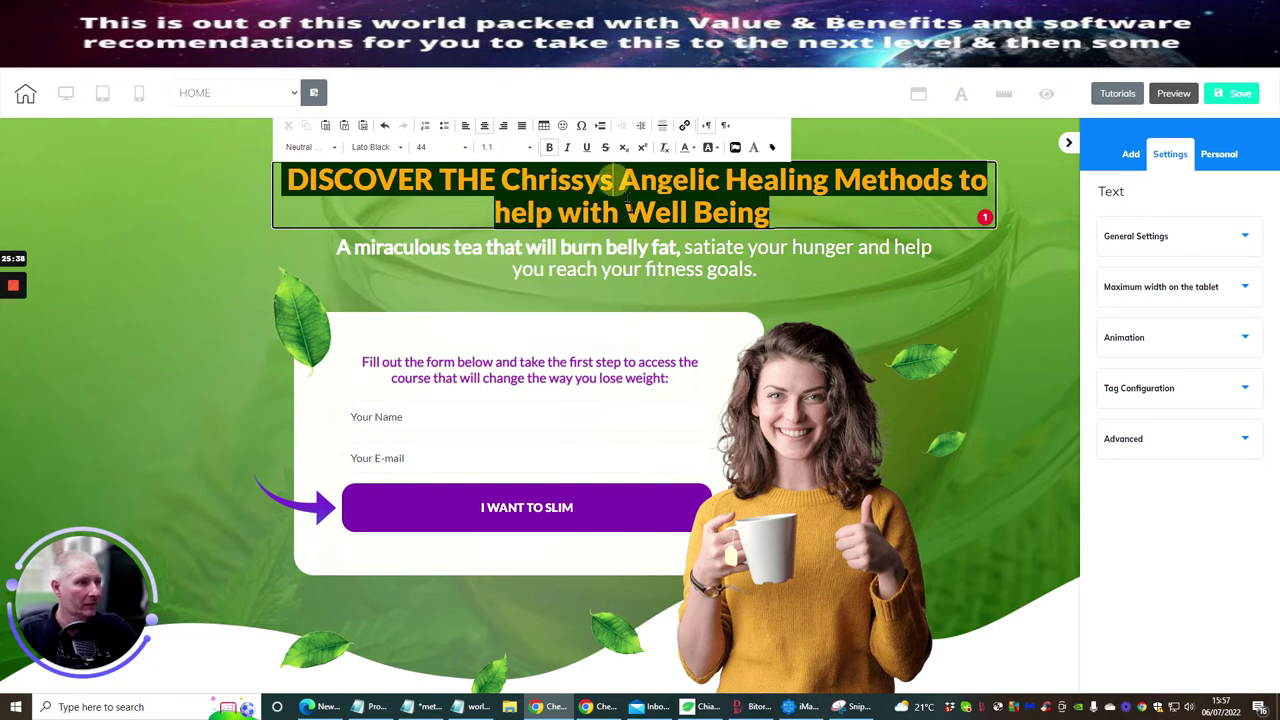
pyautogui.press('BackSpace')
pyautogui.press('BackSpace')
pyautogui.press('BackSpace')
pyautogui.press('BackSpace')
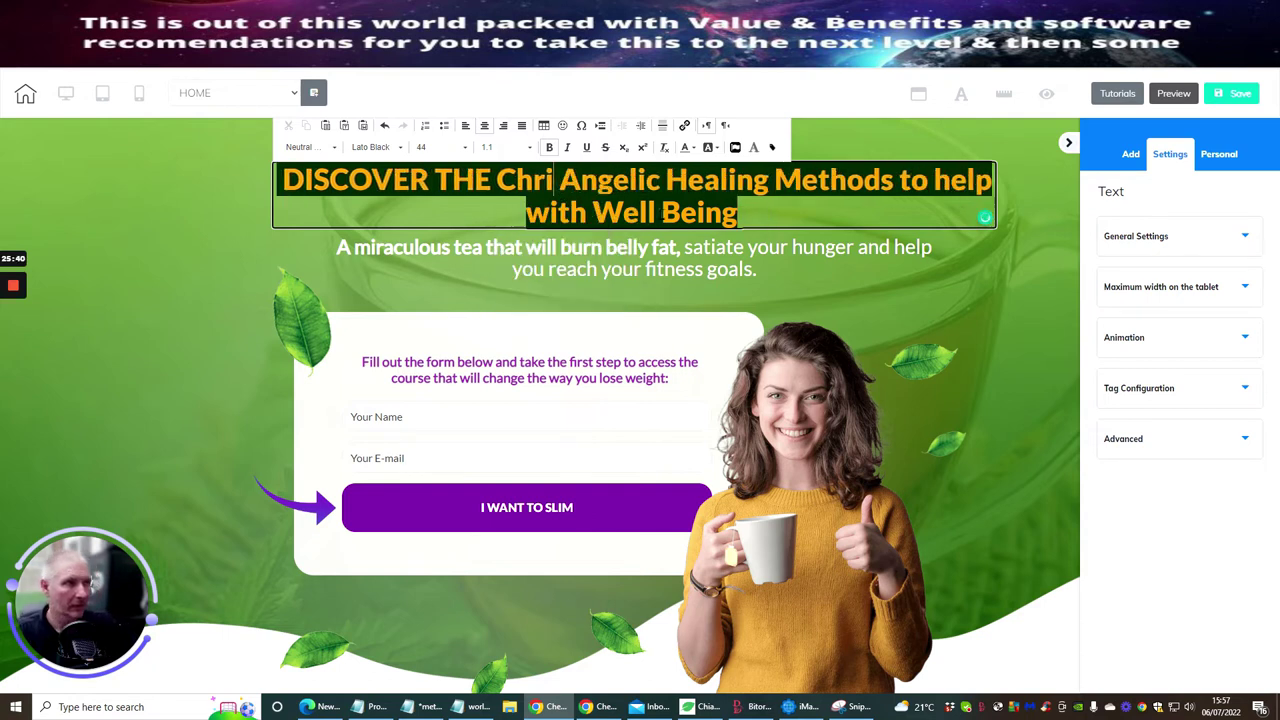
pyautogui.press('BackSpace')
pyautogui.press('BackSpace')
pyautogui.press('BackSpace')
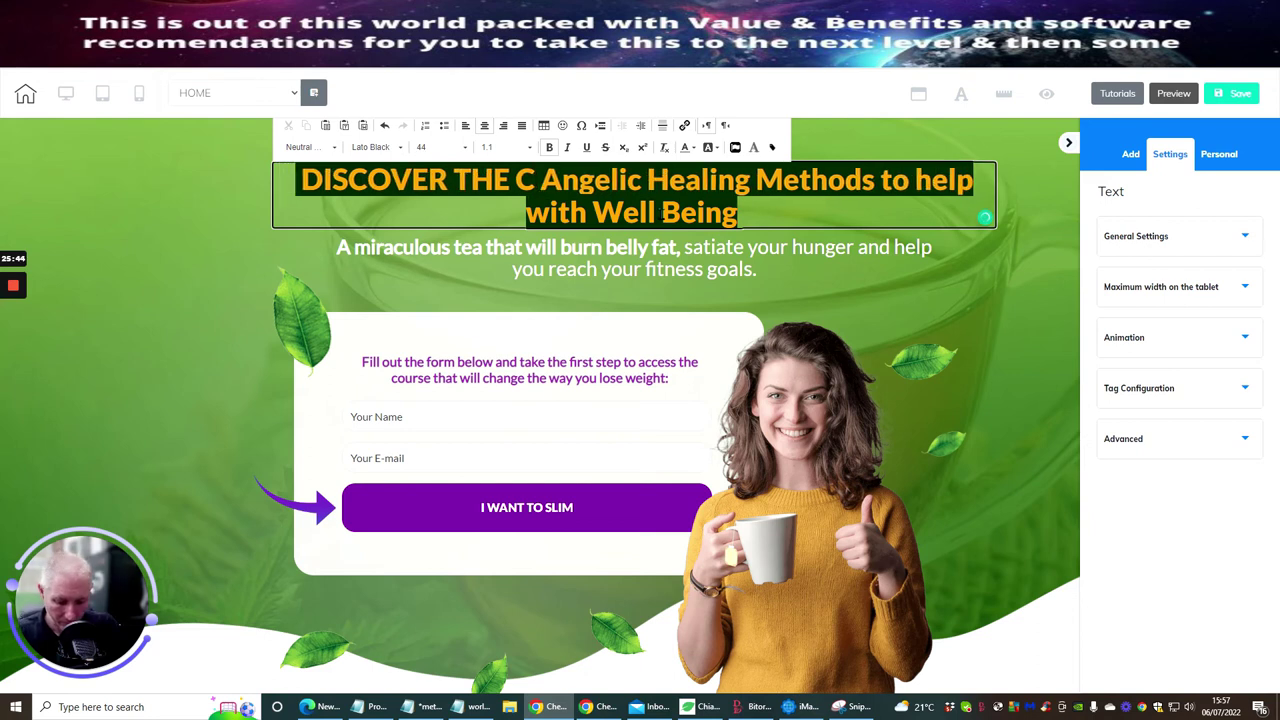
pyautogui.write('HRISSY')
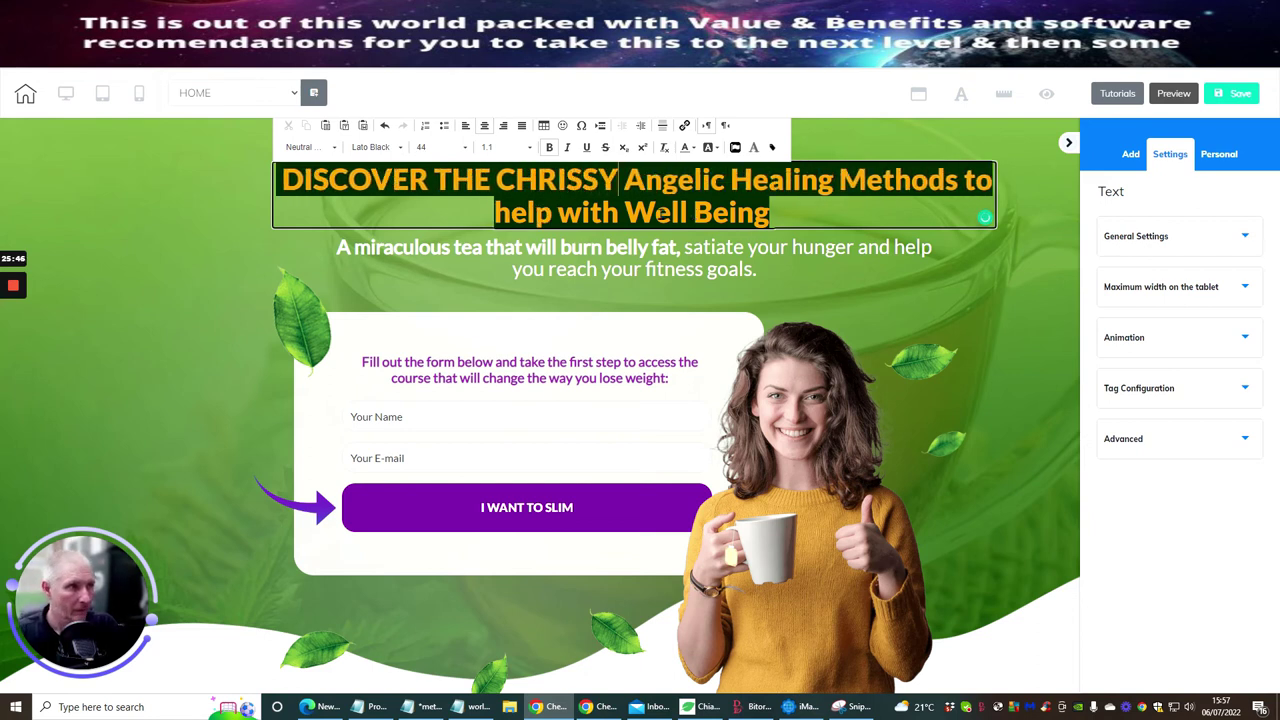
pyautogui.write("'S")
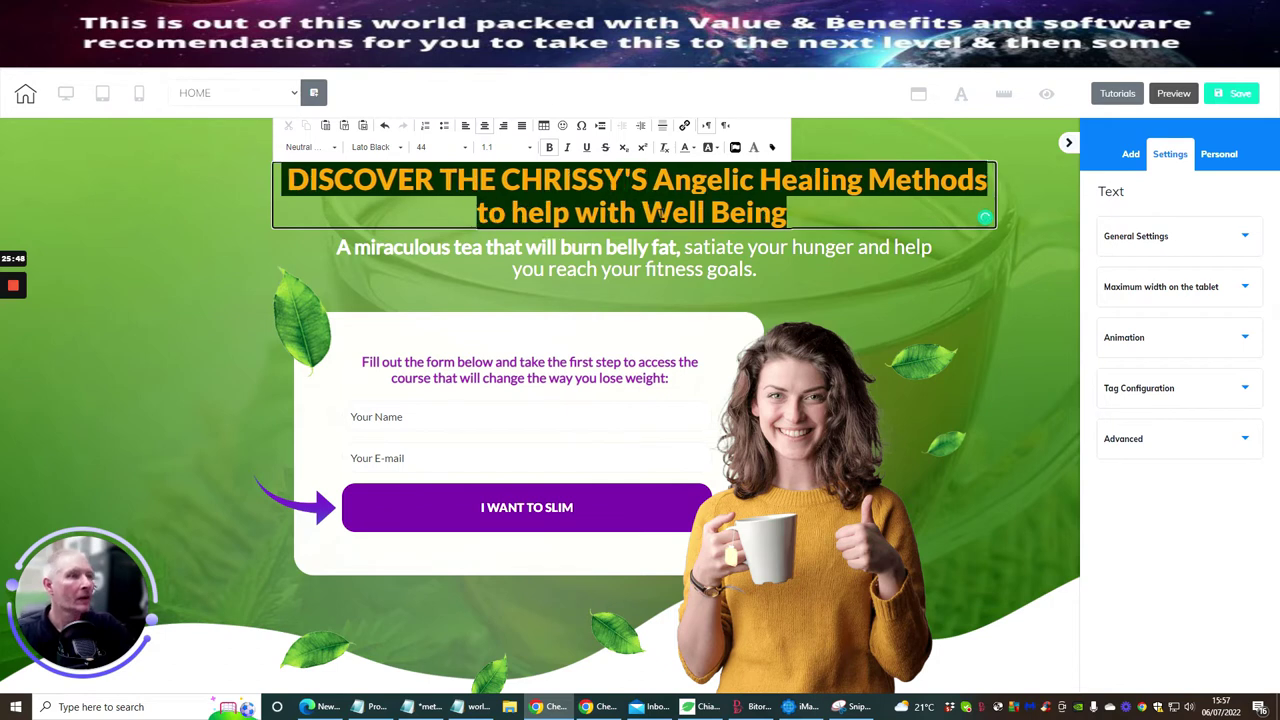
# - Rewrite the word "Angelic" in the headline in capitals as "ANGELIC"
pyautogui.click(755, 180)
pyautogui.press('BackSpace')
pyautogui.press('BackSpace')
pyautogui.press('BackSpace')
pyautogui.press('BackSpace')
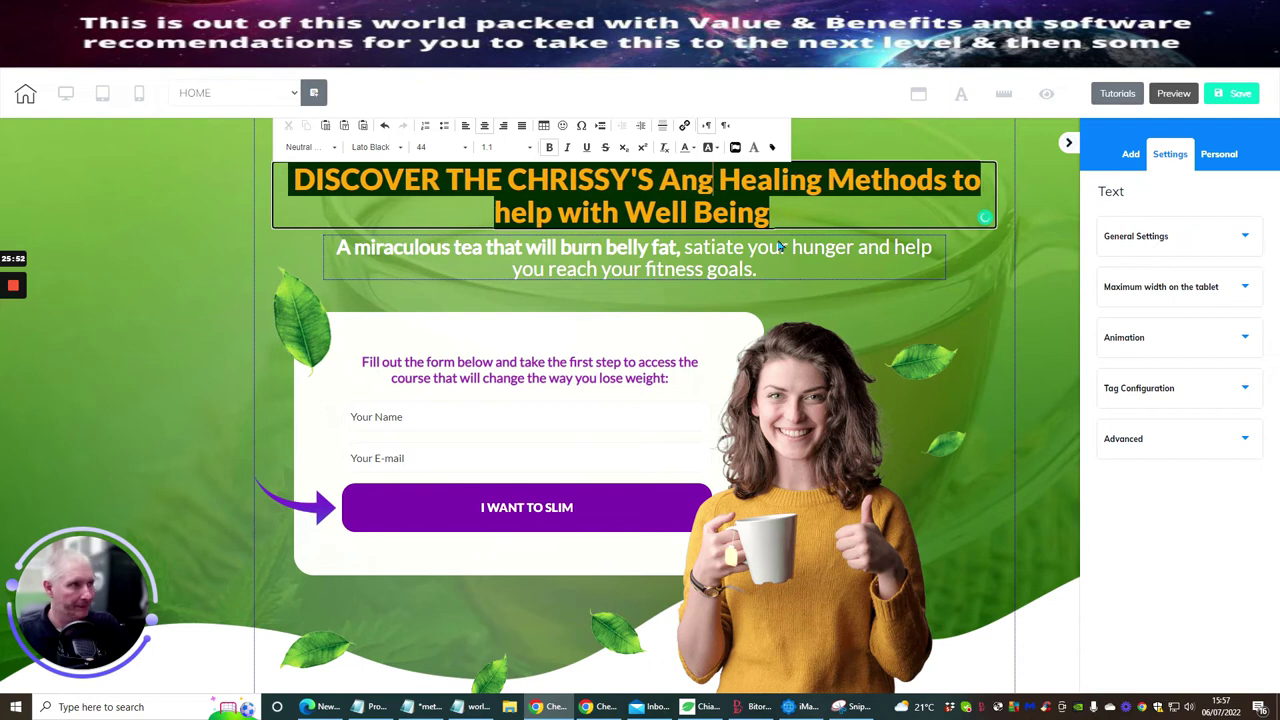
pyautogui.press('BackSpace')
pyautogui.write('N')
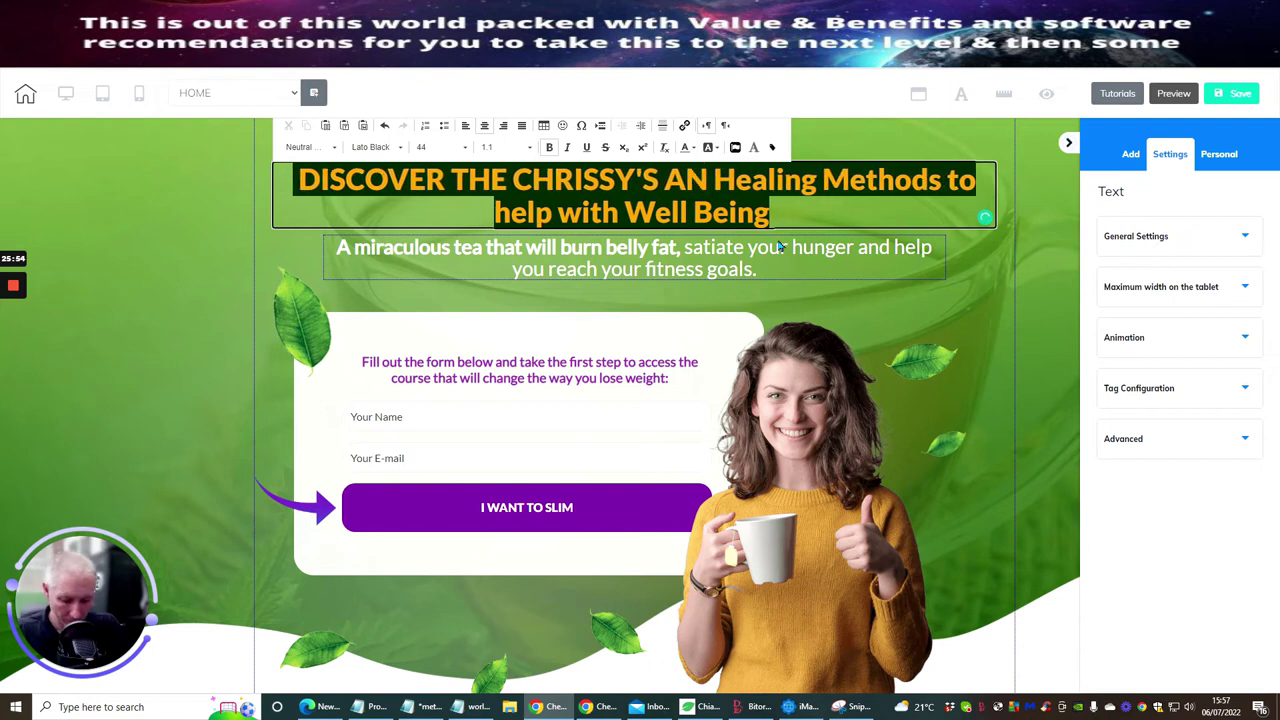
pyautogui.write('GELIC')
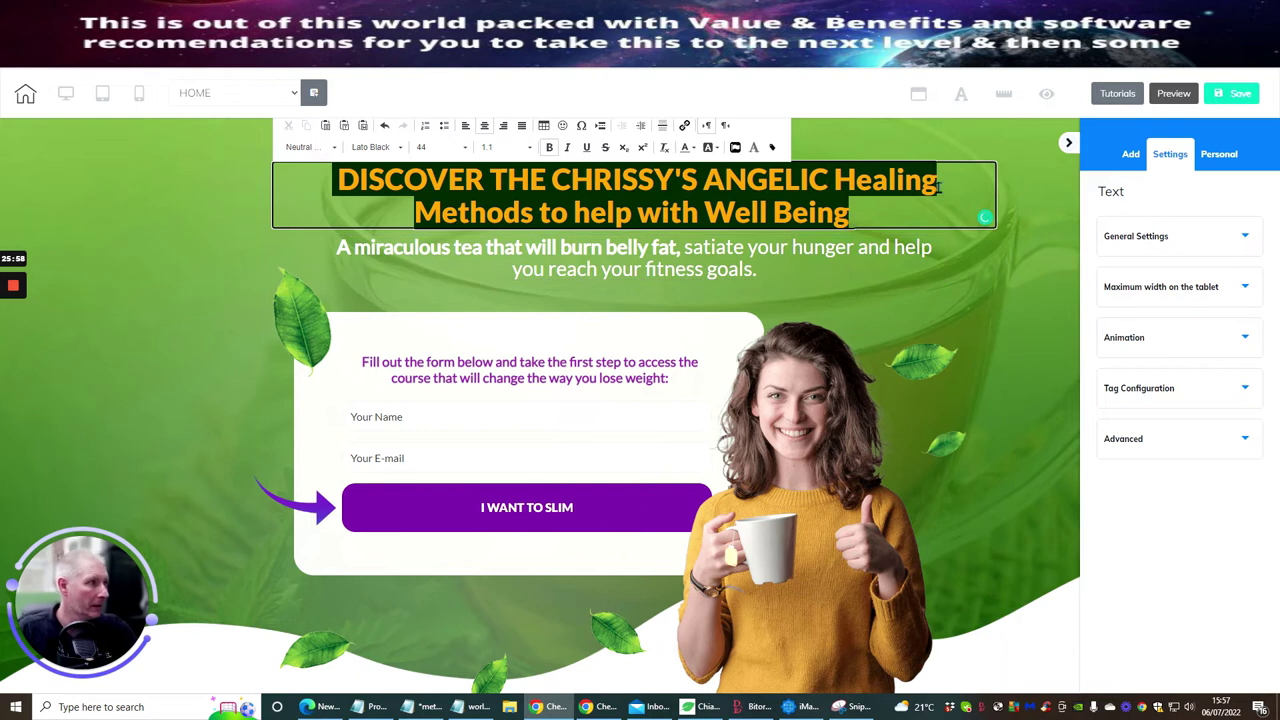
# - Rewrite the word "Healing" in the headline in capitals as "HEALING"
pyautogui.press('BackSpace')
pyautogui.press('BackSpace')
pyautogui.press('BackSpace')
pyautogui.press('BackSpace')
pyautogui.press('BackSpace')
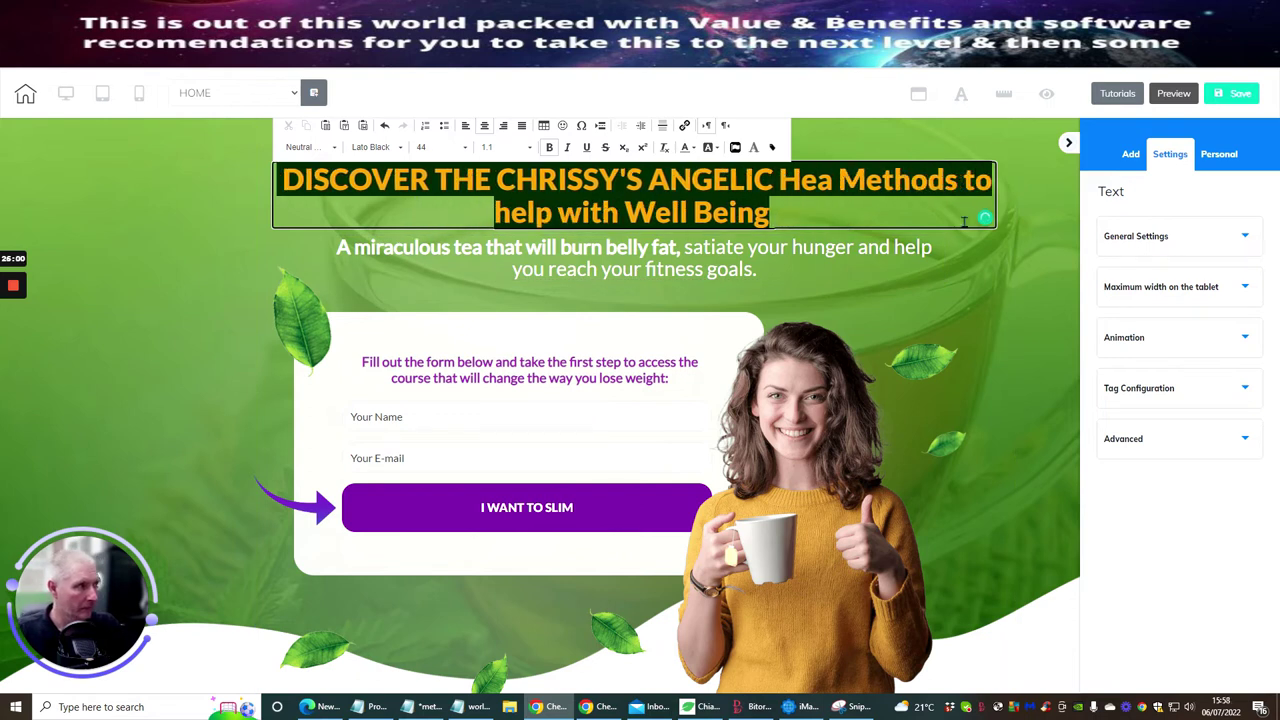
pyautogui.write('HEALING')
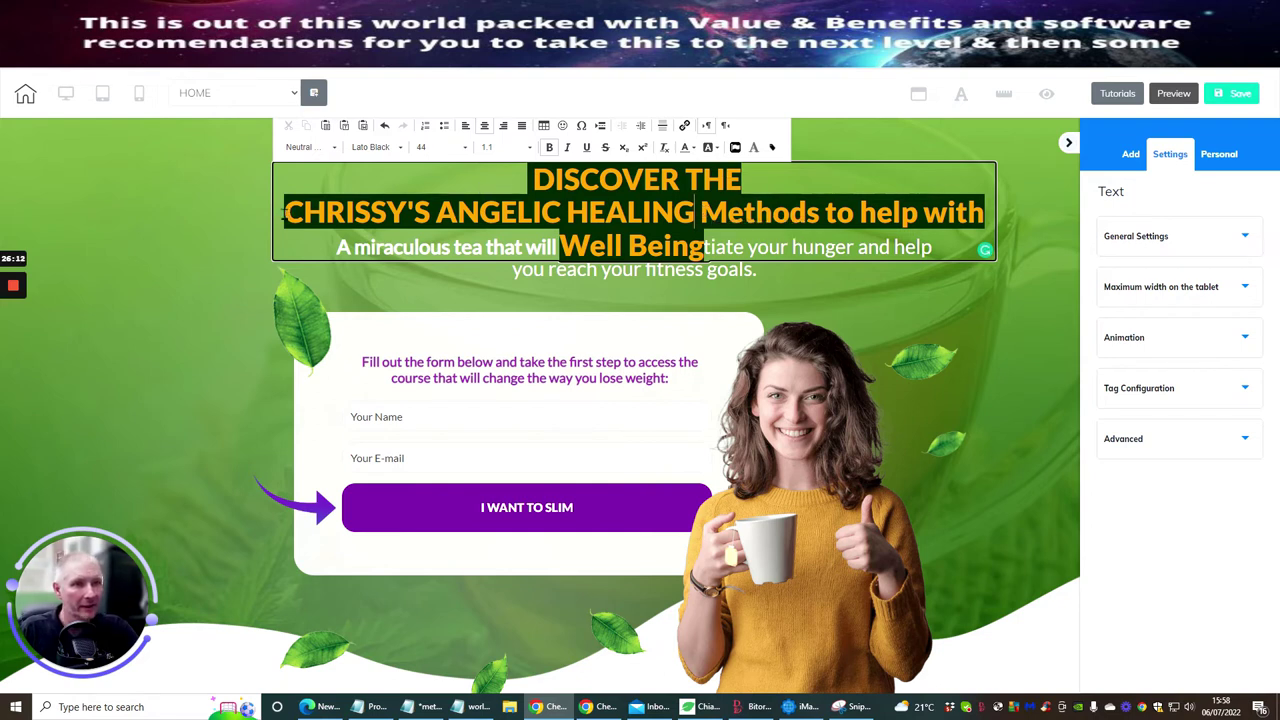
# - Set the text colour of "CHRISSY'S ANGELIC HEALING" in the headline to the custom pink #ff99ff
pyautogui.moveTo(284, 212); pyautogui.dragTo(693, 212)
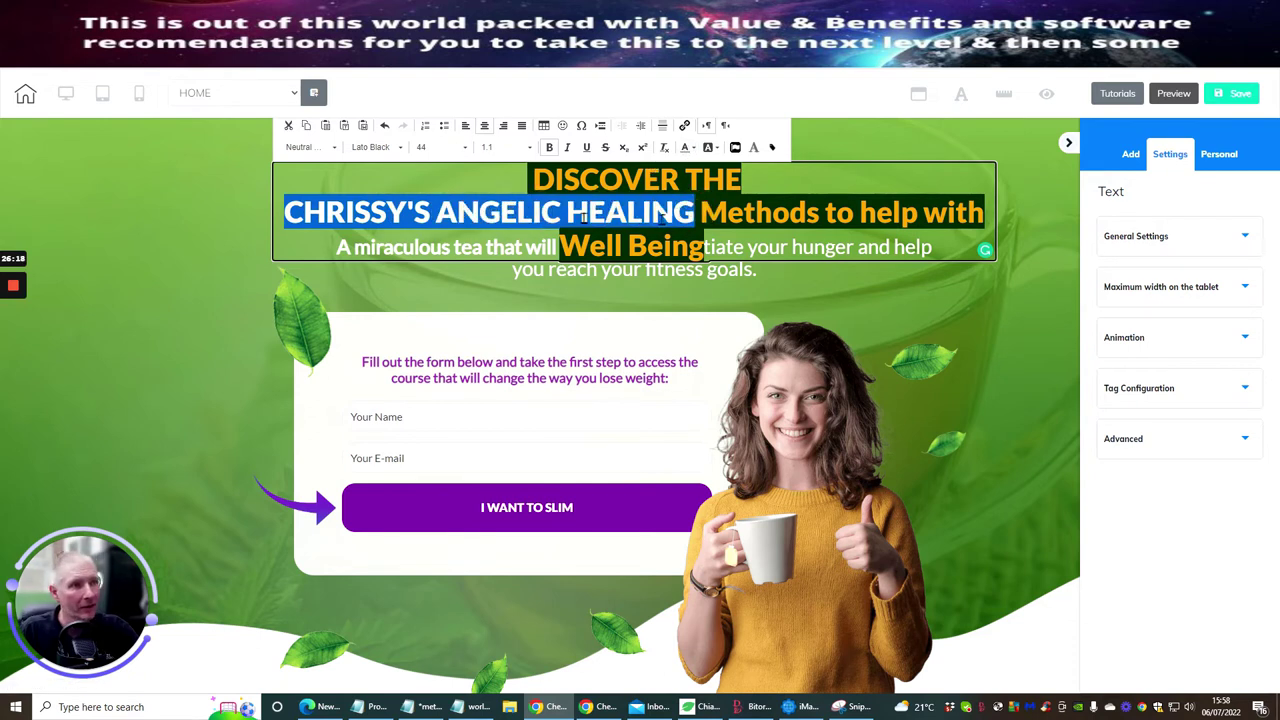
pyautogui.click(688, 148)
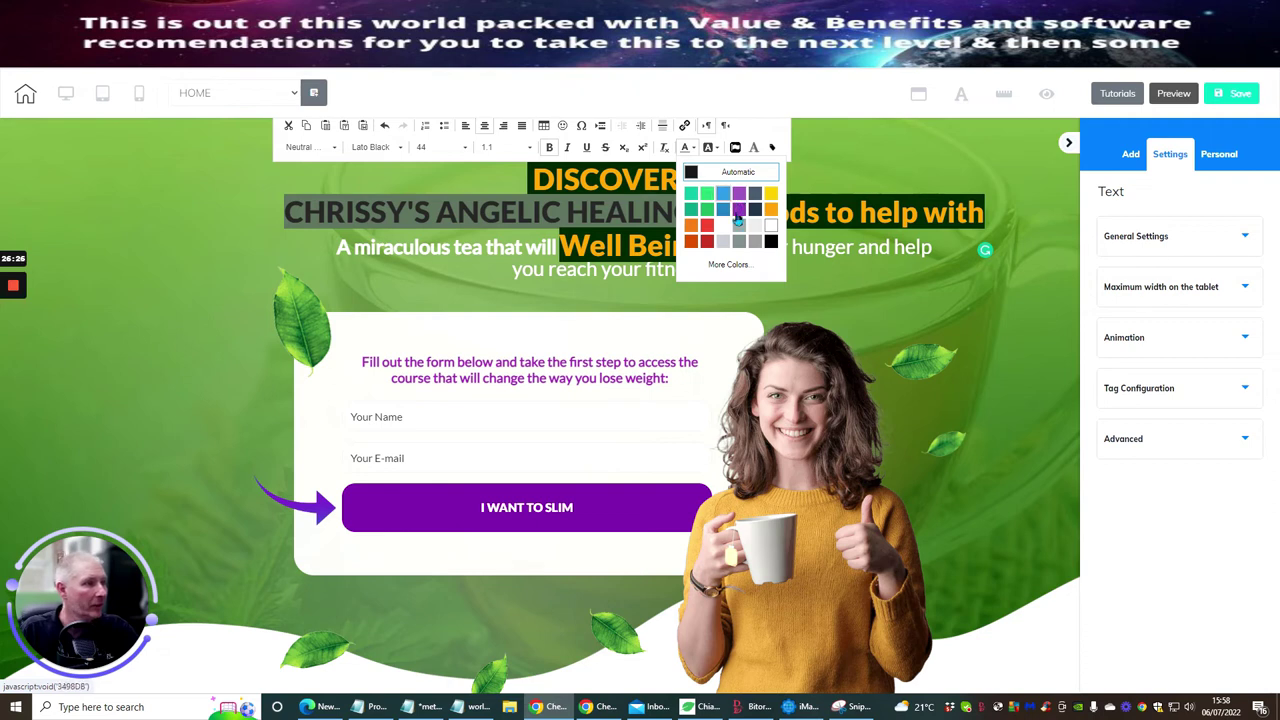
pyautogui.click(728, 265)
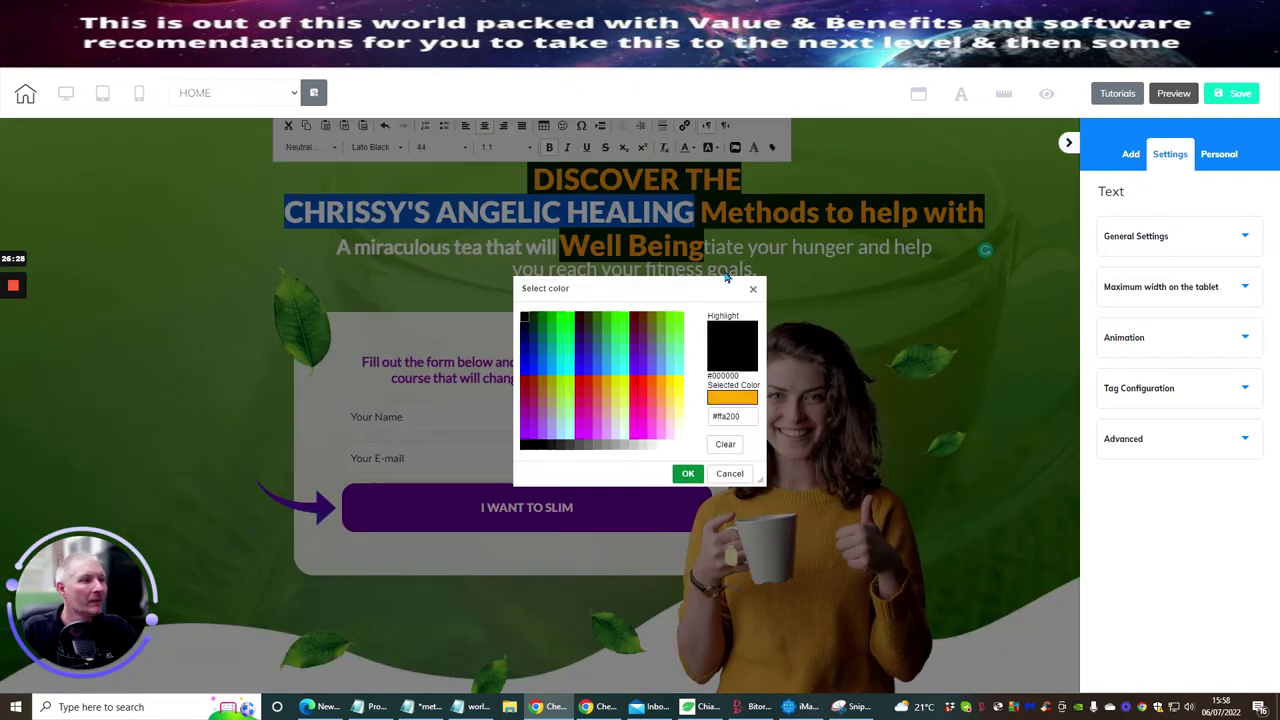
pyautogui.click(660, 435)
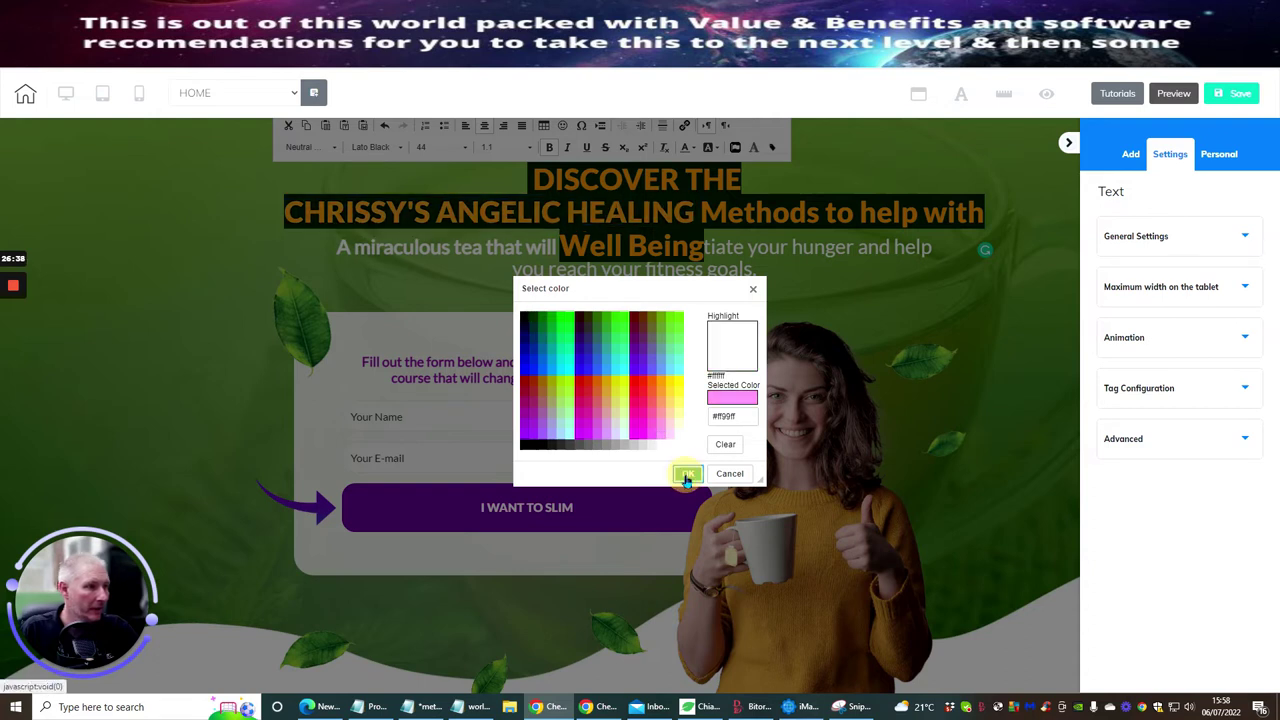
pyautogui.click(687, 474)
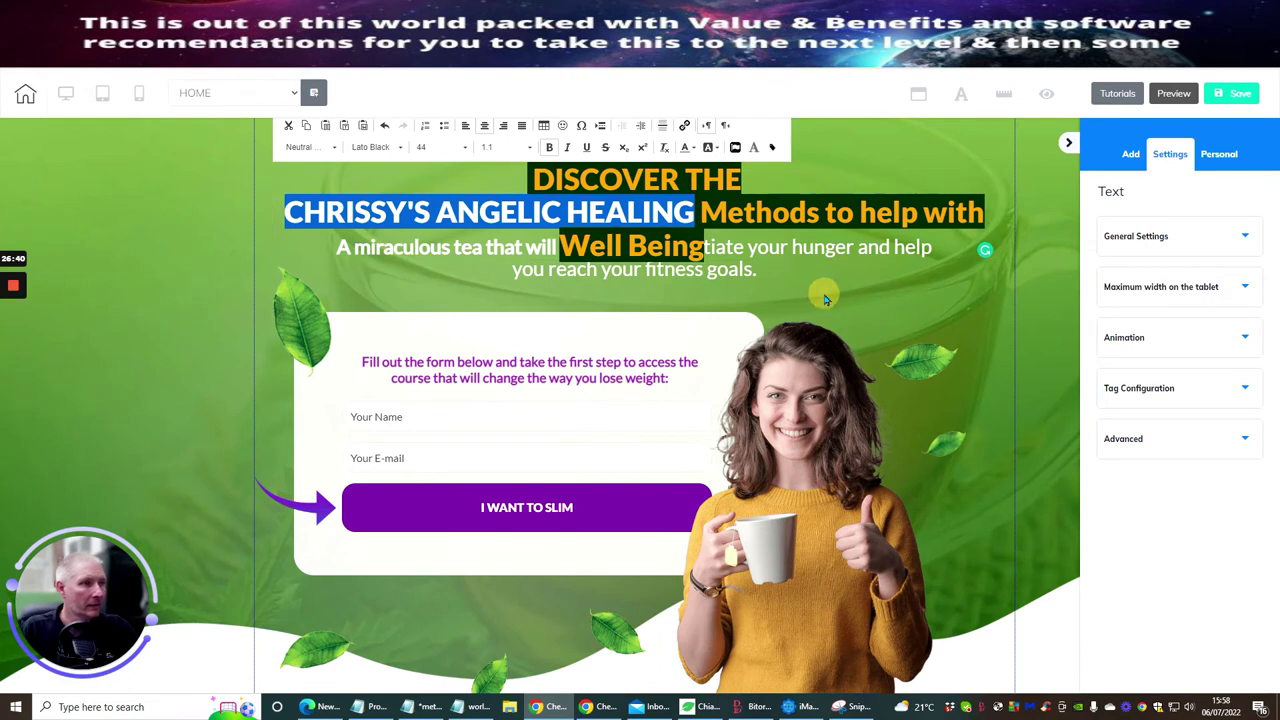
pyautogui.click(770, 176)
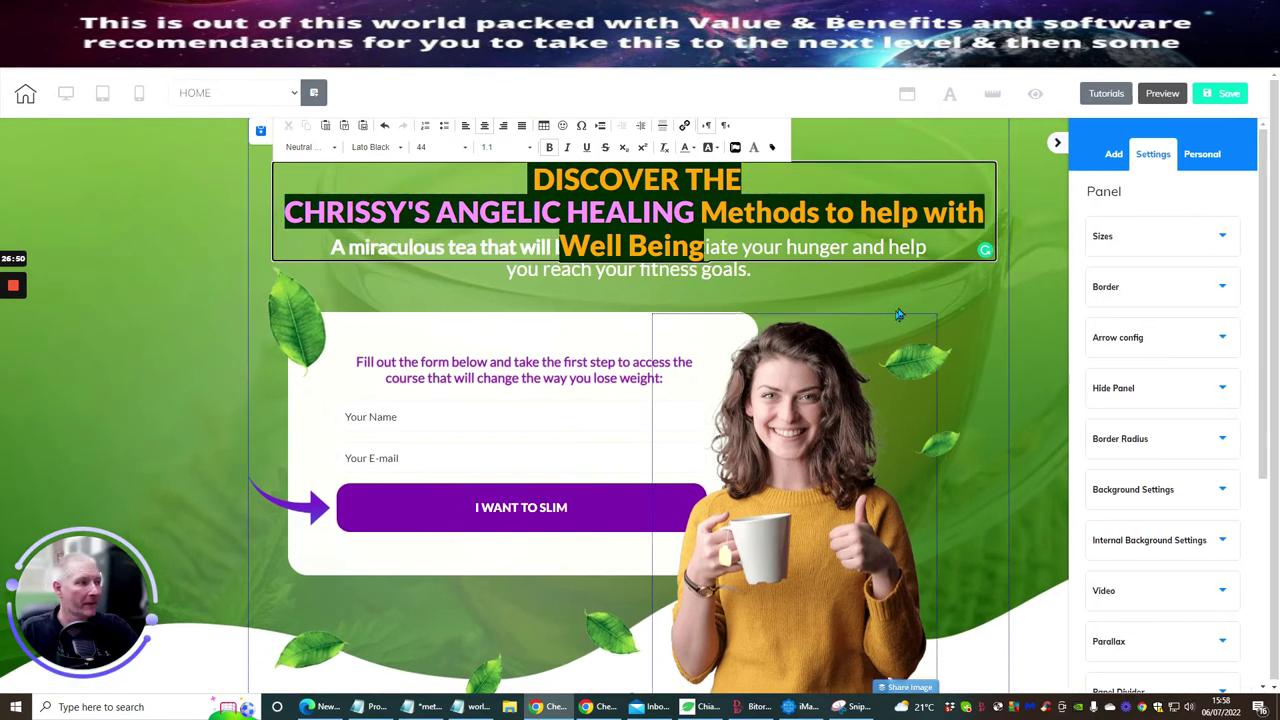
# - Move the headline text box up until it clears the subheadline, and make the box slightly narrower
pyautogui.click(563, 210)
pyautogui.moveTo(580, 212); pyautogui.dragTo(583, 168)
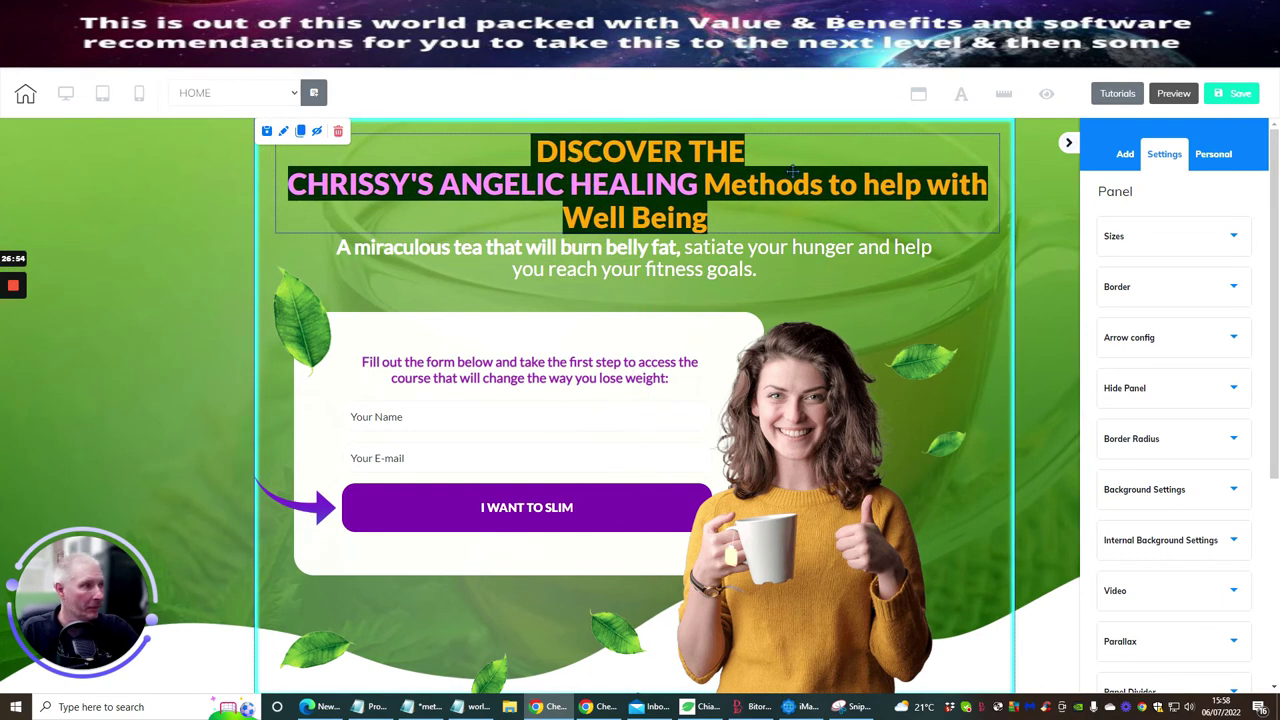
pyautogui.click(872, 225)
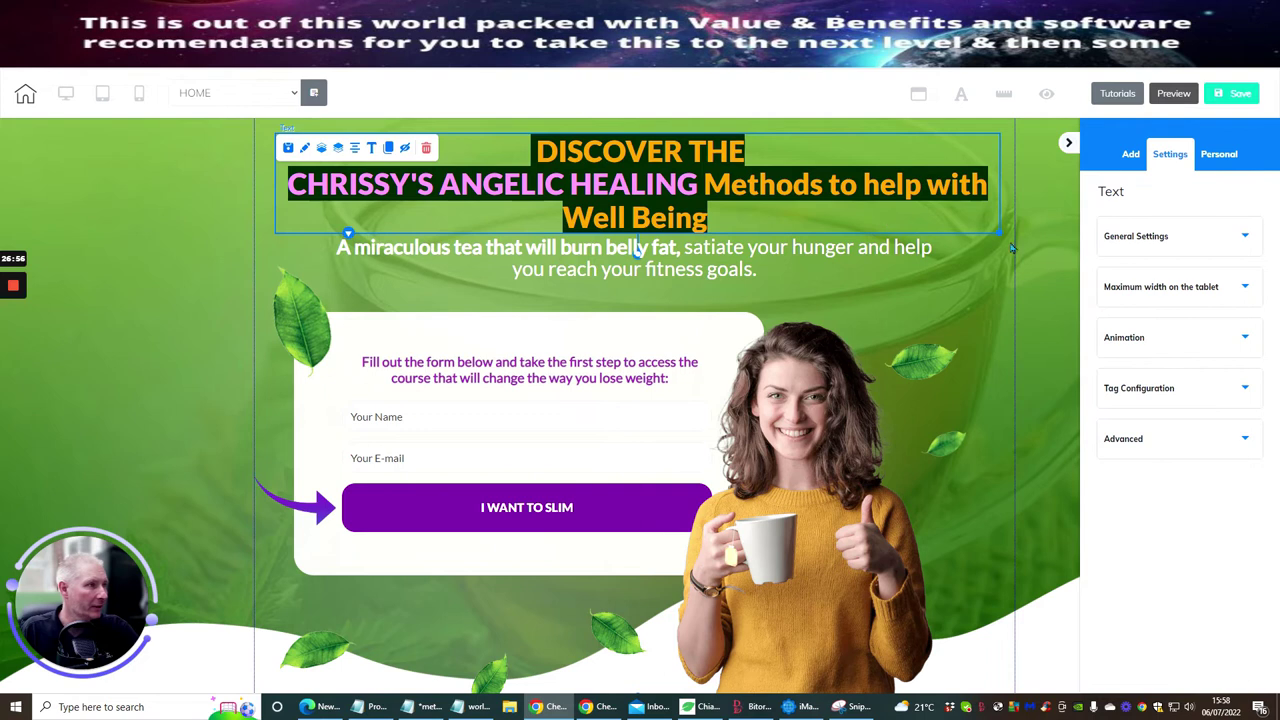
pyautogui.moveTo(996, 231)
pyautogui.mouseDown()
pyautogui.moveTo(814, 220)
pyautogui.moveTo(1006, 237)
pyautogui.moveTo(984, 237)
pyautogui.mouseUp()
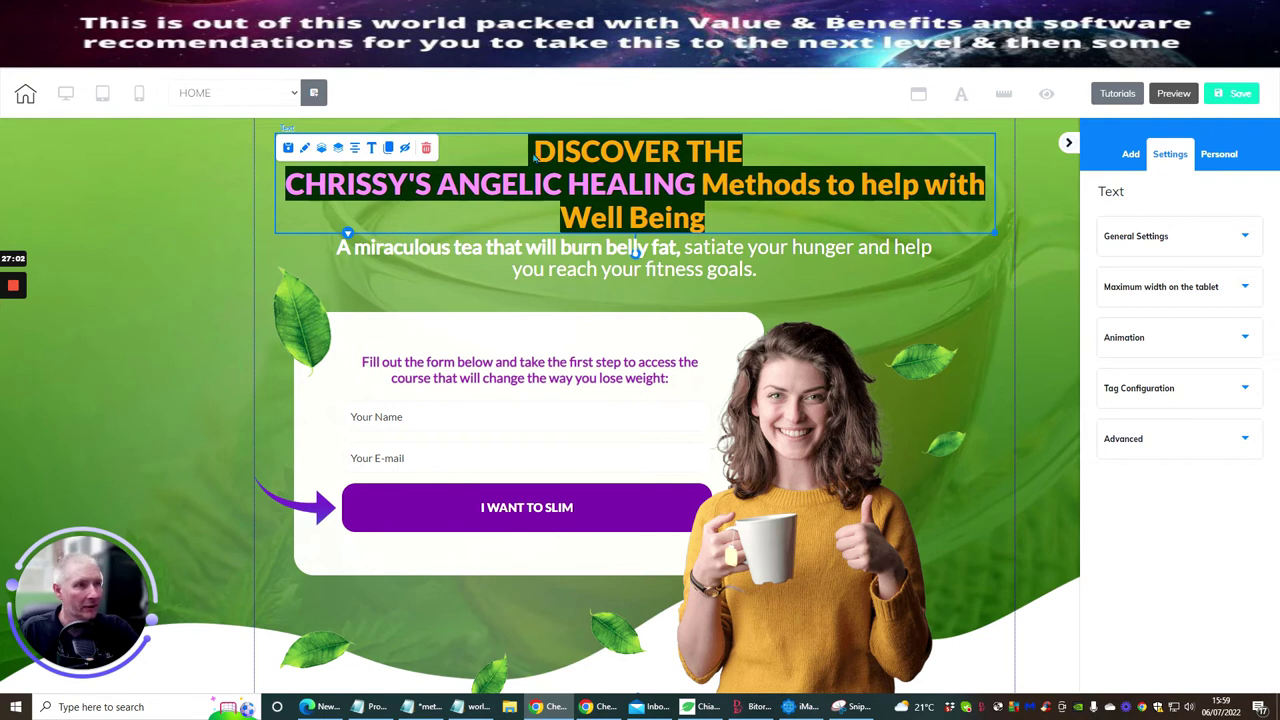
# - Set the font size of the entire headline text to 38
pyautogui.click(528, 152)
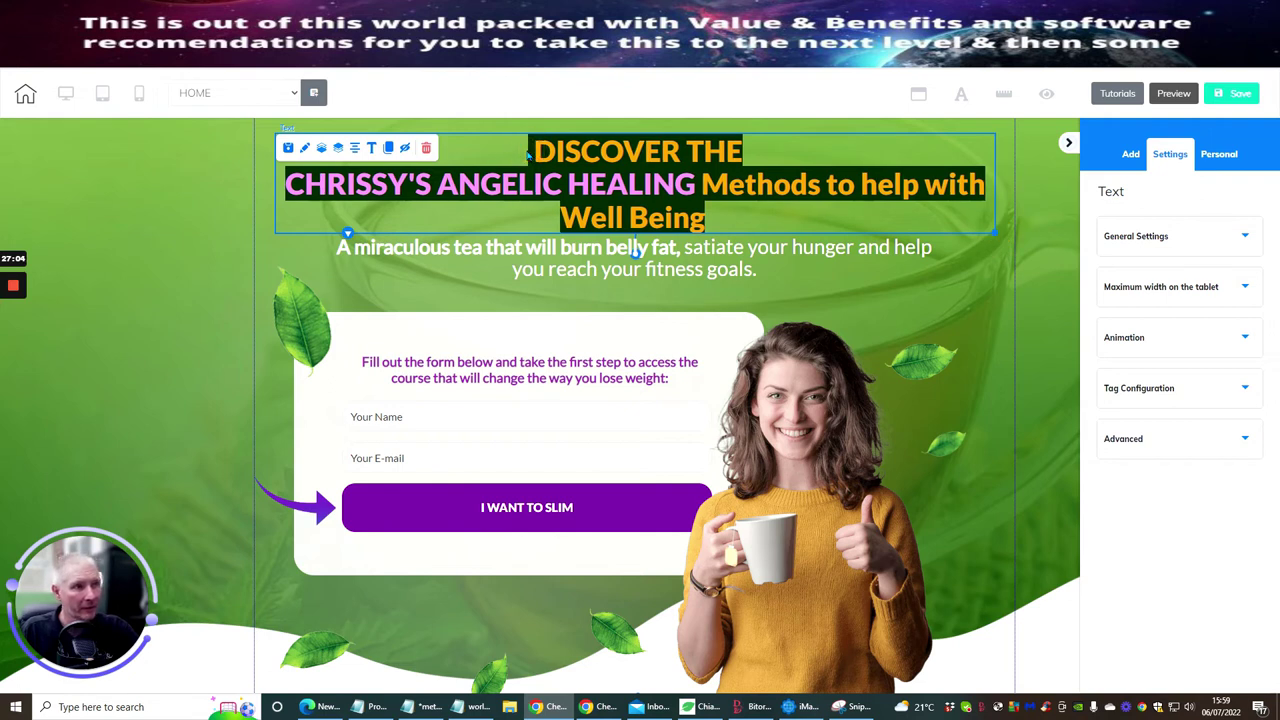
pyautogui.click(528, 152)
pyautogui.moveTo(530, 165); pyautogui.dragTo(706, 236)
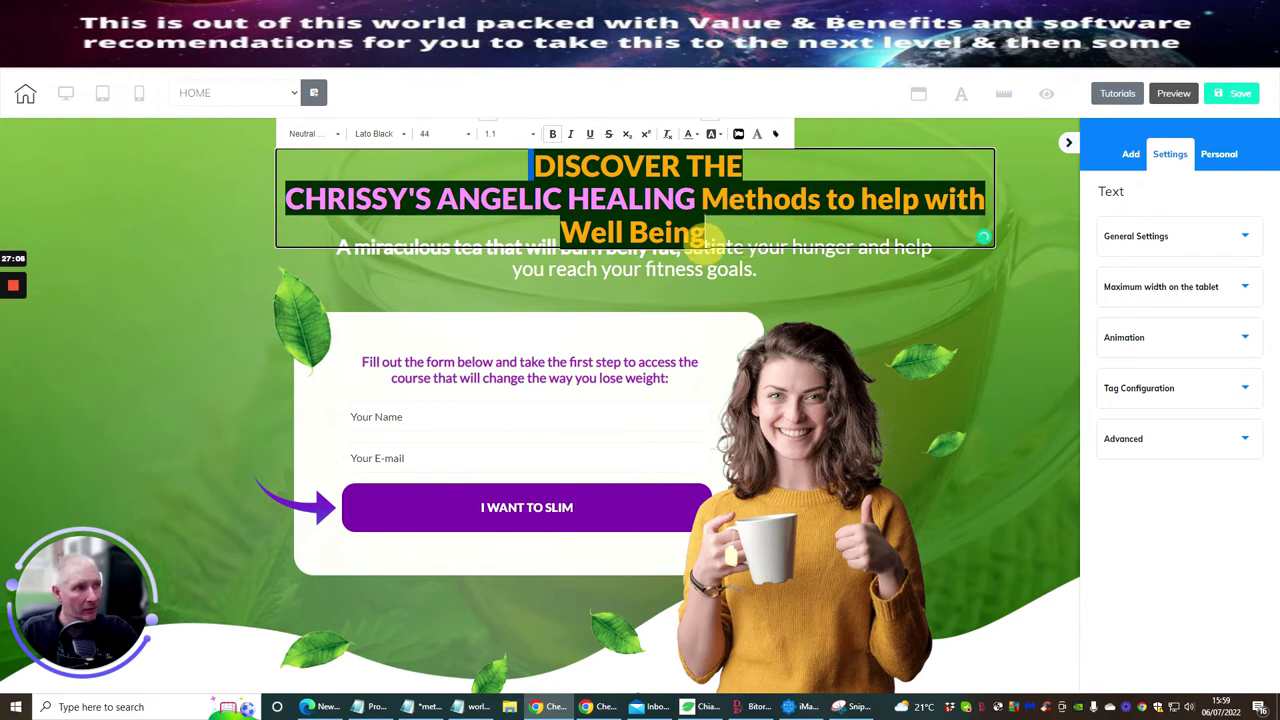
pyautogui.click(524, 163)
pyautogui.moveTo(524, 163); pyautogui.dragTo(725, 232)
pyautogui.click(469, 143)
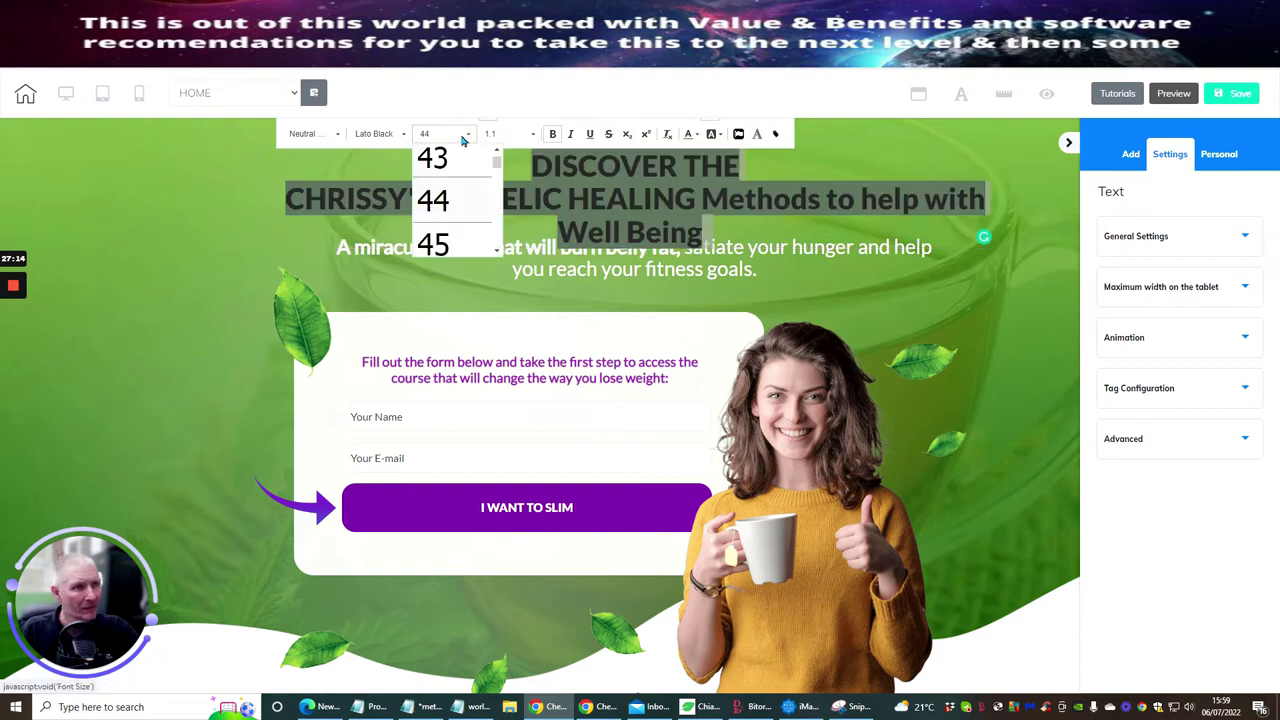
pyautogui.scroll(3, 477, 222)
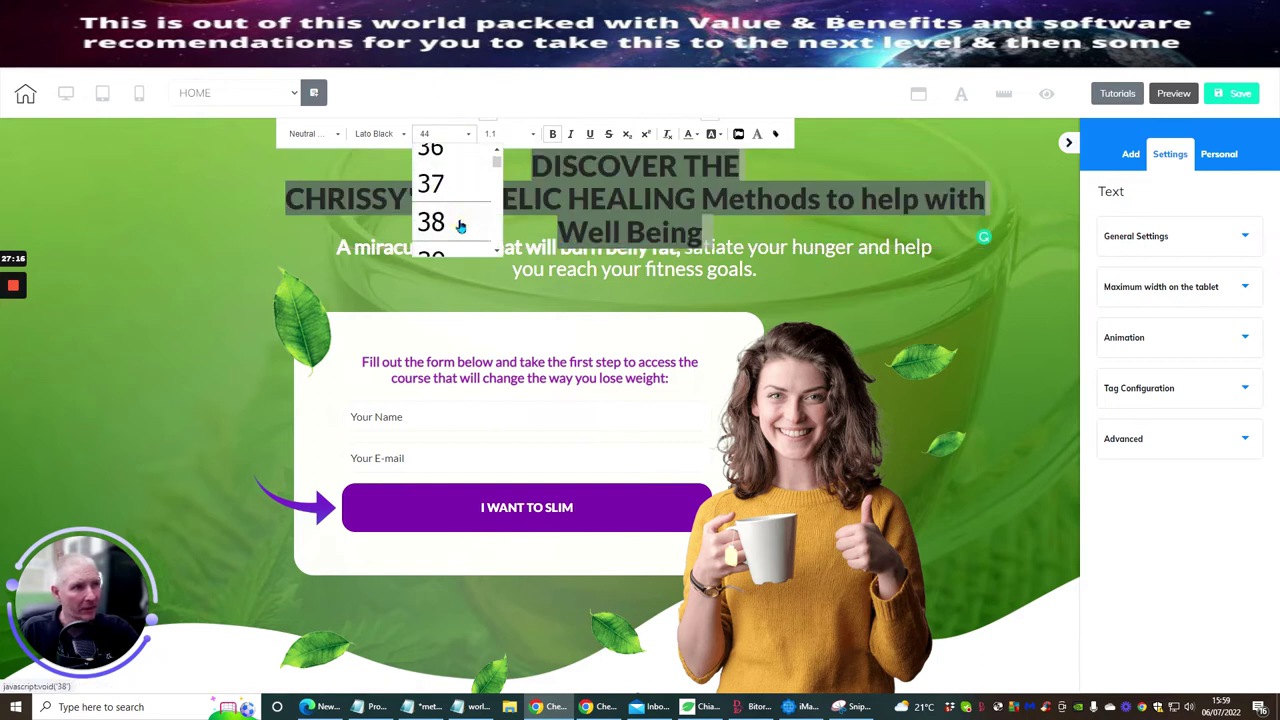
pyautogui.click(477, 222)
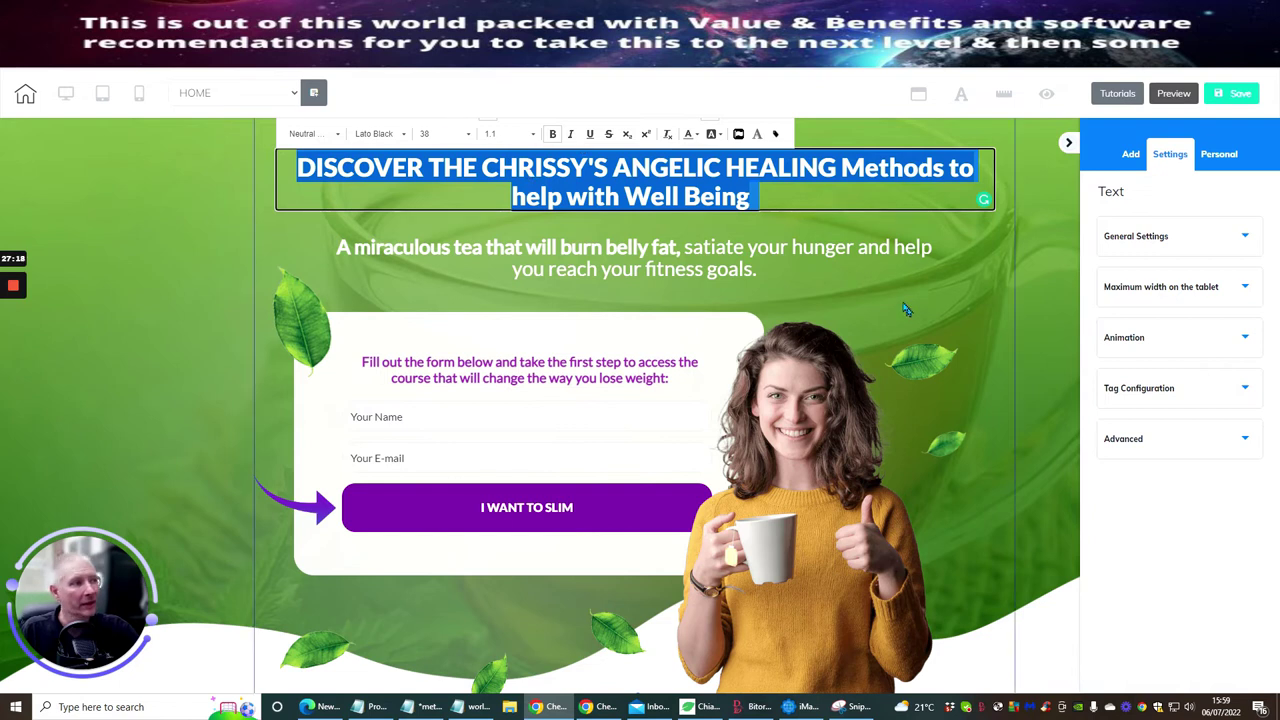
pyautogui.click(918, 340)
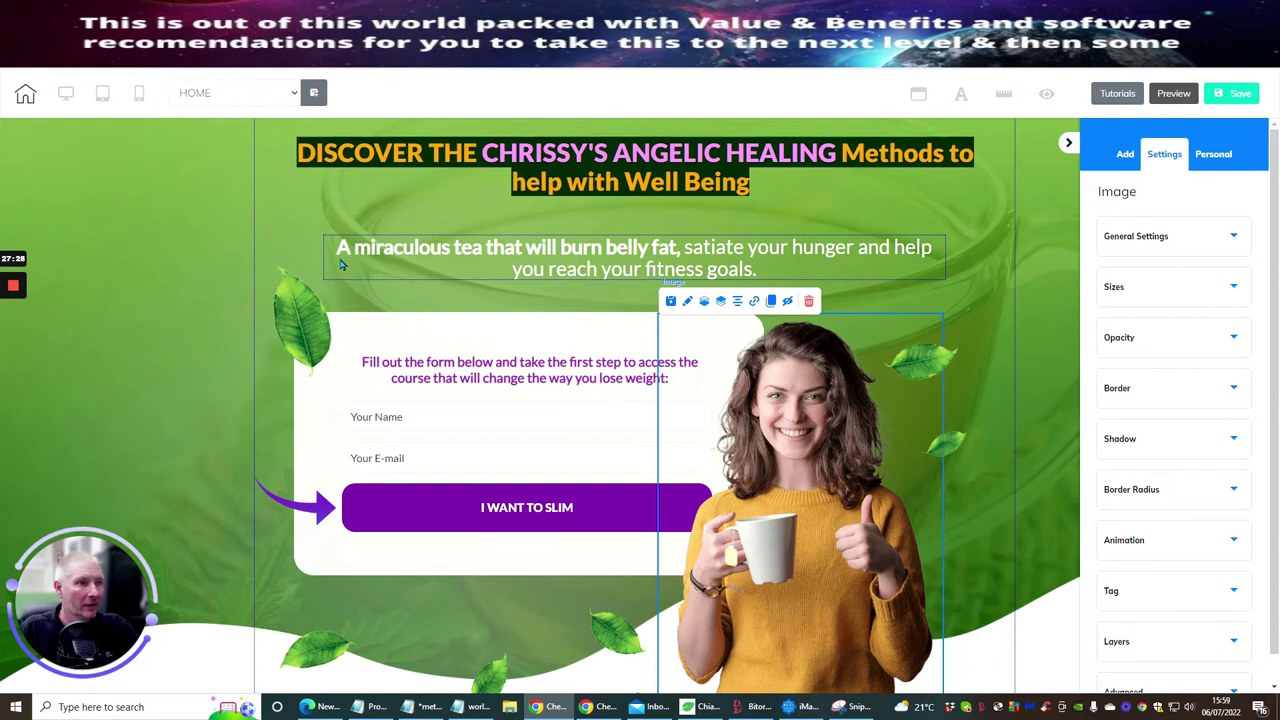
# - Replace the subheadline wording after "A miraculous" with "METHOD WITH NO INAVASIVE approach to helping your body and mind with crystals using angelic energy"
pyautogui.click(456, 250)
pyautogui.moveTo(456, 250); pyautogui.dragTo(757, 270)
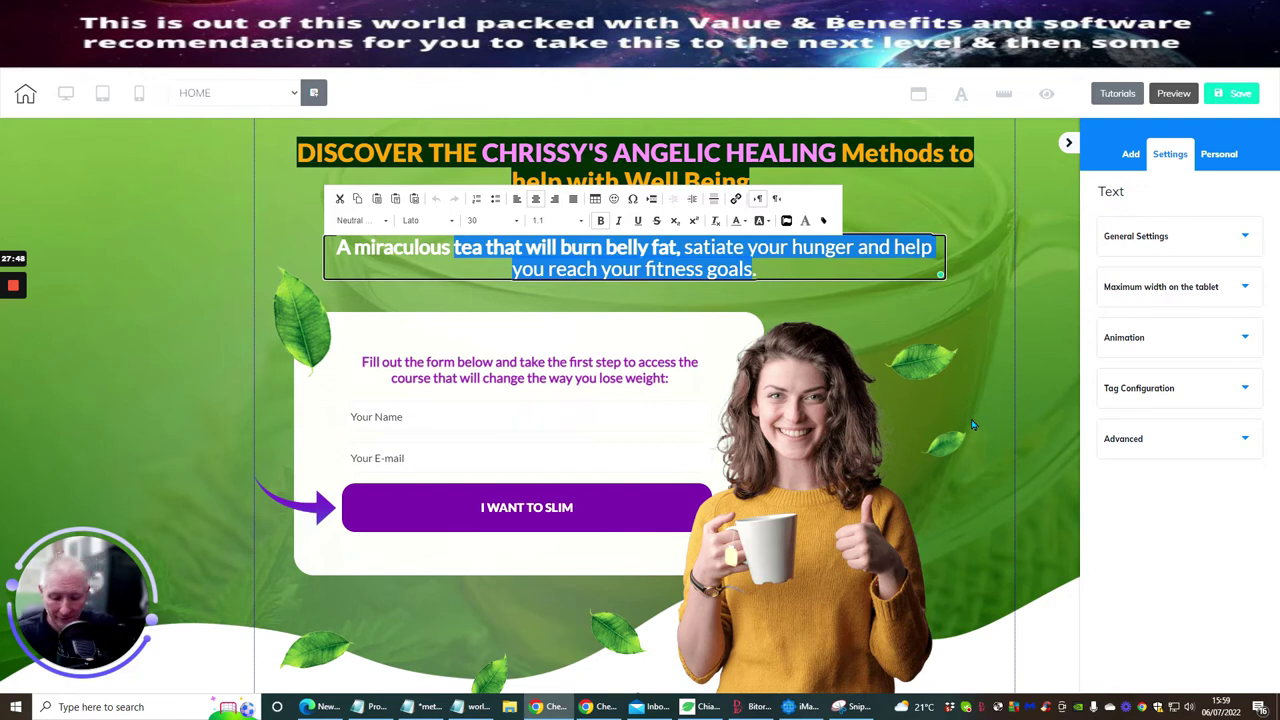
pyautogui.write('METHOD W')
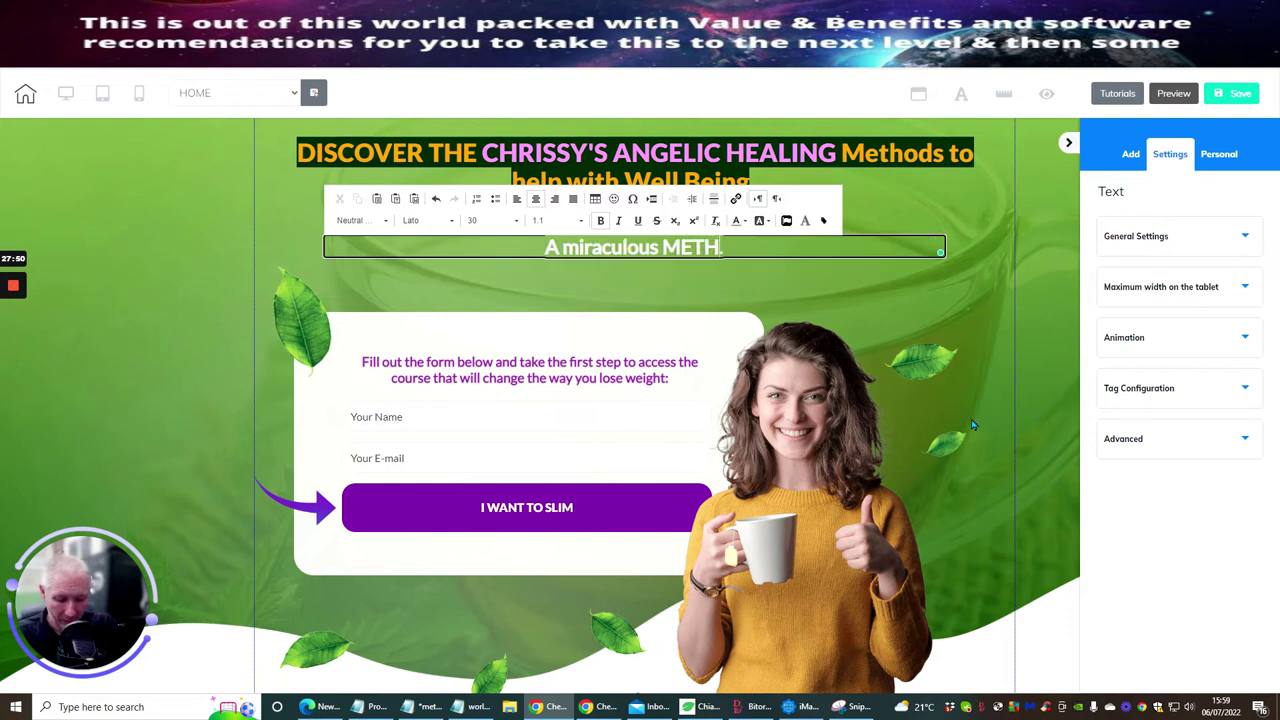
pyautogui.write('ITH NO ')
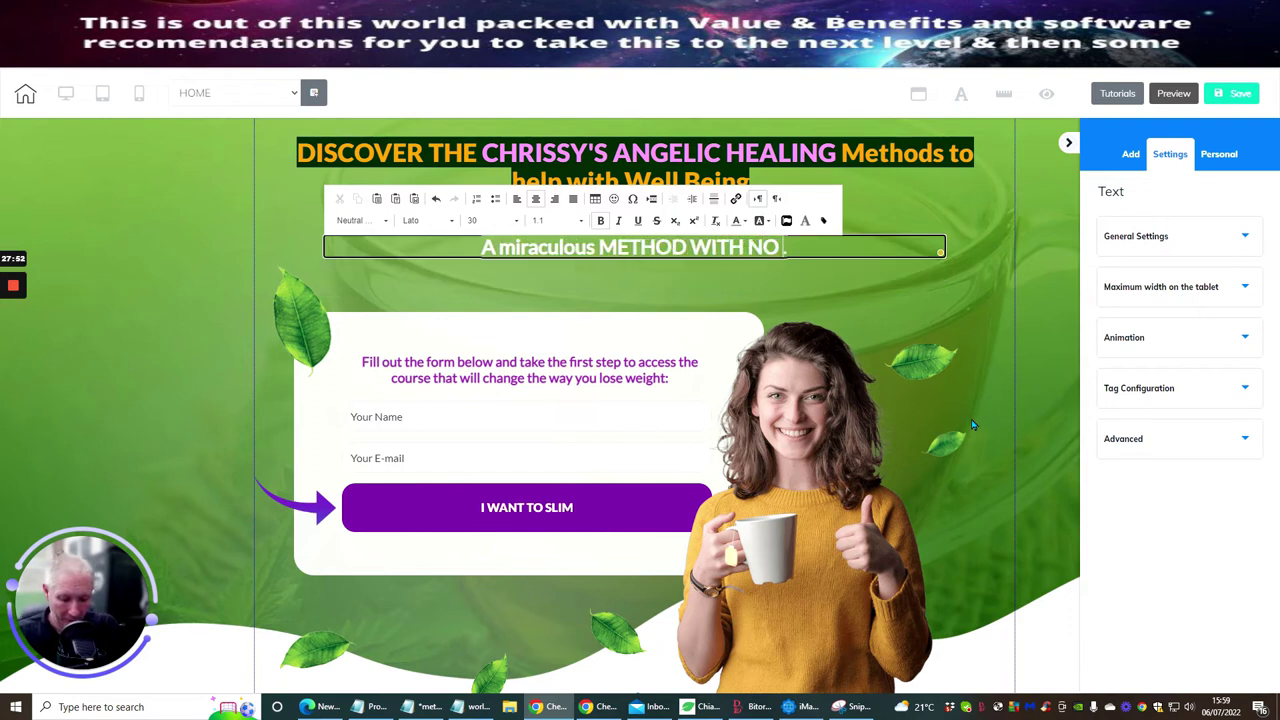
pyautogui.write('INAVASI')
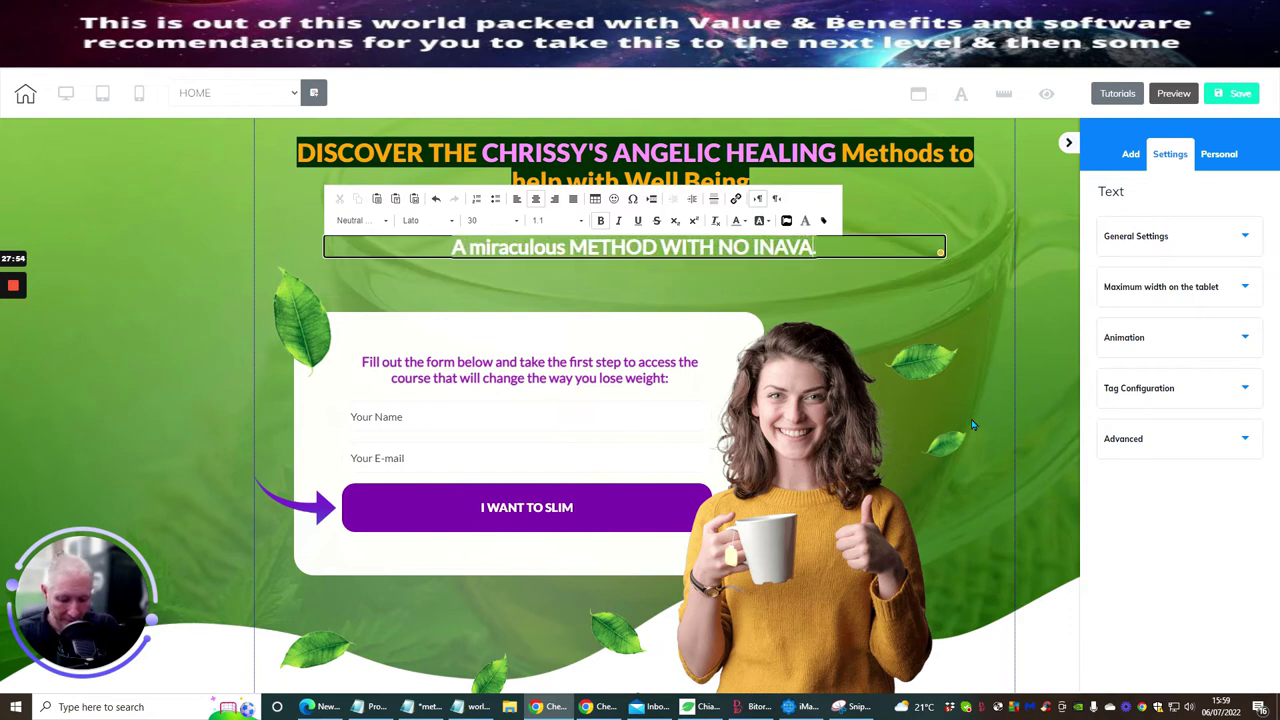
pyautogui.write('VE')
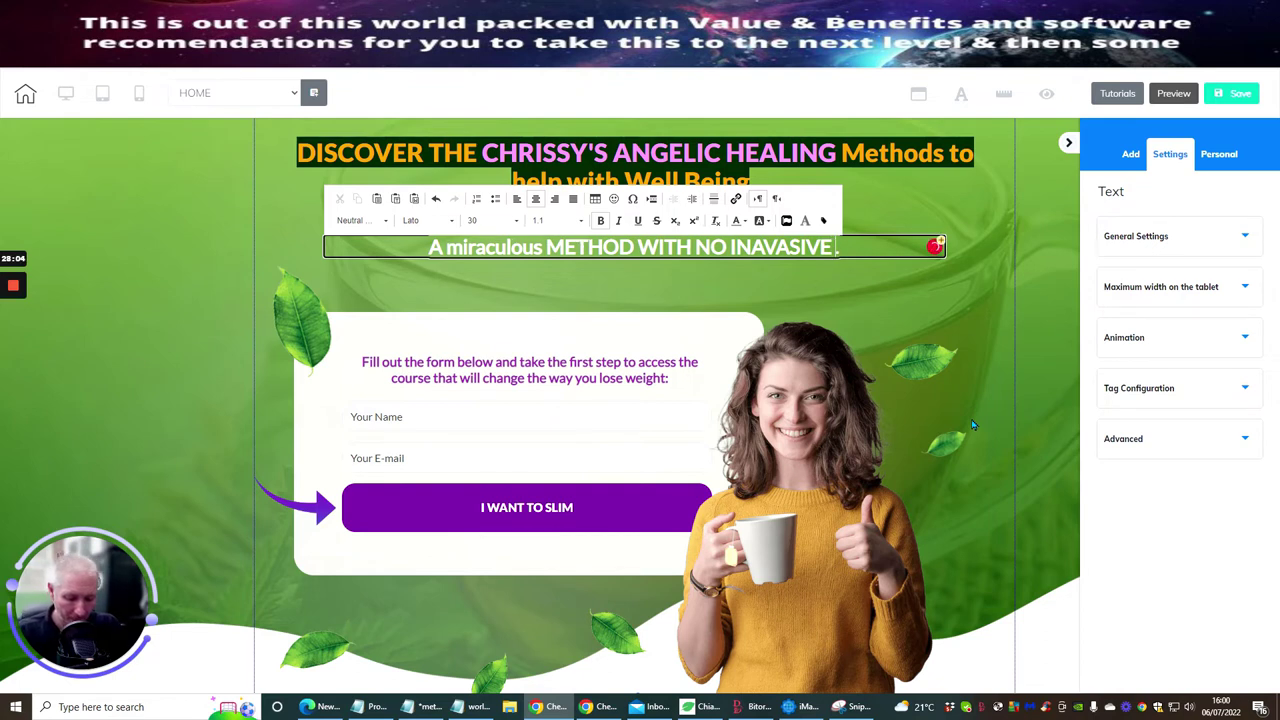
pyautogui.write('approac')
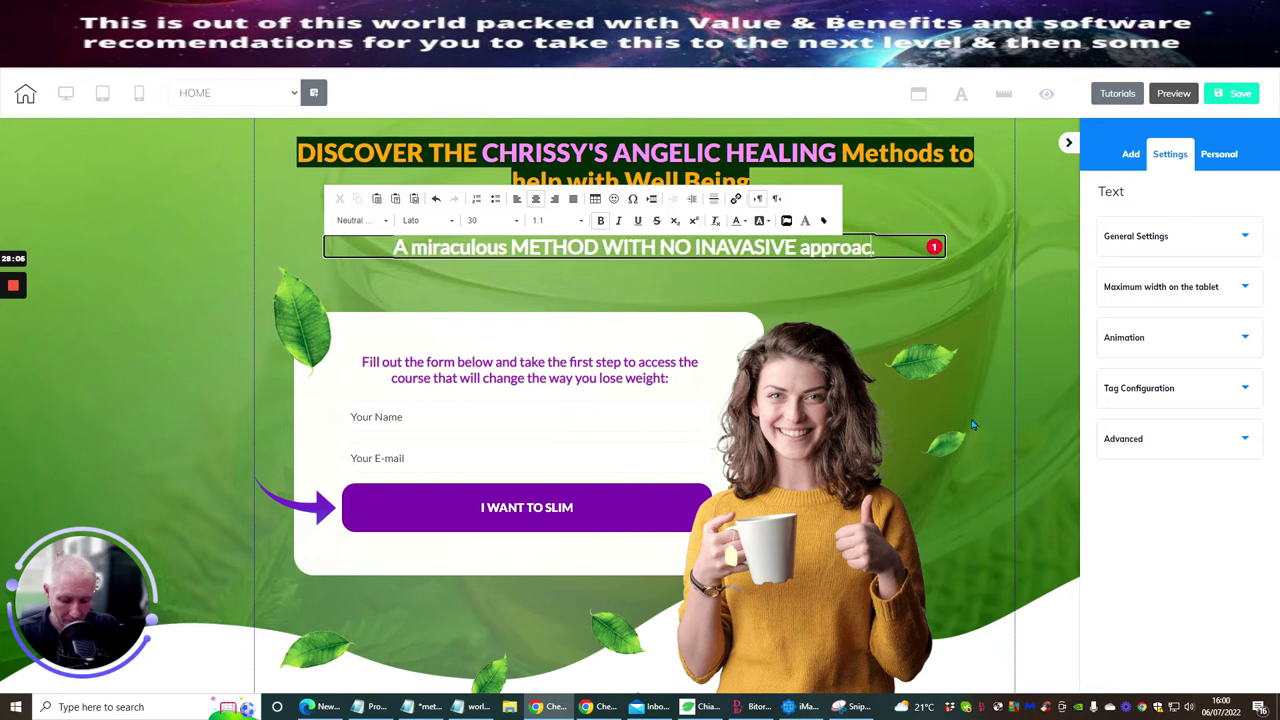
pyautogui.write('h to helpi')
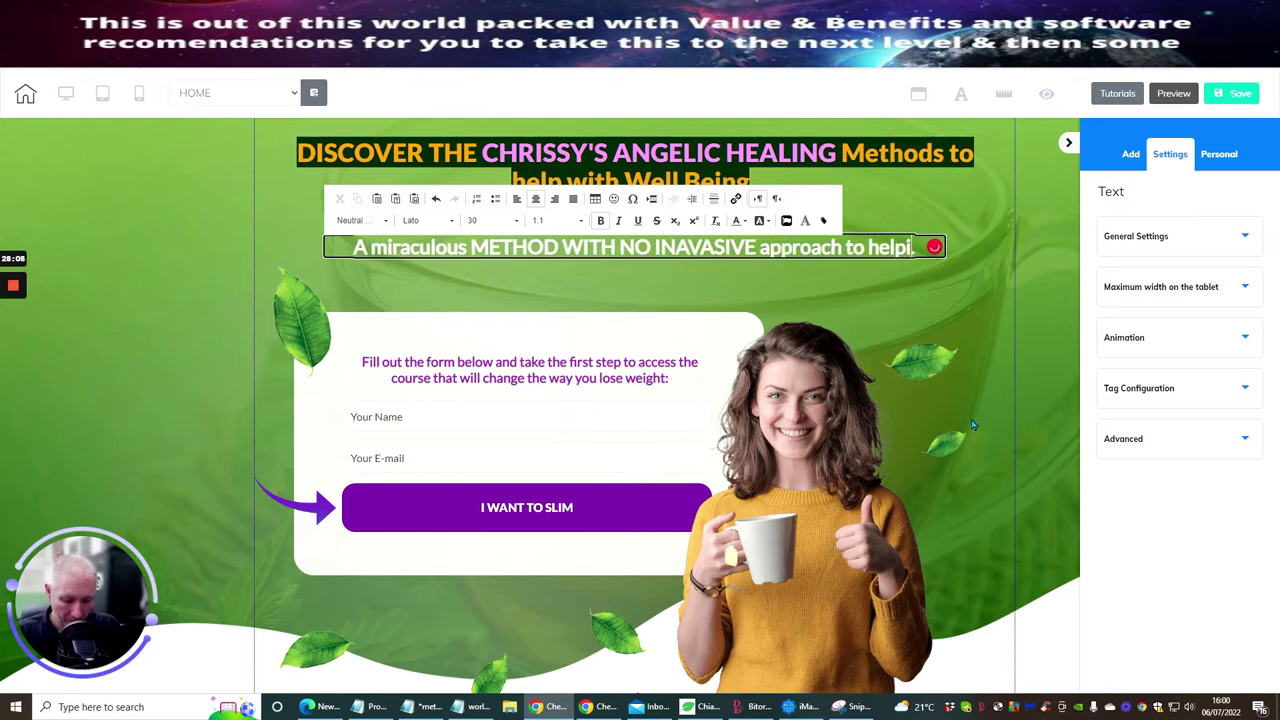
pyautogui.write('ng your ')
pyautogui.write('body and ')
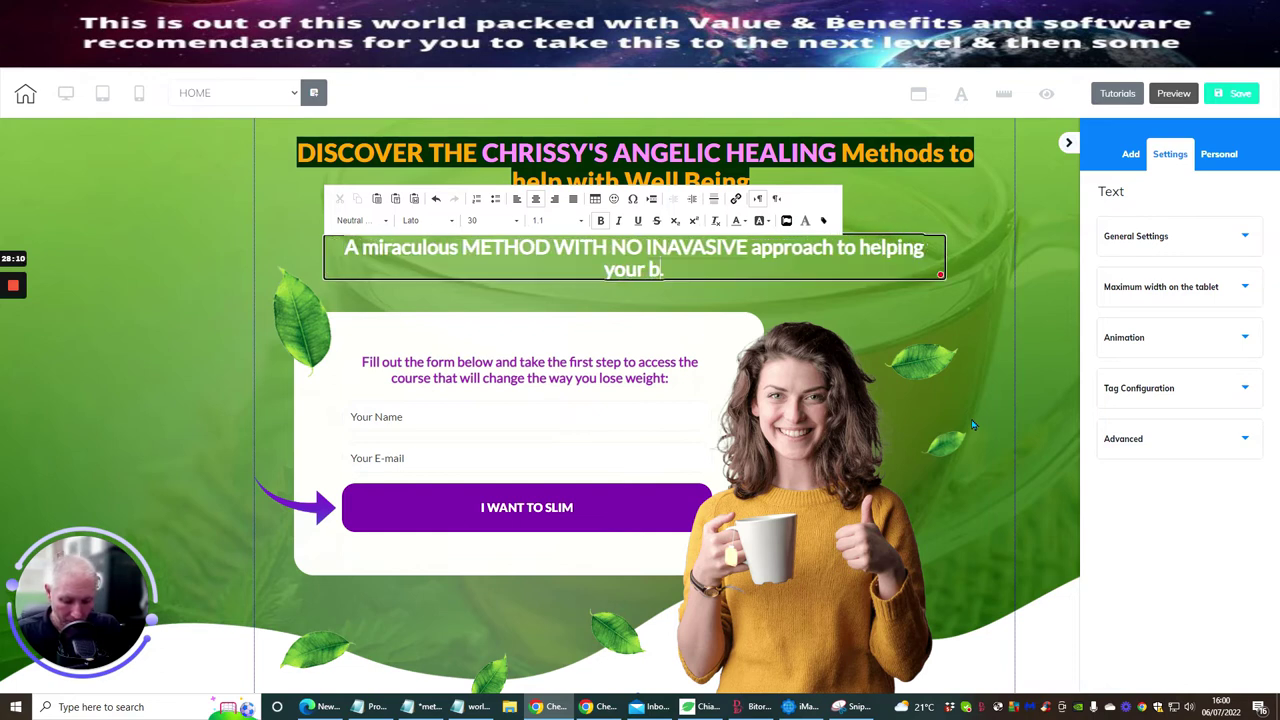
pyautogui.write('mind with c')
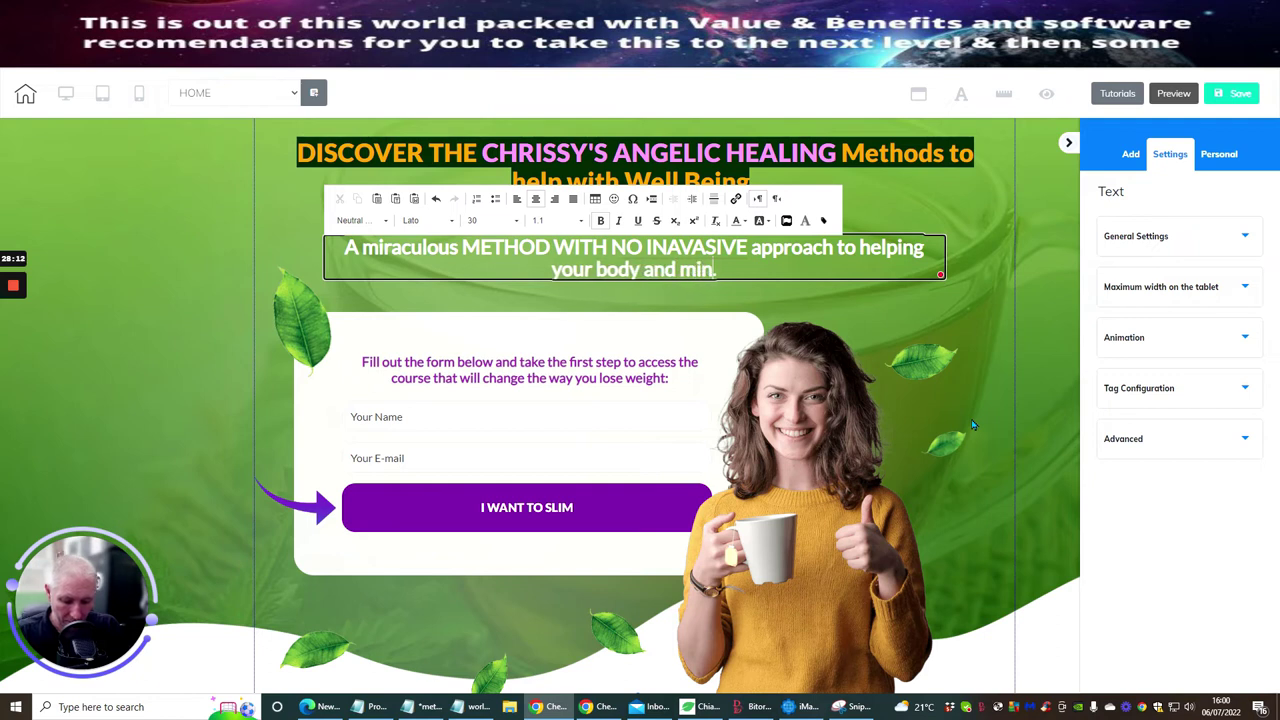
pyautogui.write('rystal')
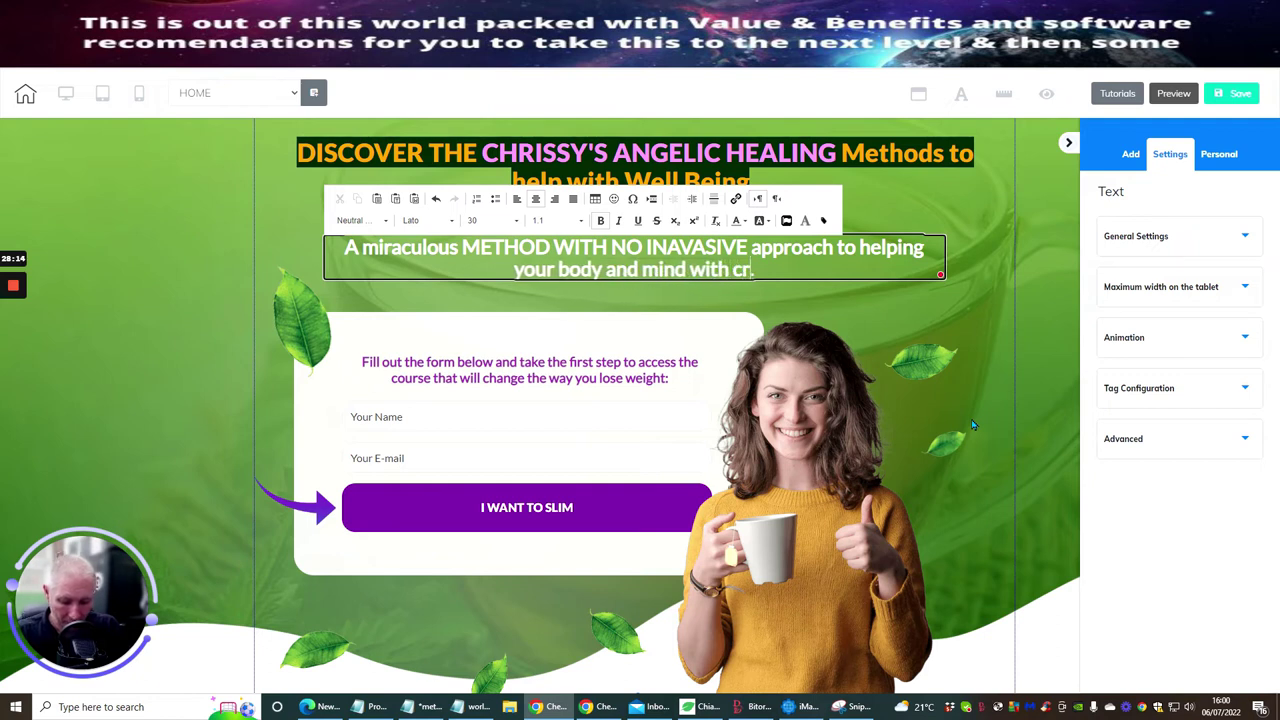
pyautogui.write('s')
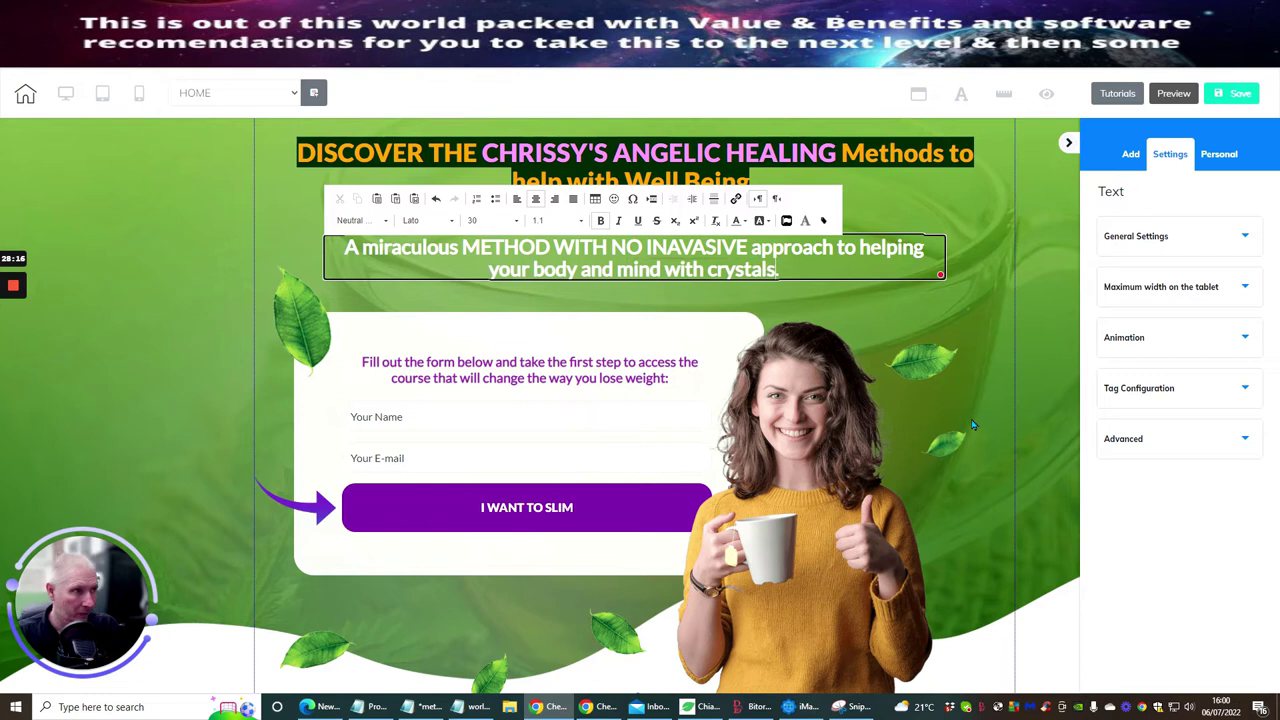
pyautogui.write(' using ang')
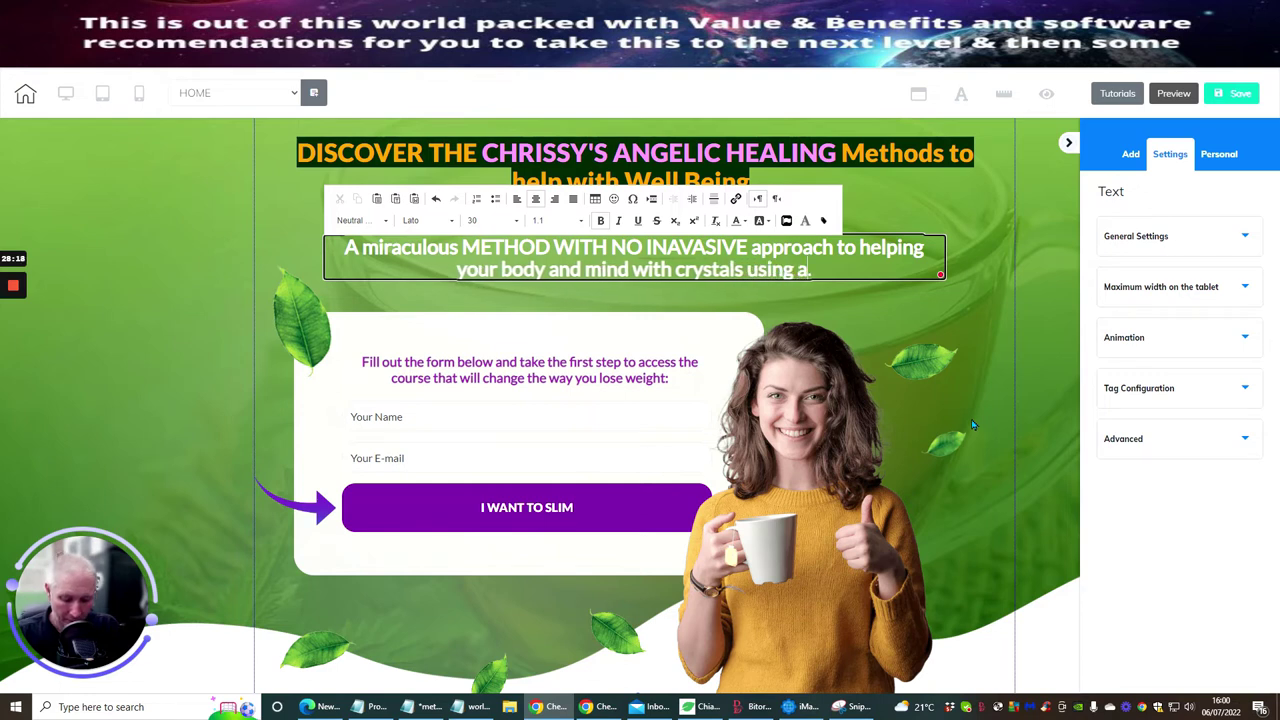
pyautogui.write('elic e')
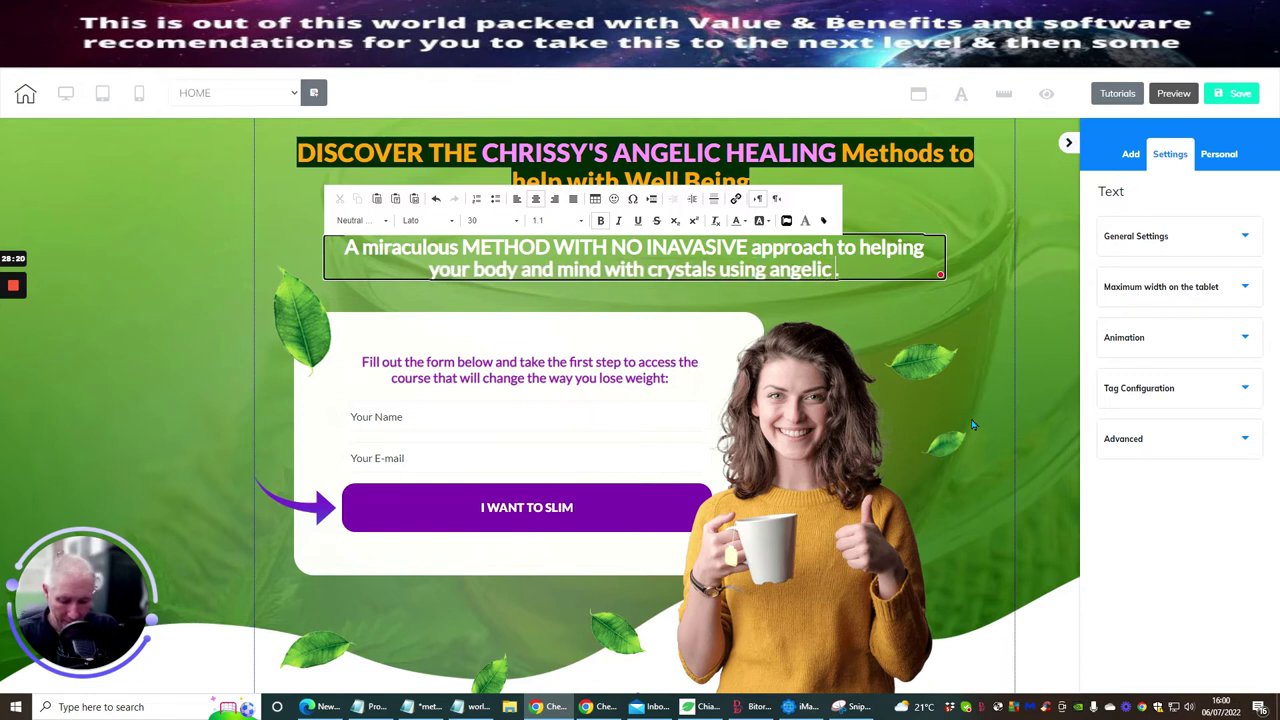
pyautogui.write('nergy')
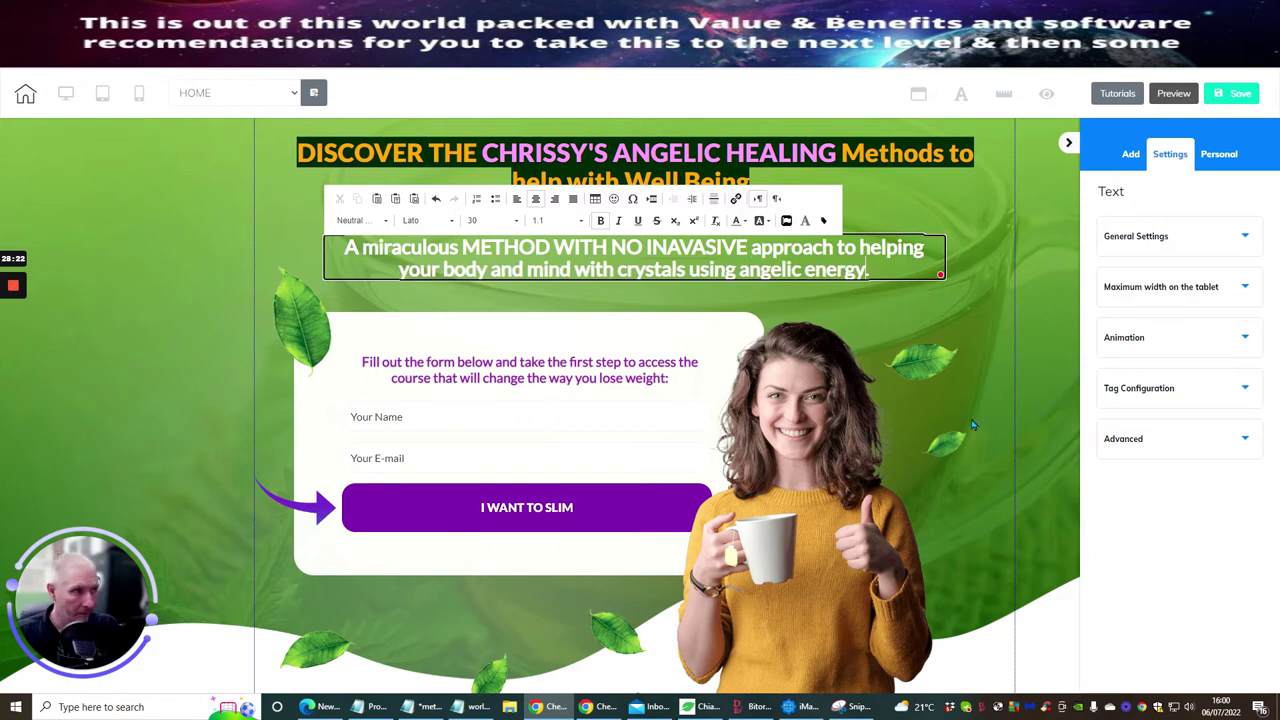
pyautogui.click(902, 317)
pyautogui.click(886, 307)
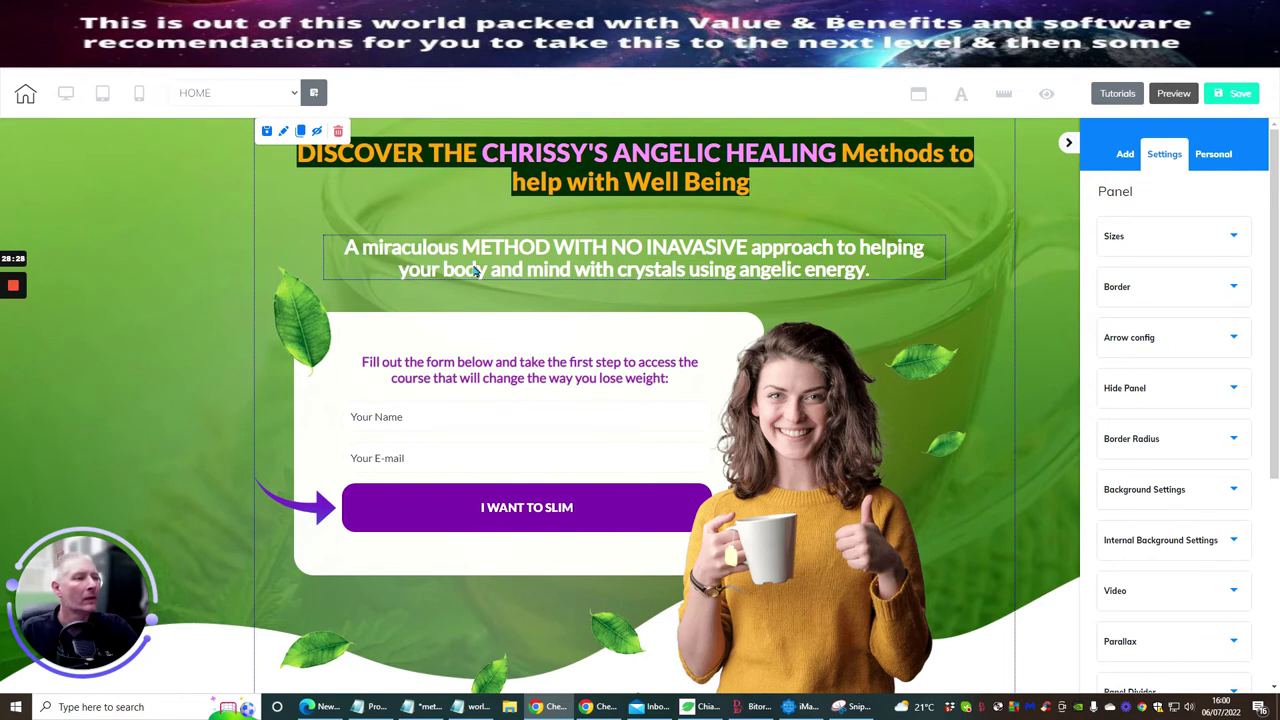
# - Insert a comma after "mind" in the subheadline below the main headline
pyautogui.click(573, 277)
pyautogui.click(572, 272)
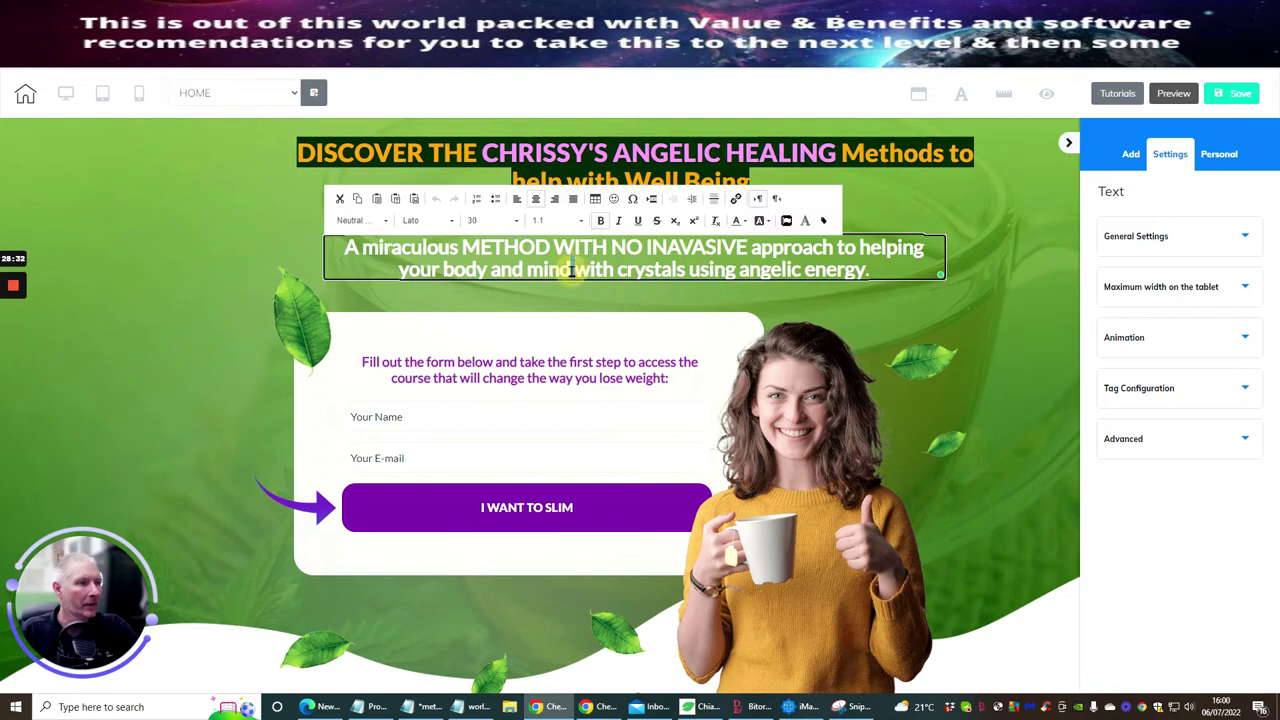
pyautogui.write(',')
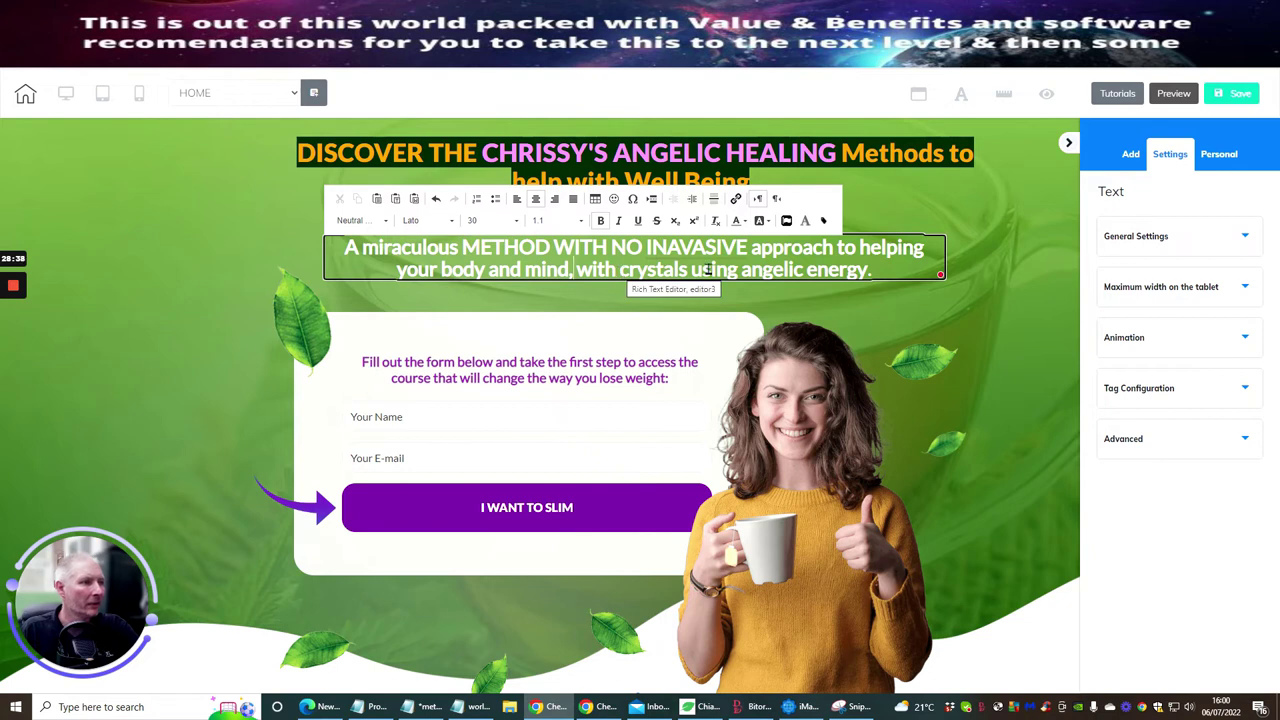
# - Set the text colour of "using angelic energy" in the subheadline to the custom light pink #ffccff
pyautogui.moveTo(692, 272); pyautogui.dragTo(872, 272)
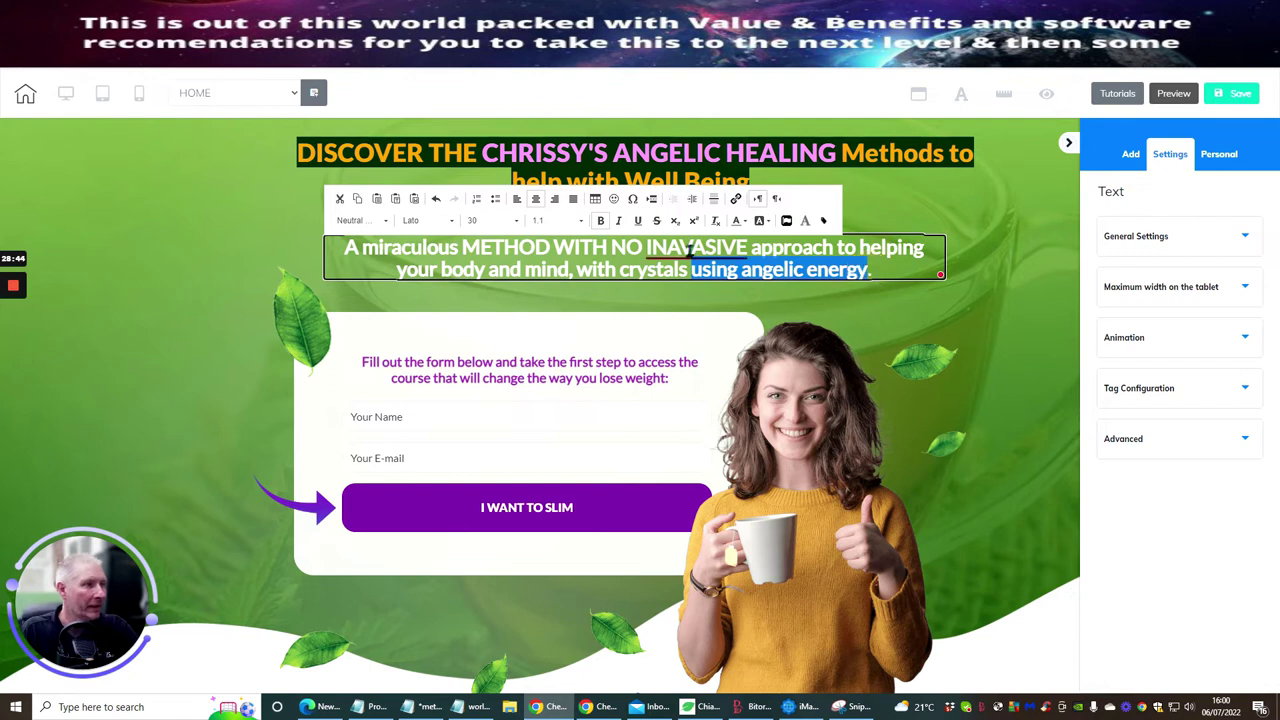
pyautogui.click(739, 221)
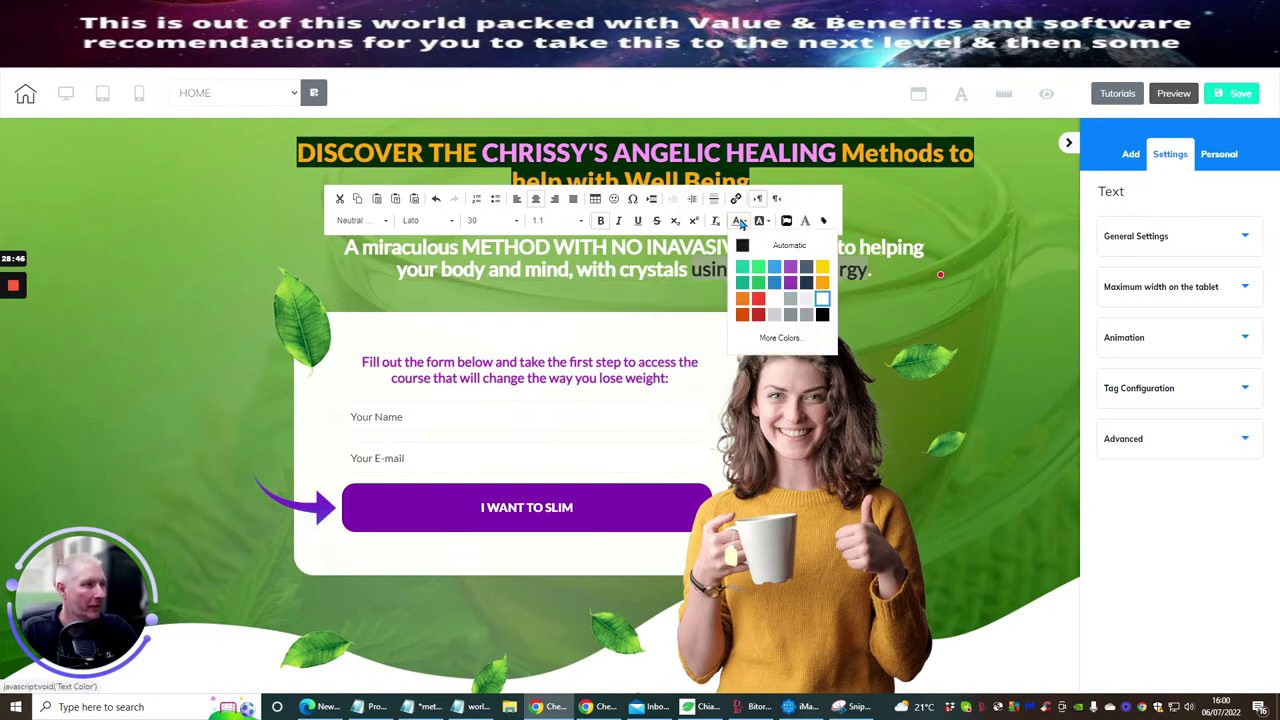
pyautogui.click(779, 337)
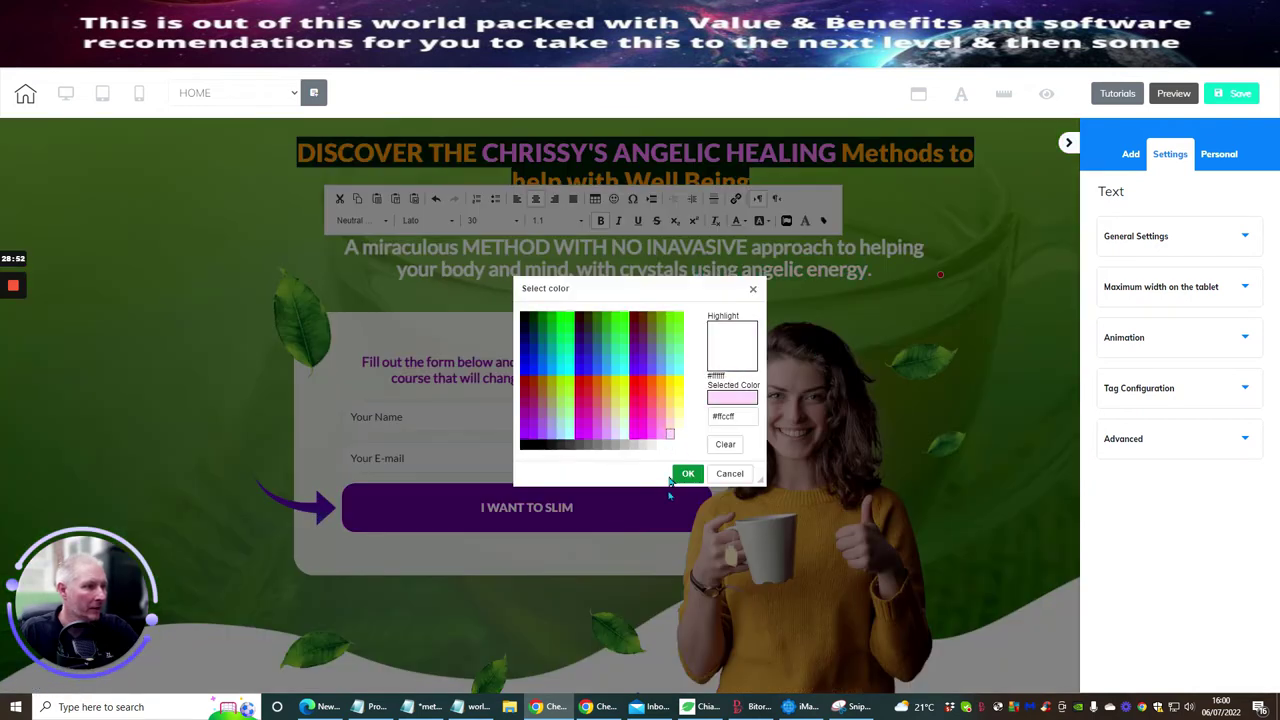
pyautogui.click(688, 473)
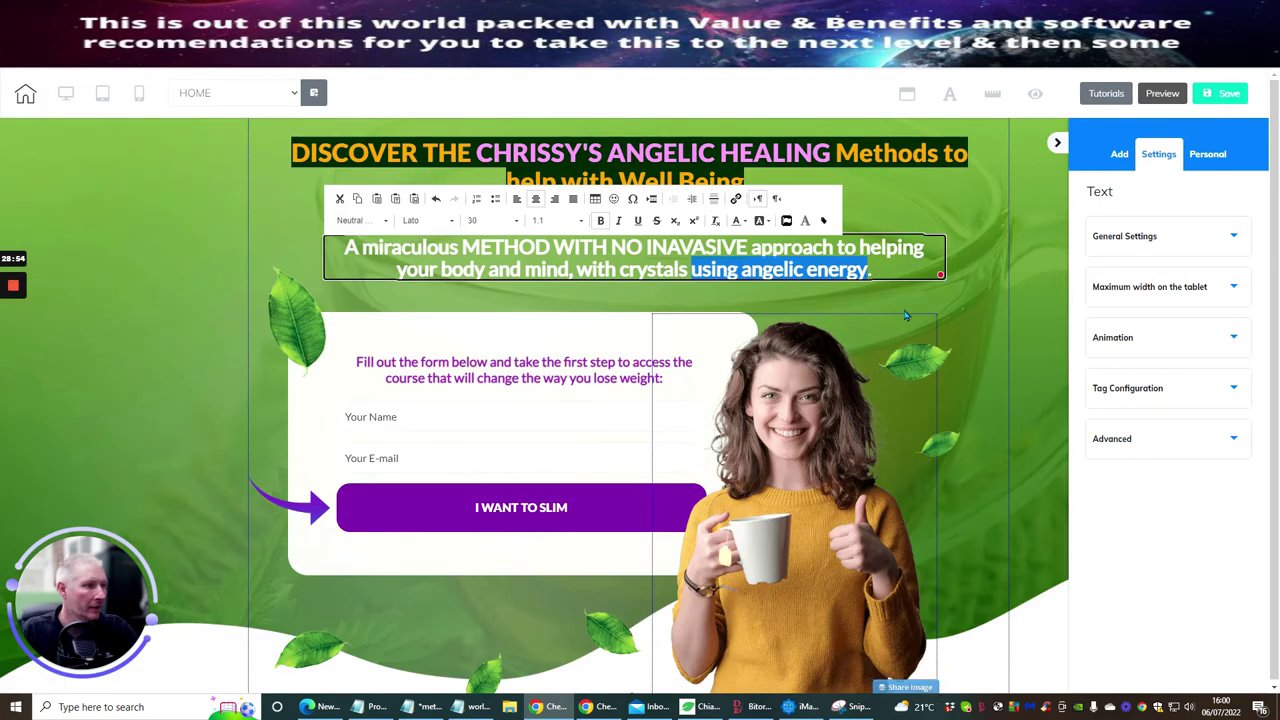
pyautogui.click(896, 300)
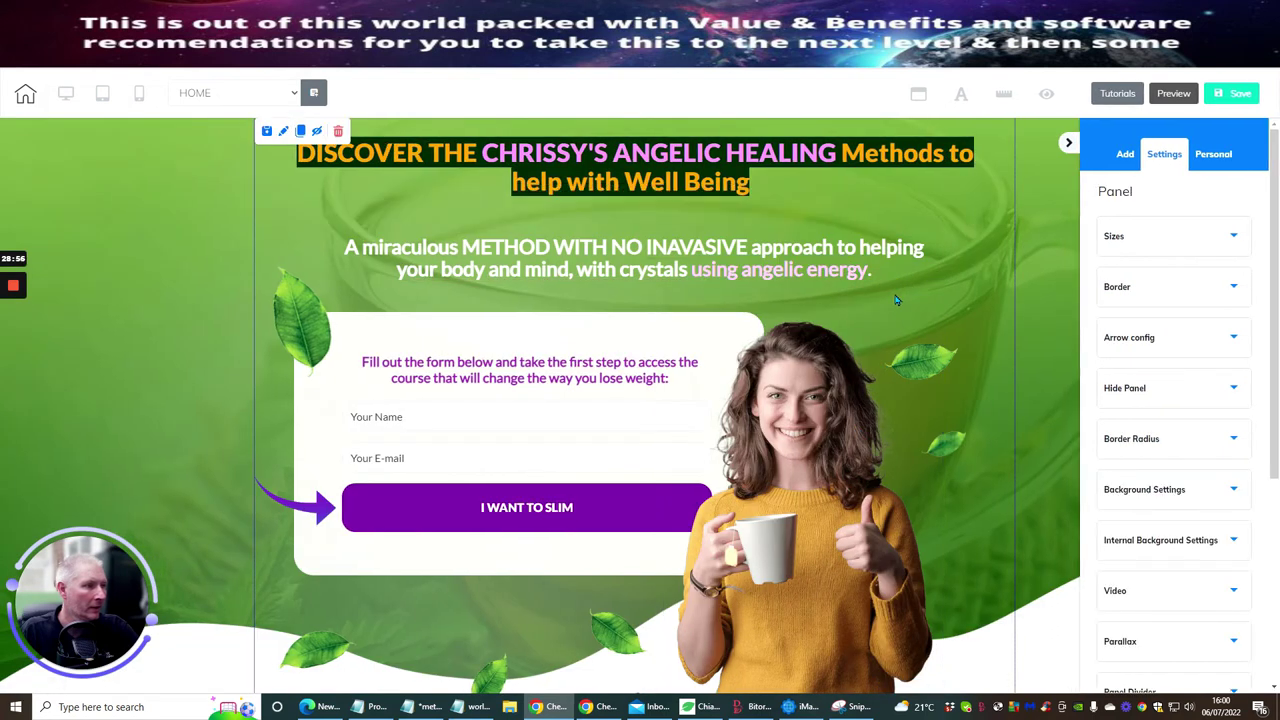
# - Capitalise the first letters of "Angelic" and "Crystals" in the subheadline
pyautogui.click(752, 278)
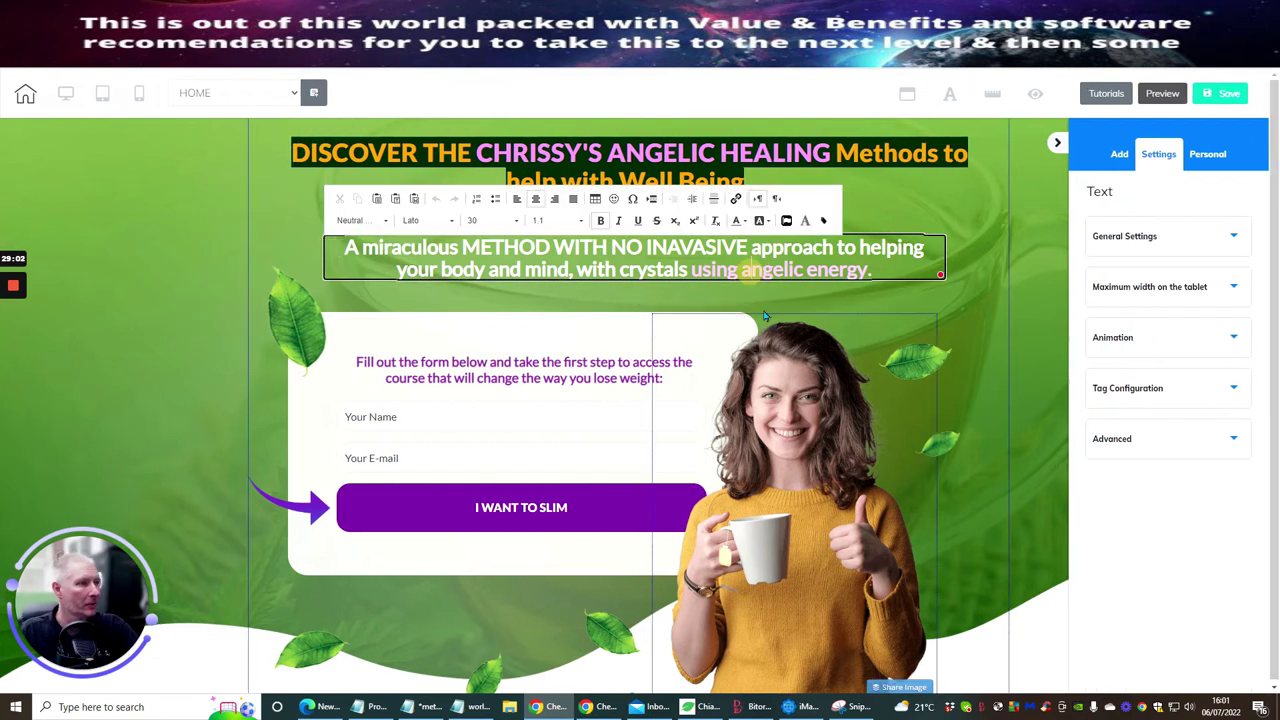
pyautogui.press('BackSpace')
pyautogui.write('A')
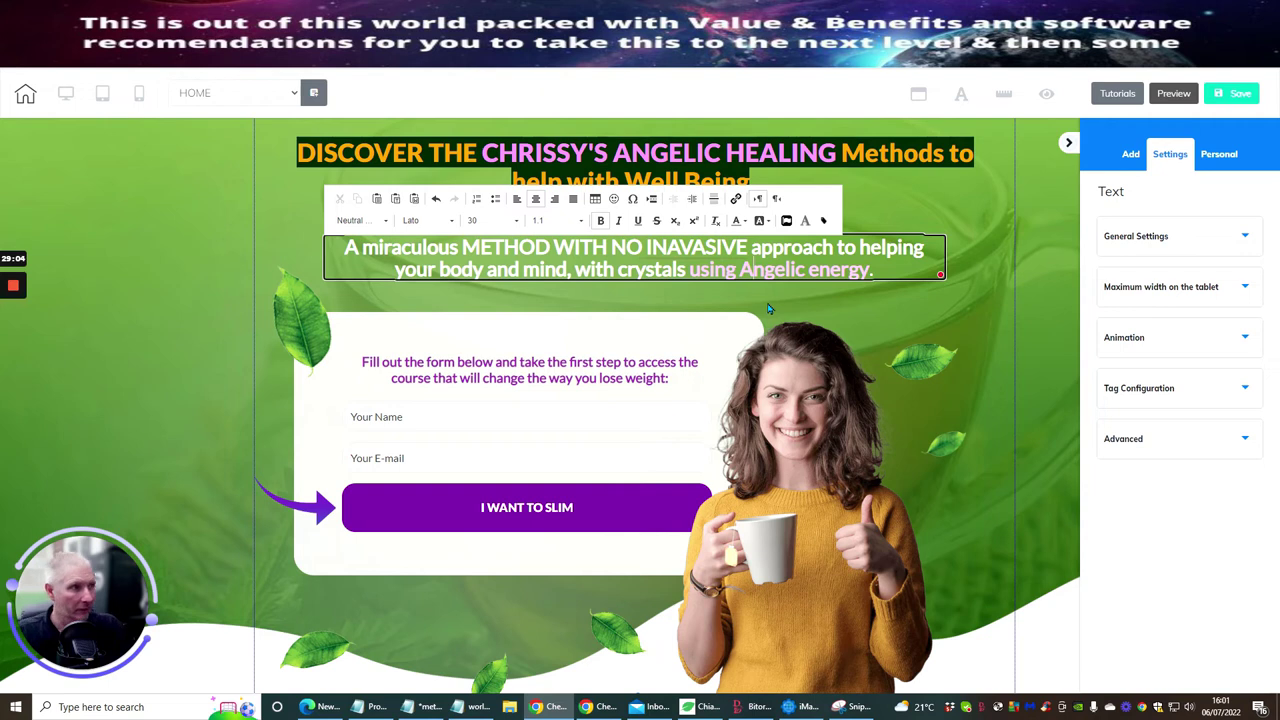
pyautogui.click(627, 273)
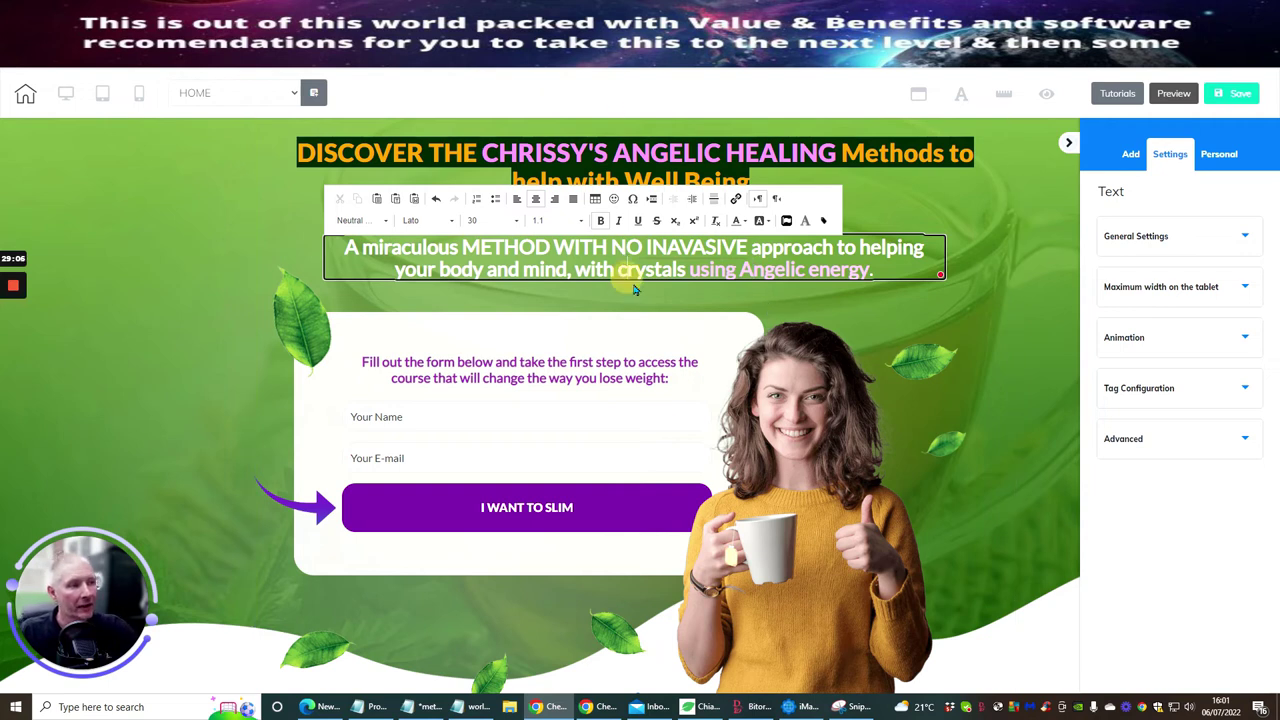
pyautogui.press('BackSpace')
pyautogui.write('C')
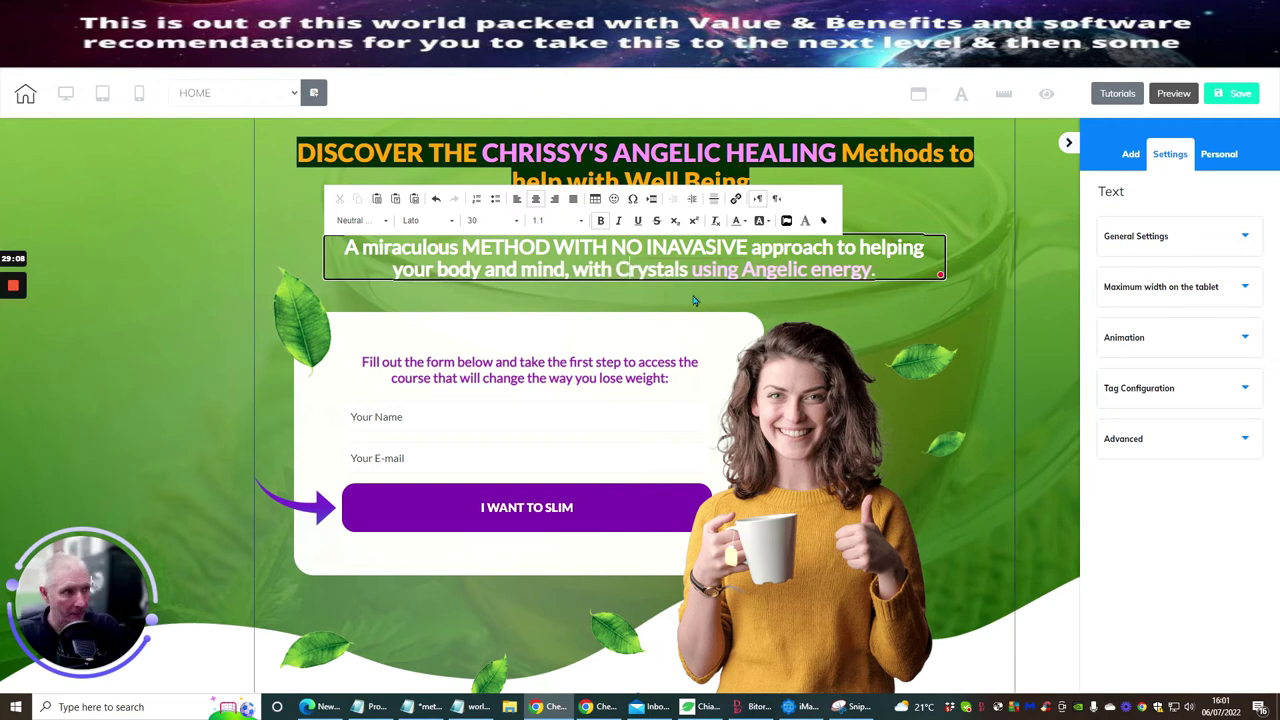
# - Capitalise the first letters of "Mind" and "Body" in the subheadline
pyautogui.click(537, 270)
pyautogui.press('BackSpace')
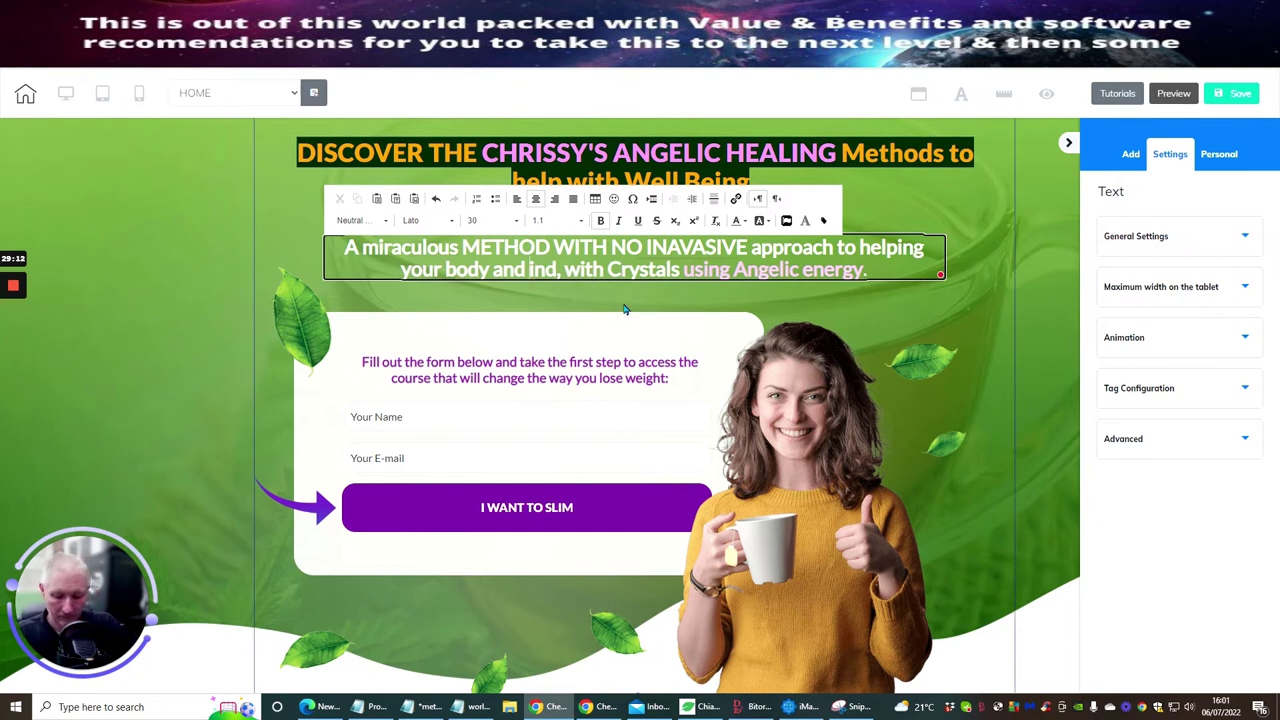
pyautogui.write('M')
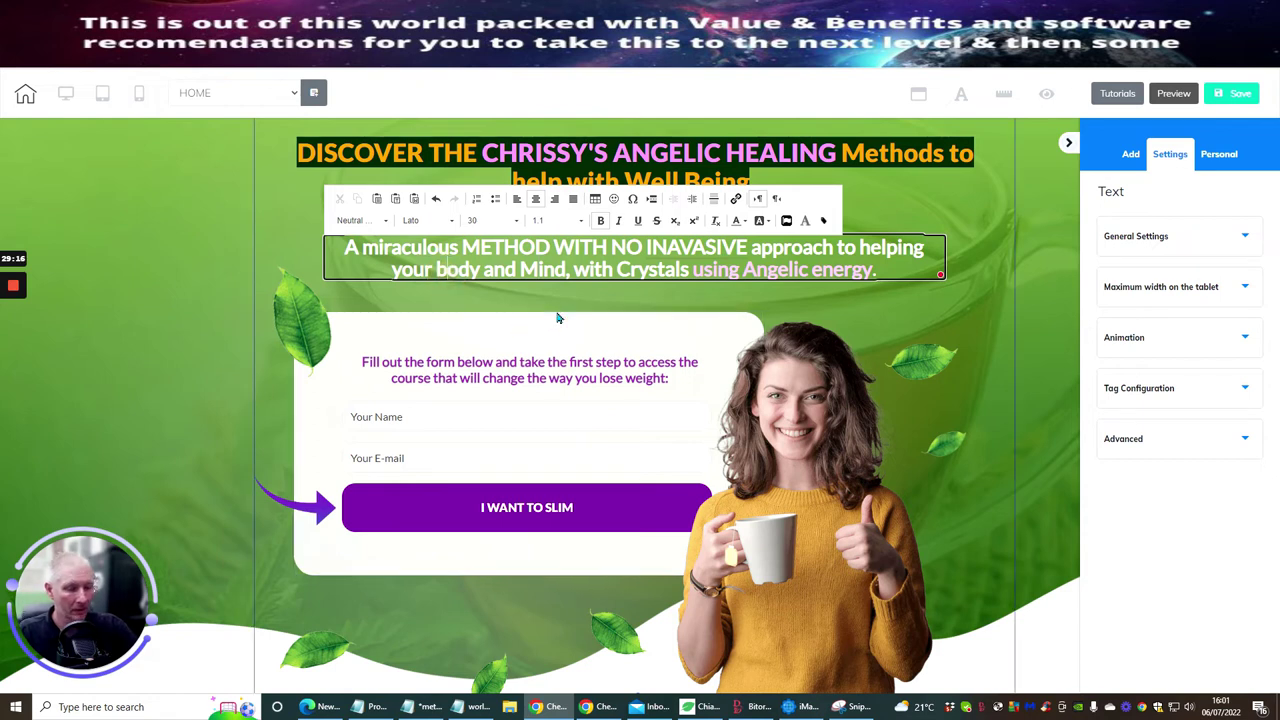
pyautogui.press('BackSpace')
pyautogui.write('B')
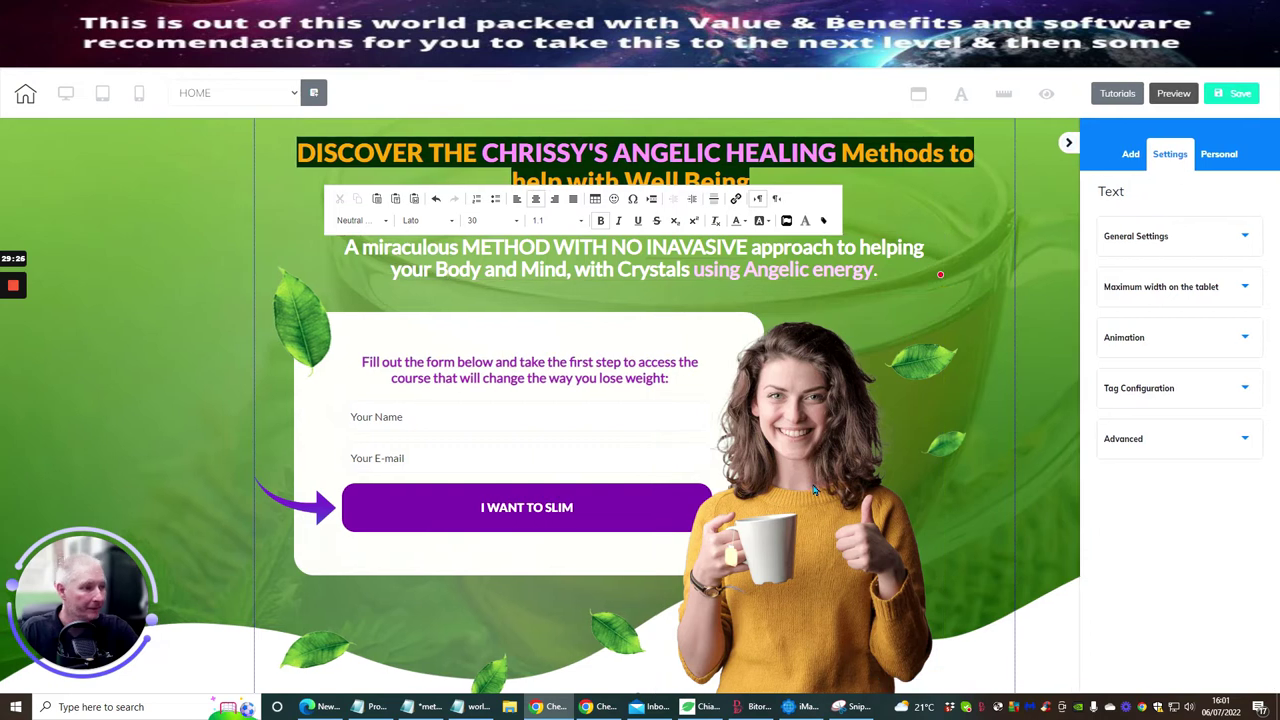
# - Delete the image of the woman holding a mug beside the sign-up form
pyautogui.click(789, 441)
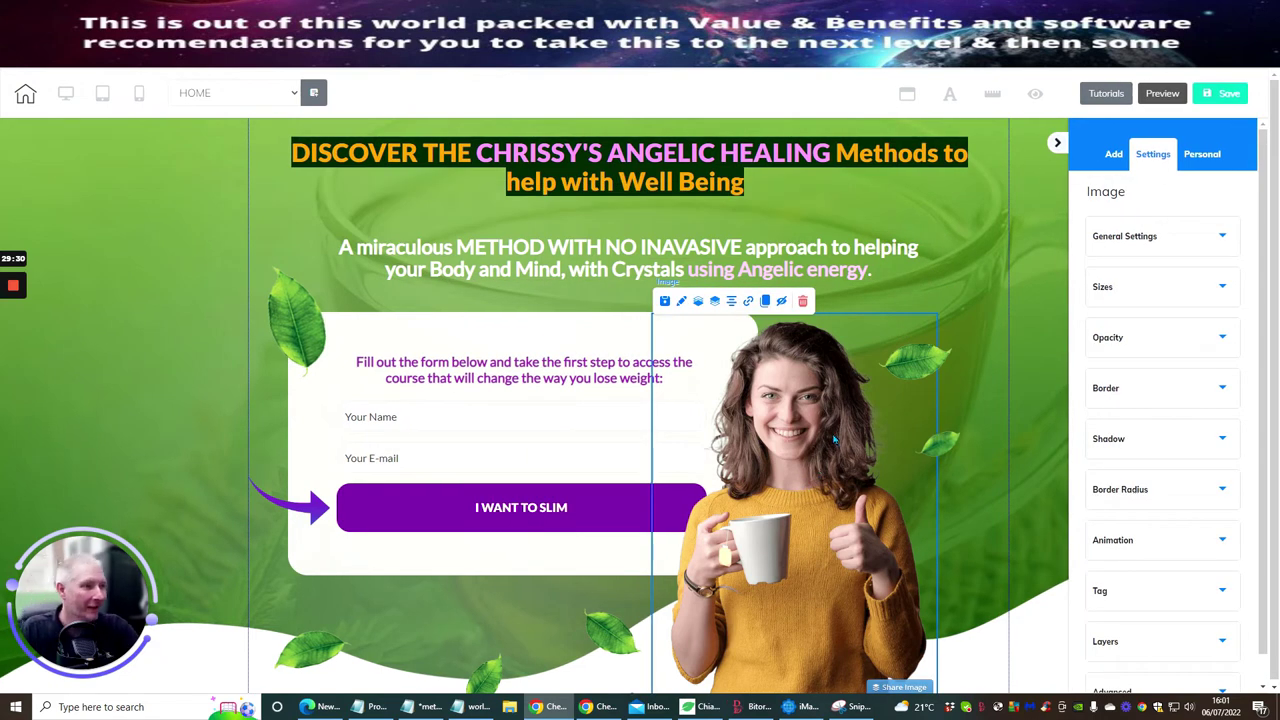
pyautogui.click(802, 300)
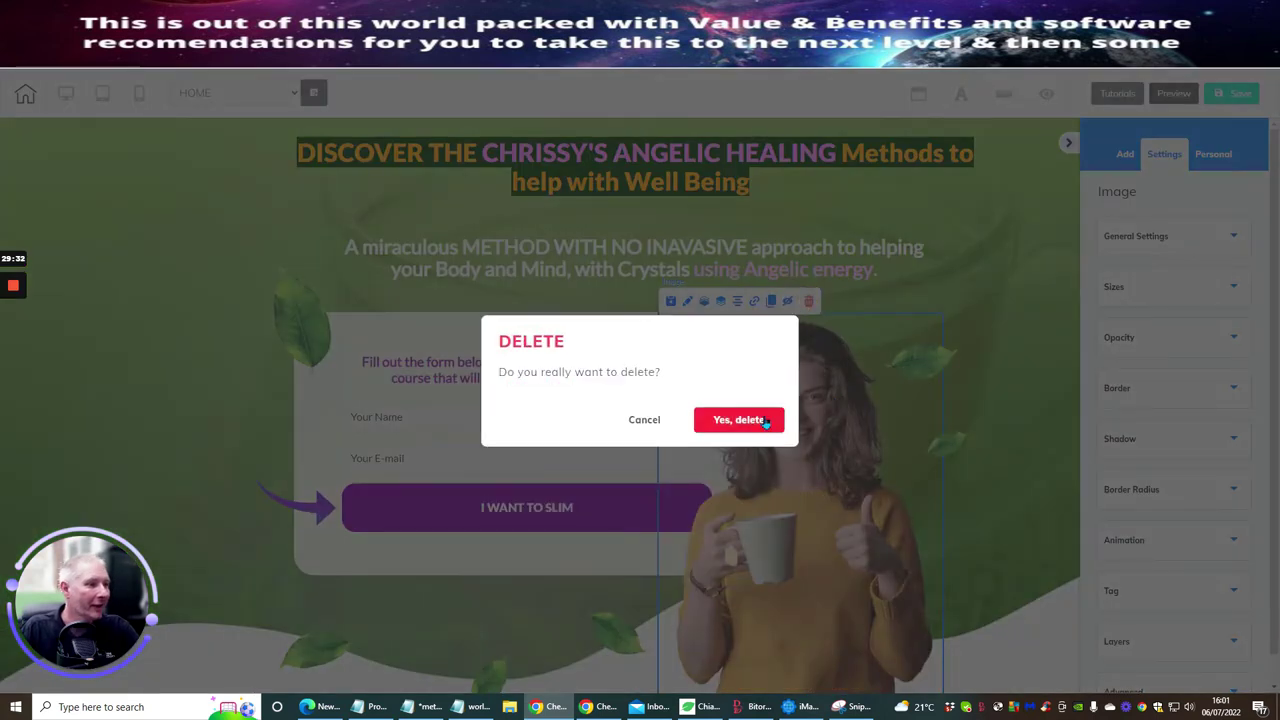
pyautogui.click(763, 418)
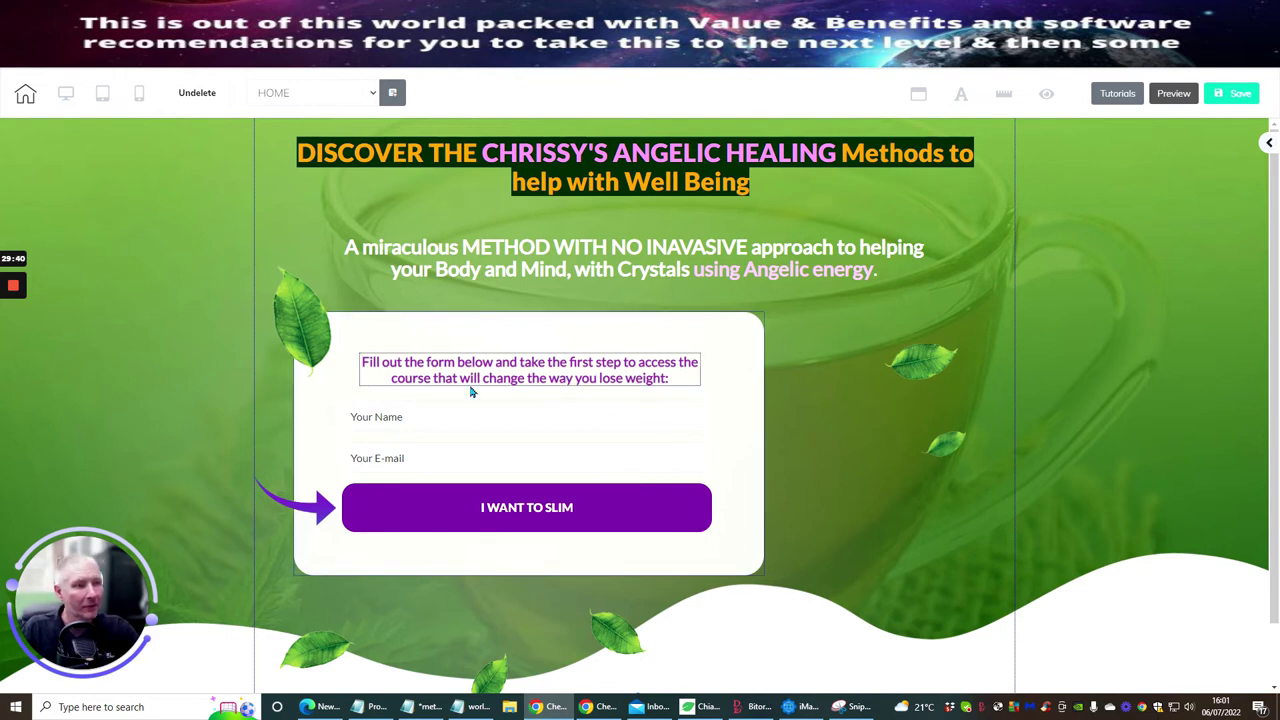
# - Replace the text above the sign-up form's fields with "Access a higher energy and well being ebook here!"
pyautogui.click(363, 365)
pyautogui.moveTo(363, 362); pyautogui.dragTo(679, 379)
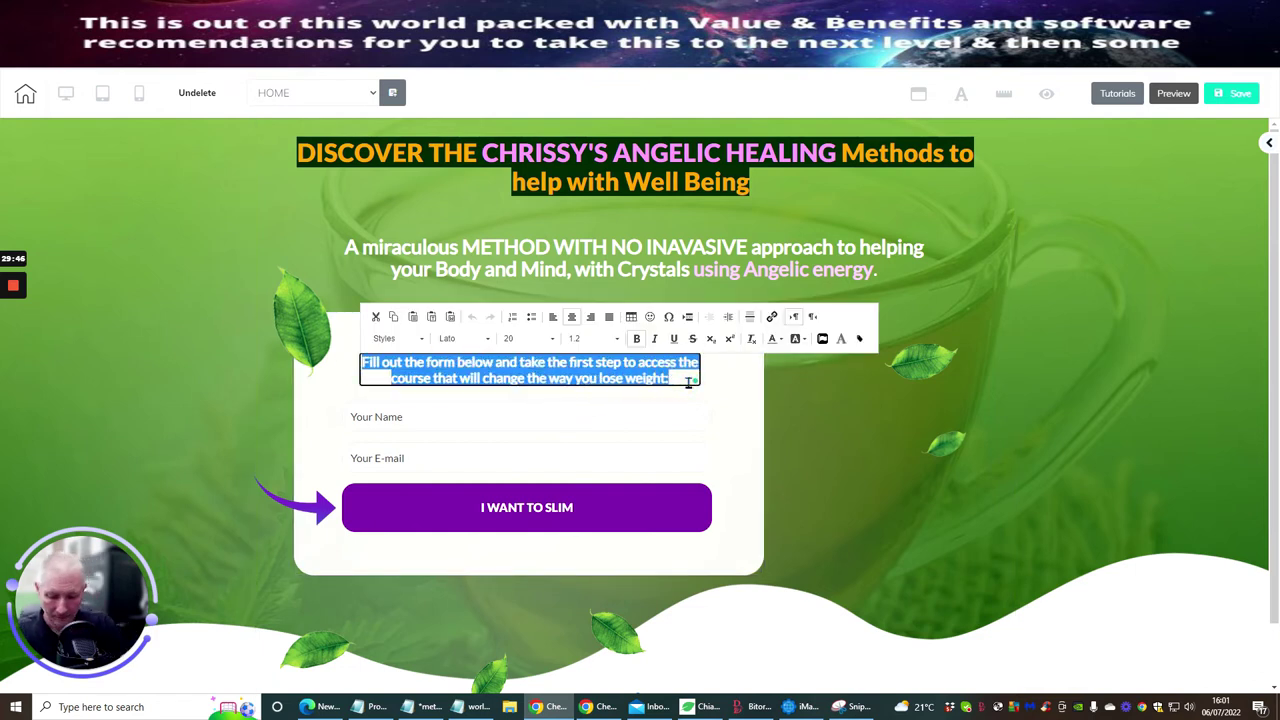
pyautogui.write('Access youyr')
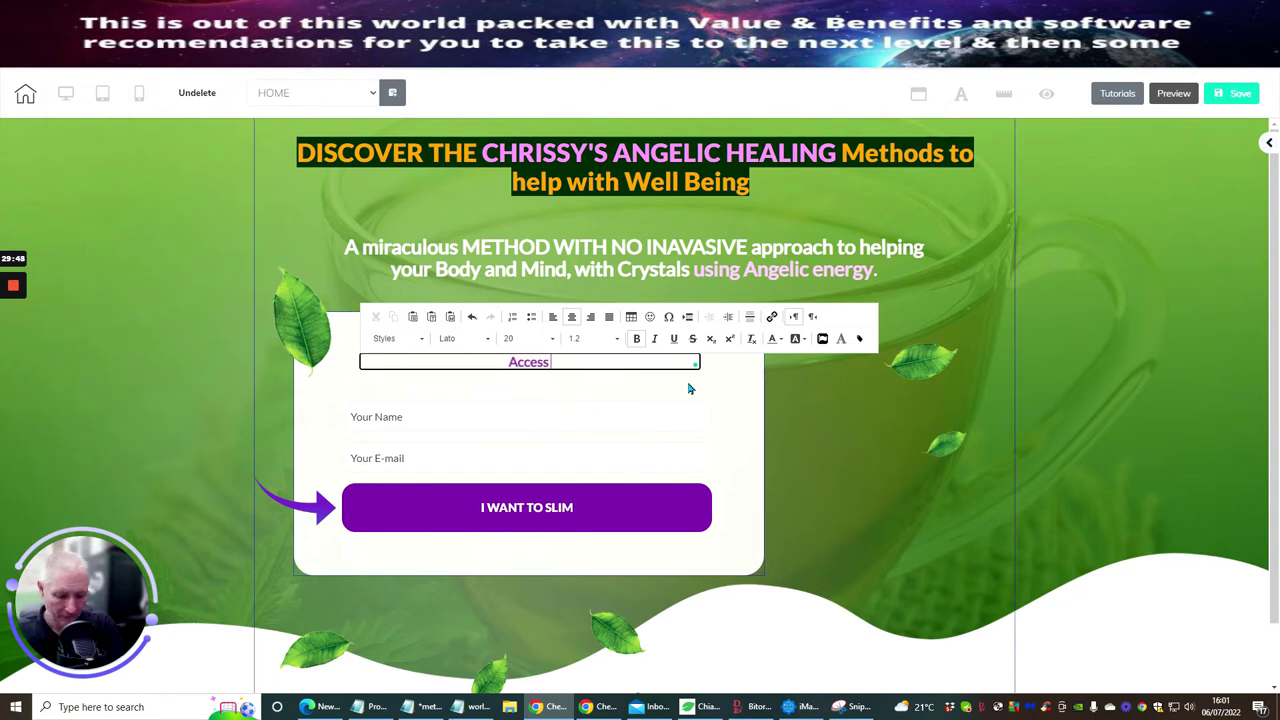
pyautogui.press('BackSpace')
pyautogui.press('BackSpace')
pyautogui.press('BackSpace')
pyautogui.press('BackSpace')
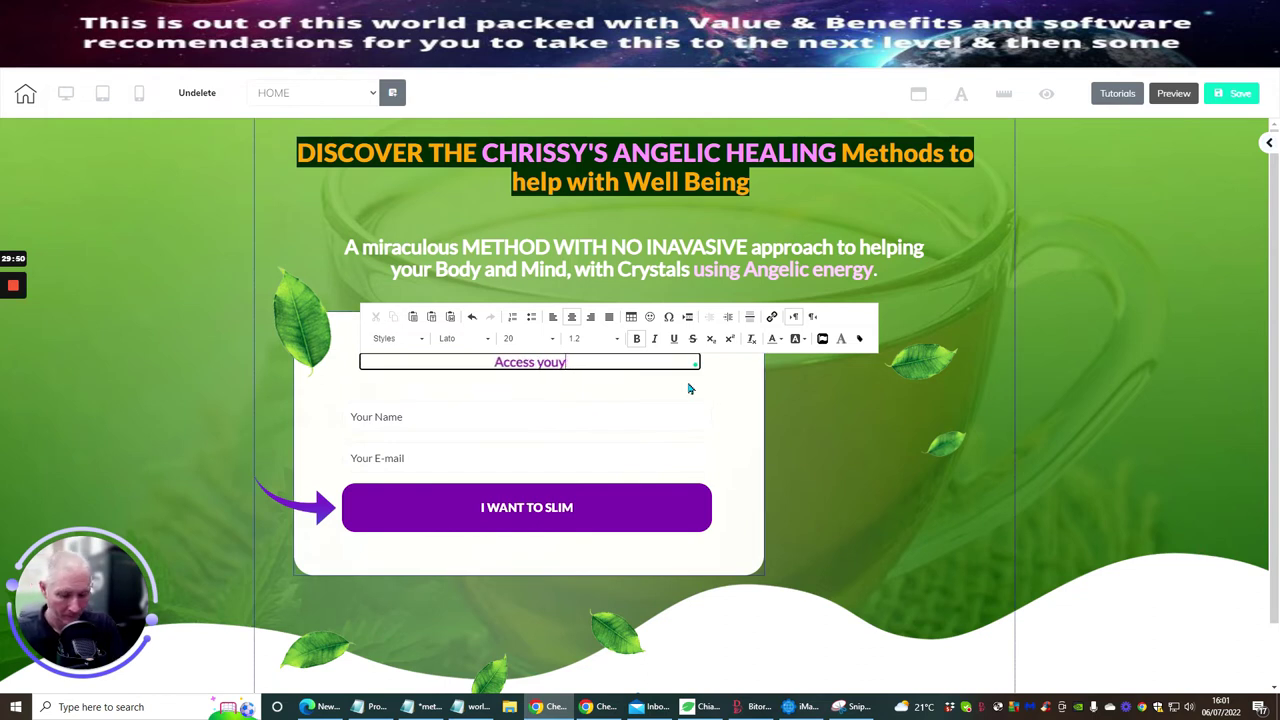
pyautogui.press('BackSpace')
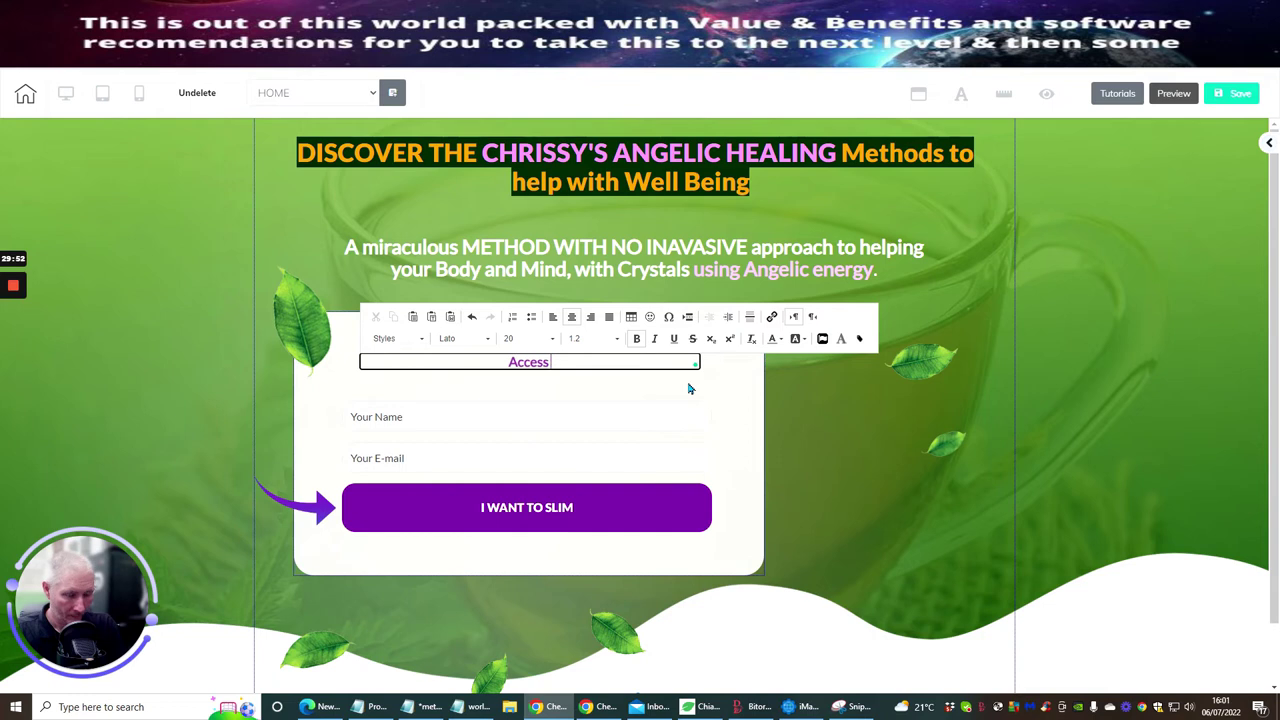
pyautogui.write('a higher ')
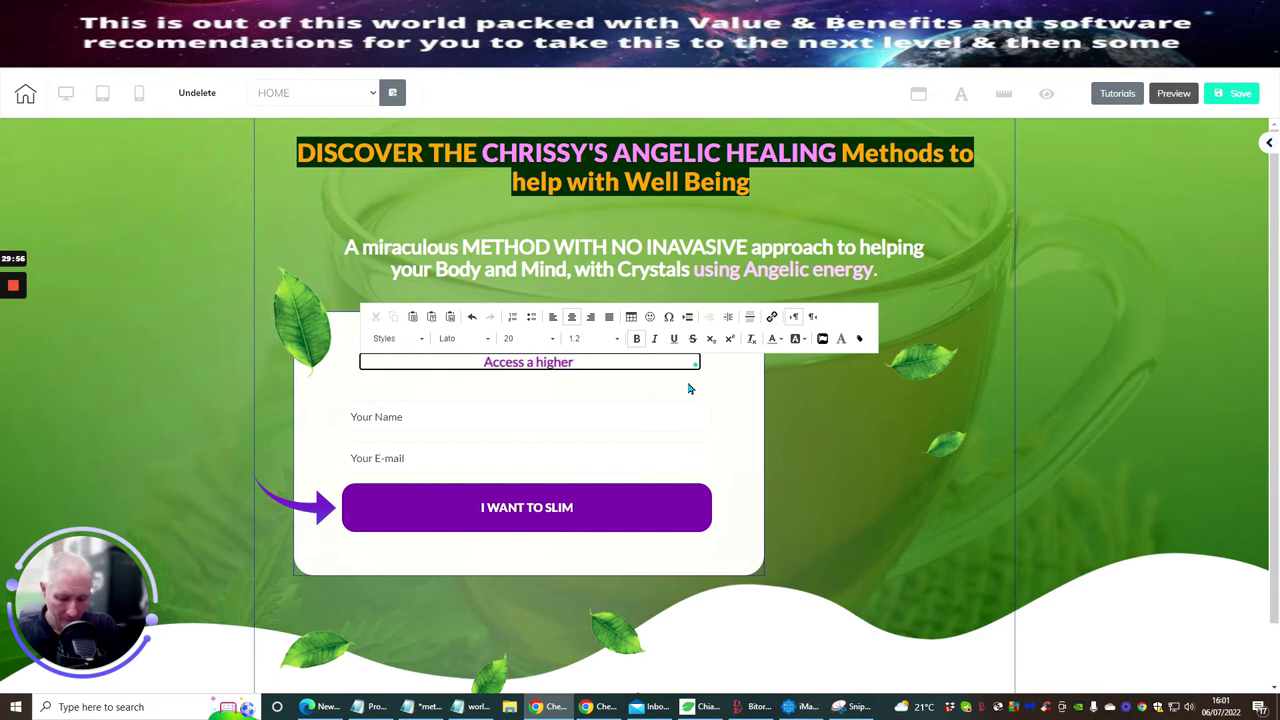
pyautogui.write('energy an')
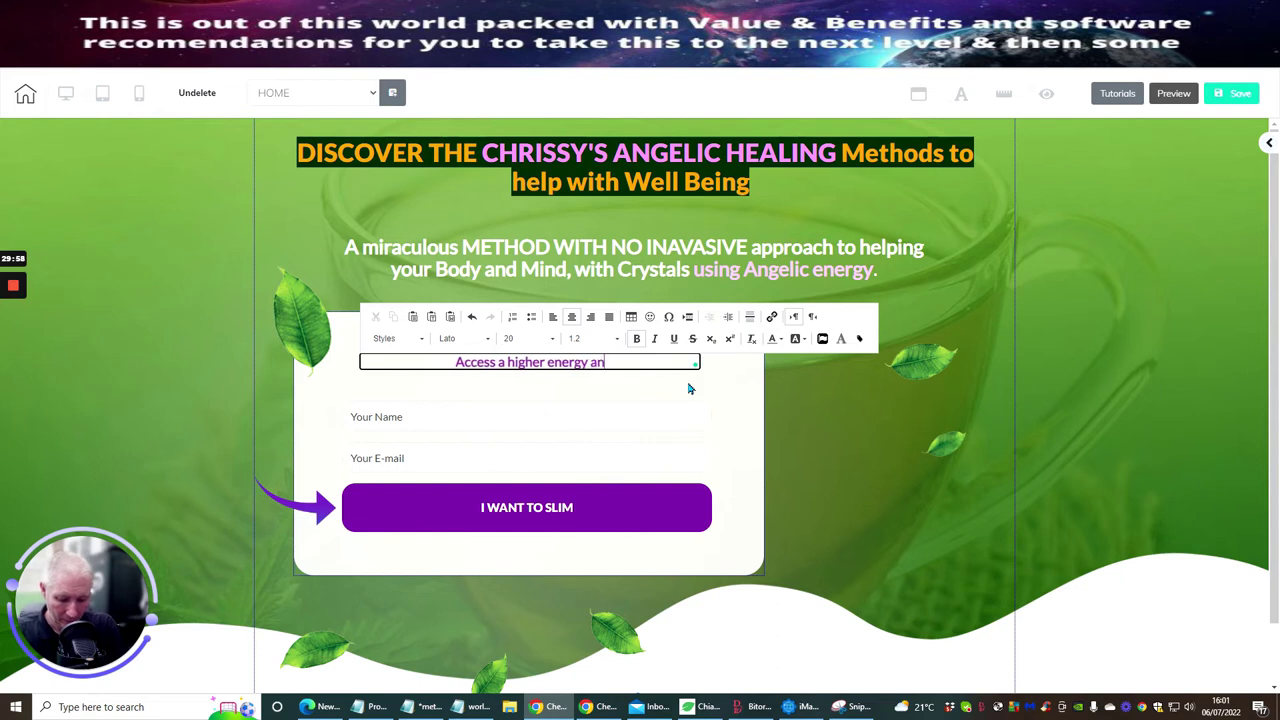
pyautogui.write('d well b')
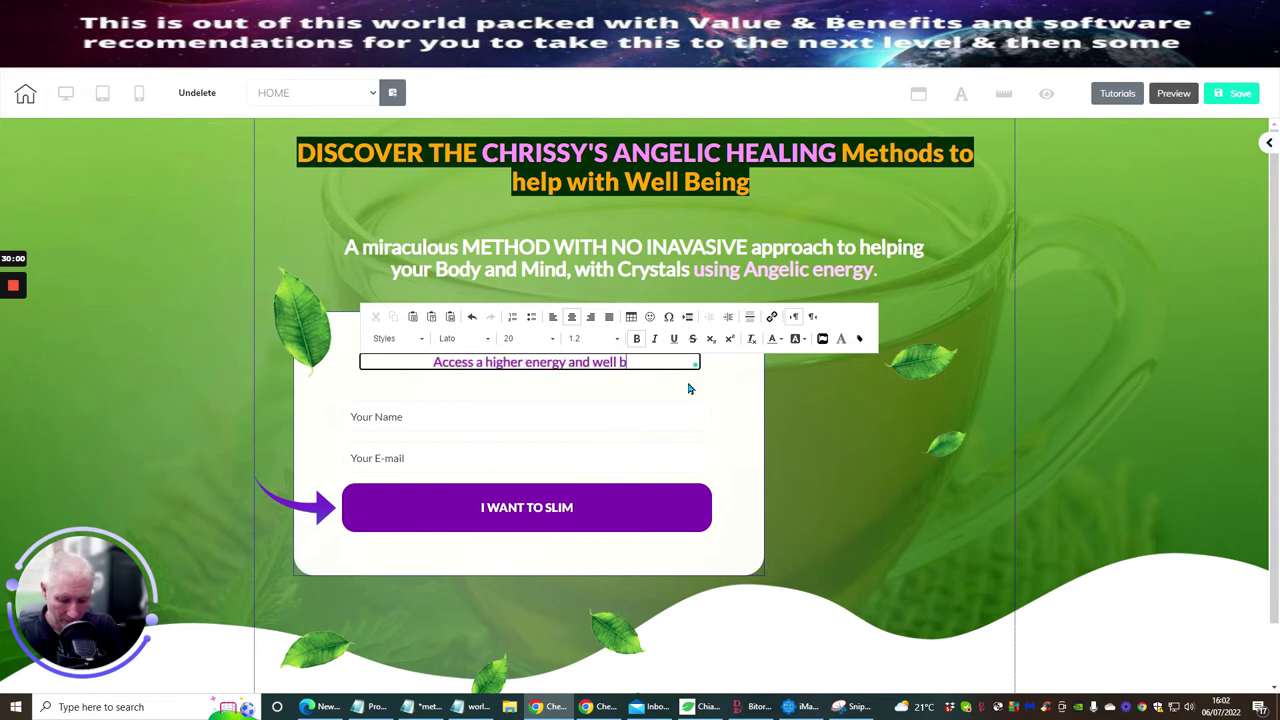
pyautogui.write('eing eboo')
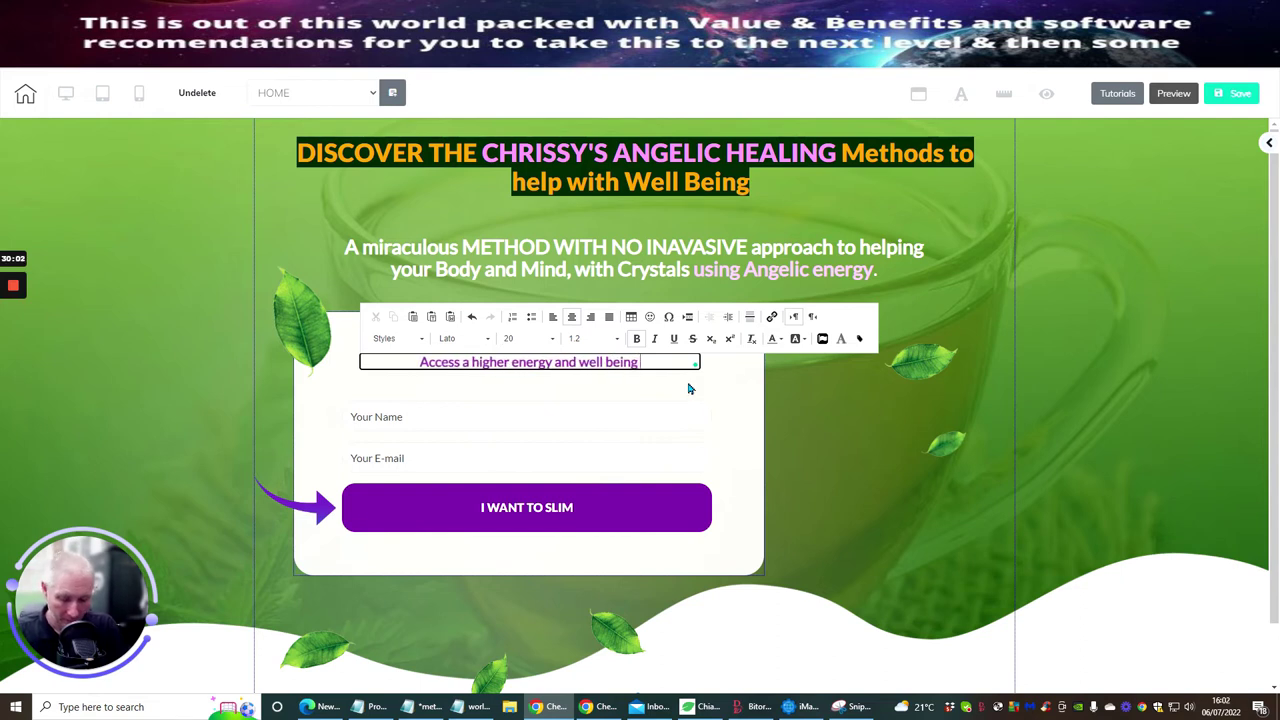
pyautogui.write('k')
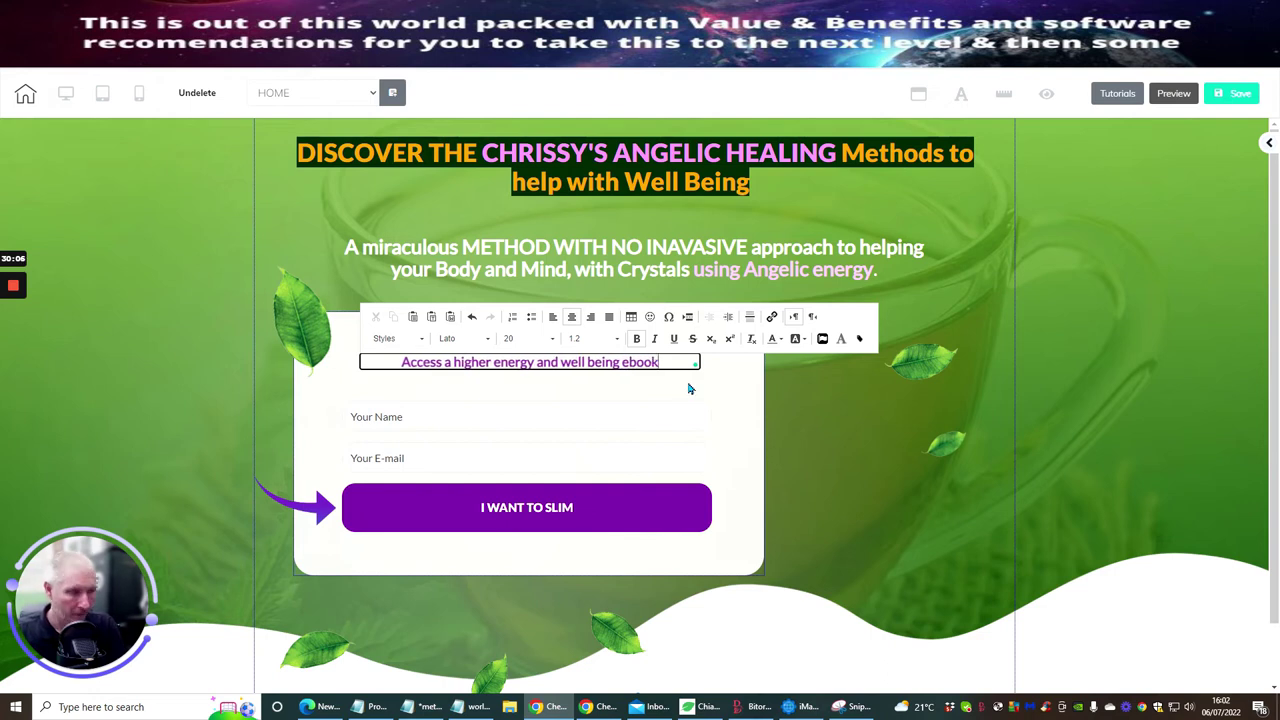
pyautogui.write(' here')
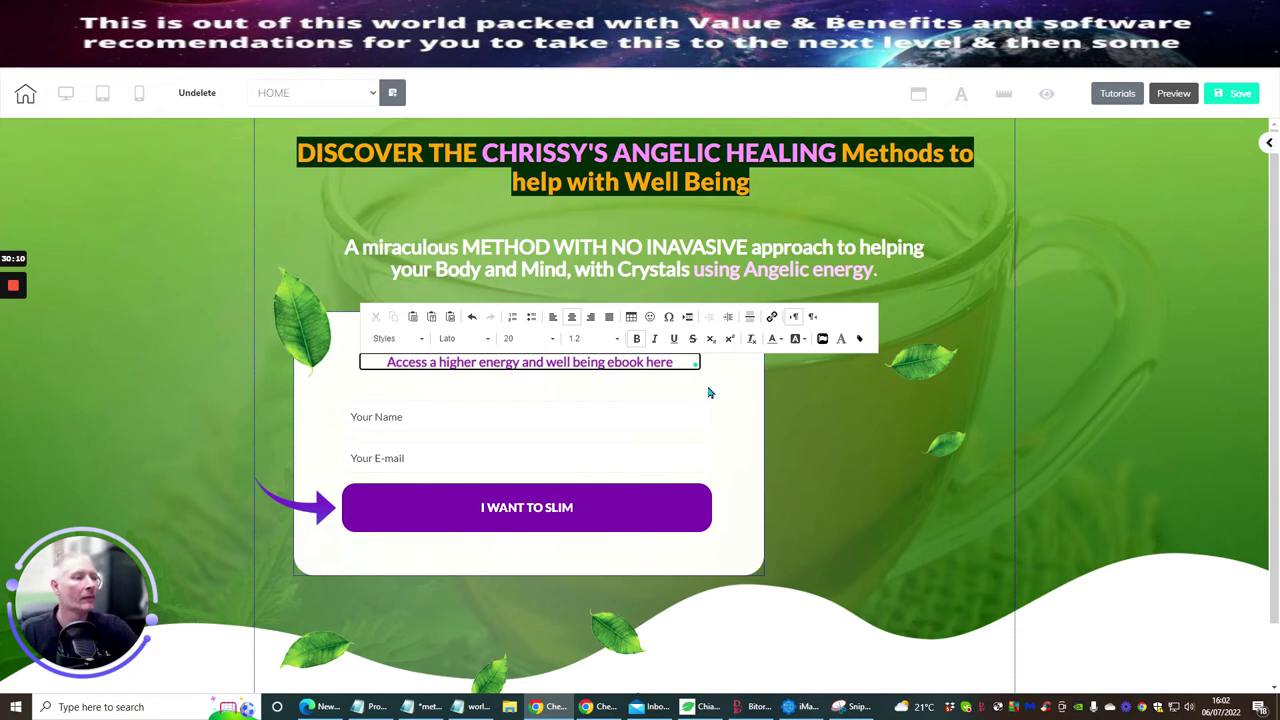
pyautogui.write('!')
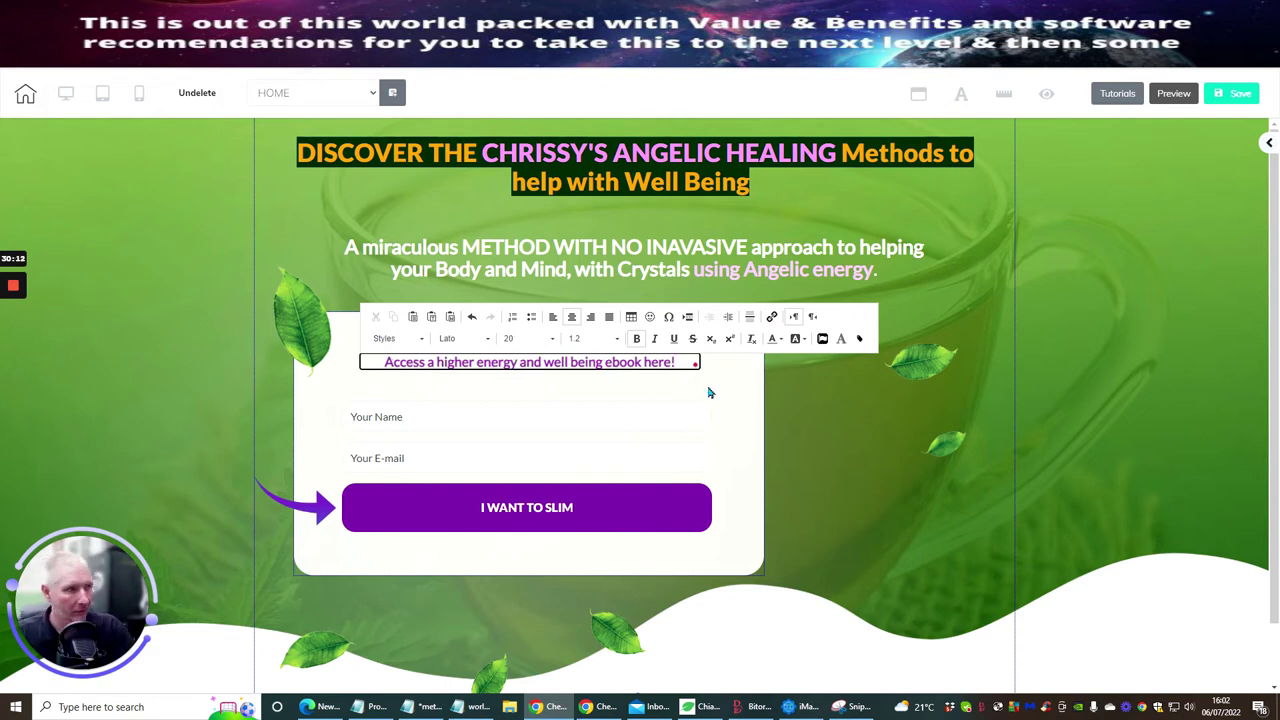
pyautogui.click(725, 378)
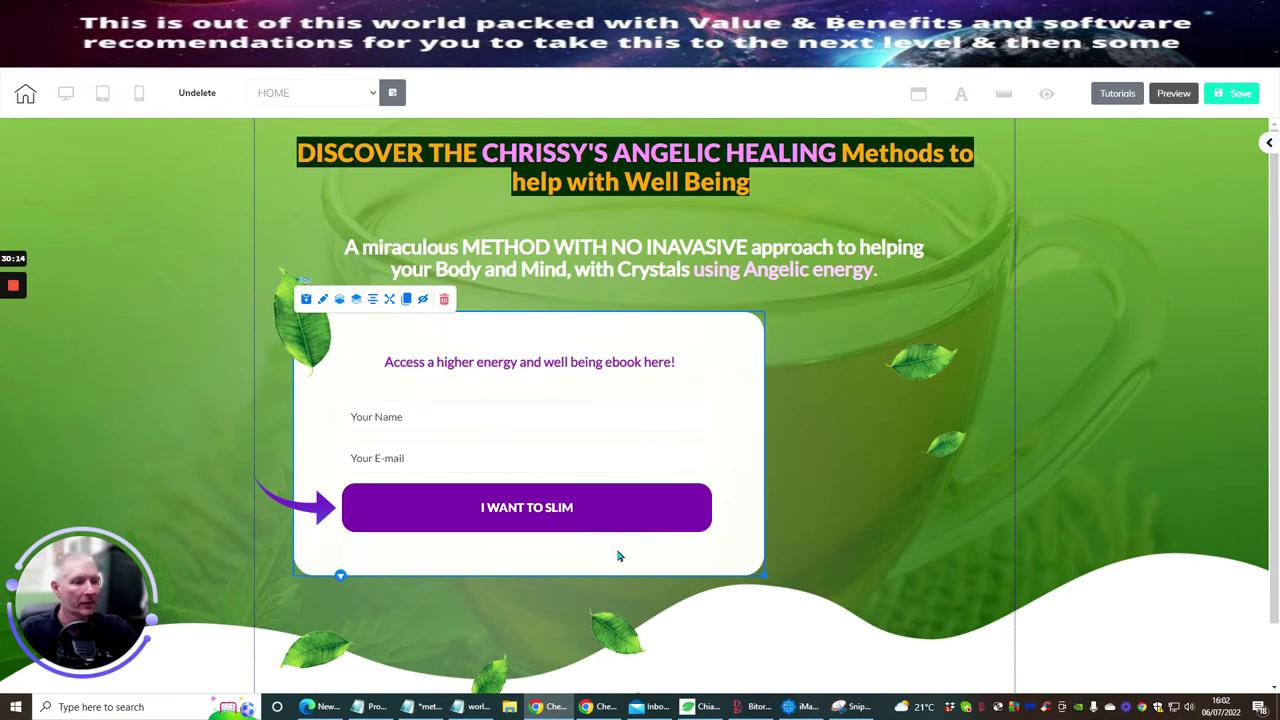
pyautogui.click(592, 518)
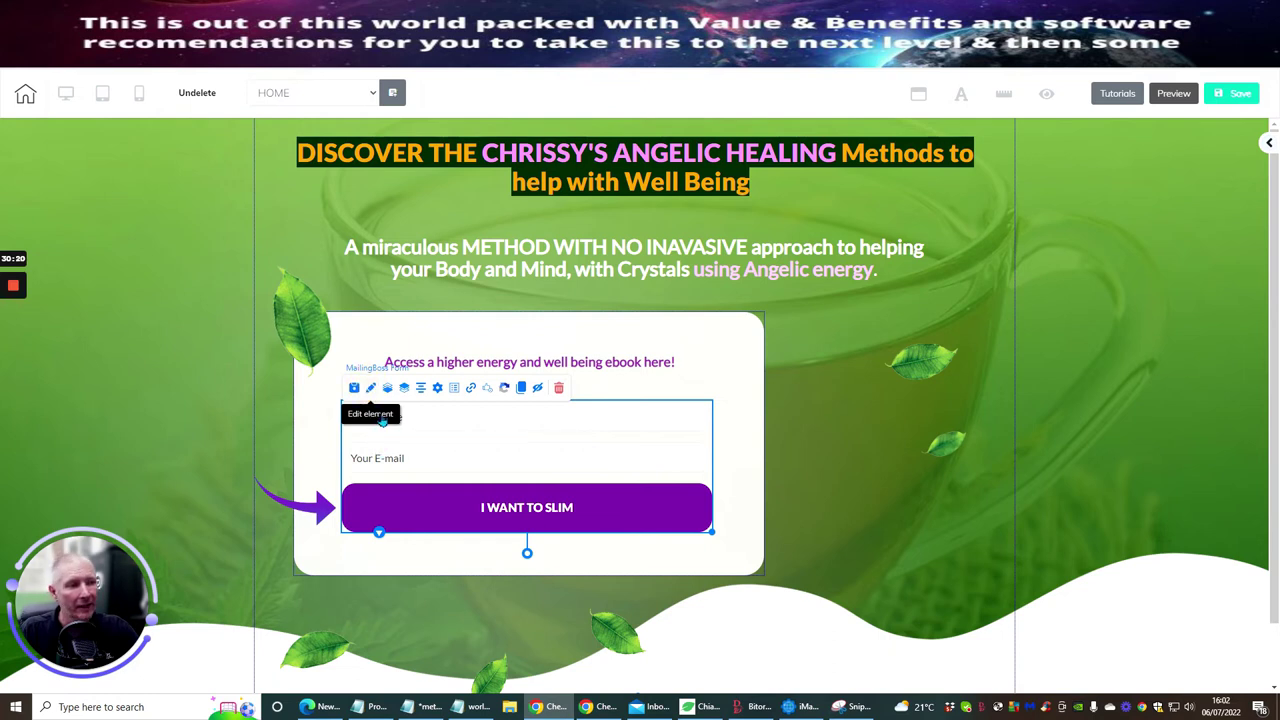
pyautogui.click(370, 387)
pyautogui.moveTo(740, 434); pyautogui.dragTo(1104, 176)
pyautogui.click(1142, 183)
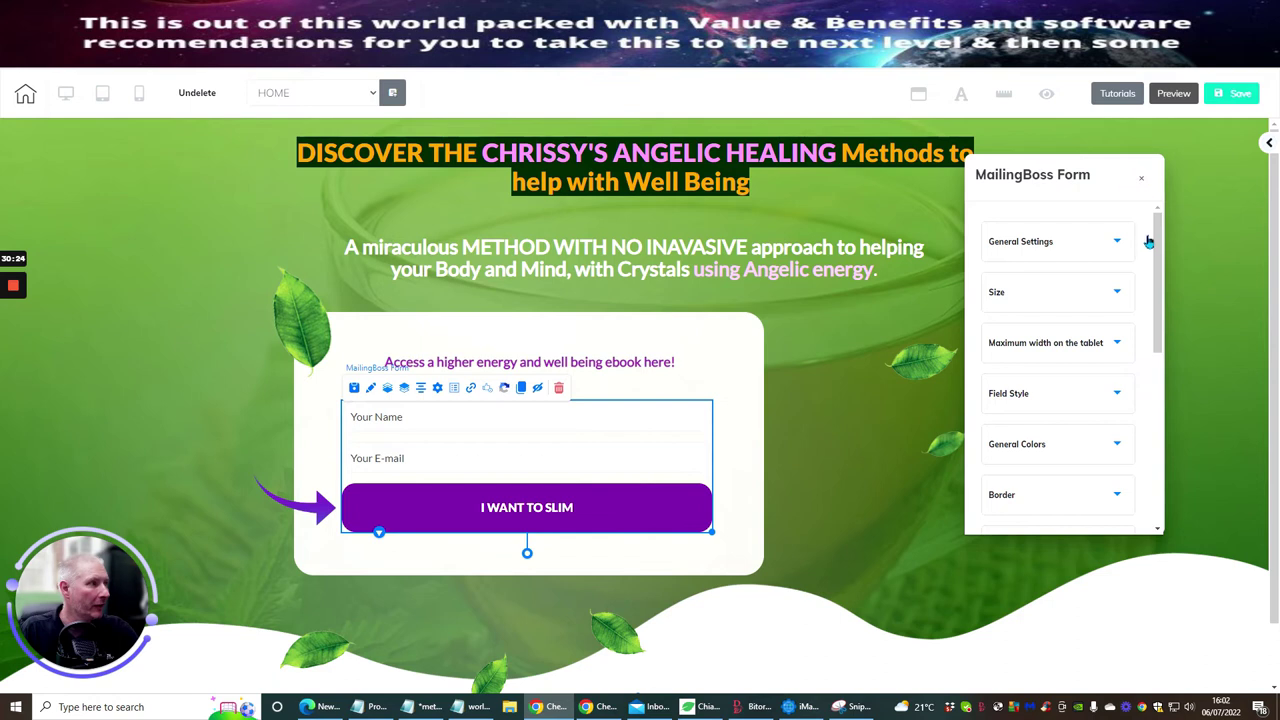
# - Change the sign-up form's button text to "Yes I would love this!"
pyautogui.click(1269, 145)
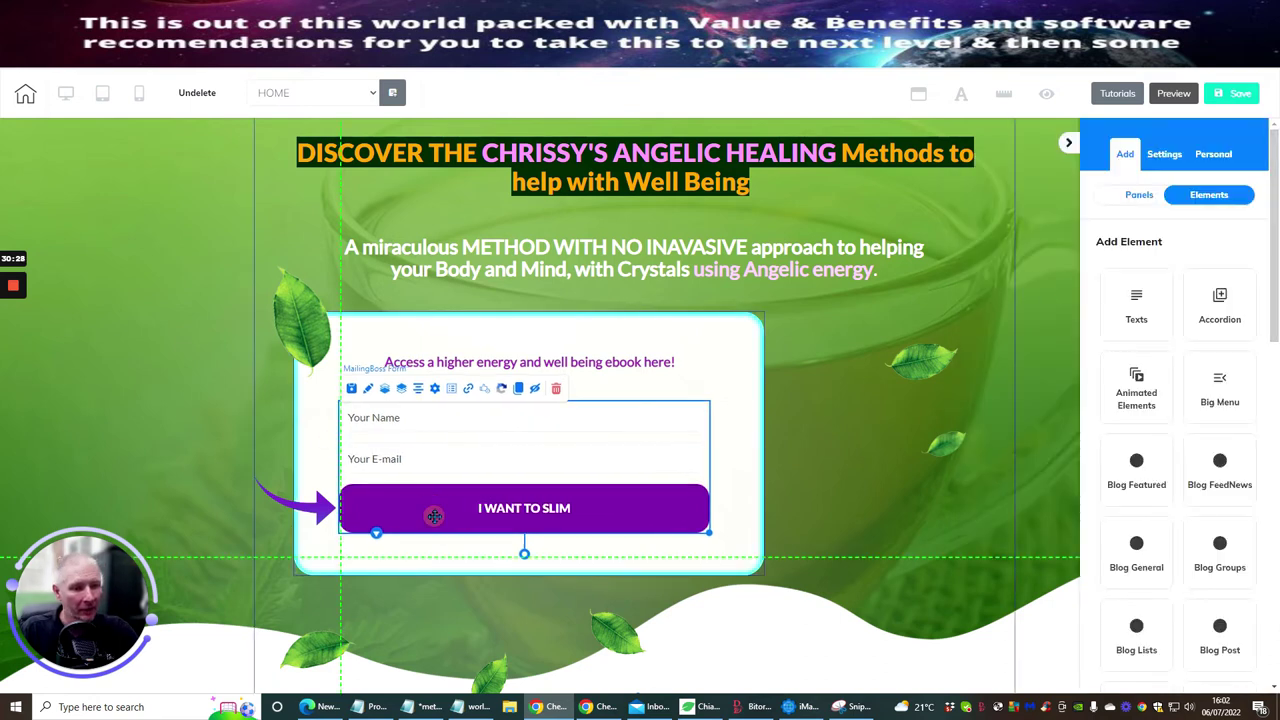
pyautogui.click(370, 388)
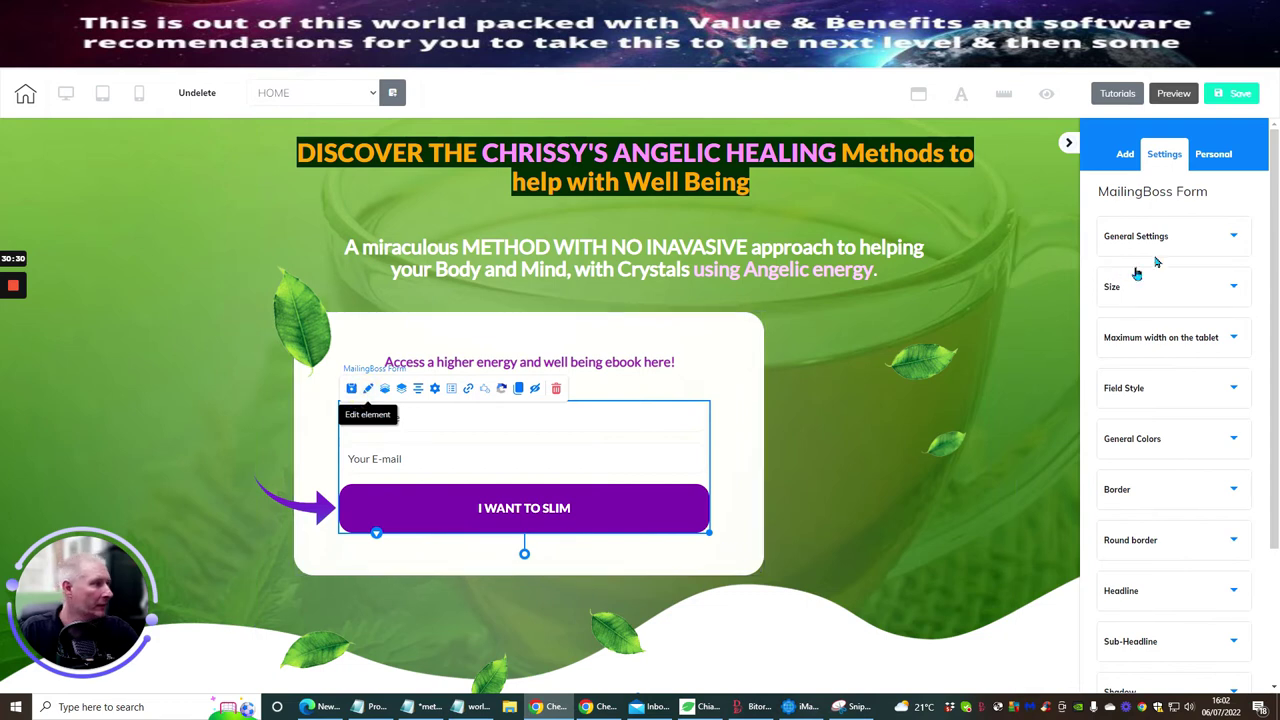
pyautogui.click(1168, 597)
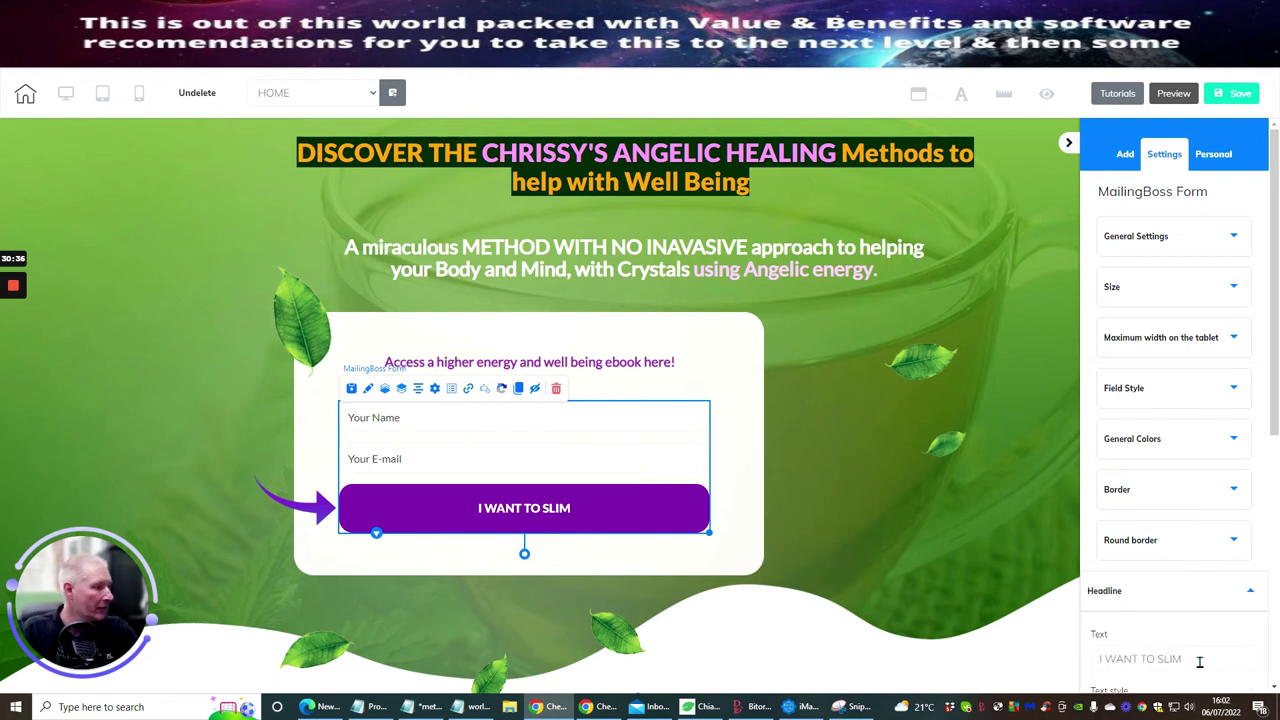
pyautogui.moveTo(1199, 662); pyautogui.dragTo(1071, 647)
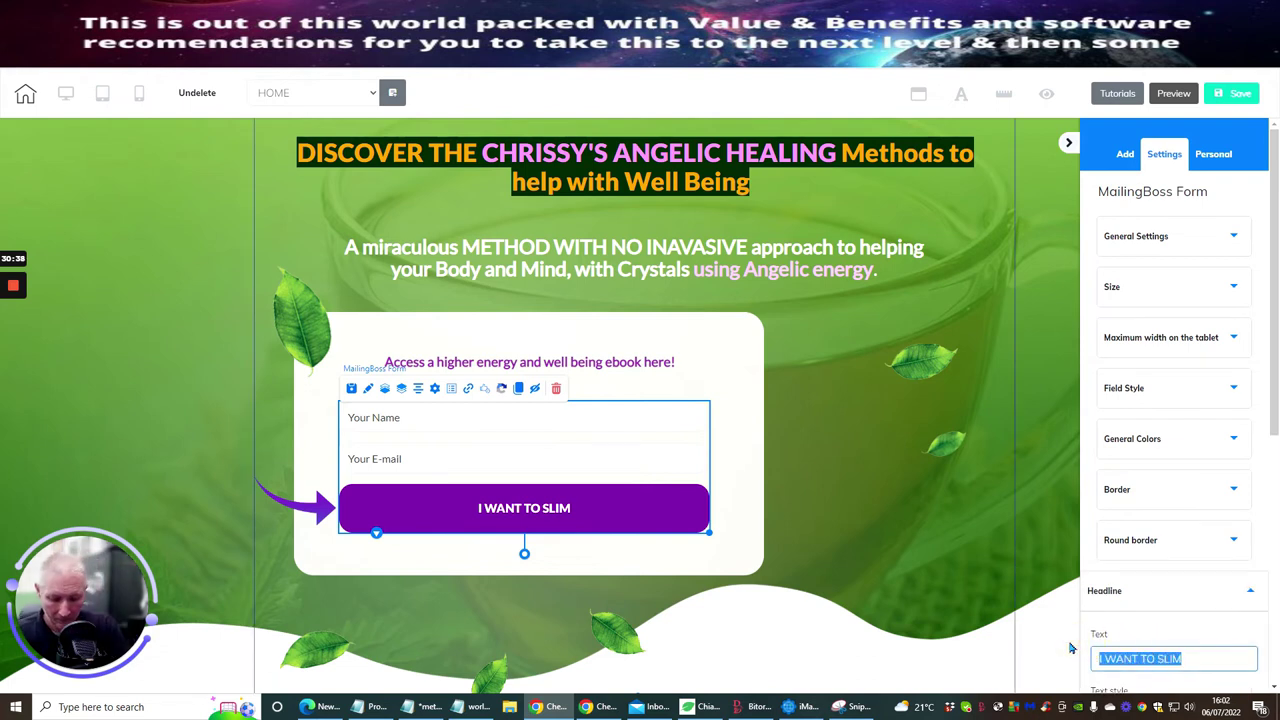
pyautogui.write('Yes I wo')
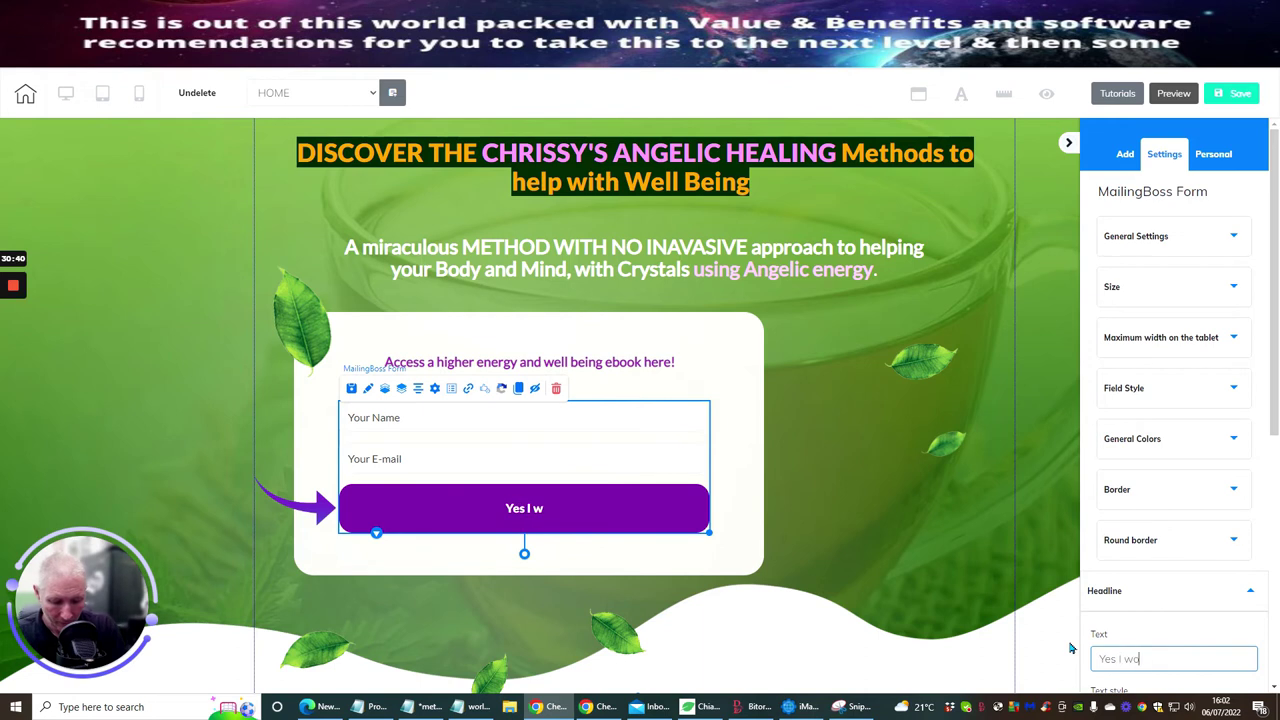
pyautogui.write('uld love this')
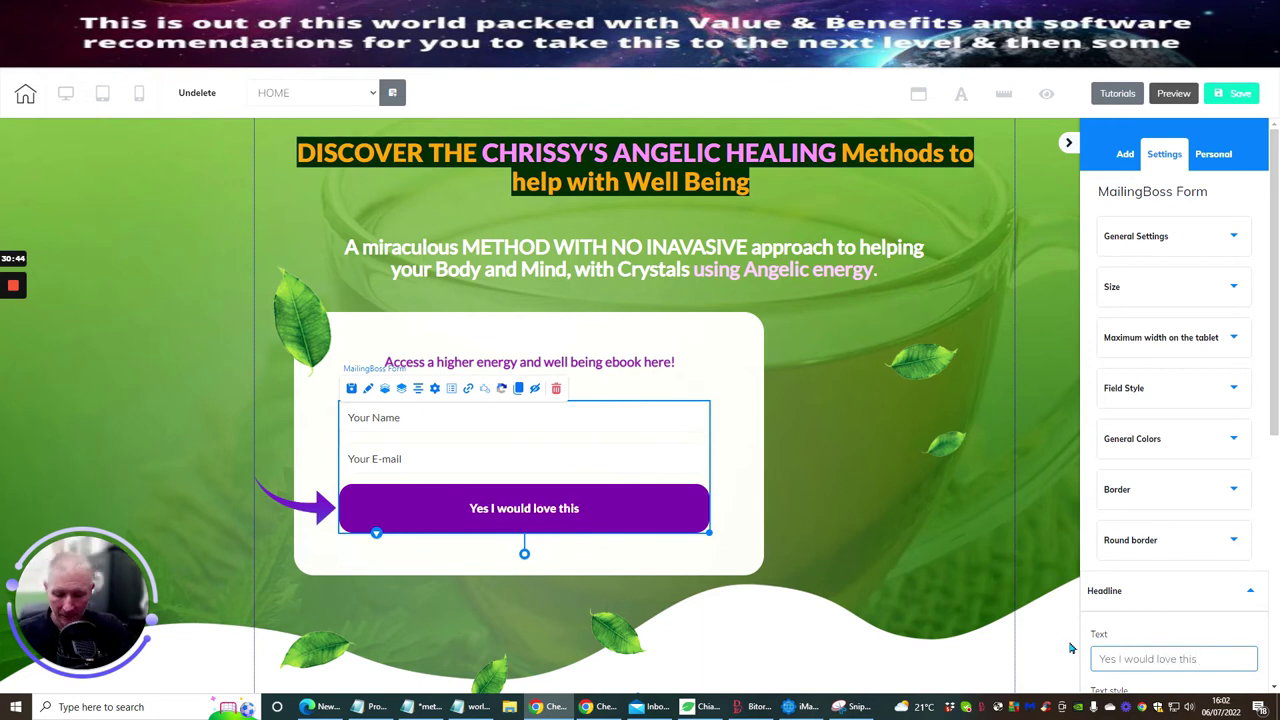
pyautogui.write('!')
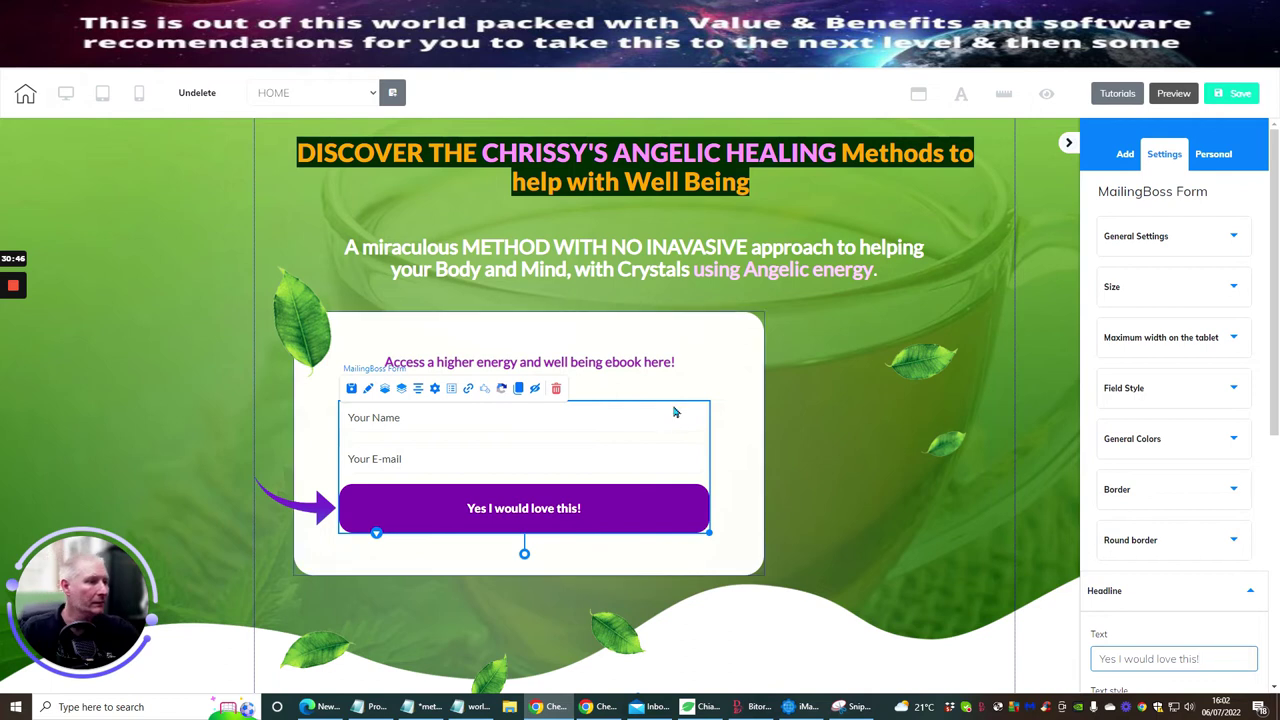
pyautogui.click(727, 370)
# - Set the background colour of the sign-up form's button to pink #D881D0
pyautogui.click(640, 508)
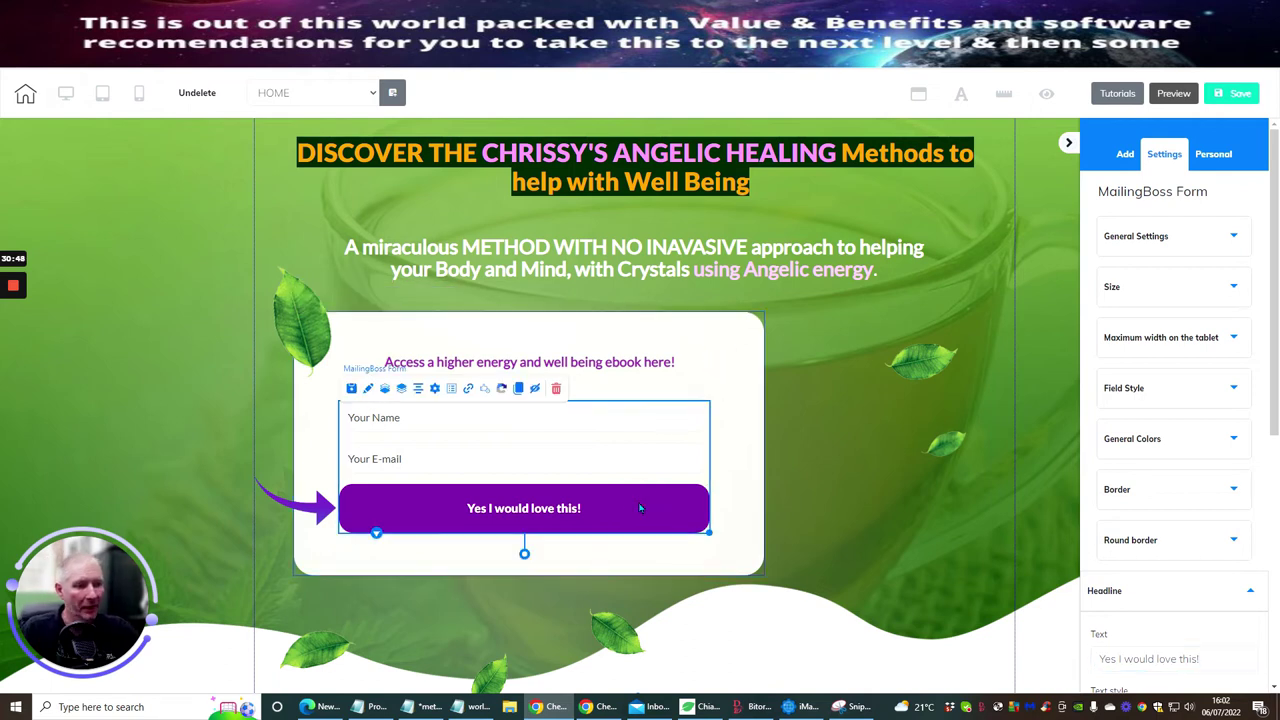
pyautogui.scroll(-2, 1200, 380)
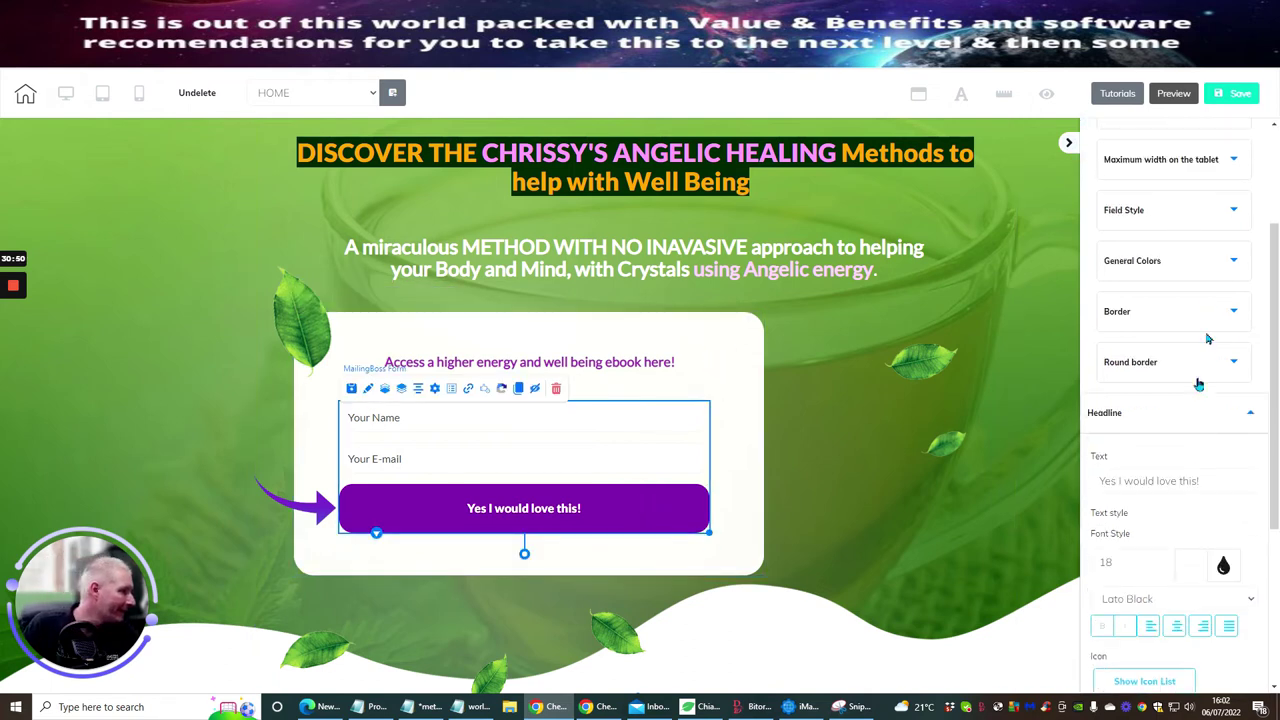
pyautogui.scroll(2, 1217, 330)
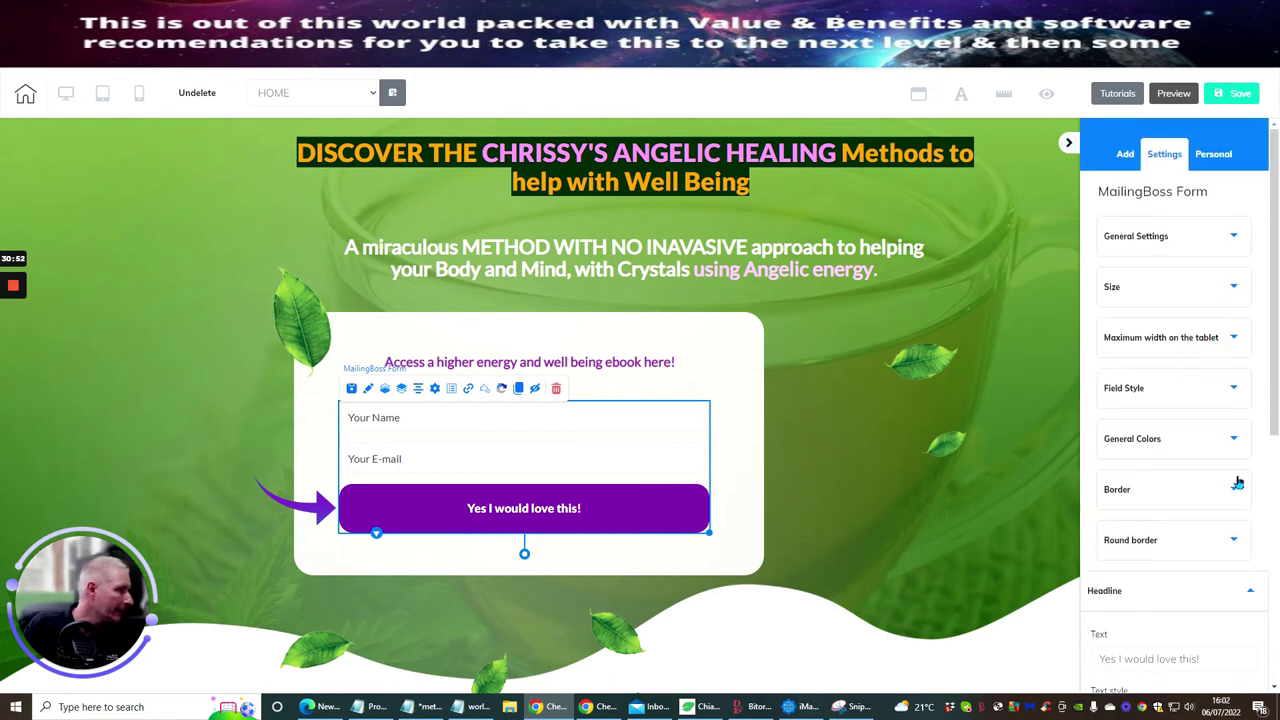
pyautogui.click(1235, 441)
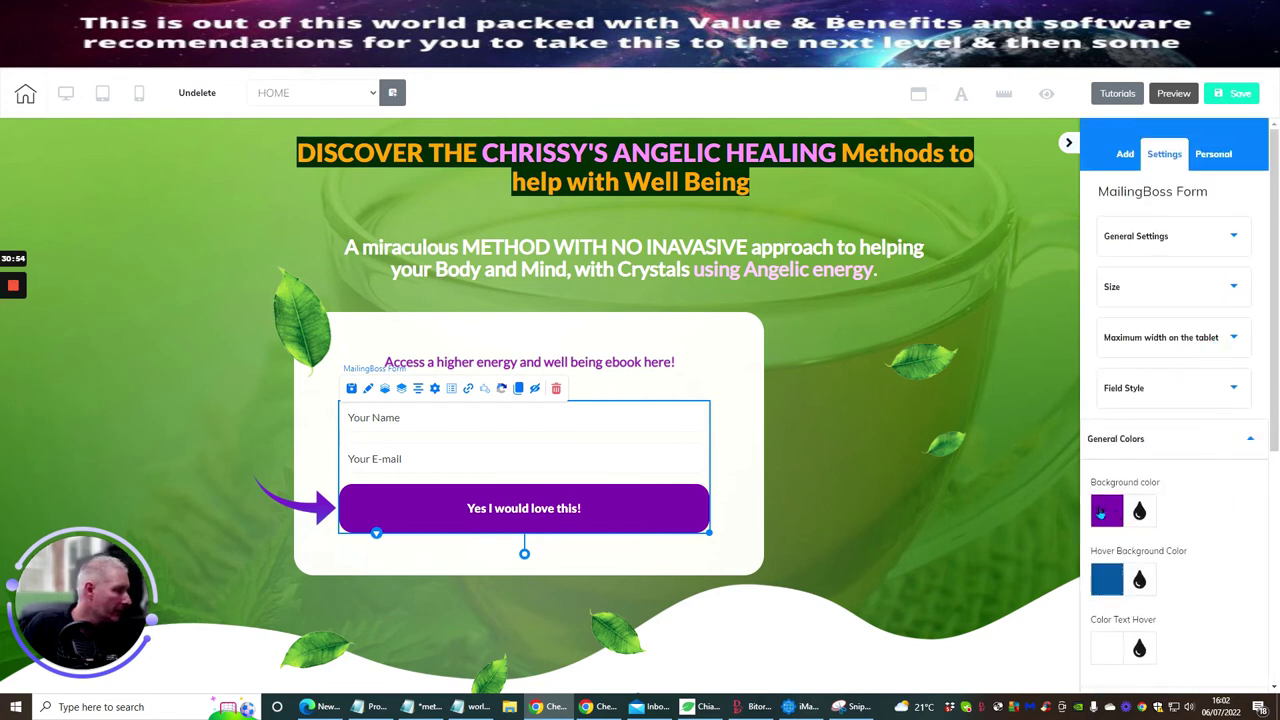
pyautogui.click(1101, 512)
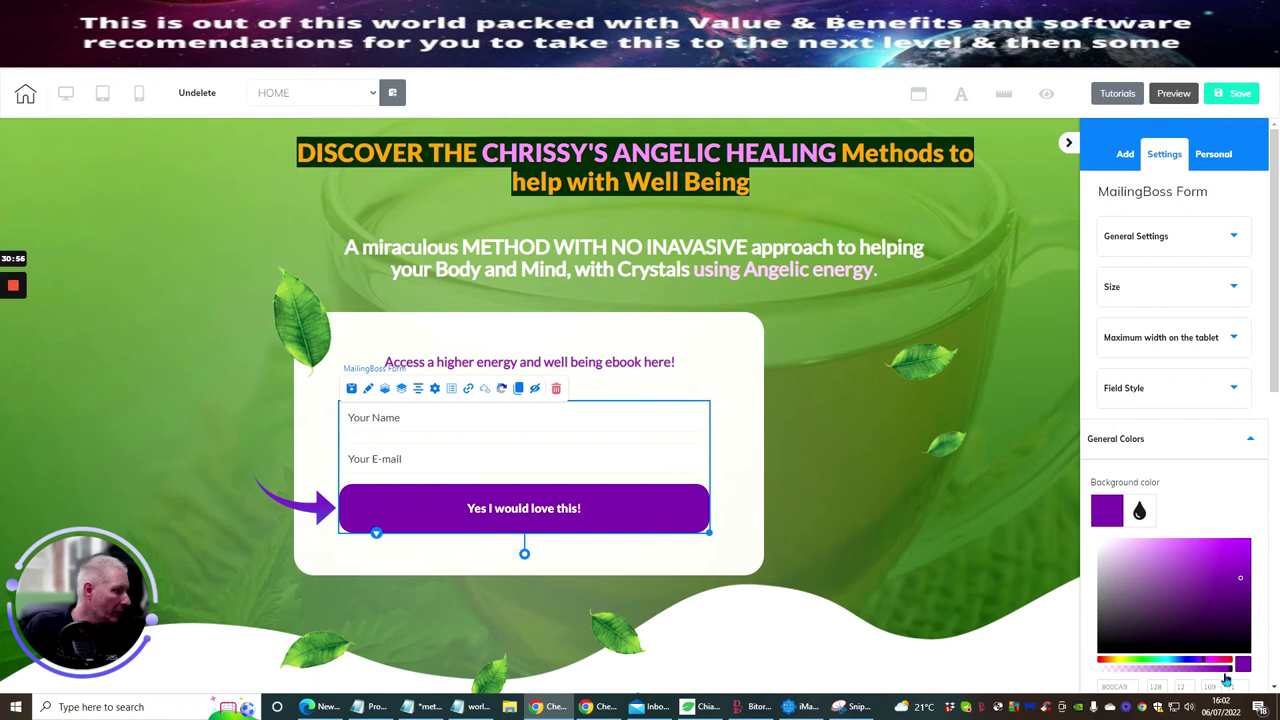
pyautogui.moveTo(1222, 662); pyautogui.dragTo(1213, 664)
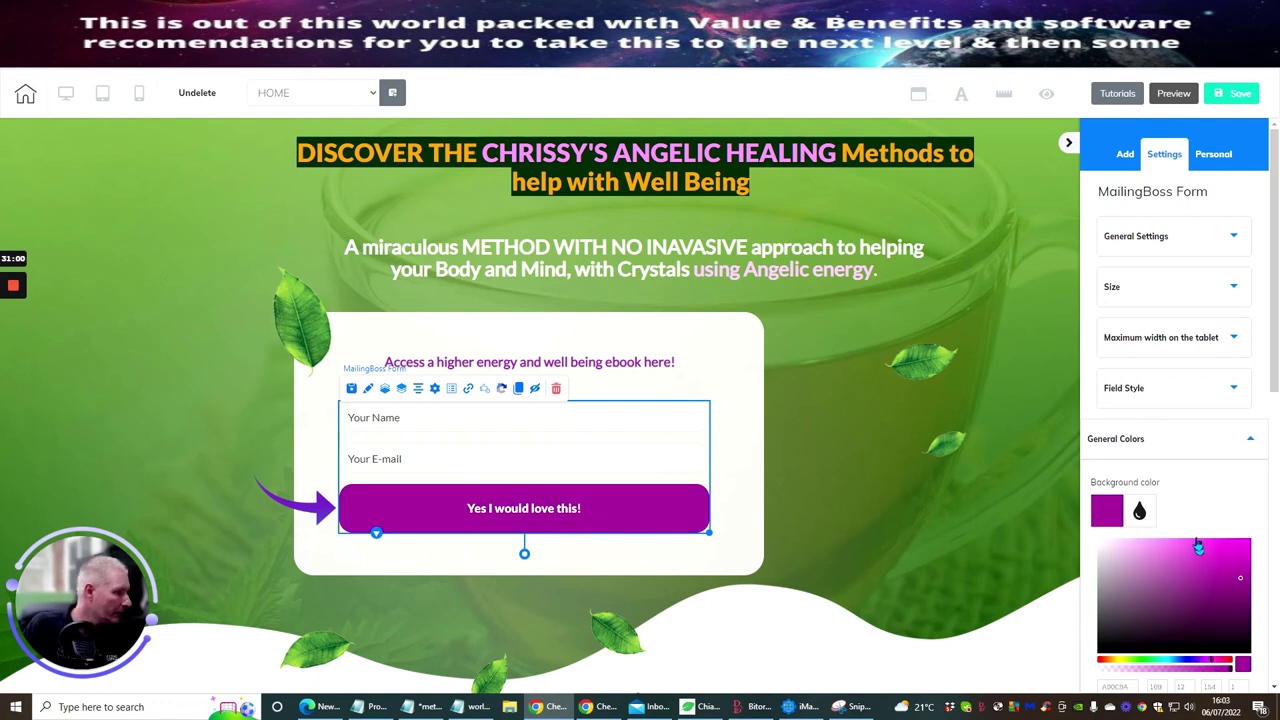
pyautogui.moveTo(1170, 555)
pyautogui.mouseDown()
pyautogui.moveTo(1132, 568)
pyautogui.moveTo(1159, 556)
pyautogui.mouseUp()
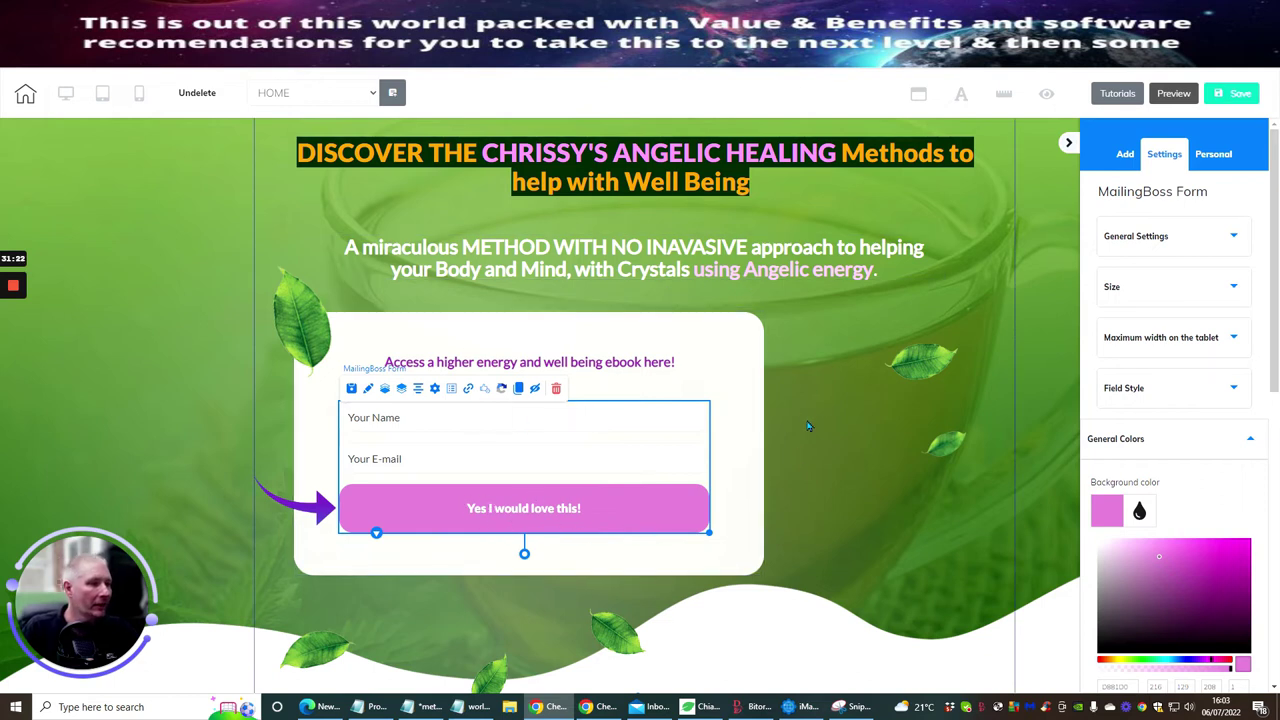
pyautogui.click(781, 351)
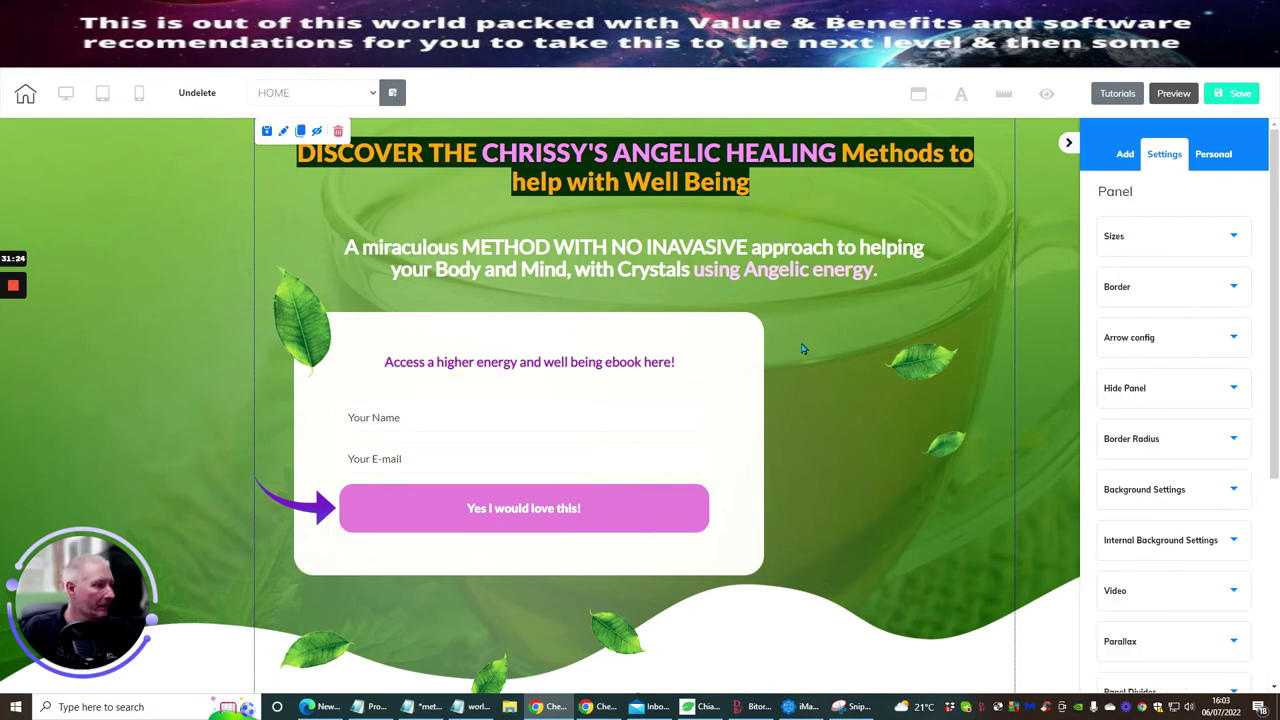
# - Shift the sign-up form box to the right so it sits more centrally beneath the headlines
pyautogui.moveTo(689, 334); pyautogui.dragTo(745, 344)
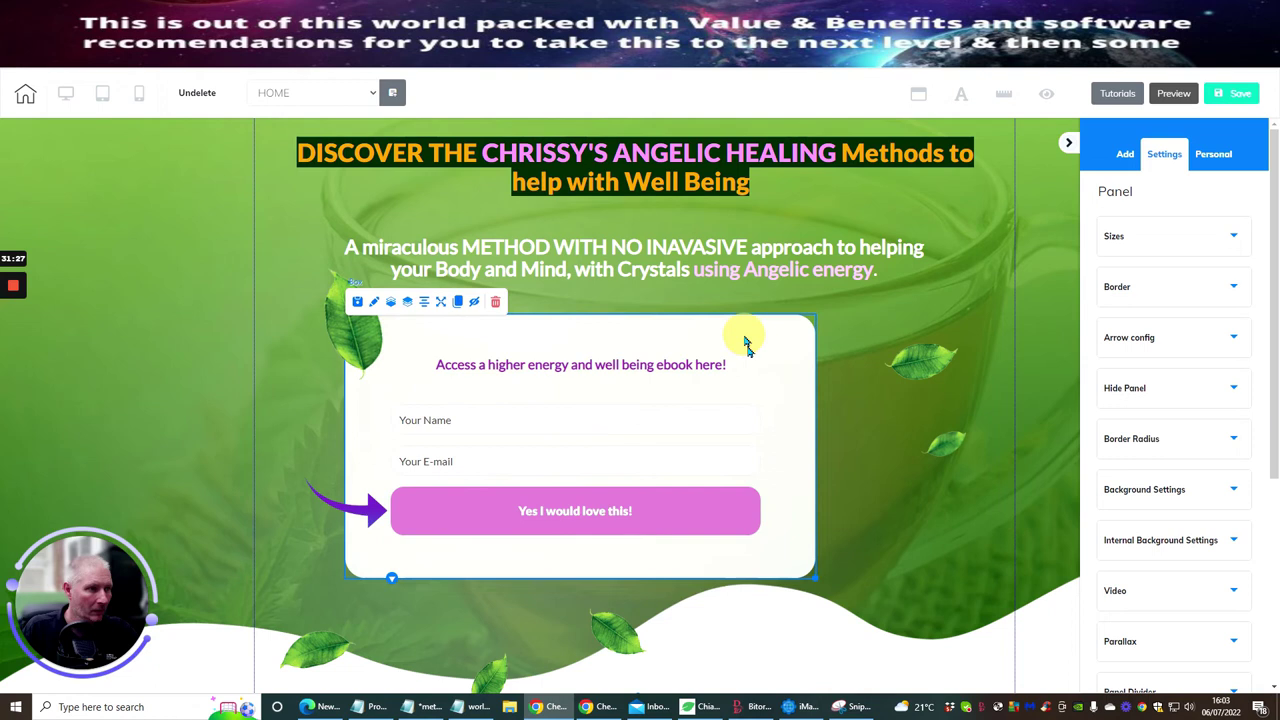
pyautogui.click(853, 393)
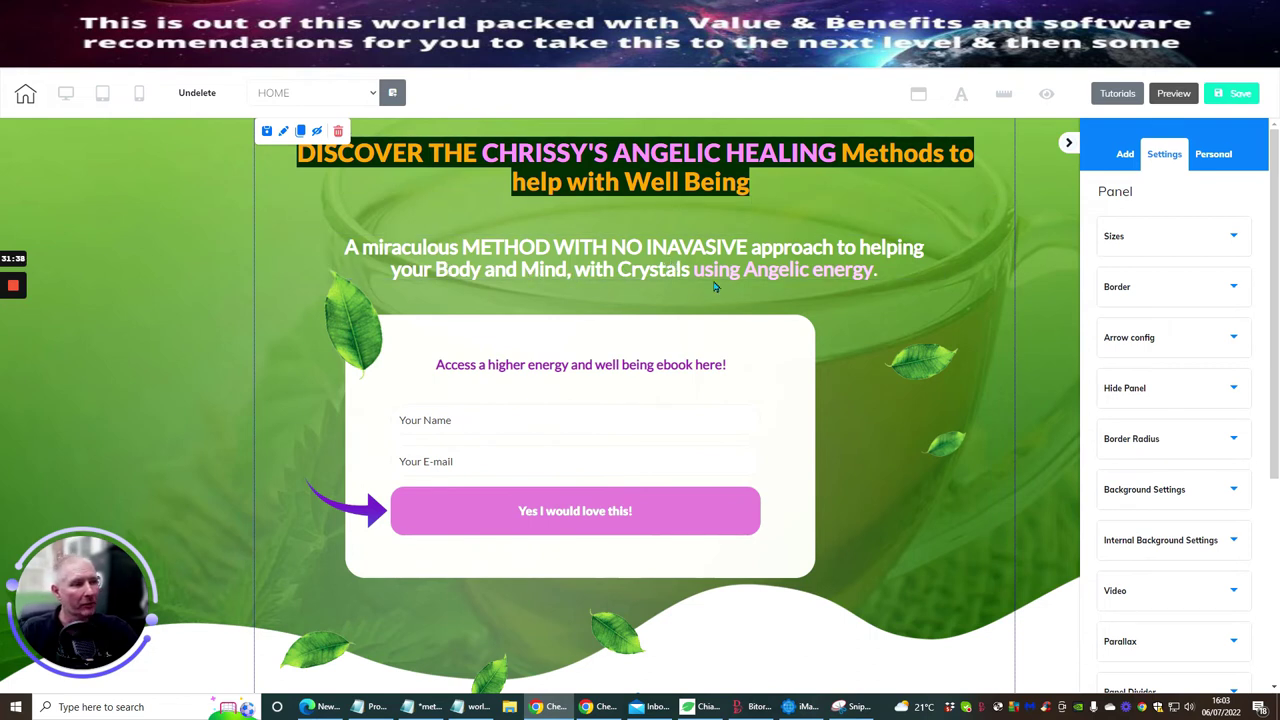
pyautogui.scroll(-1, 855, 345)
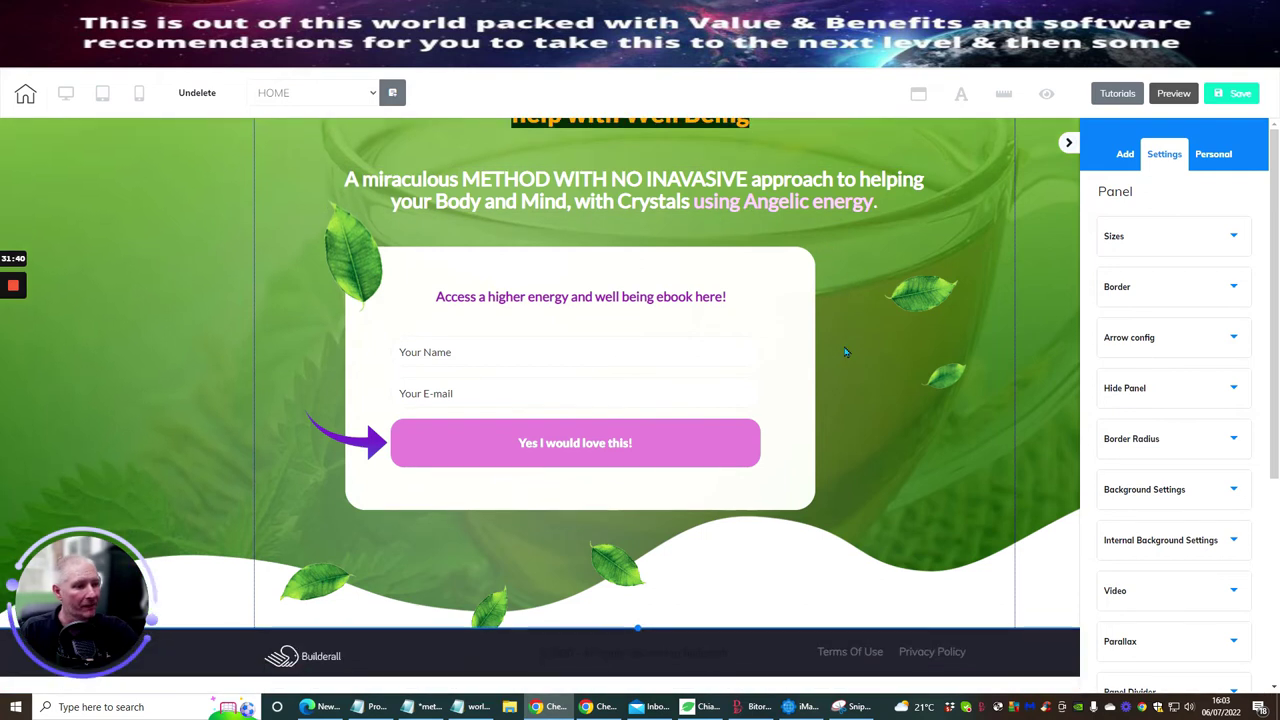
pyautogui.scroll(1, 840, 362)
pyautogui.scroll(-1, 833, 366)
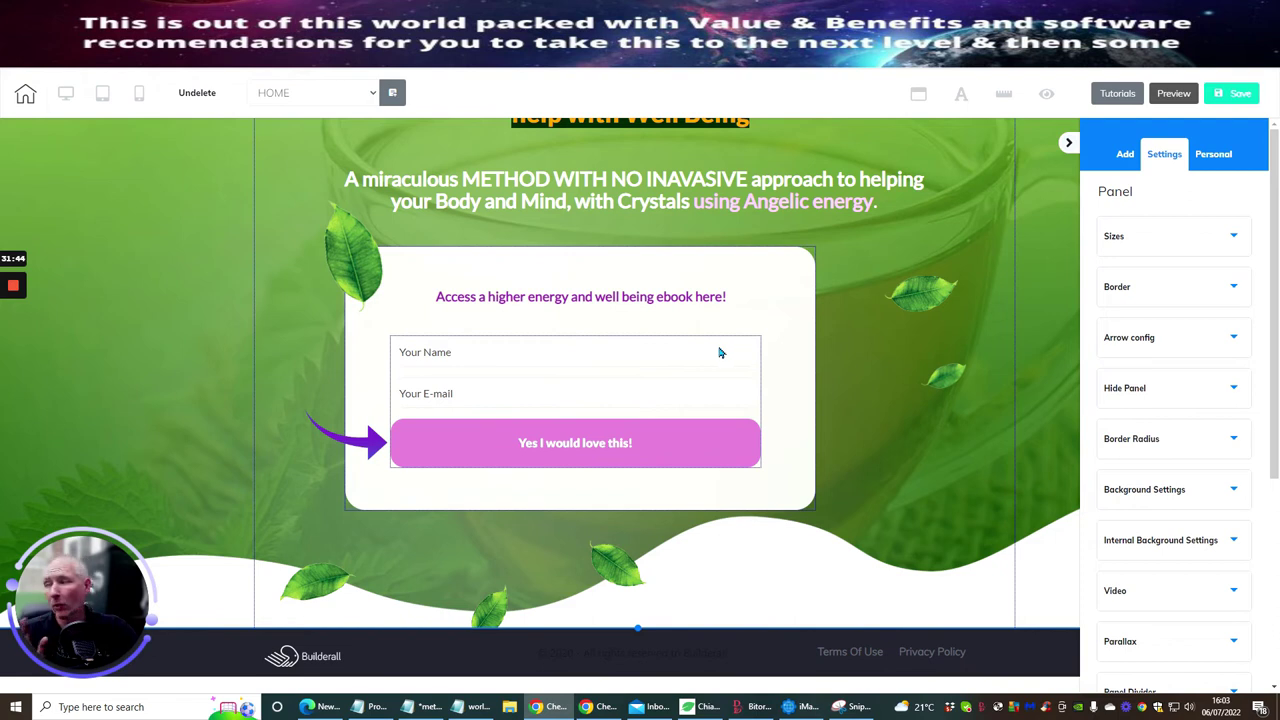
# - Save and publish the landing page, and view it on its published website
pyautogui.click(1232, 93)
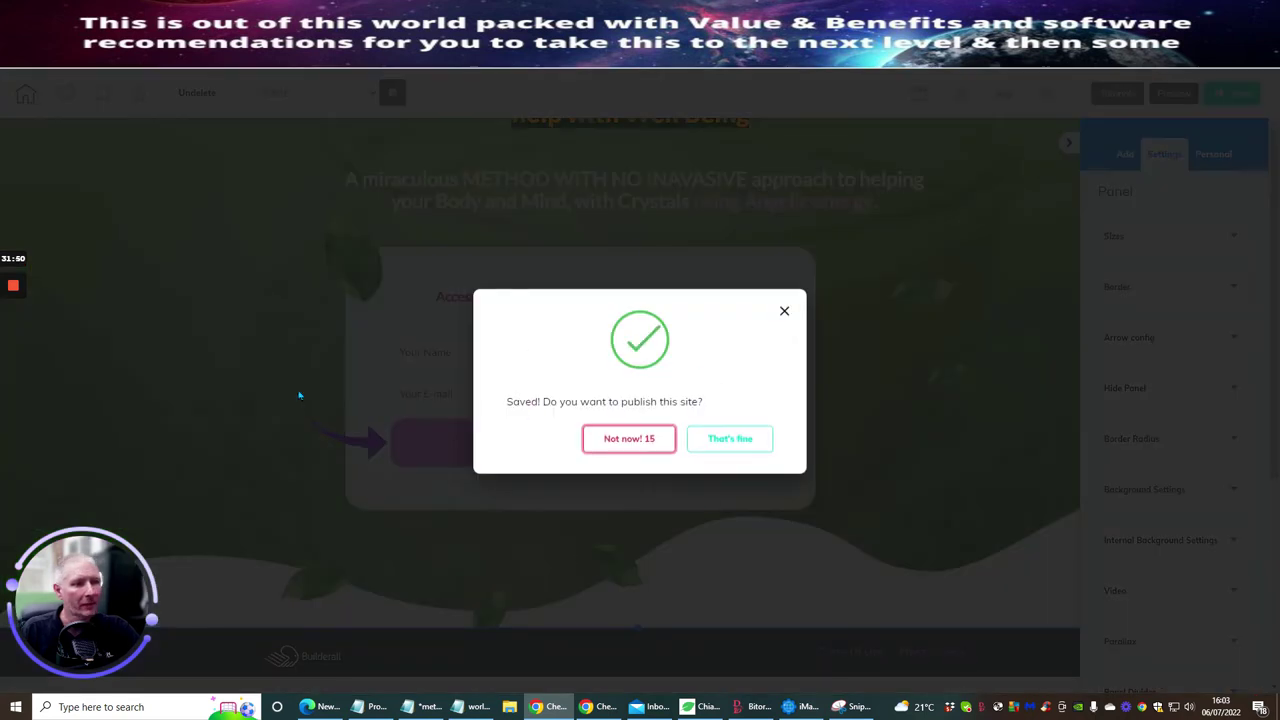
pyautogui.click(895, 379)
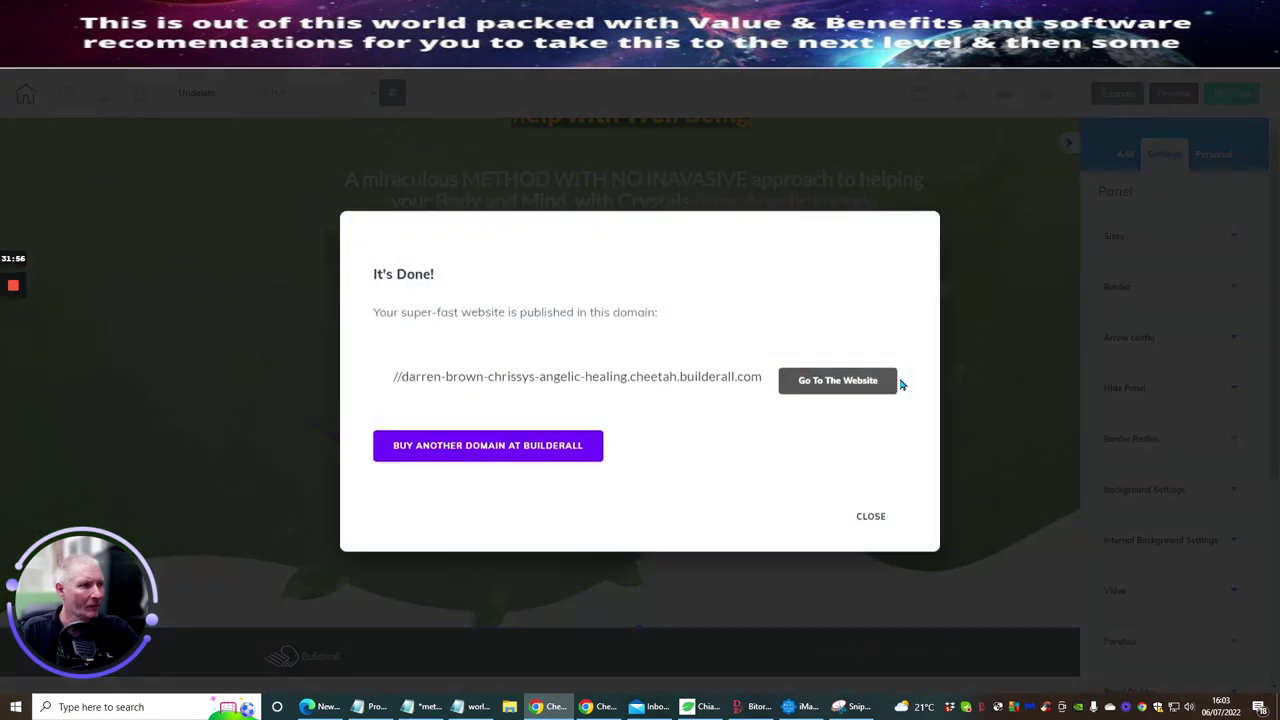
pyautogui.click(838, 382)
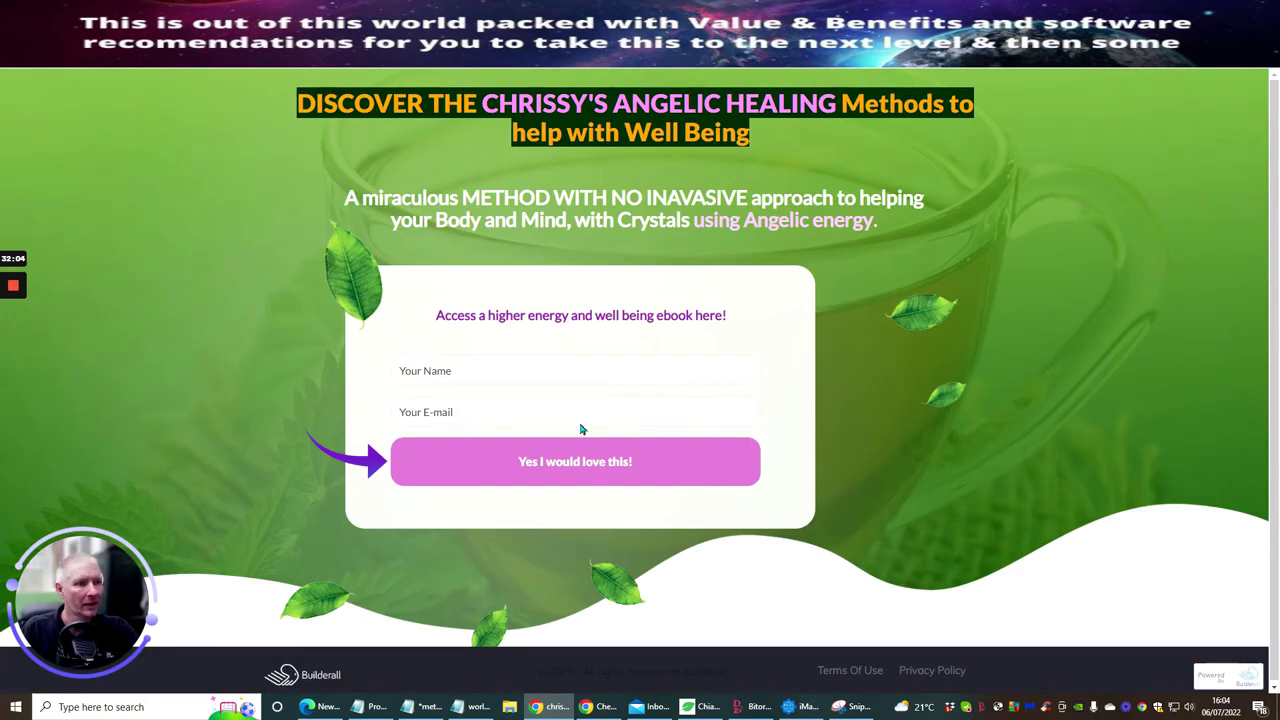
pyautogui.click(478, 369)
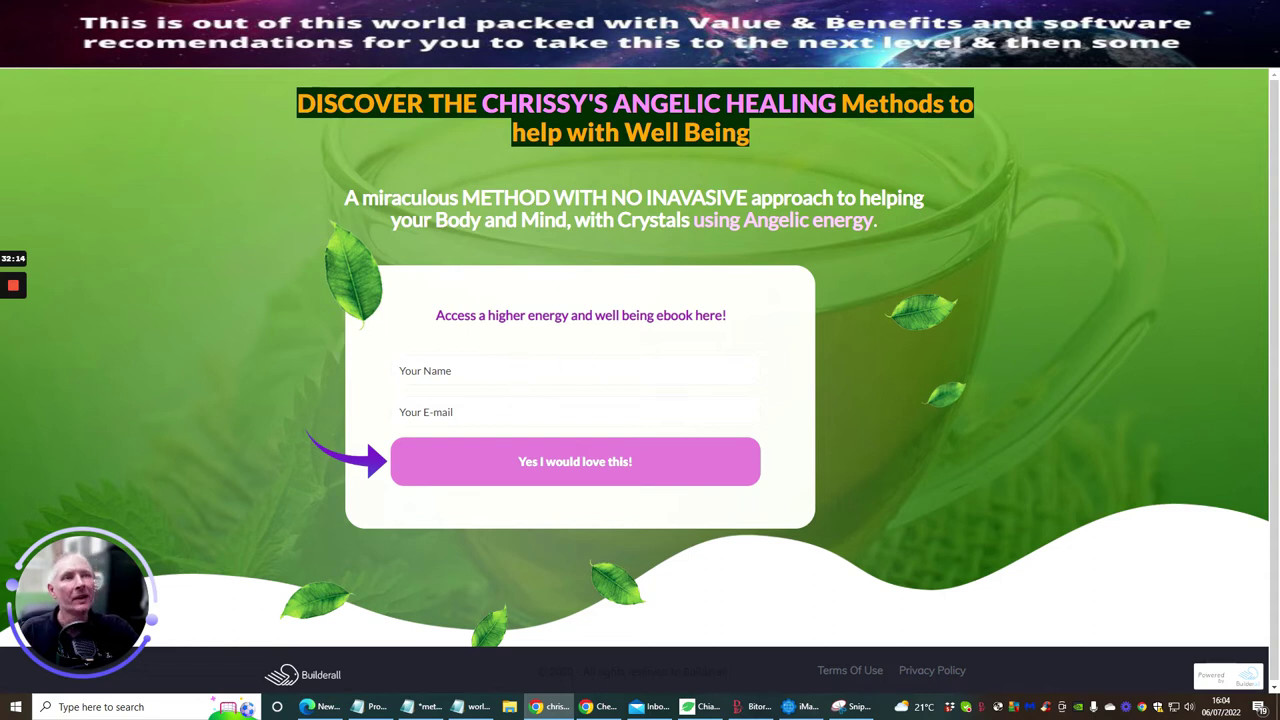
# - Close the published page and open the MailingBoss tool from the Builderall dashboard
pyautogui.hotkey('ctrl', 'w')
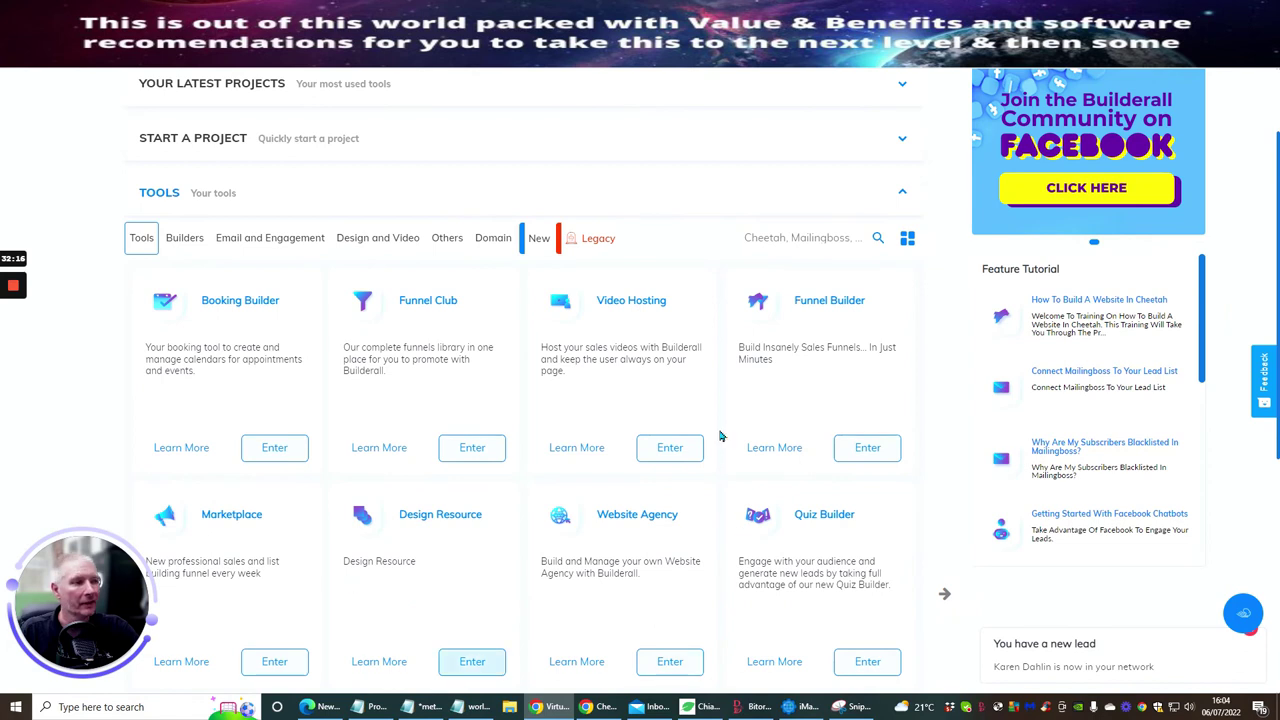
pyautogui.scroll(-1, 660, 440)
pyautogui.scroll(3, 150, 200)
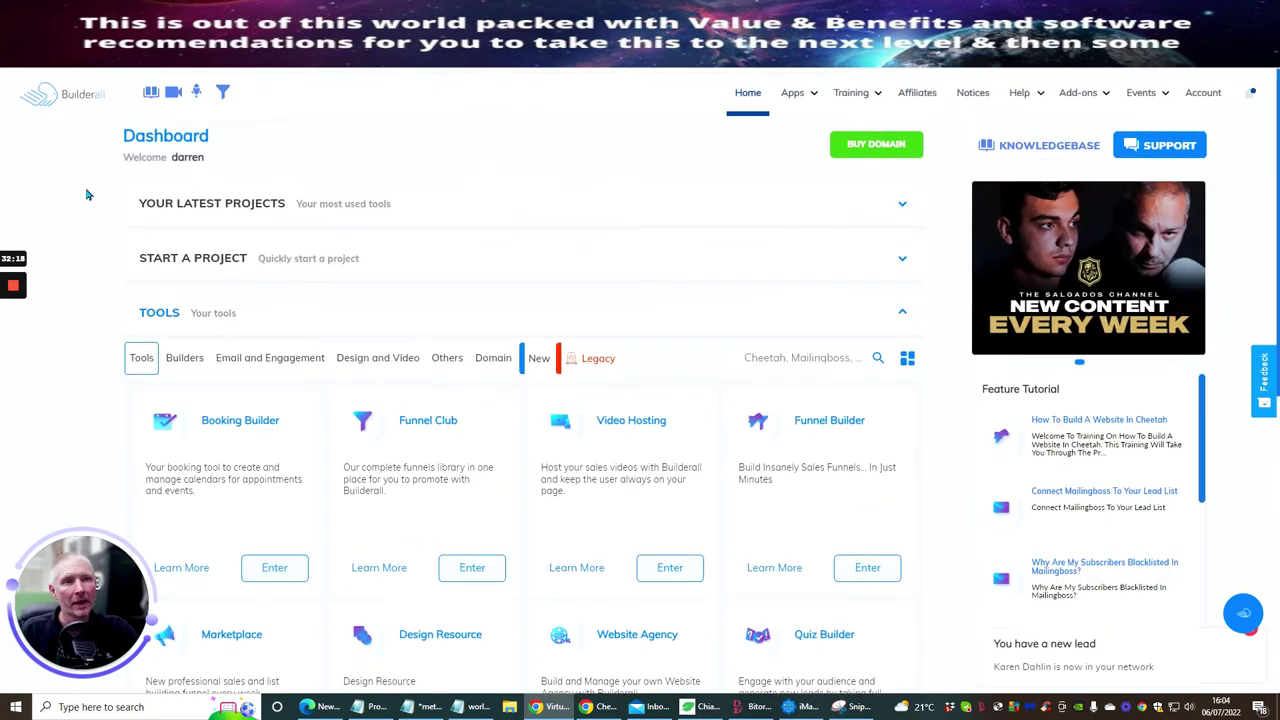
pyautogui.scroll(-5, 485, 250)
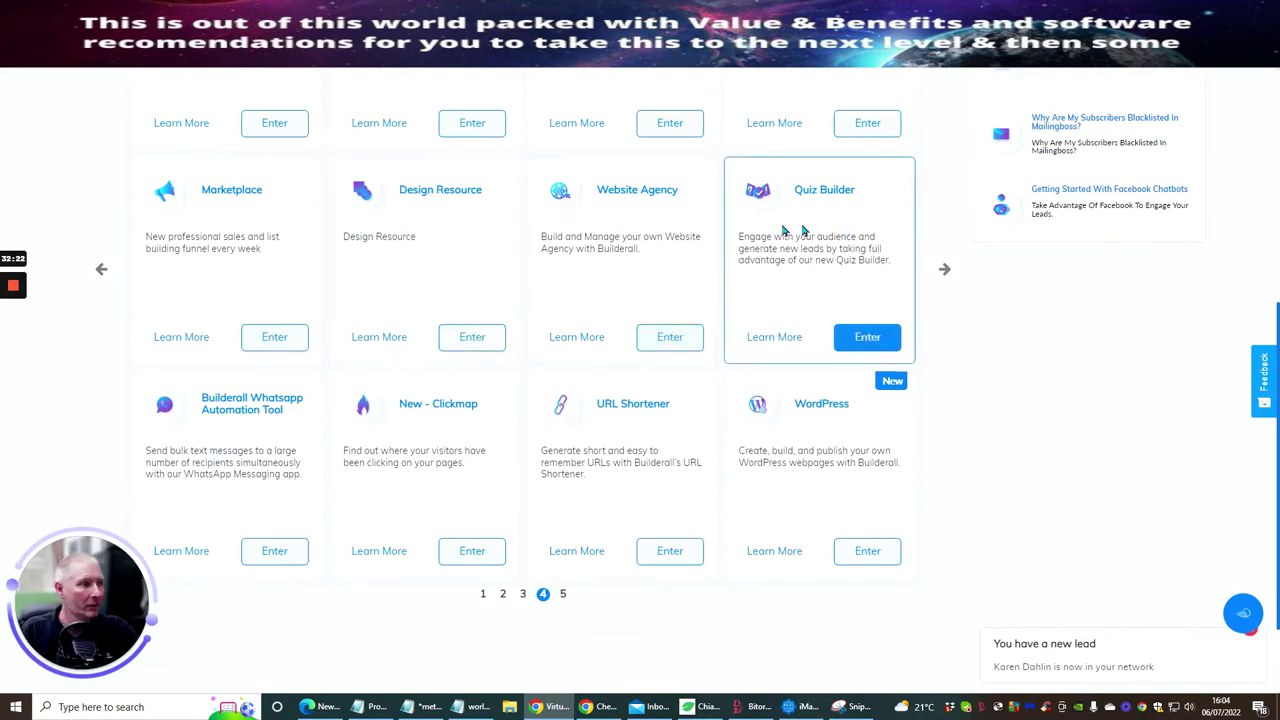
pyautogui.scroll(-1, 695, 225)
pyautogui.scroll(4, 695, 225)
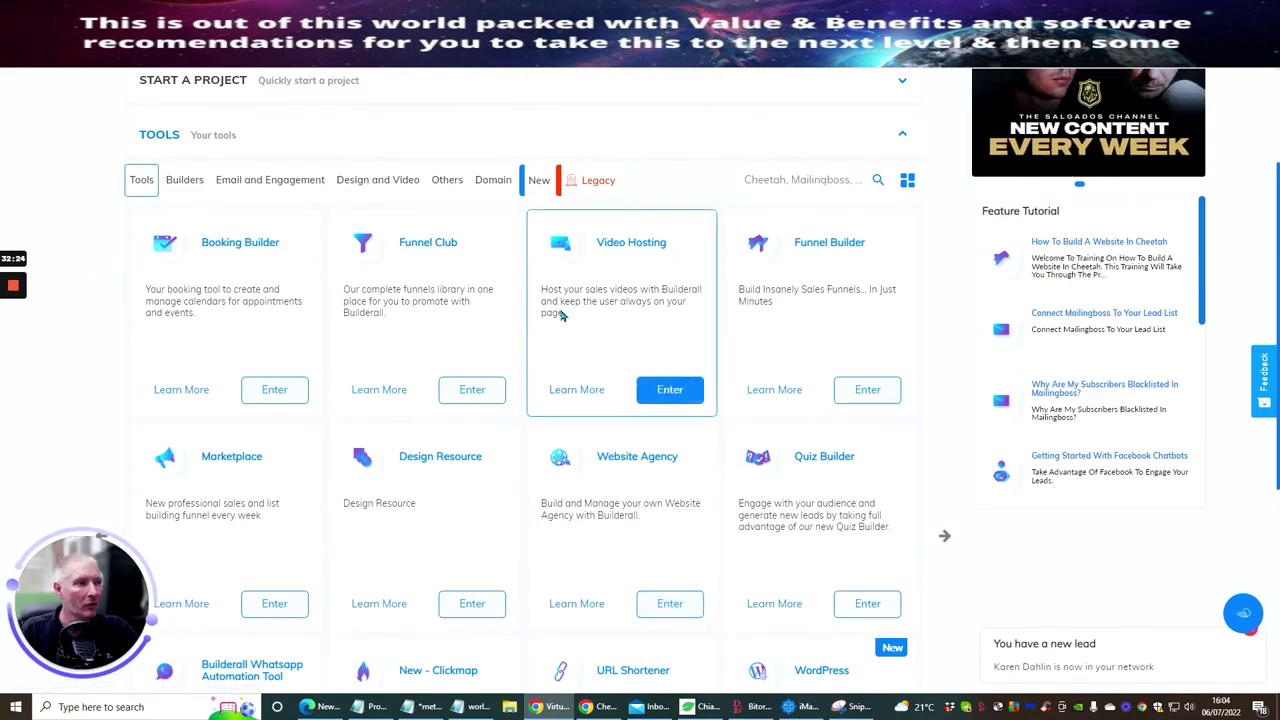
pyautogui.scroll(-4, 576, 287)
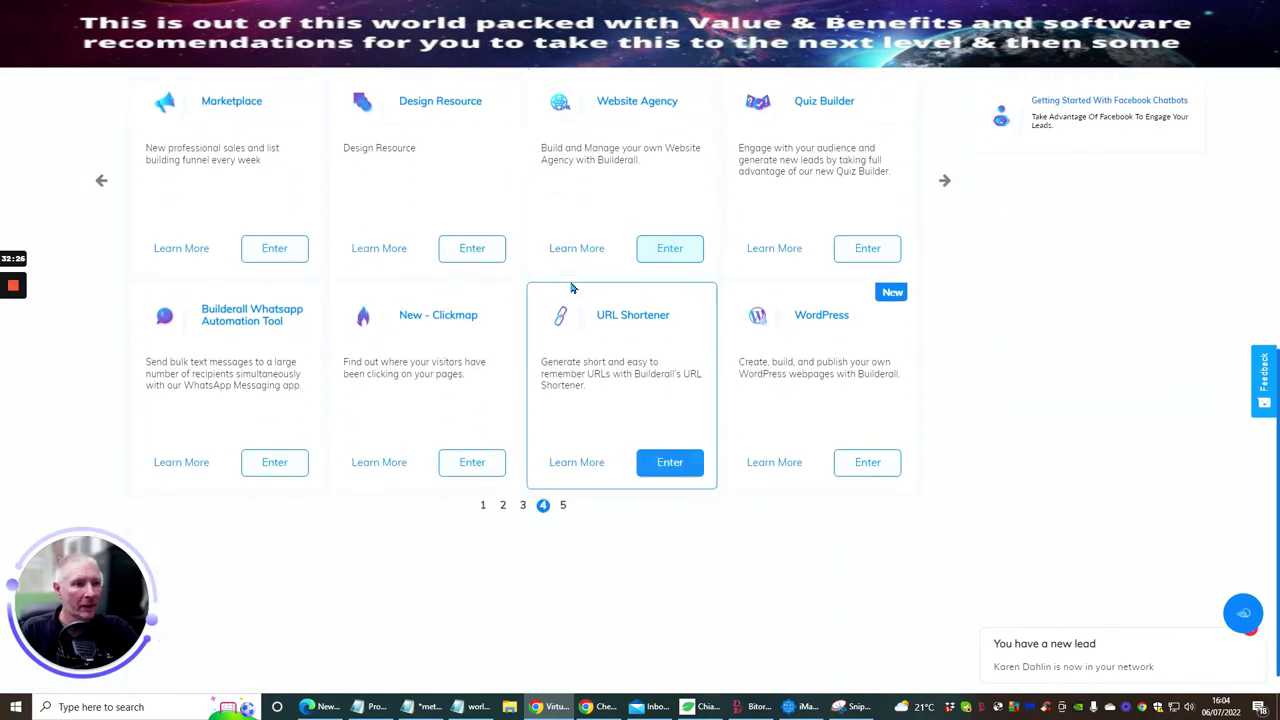
pyautogui.click(483, 505)
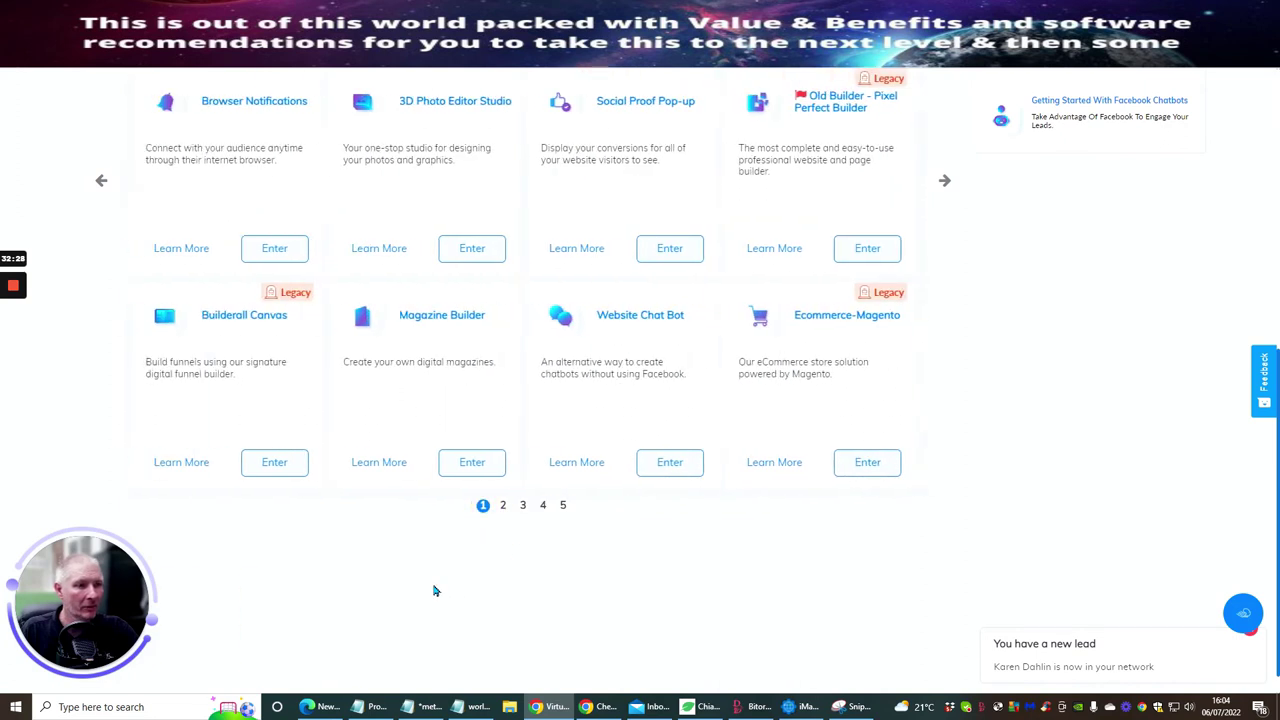
pyautogui.scroll(4, 703, 403)
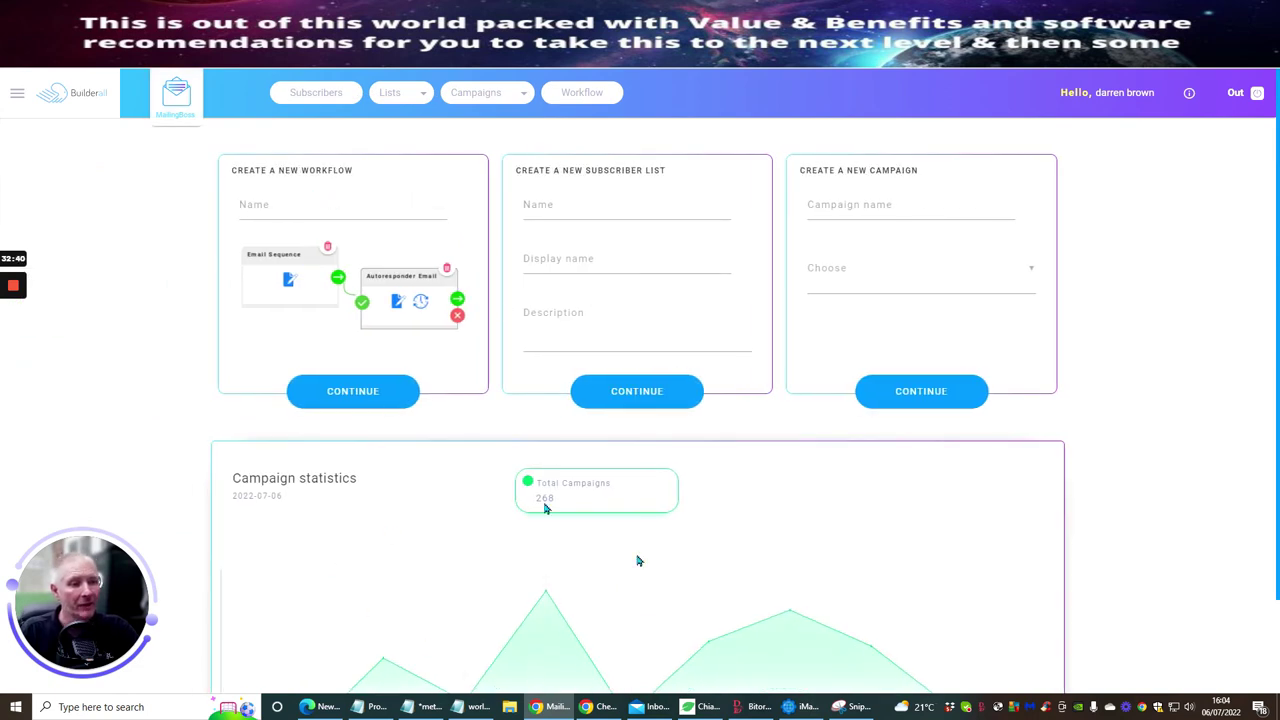
# - Go to the overview of subscriber lists and begin creating a new list
pyautogui.scroll(-1, 514, 560)
pyautogui.scroll(1, 535, 301)
pyautogui.click(393, 93)
pyautogui.click(403, 103)
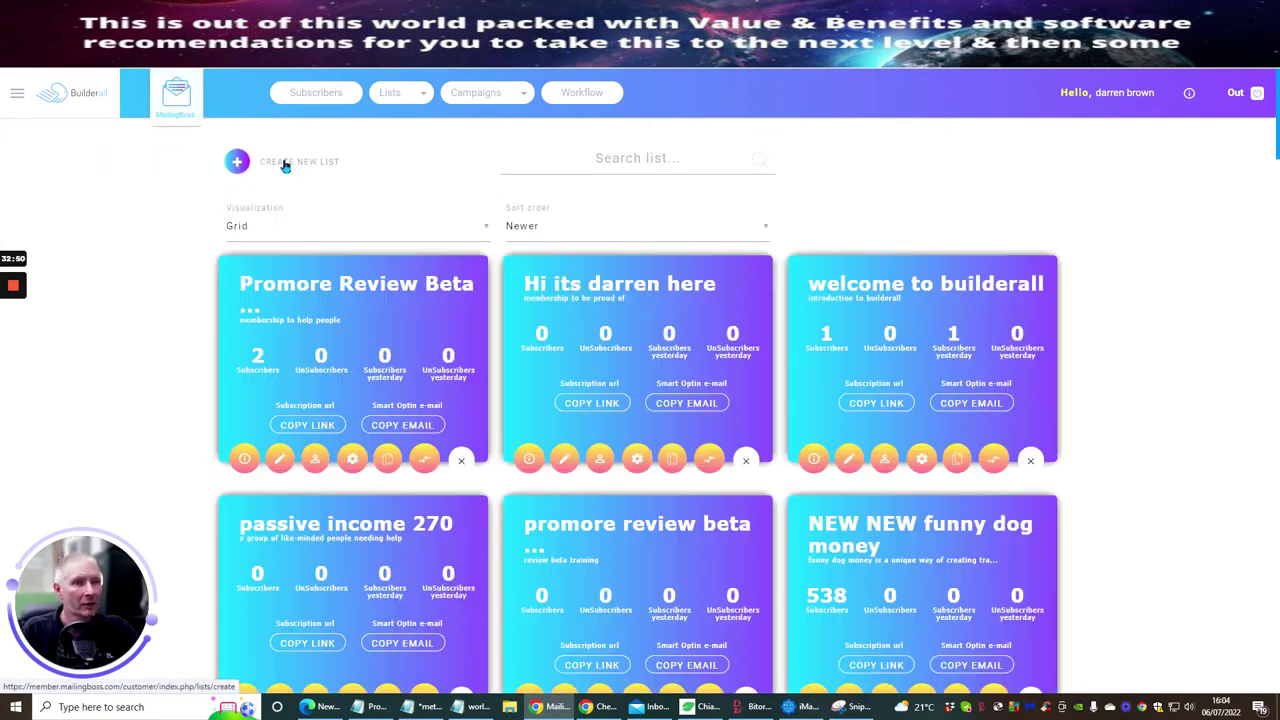
pyautogui.click(238, 164)
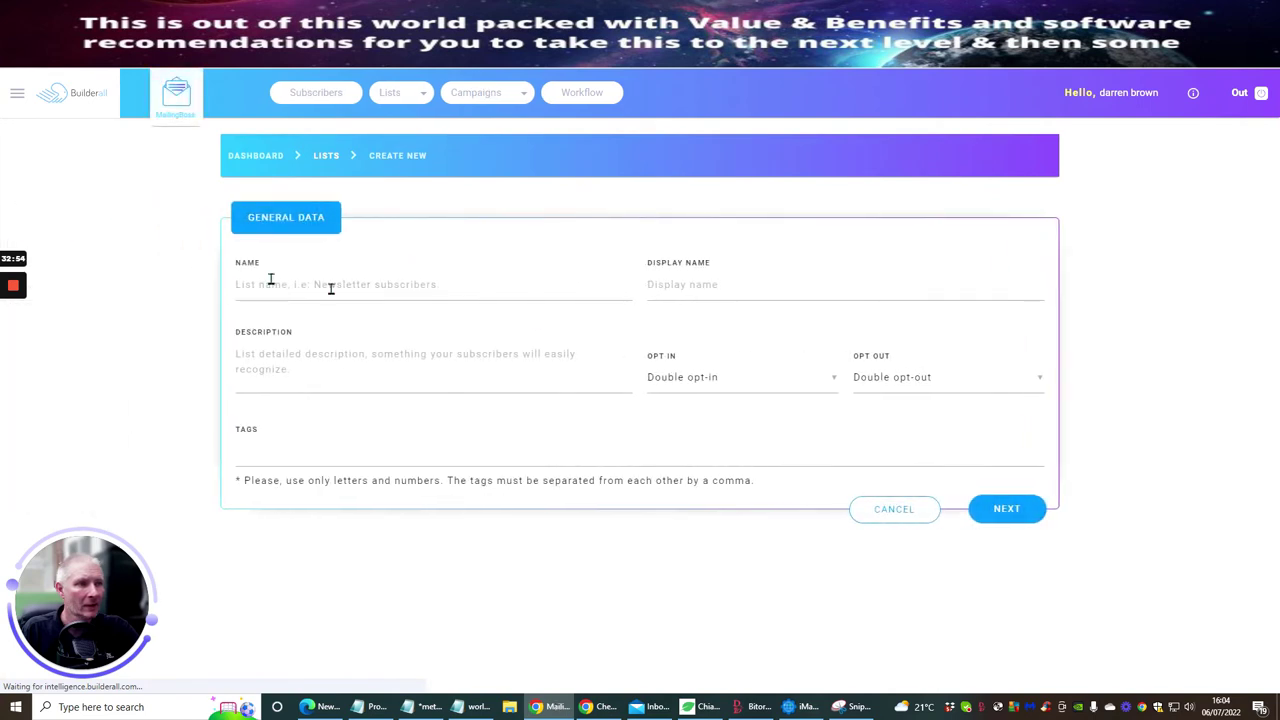
# - Name the new list "chrissys angelic healing list"
pyautogui.click(377, 294)
pyautogui.write('c')
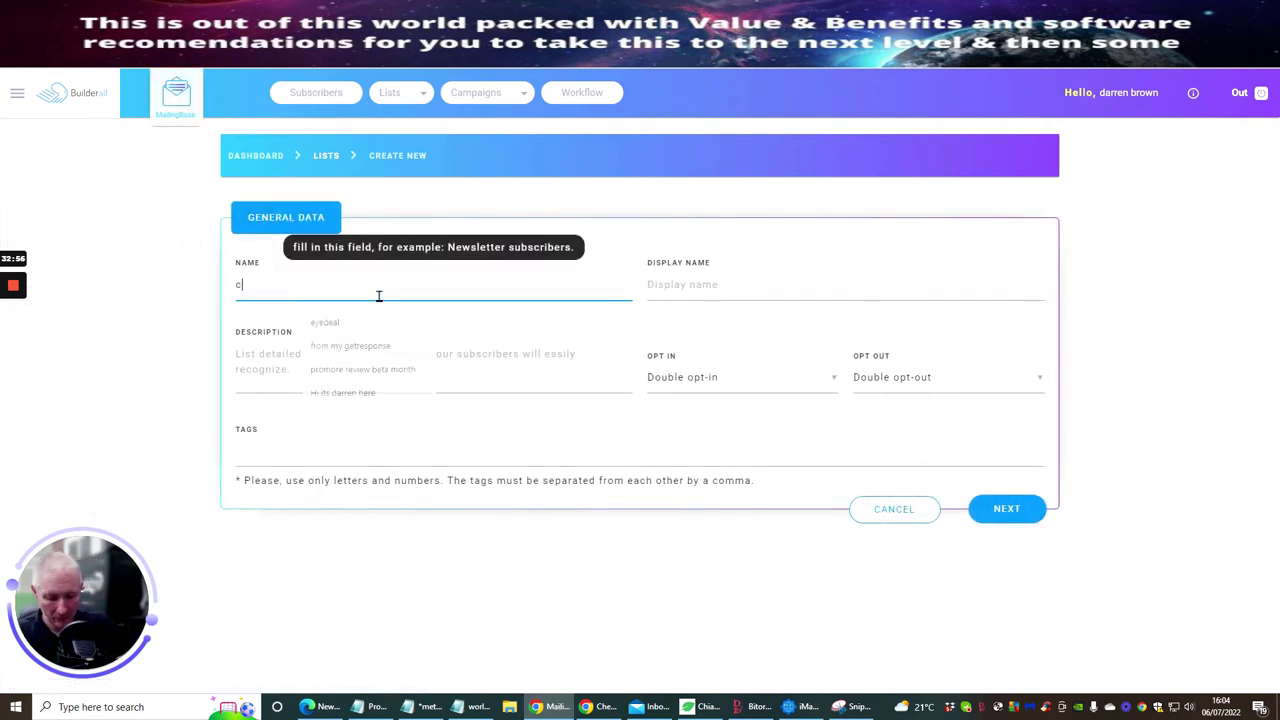
pyautogui.write('hjrisssy')
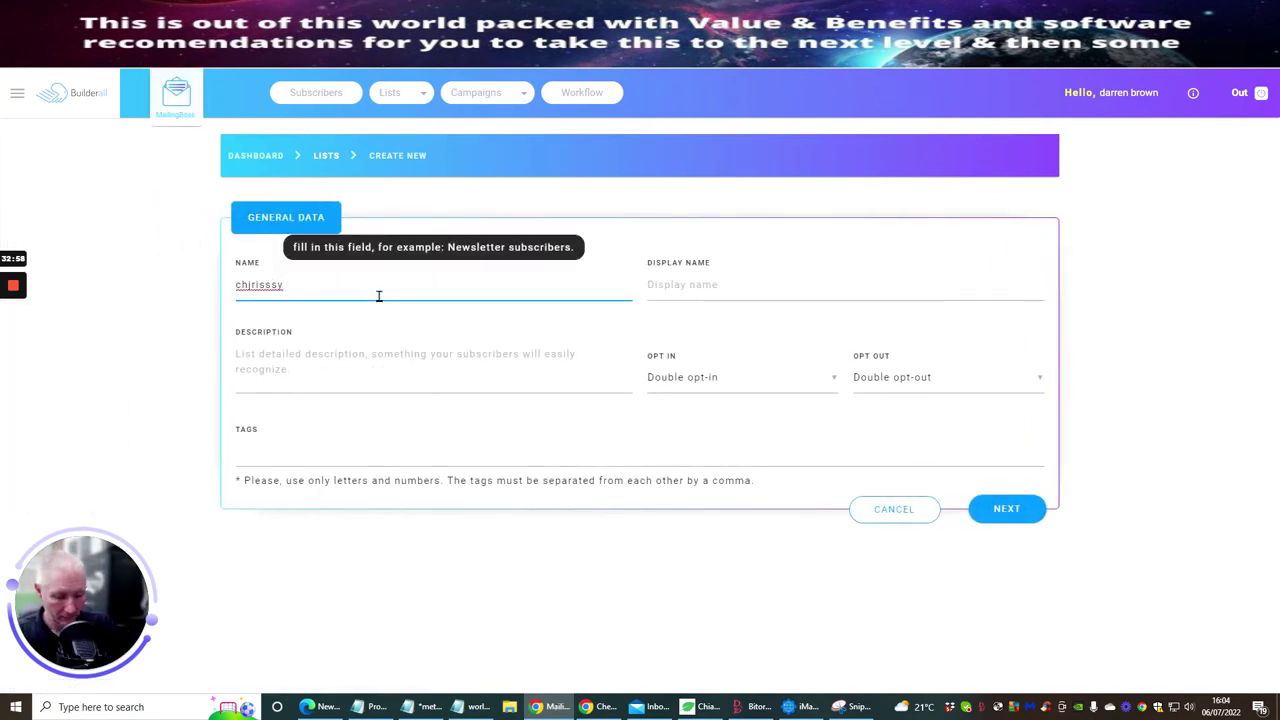
pyautogui.press('BackSpace')
pyautogui.press('BackSpace')
pyautogui.press('BackSpace')
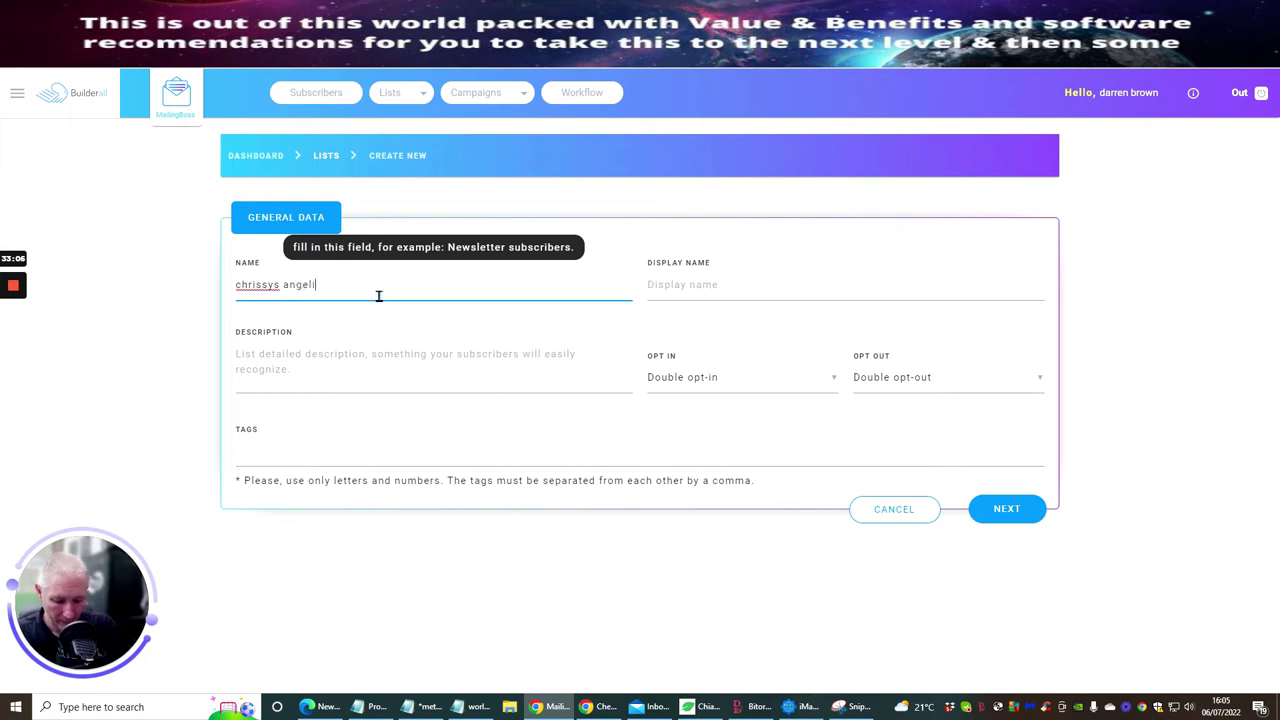
pyautogui.write('healing list')
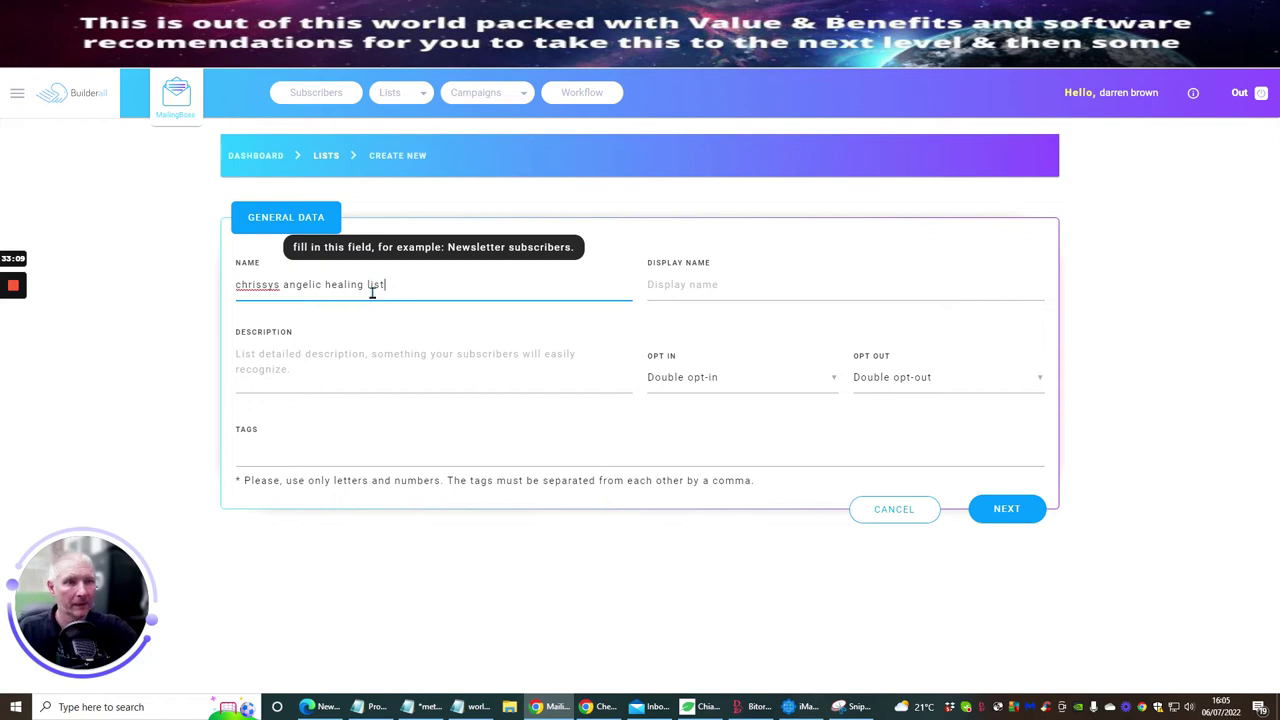
# - Enter "angelic healing for people and helping well being" as the list's description, correcting the spelling of "angelic"
pyautogui.click(328, 347)
pyautogui.write('angeliv heal')
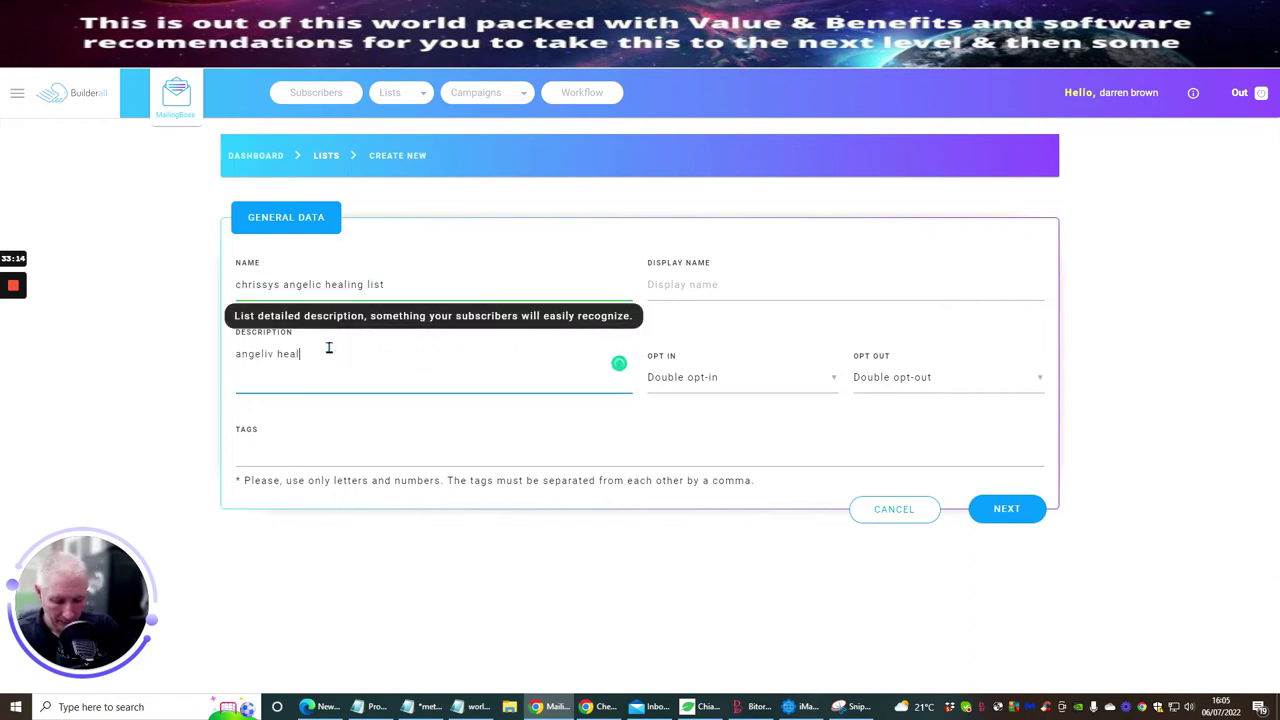
pyautogui.write('ing for people and helping well being')
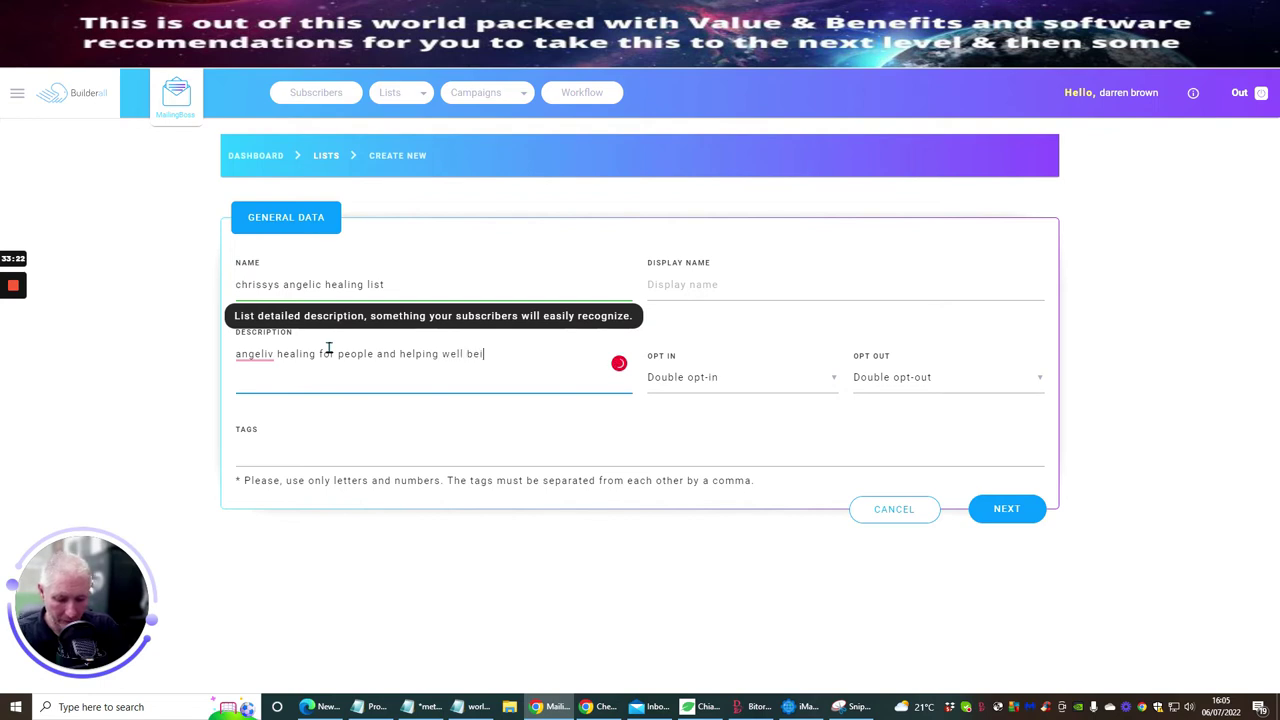
pyautogui.moveTo(255, 356)
pyautogui.click(268, 380)
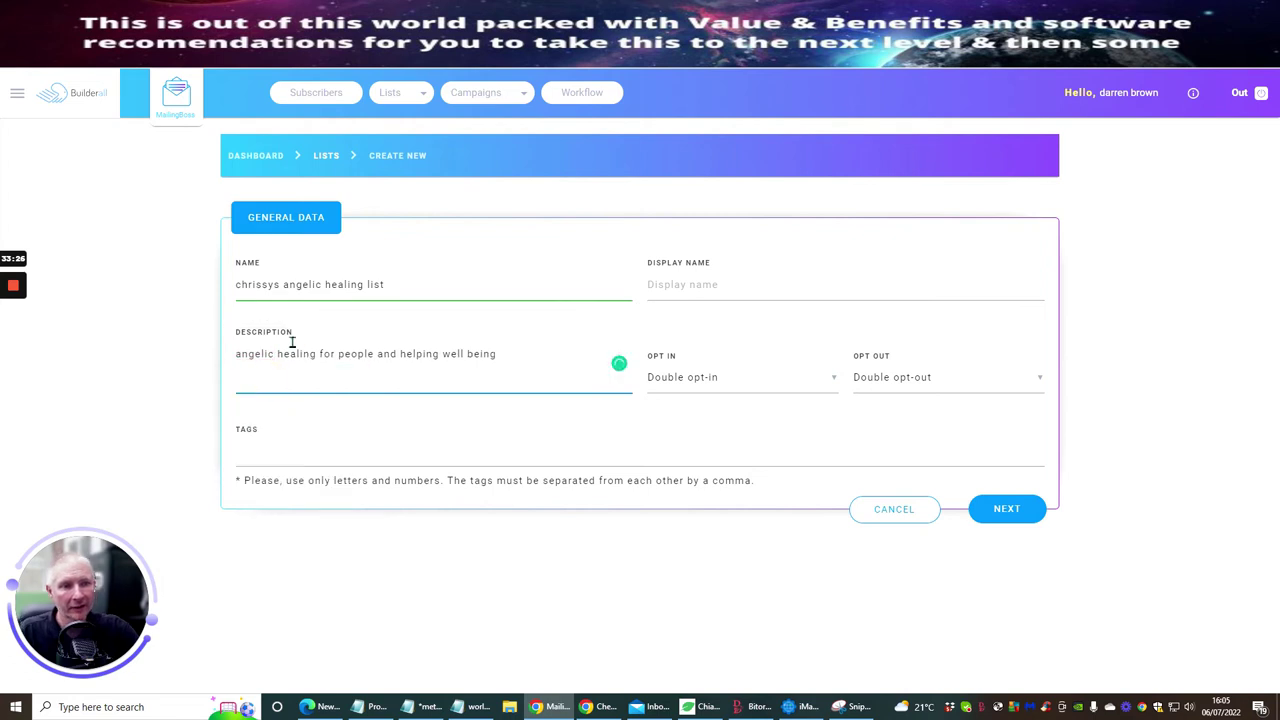
# - Add the tag "angelic ebook" to the new list
pyautogui.click(288, 451)
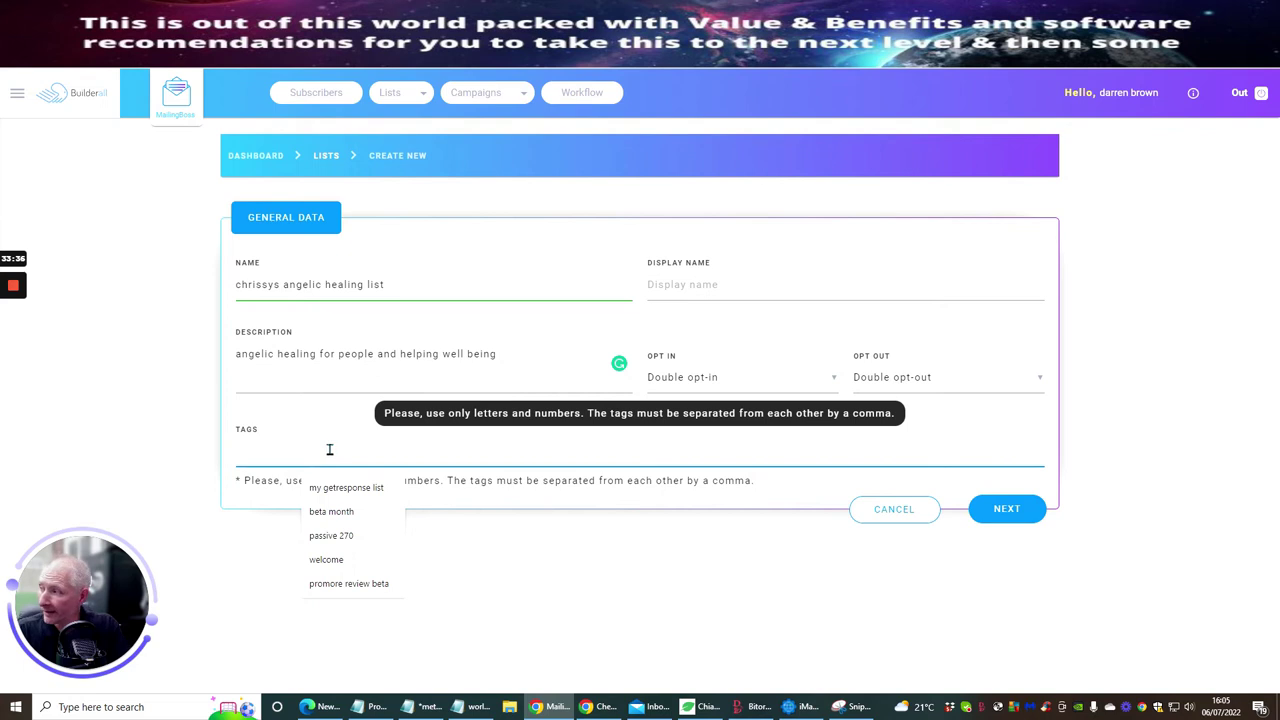
pyautogui.write('angelic ebook')
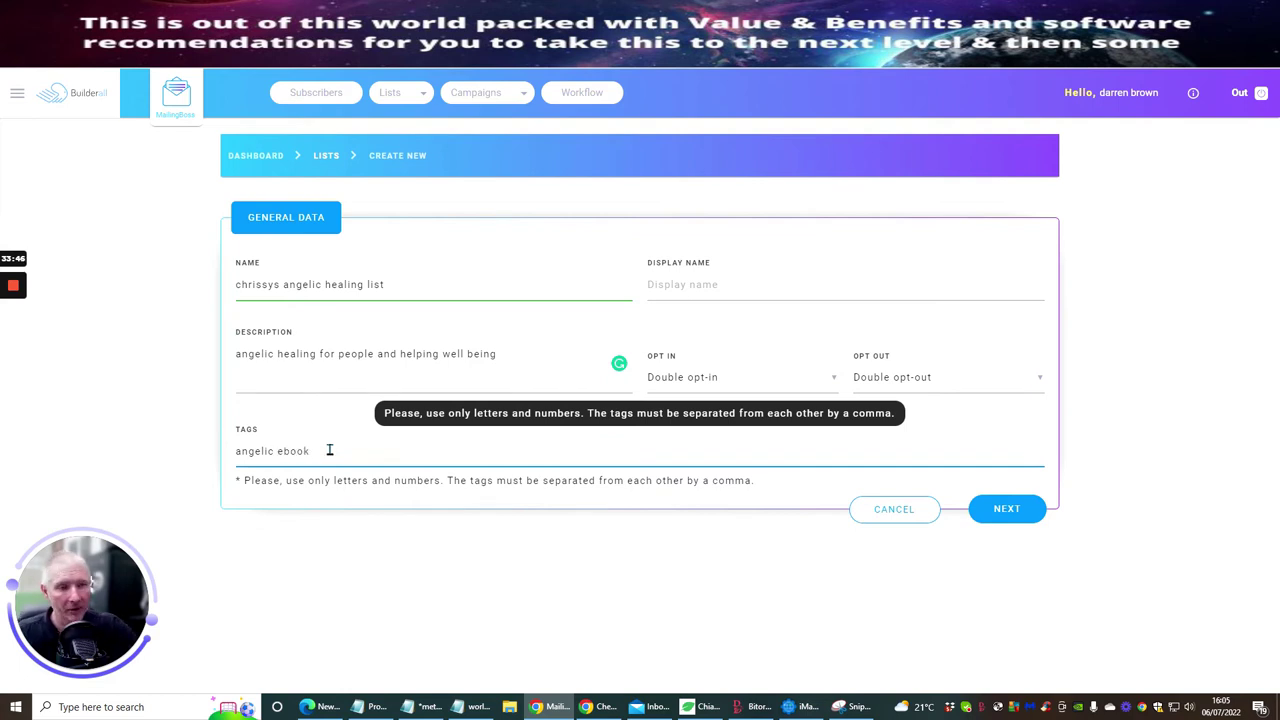
pyautogui.click(543, 266)
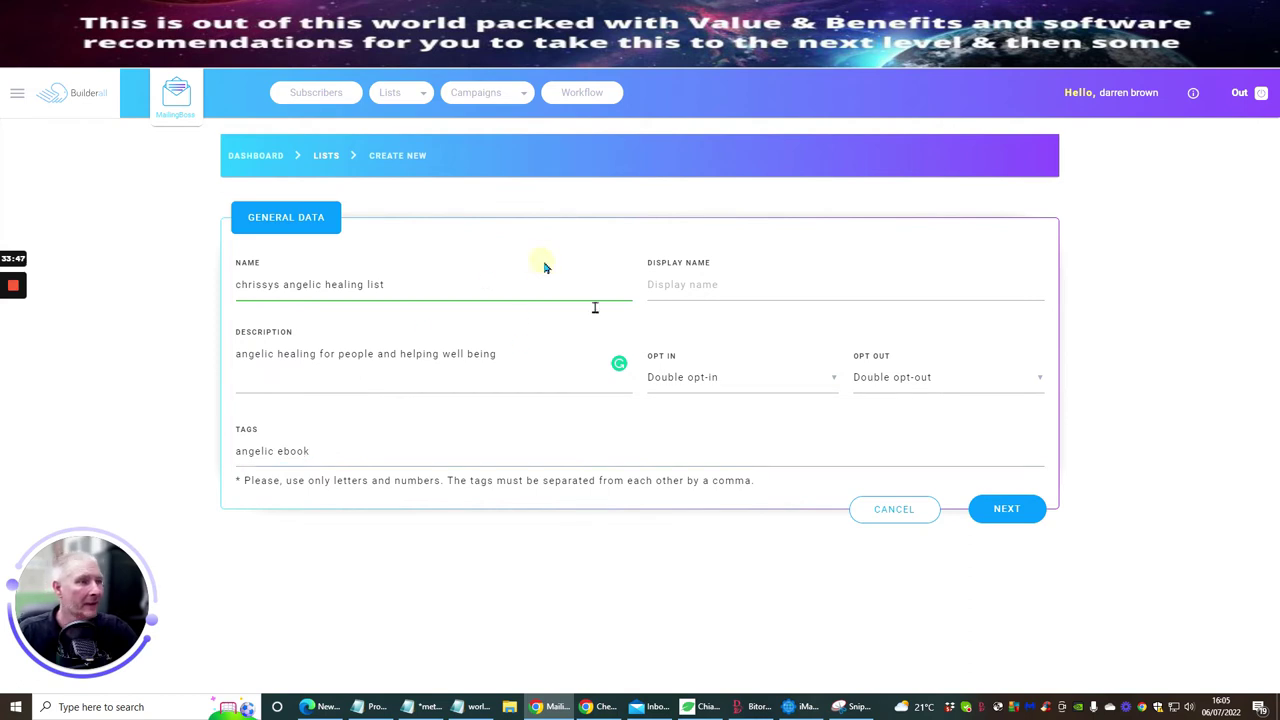
# - Copy the list name "chrissys angelic healing list" into the display name and proceed to the list's custom fields
pyautogui.click(708, 287)
pyautogui.write('chrisssys')
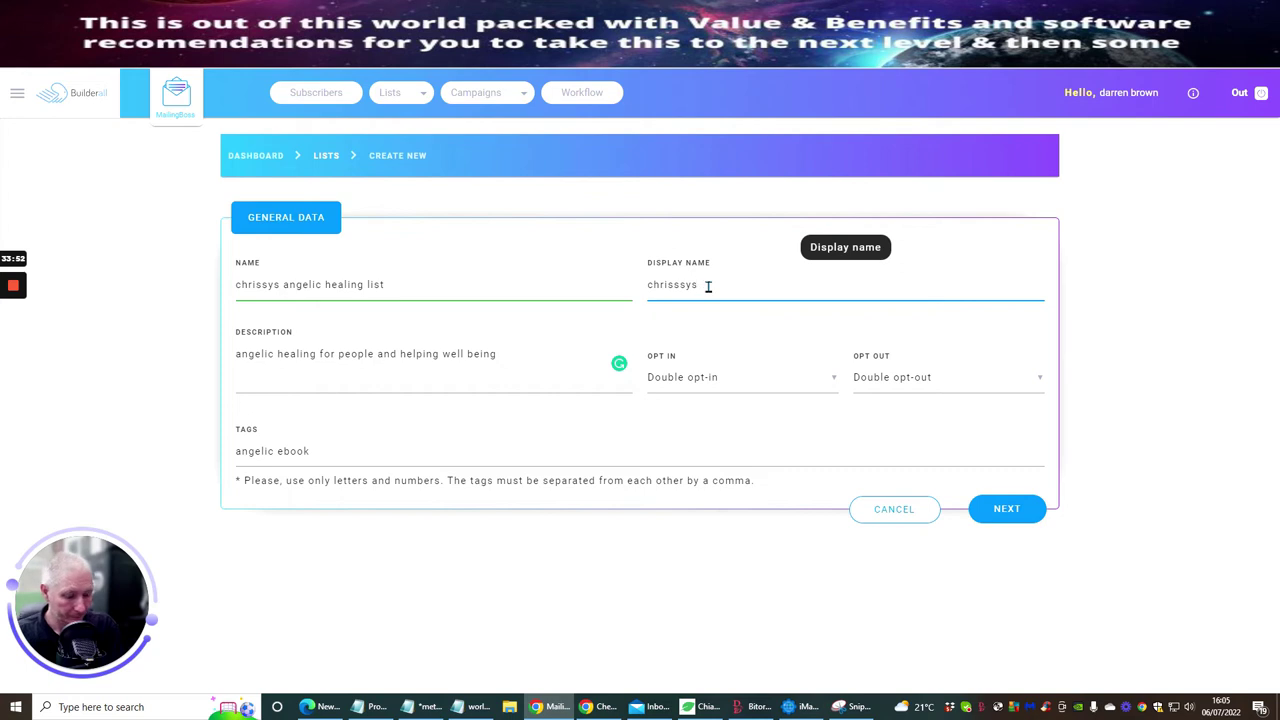
pyautogui.moveTo(393, 286); pyautogui.dragTo(216, 289)
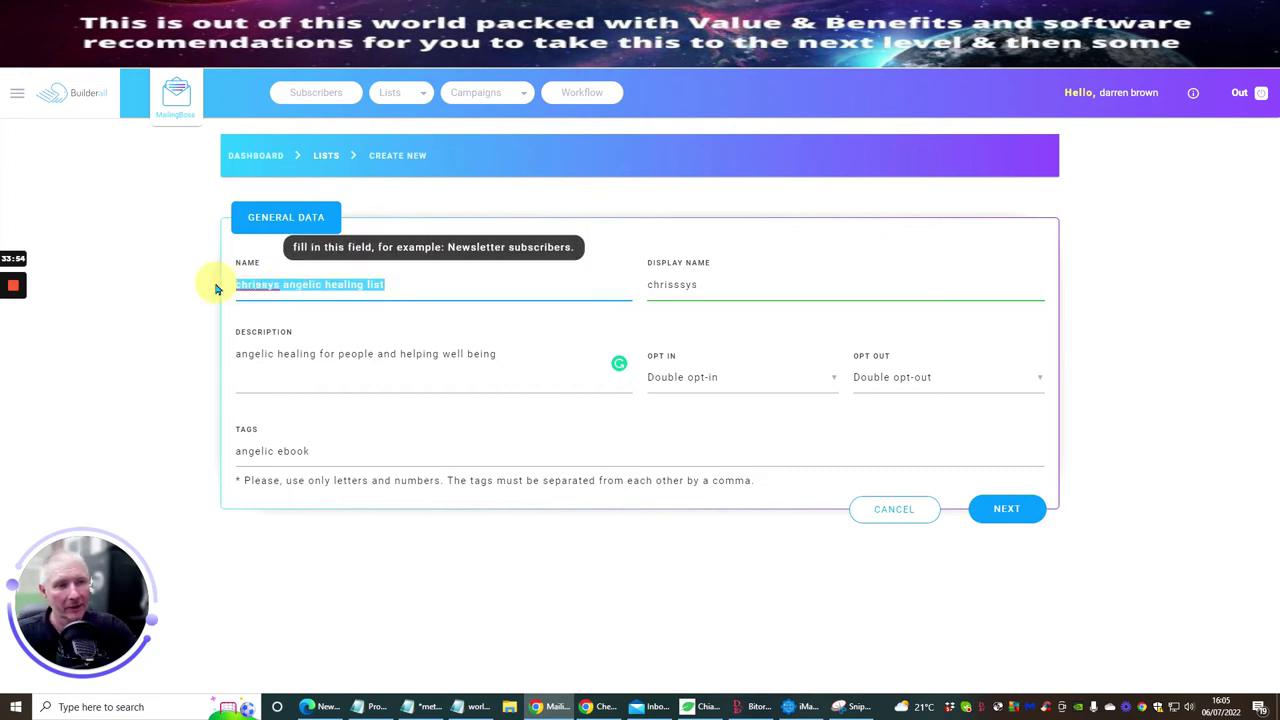
pyautogui.rightClick(281, 284)
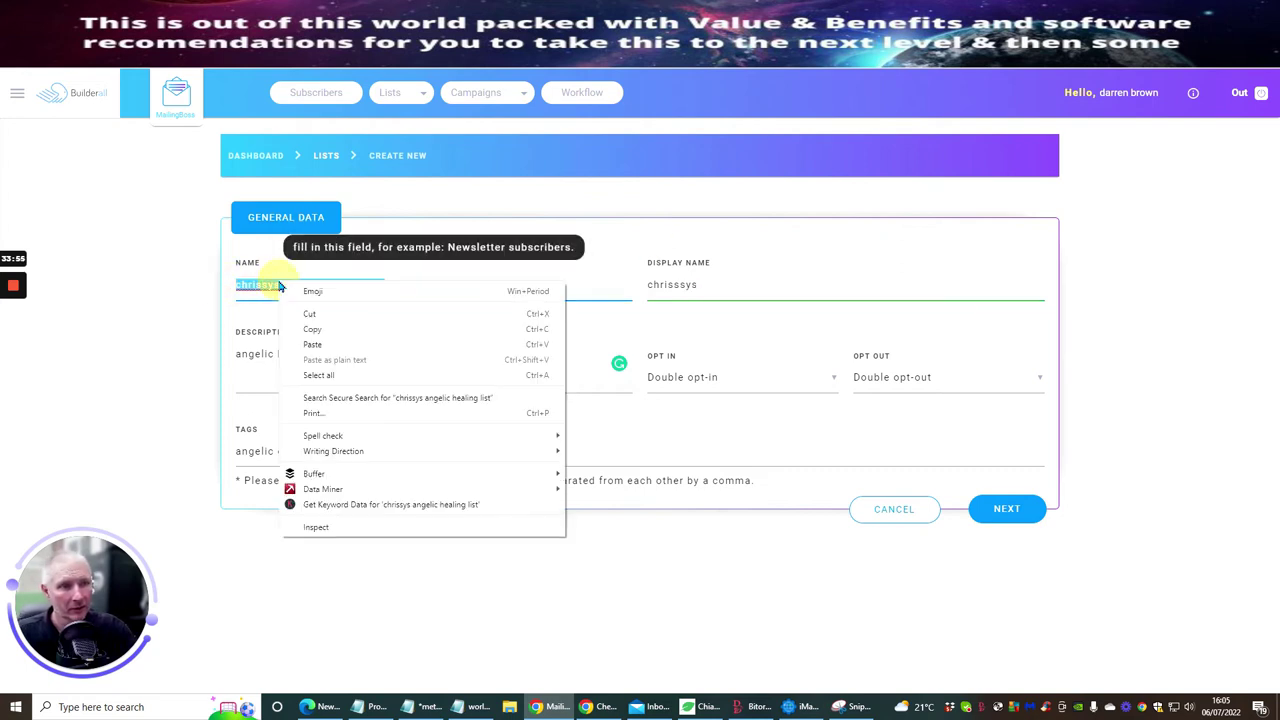
pyautogui.click(287, 330)
pyautogui.moveTo(720, 286); pyautogui.dragTo(605, 286)
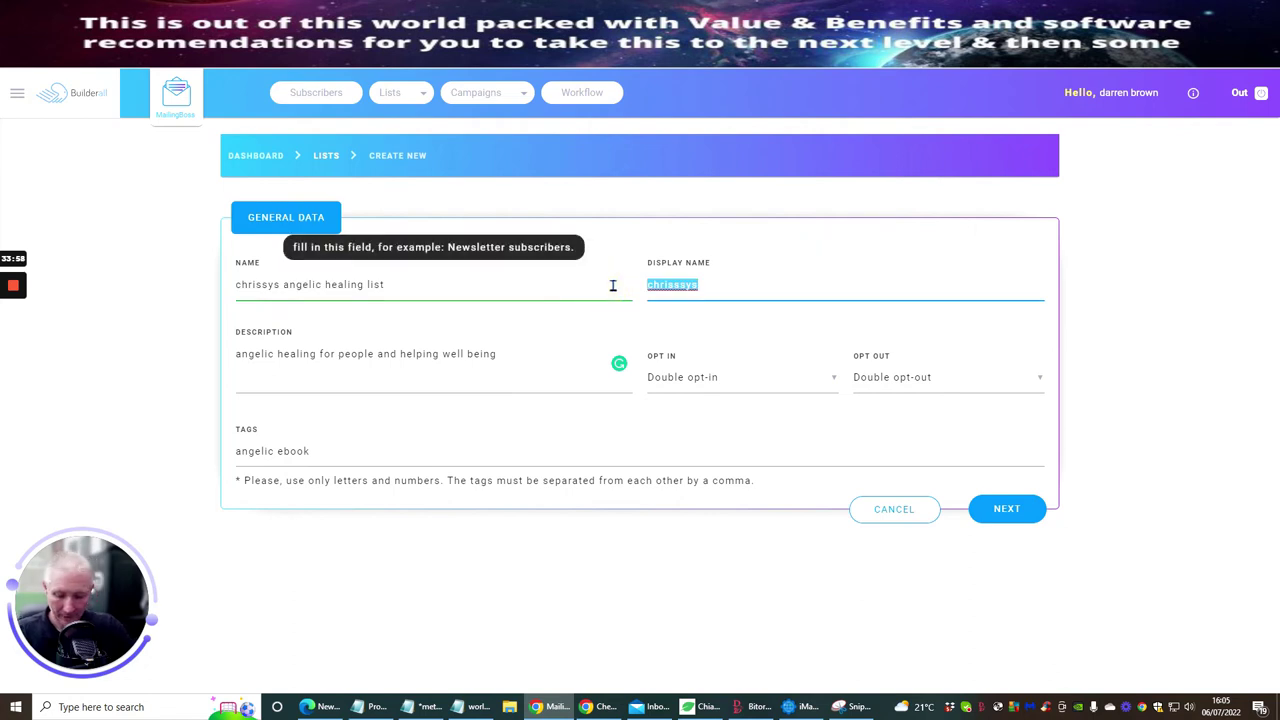
pyautogui.hotkey('ctrl', 'v')
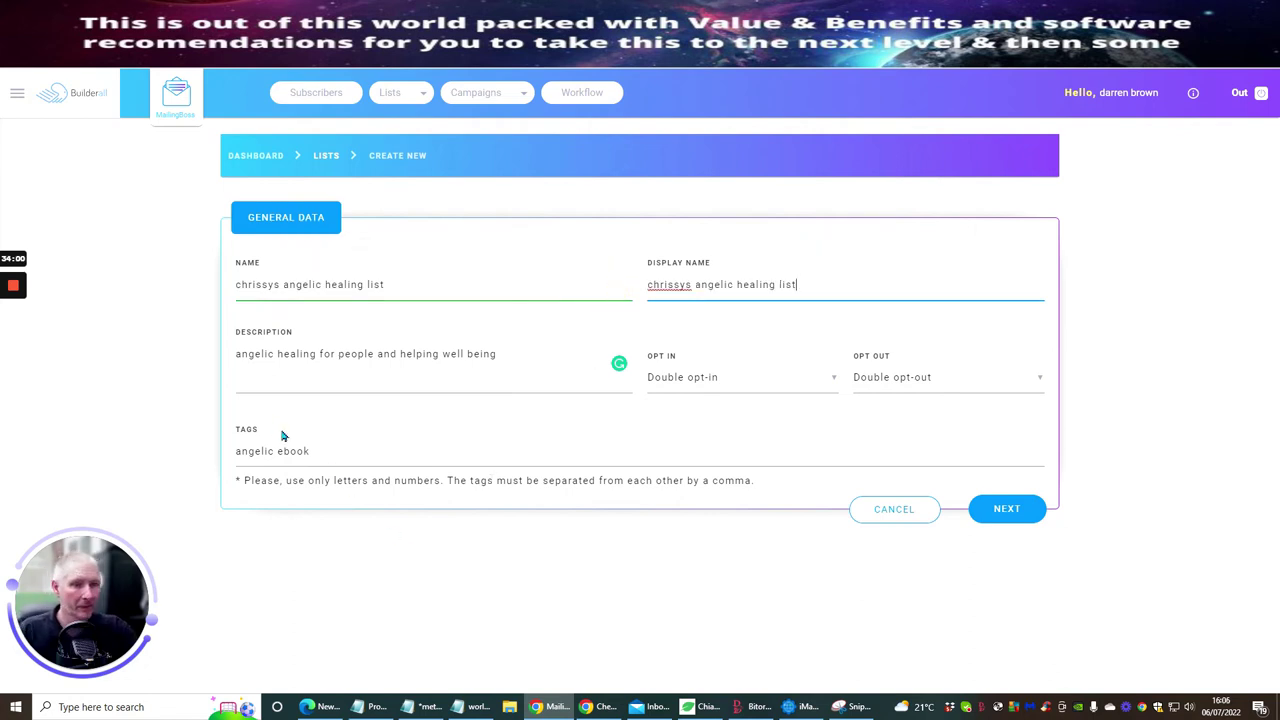
pyautogui.click(1008, 512)
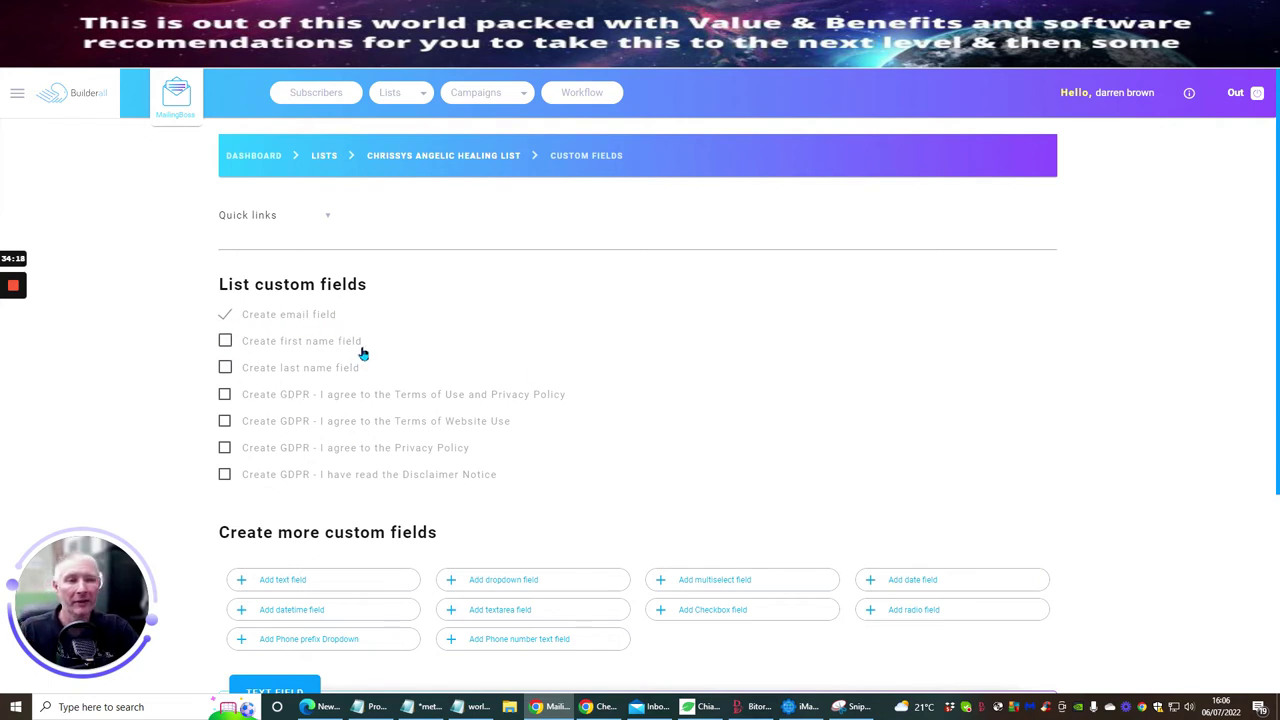
# - Add a first name field to the new list's custom fields and save the changes
pyautogui.click(225, 341)
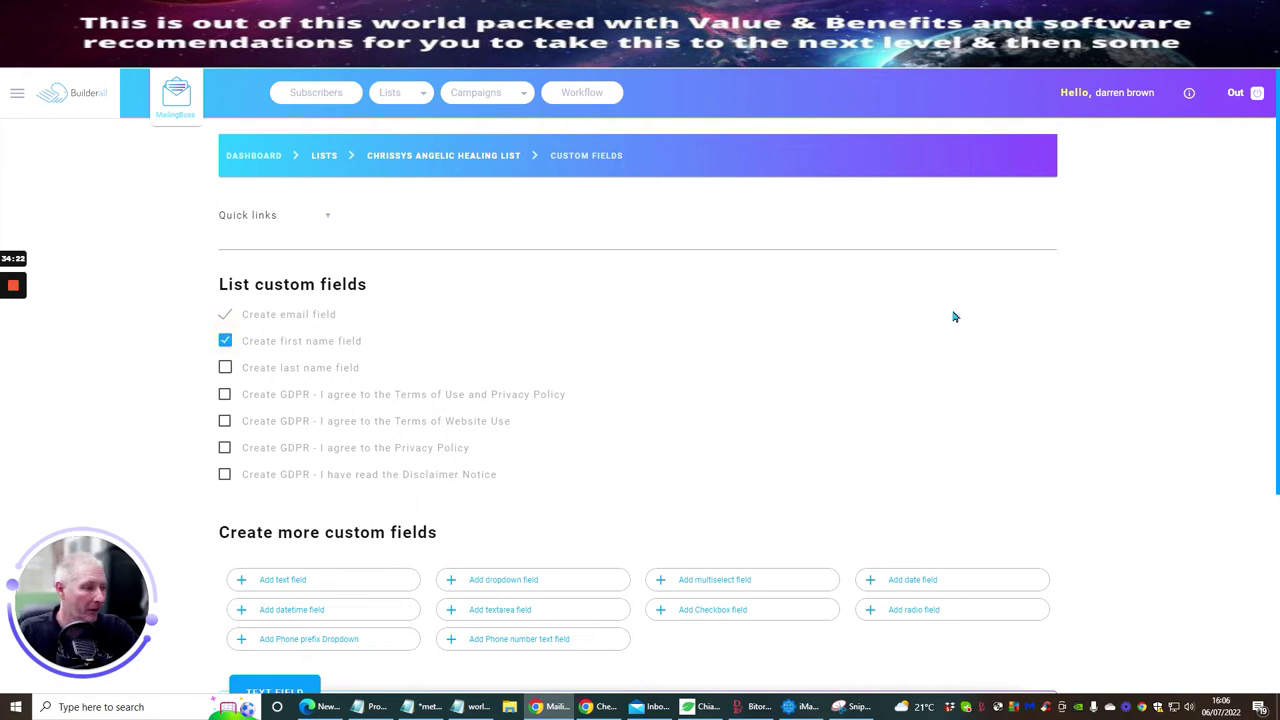
pyautogui.scroll(-2, 950, 317)
pyautogui.scroll(-1, 941, 312)
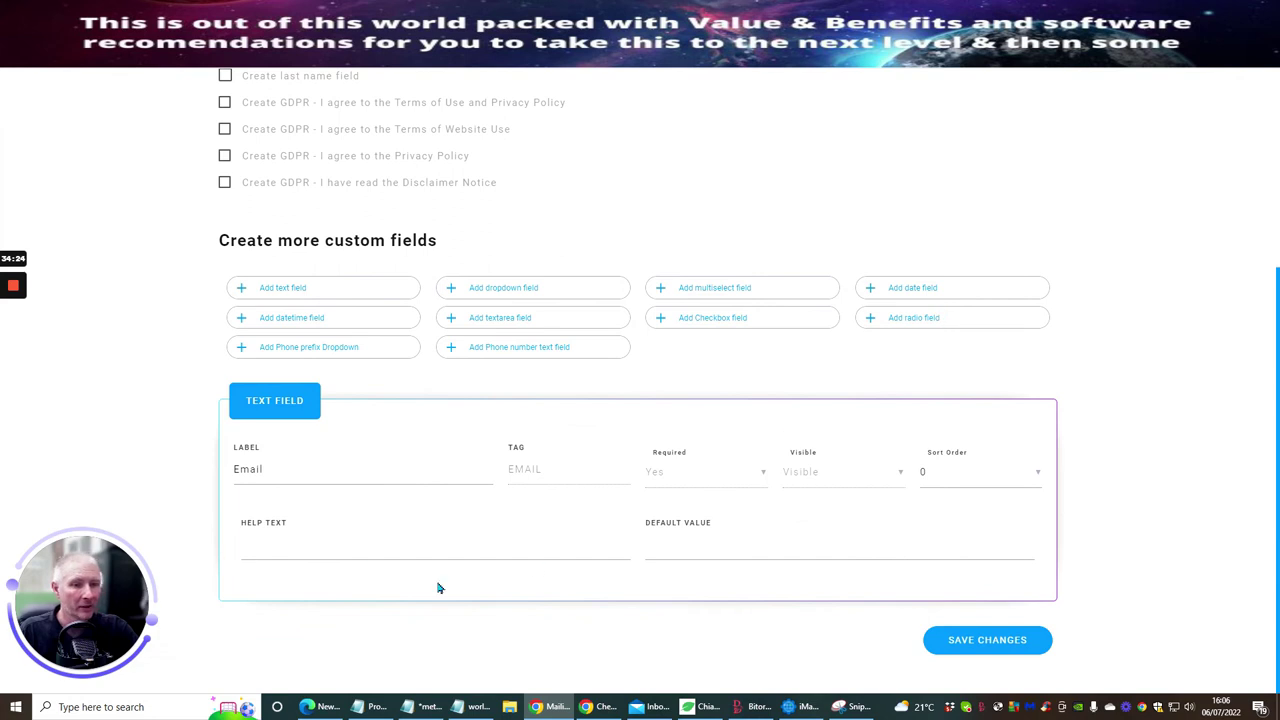
pyautogui.click(951, 641)
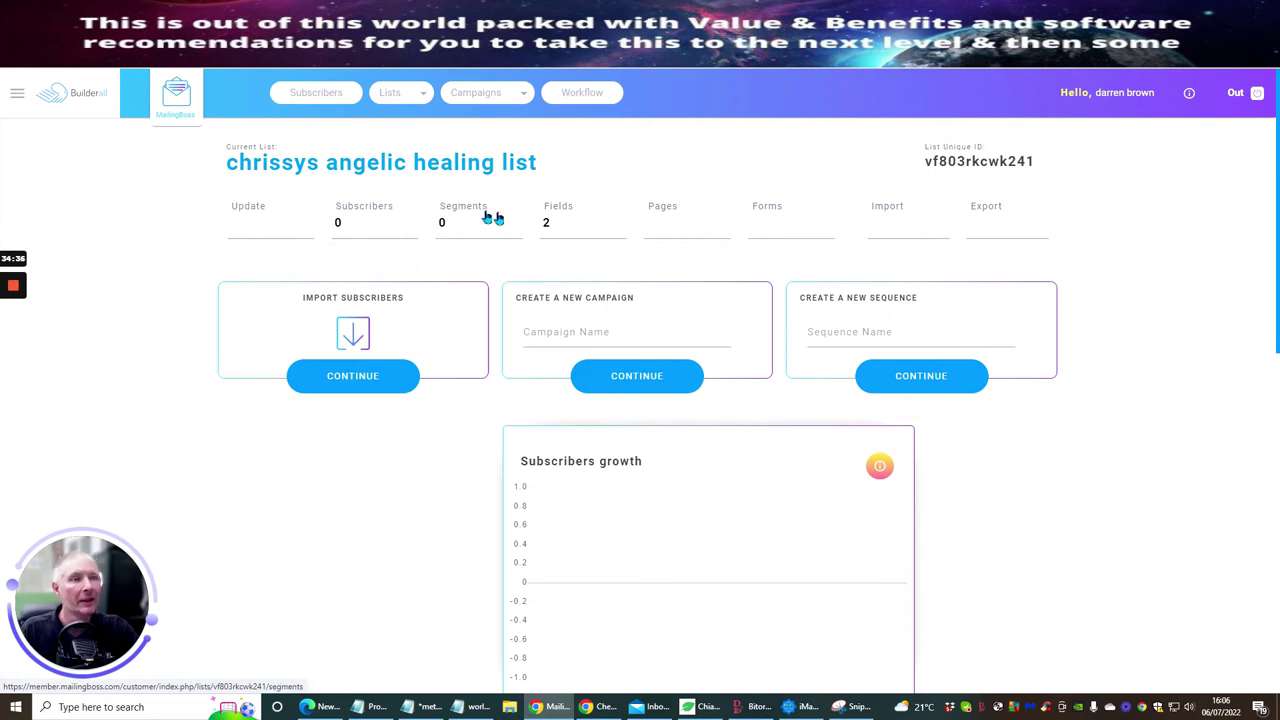
# - Return to the Cheetah page editor and connect the landing page's sign-up form to "chrissys angelic healing list"
pyautogui.scroll(-3, 1149, 263)
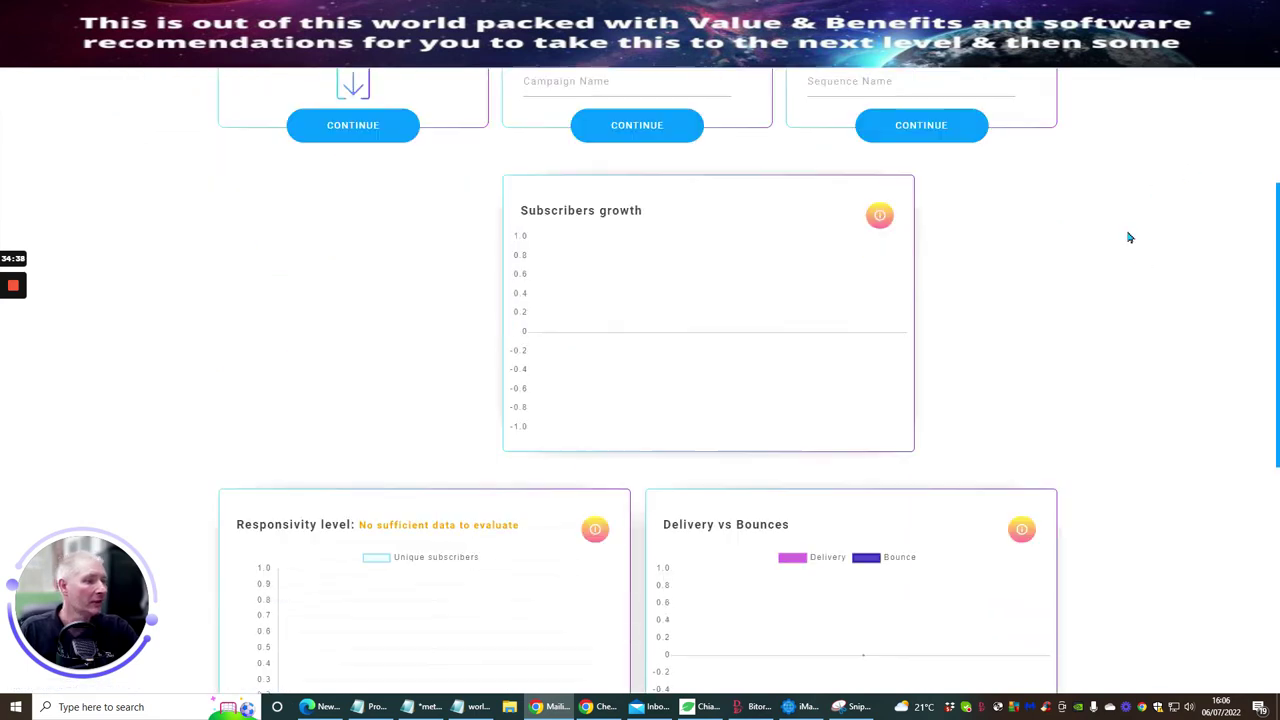
pyautogui.scroll(3, 1129, 237)
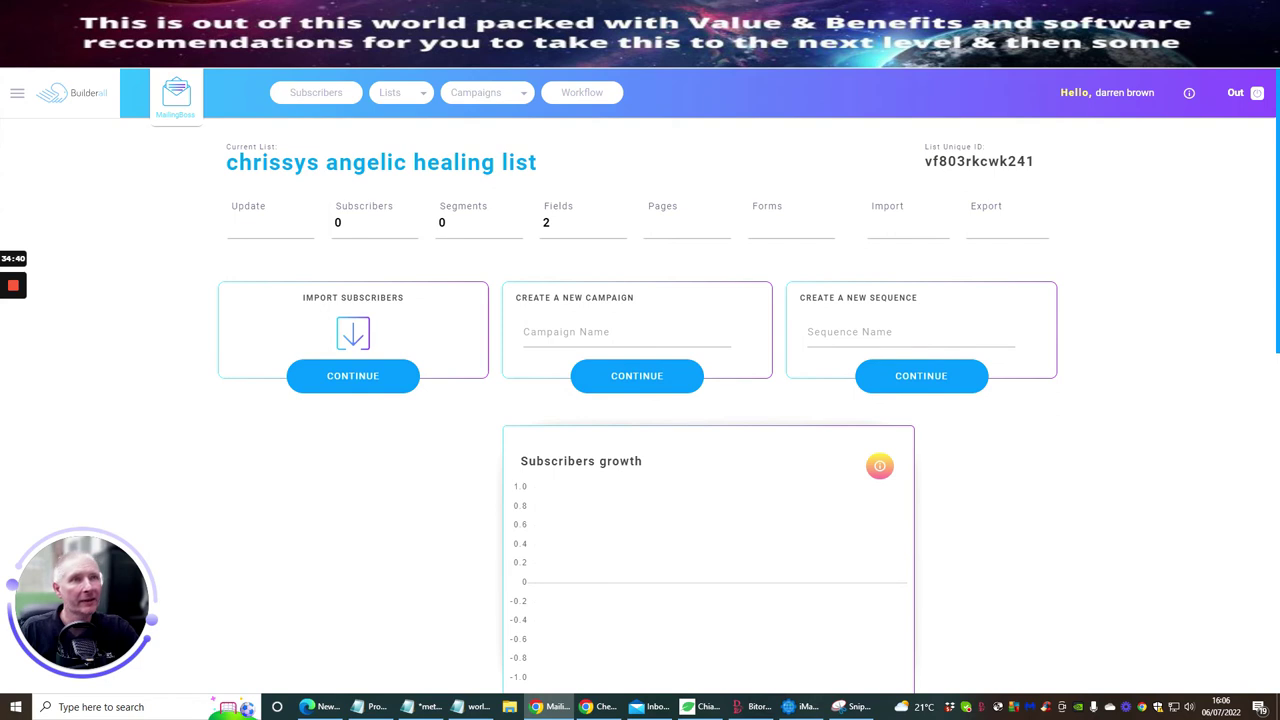
pyautogui.hotkey('ctrl', 'Tab')
pyautogui.hotkey('ctrl', 'Tab')
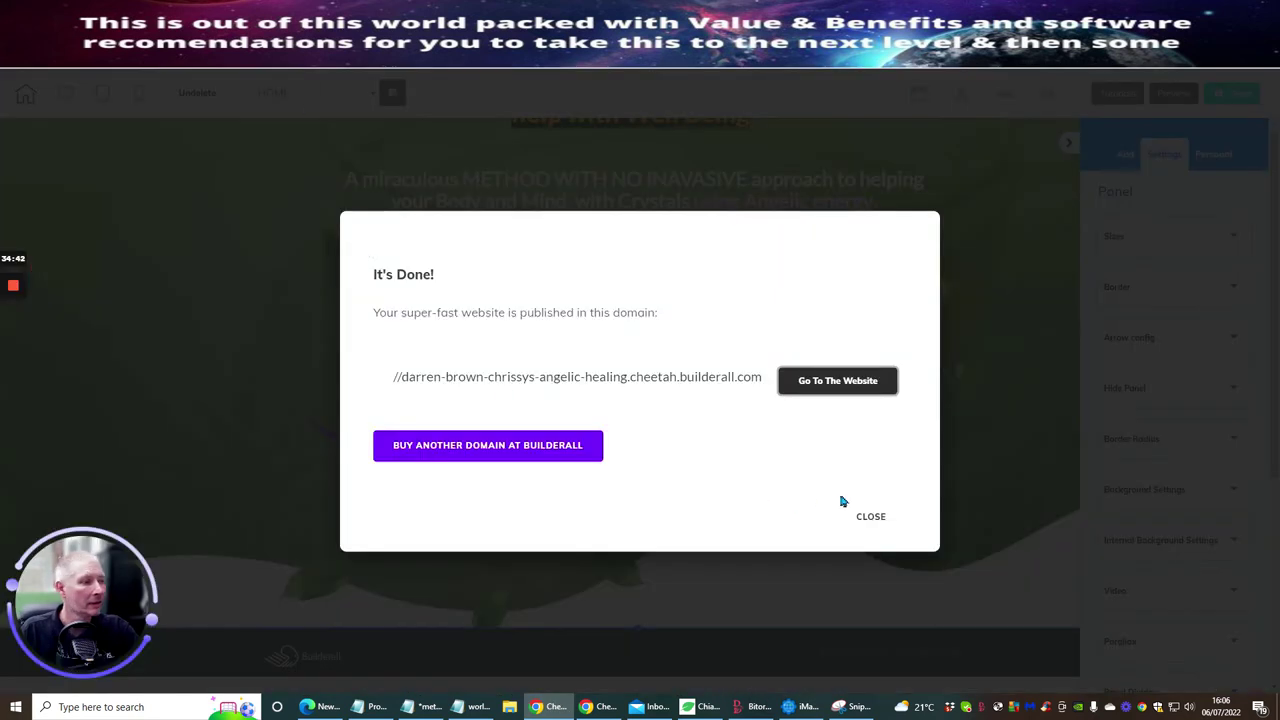
pyautogui.click(868, 516)
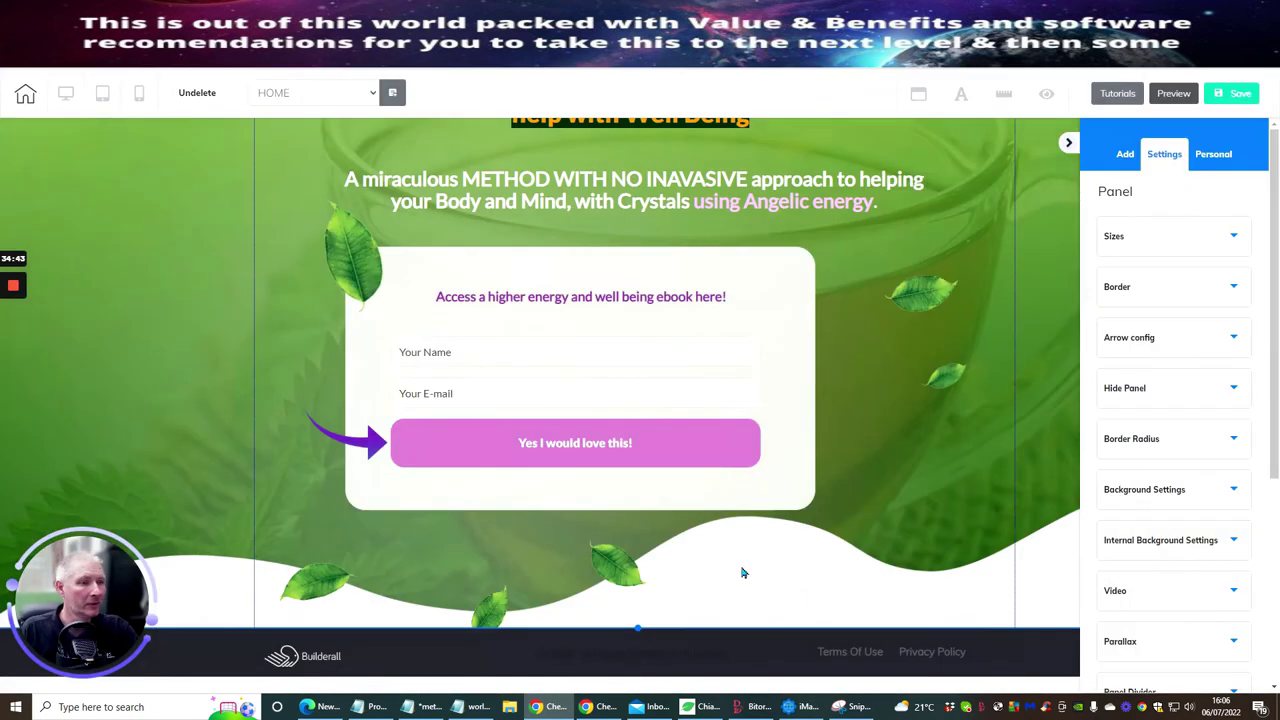
pyautogui.click(482, 351)
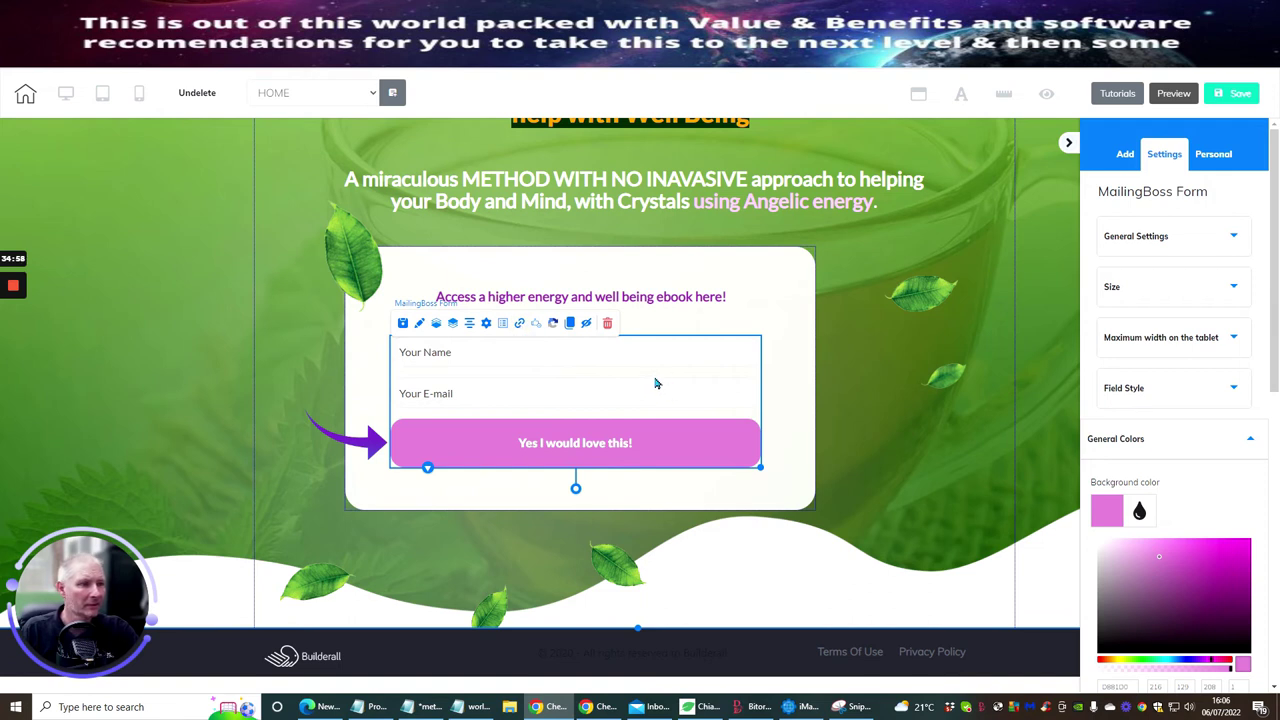
pyautogui.click(486, 325)
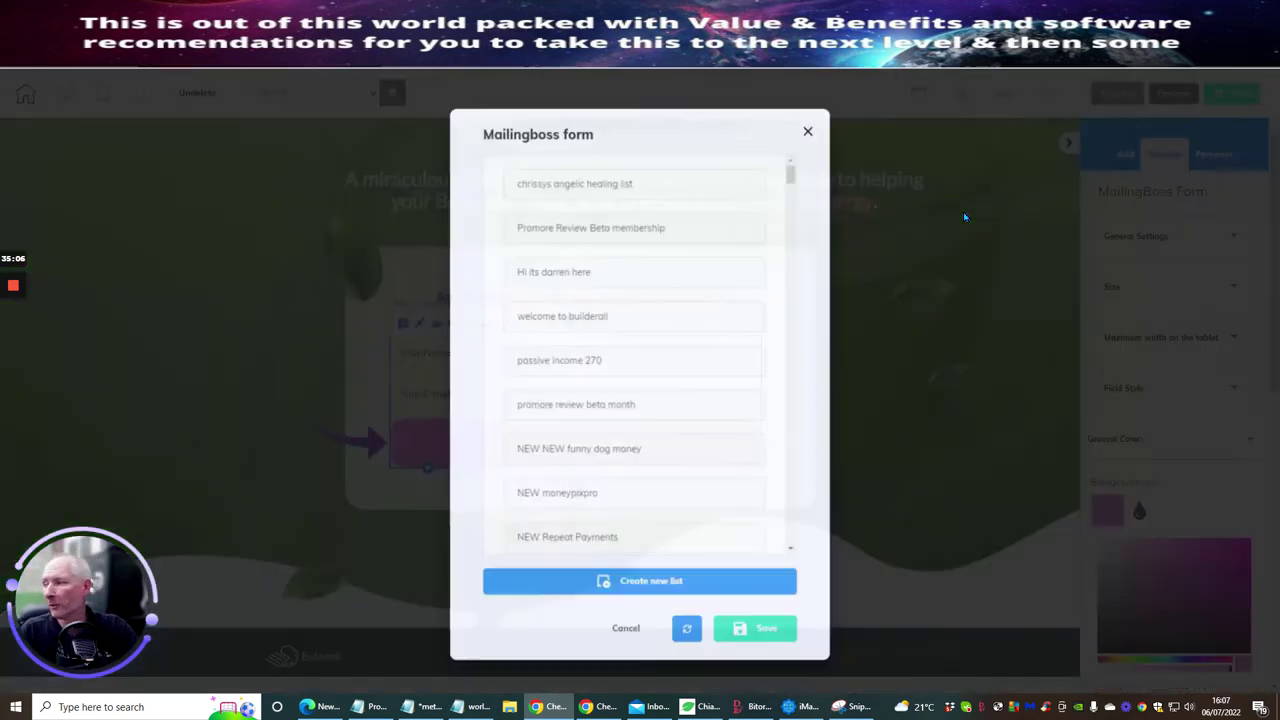
pyautogui.click(582, 190)
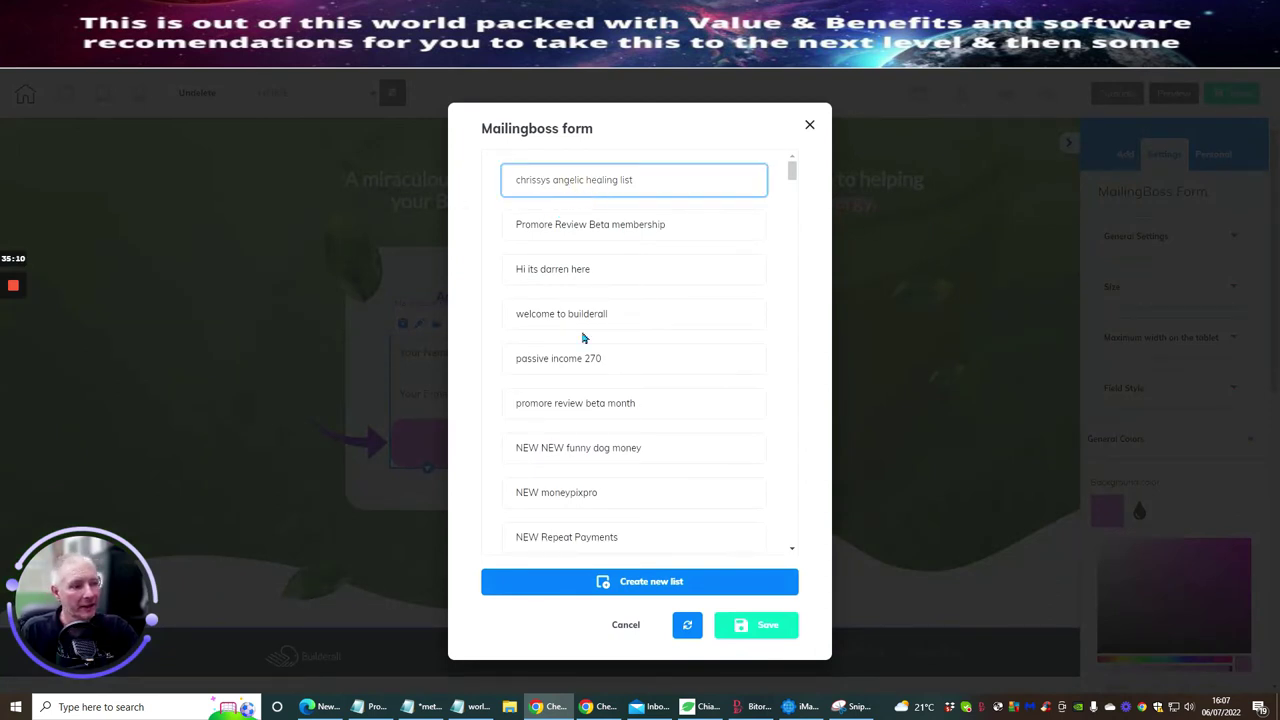
pyautogui.click(757, 625)
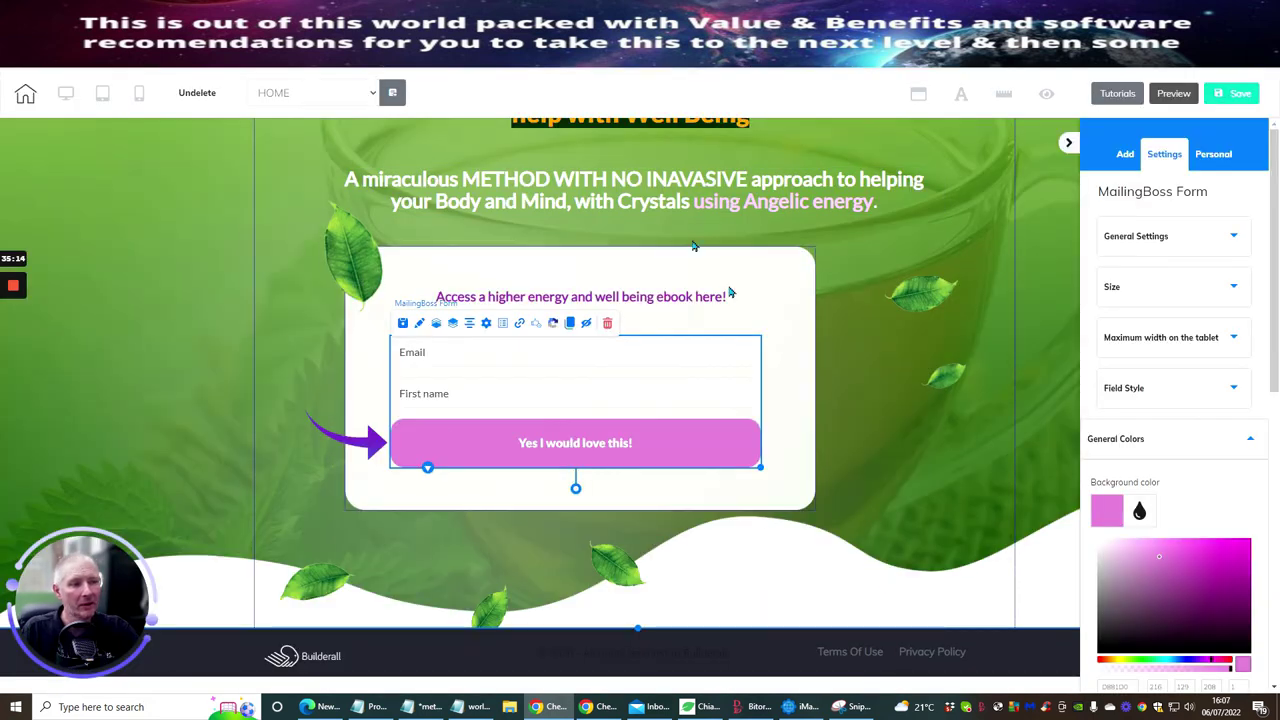
# - Link the sign-up form's subscribe pending URL to the PENDING page and save the list URL settings
pyautogui.click(486, 323)
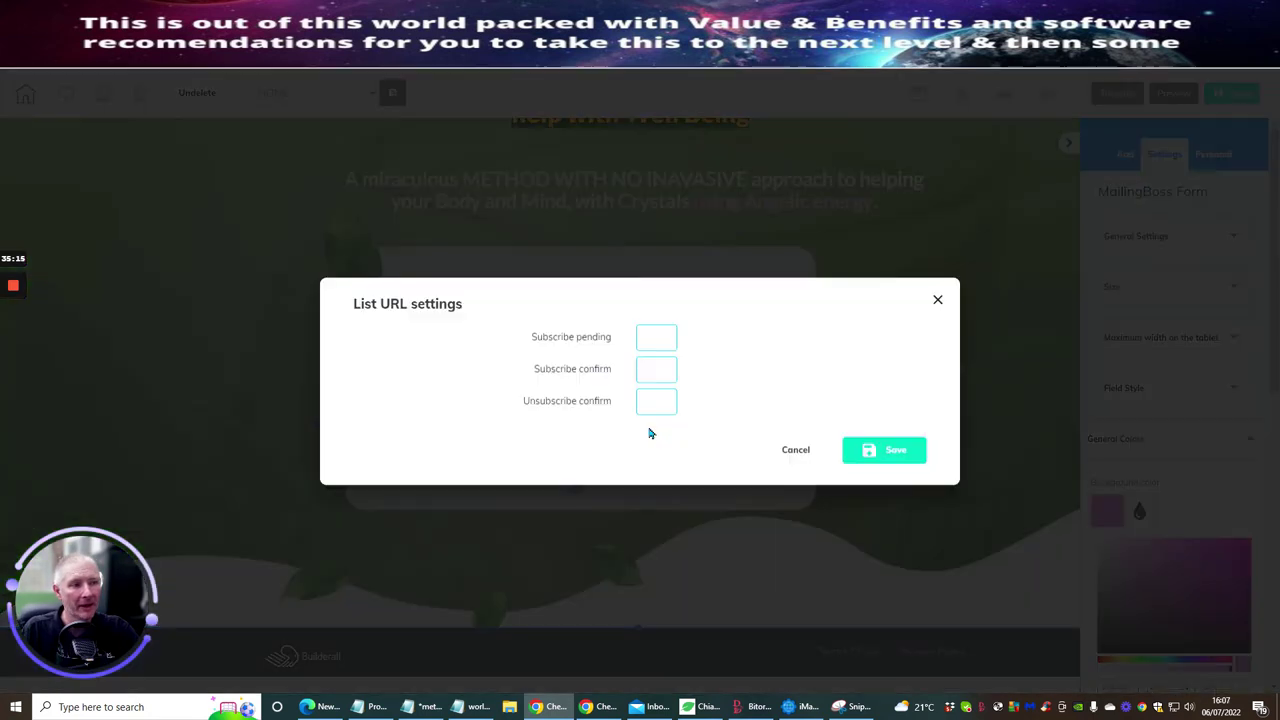
pyautogui.click(650, 342)
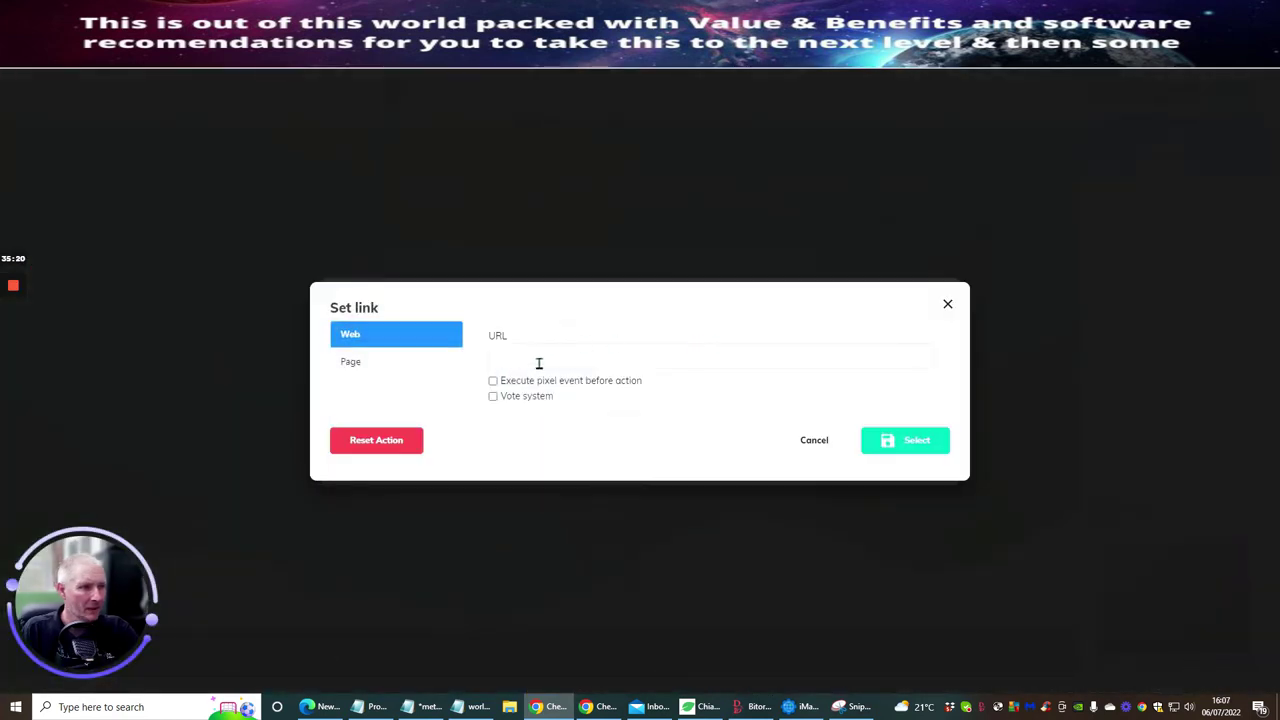
pyautogui.click(425, 360)
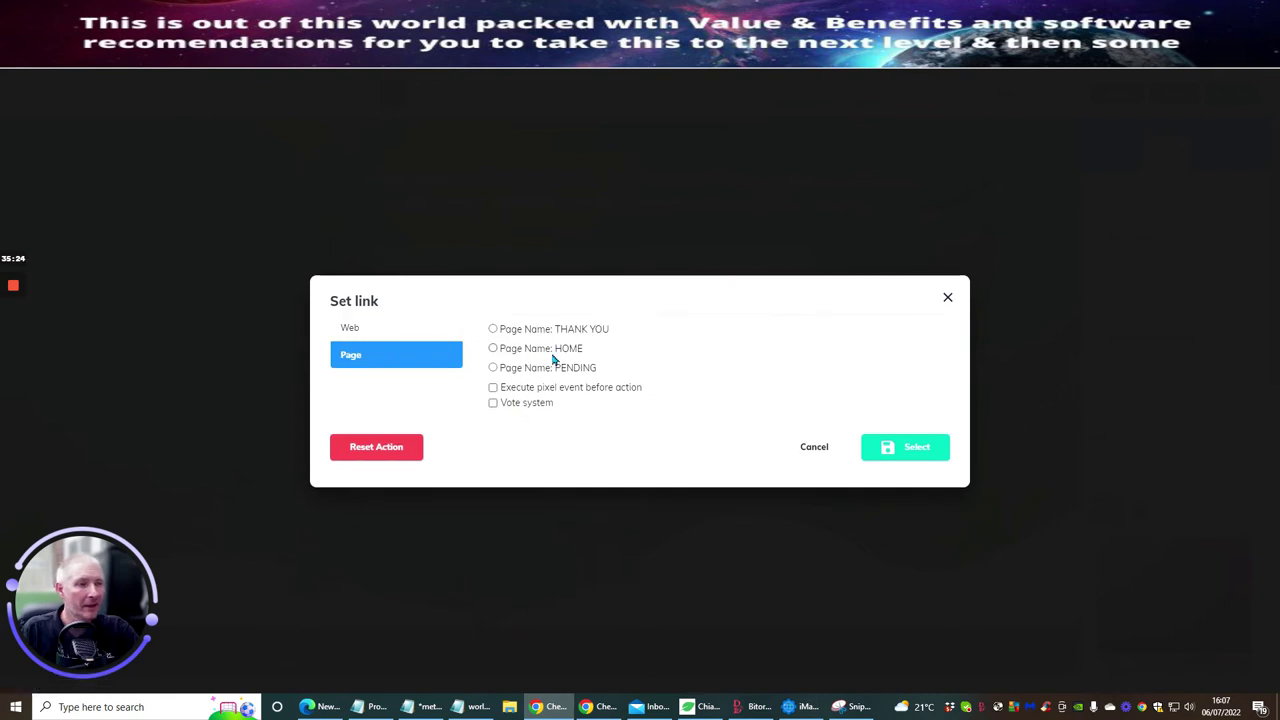
pyautogui.click(492, 368)
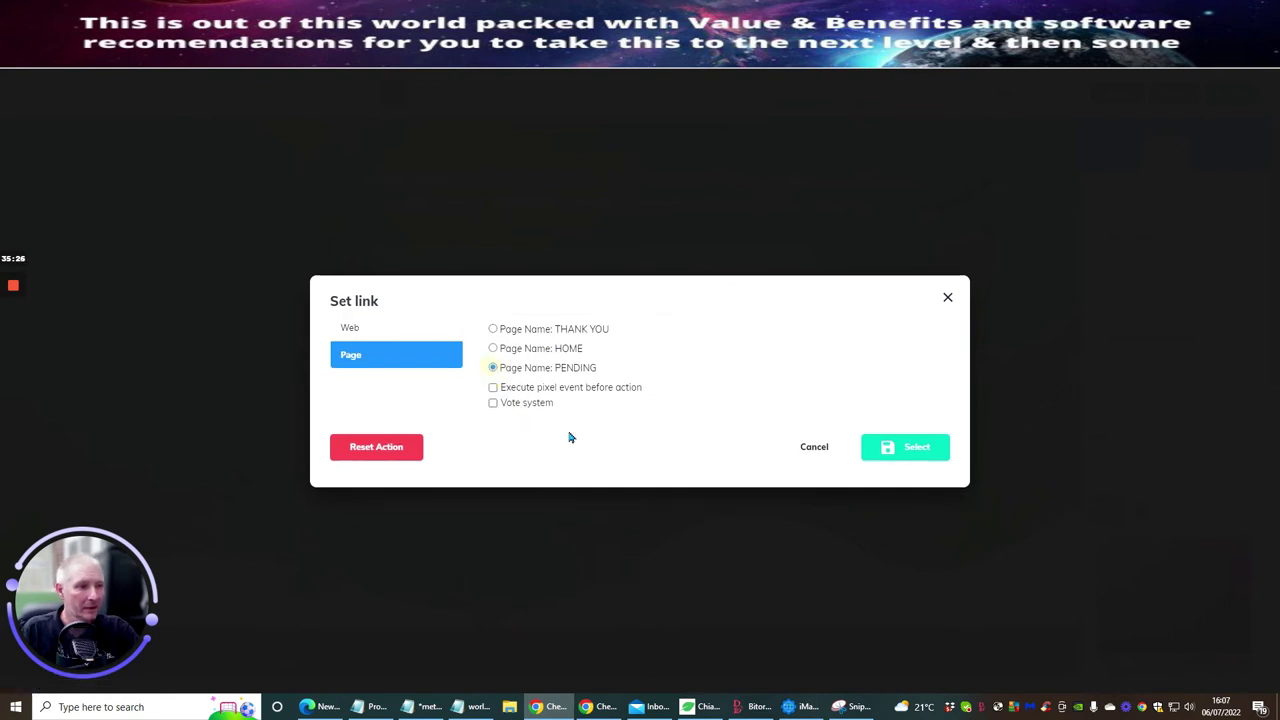
pyautogui.click(907, 449)
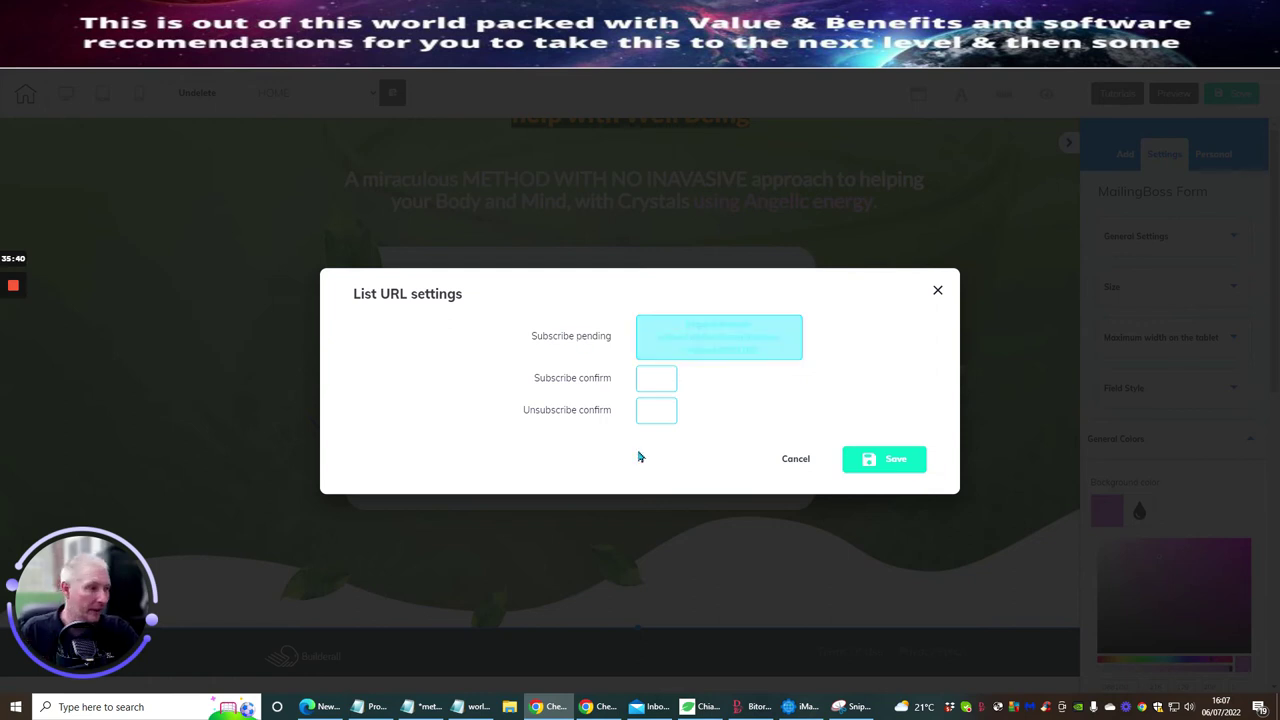
pyautogui.click(895, 460)
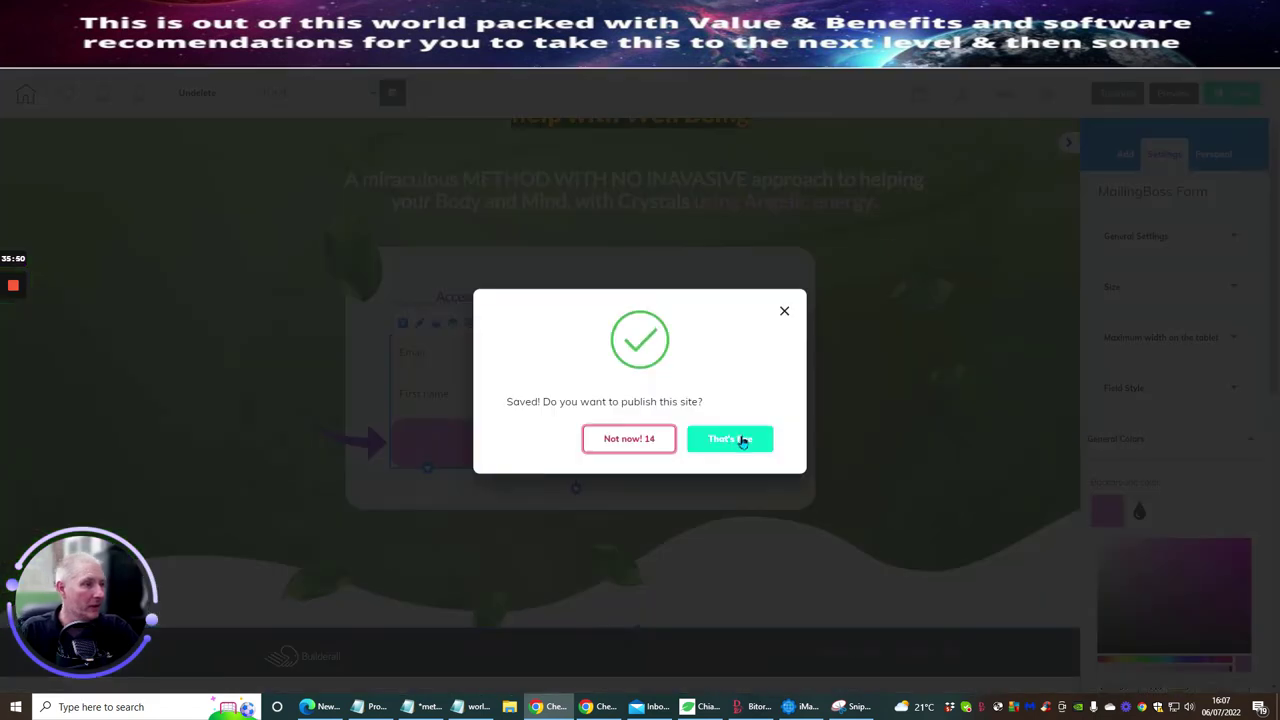
# - Publish the updated site and open its PENDING page for editing
pyautogui.click(908, 410)
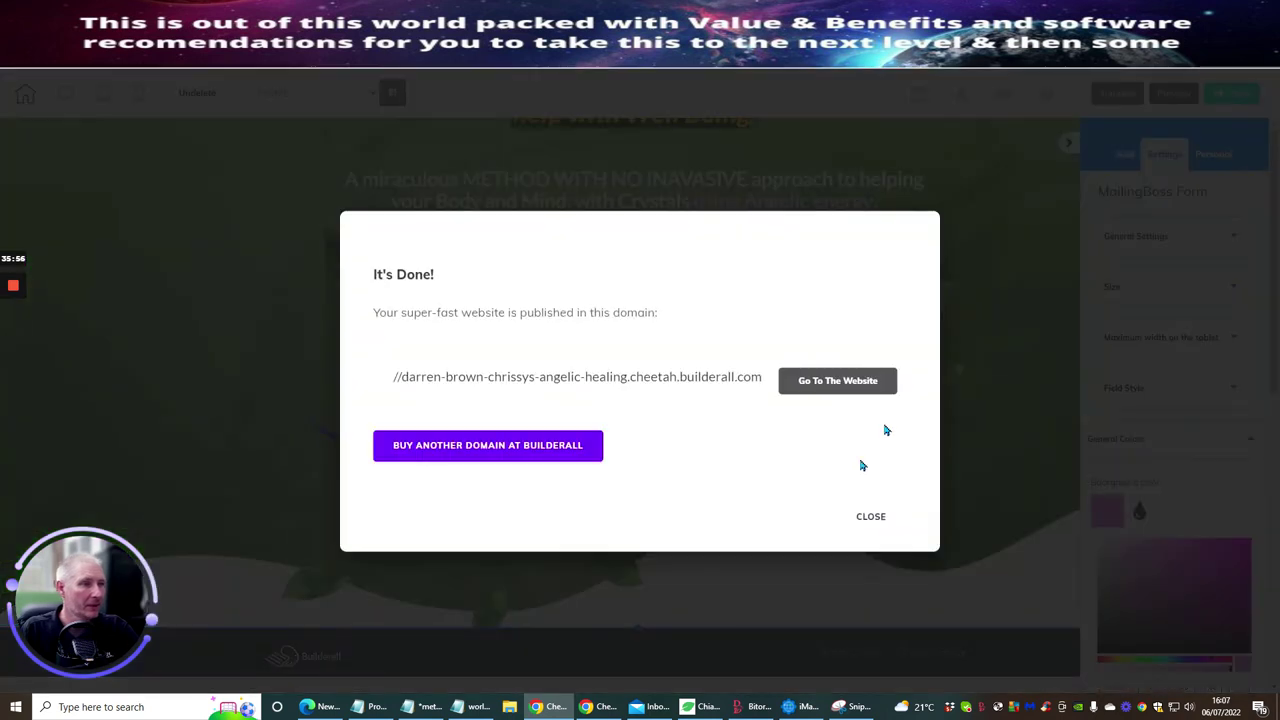
pyautogui.click(871, 517)
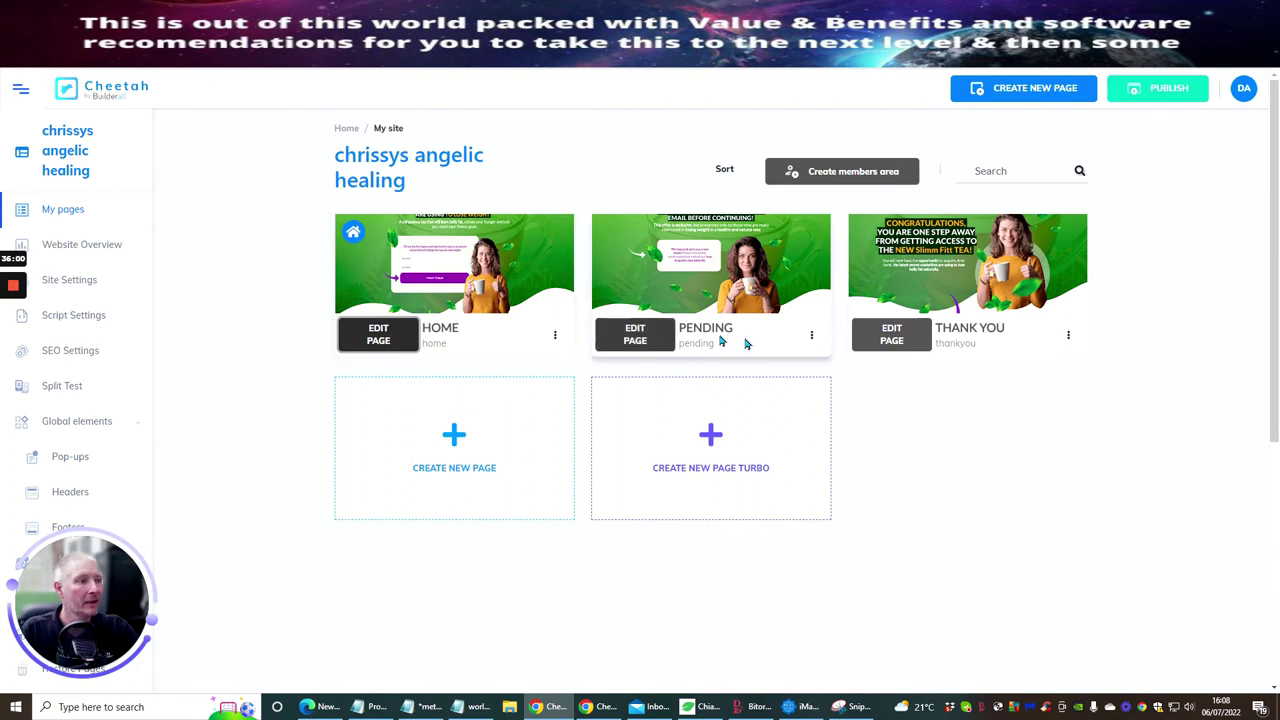
pyautogui.click(630, 336)
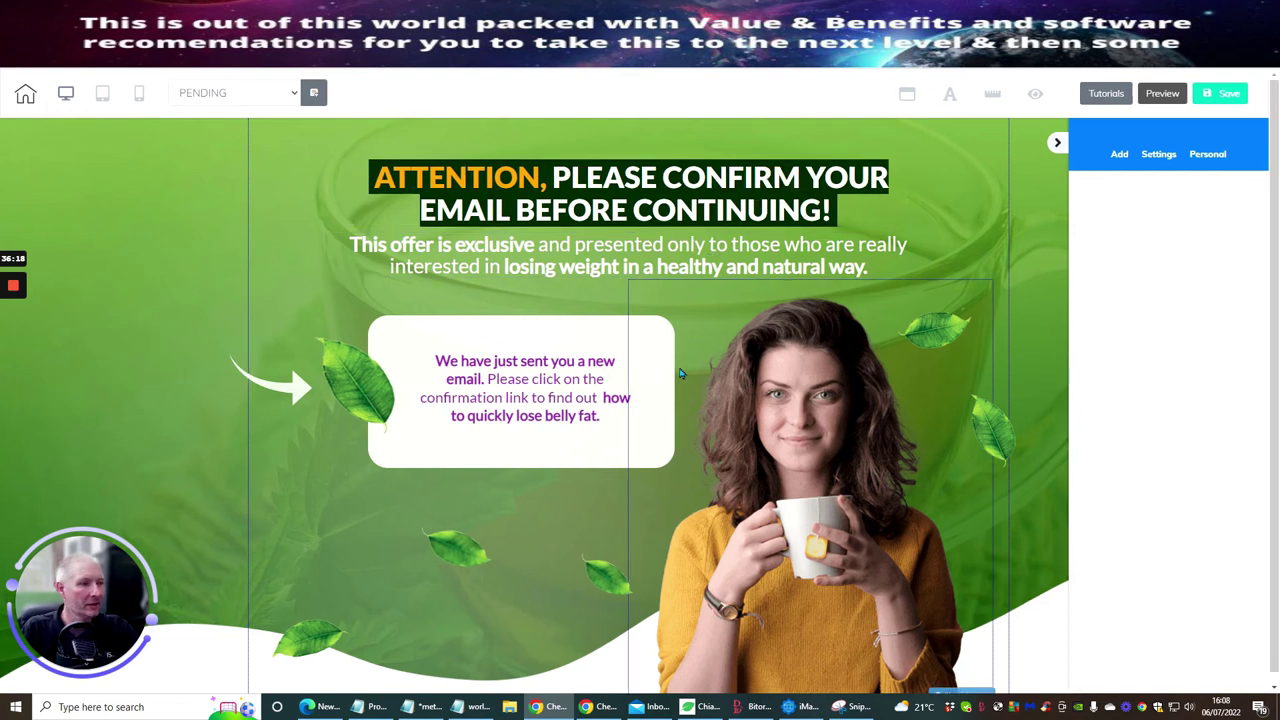
# - Replace the photo of the woman with the uploaded file chrissy_2-removebg-preview and move the image lower beside the white text box
pyautogui.click(777, 409)
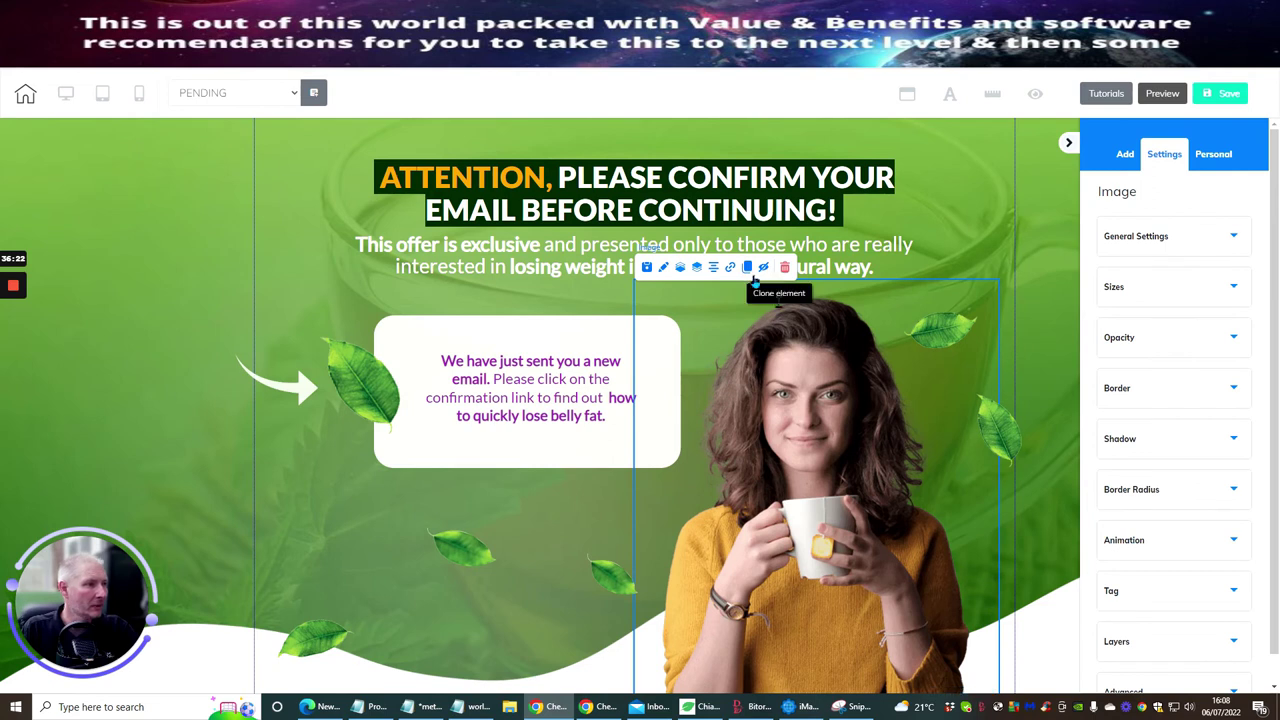
pyautogui.click(1195, 236)
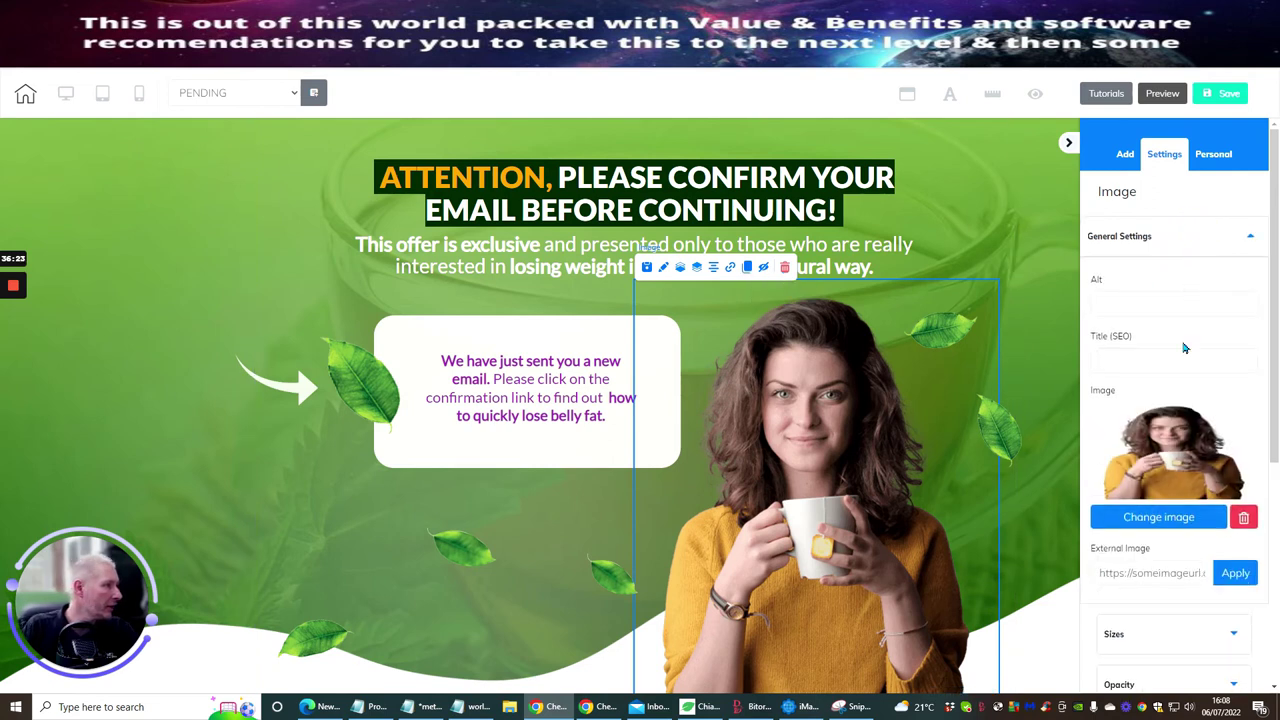
pyautogui.click(1158, 517)
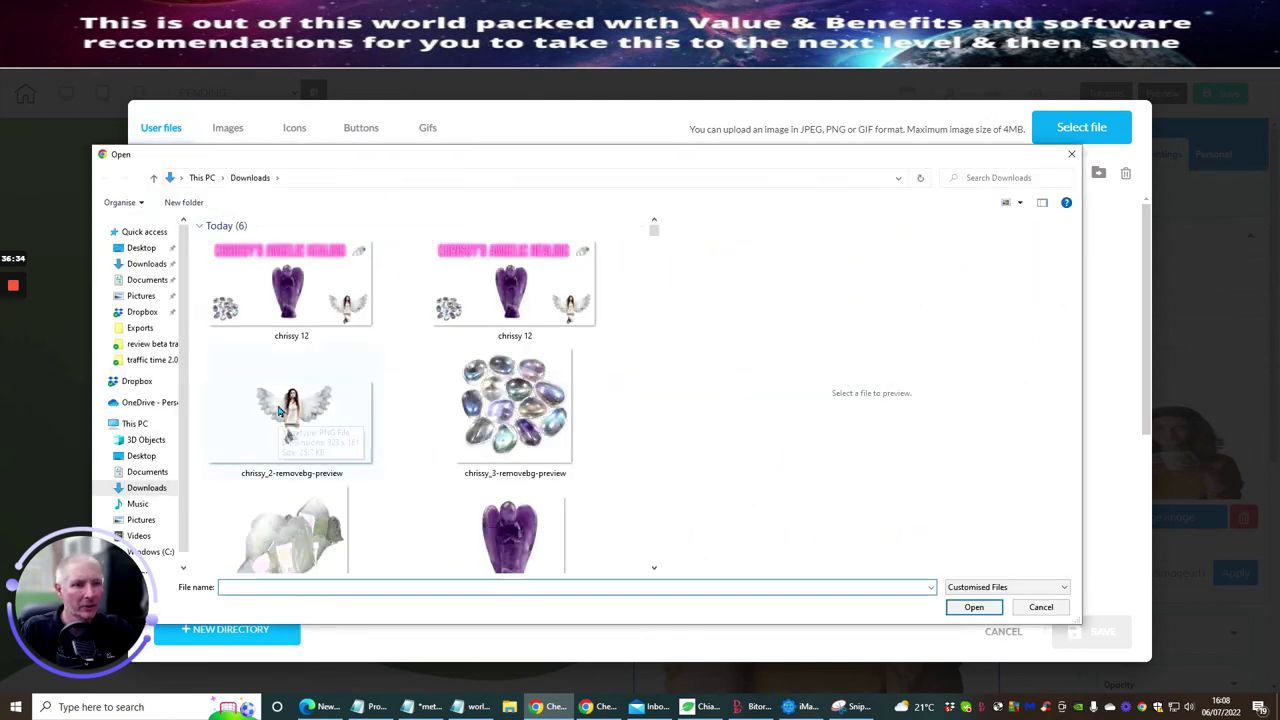
pyautogui.click(300, 430)
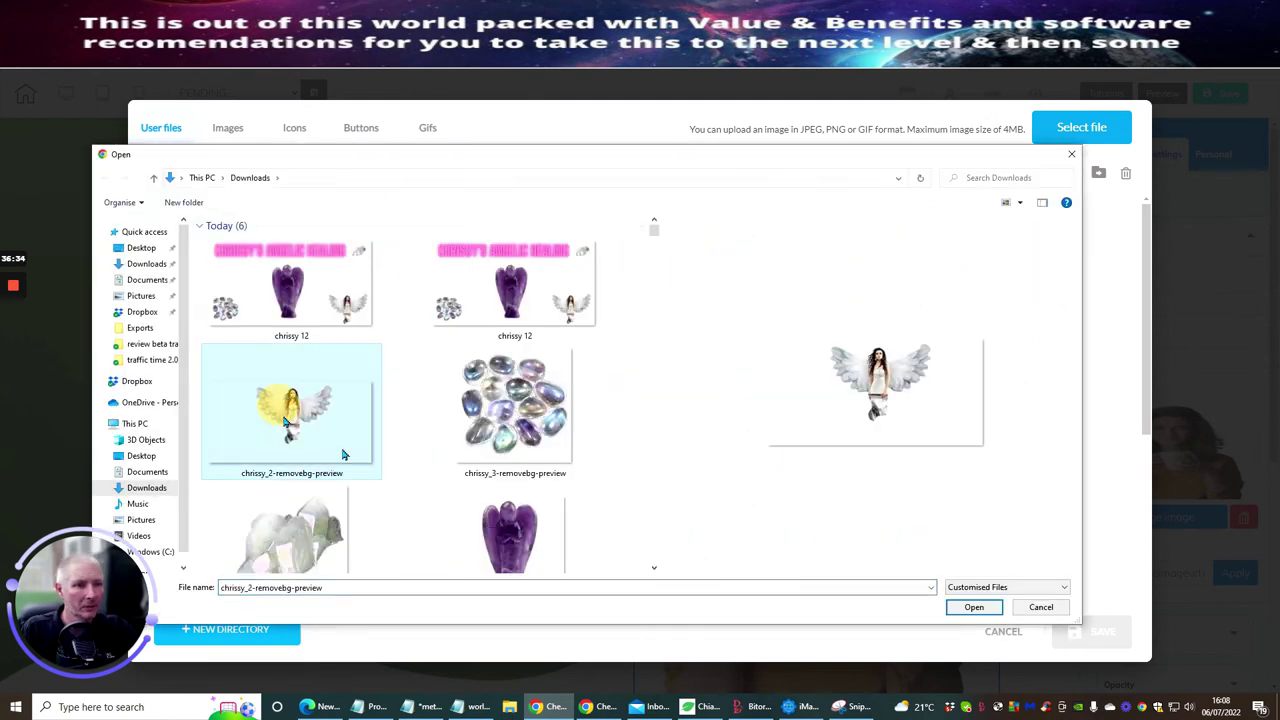
pyautogui.click(970, 607)
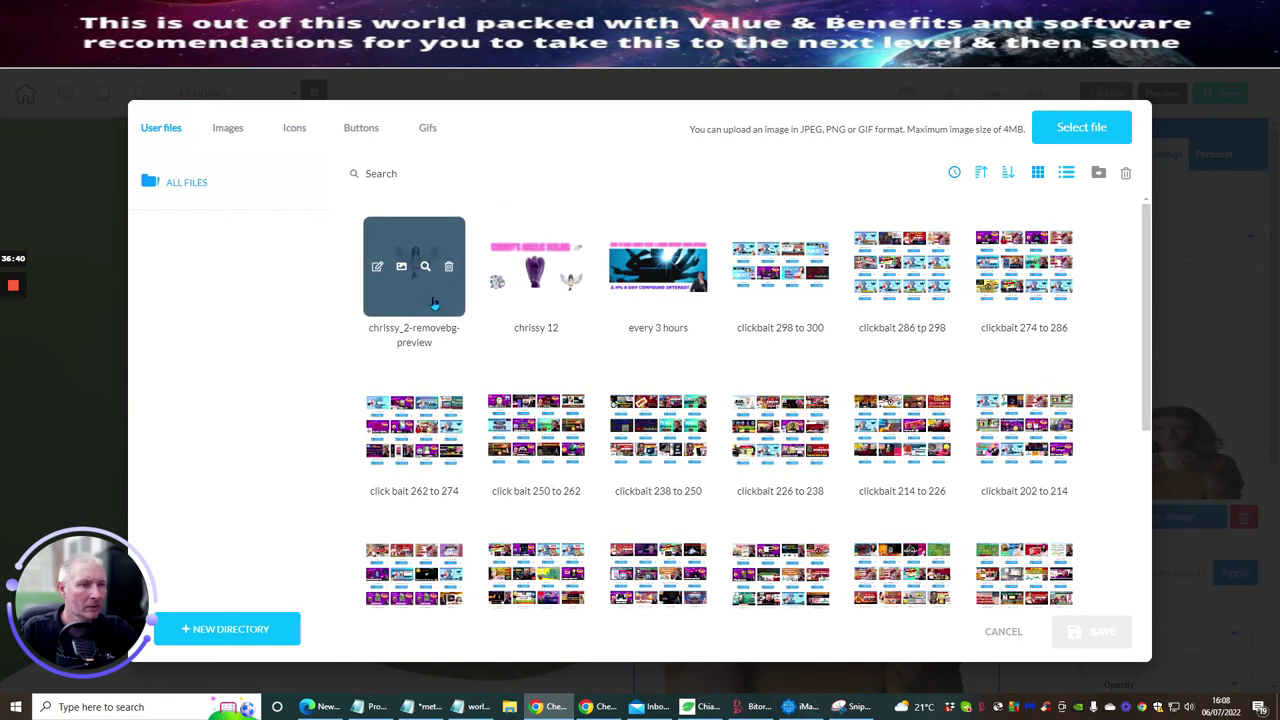
pyautogui.click(434, 303)
pyautogui.click(1088, 632)
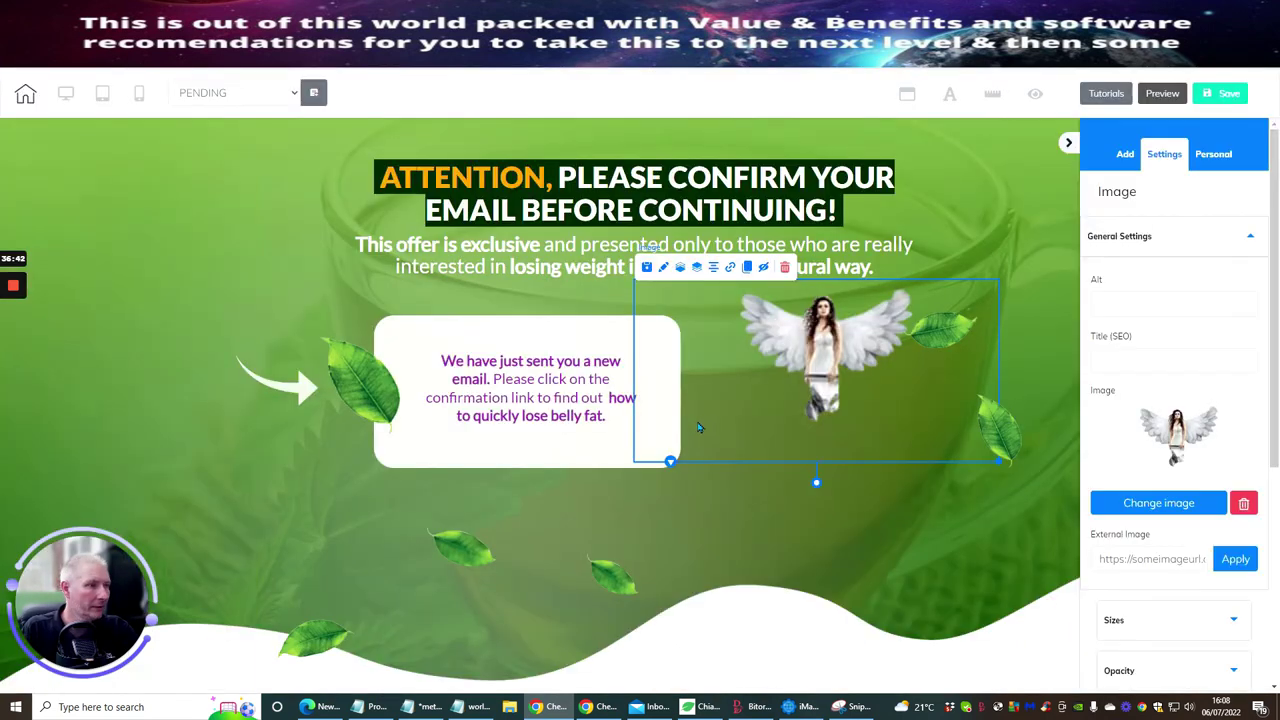
pyautogui.moveTo(745, 357); pyautogui.dragTo(722, 486)
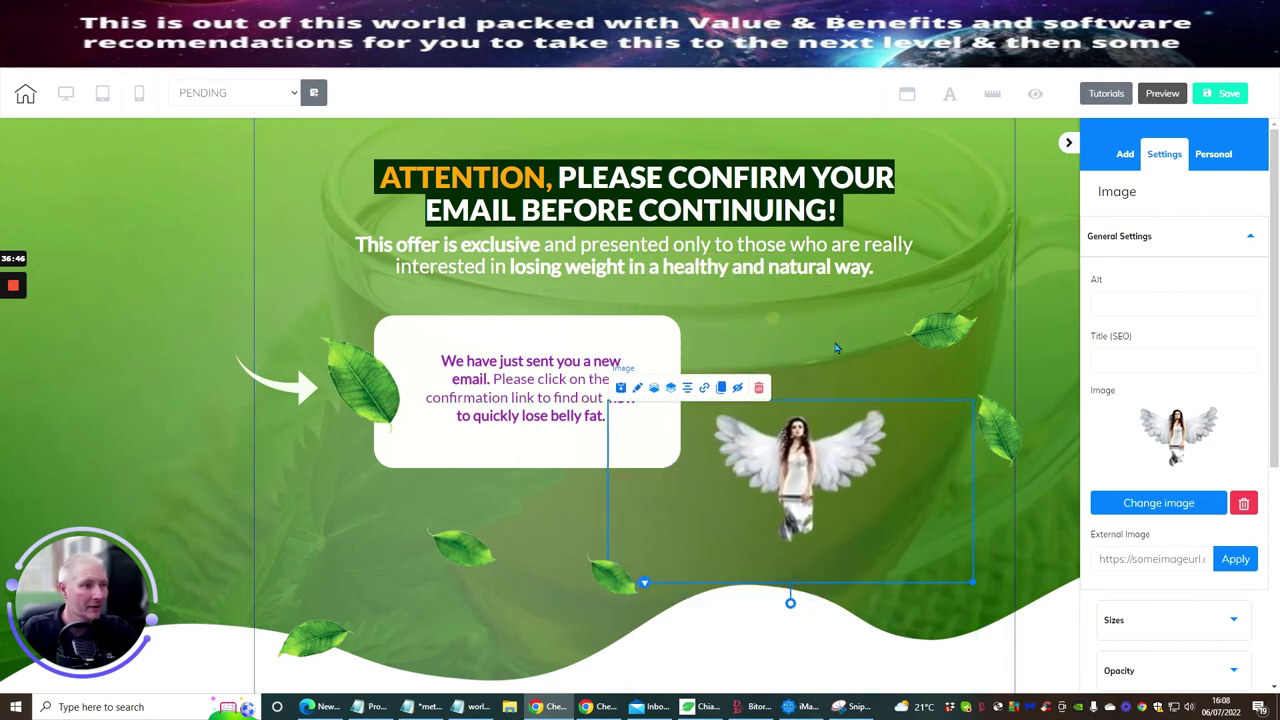
pyautogui.click(889, 334)
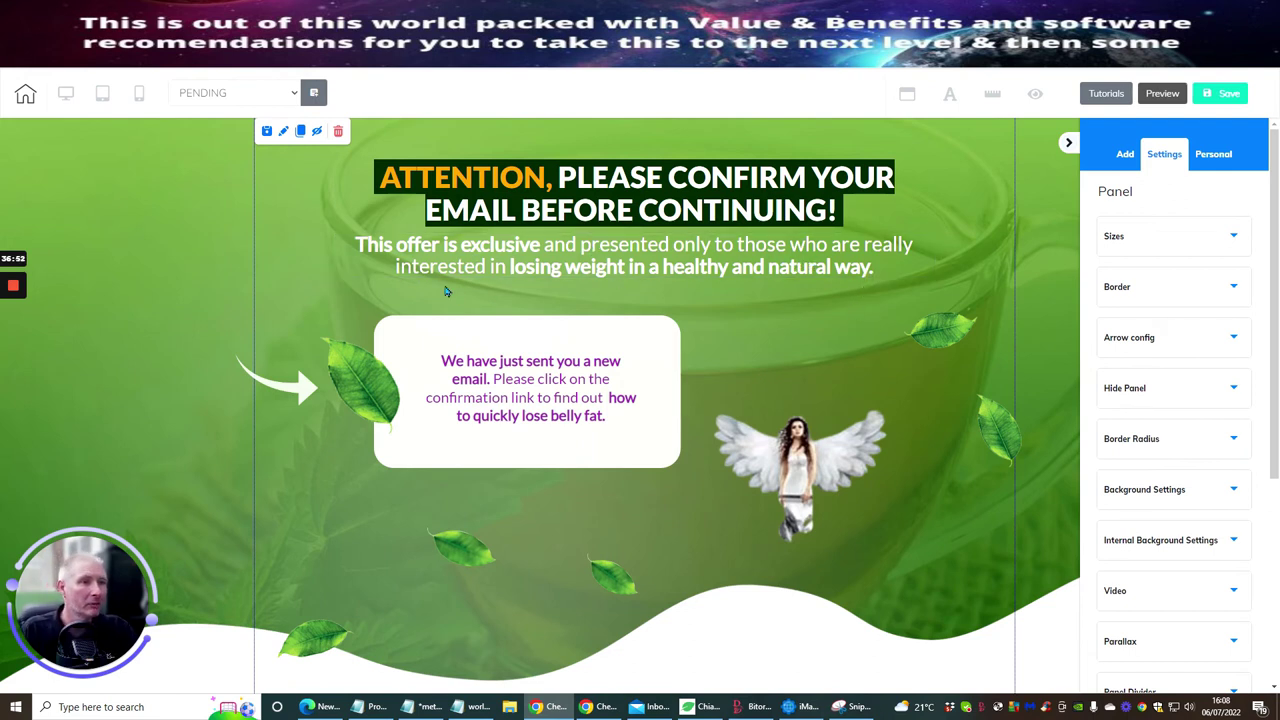
# - Replace "in losing weight in a healthy and natural way." in the subheading with "with help and well being using angelic energy"
pyautogui.click(512, 271)
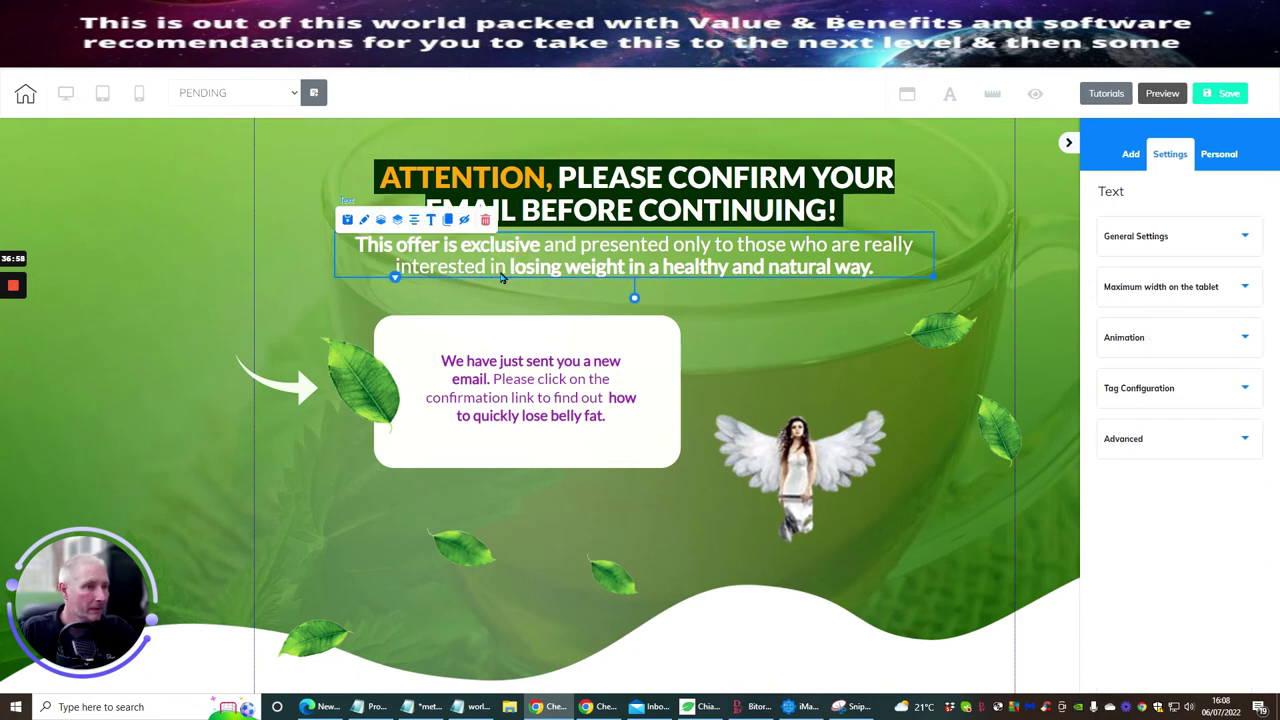
pyautogui.click(491, 270)
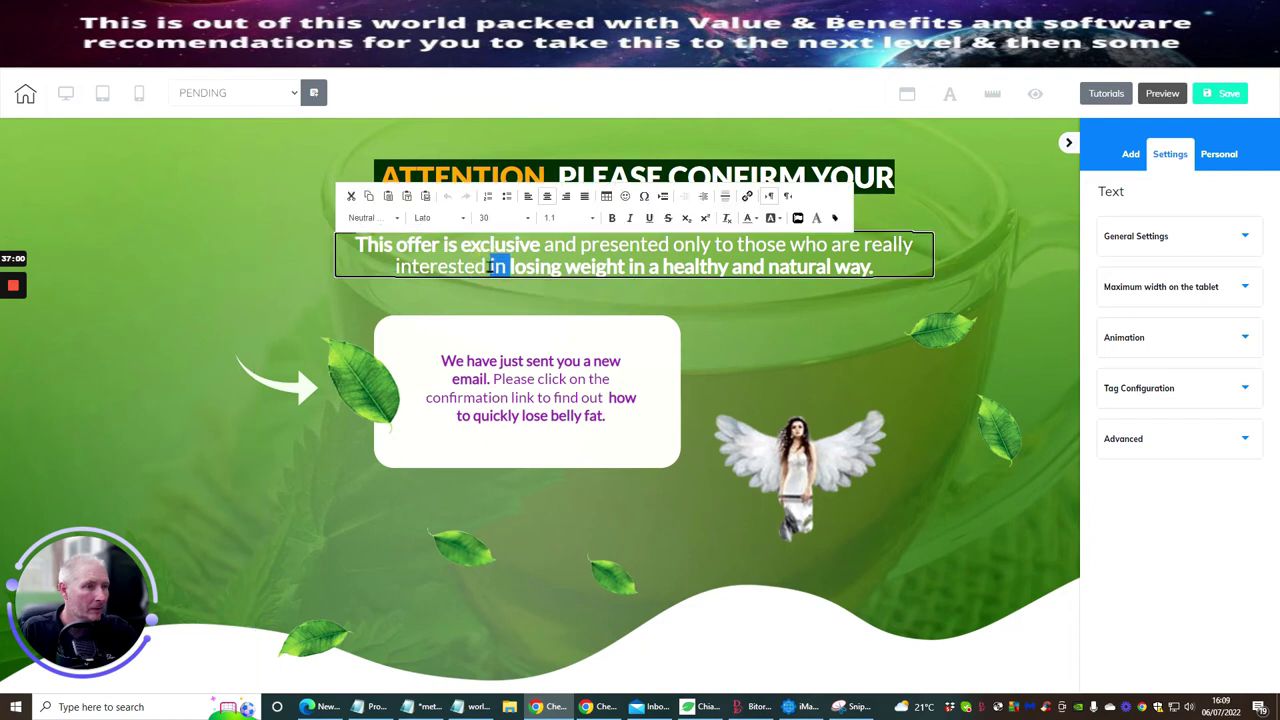
pyautogui.moveTo(491, 267); pyautogui.dragTo(901, 270)
pyautogui.write('wi')
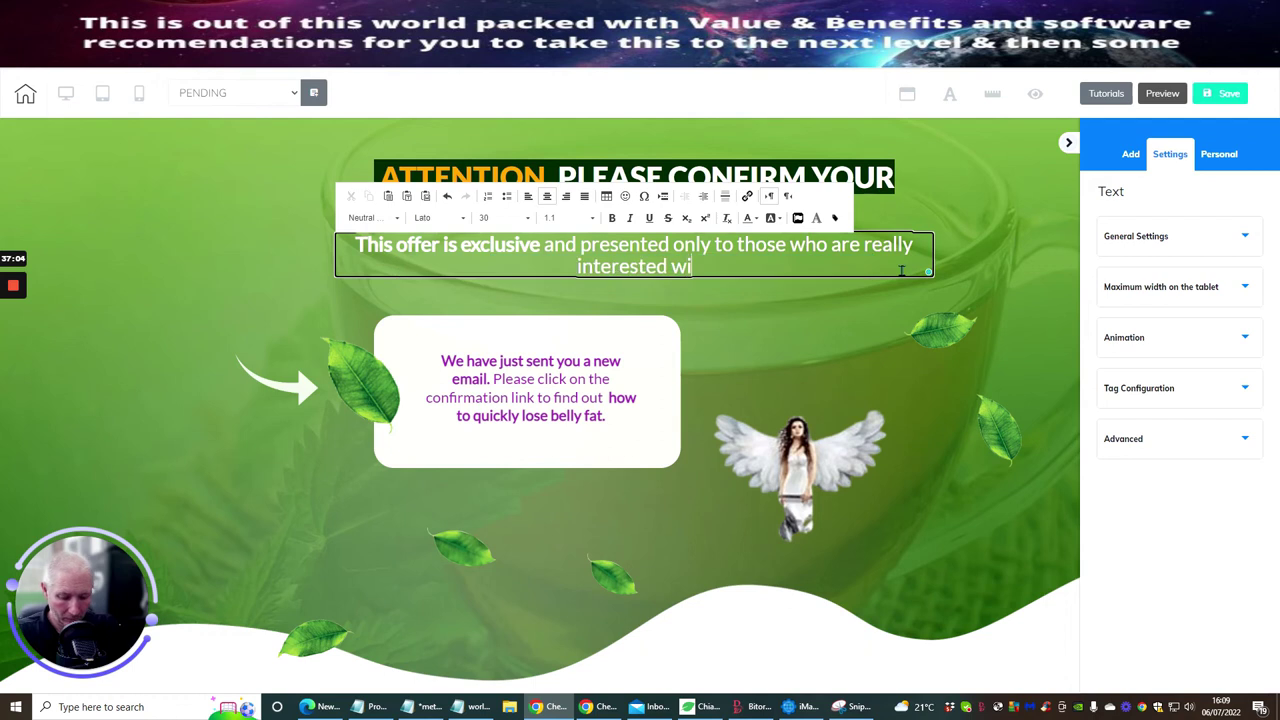
pyautogui.write('th help ')
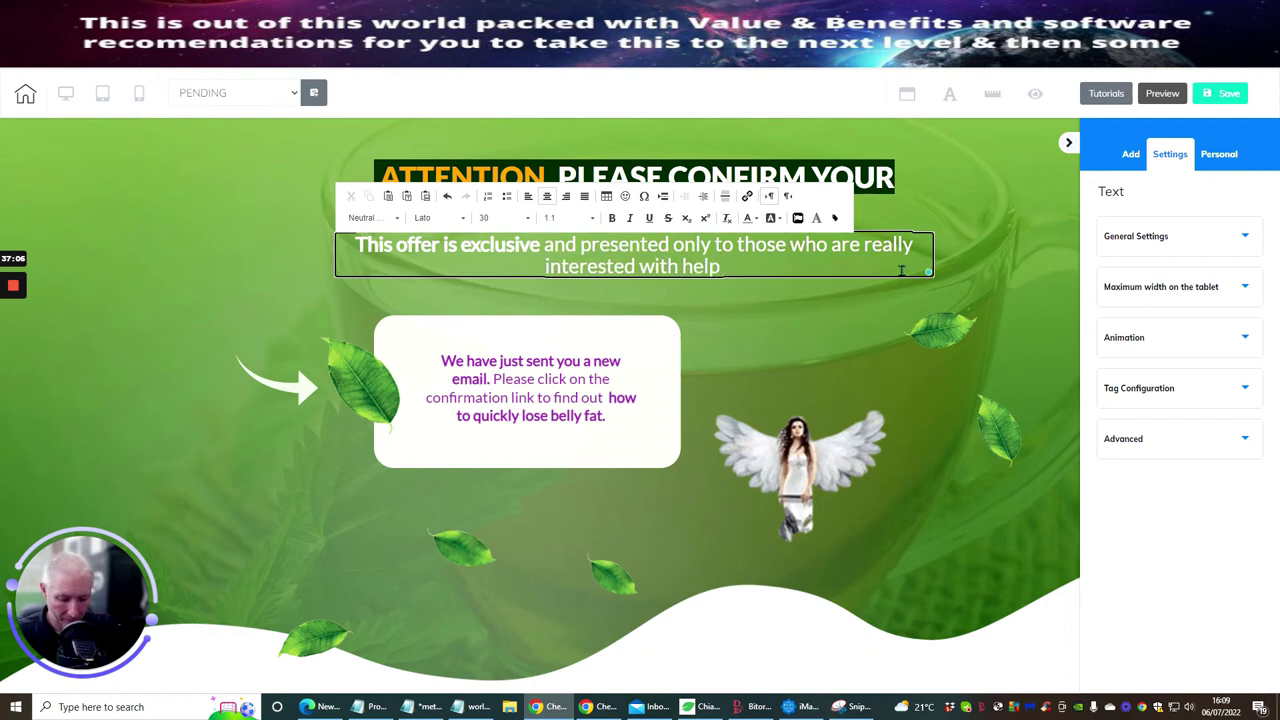
pyautogui.write('and w')
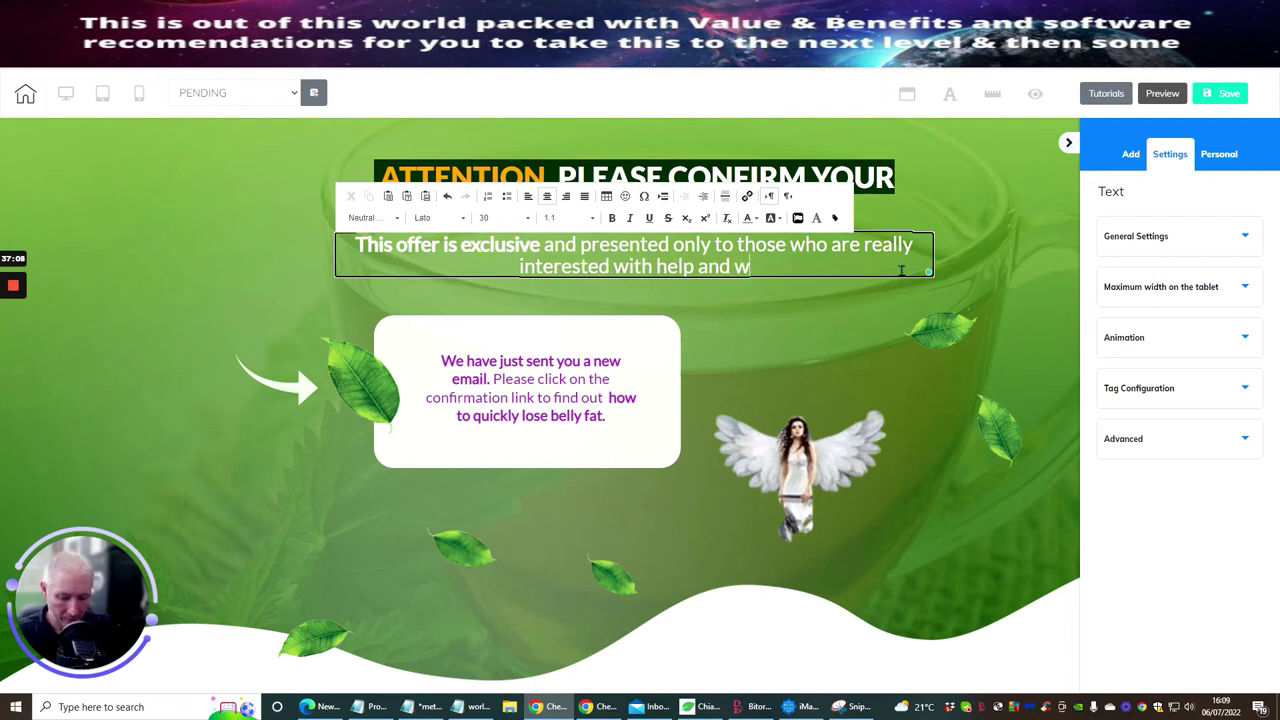
pyautogui.write('ell being')
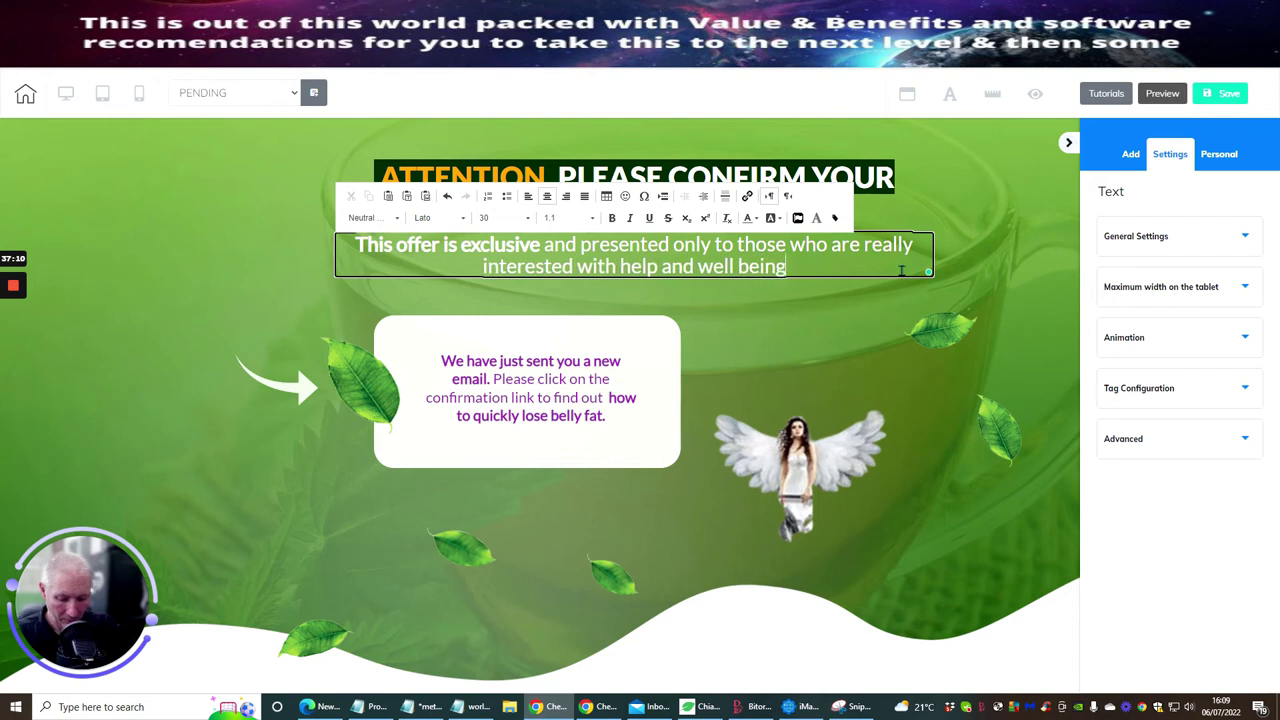
pyautogui.write(' using a')
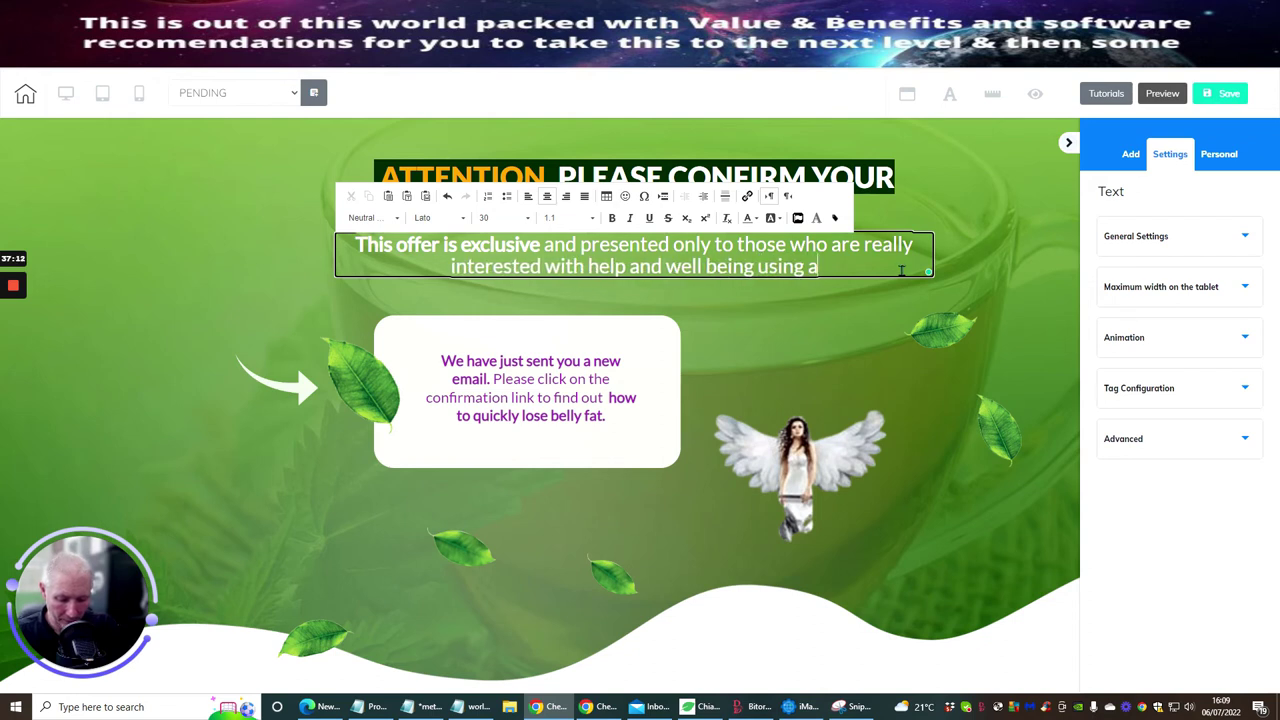
pyautogui.write('ngeli')
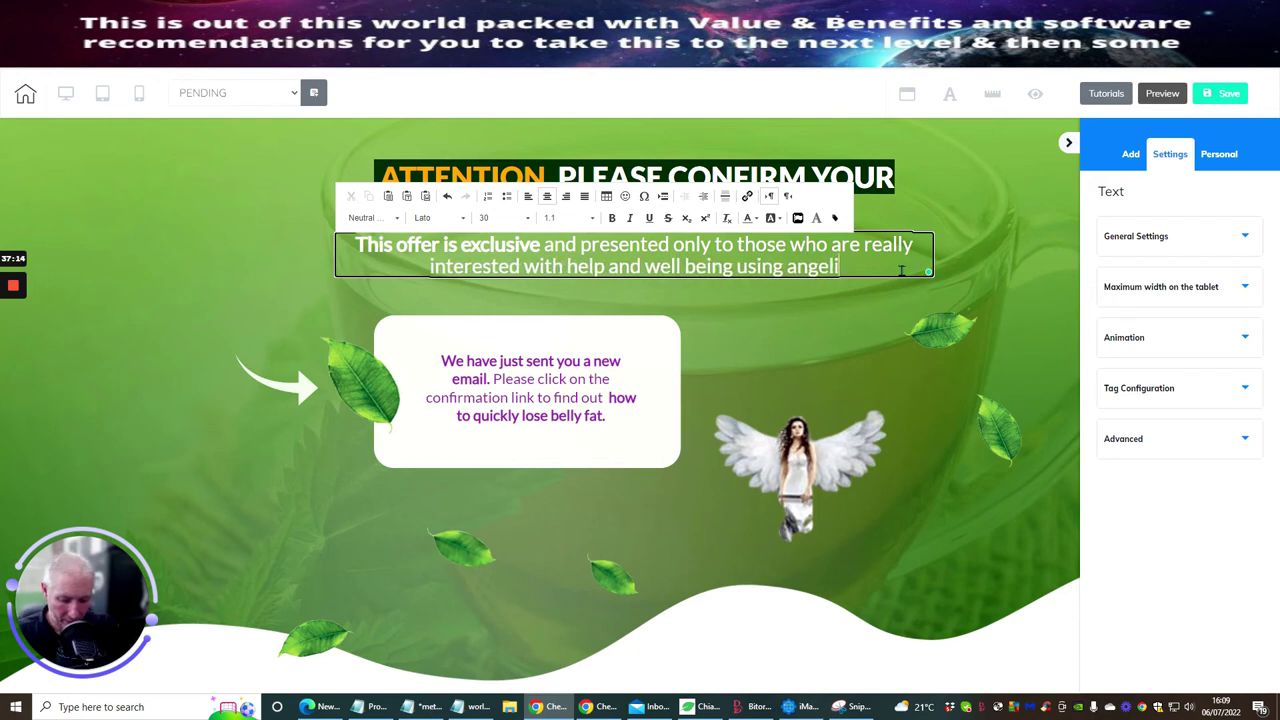
pyautogui.write('c energy')
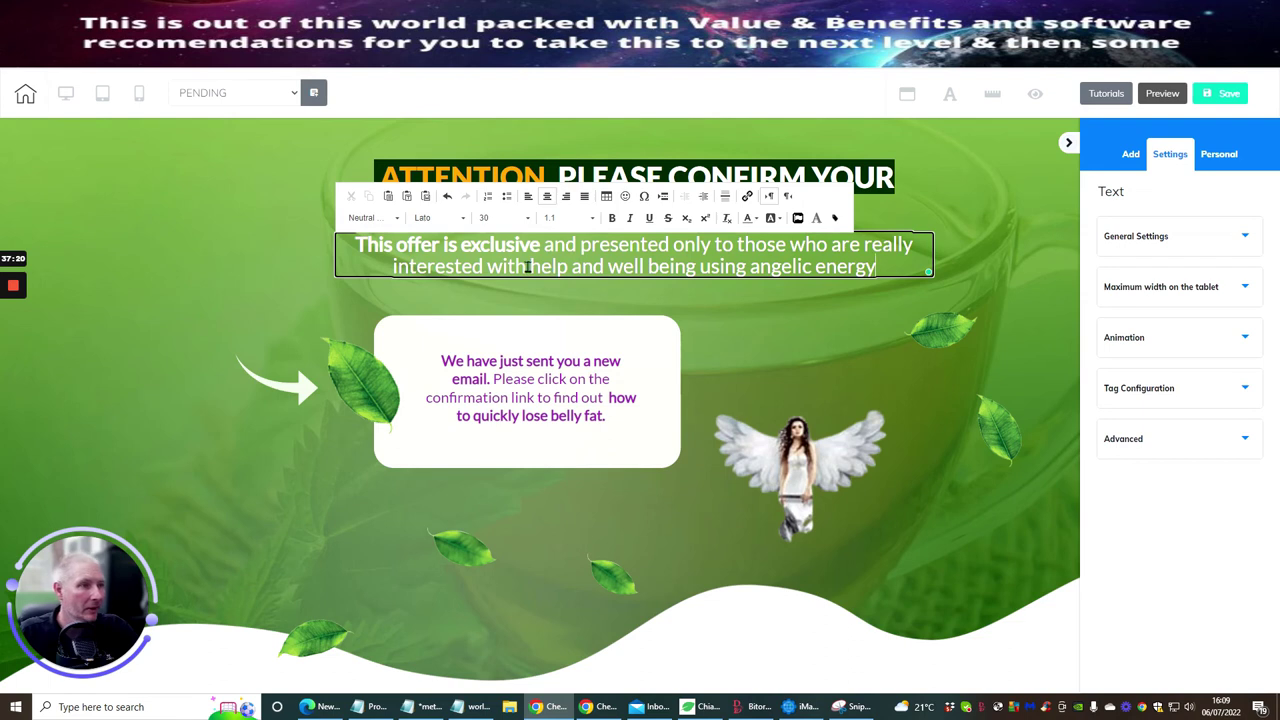
# - Colour the subheading words "help and well being using angelic energy" light pink, #ffcccc
pyautogui.moveTo(530, 267); pyautogui.dragTo(876, 283)
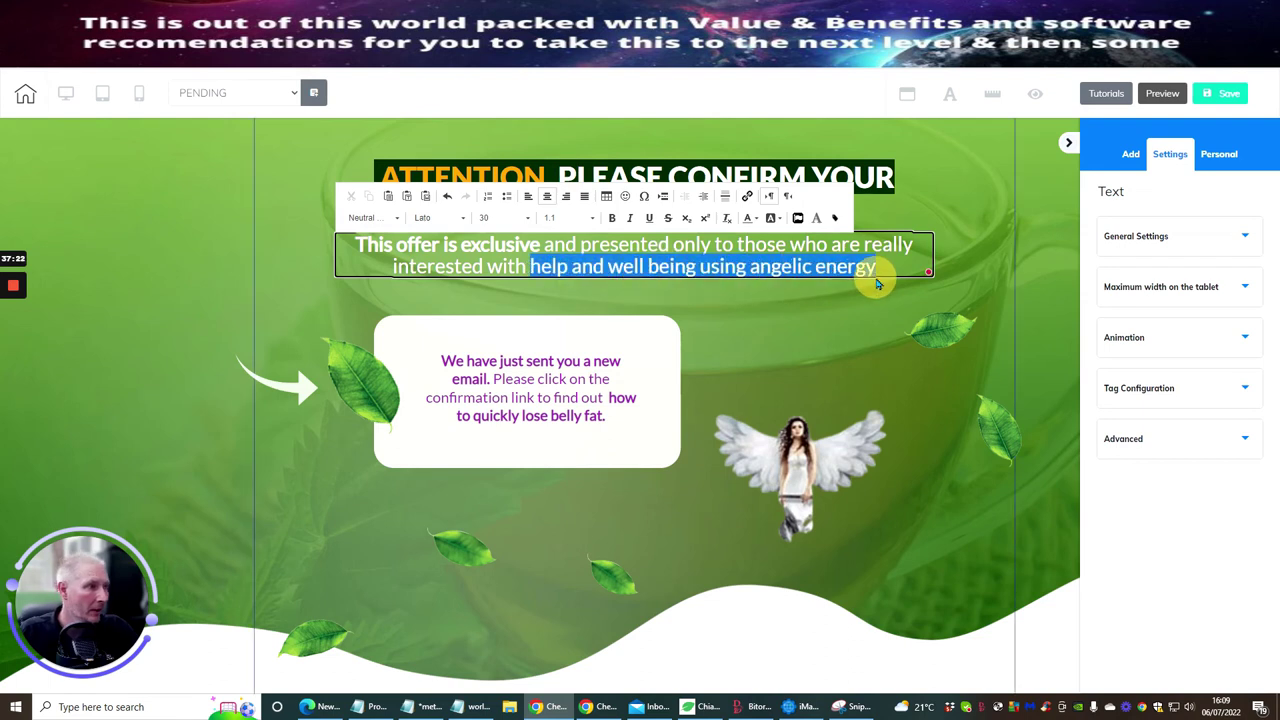
pyautogui.click(752, 218)
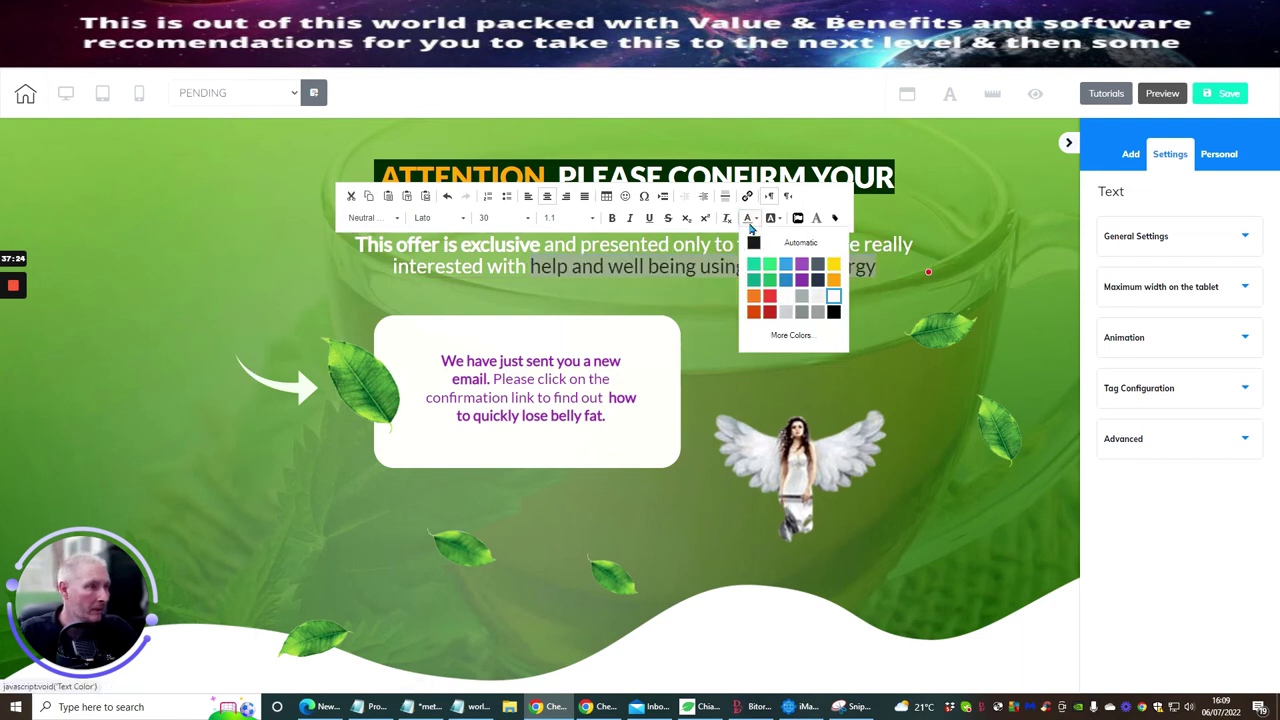
pyautogui.click(790, 336)
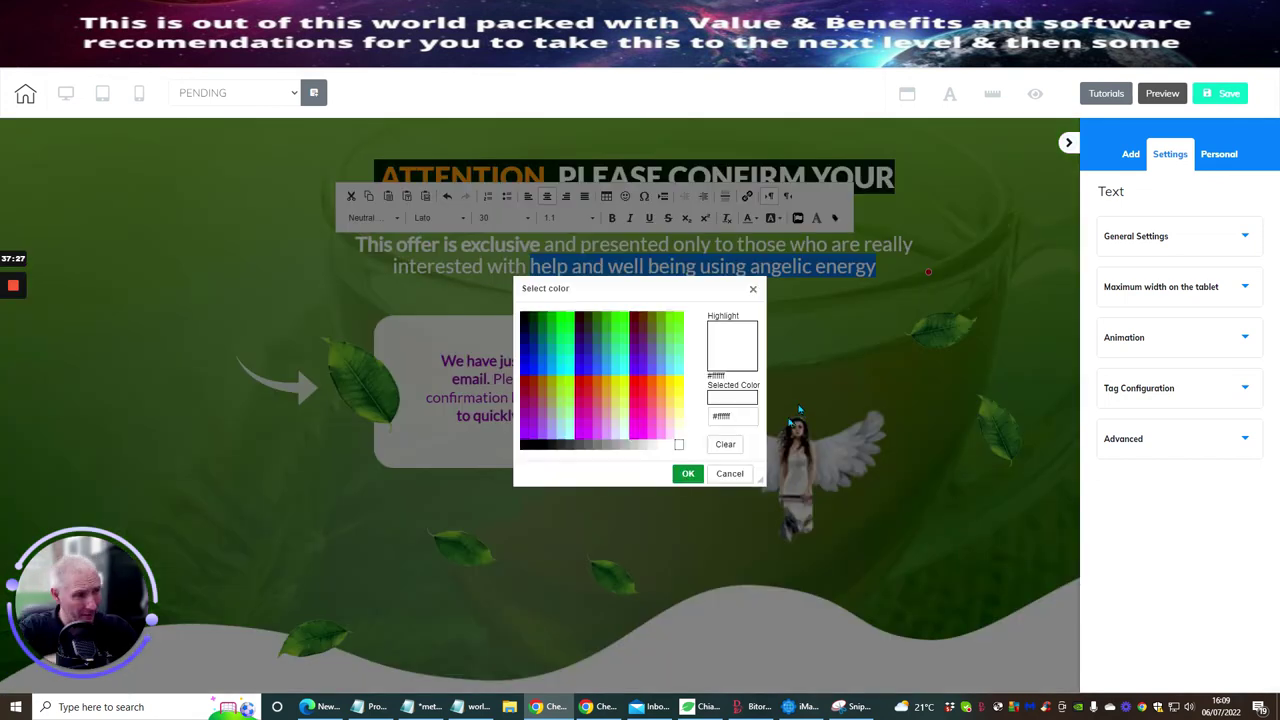
pyautogui.click(669, 427)
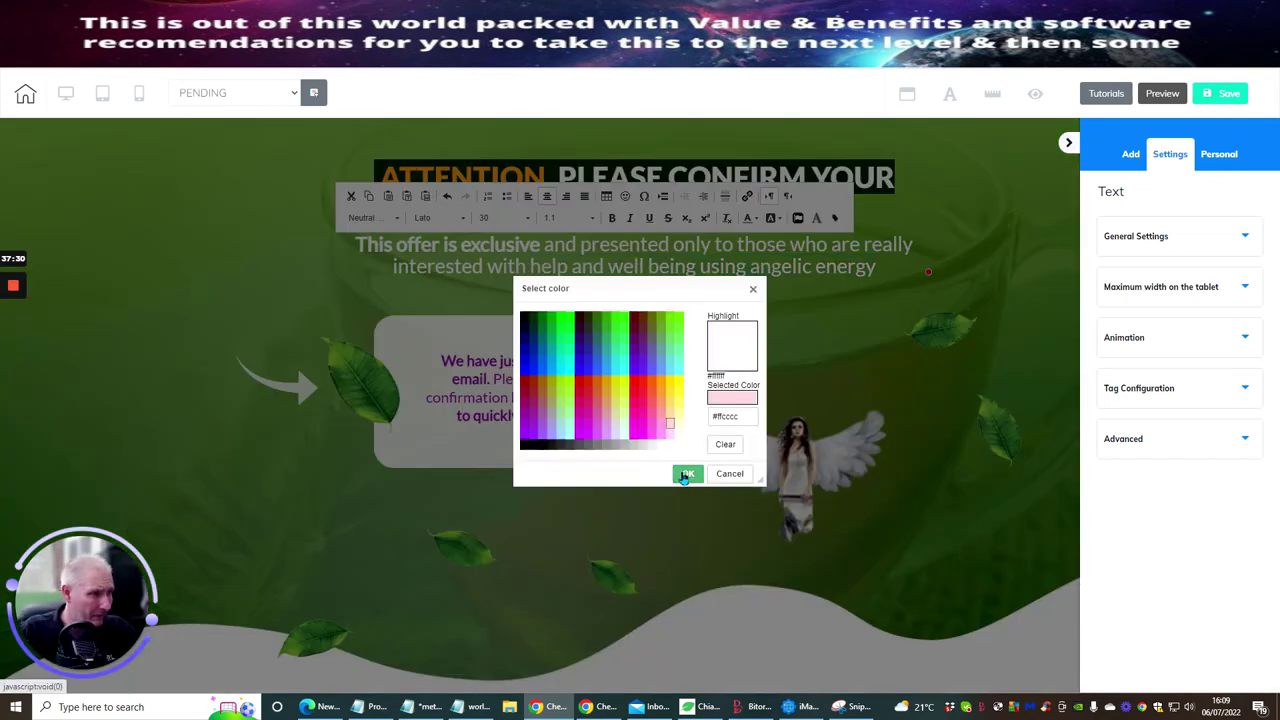
pyautogui.click(688, 473)
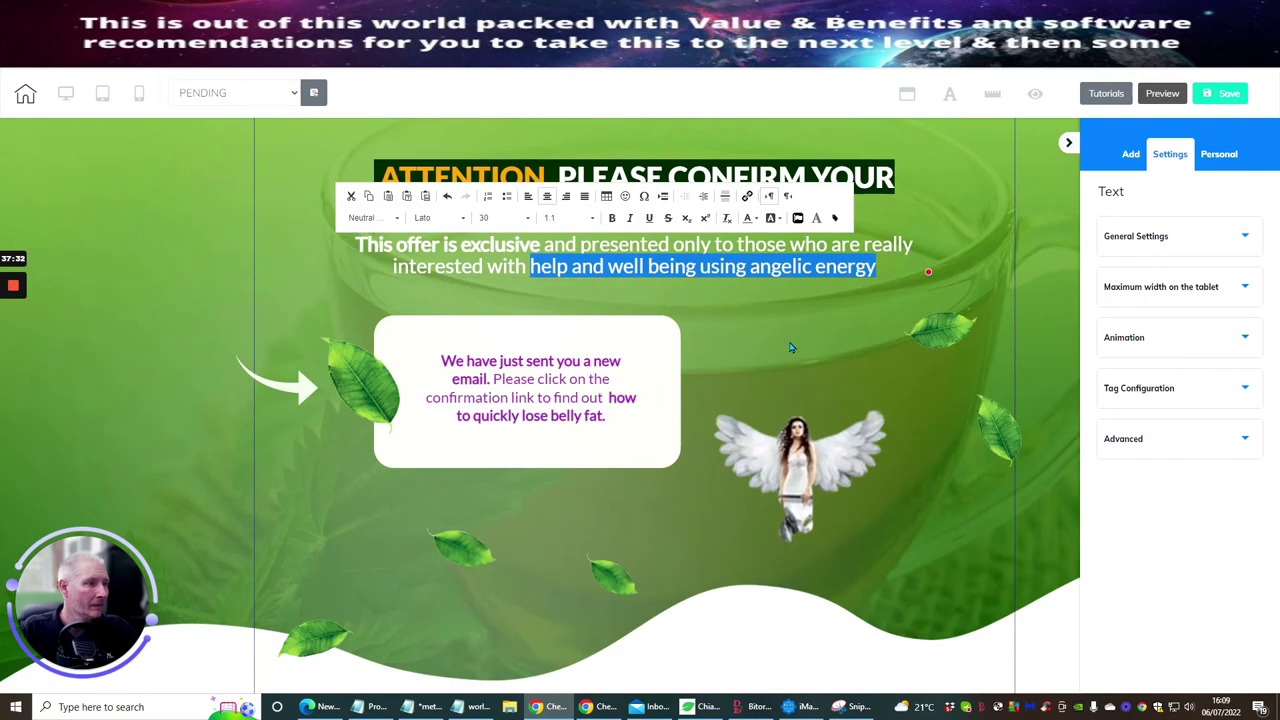
pyautogui.click(743, 337)
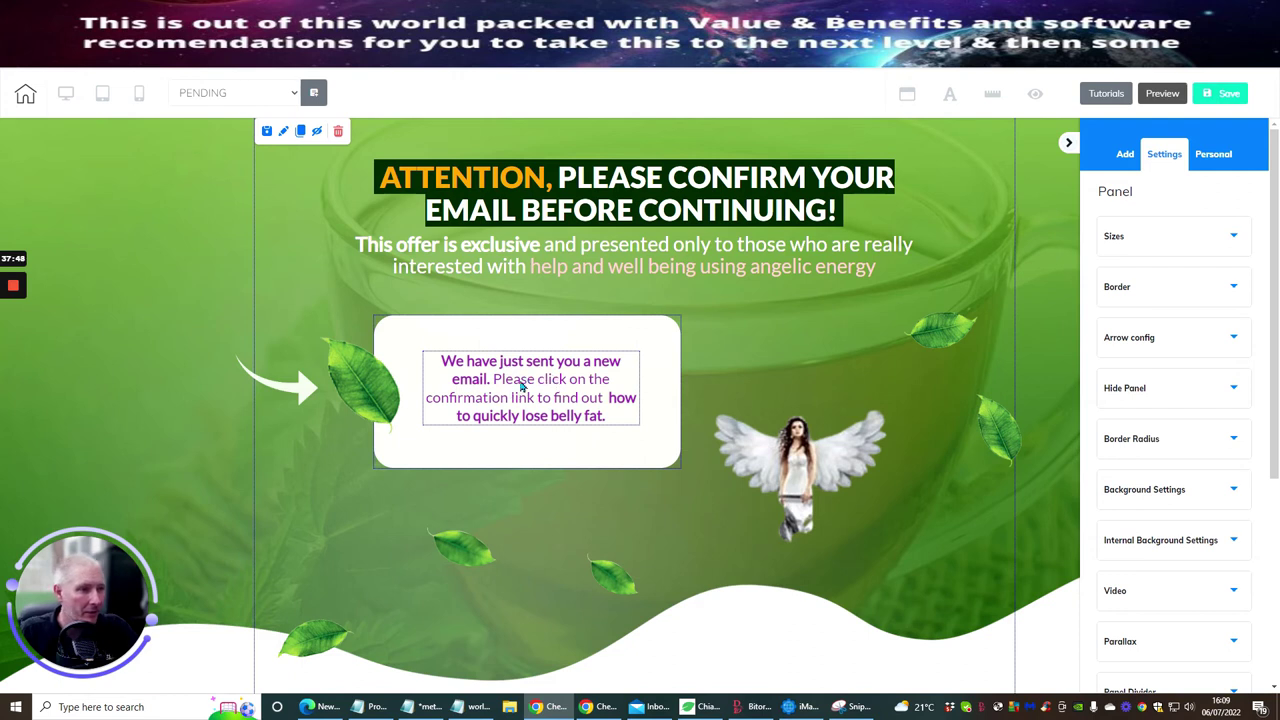
# - Replace "how to quickly lose belly fat." in the white box with "How angelic ebook can help you"
pyautogui.click(606, 398)
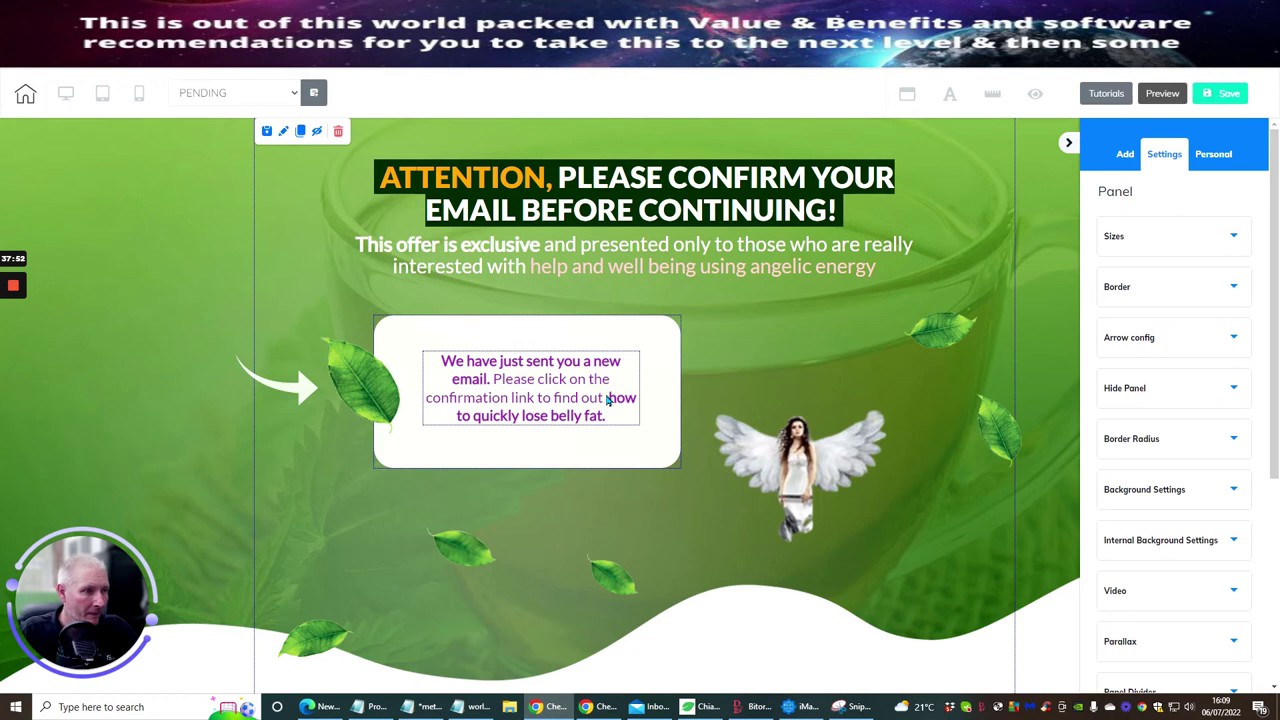
pyautogui.click(606, 398)
pyautogui.moveTo(606, 397); pyautogui.dragTo(619, 414)
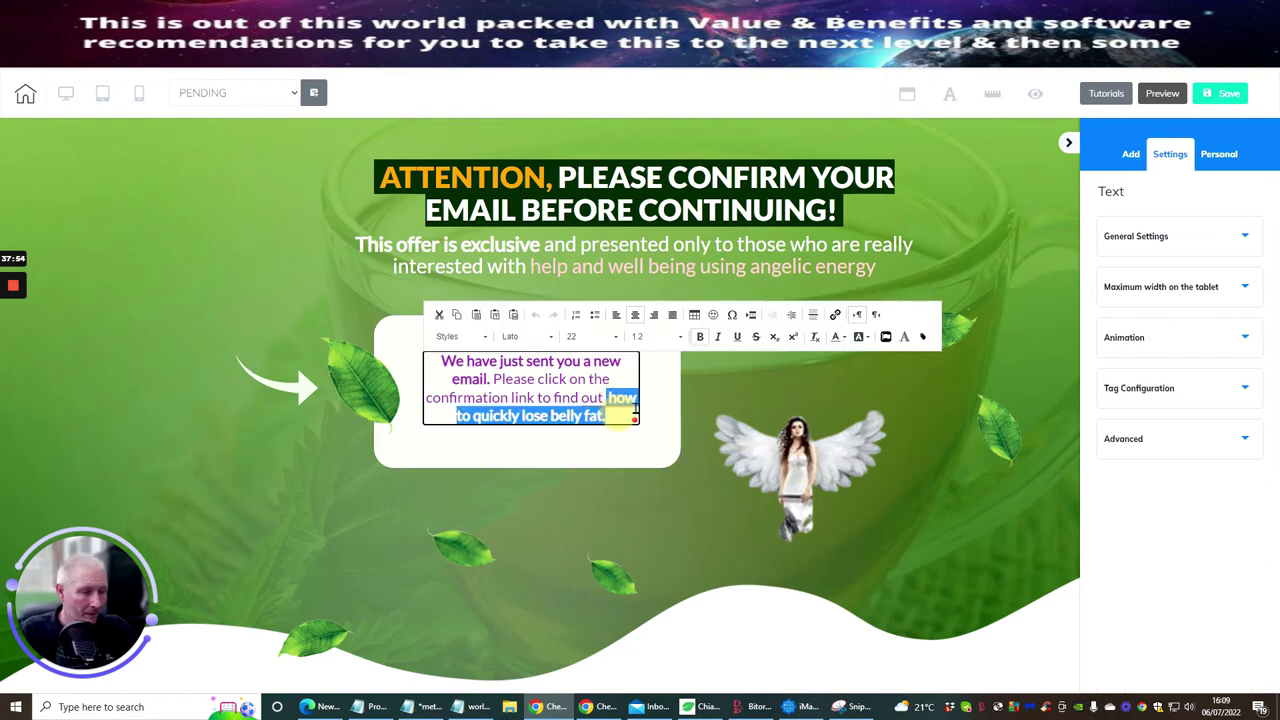
pyautogui.write('How ang')
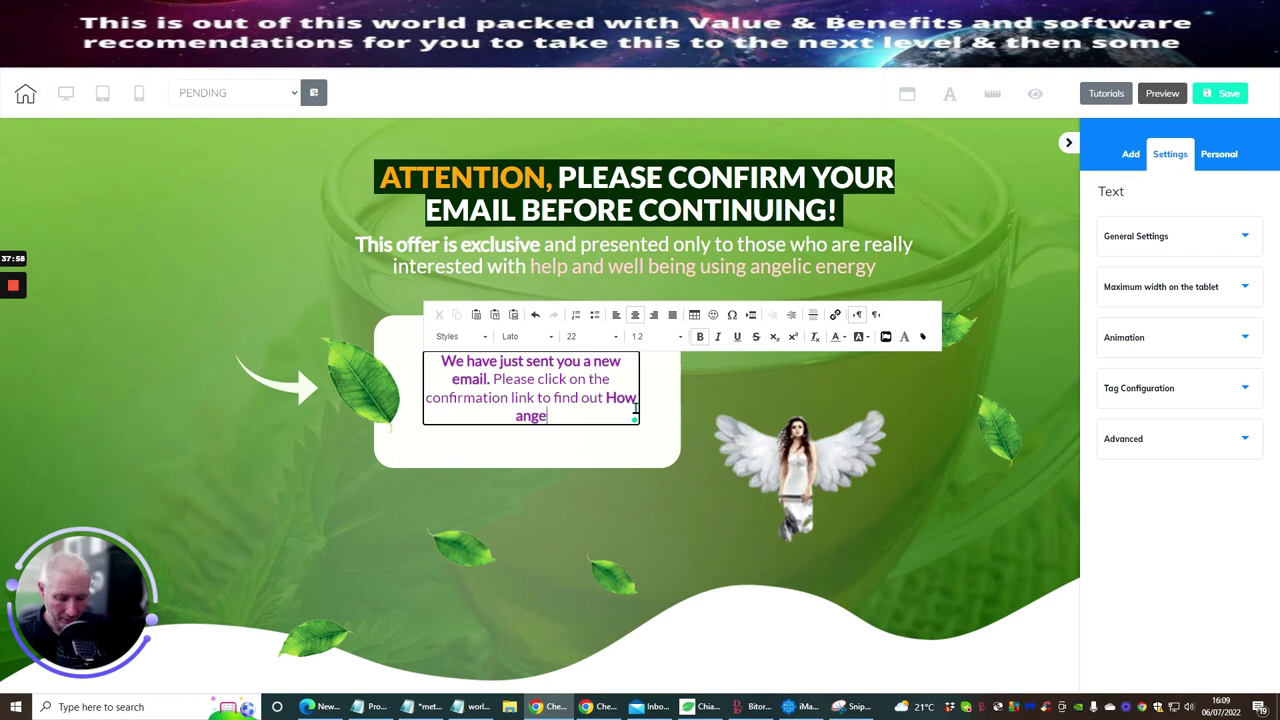
pyautogui.write('elic')
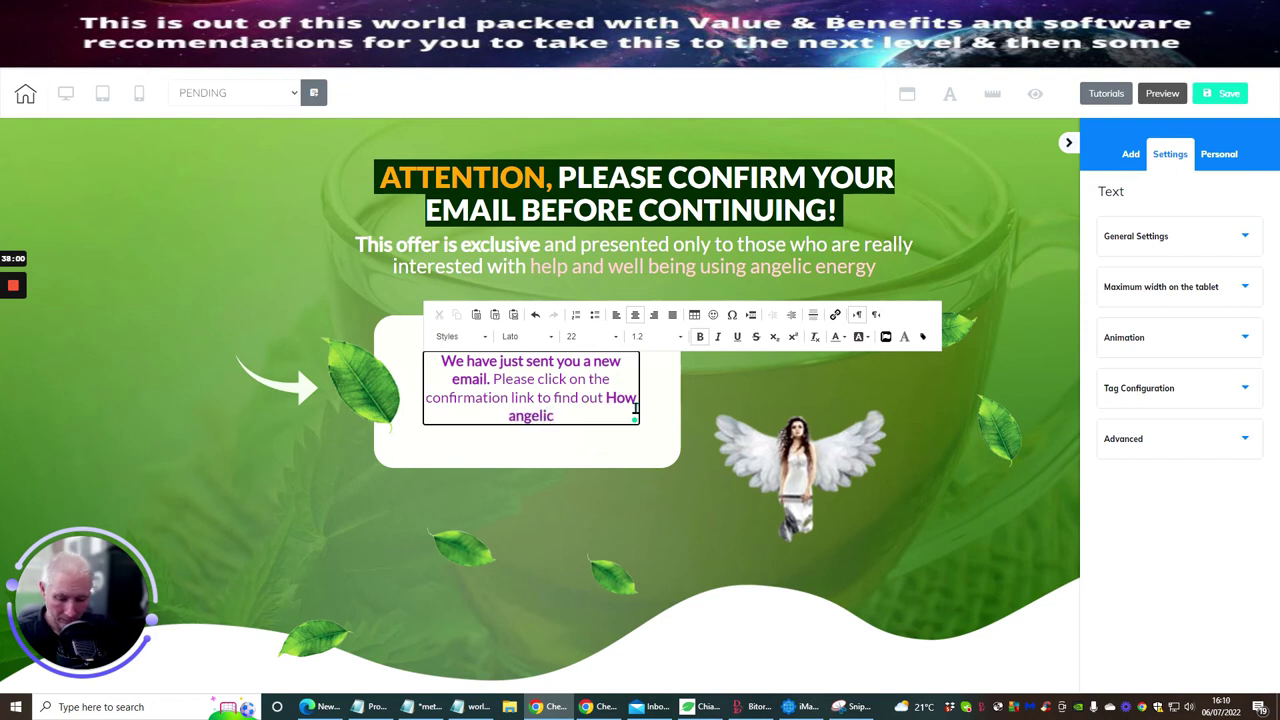
pyautogui.write(' ebook ca')
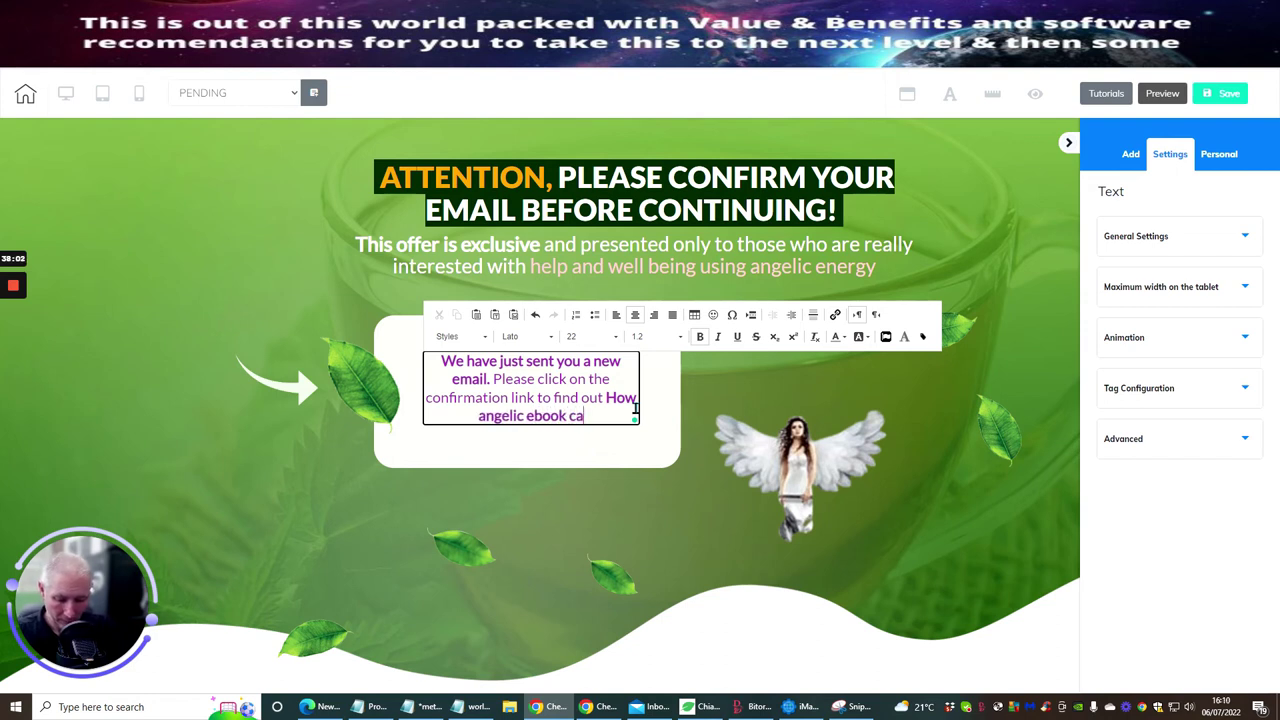
pyautogui.write('n help you')
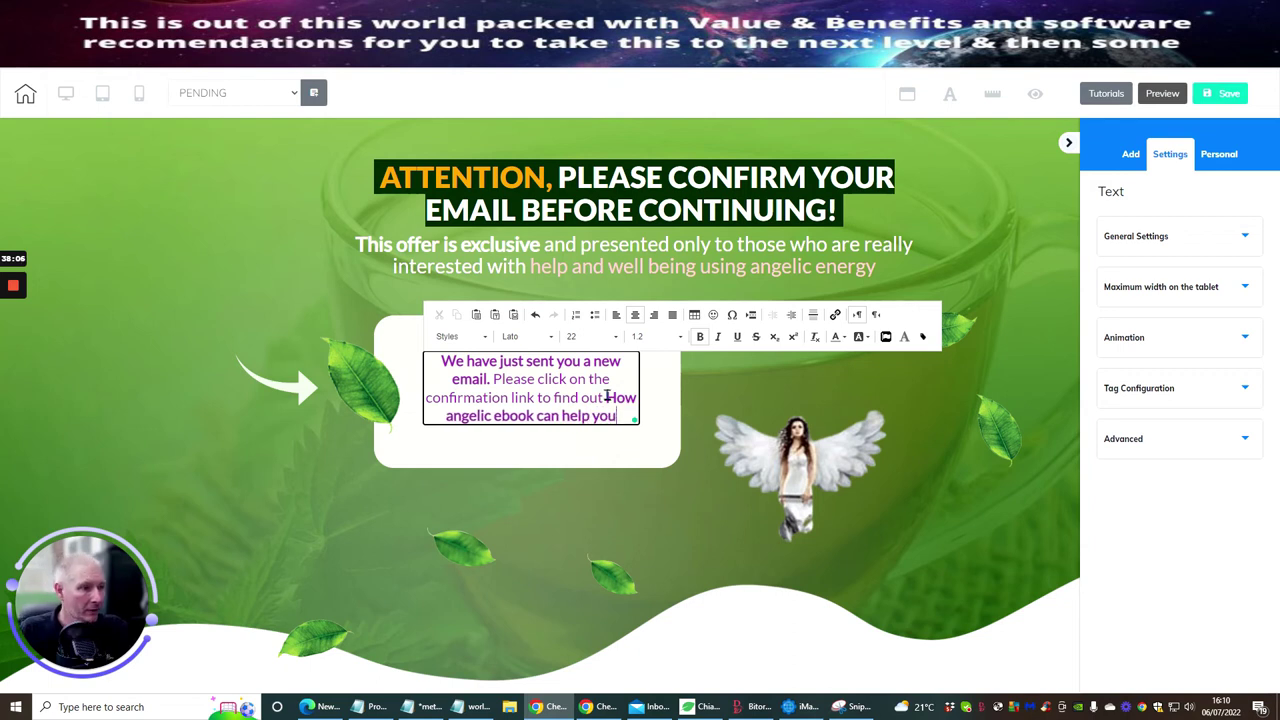
# - Colour the white box's phrase "How angelic ebook can help you" light pink, #ffcccc
pyautogui.moveTo(606, 397); pyautogui.dragTo(621, 412)
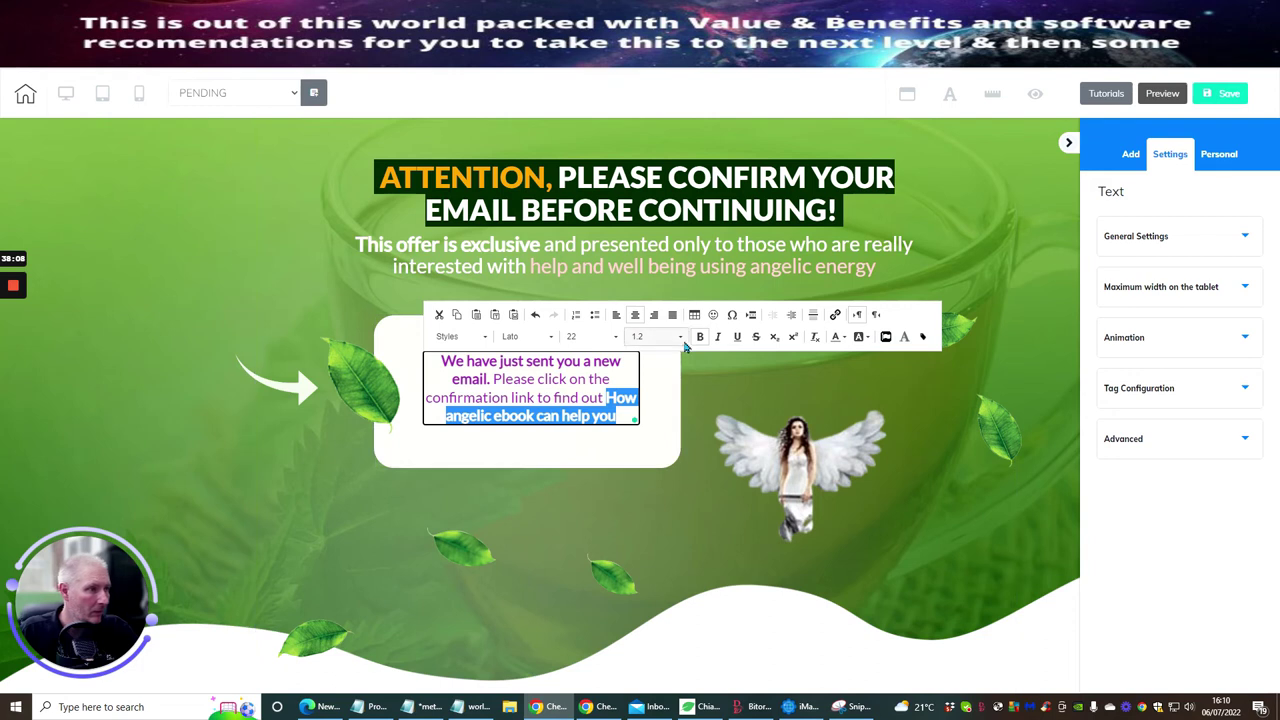
pyautogui.click(834, 341)
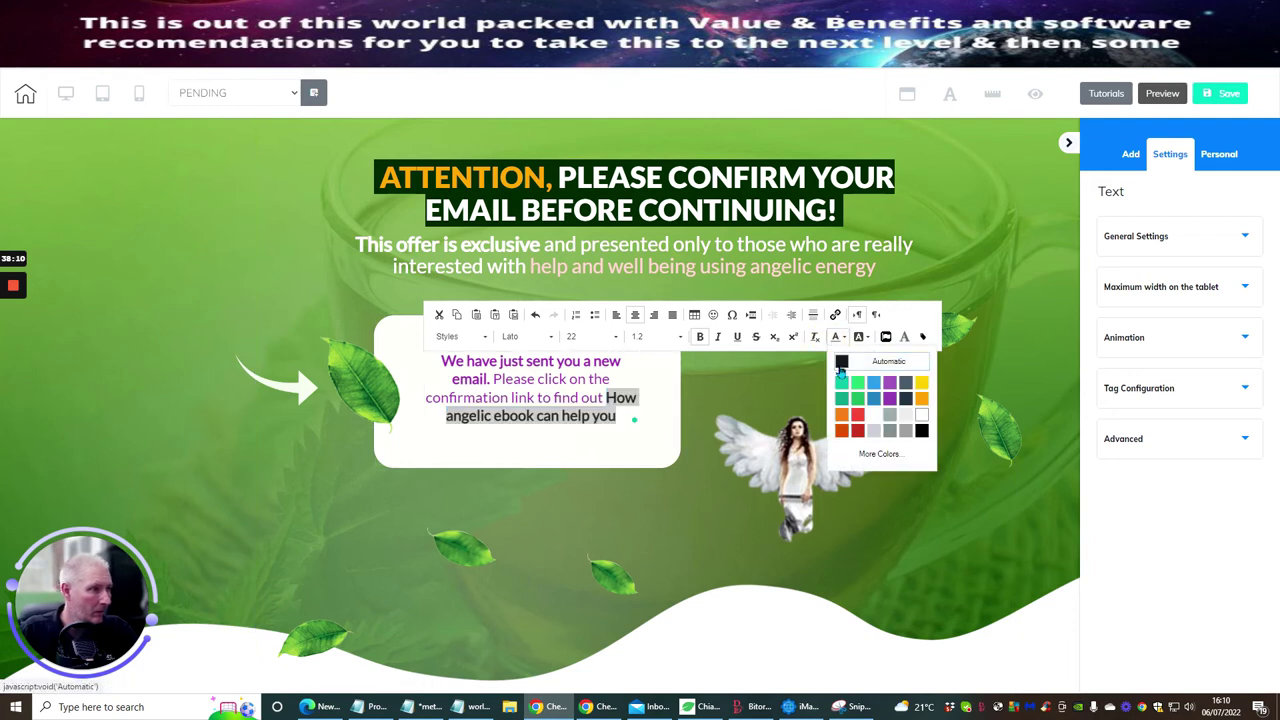
pyautogui.click(876, 457)
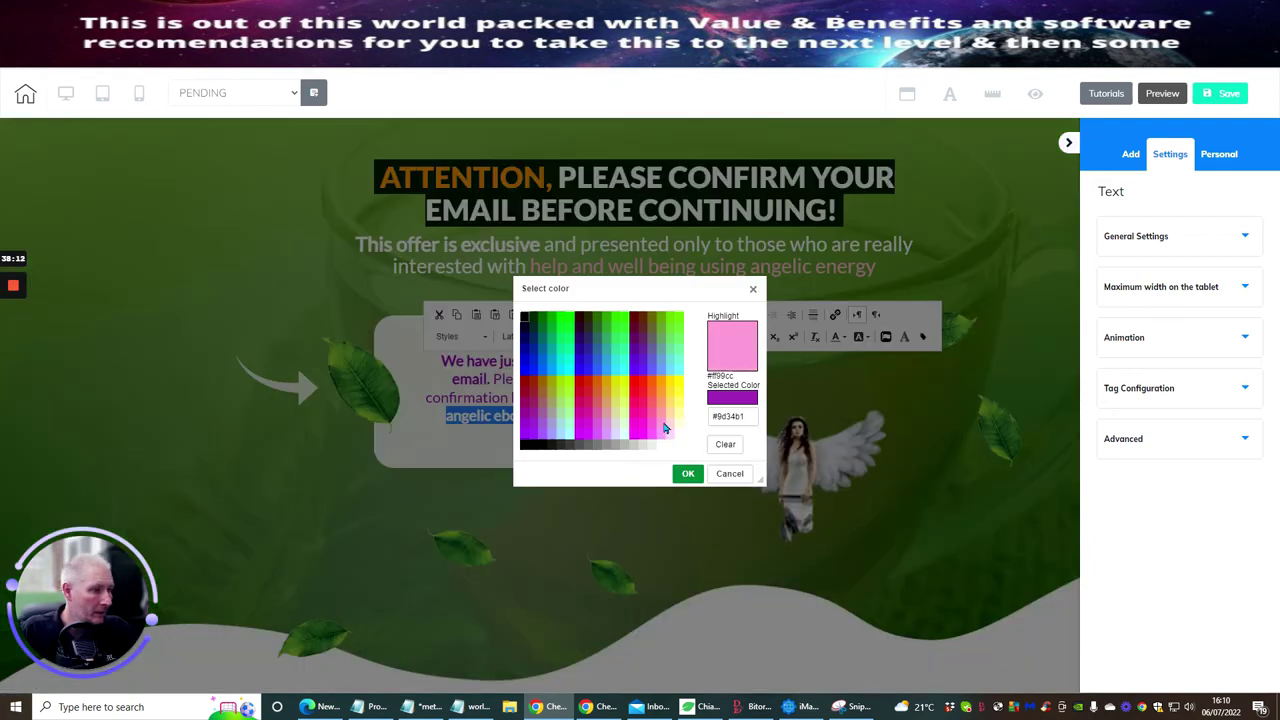
pyautogui.click(668, 424)
pyautogui.click(688, 474)
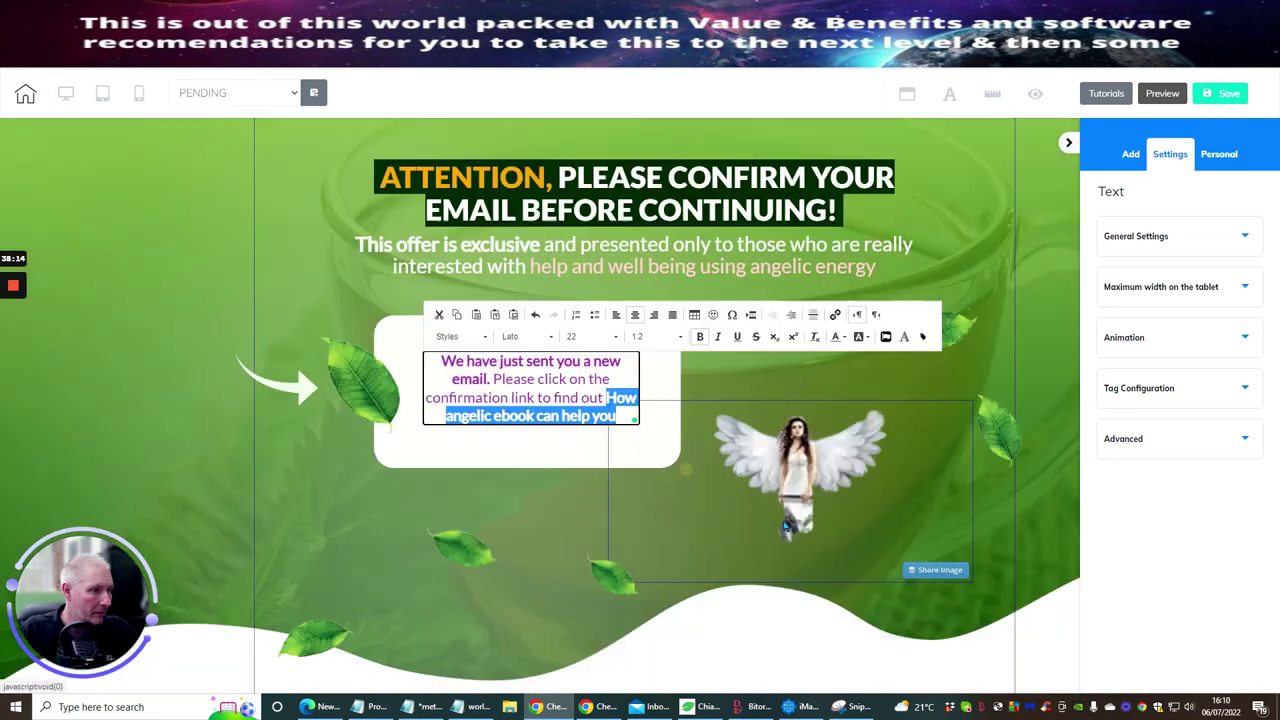
pyautogui.click(830, 371)
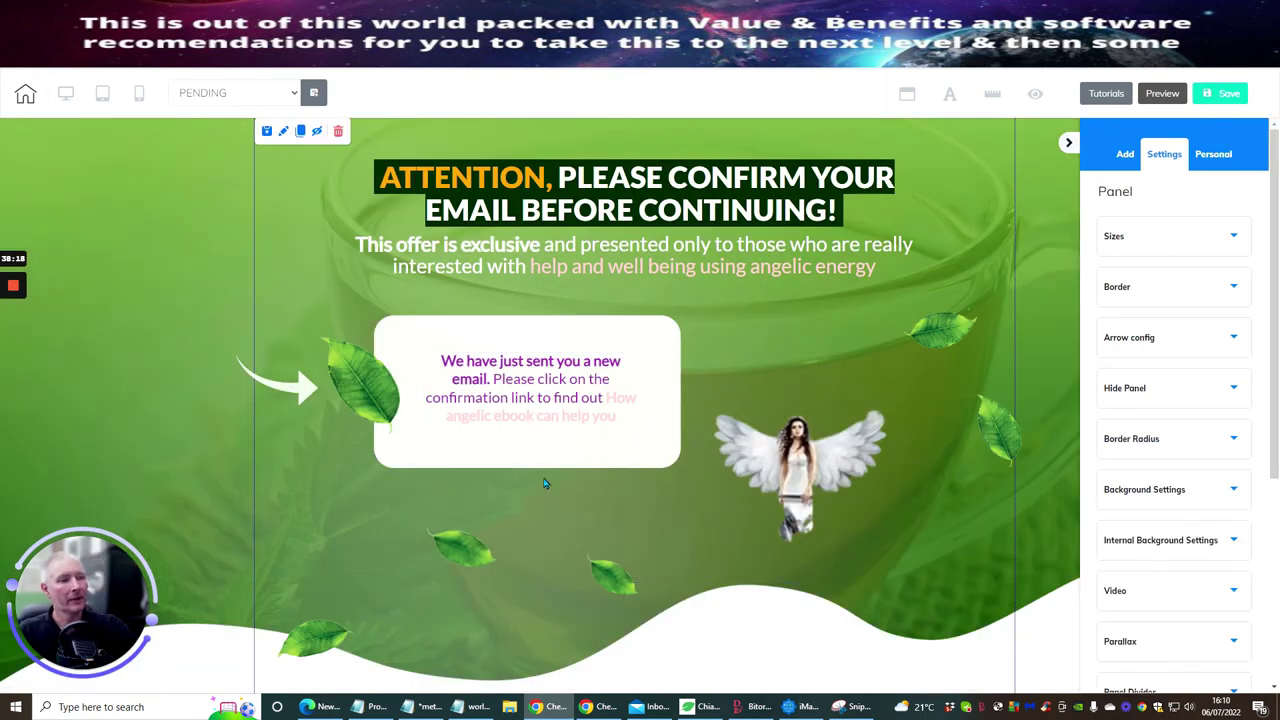
# - Set the text colour of "How angelic ebook can help you" to the stronger pink #ff99cc
pyautogui.click(607, 402)
pyautogui.moveTo(606, 399); pyautogui.dragTo(622, 416)
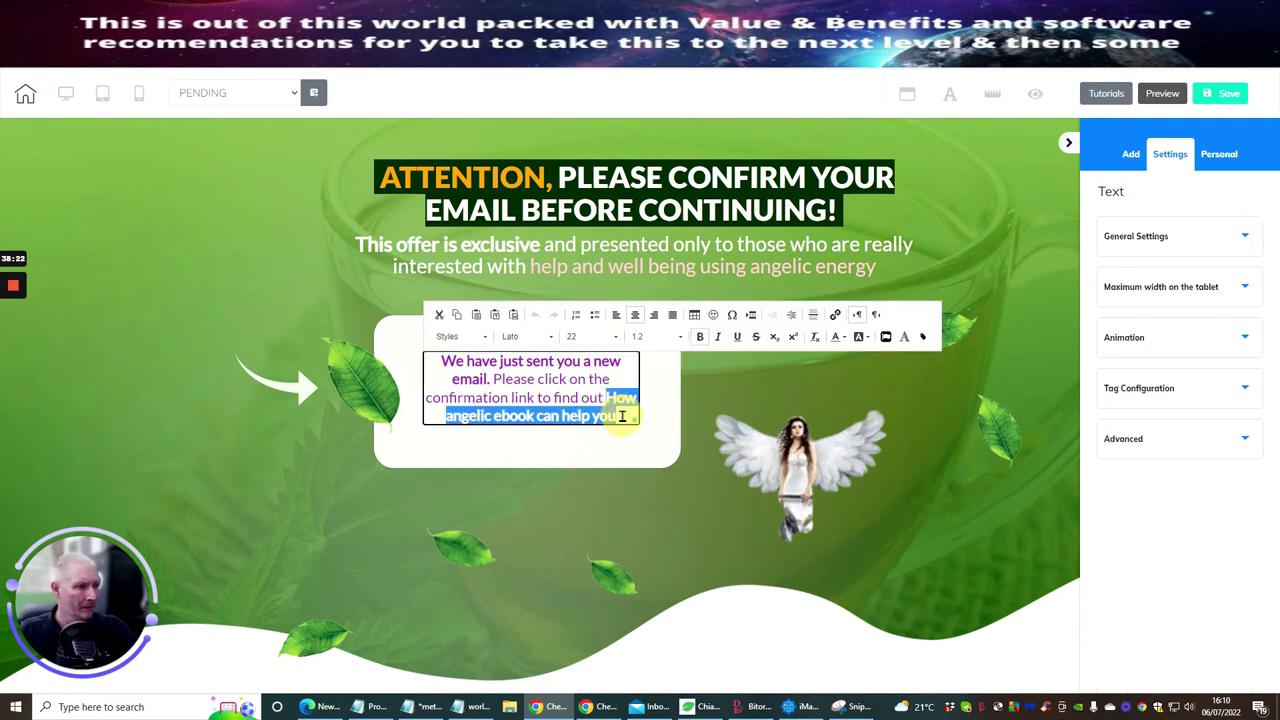
pyautogui.click(843, 337)
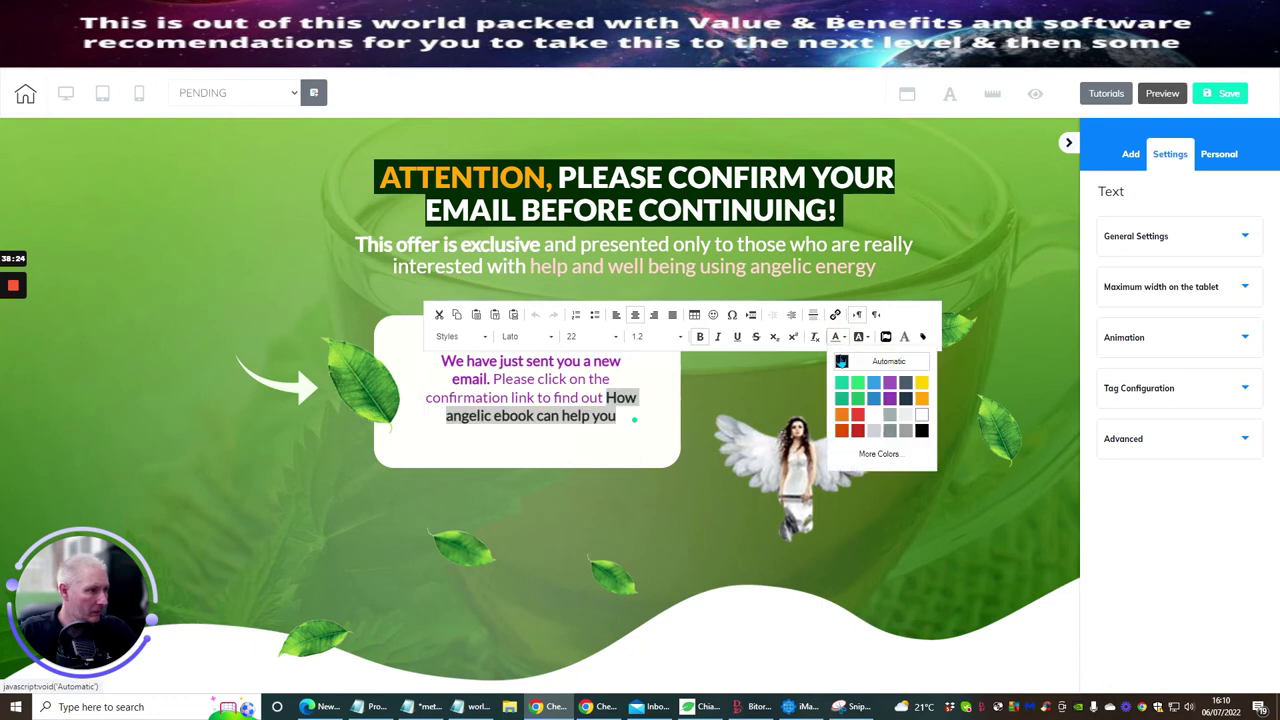
pyautogui.click(879, 454)
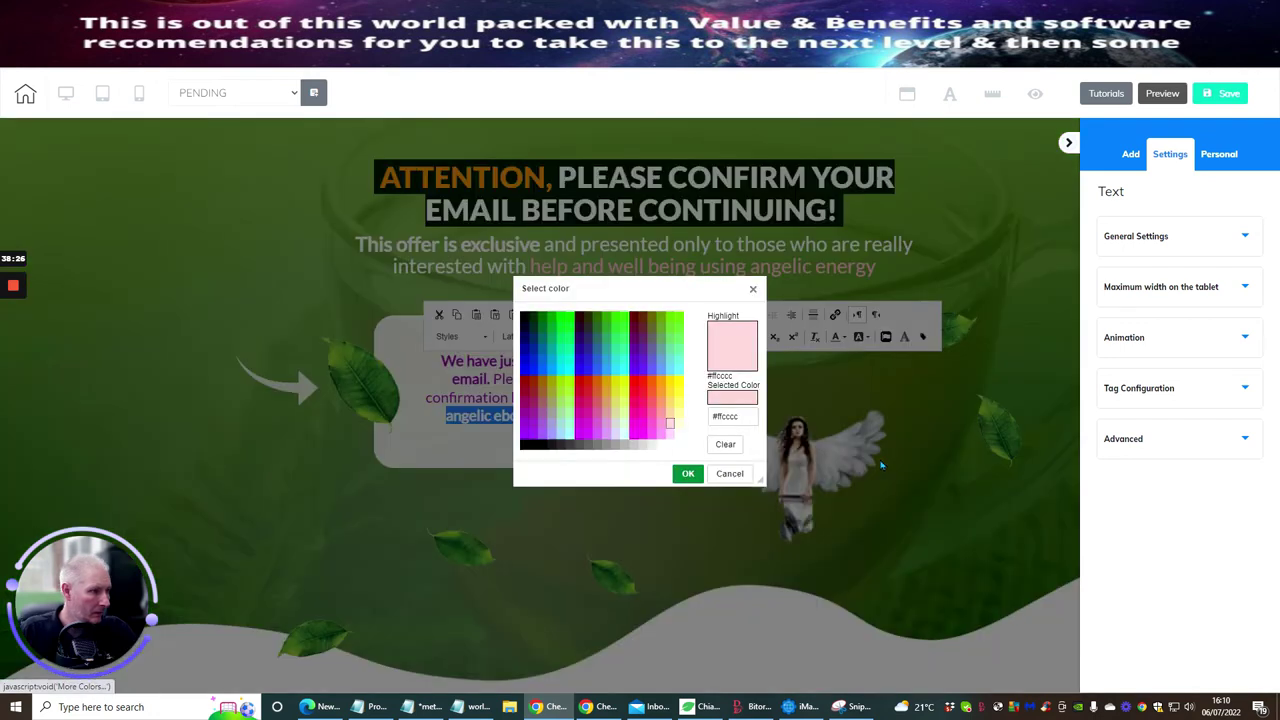
pyautogui.click(663, 424)
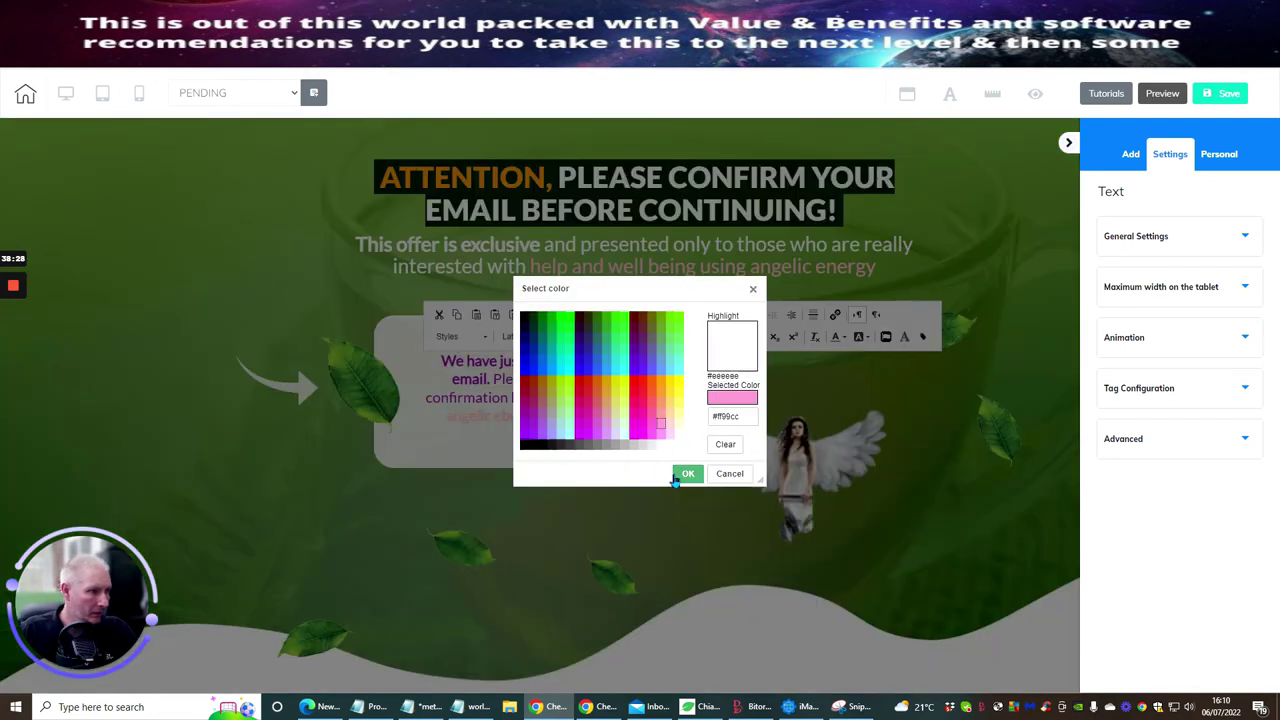
pyautogui.click(688, 473)
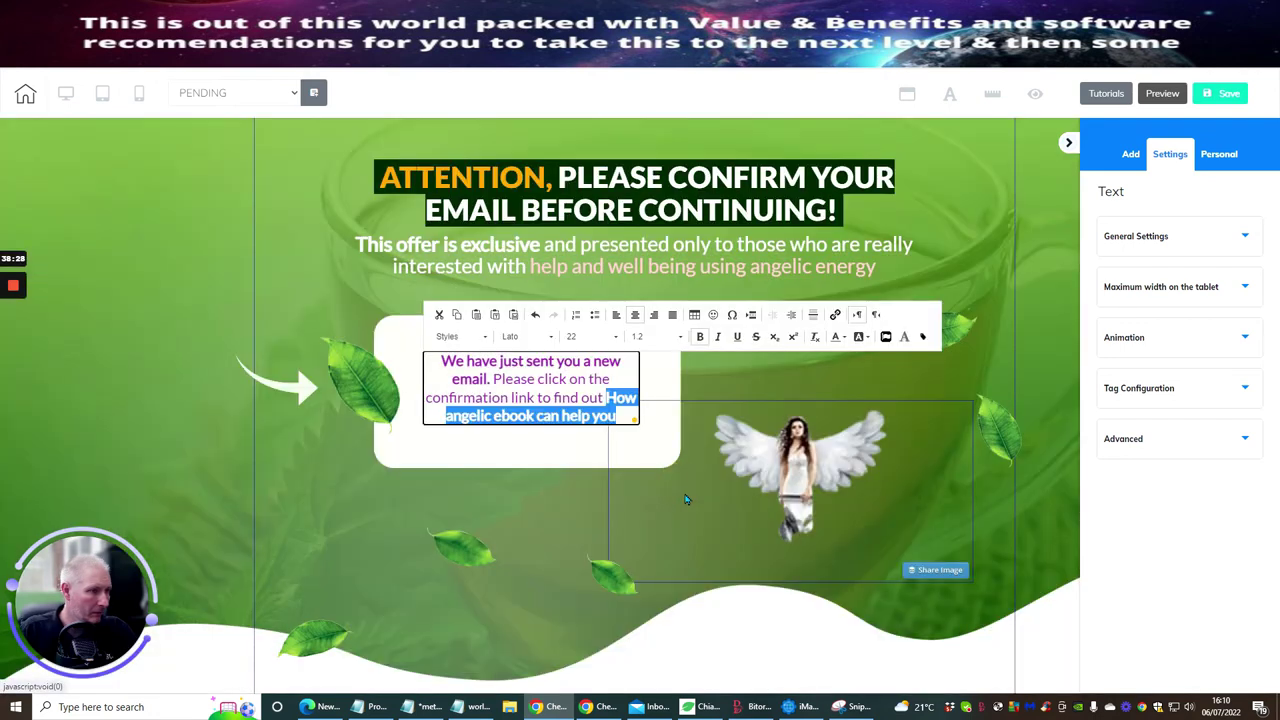
pyautogui.click(817, 393)
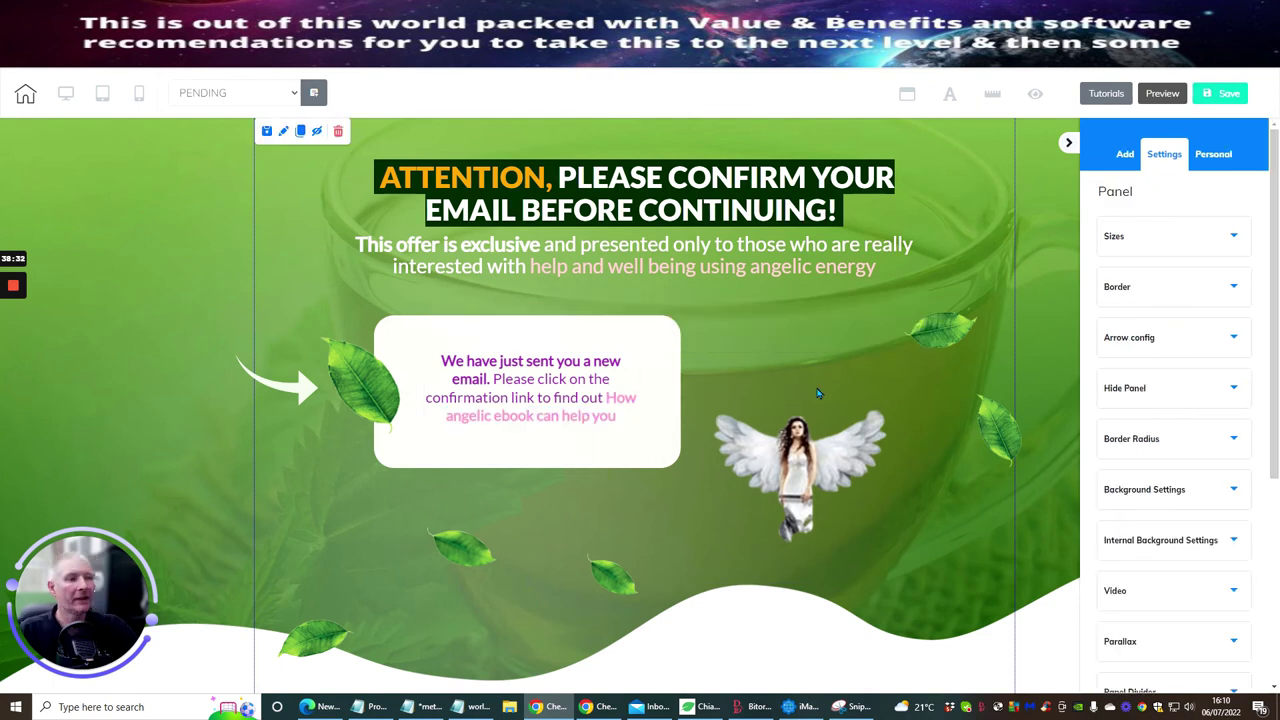
# - Widen and reposition the confirmation message inside the white box, and place the angel image beside the box
pyautogui.click(636, 420)
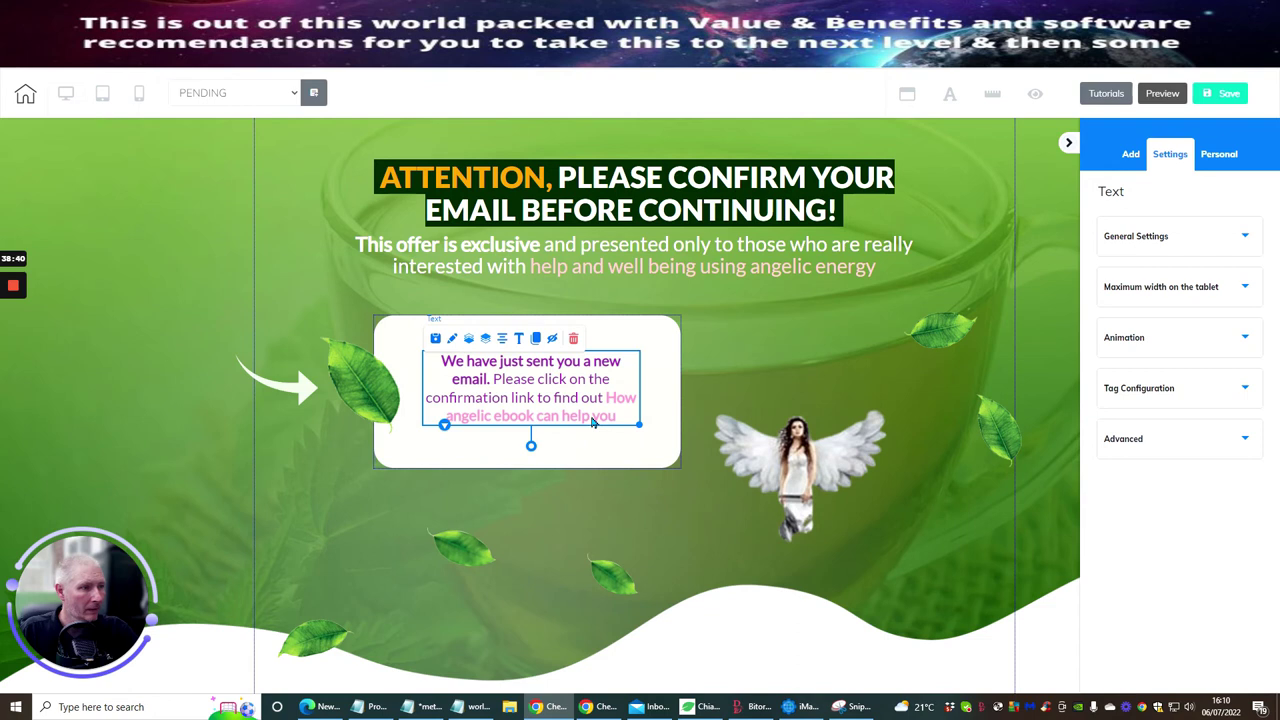
pyautogui.moveTo(592, 422); pyautogui.dragTo(712, 464)
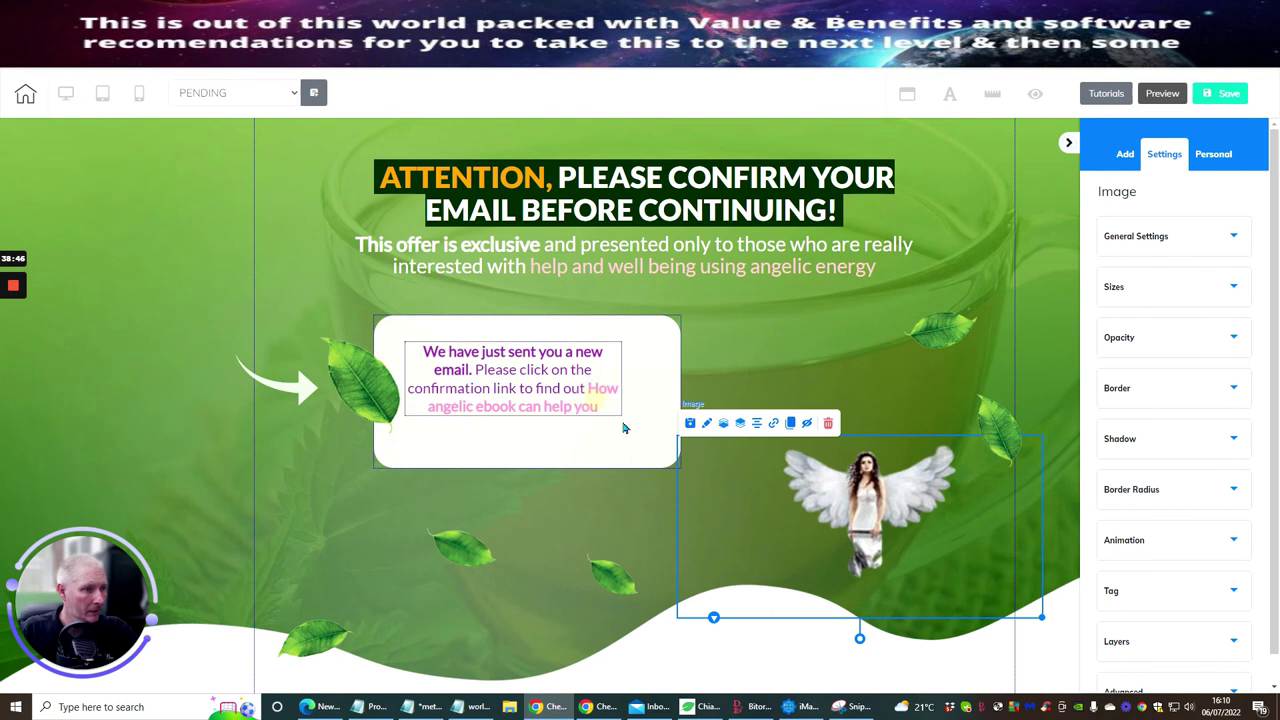
pyautogui.click(622, 420)
pyautogui.moveTo(620, 414); pyautogui.dragTo(658, 423)
pyautogui.click(653, 441)
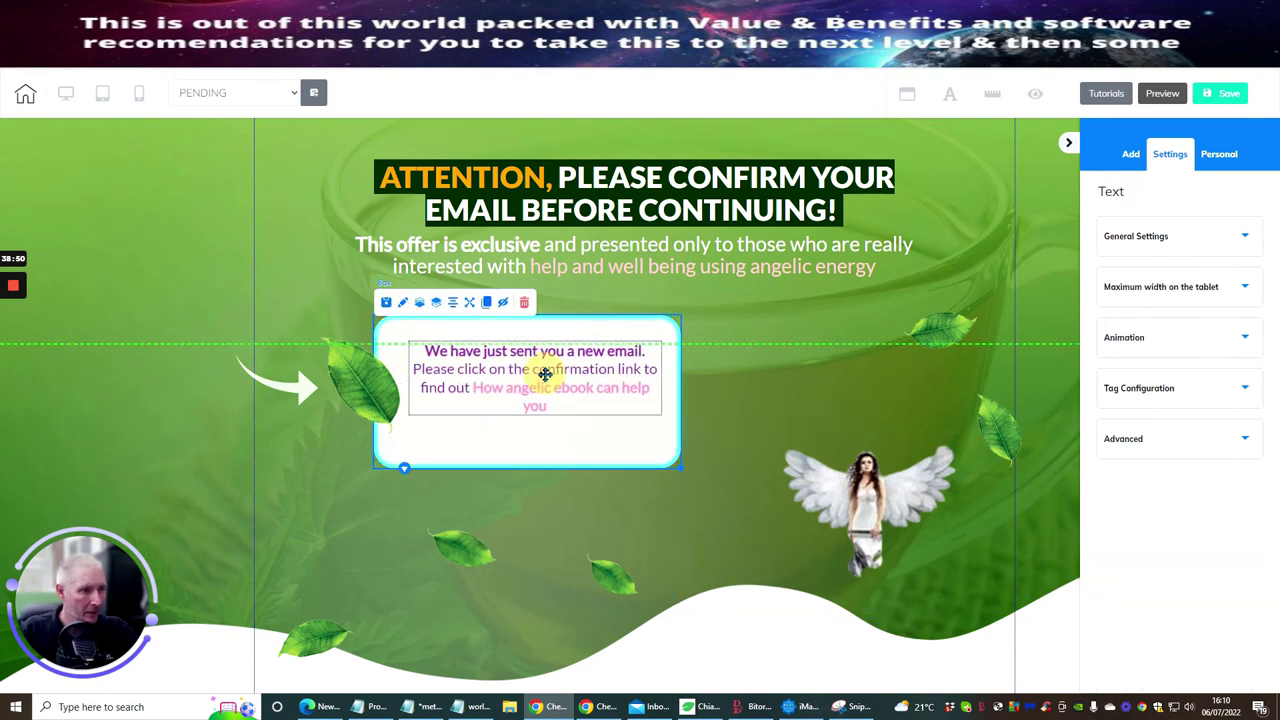
pyautogui.moveTo(543, 371); pyautogui.dragTo(546, 387)
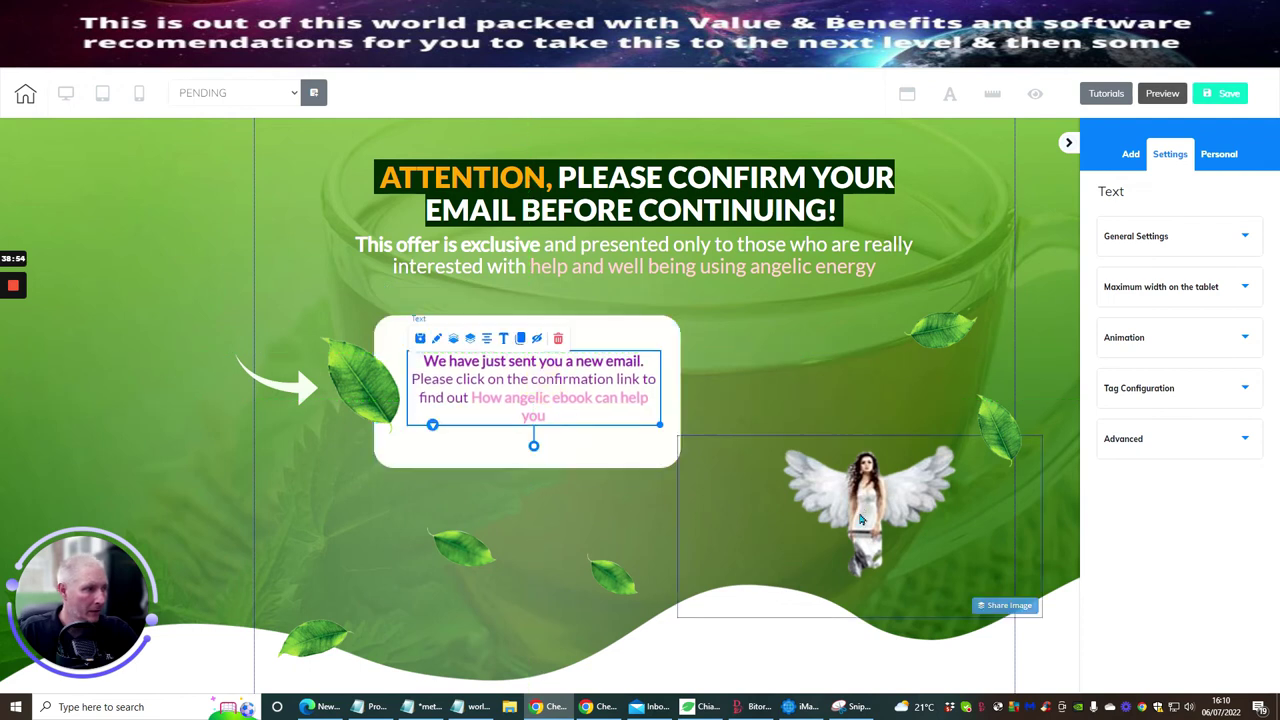
pyautogui.moveTo(863, 520); pyautogui.dragTo(812, 463)
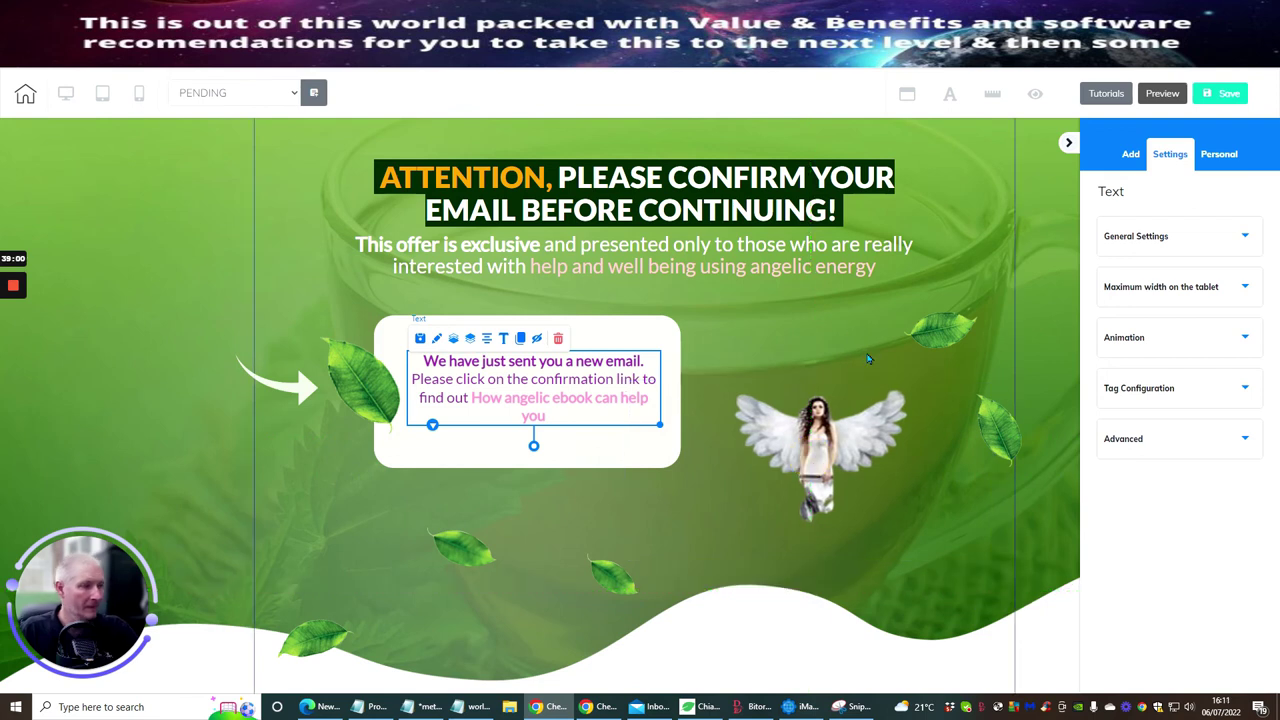
pyautogui.click(969, 544)
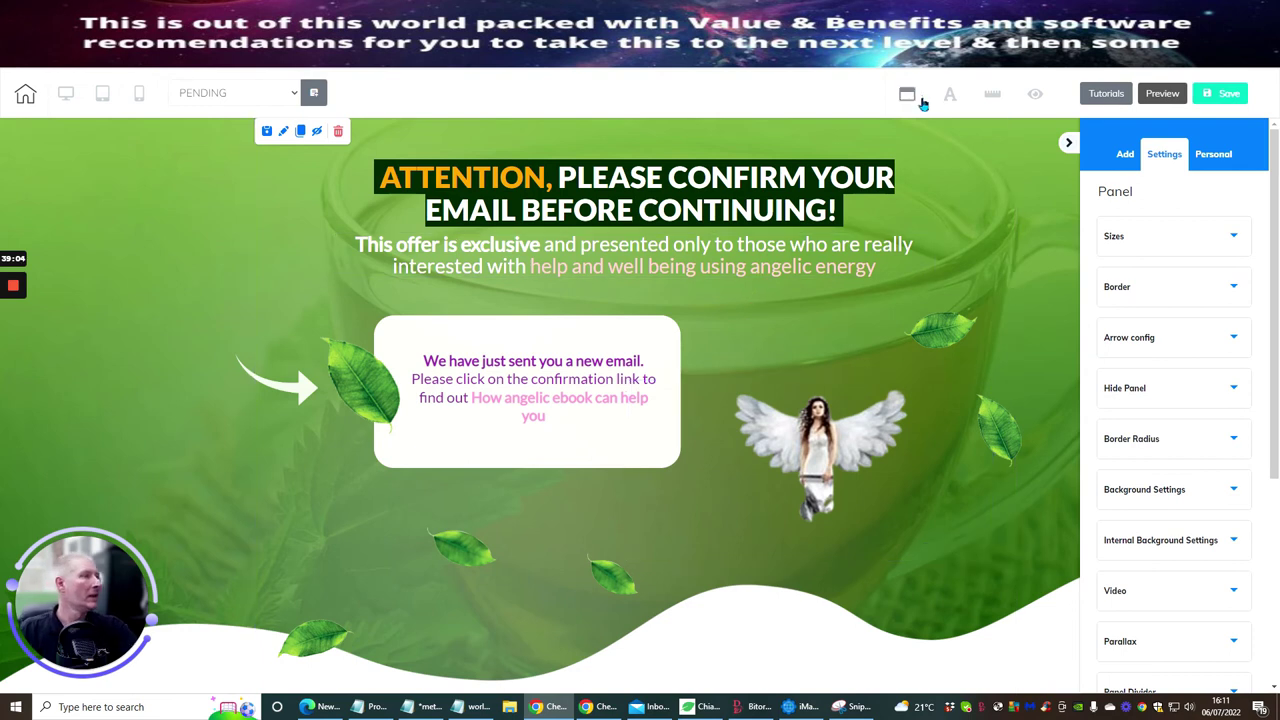
# - Save the PENDING page, publish the site and return to the site's page list
pyautogui.click(1220, 93)
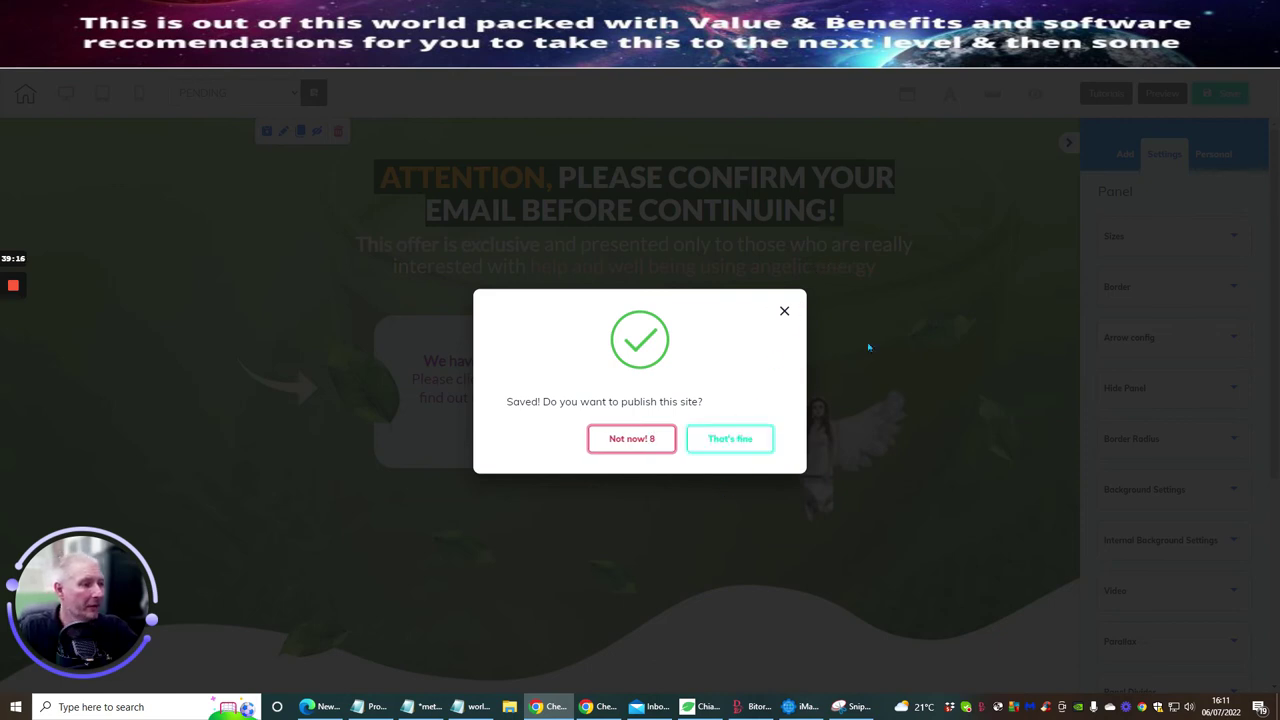
pyautogui.click(925, 297)
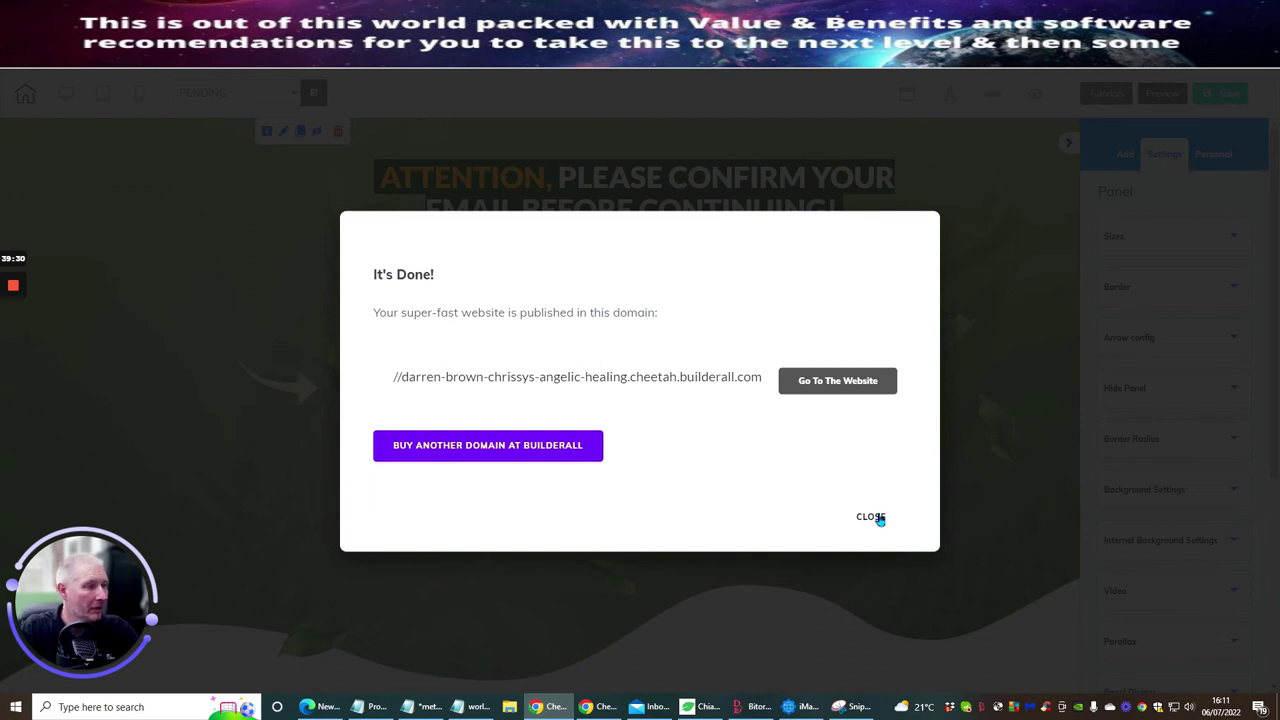
pyautogui.click(879, 518)
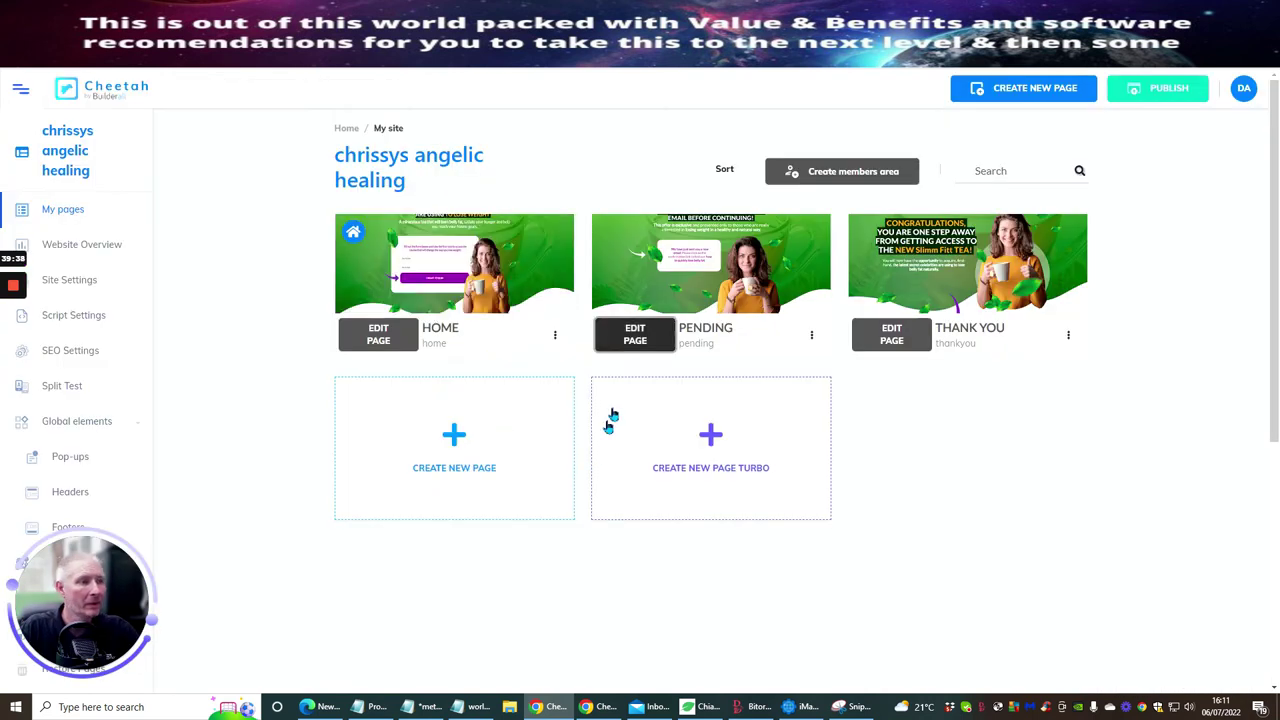
# - Open the THANK YOU page for editing and replace "NEW Slimm Fitt TEA" in its headline with "Angelic Energy Healing"
pyautogui.click(912, 335)
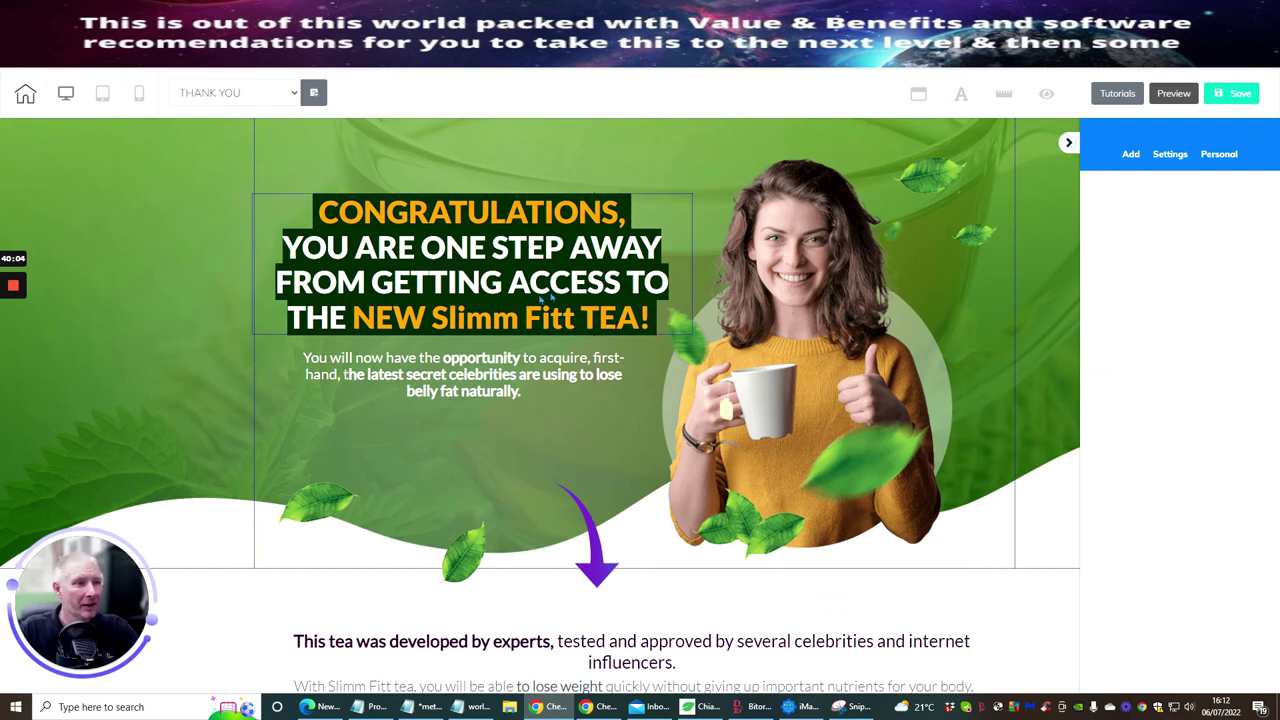
pyautogui.click(352, 318)
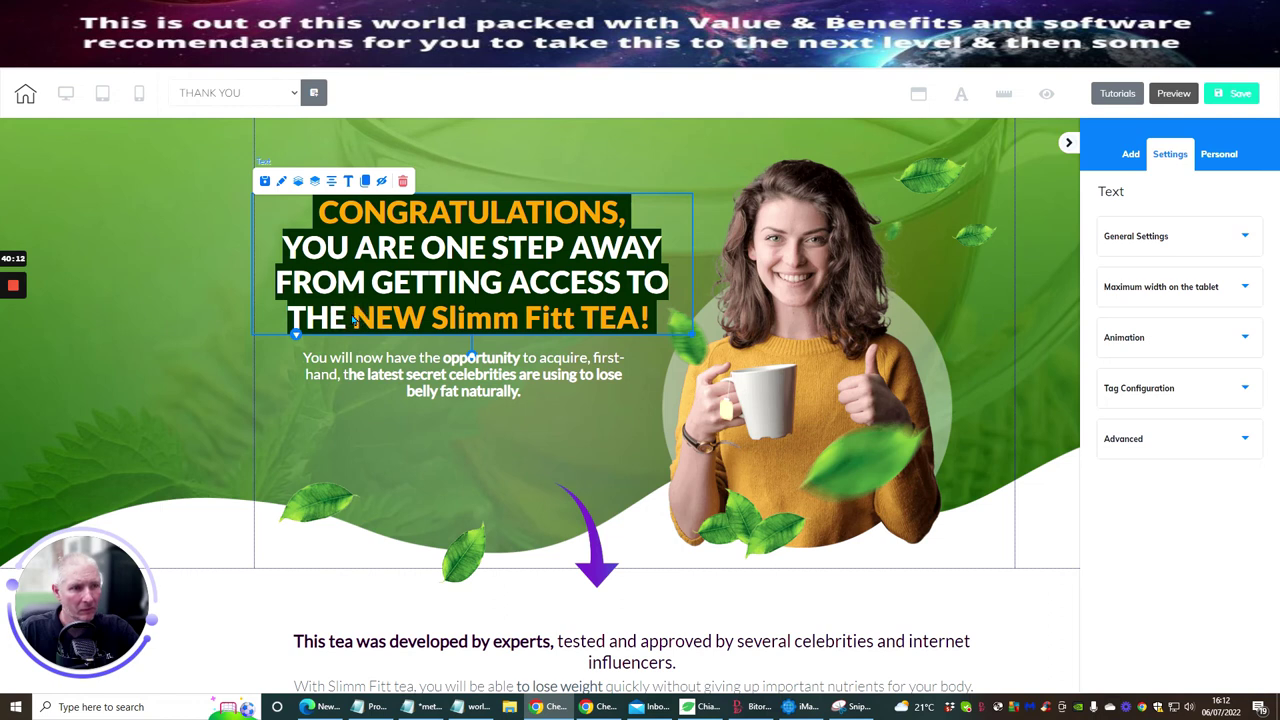
pyautogui.click(352, 318)
pyautogui.moveTo(350, 318); pyautogui.dragTo(638, 322)
pyautogui.write('Angel')
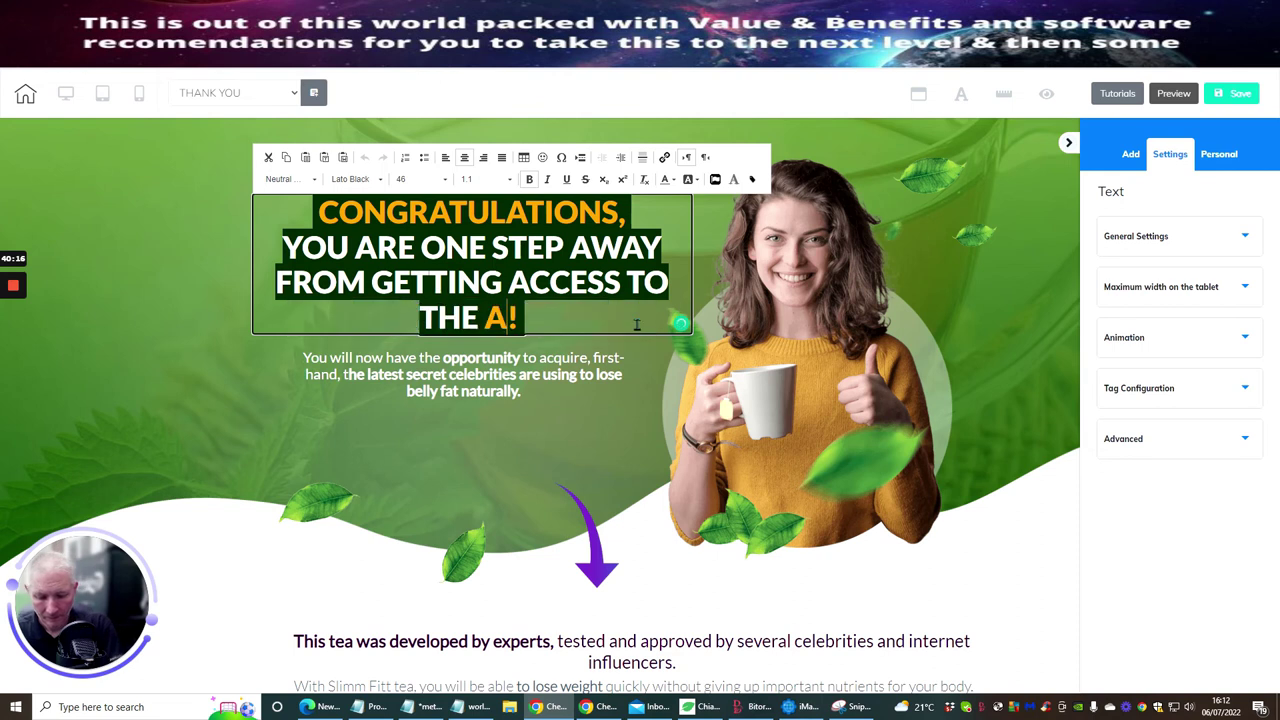
pyautogui.write('ic')
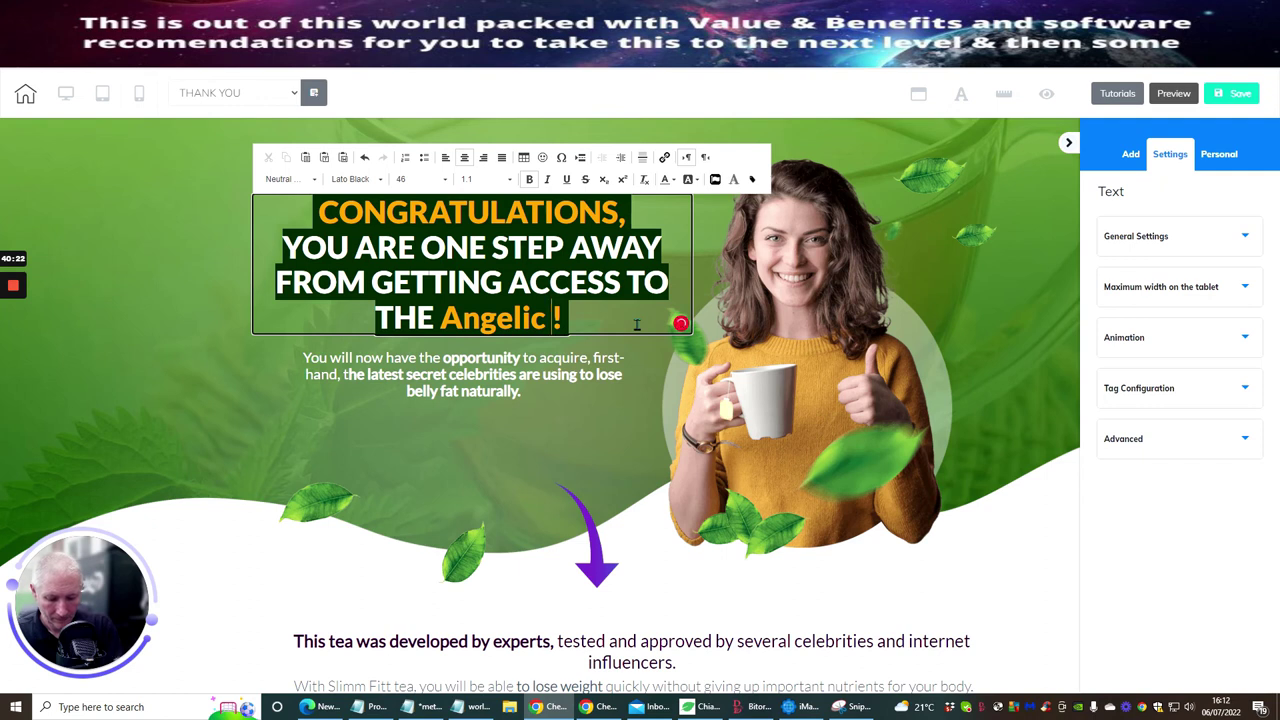
pyautogui.write(' Energy')
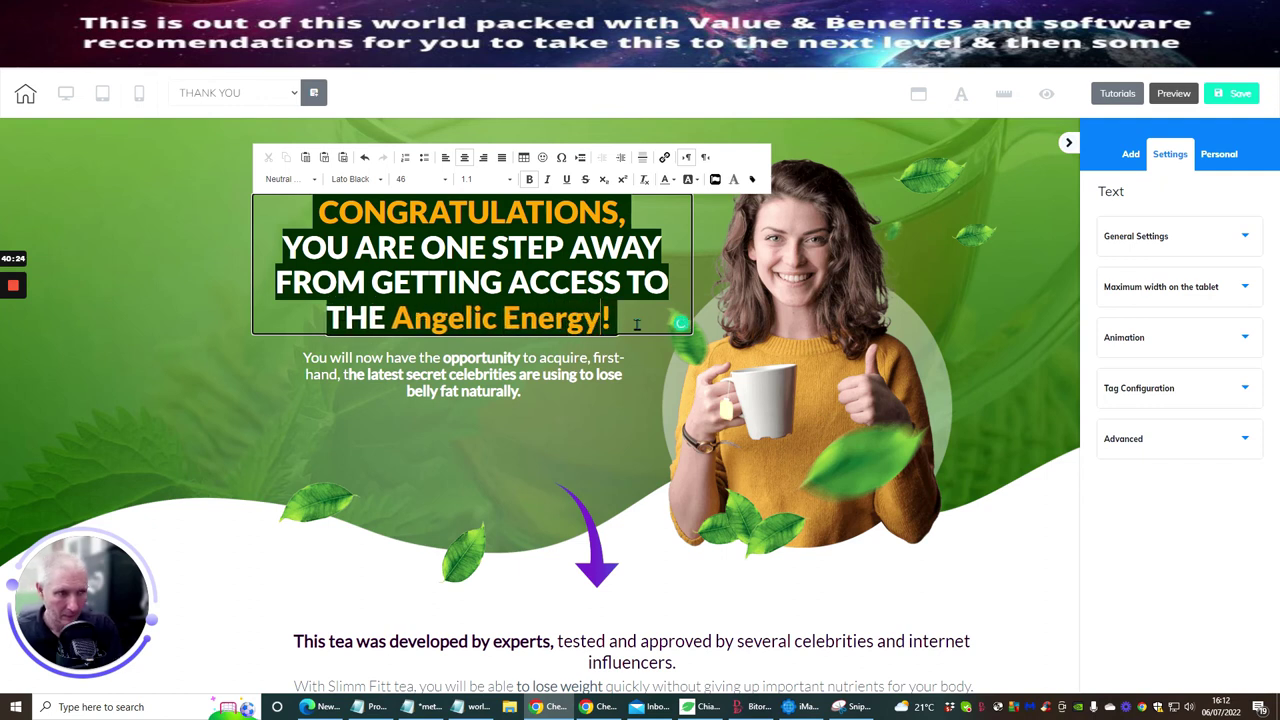
pyautogui.write(' healin')
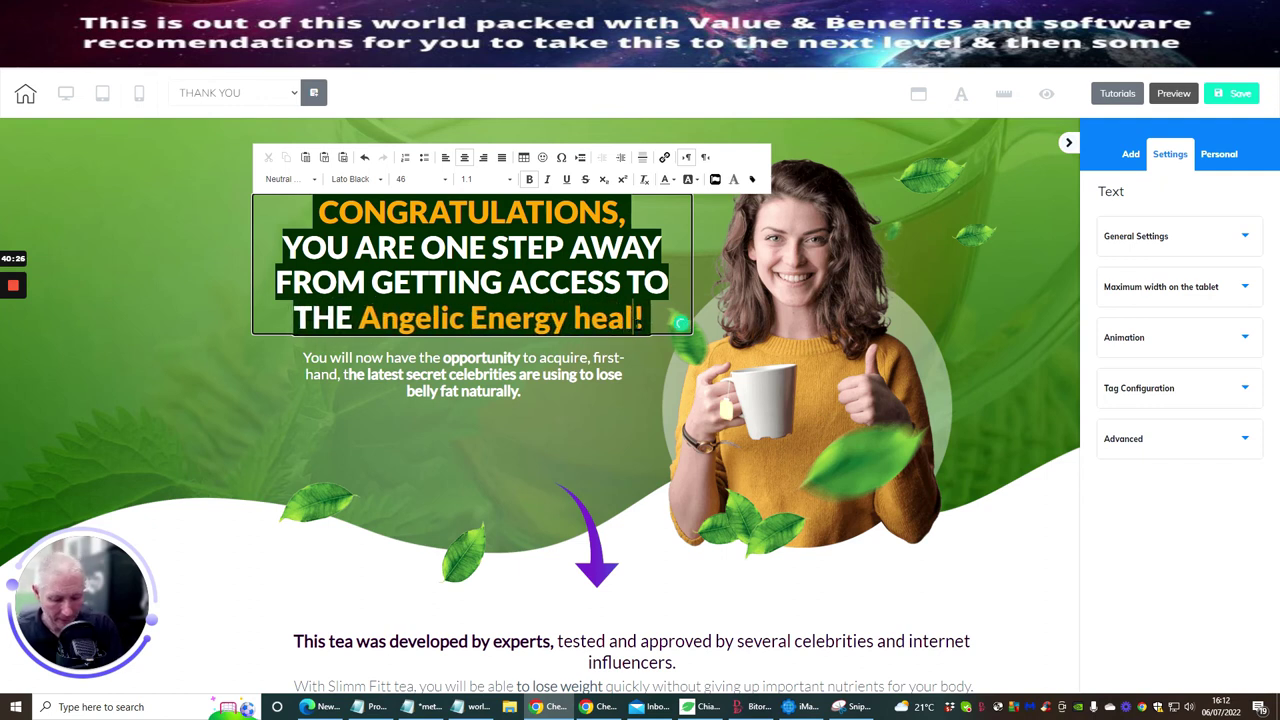
pyautogui.write('g')
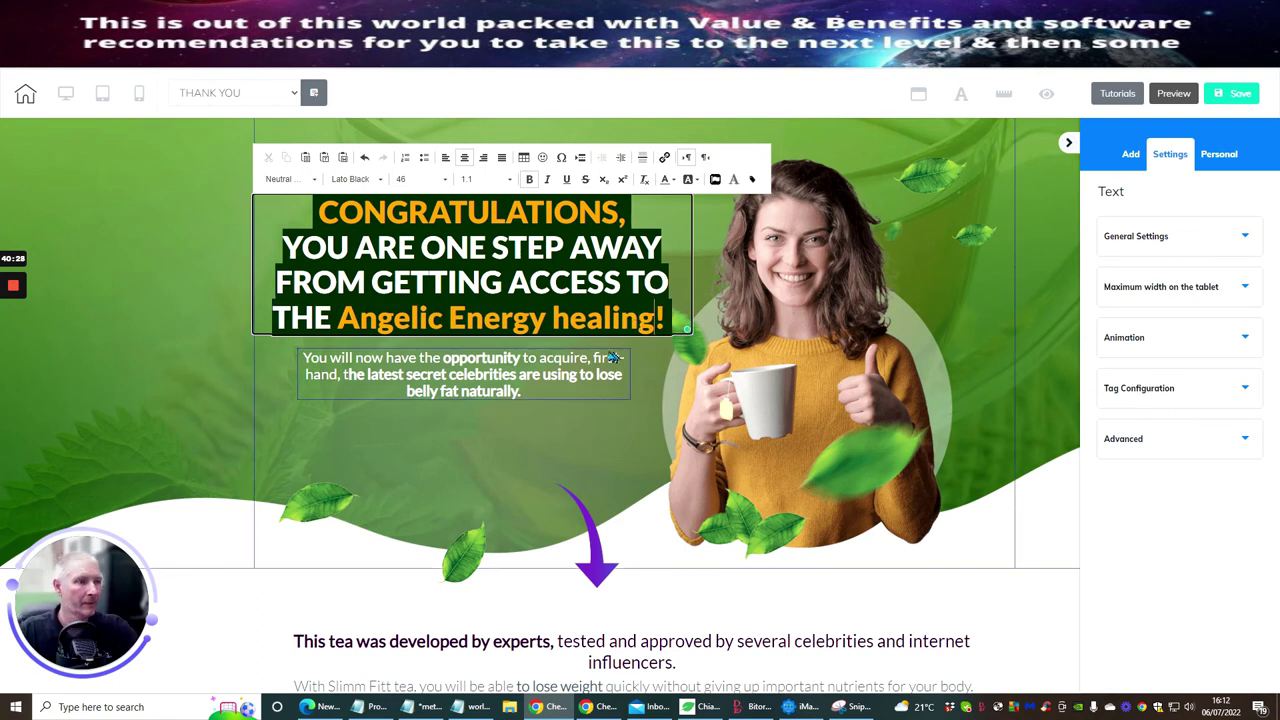
pyautogui.click(568, 318)
pyautogui.press('BackSpace')
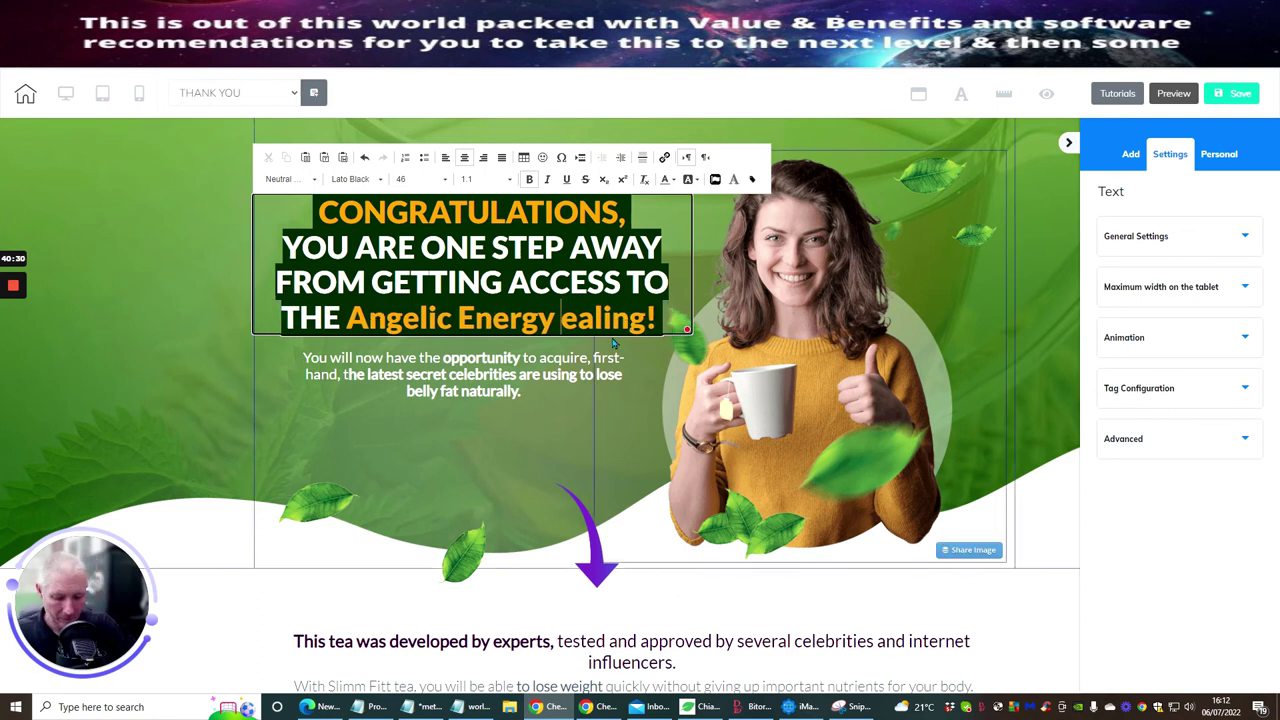
pyautogui.write('H')
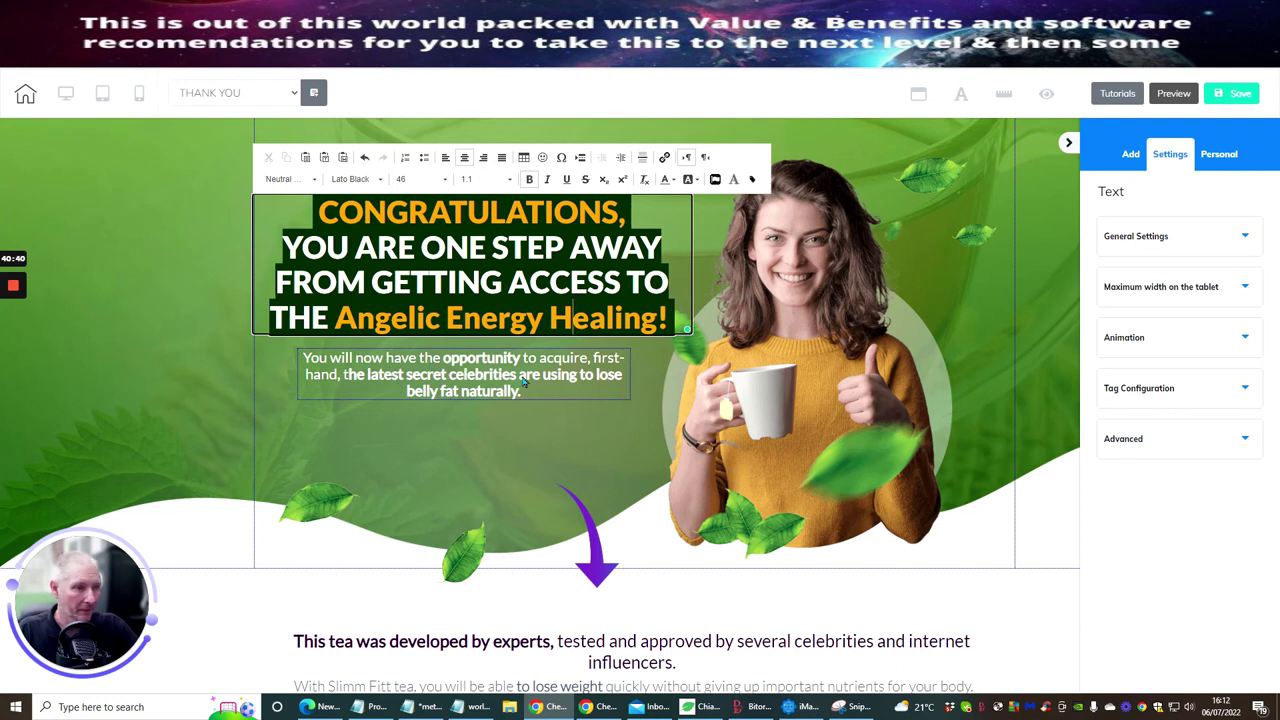
# - Replace the subheading's bold celebrity-secret phrase with the healer's first name in possessive form plus "Angelic Healing to help with wellbeing and Life!"
pyautogui.click(345, 379)
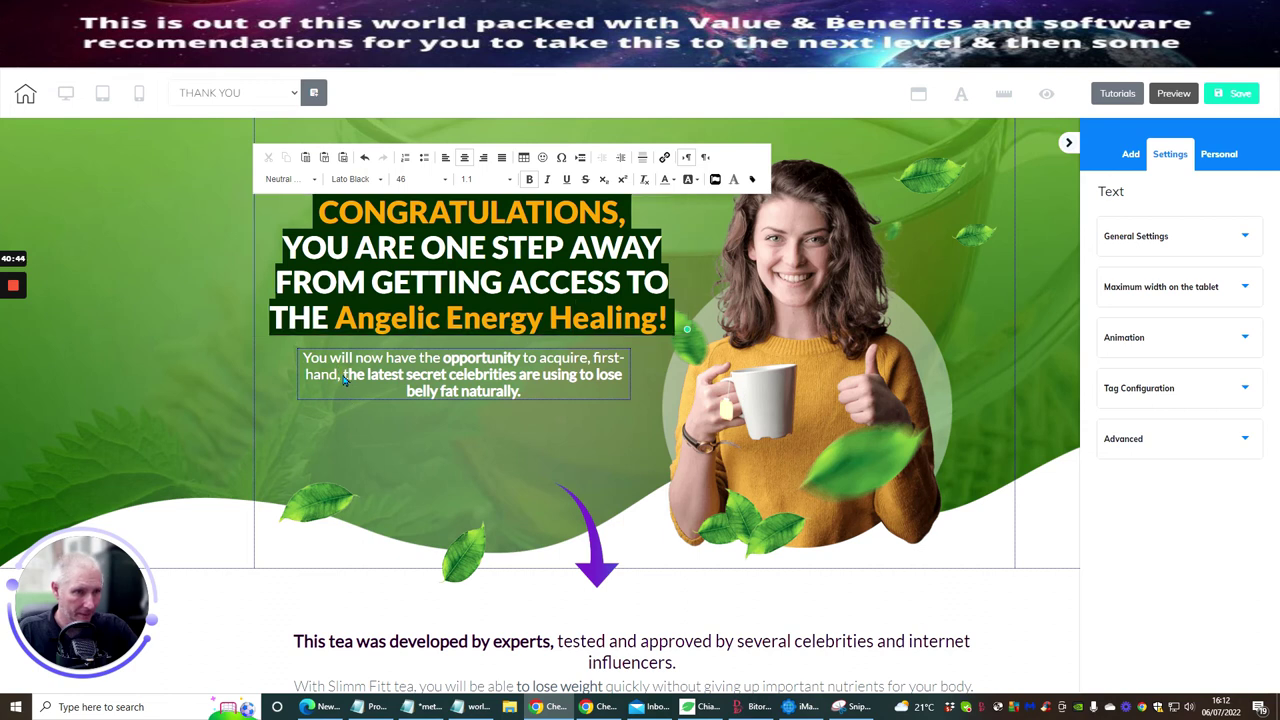
pyautogui.click(345, 379)
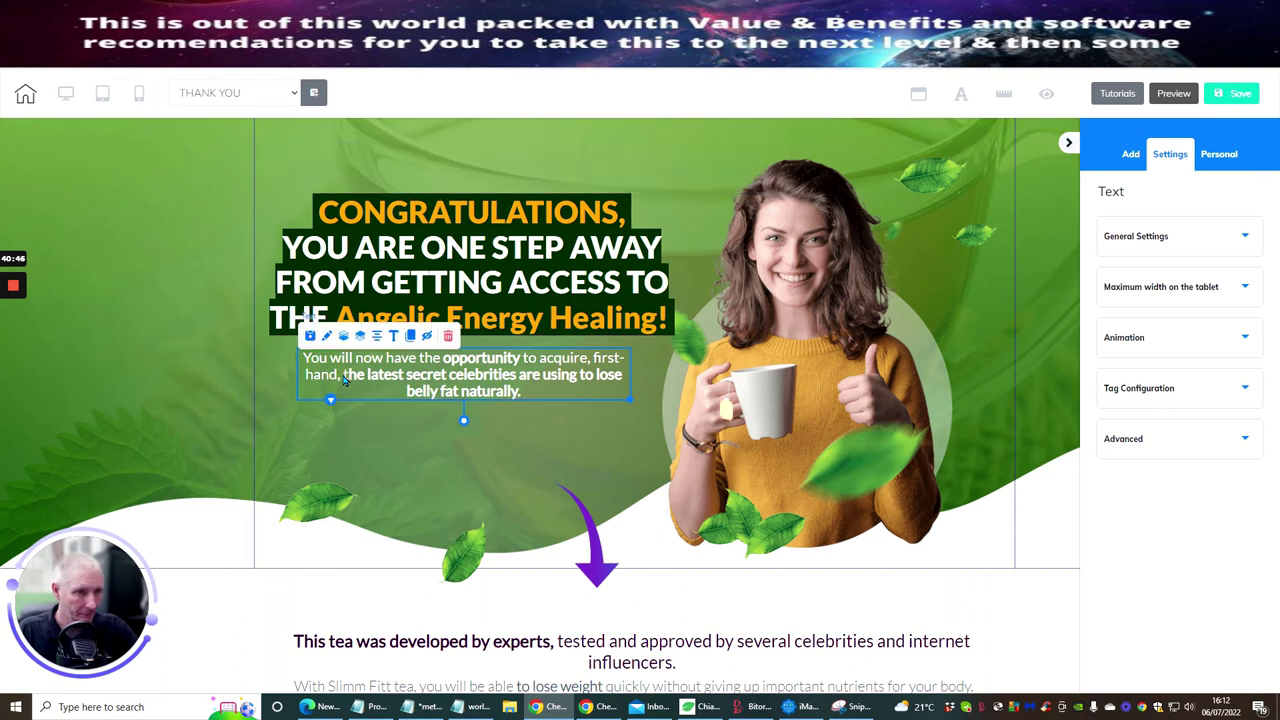
pyautogui.click(344, 377)
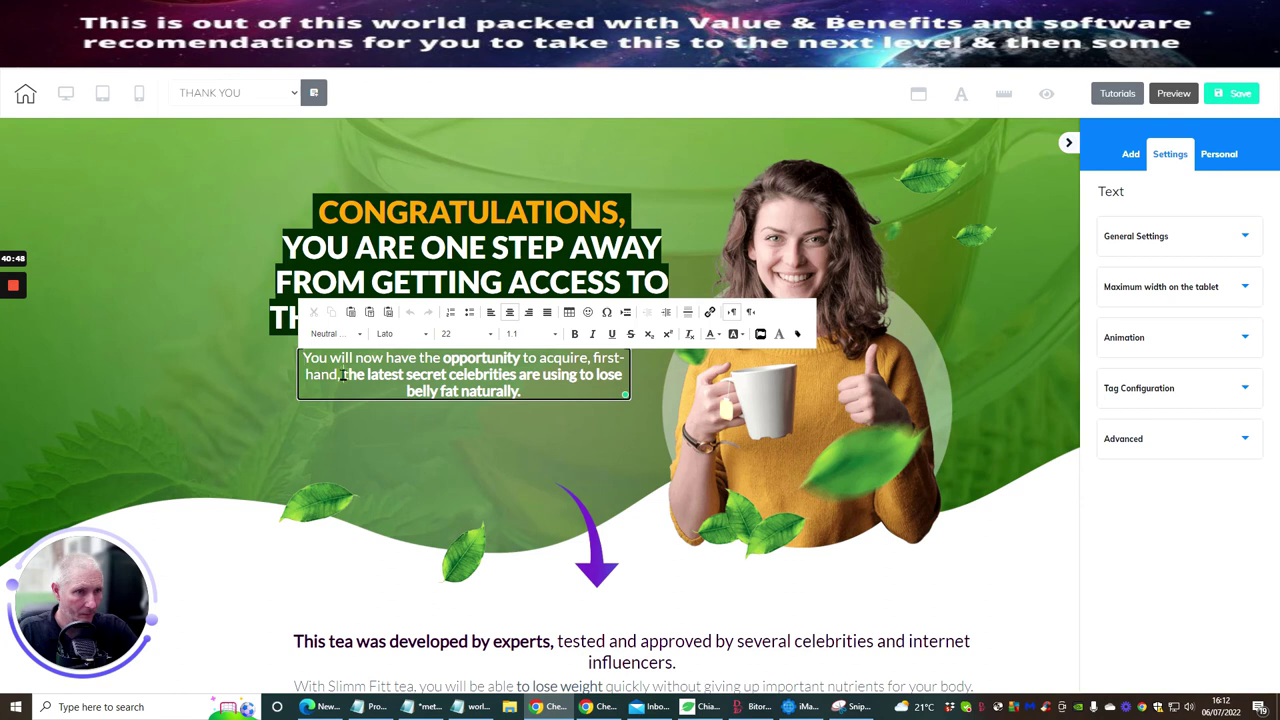
pyautogui.moveTo(343, 375); pyautogui.dragTo(519, 391)
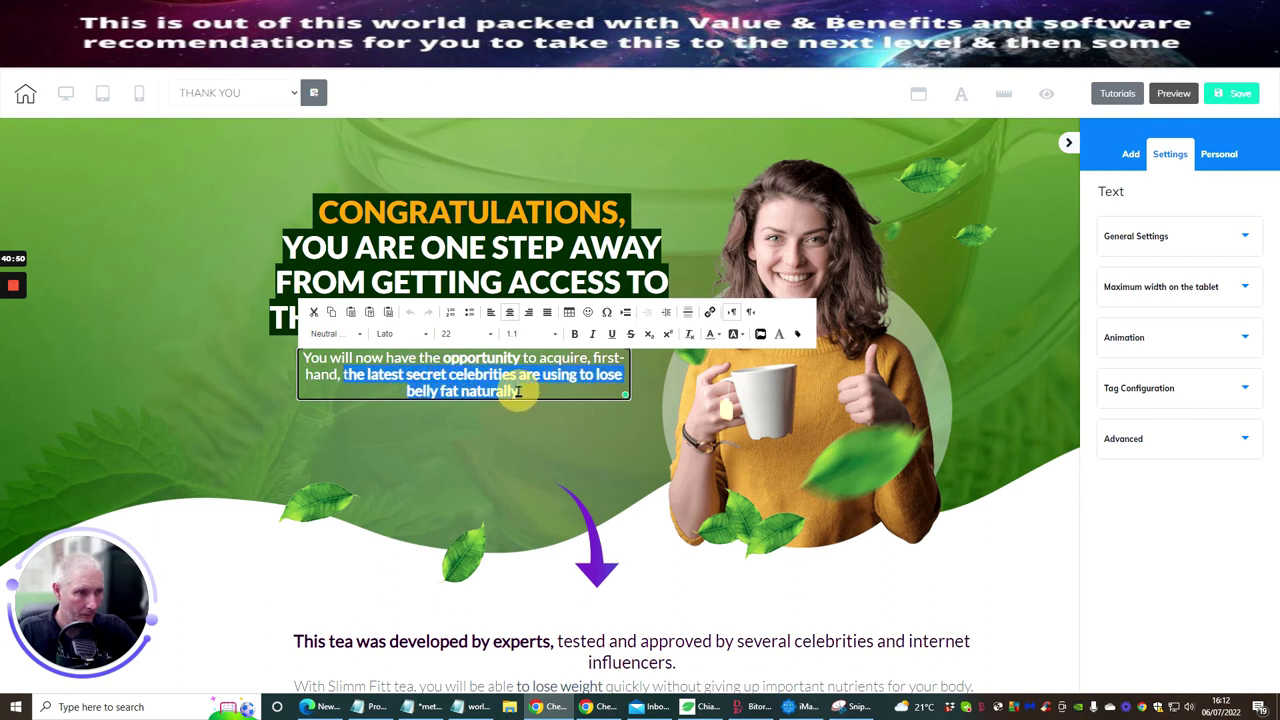
pyautogui.write('Chr')
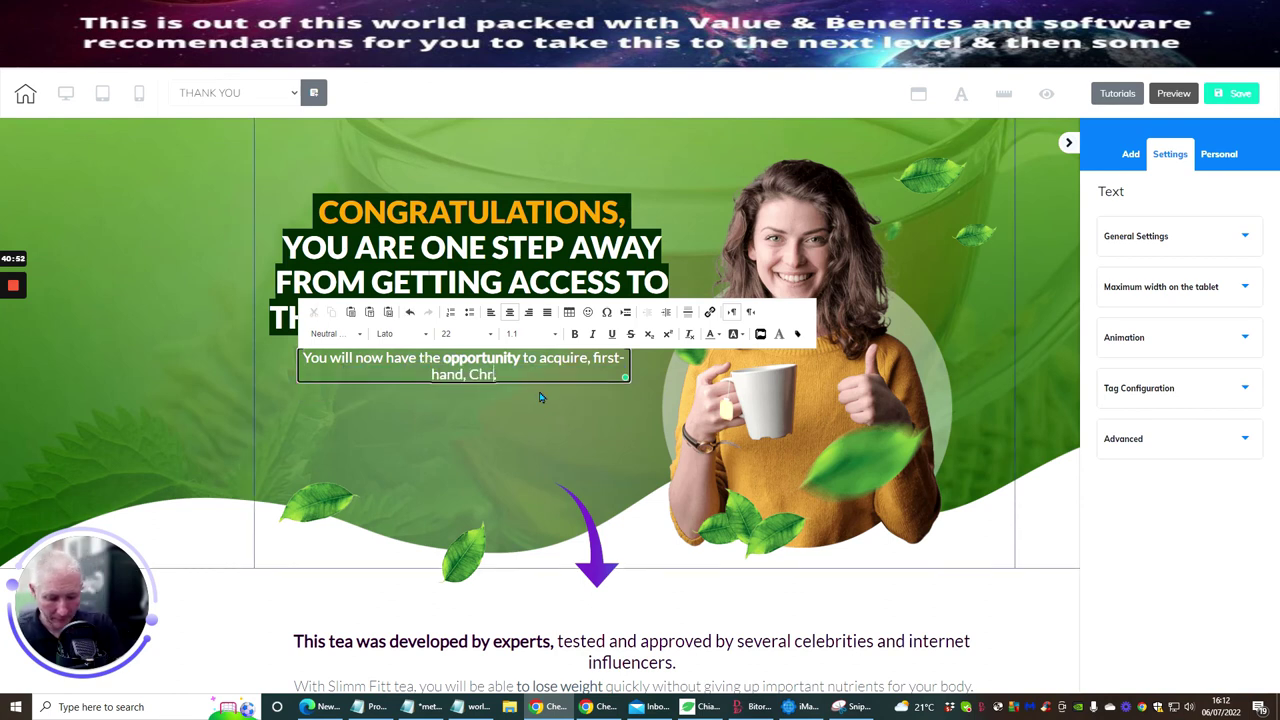
pyautogui.write("issy's")
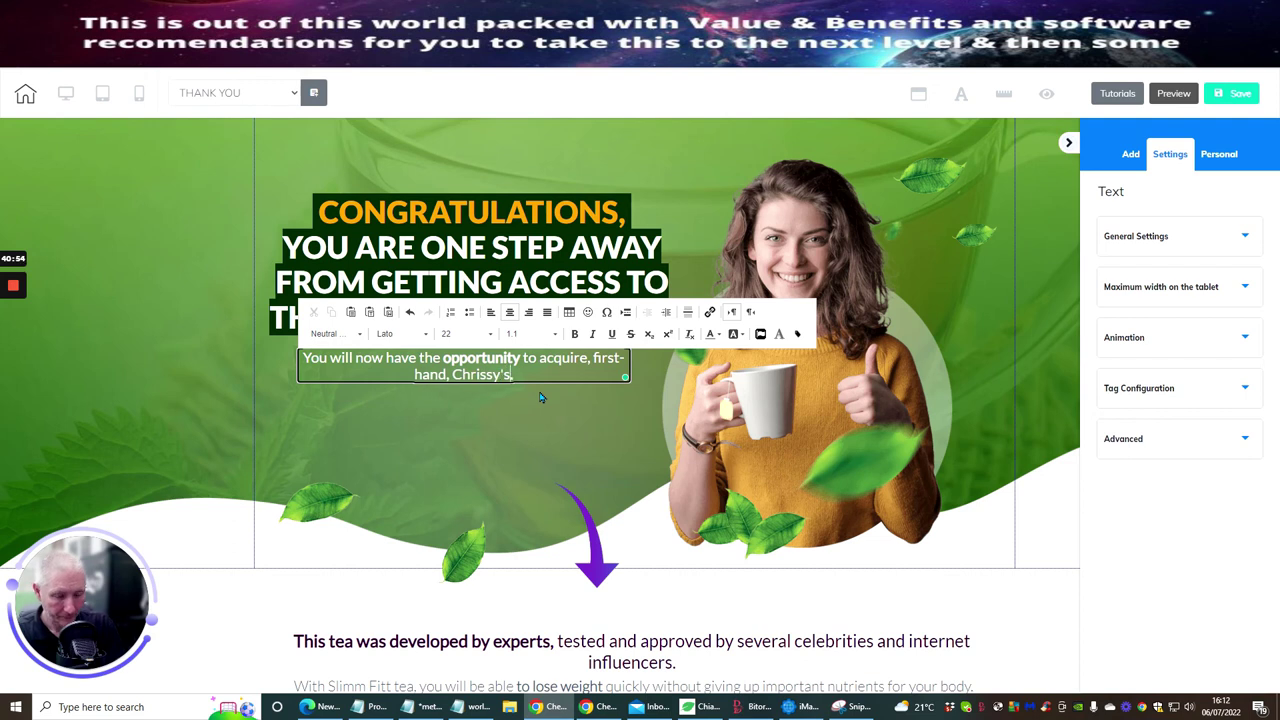
pyautogui.write(' Ange')
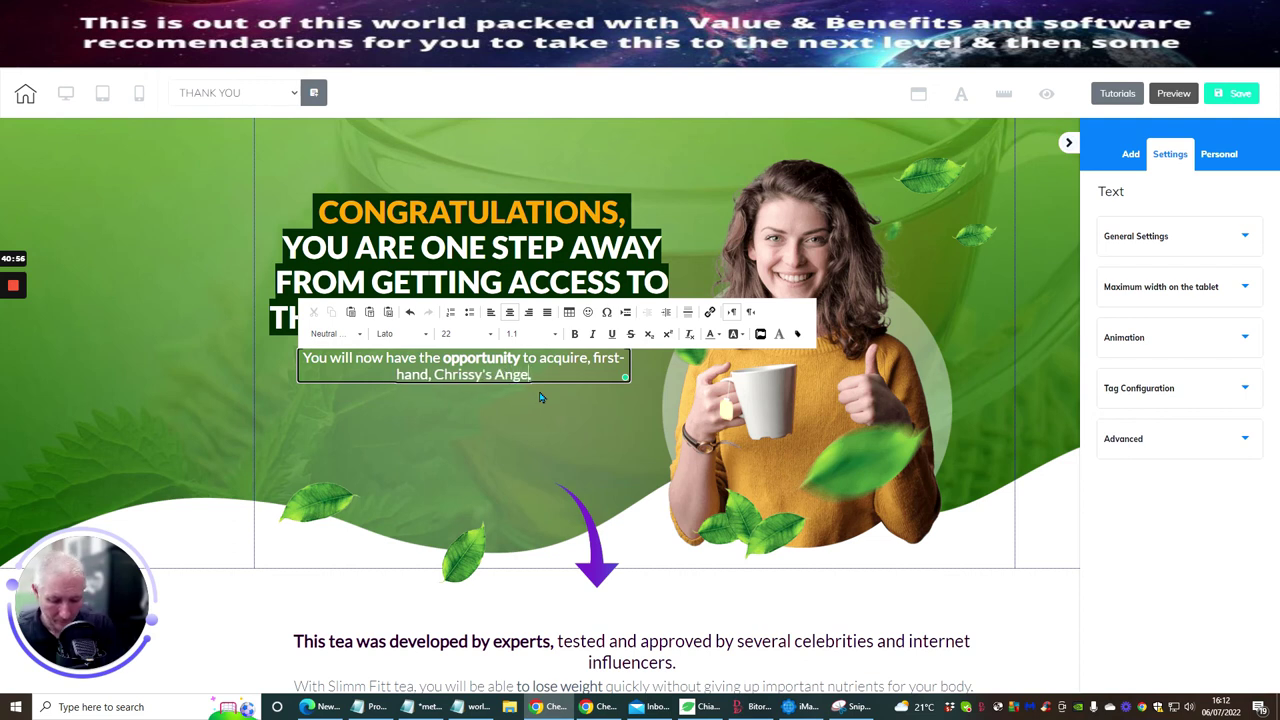
pyautogui.write('lic')
pyautogui.write(' Healin')
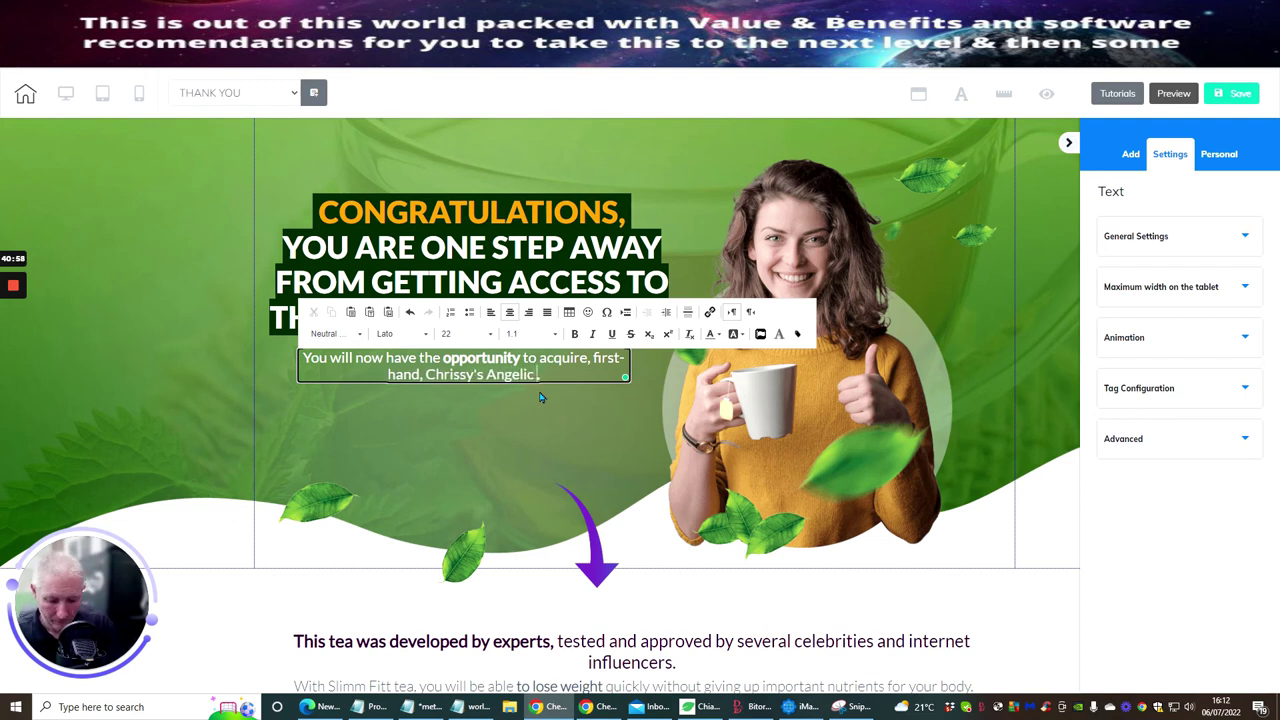
pyautogui.write('g')
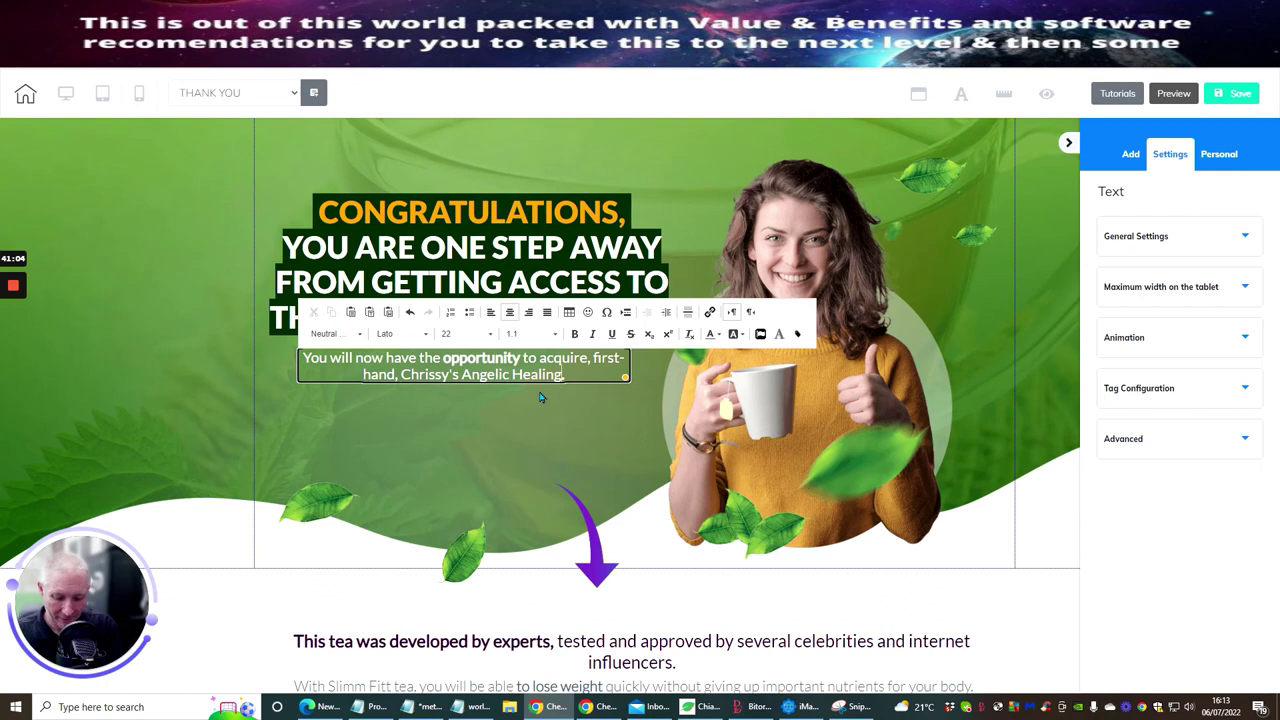
pyautogui.write(' to help wit')
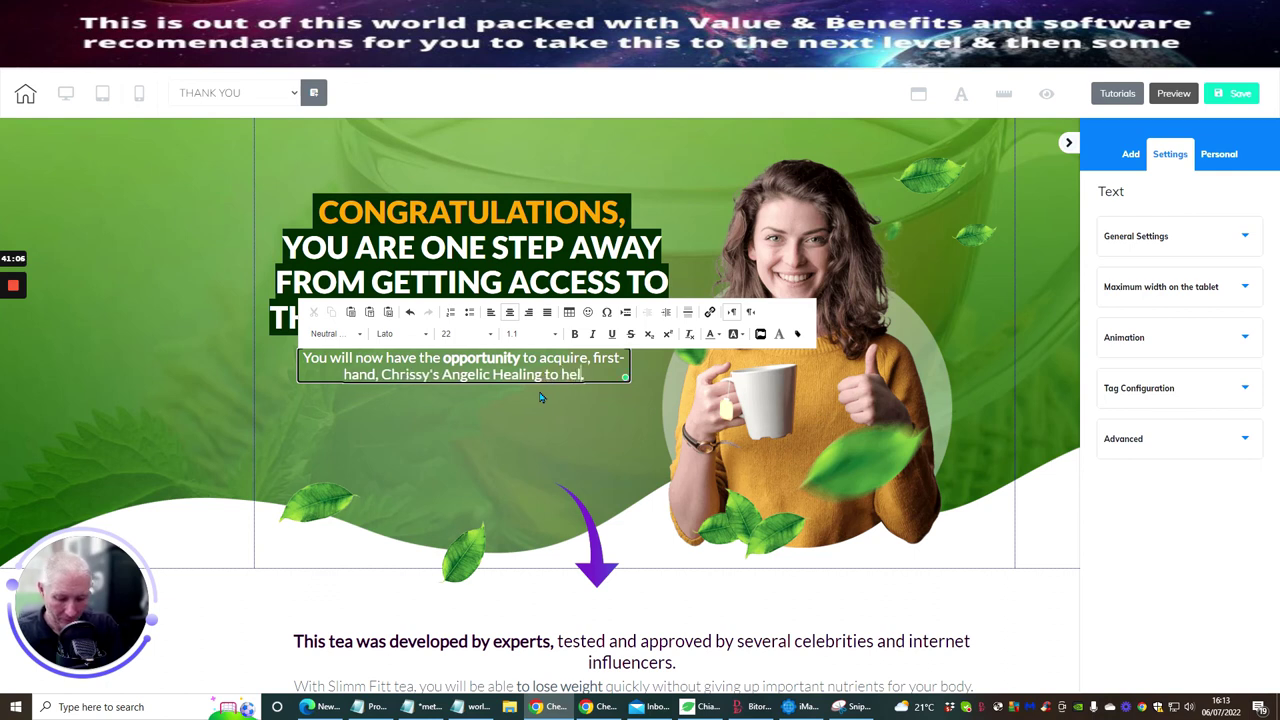
pyautogui.write('h')
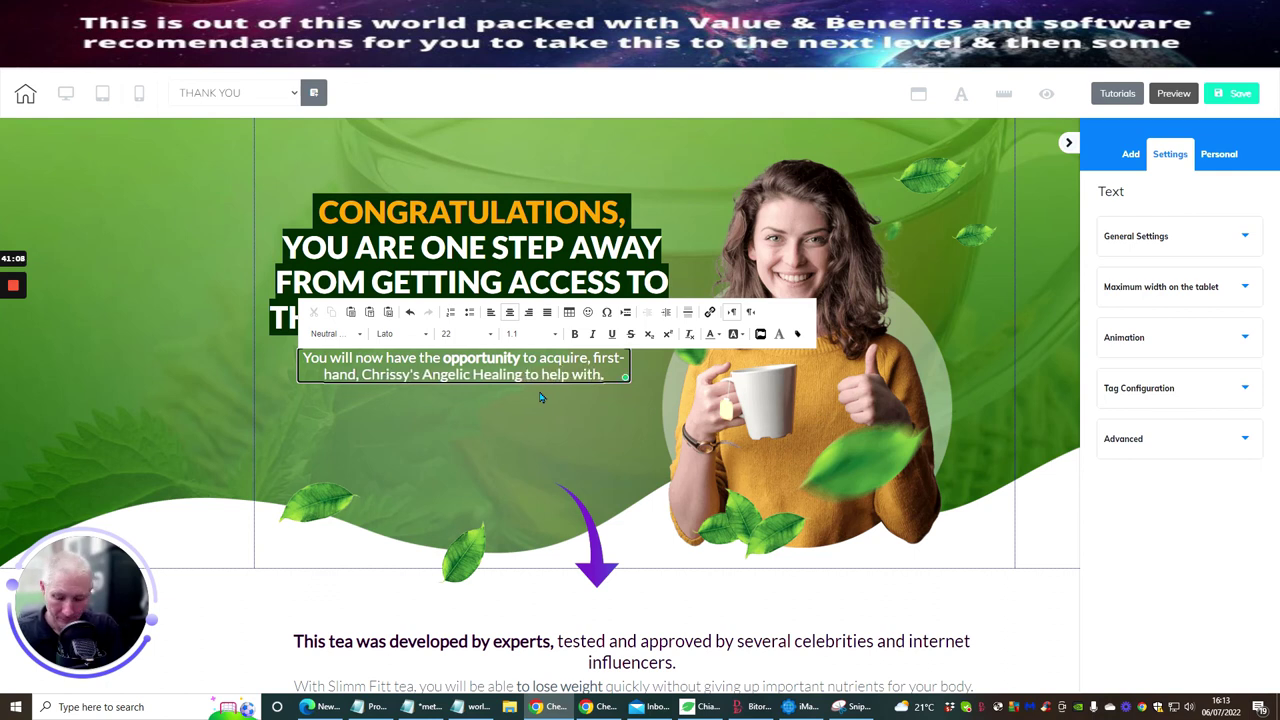
pyautogui.write(' wellbein')
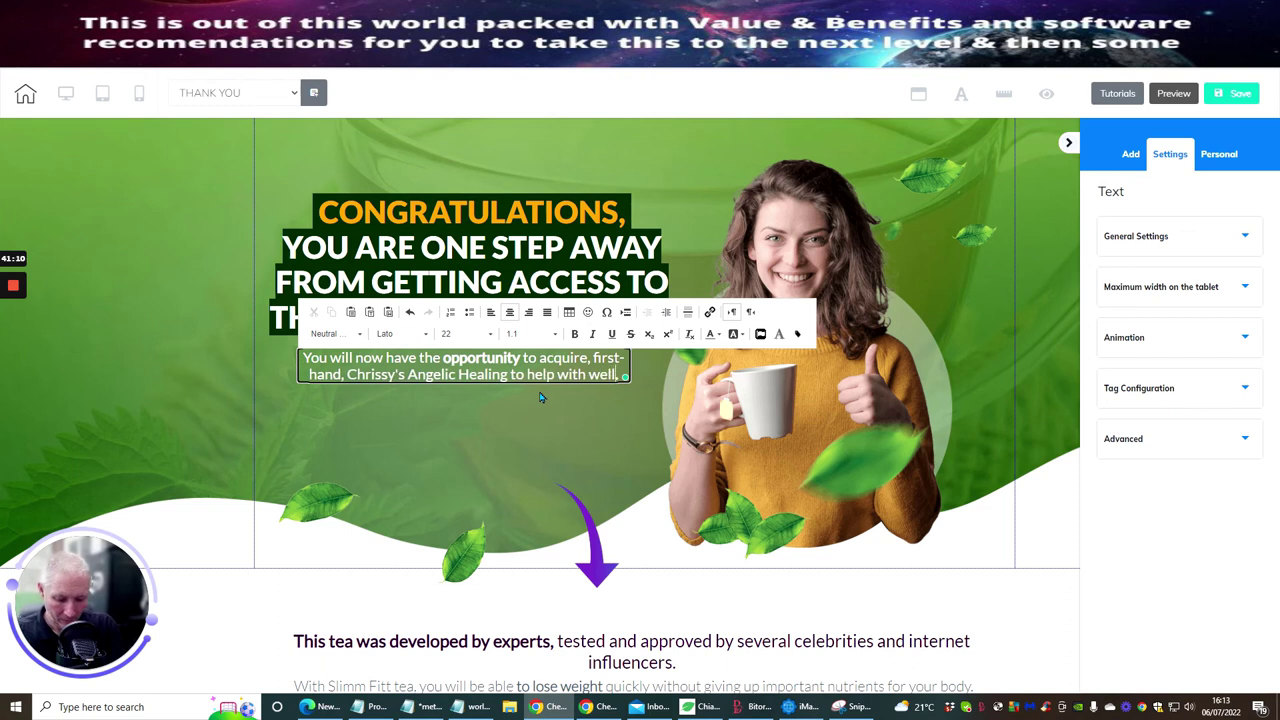
pyautogui.write('g and')
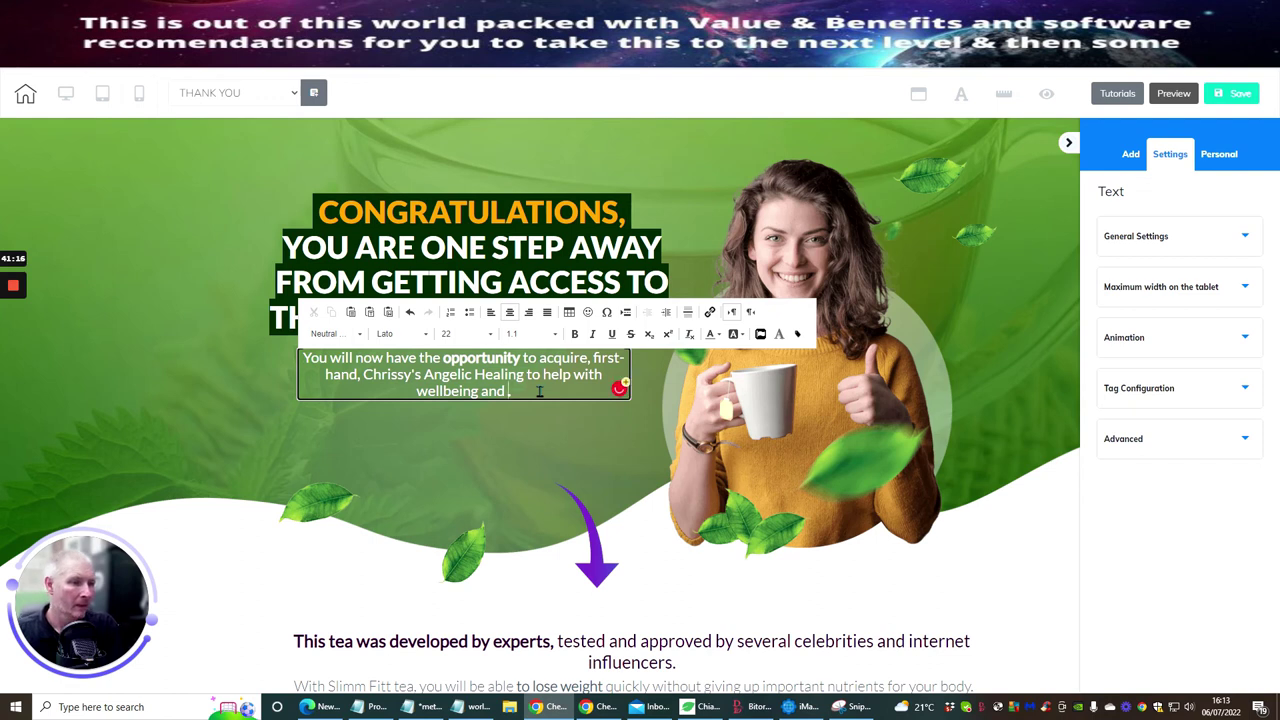
pyautogui.write(' Life')
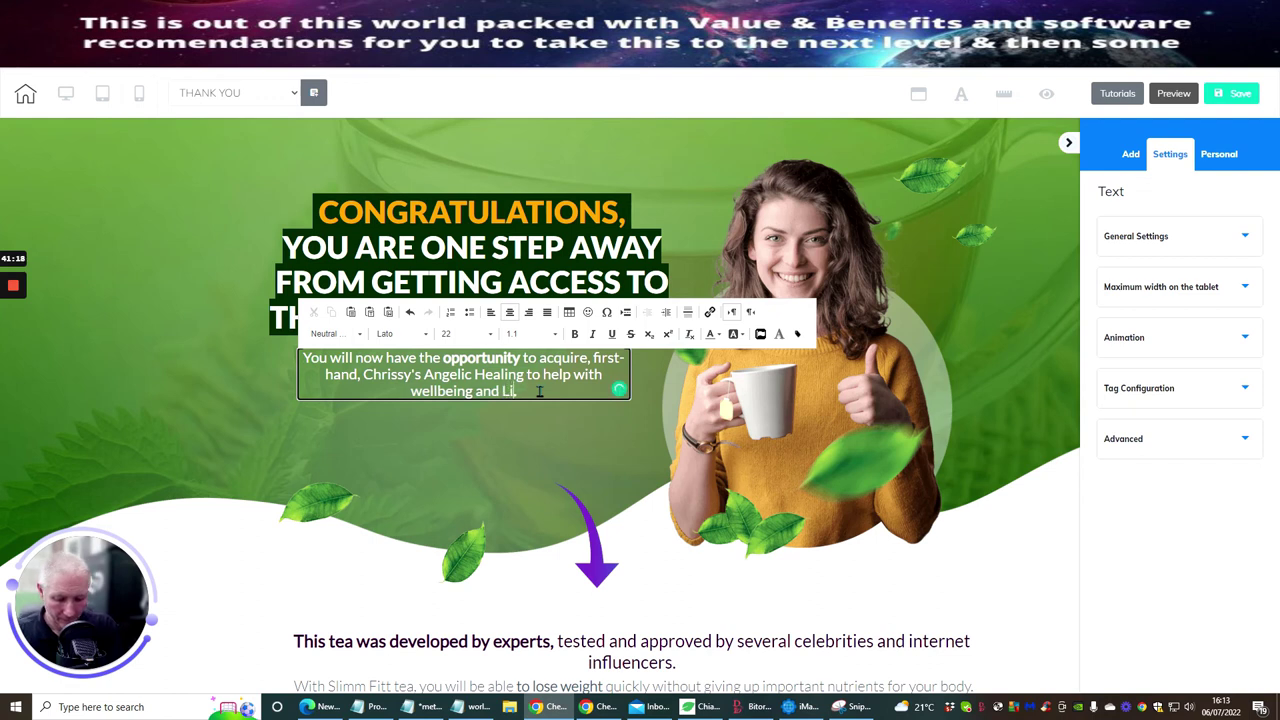
pyautogui.write('!.')
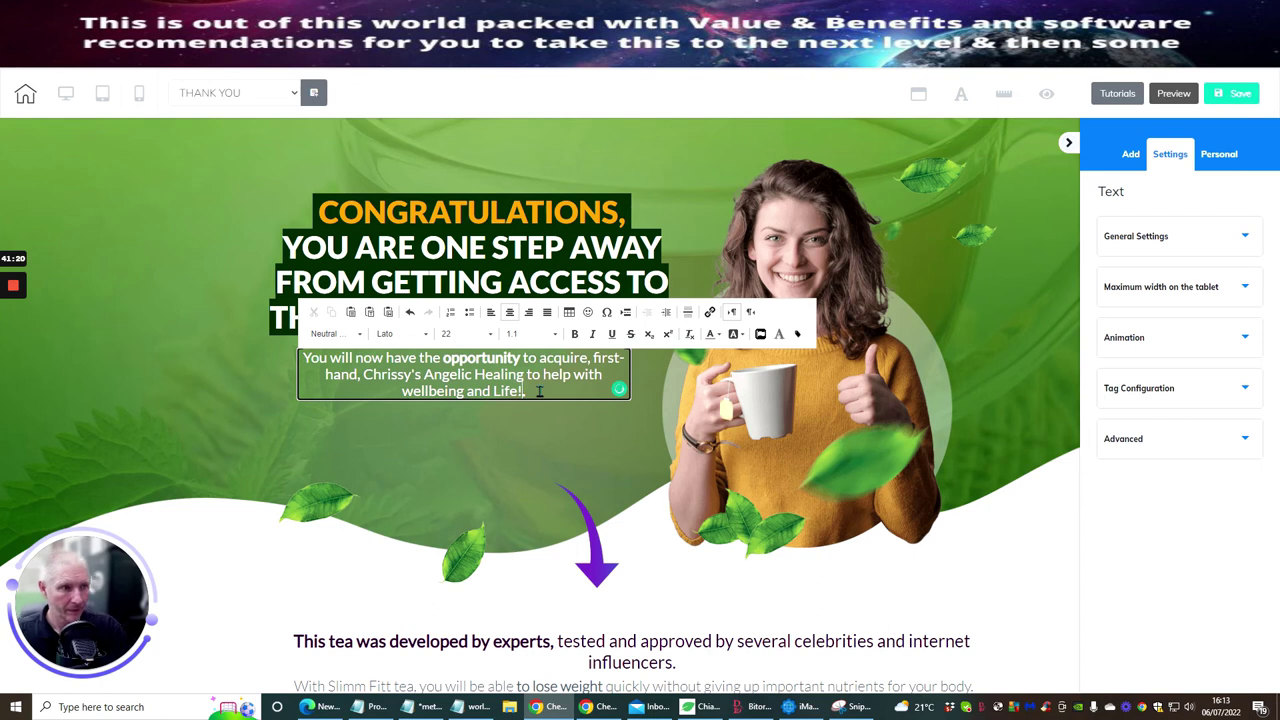
pyautogui.click(511, 438)
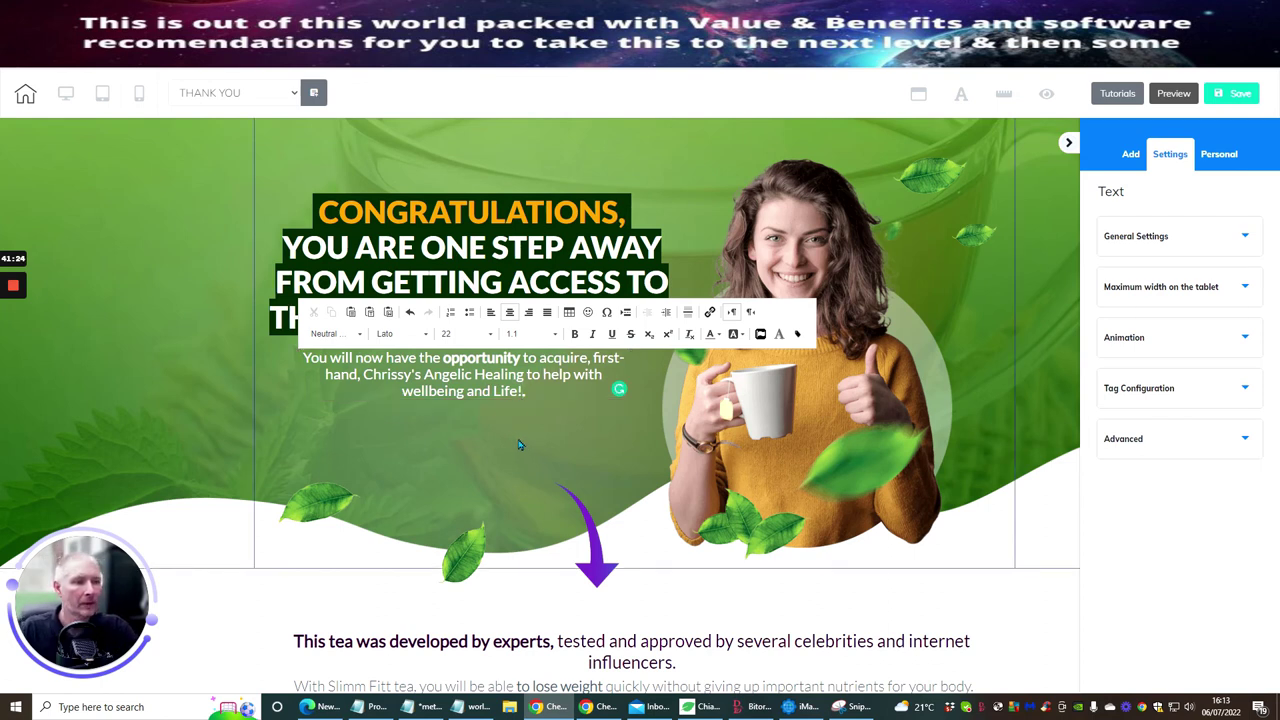
pyautogui.click(518, 444)
pyautogui.scroll(-5, 564, 404)
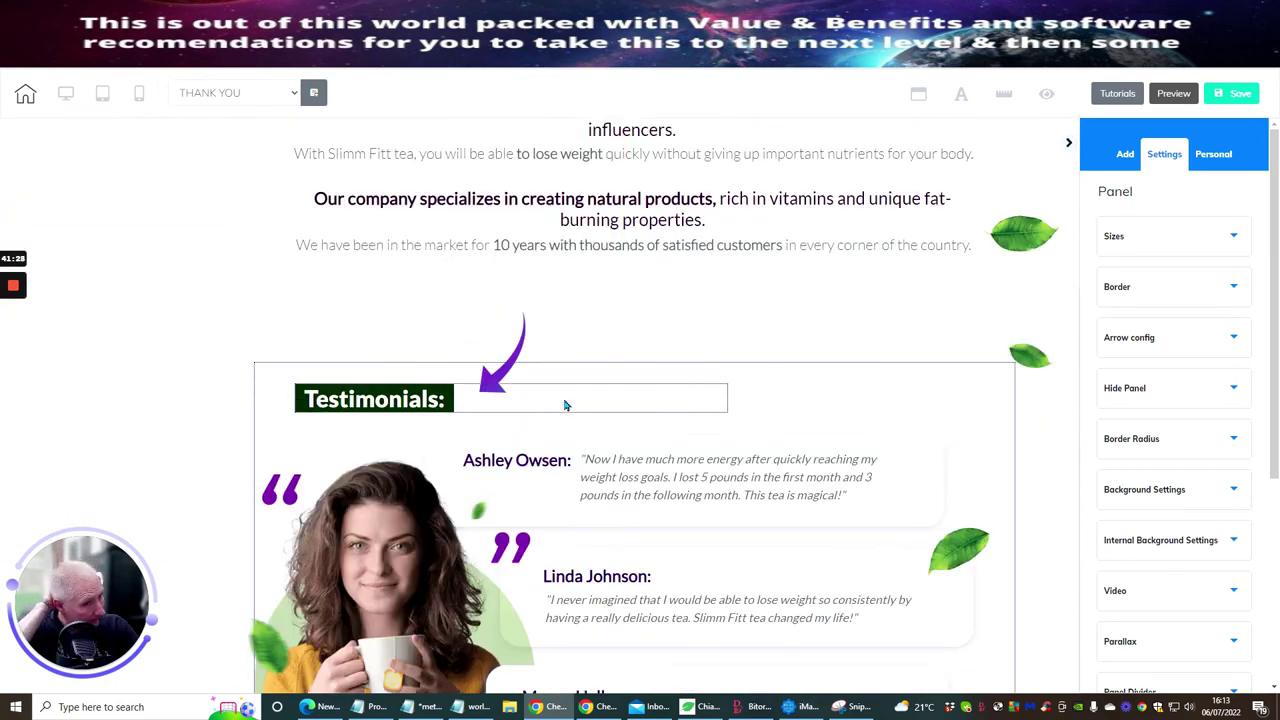
# - Review the rest of the THANK YOU page's tea-themed sections, from the testimonials through the bonuses to the exclusive offer
pyautogui.scroll(-13, 564, 404)
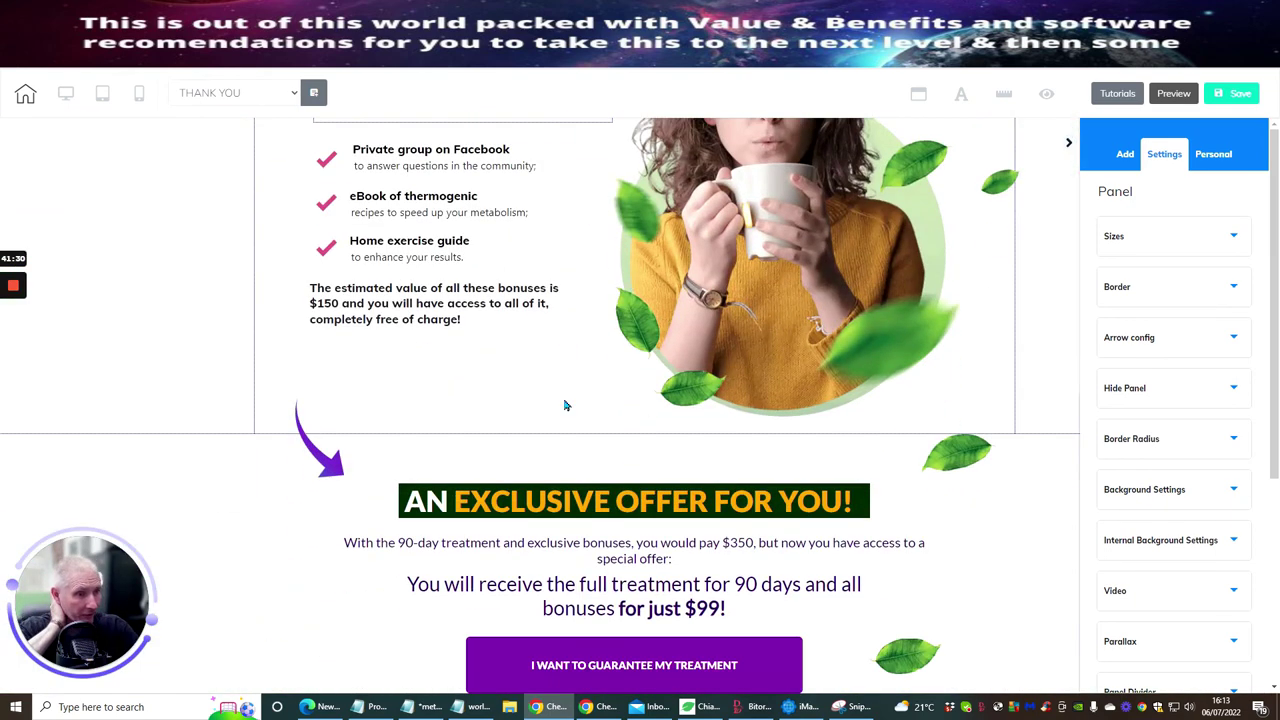
pyautogui.scroll(-5, 564, 404)
pyautogui.scroll(4, 564, 404)
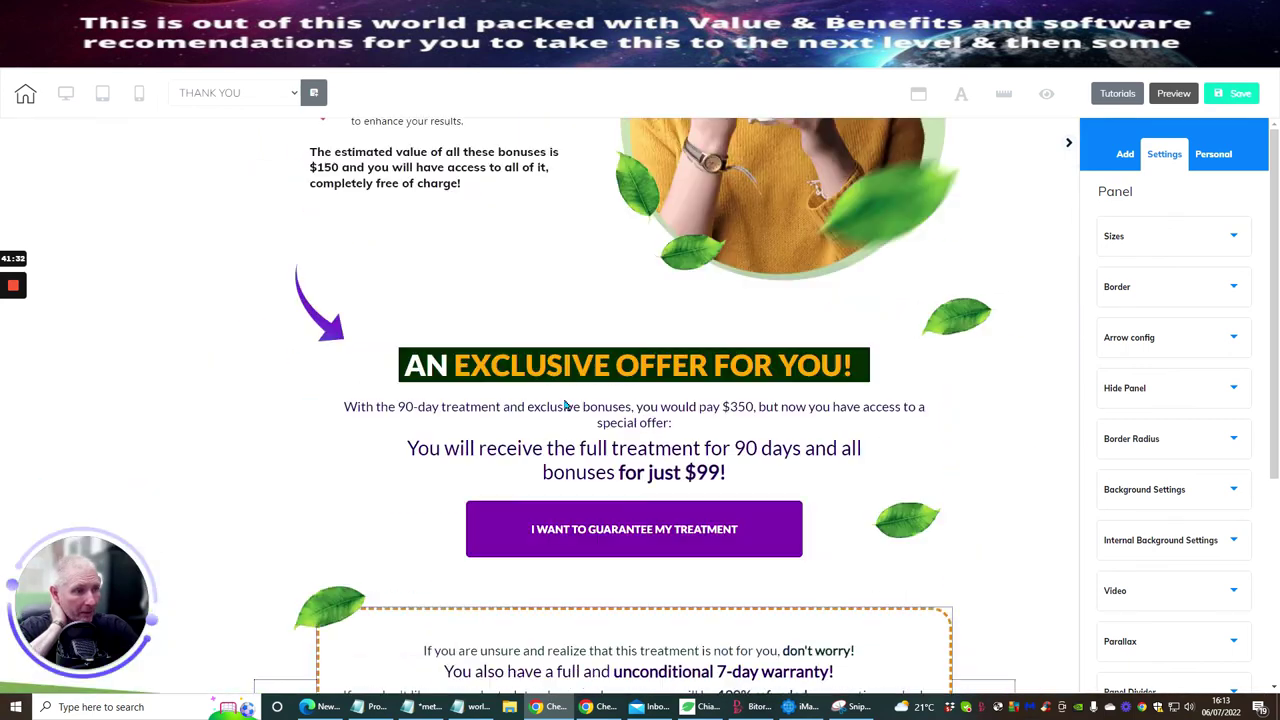
pyautogui.scroll(7, 566, 404)
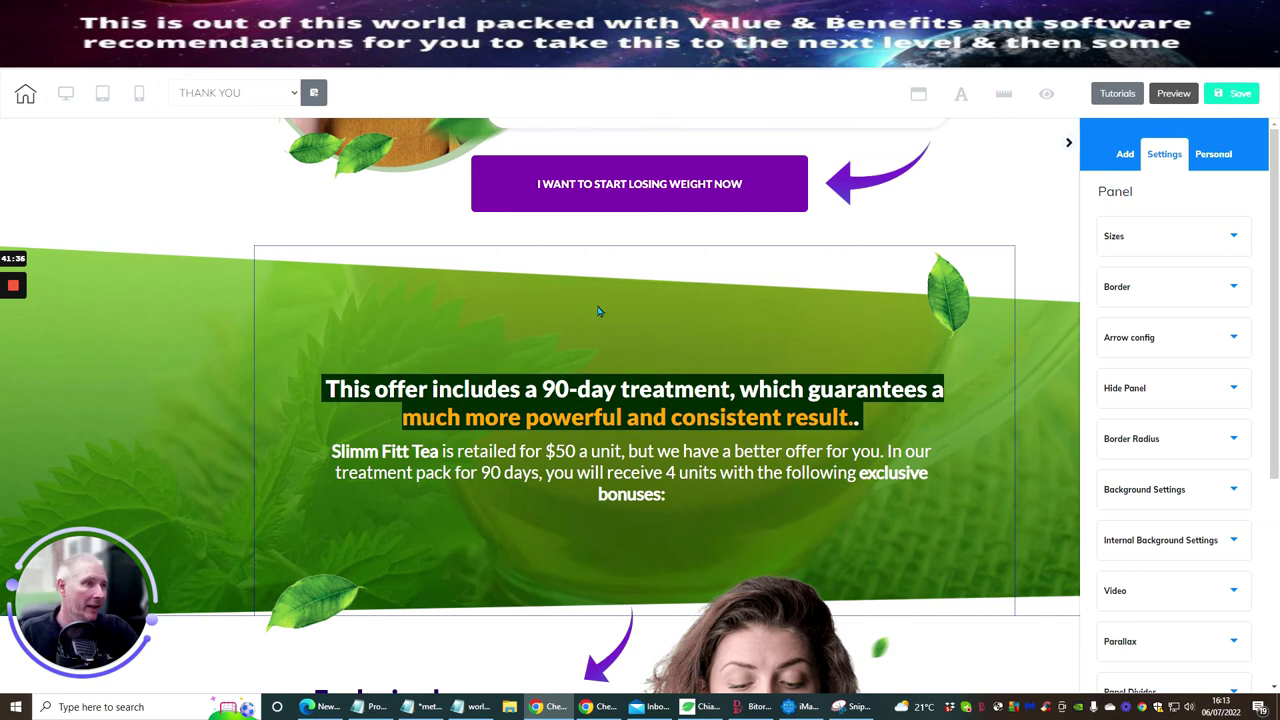
pyautogui.scroll(-8, 600, 309)
pyautogui.scroll(3, 634, 374)
pyautogui.scroll(-2, 636, 374)
pyautogui.scroll(6, 636, 374)
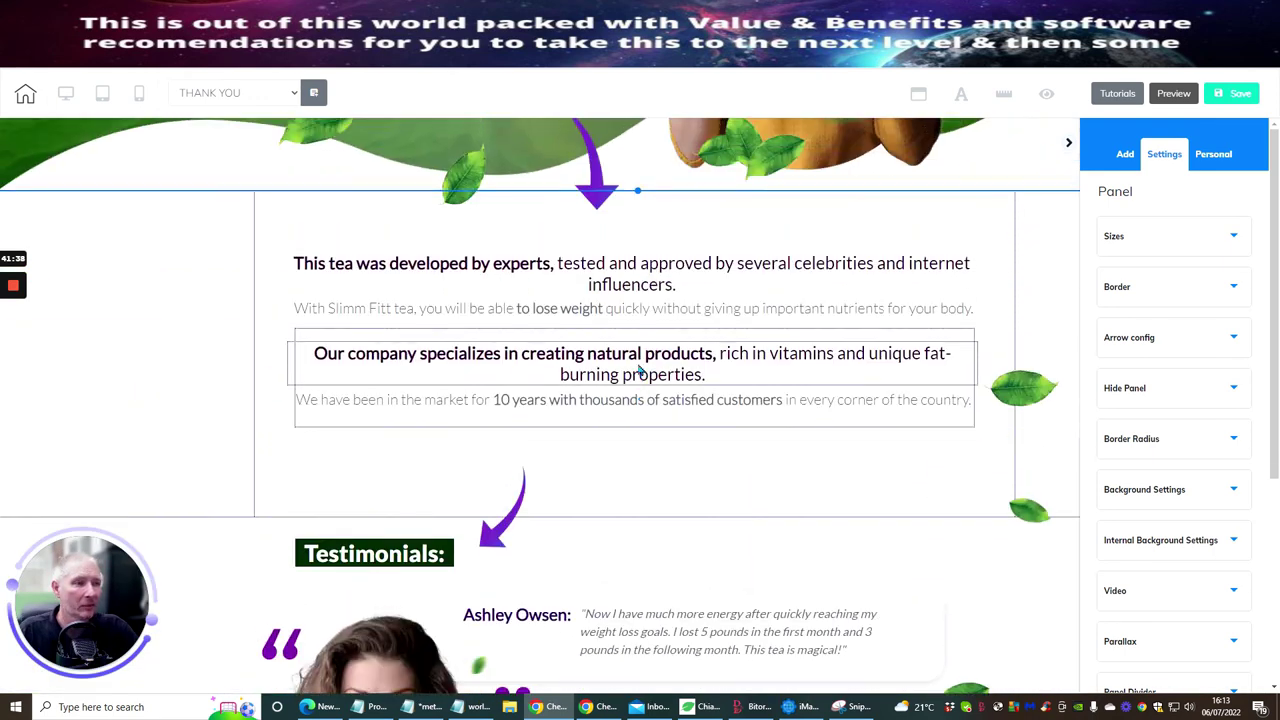
pyautogui.scroll(-3, 636, 374)
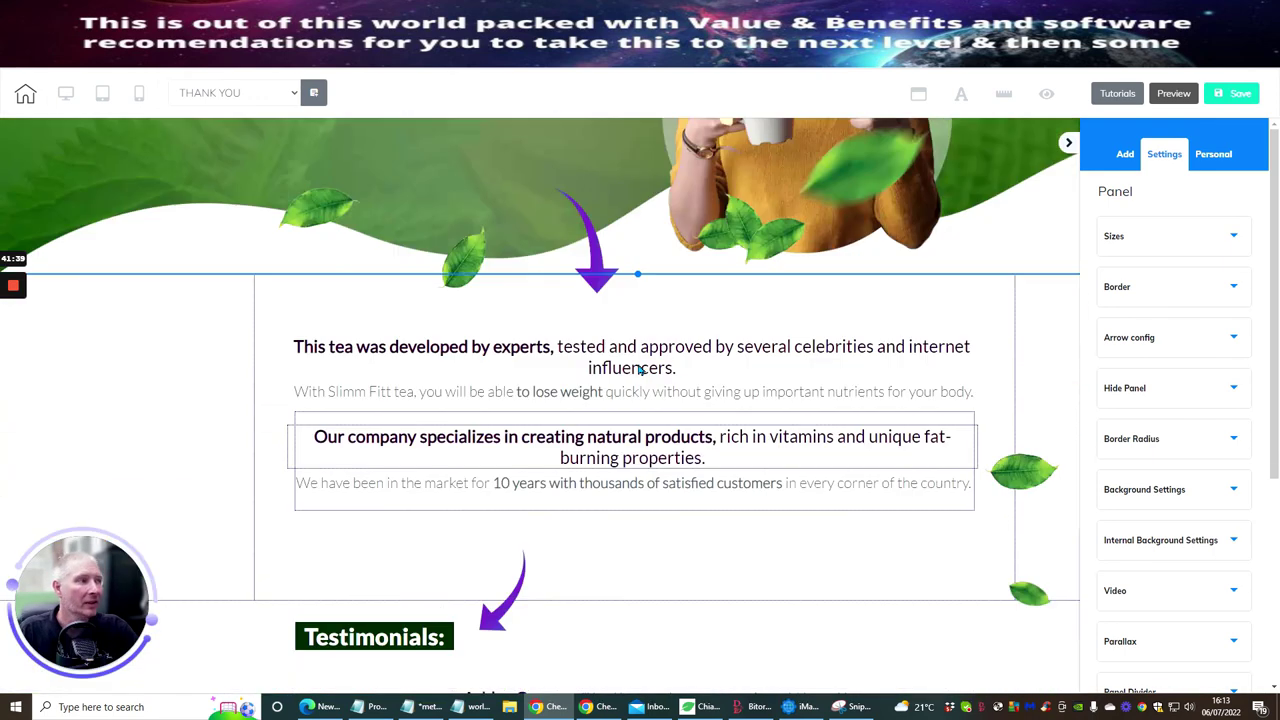
# - Save the THANK YOU page, publish the site and return to the site's page list
pyautogui.click(1236, 93)
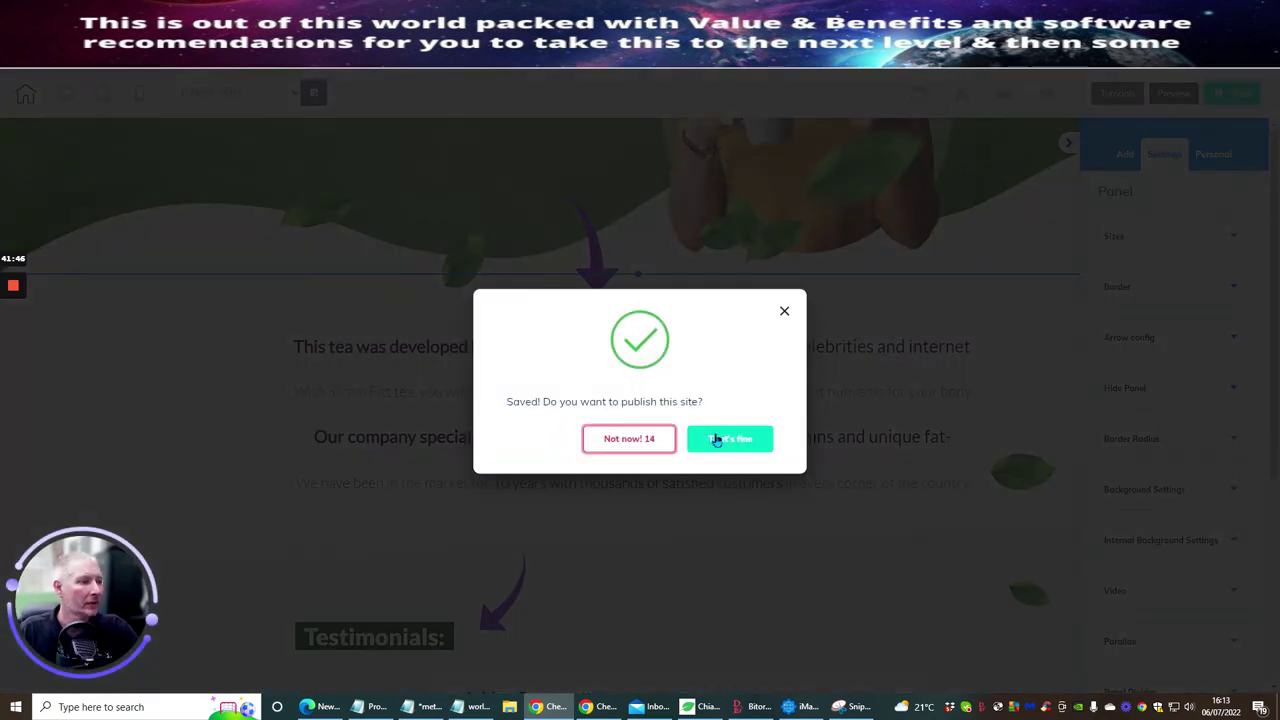
pyautogui.click(716, 441)
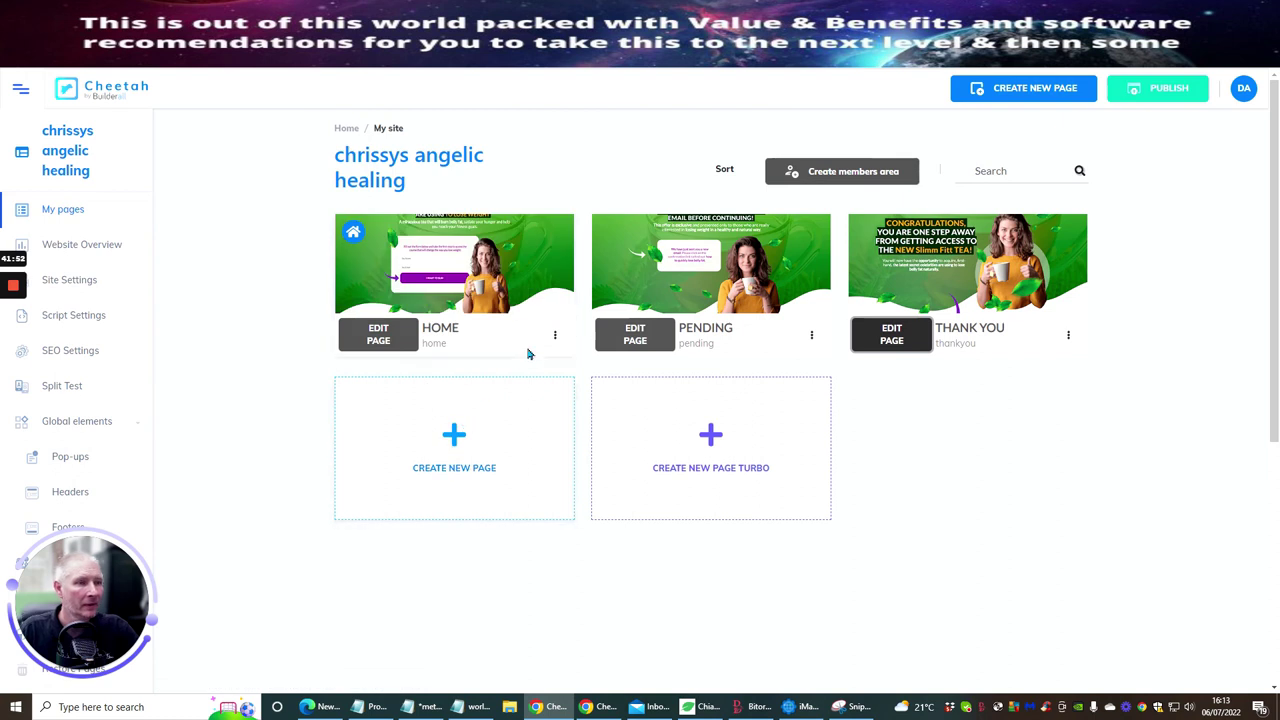
# - View the published HOME page, test submitting its opt-in form with empty fields, and close the page
pyautogui.click(555, 336)
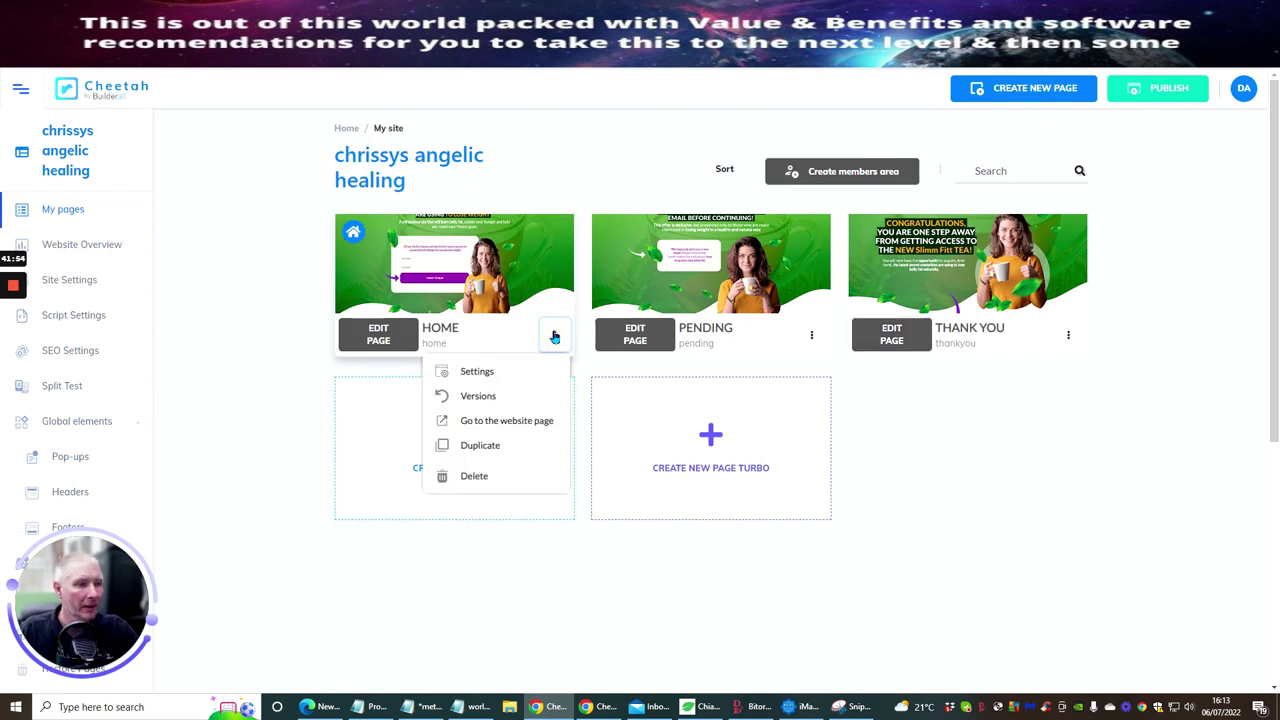
pyautogui.click(520, 422)
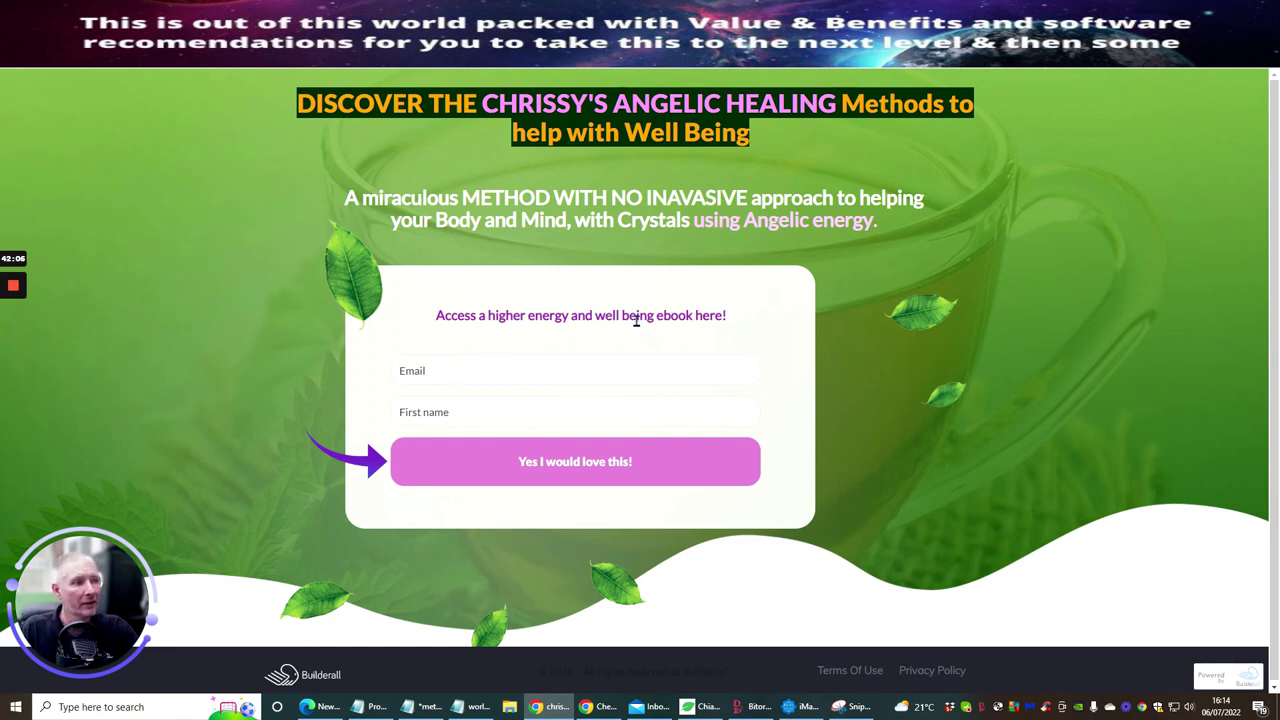
pyautogui.click(562, 458)
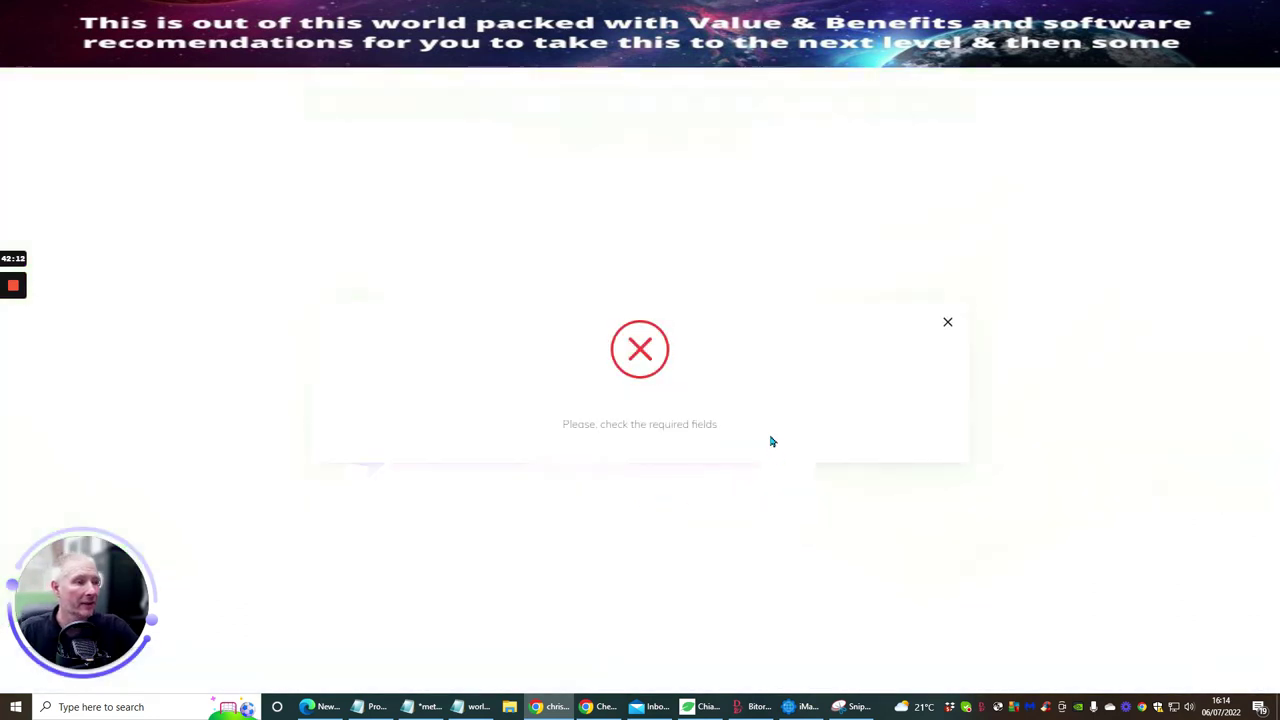
pyautogui.click(949, 323)
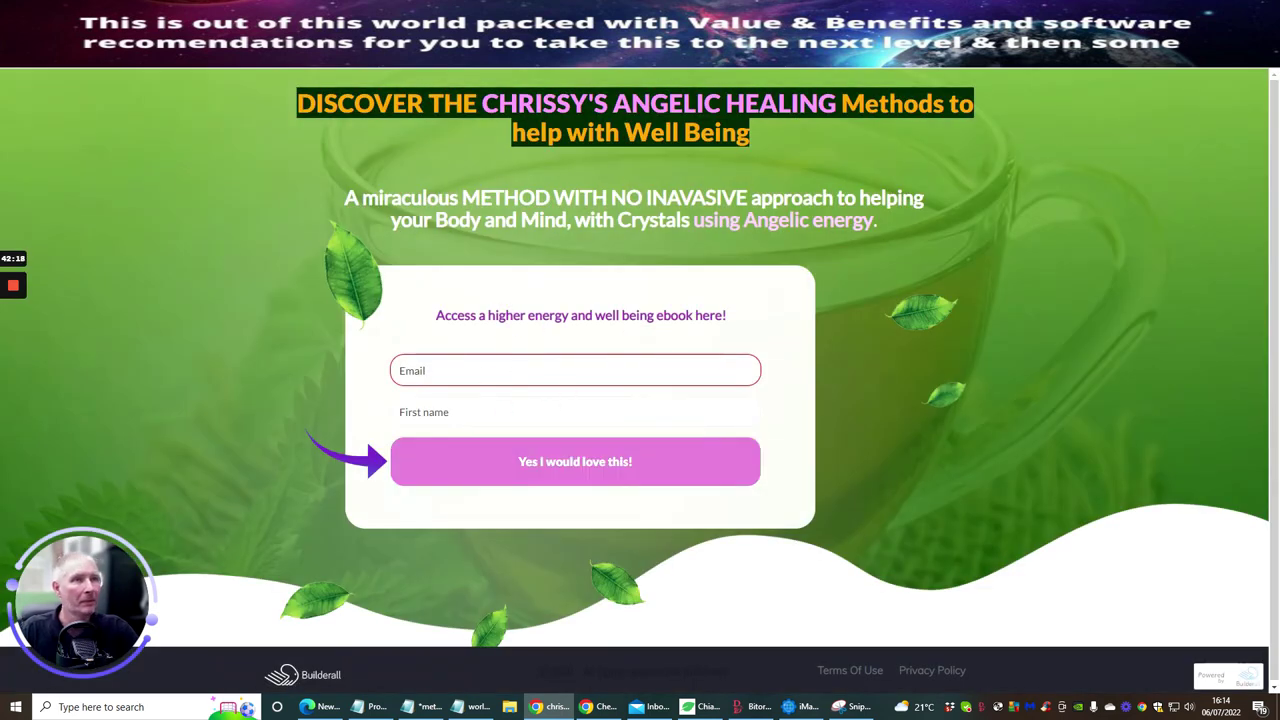
pyautogui.hotkey('ctrl', 'w')
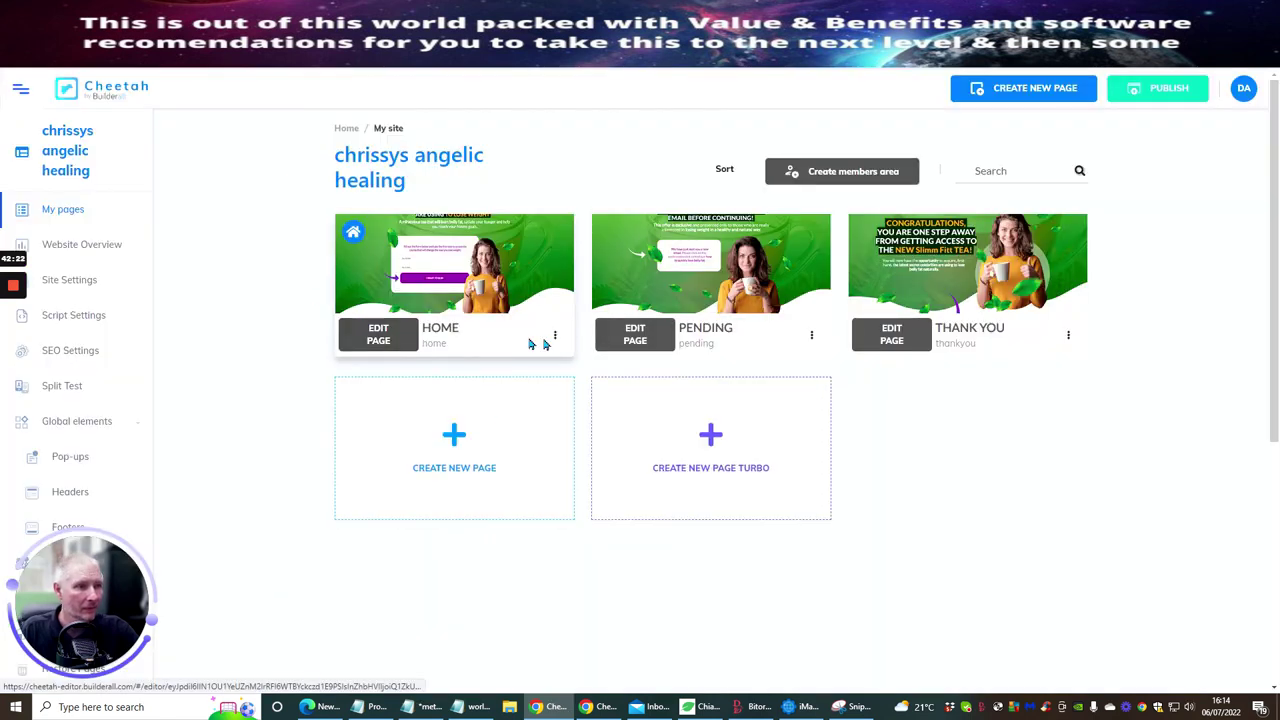
# - Open the HOME page for editing and bring up the list URL settings of its MailingBoss form
pyautogui.click(410, 338)
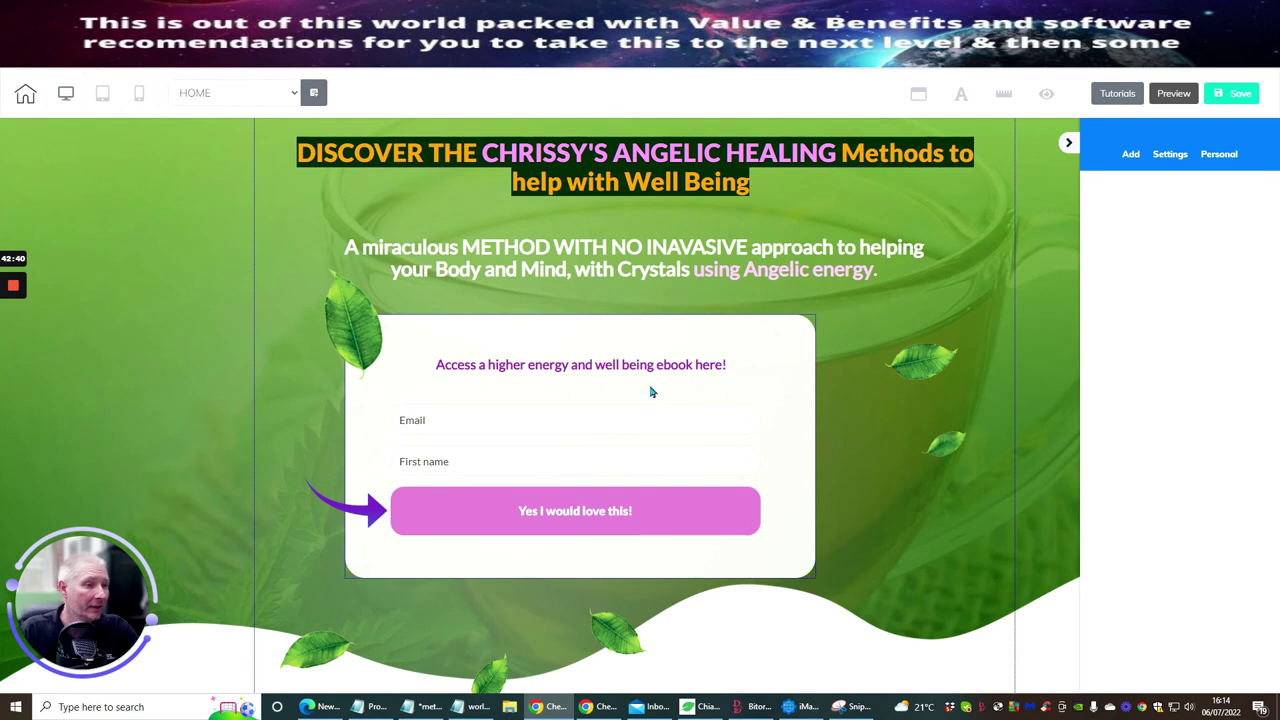
pyautogui.click(566, 414)
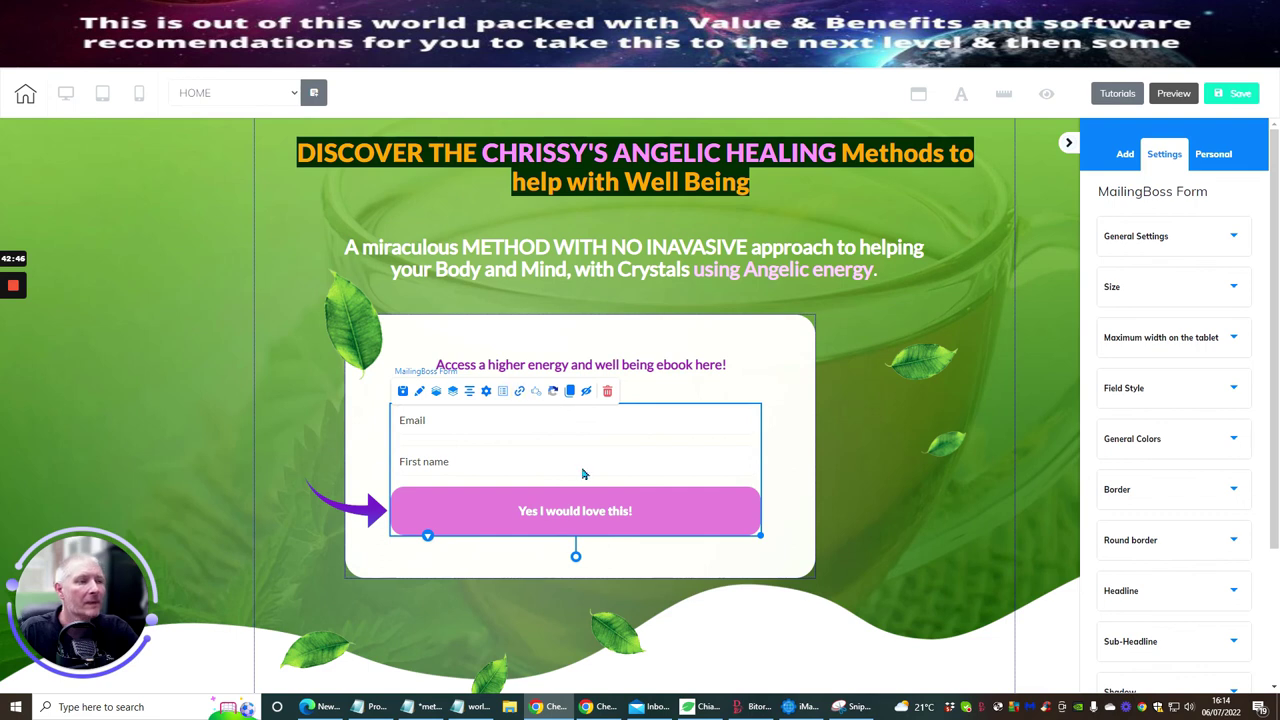
pyautogui.click(520, 392)
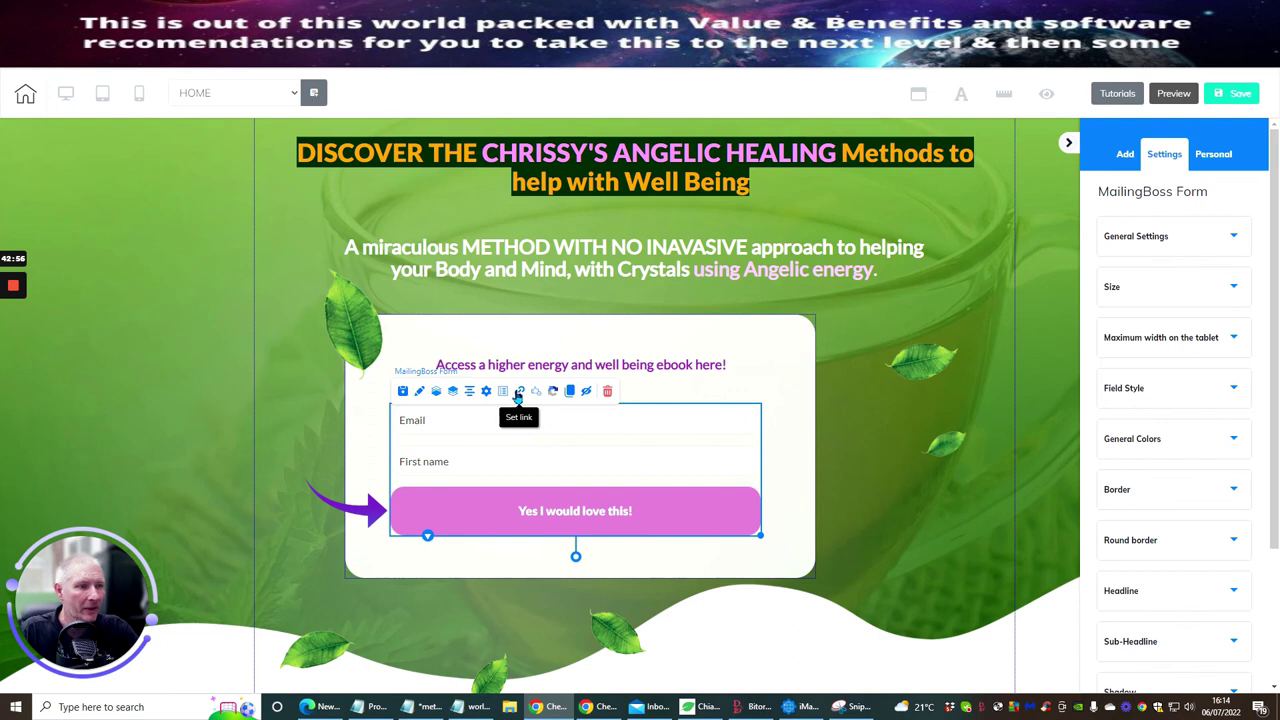
pyautogui.click(787, 393)
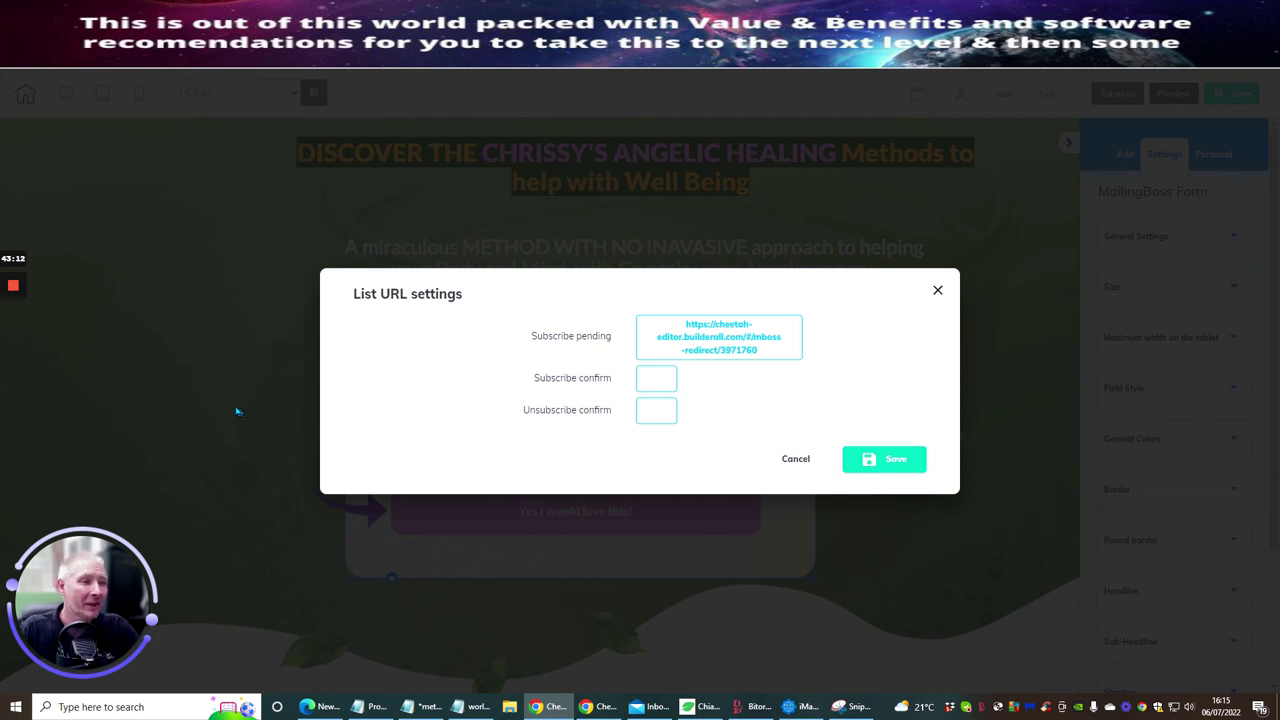
# - Link Subscribe confirm to the THANK YOU page, keep PENDING as the Subscribe pending page, and save the list URLs
pyautogui.click(659, 383)
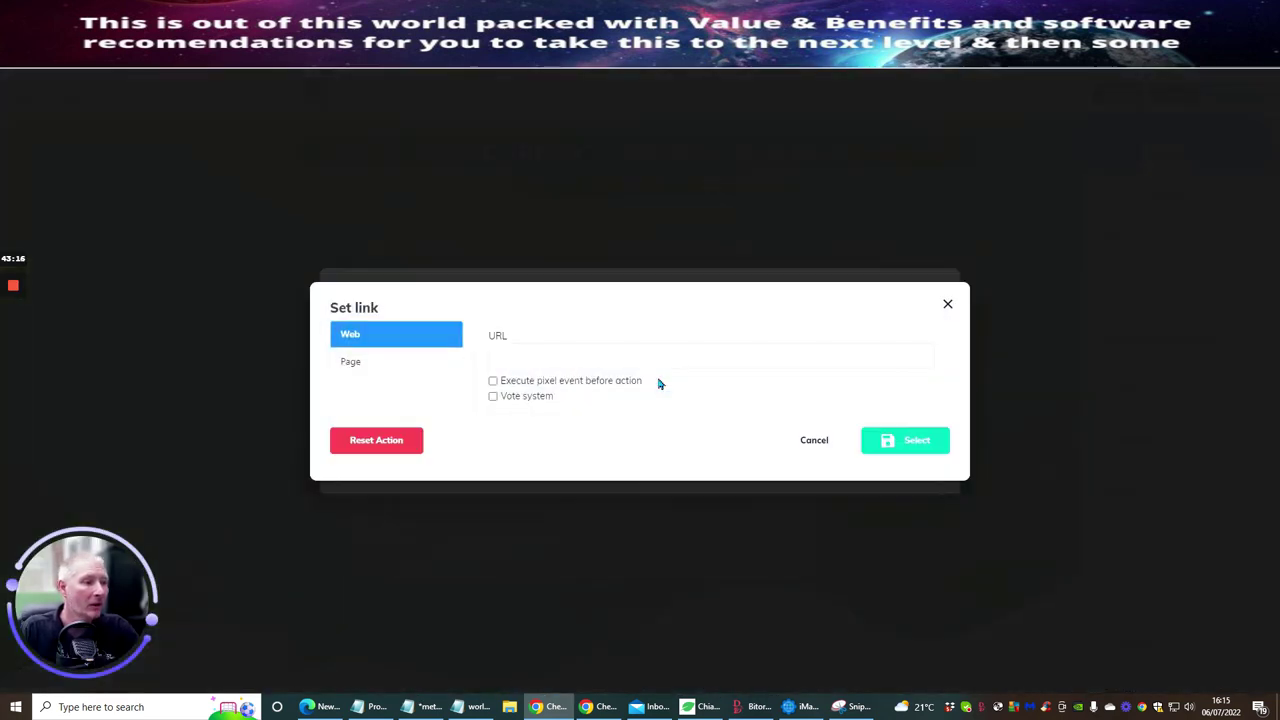
pyautogui.click(391, 359)
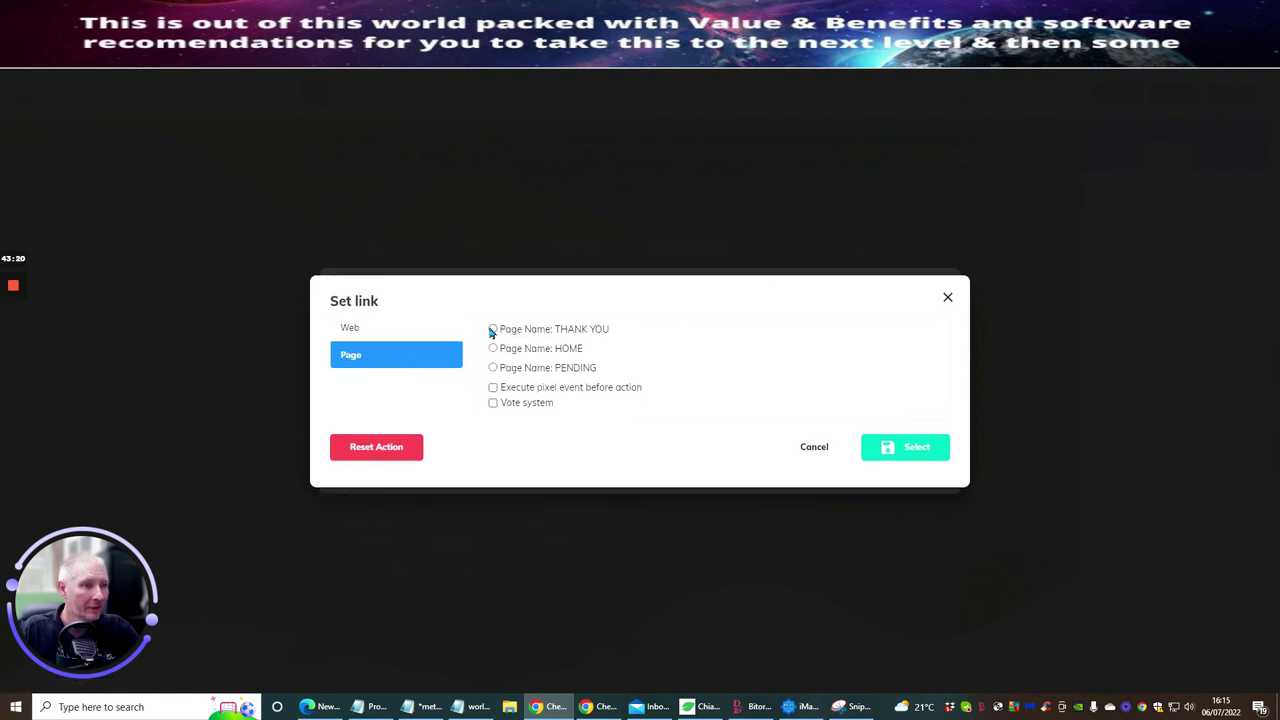
pyautogui.click(492, 329)
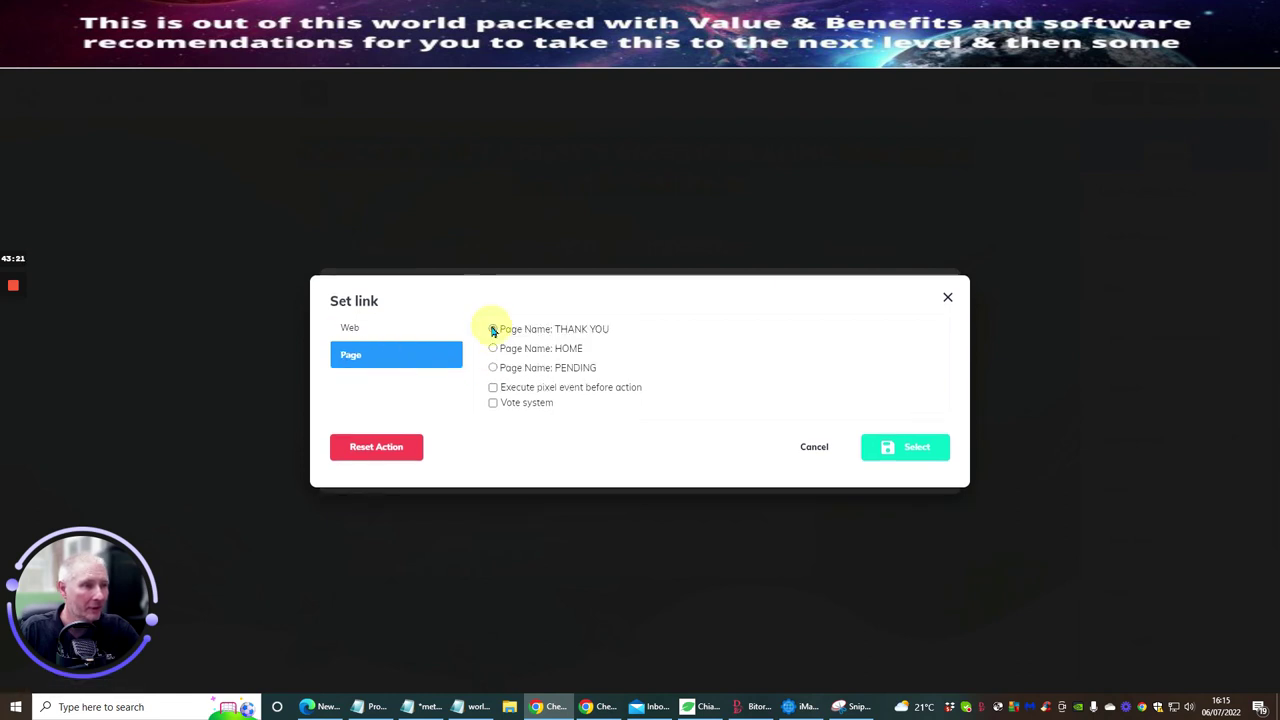
pyautogui.click(899, 449)
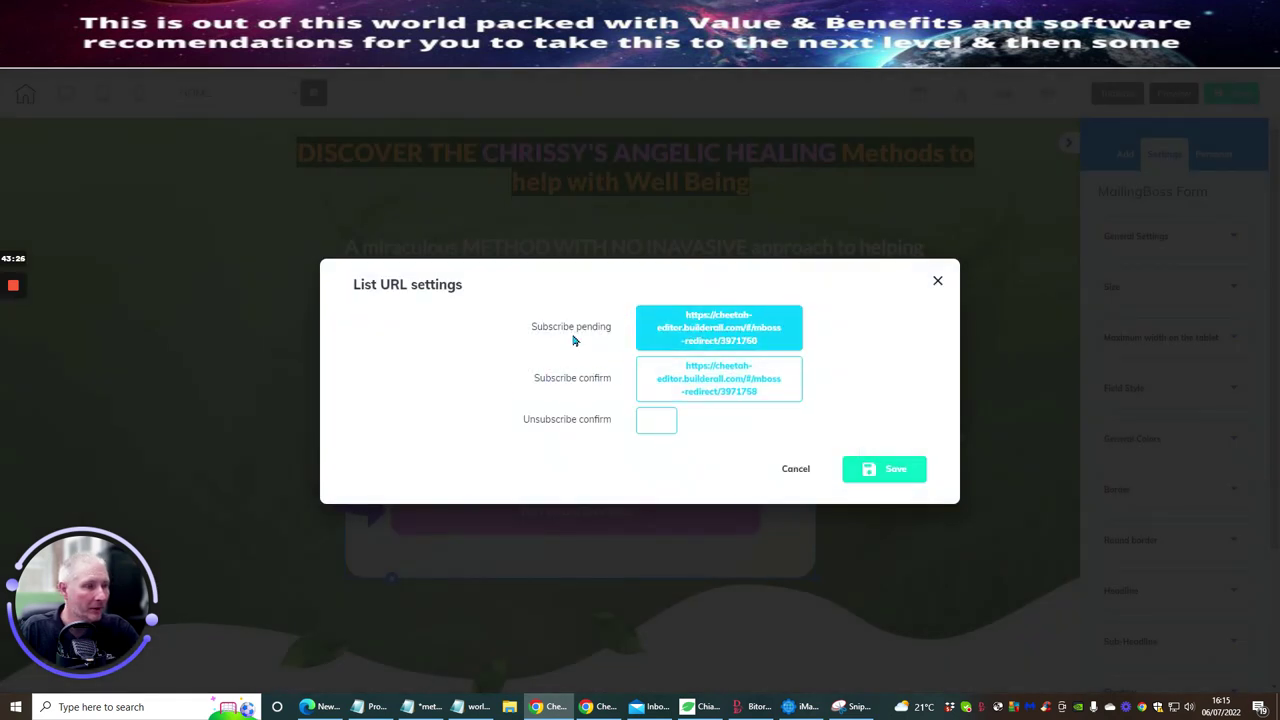
pyautogui.click(703, 328)
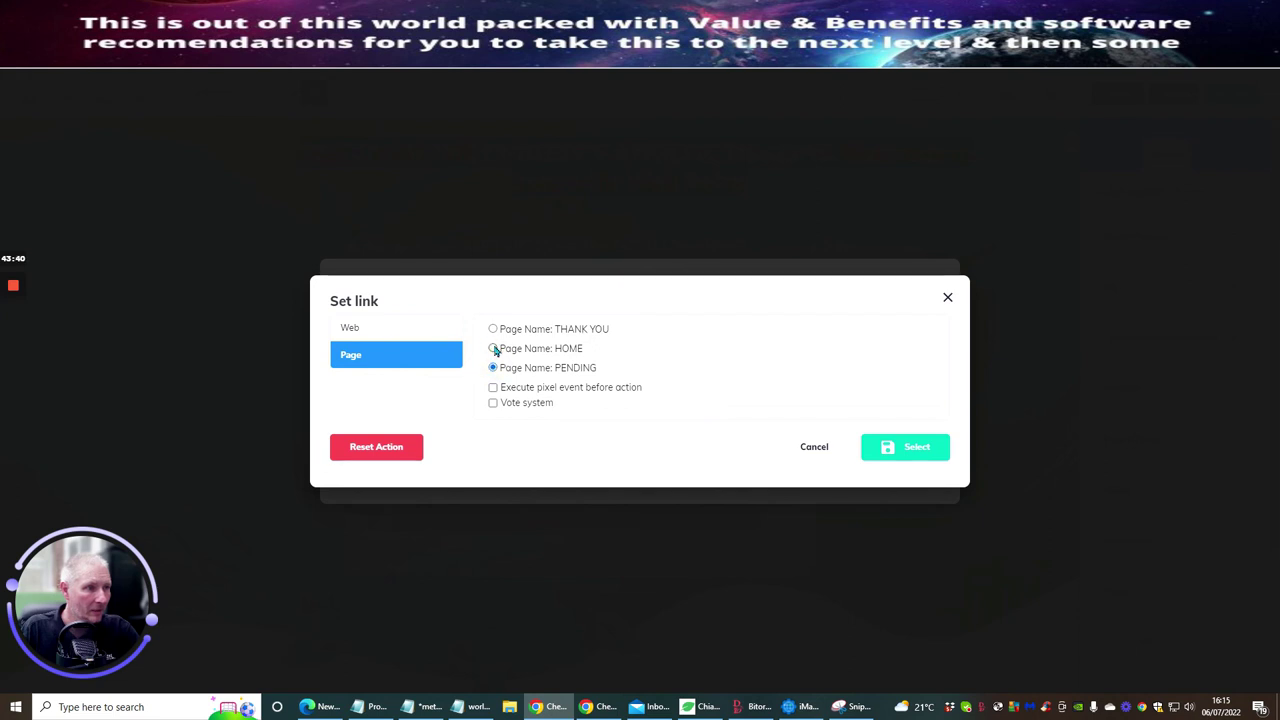
pyautogui.click(912, 446)
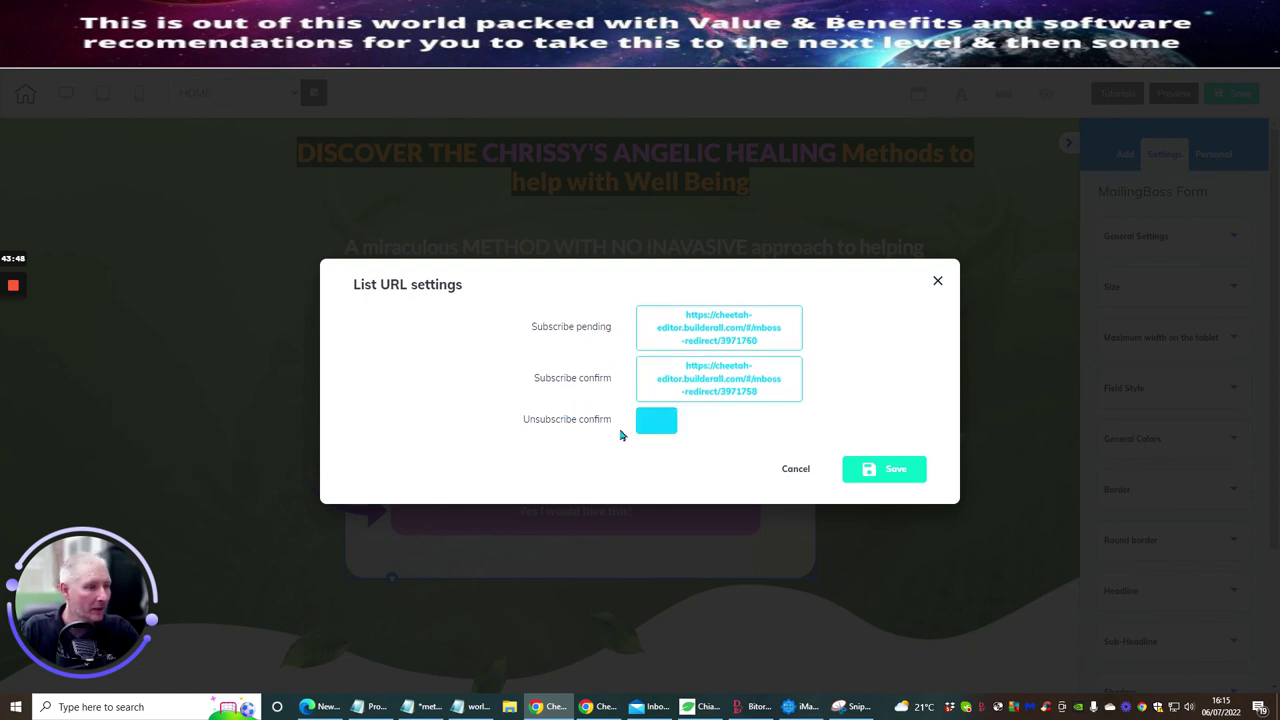
pyautogui.click(896, 471)
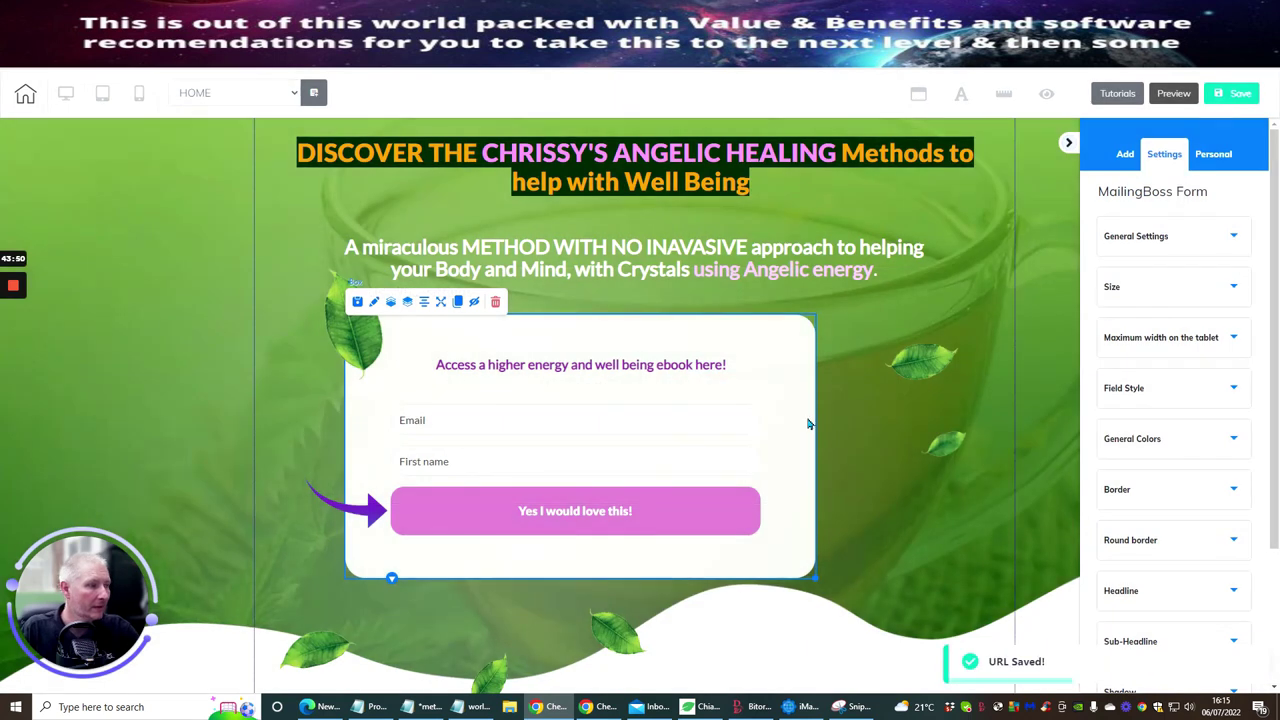
# - Save the HOME page, publish the site and open the published website
pyautogui.click(1220, 93)
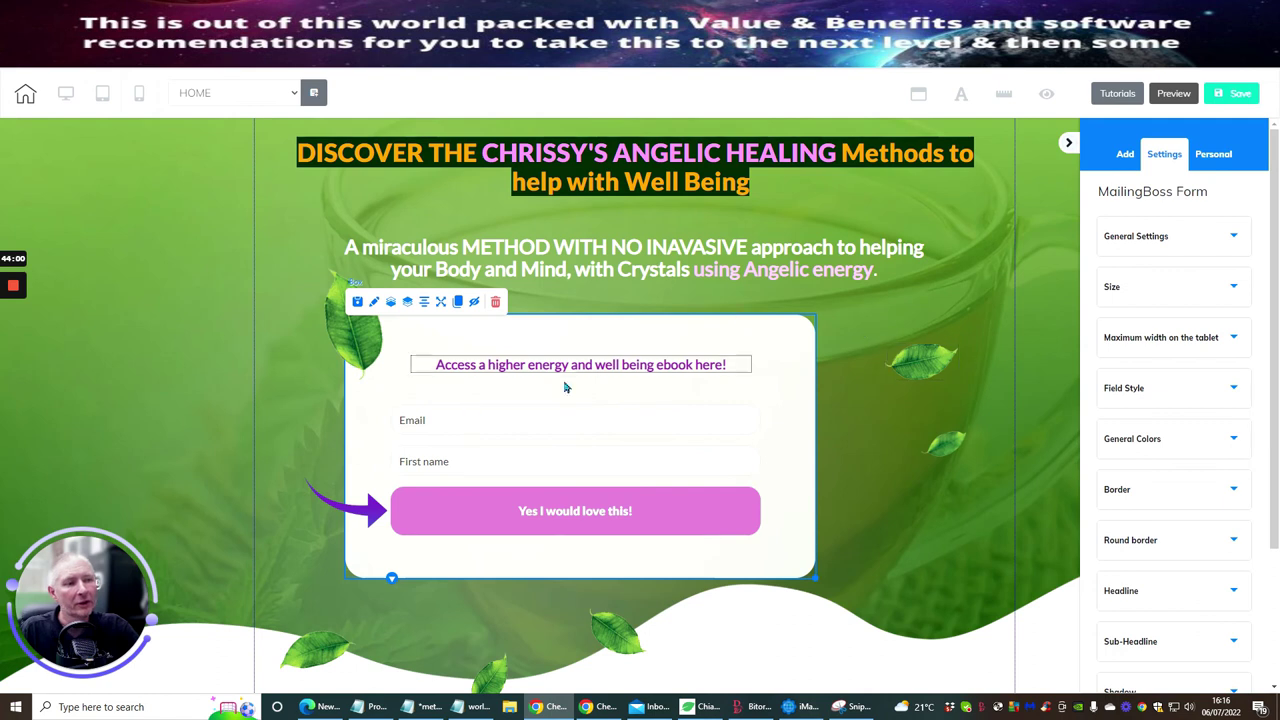
pyautogui.click(466, 414)
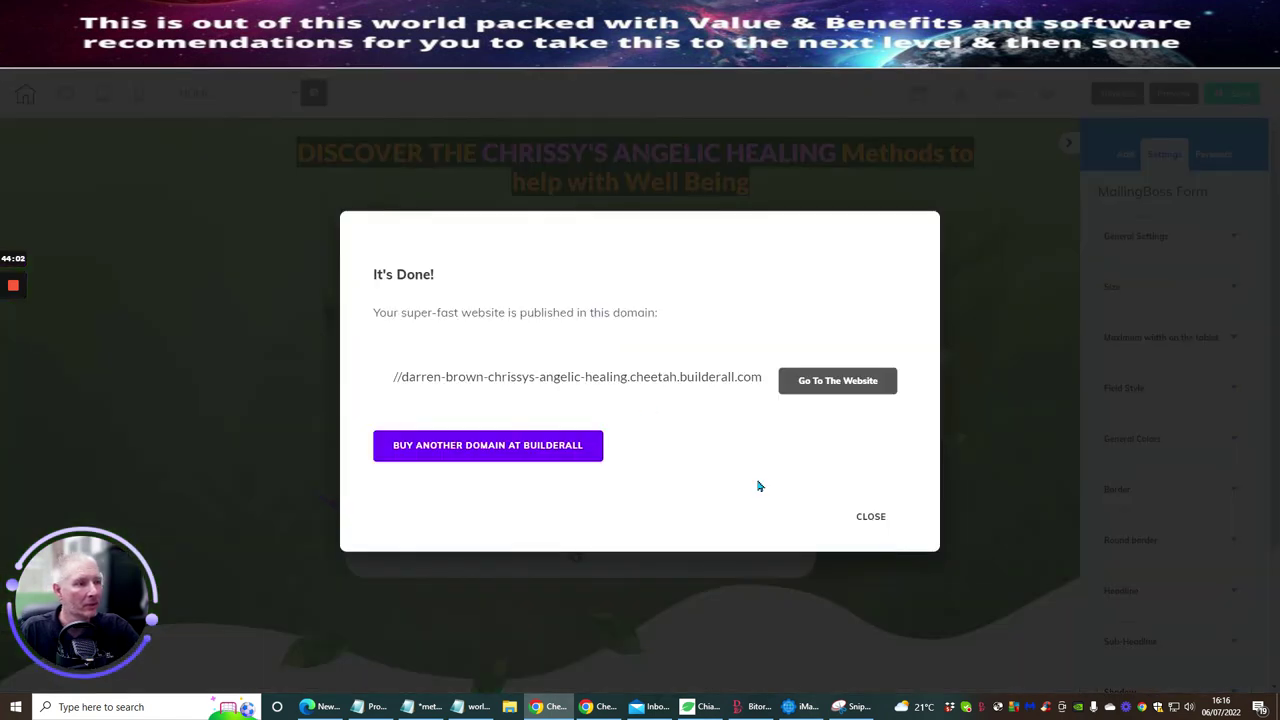
pyautogui.click(822, 382)
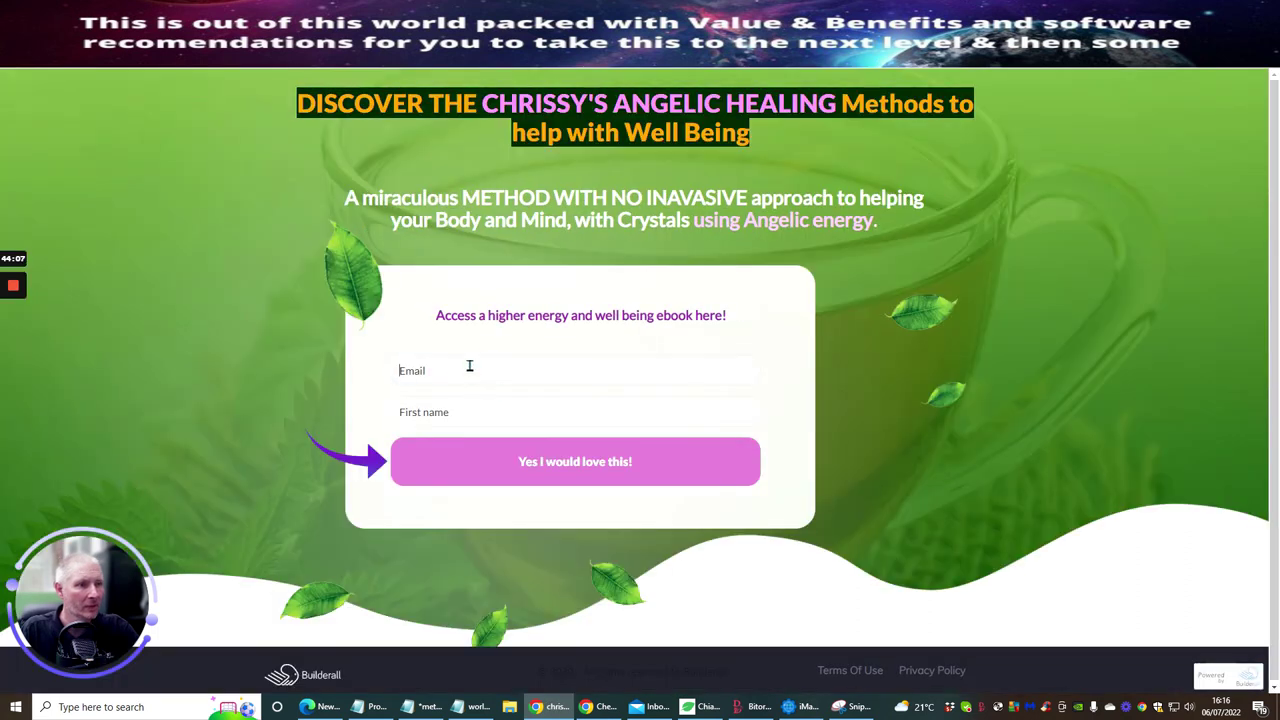
# - Fill in the opt-in form with the test subscriber's email and first name, and submit it
pyautogui.click(469, 366)
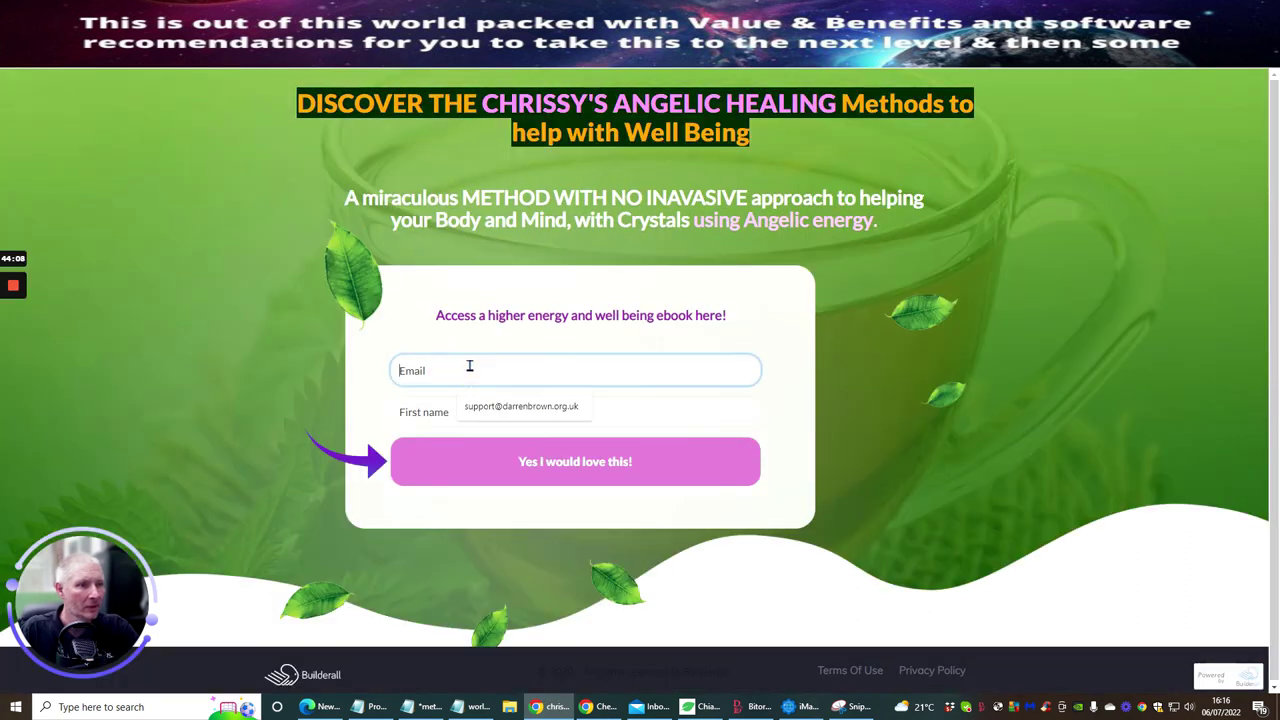
pyautogui.click(480, 406)
pyautogui.click(471, 410)
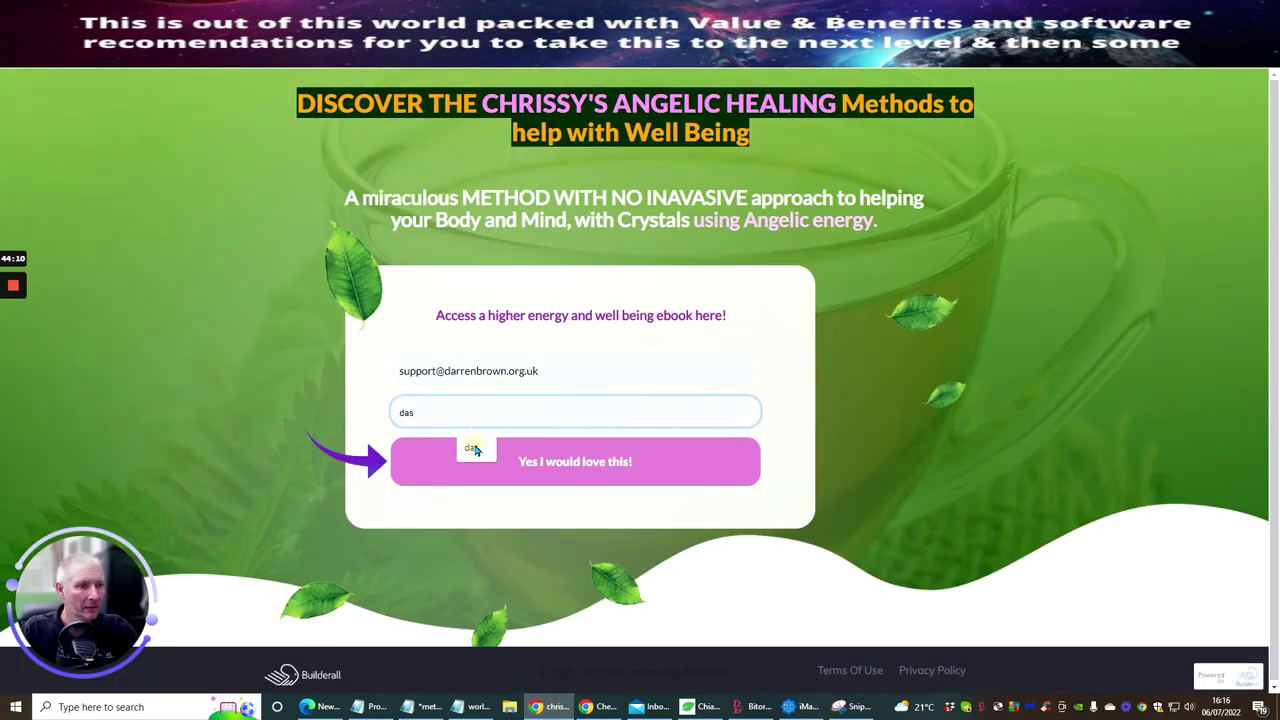
pyautogui.click(474, 449)
pyautogui.click(551, 459)
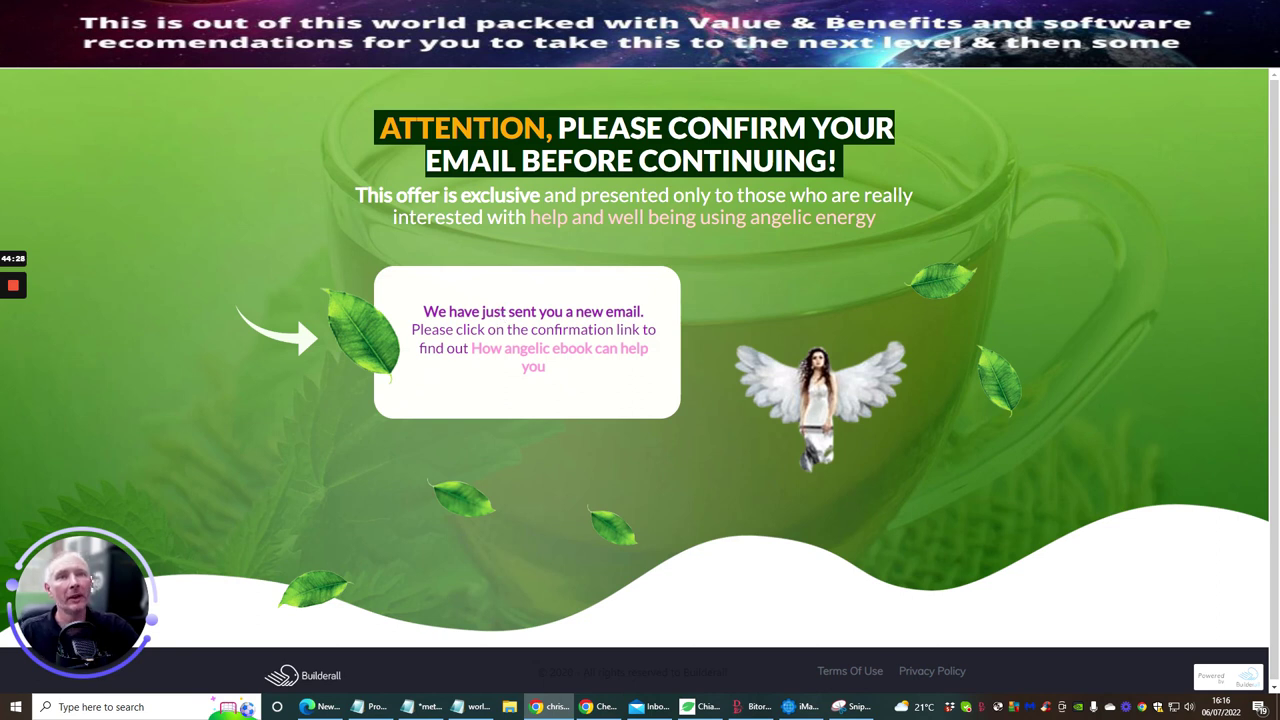
# - Switch to Yahoo Mail, check spam and inbox for the "Please confirm your subscription" email, and follow its confirmation link
pyautogui.hotkey('ctrl', 'Tab')
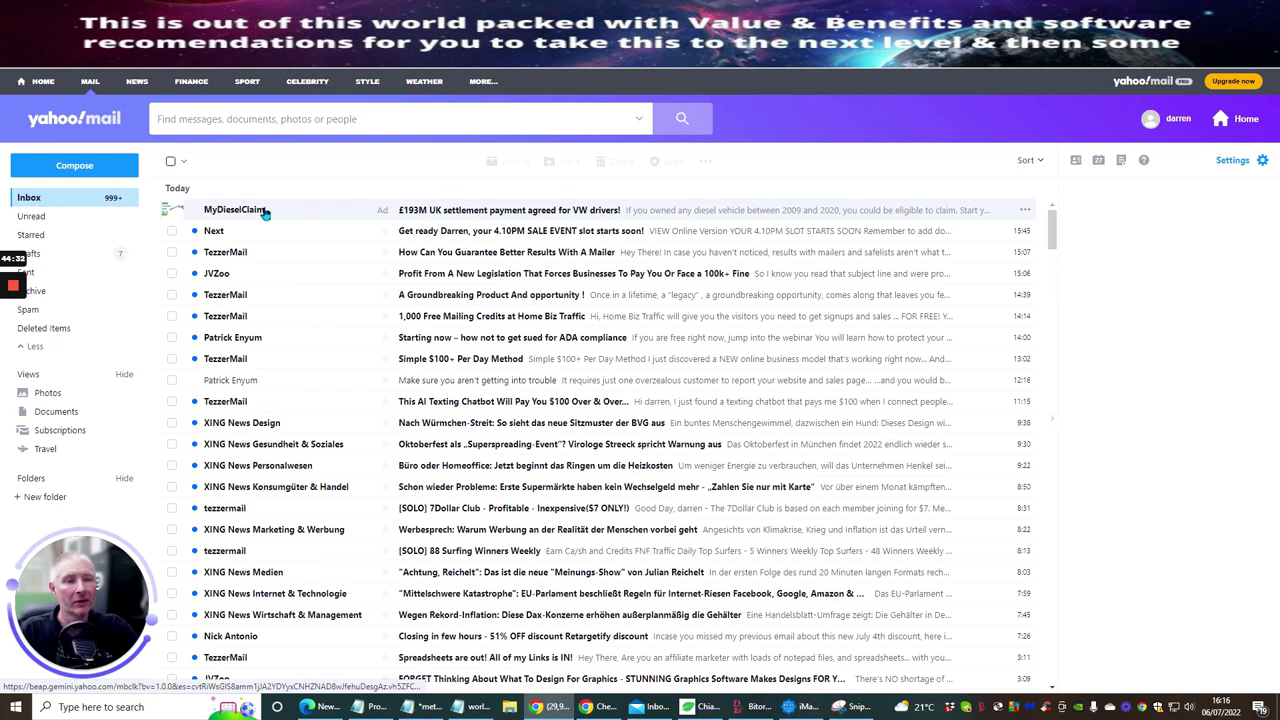
pyautogui.click(35, 313)
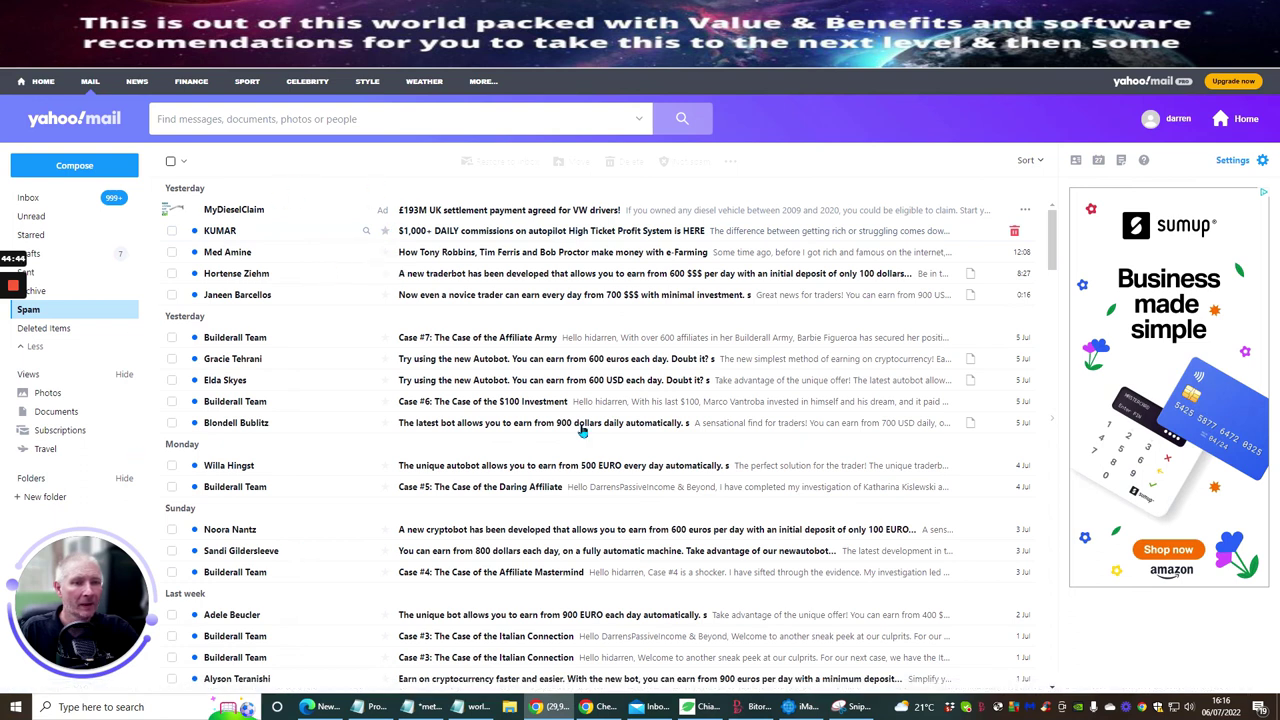
pyautogui.press('F5')
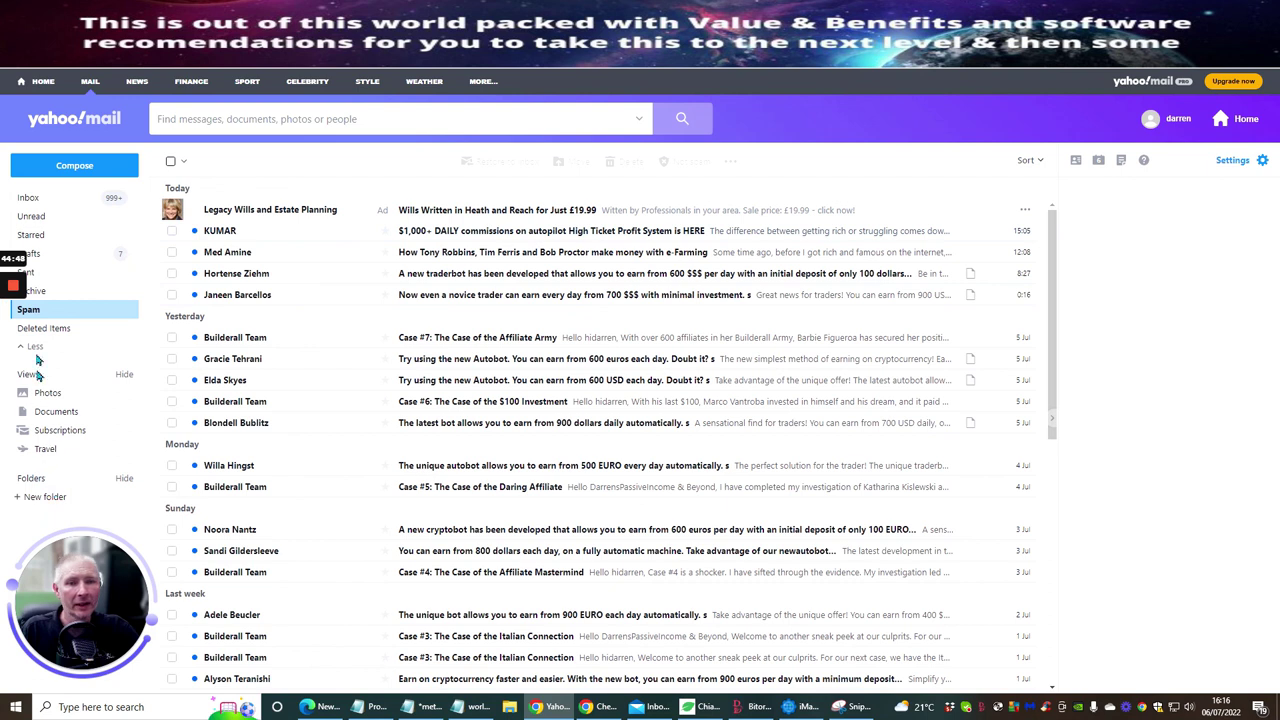
pyautogui.click(30, 199)
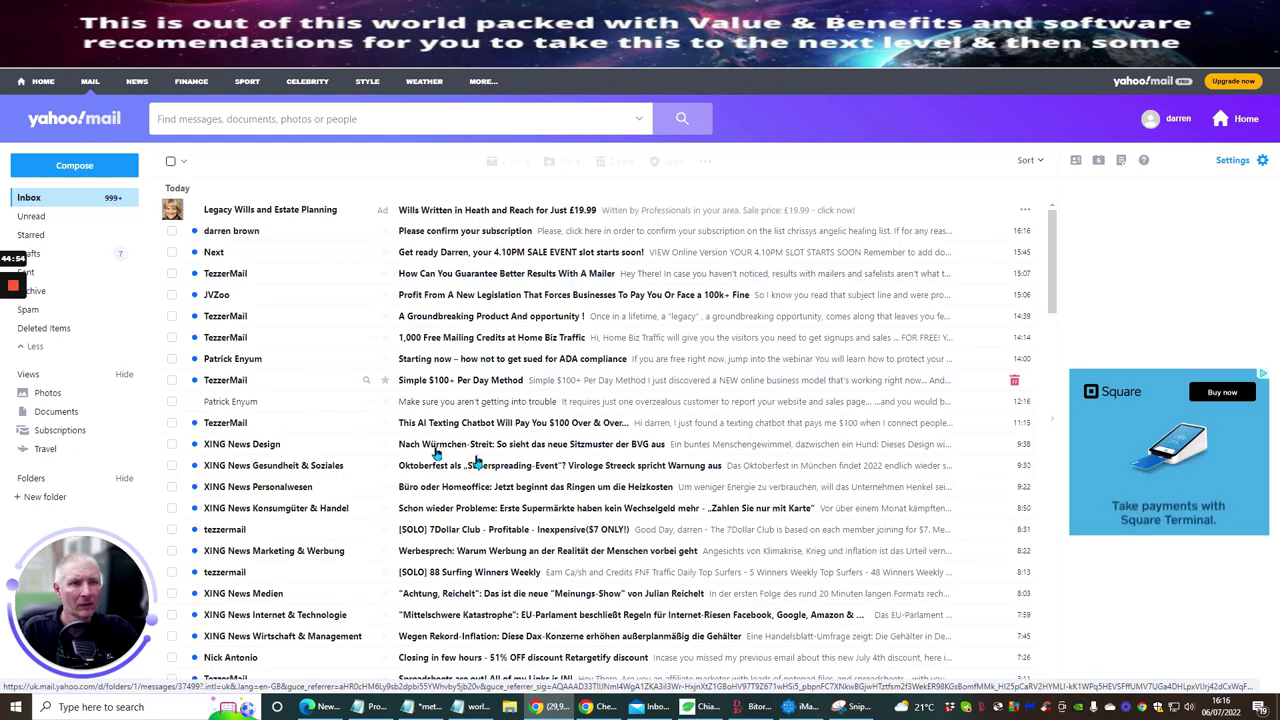
pyautogui.click(500, 232)
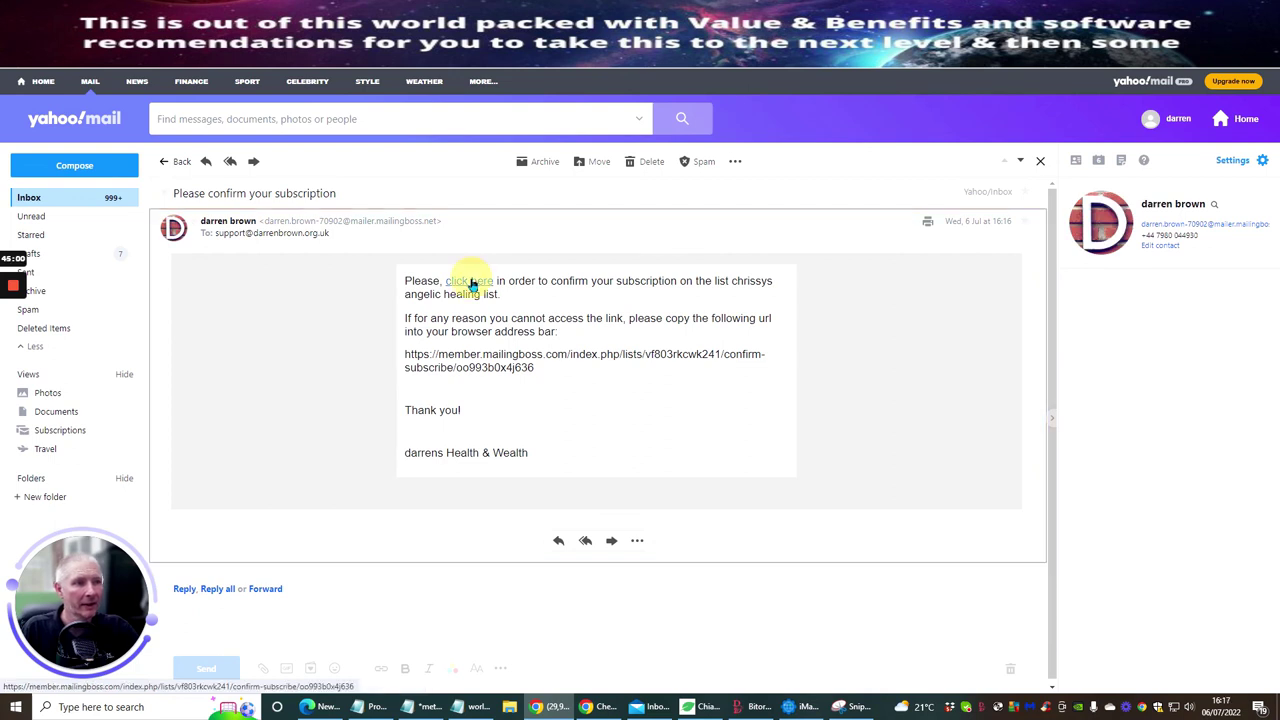
pyautogui.click(470, 283)
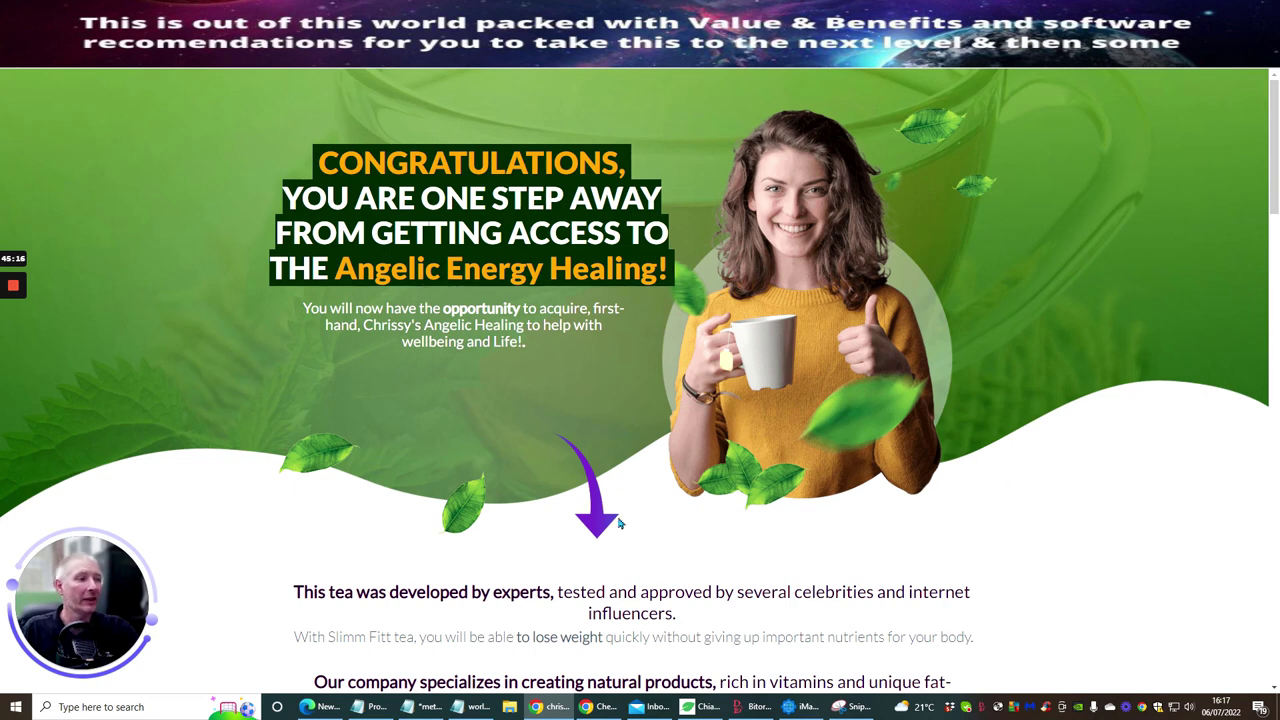
# - Look through the published THANK YOU page, close it and return to the site's page list in Cheetah
pyautogui.scroll(-8, 697, 382)
pyautogui.scroll(-3, 673, 455)
pyautogui.scroll(11, 650, 458)
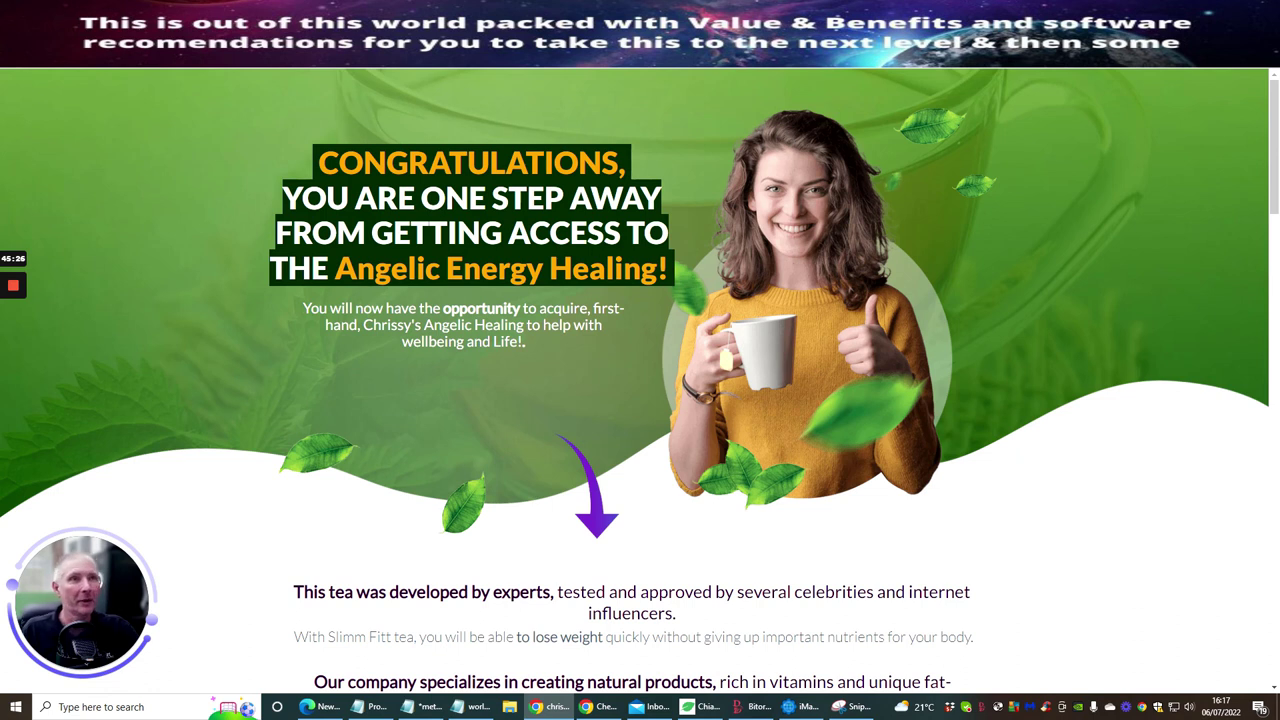
pyautogui.hotkey('ctrl', 'w')
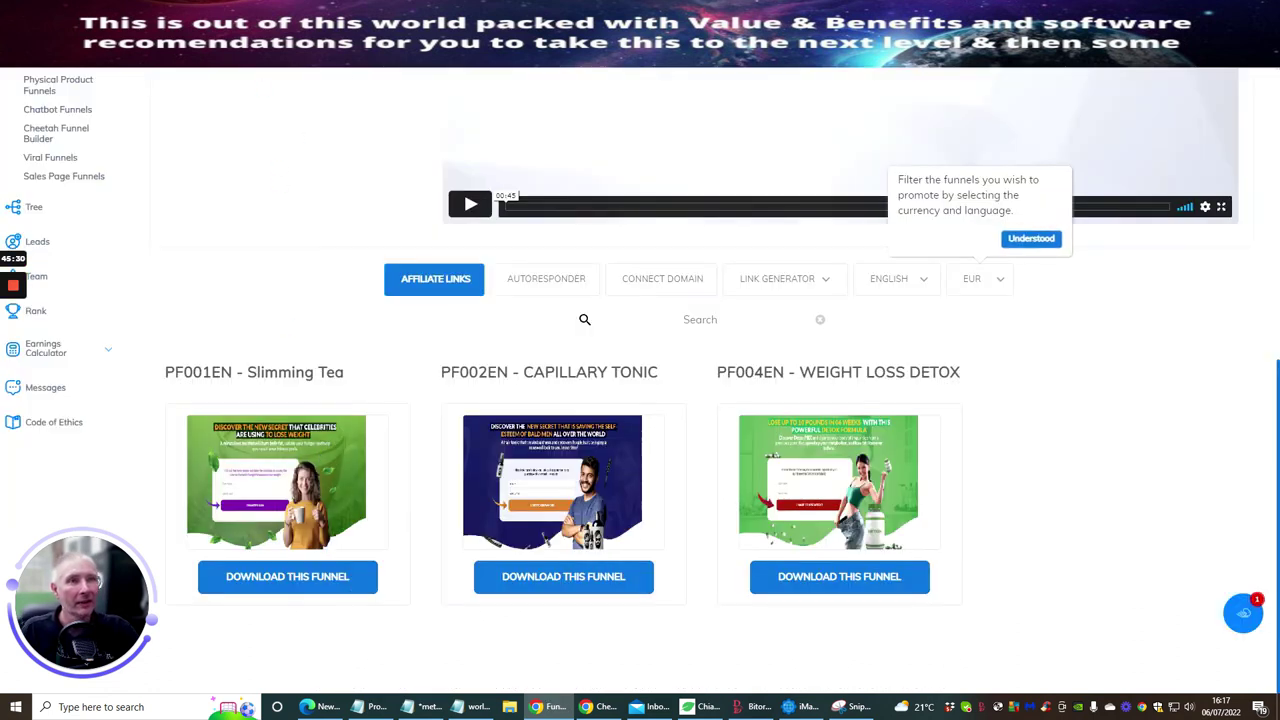
pyautogui.hotkey('ctrl', 'w')
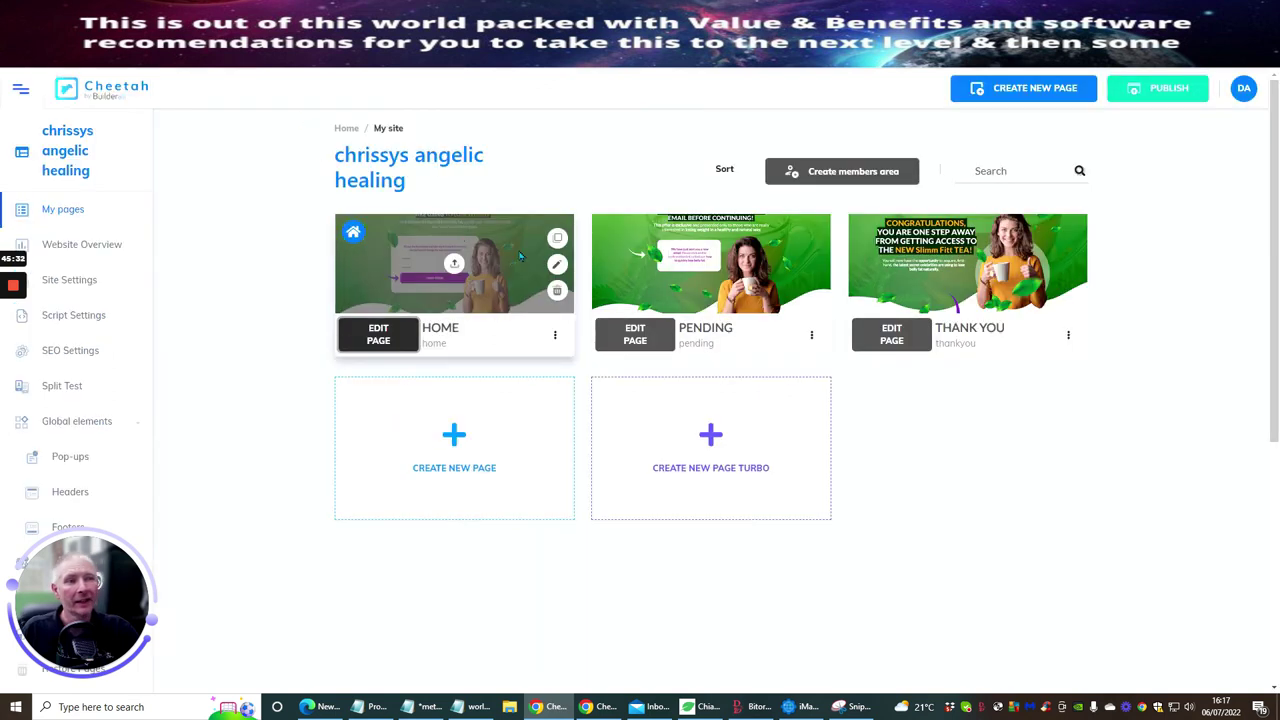